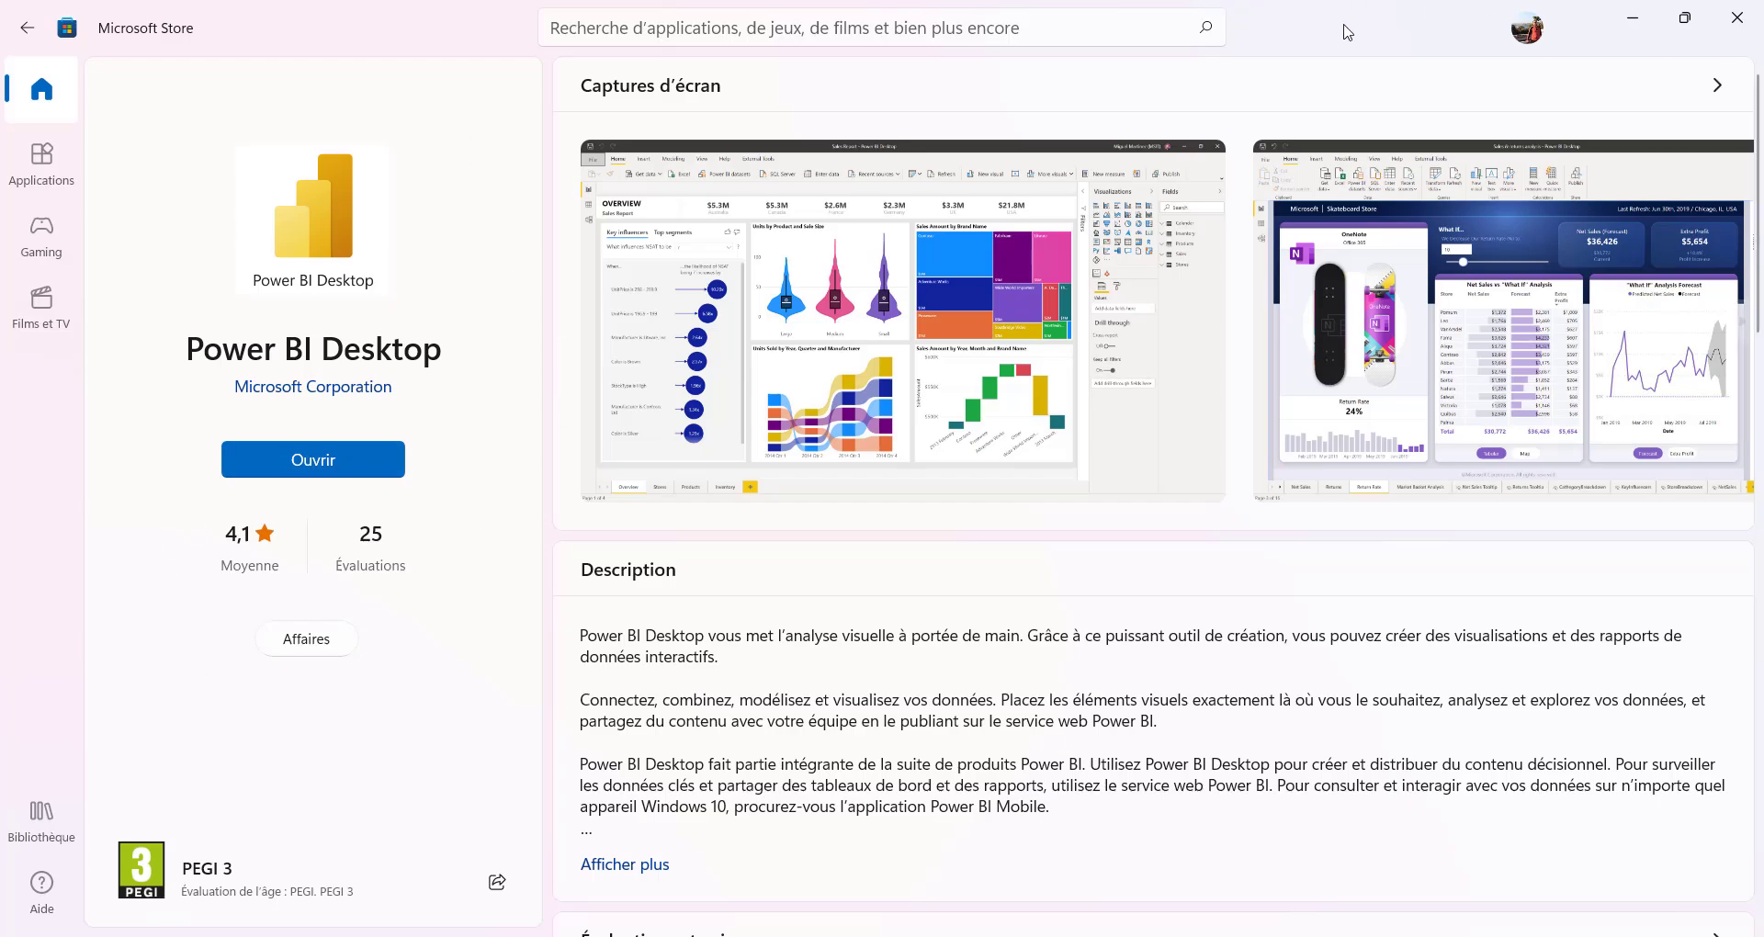
Switch to the browser and open the Power BI Desktop download options from the Power BI site's product page
click(1632, 20)
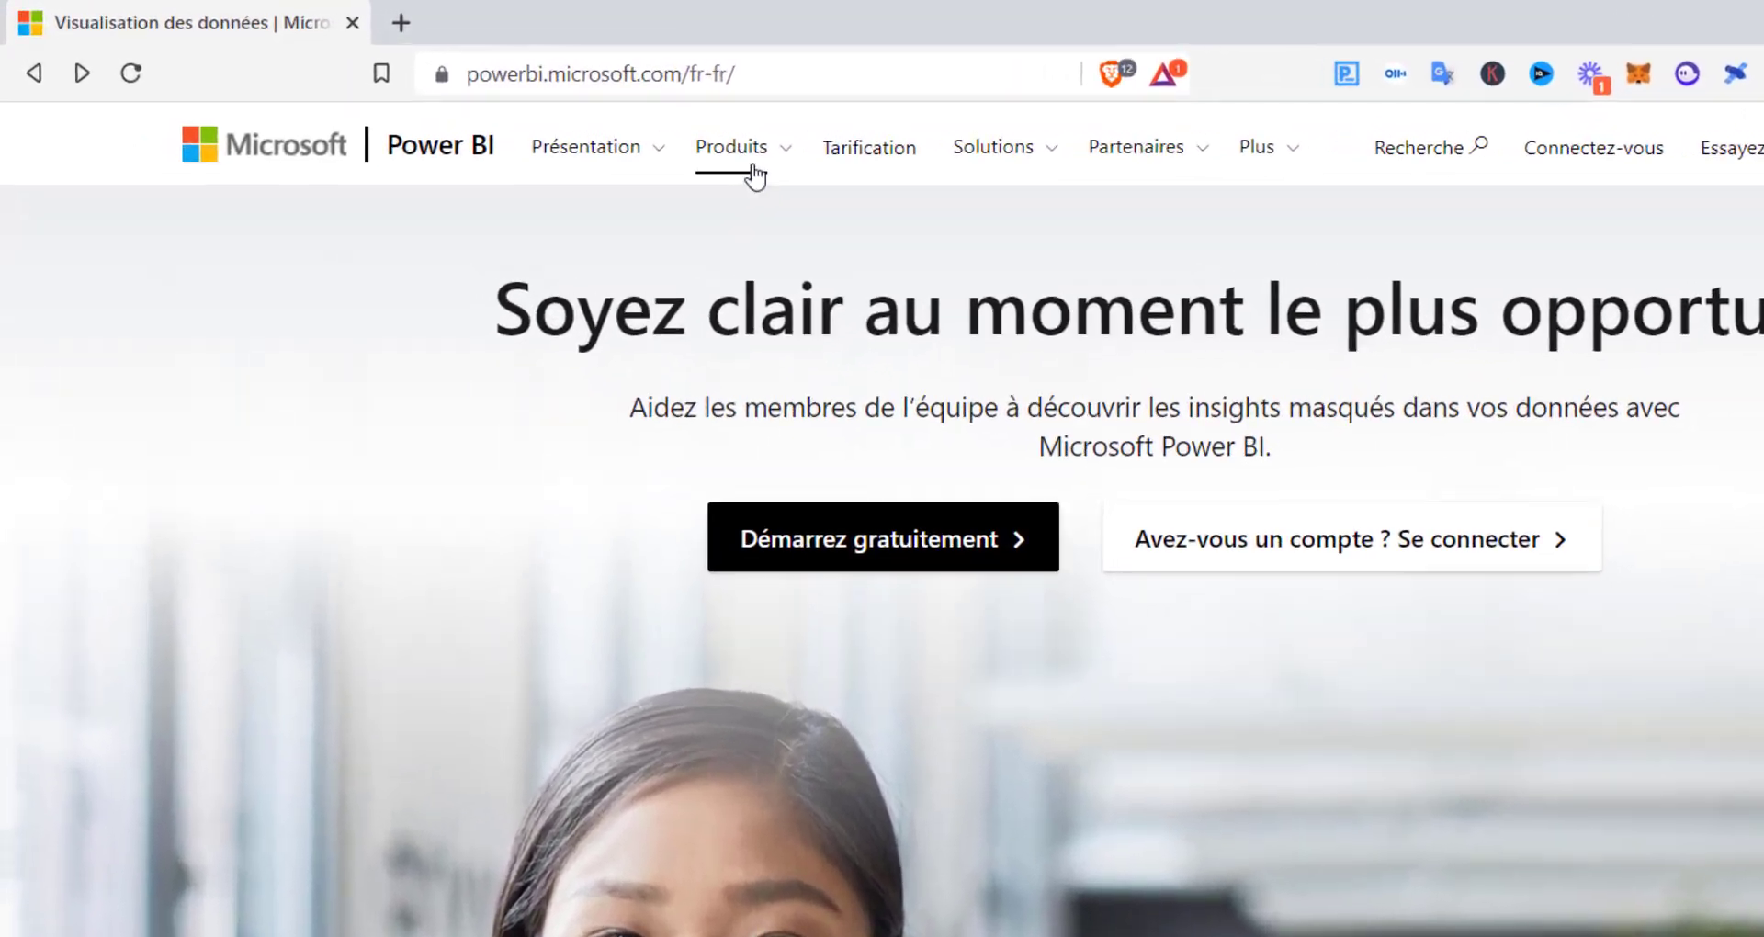
click(561, 112)
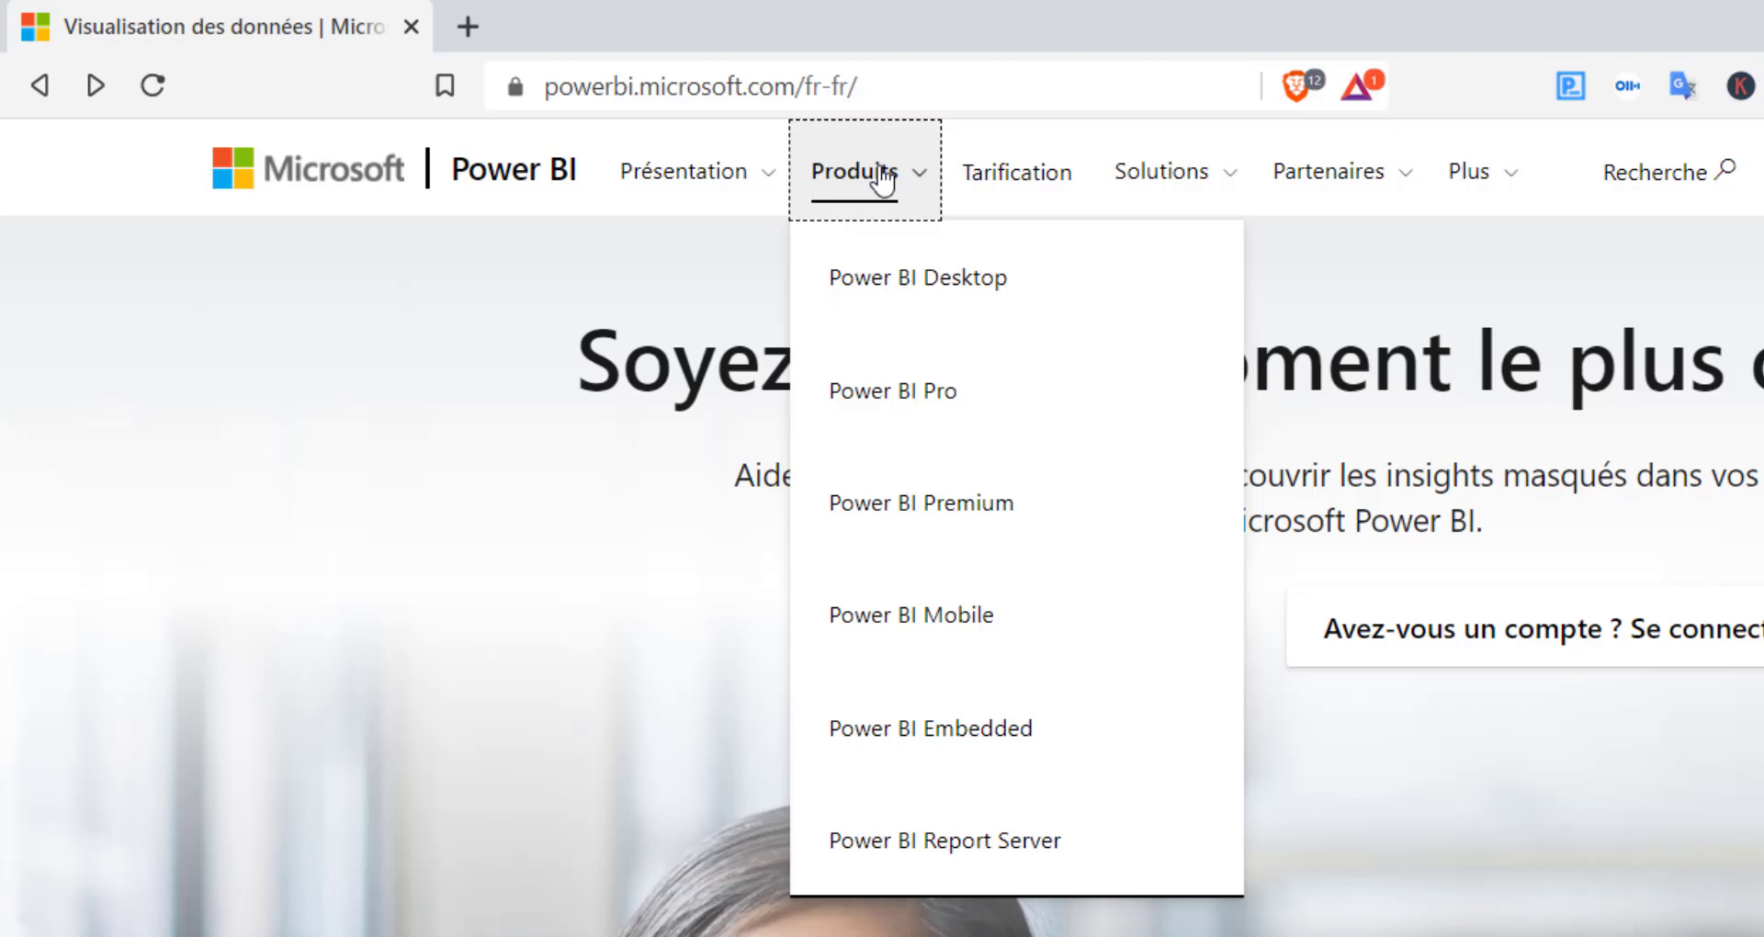
click(864, 286)
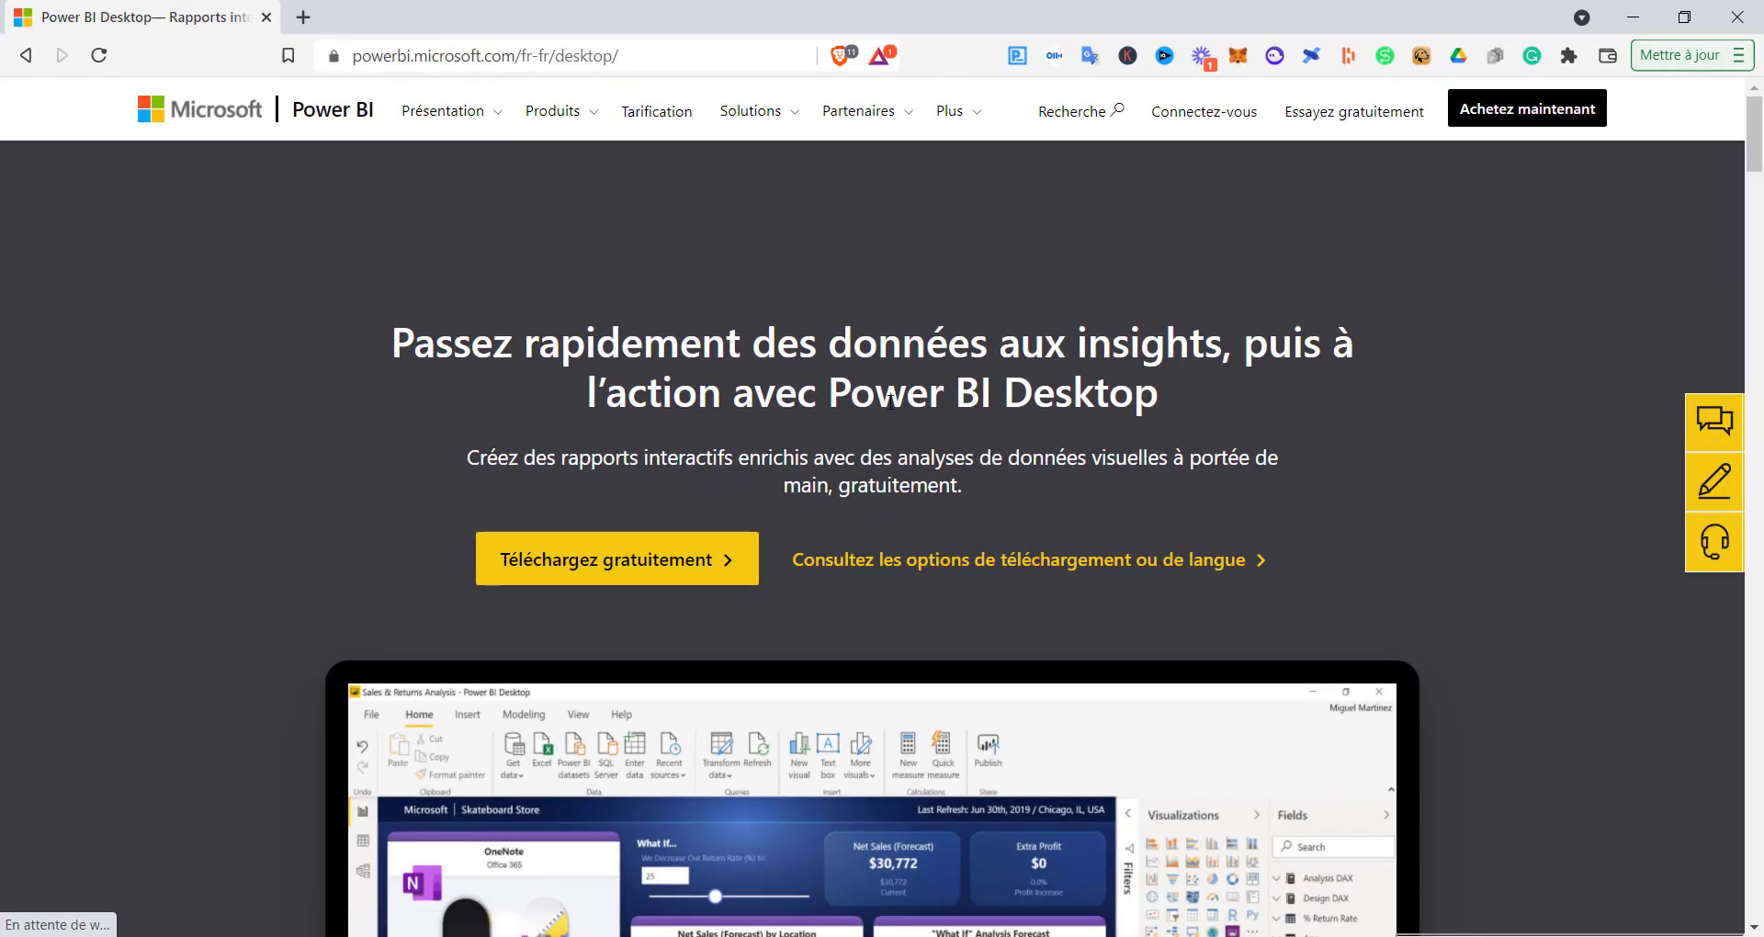
click(831, 579)
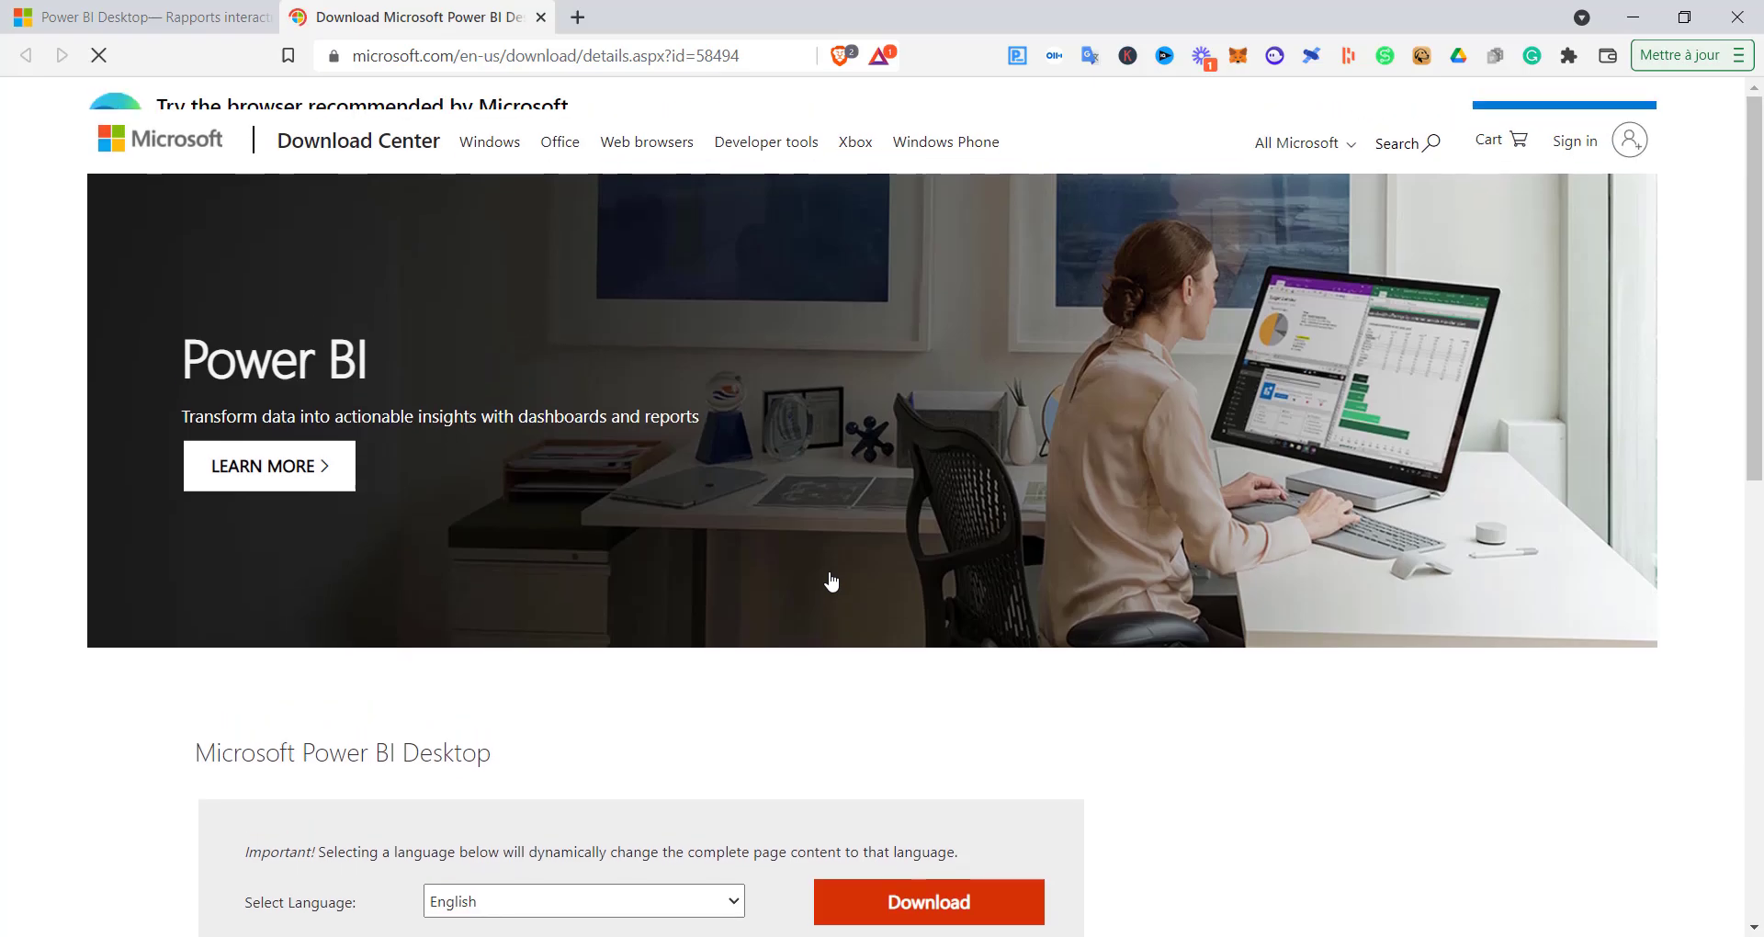
Set the Power BI Desktop download page language to Français
scroll(701, 552, down, 3)
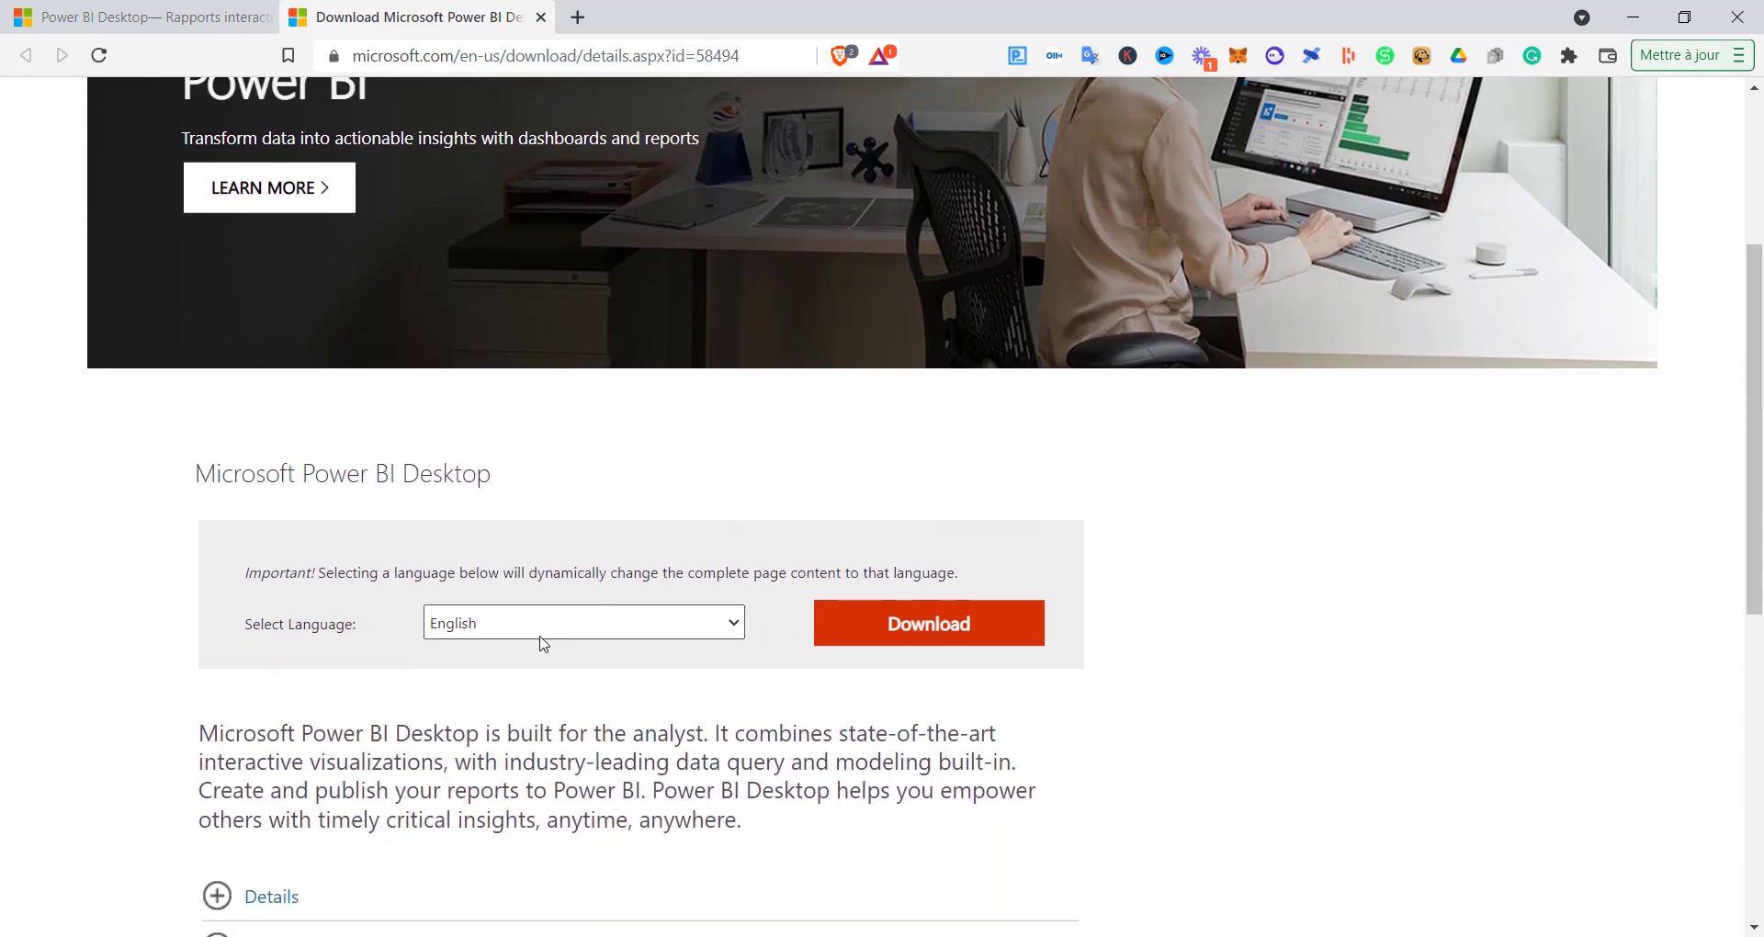
click(542, 634)
click(531, 467)
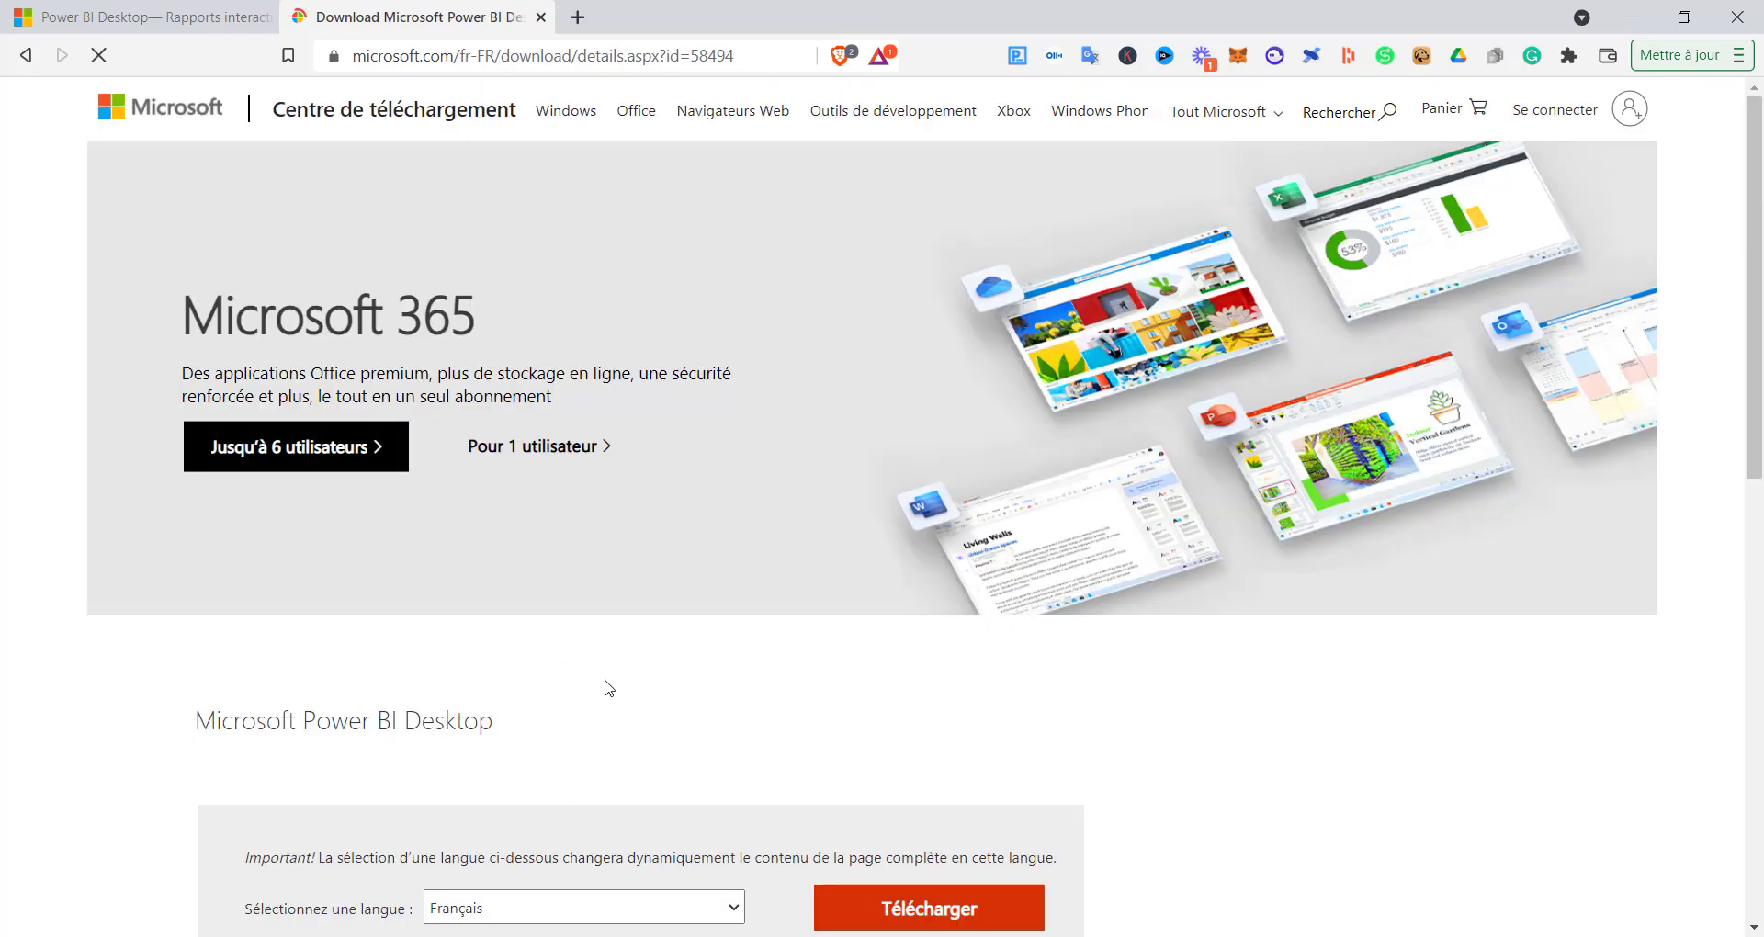
Choose PBIDesktopSetup.exe as the file to download and dismiss the save dialog
scroll(609, 688, down, 3)
click(963, 574)
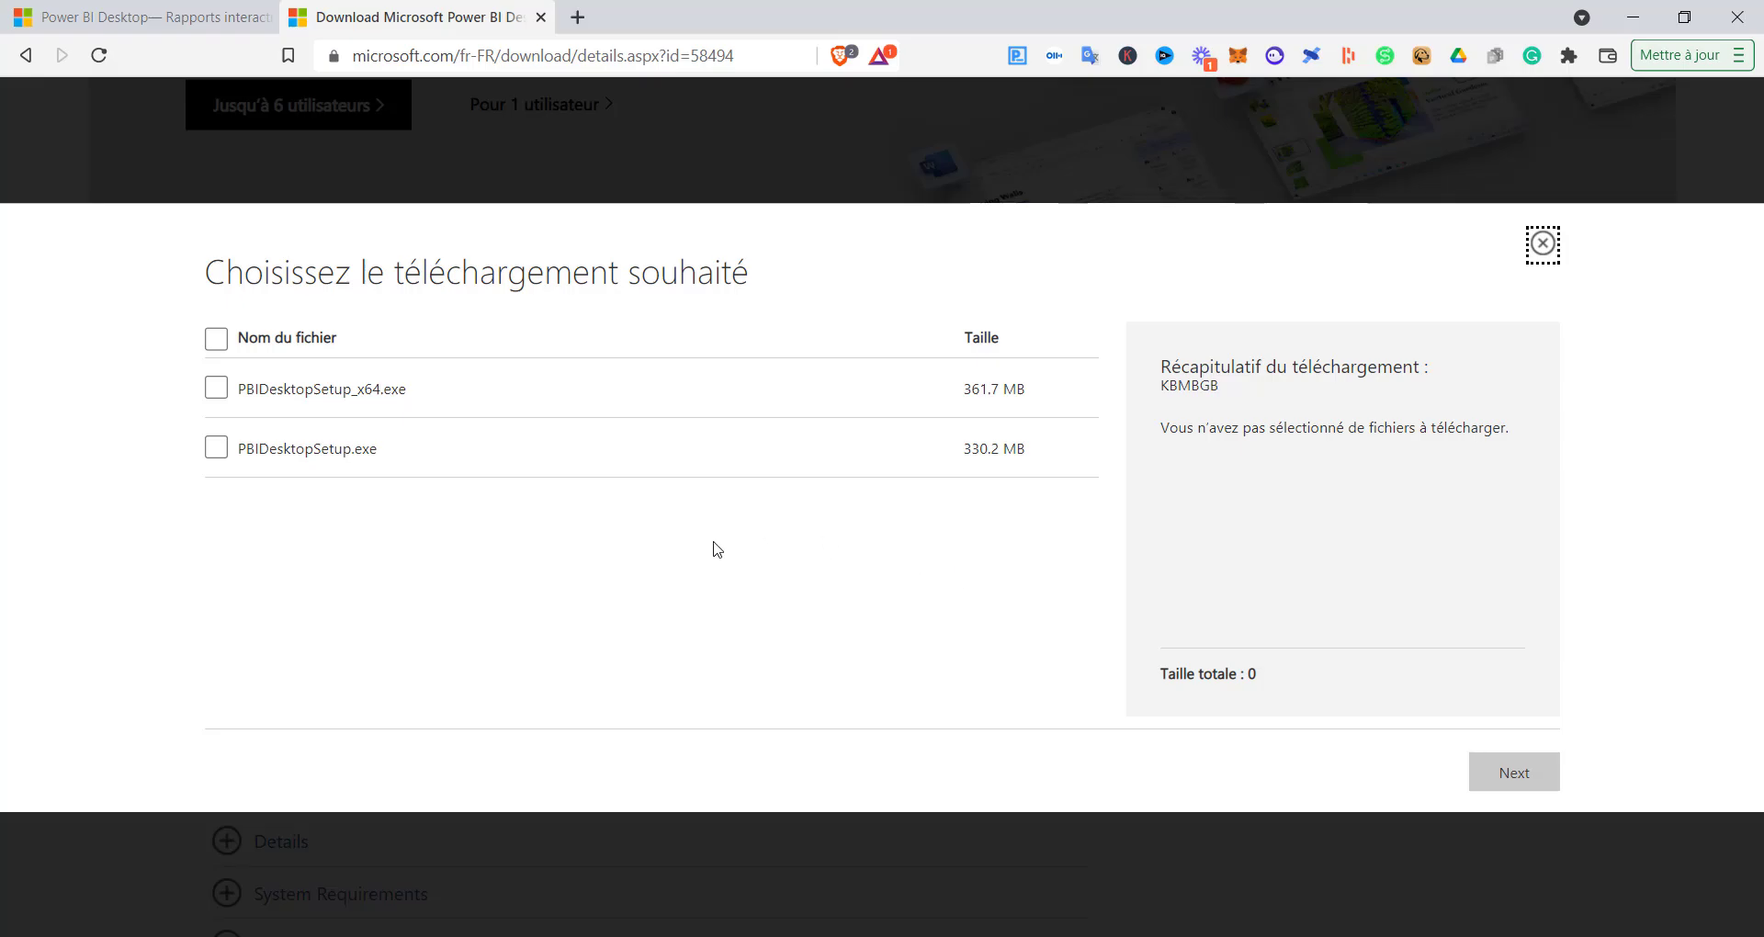
click(515, 448)
click(1548, 779)
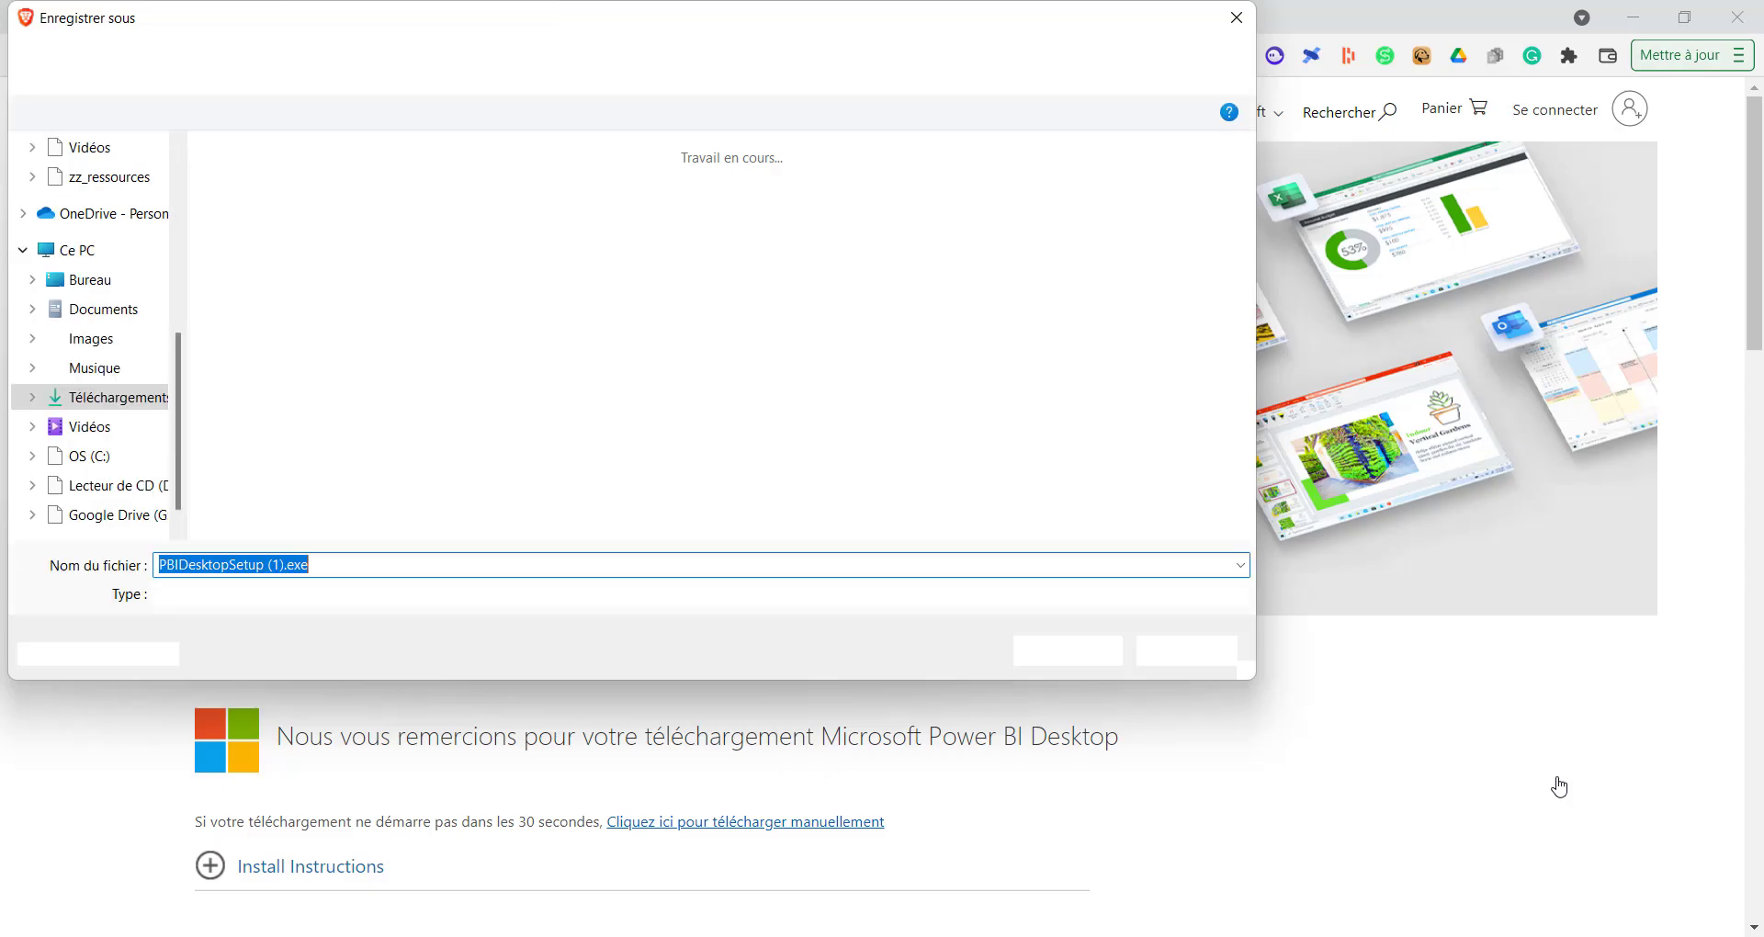
click(1211, 661)
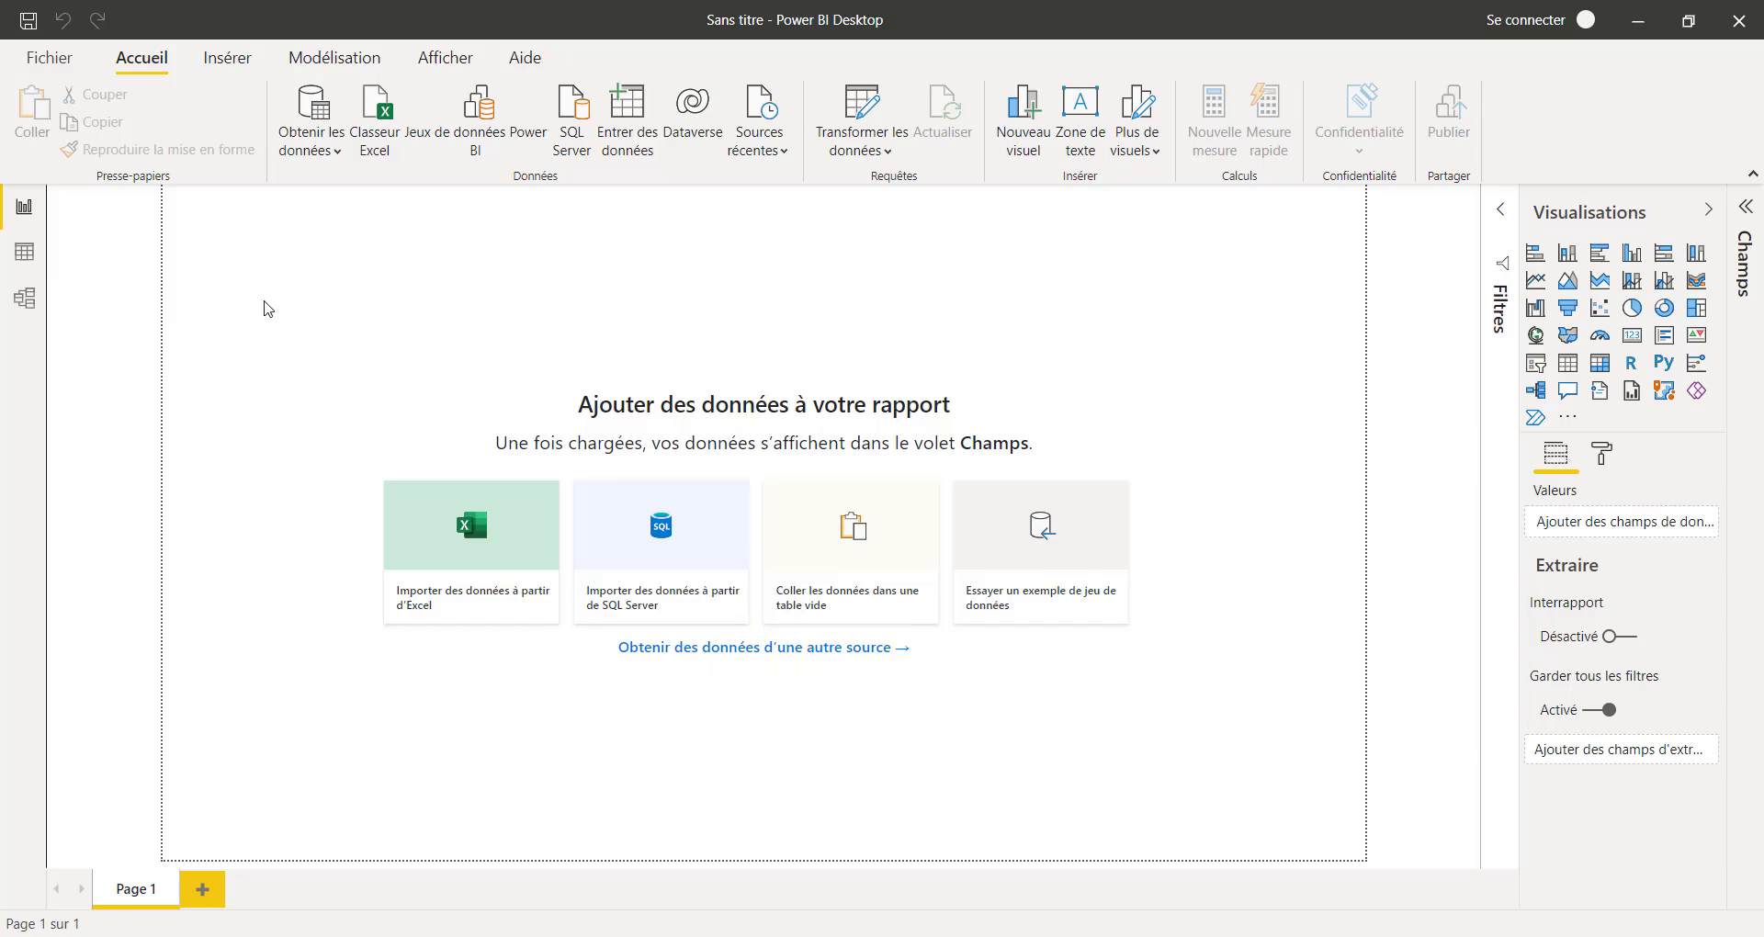
Browse the file and online service data sources, and connect to a Texte/CSV file source
click(786, 649)
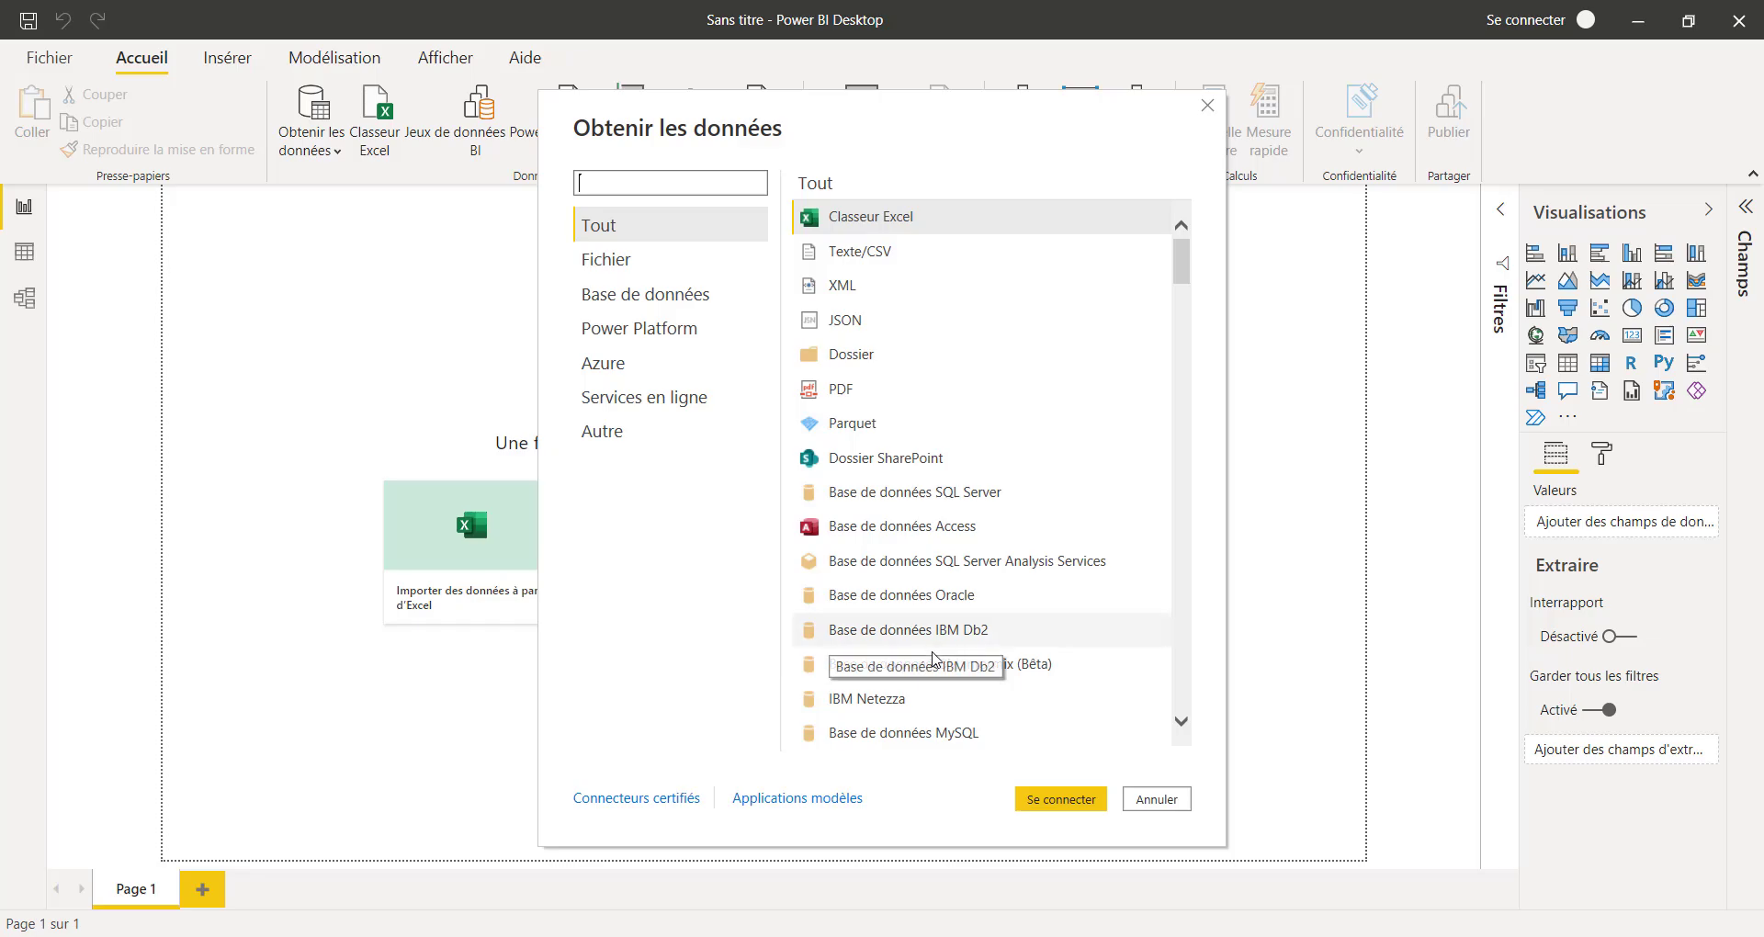
click(641, 266)
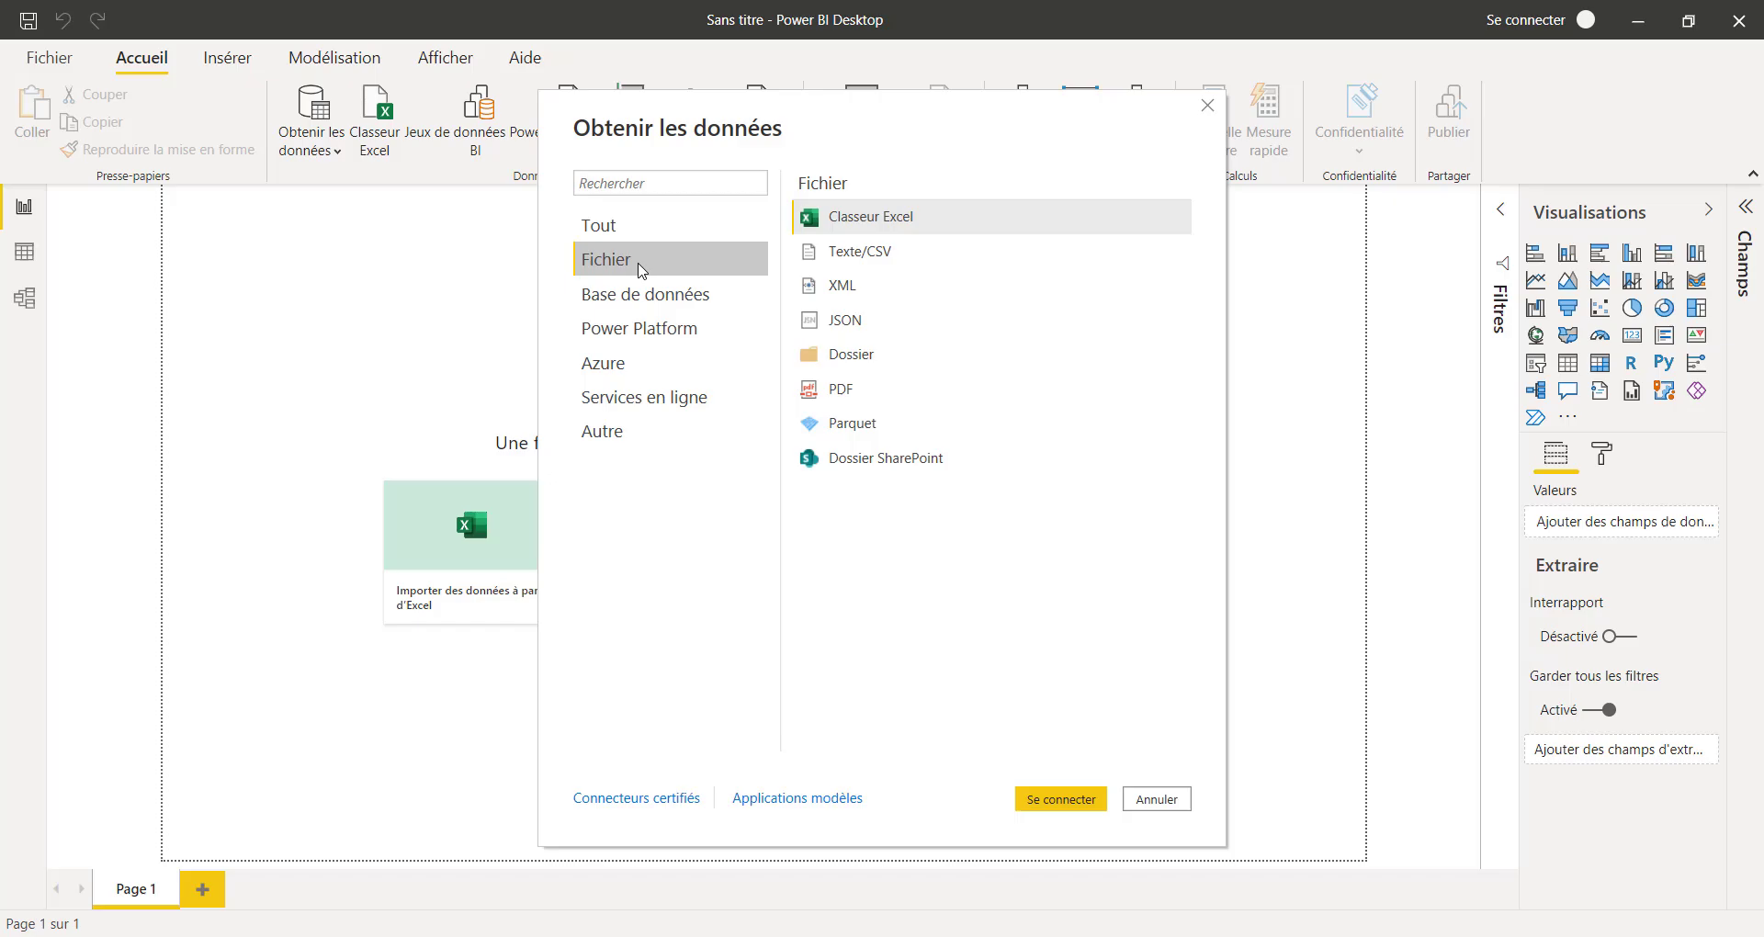
click(664, 404)
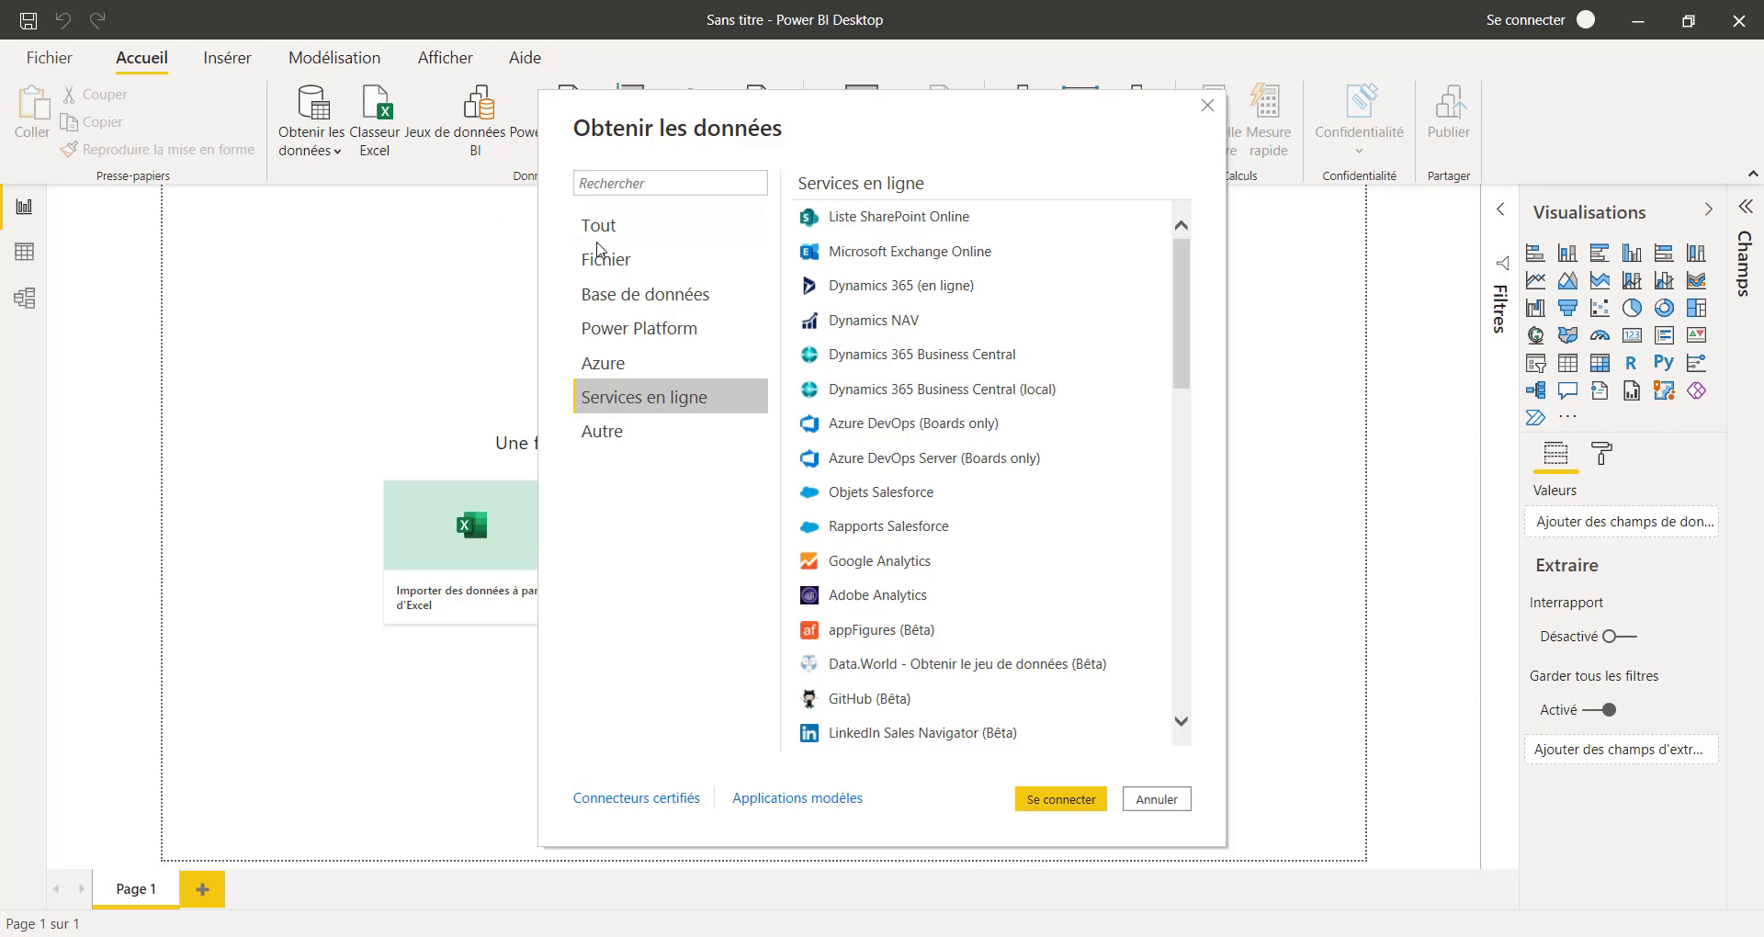
click(613, 264)
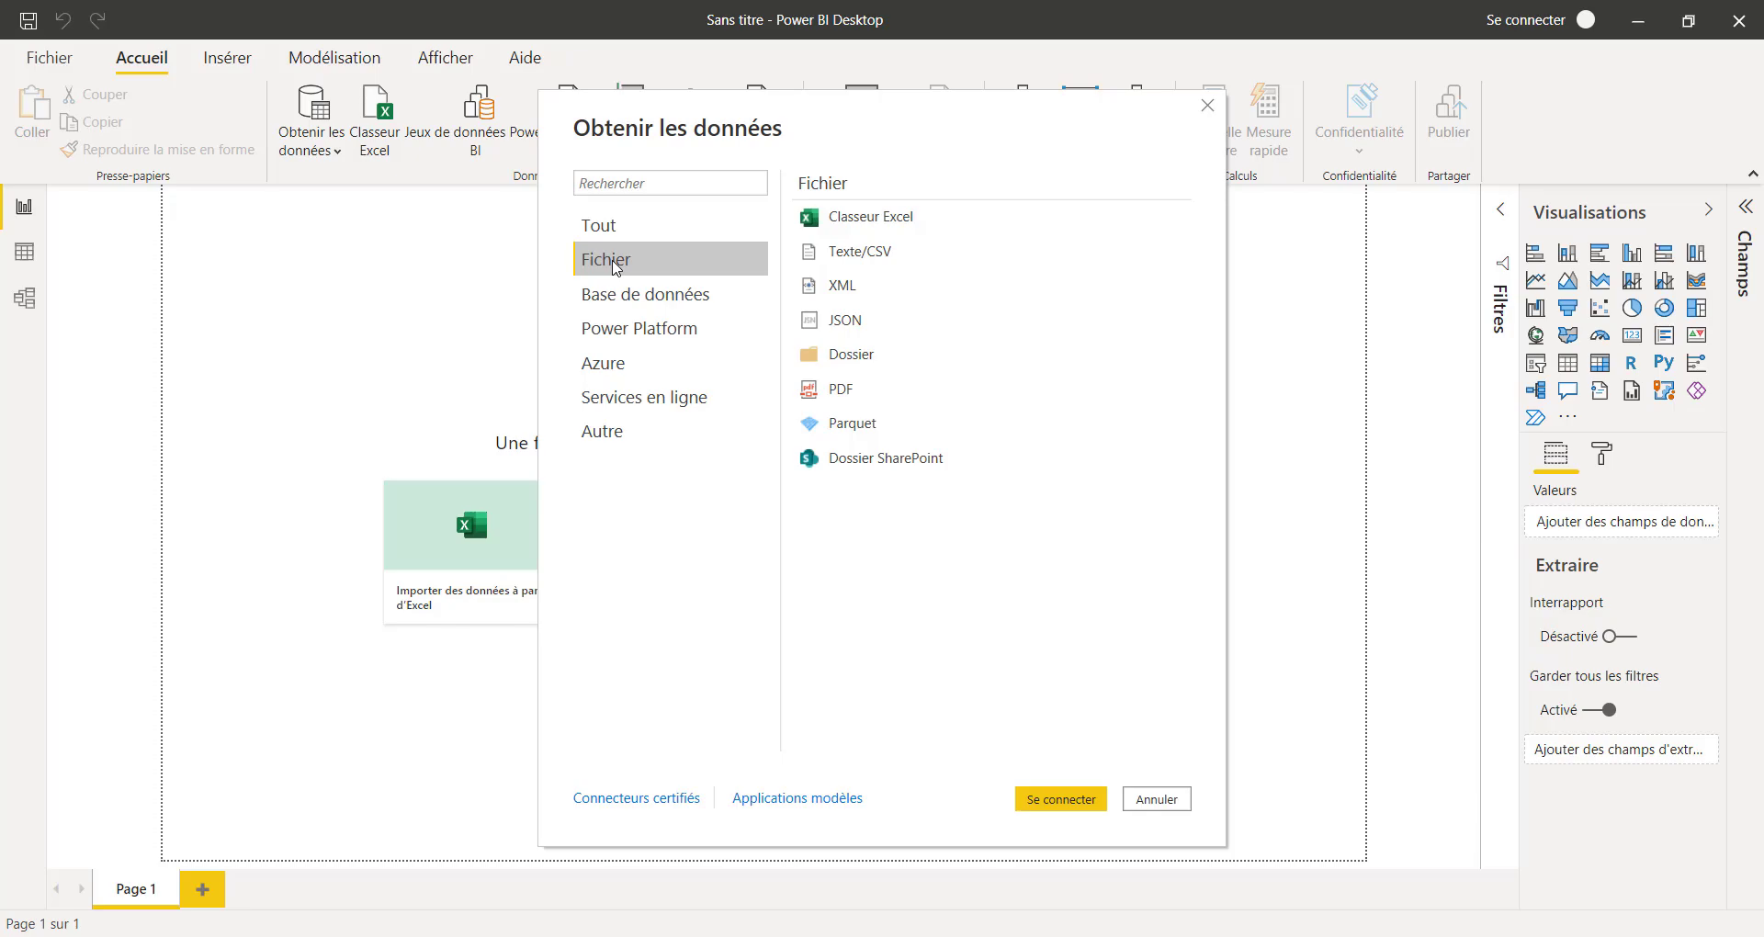
click(861, 256)
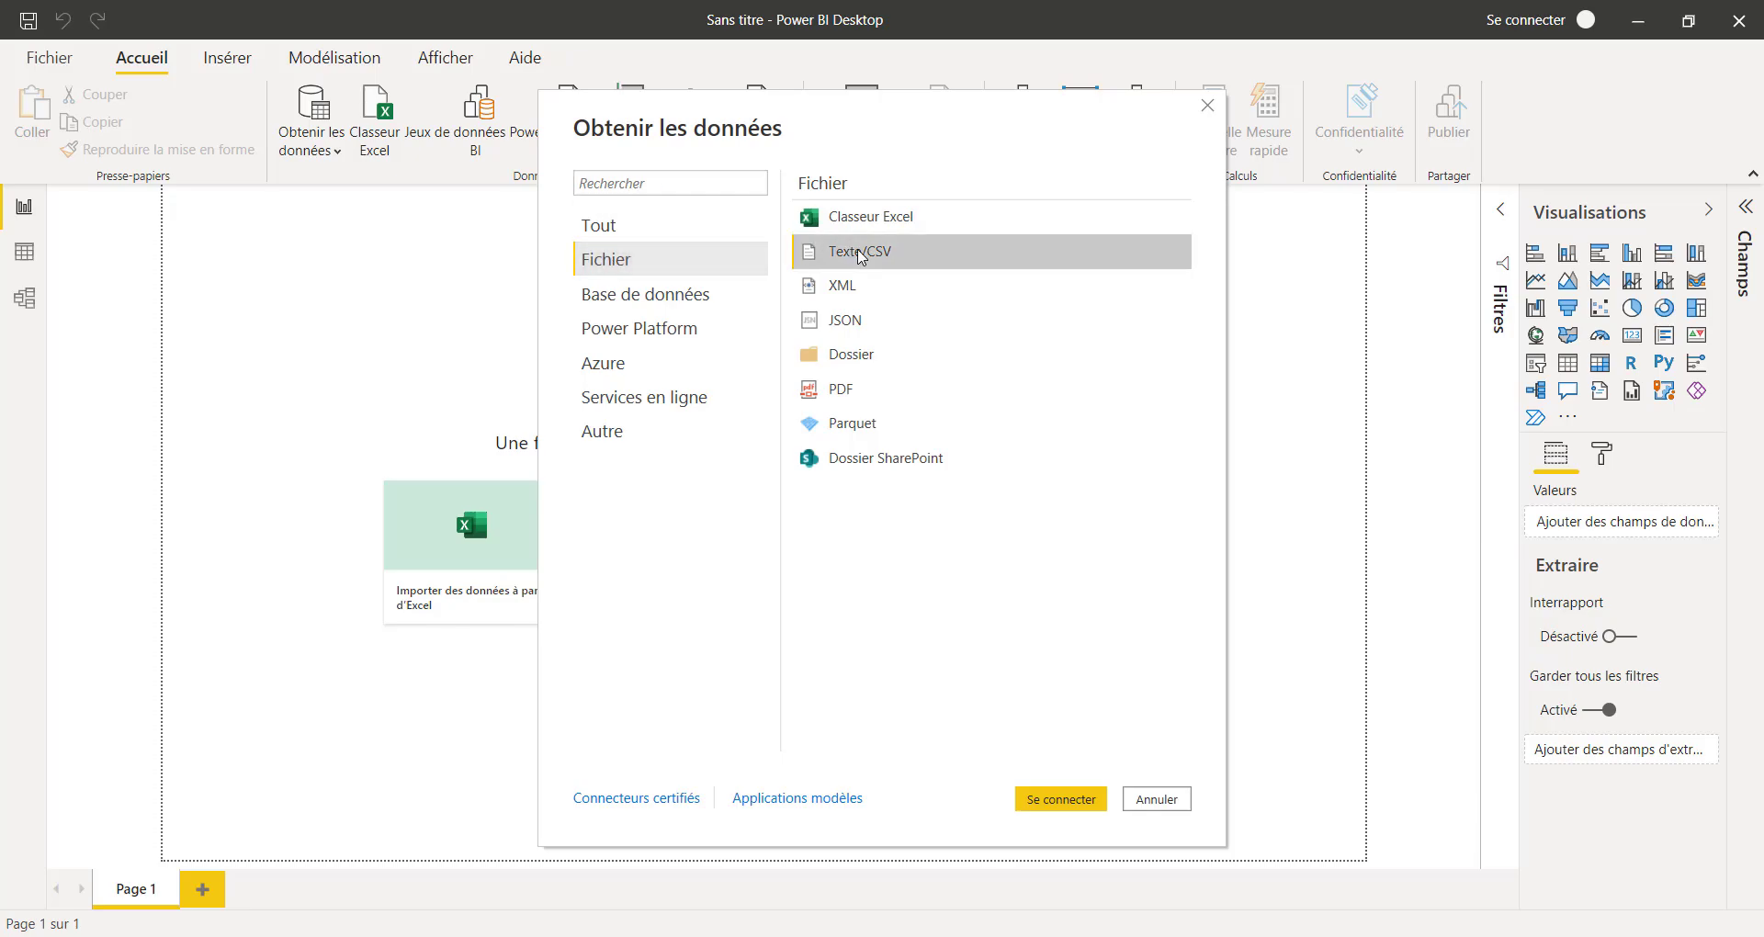
click(1061, 800)
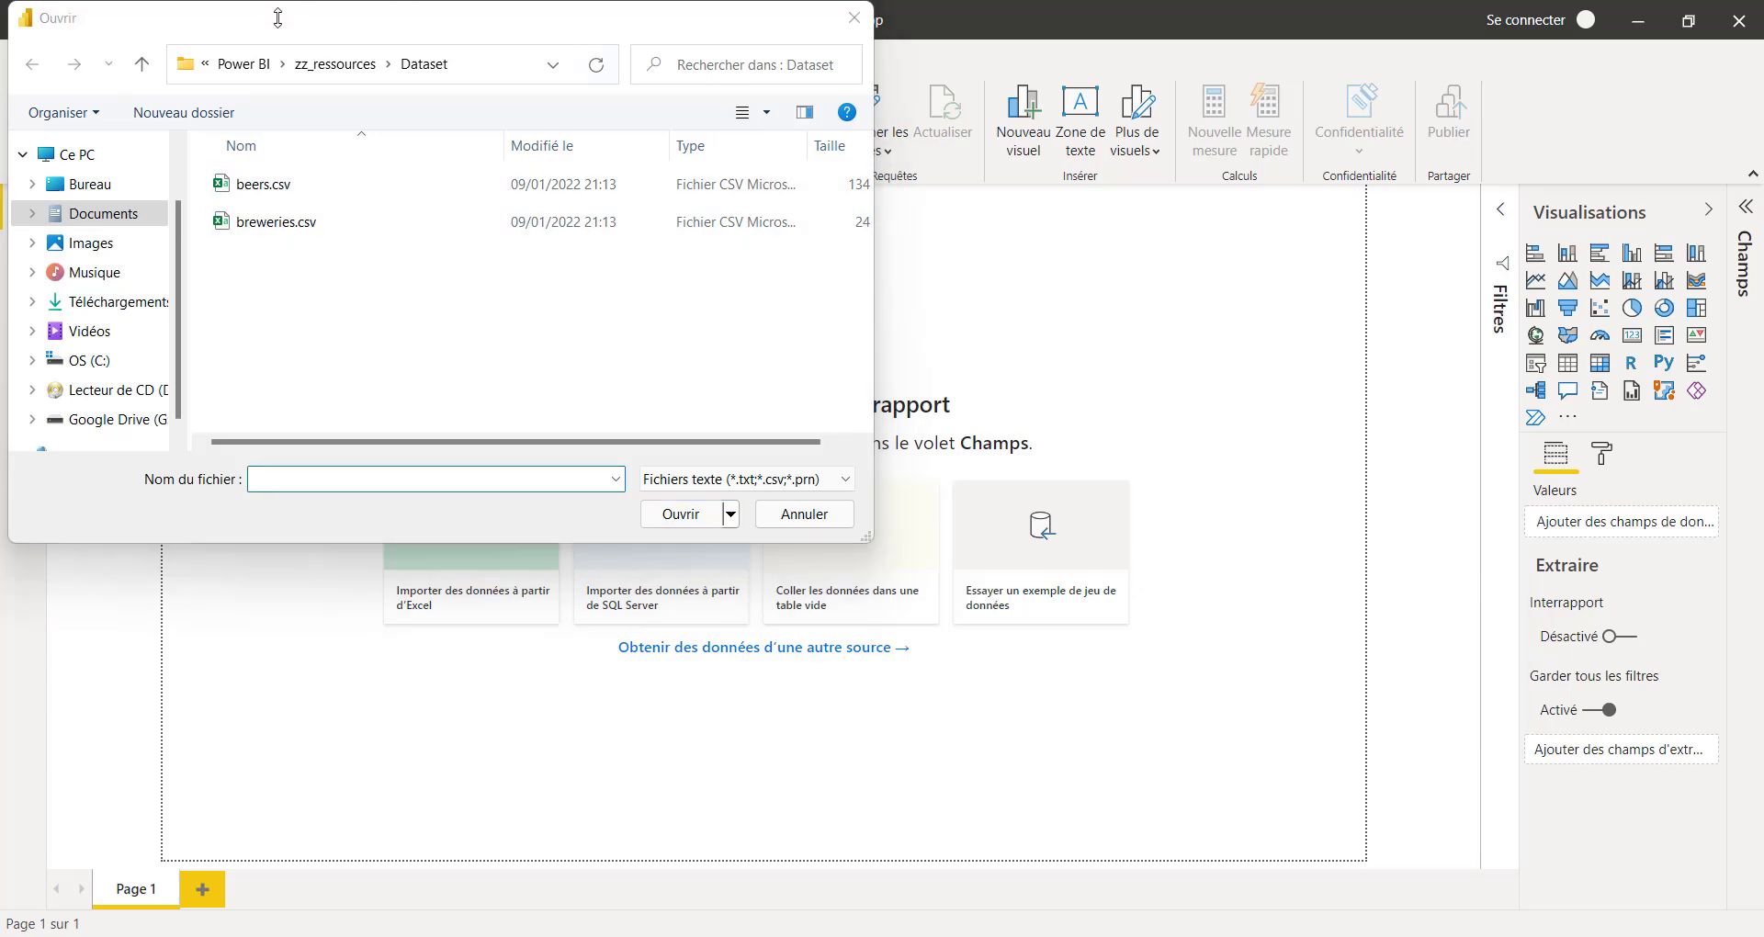
Open beers.csv from the Dataset folder and send its data to the Power Query editor for transformation
click(292, 197)
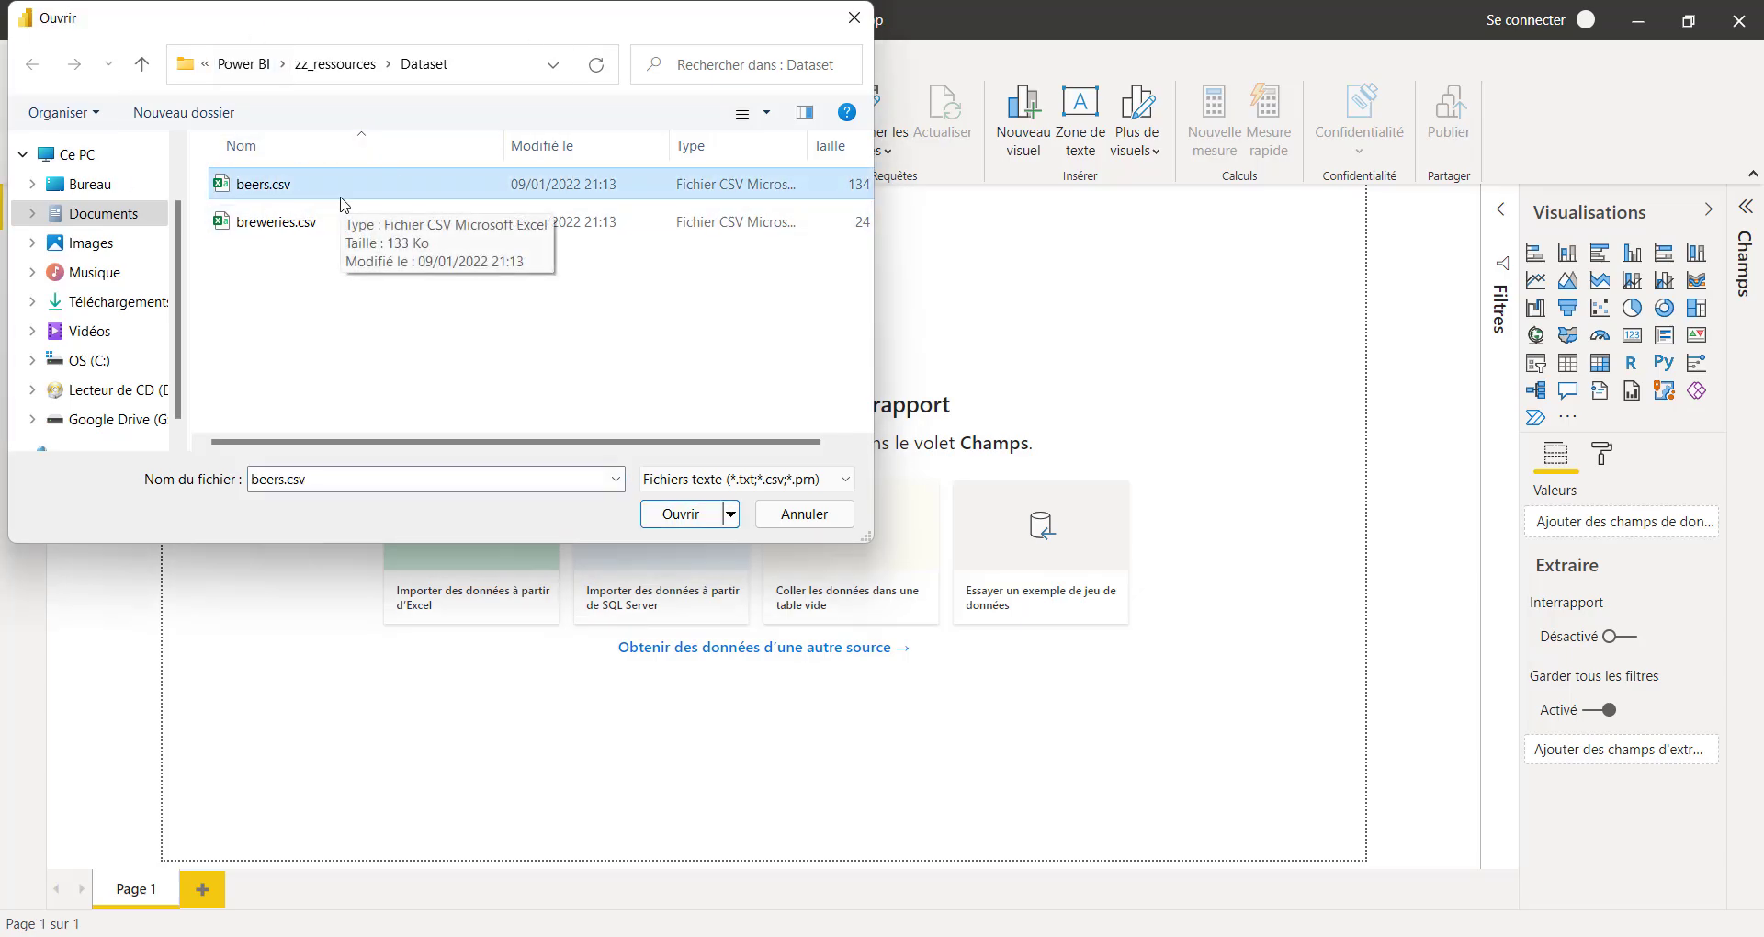
click(681, 515)
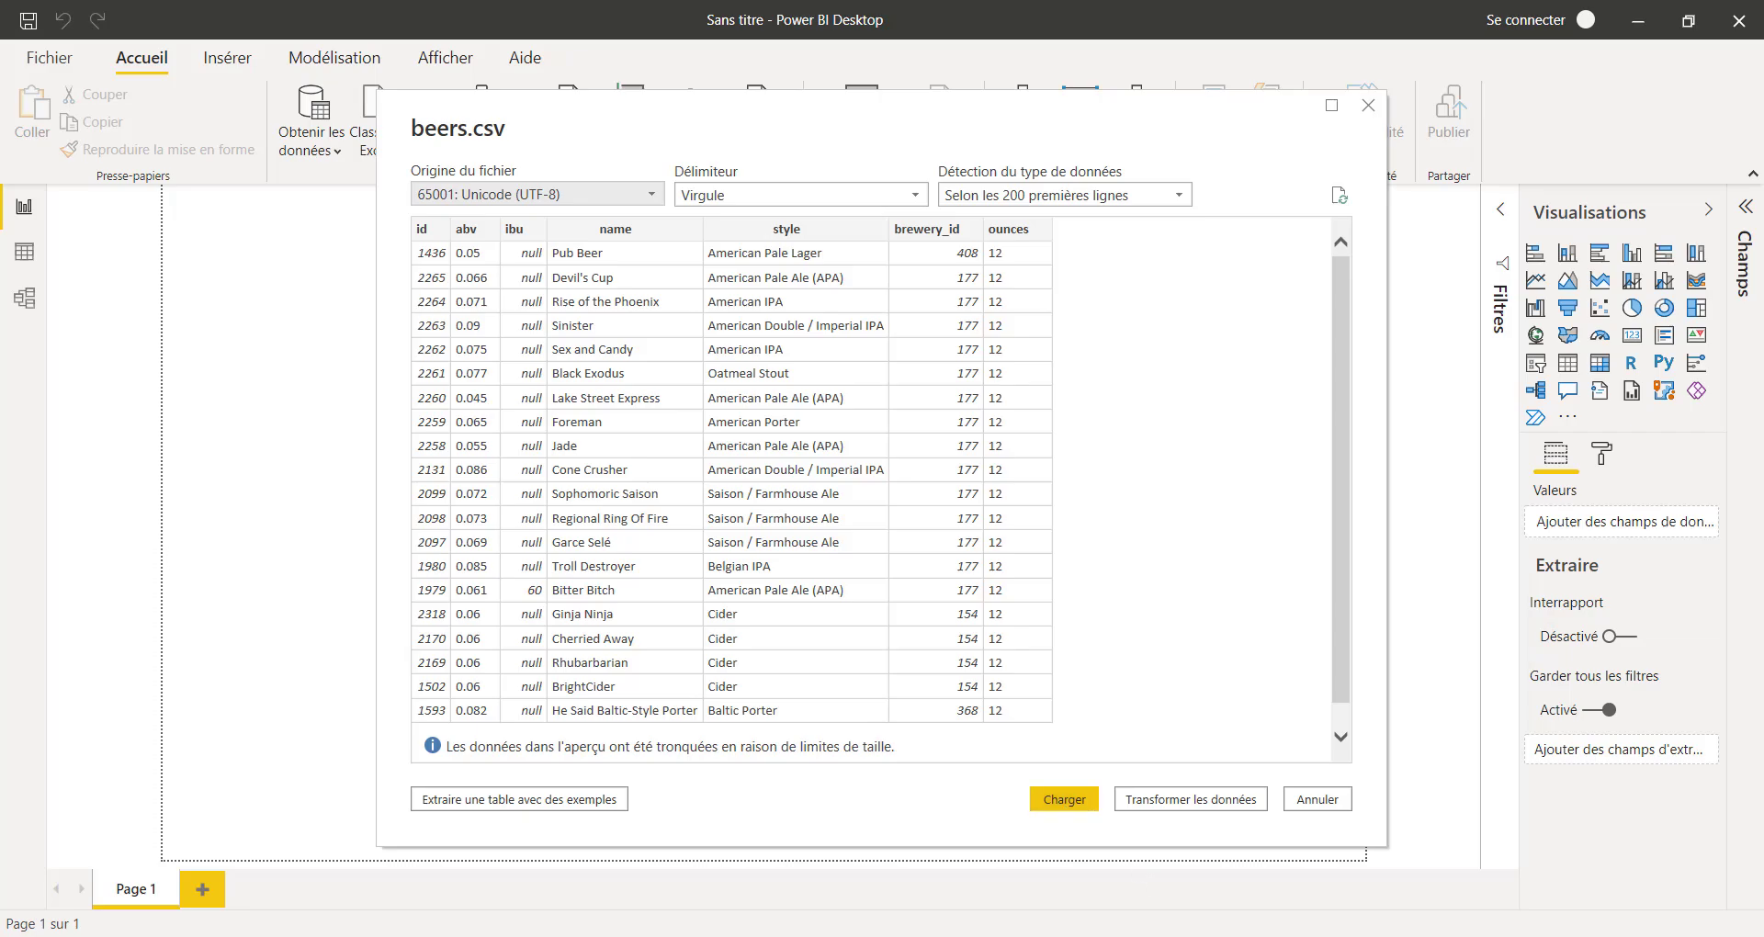
click(1176, 801)
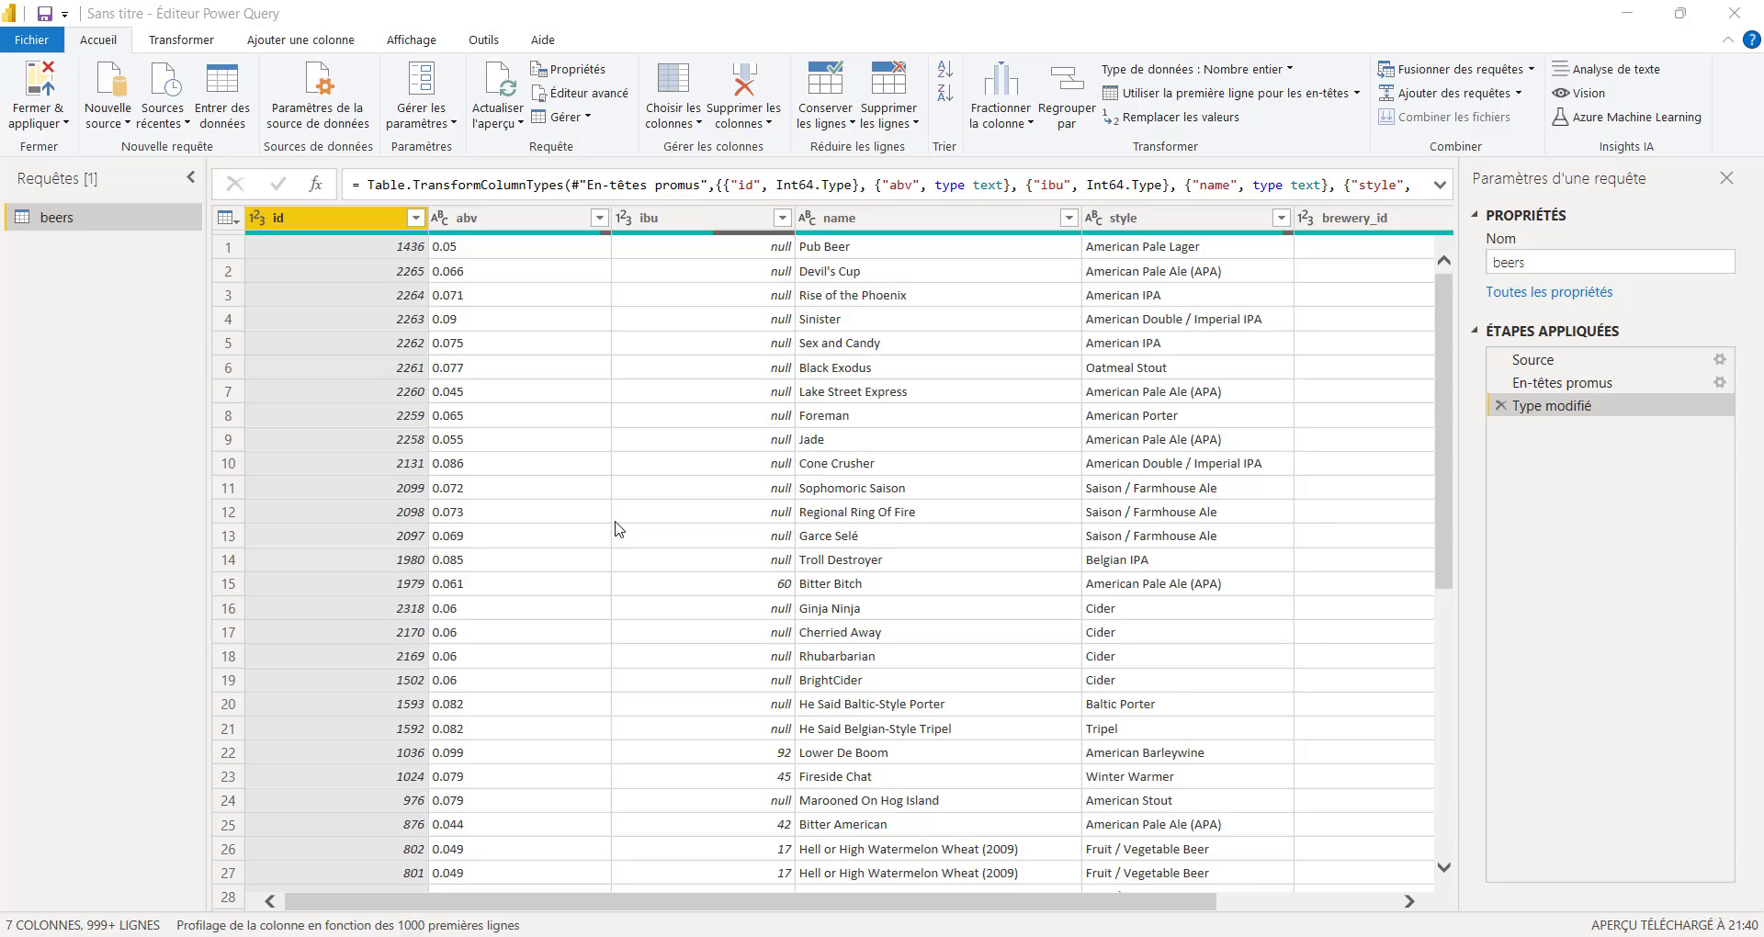
Examine the beers data and column types at the Source, En-têtes promus and Type modifié applied steps
mouse_move(1475, 312)
mouse_down()
mouse_move(1659, 464)
mouse_move(1753, 310)
mouse_move(1507, 309)
mouse_up()
click(1541, 363)
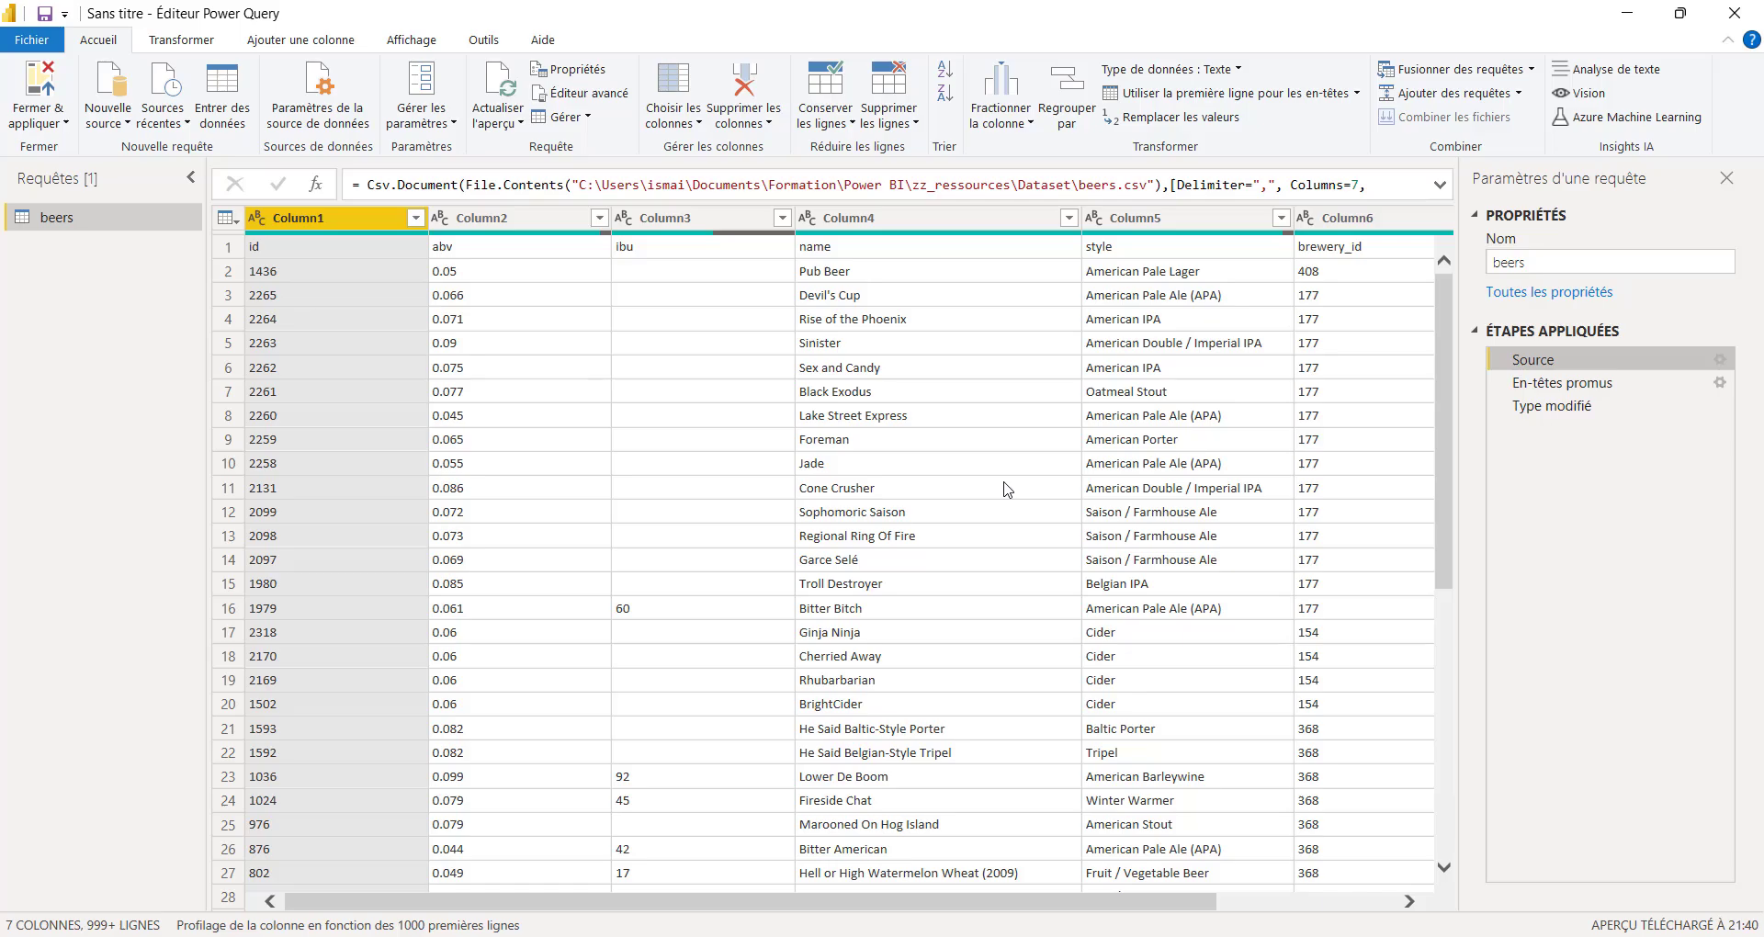
click(1599, 386)
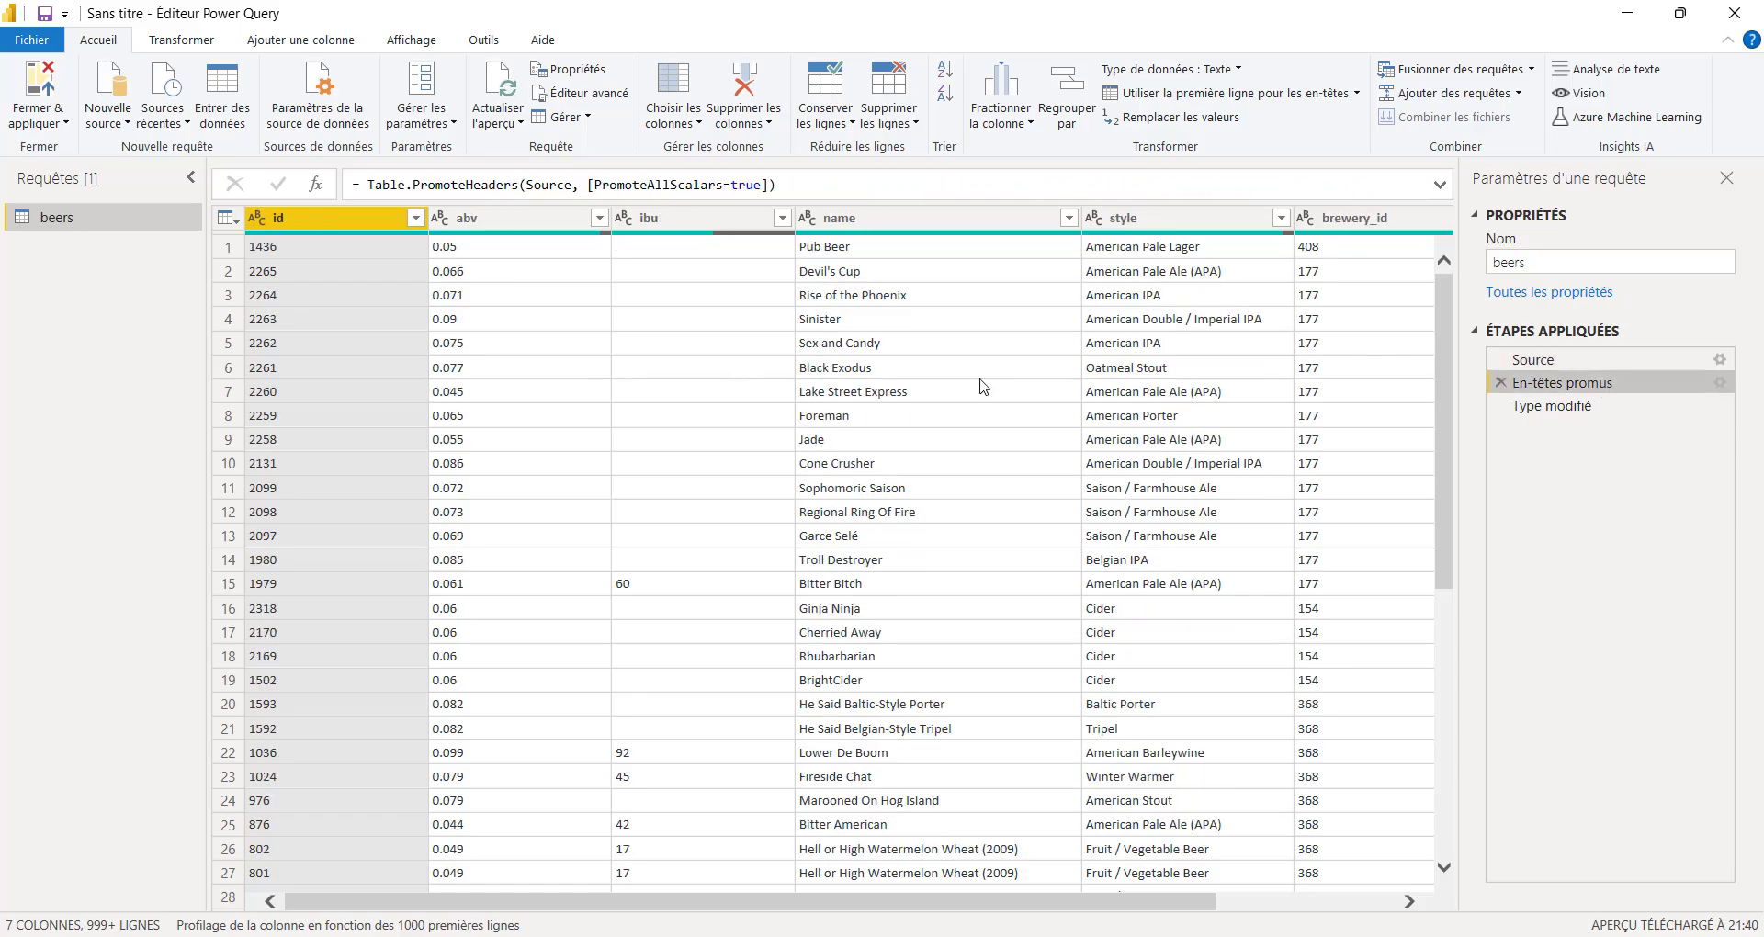
click(1582, 410)
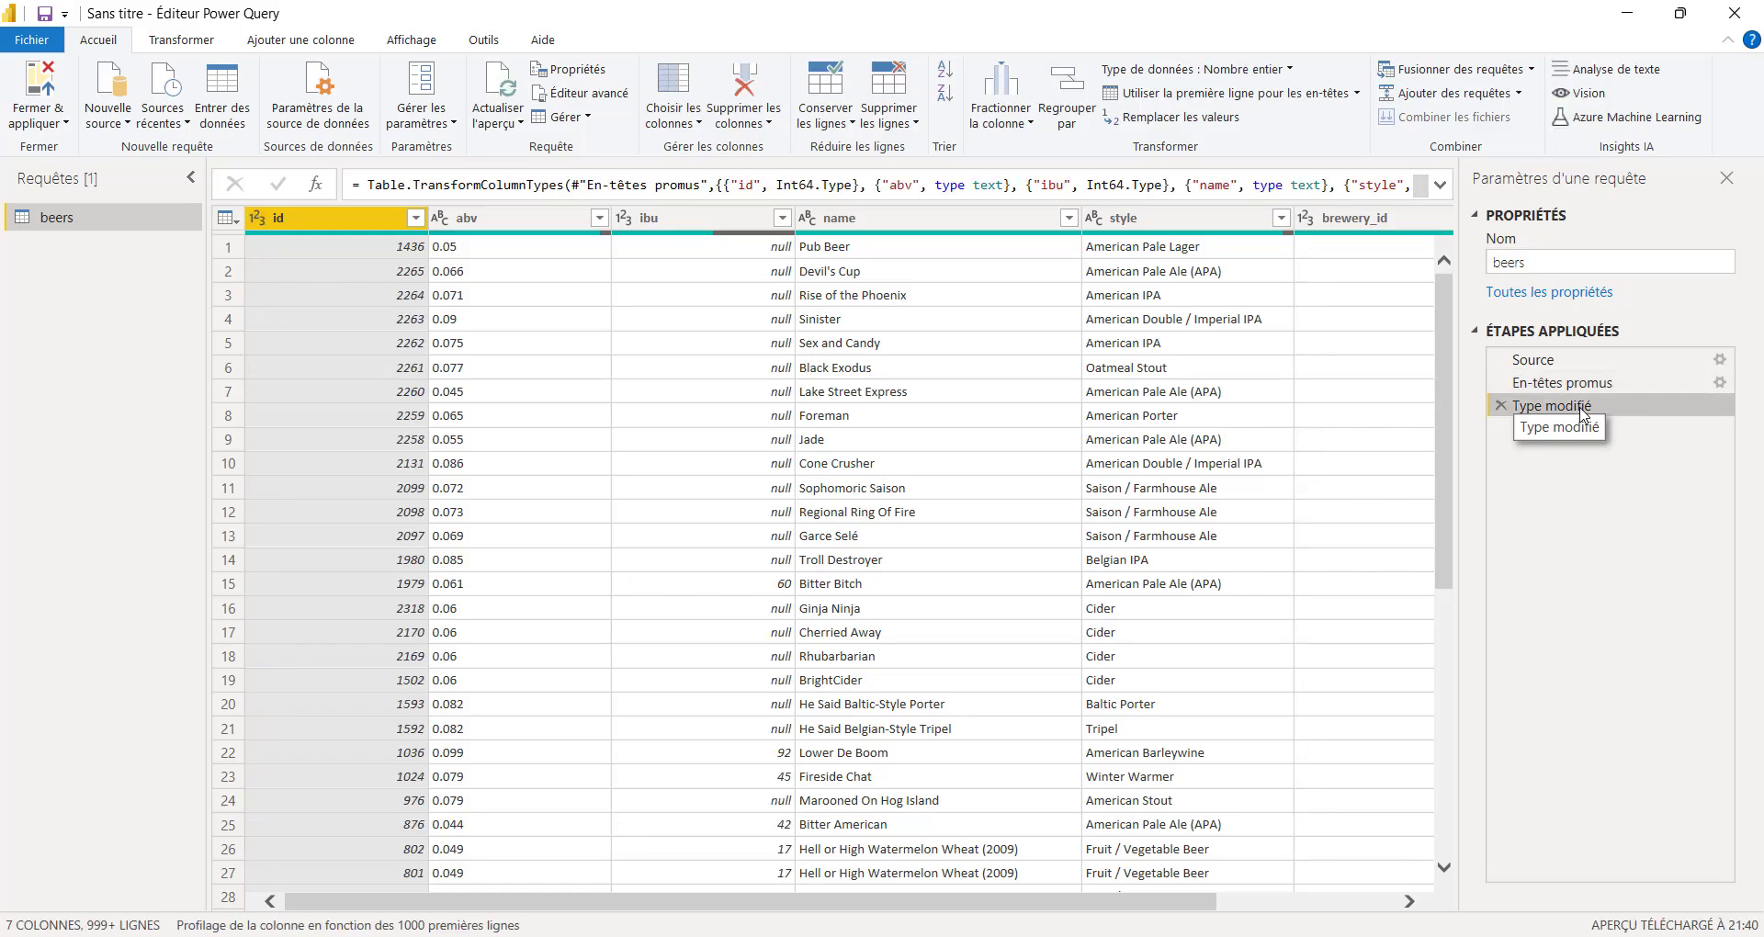
click(1603, 386)
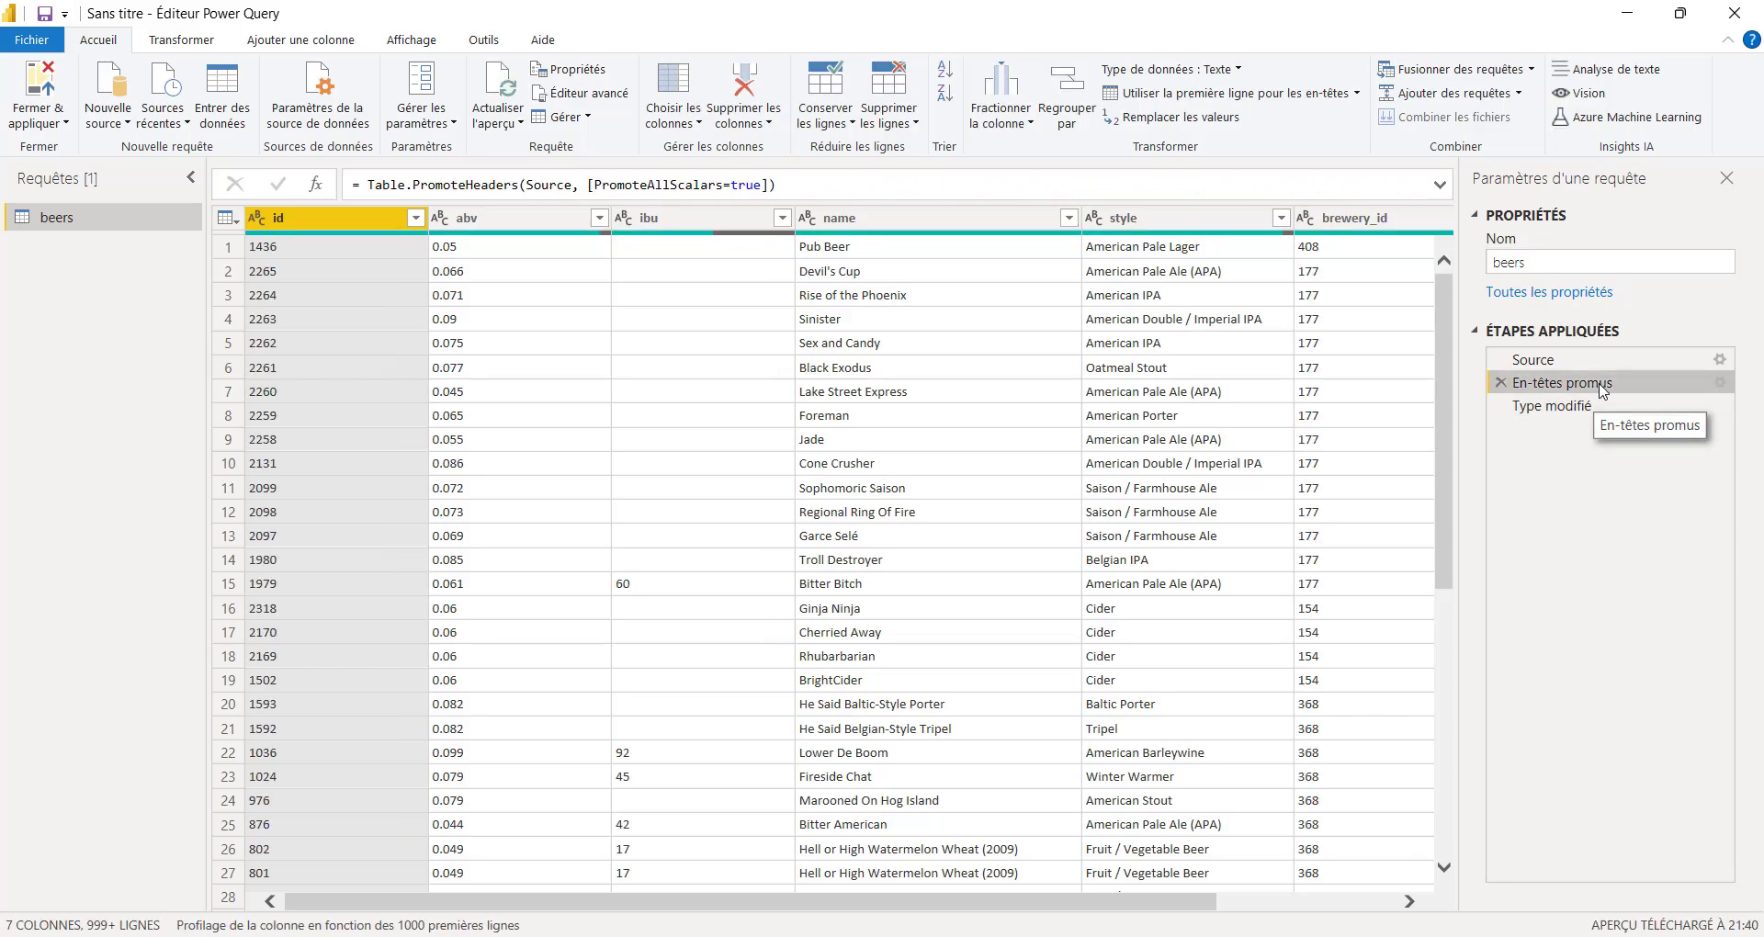
click(1573, 406)
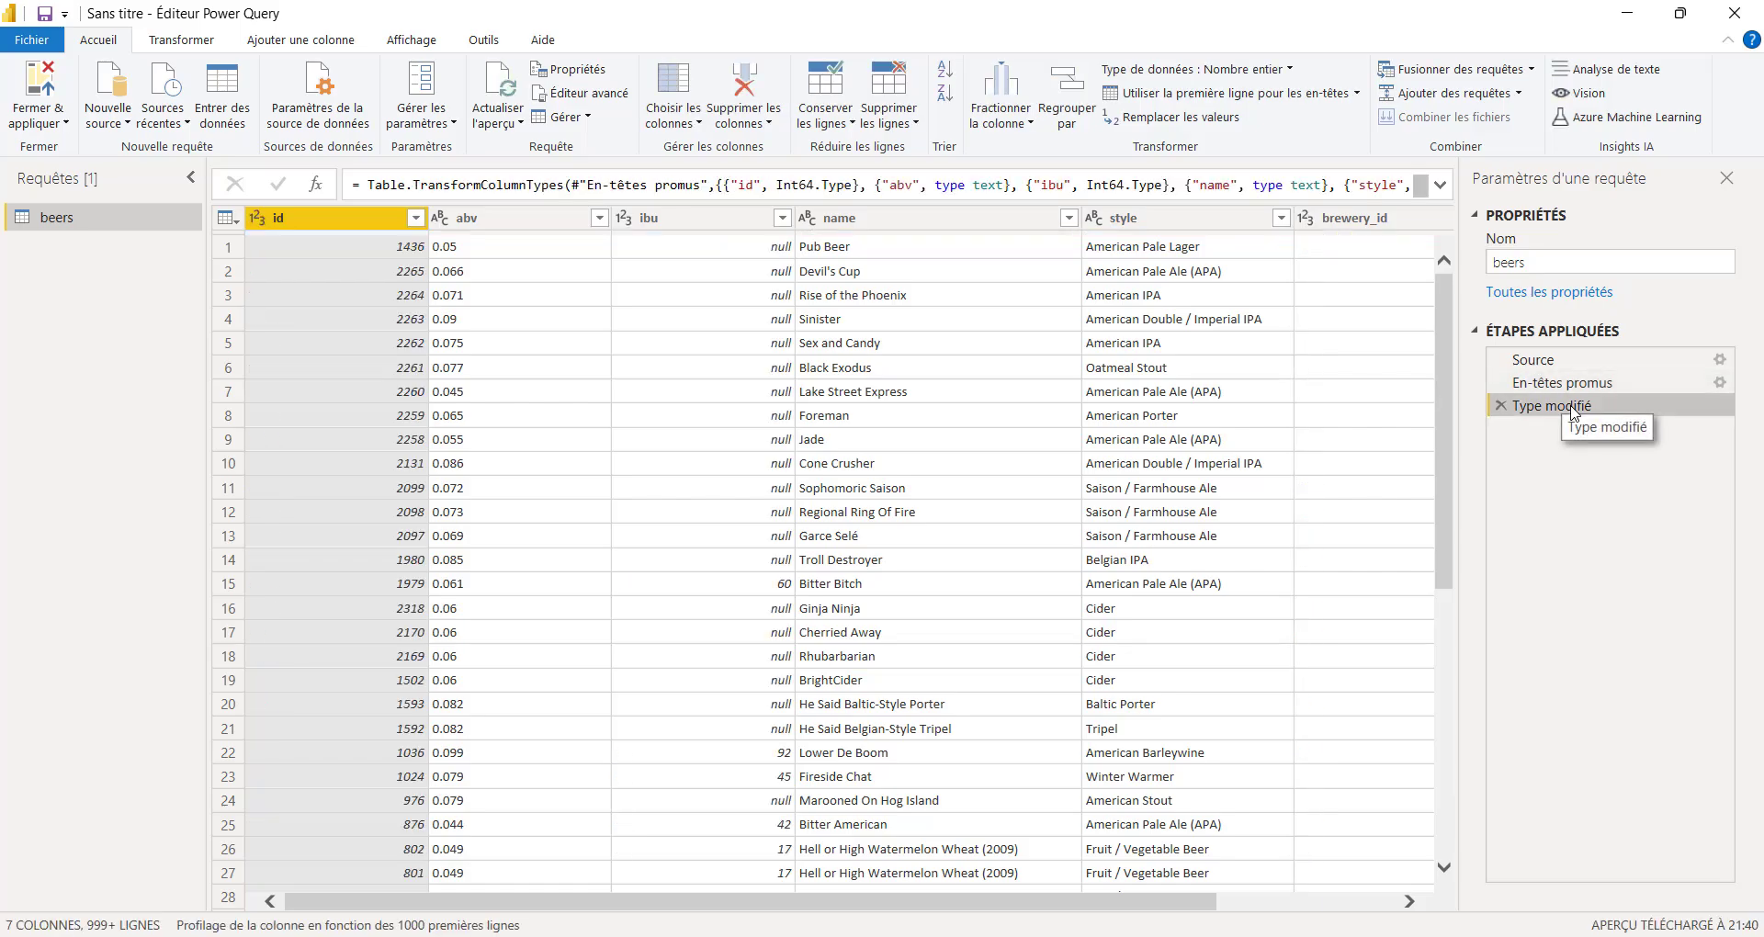
click(1595, 386)
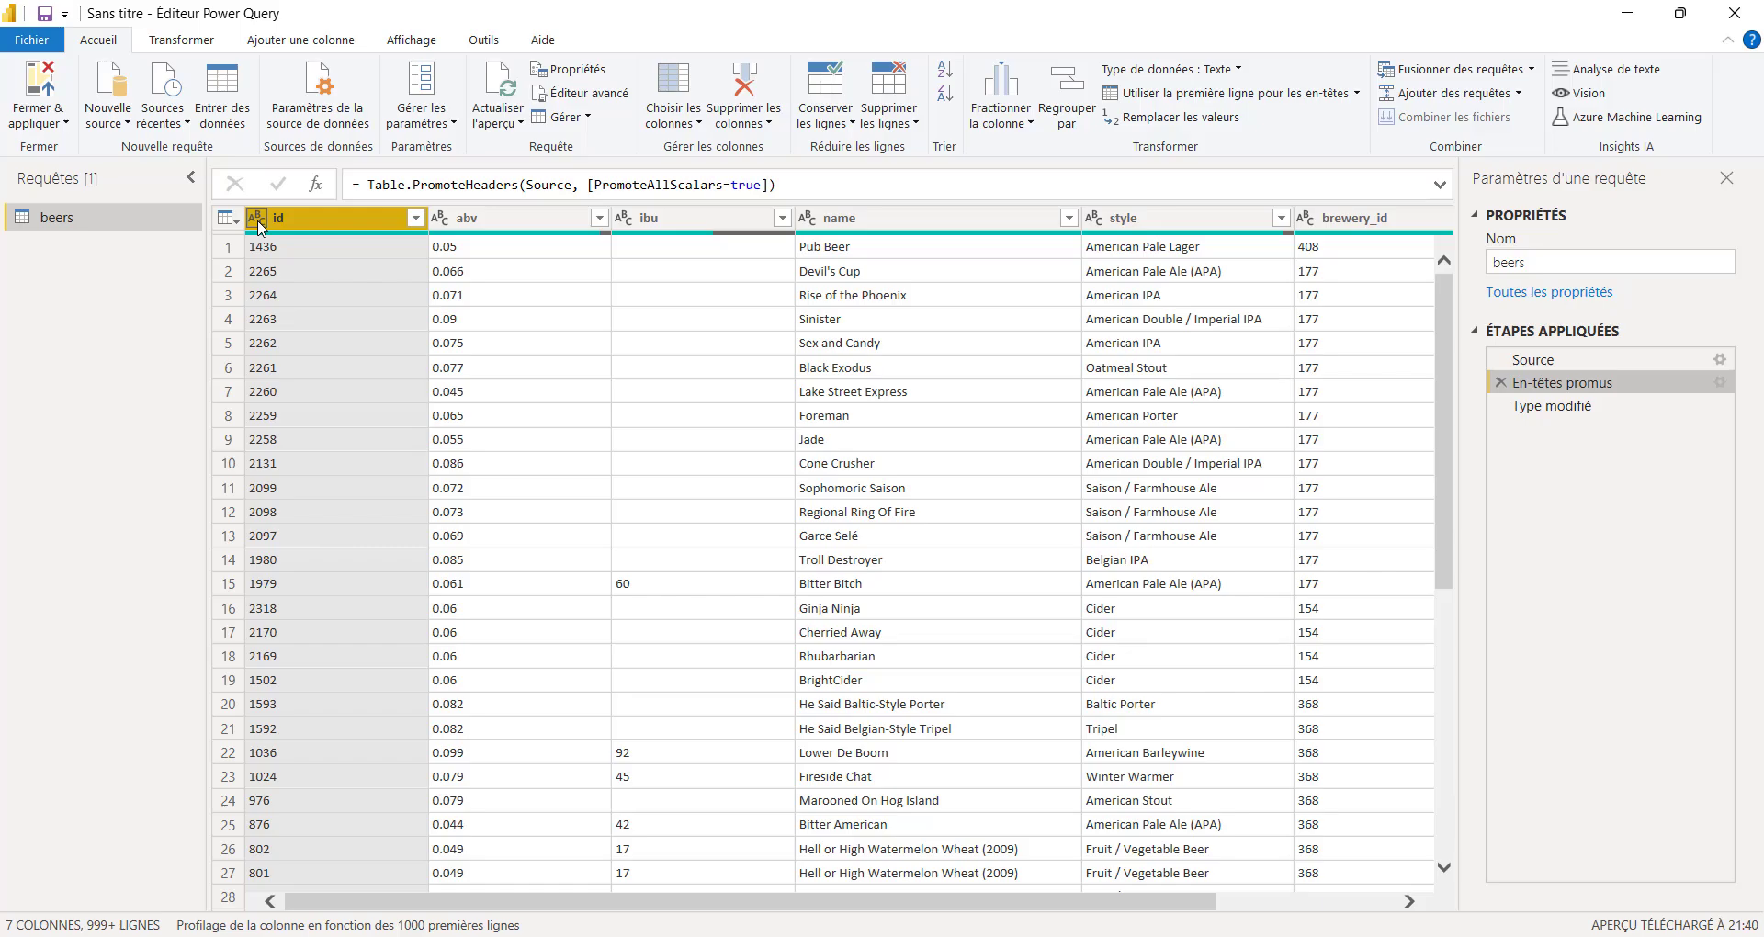
click(1547, 408)
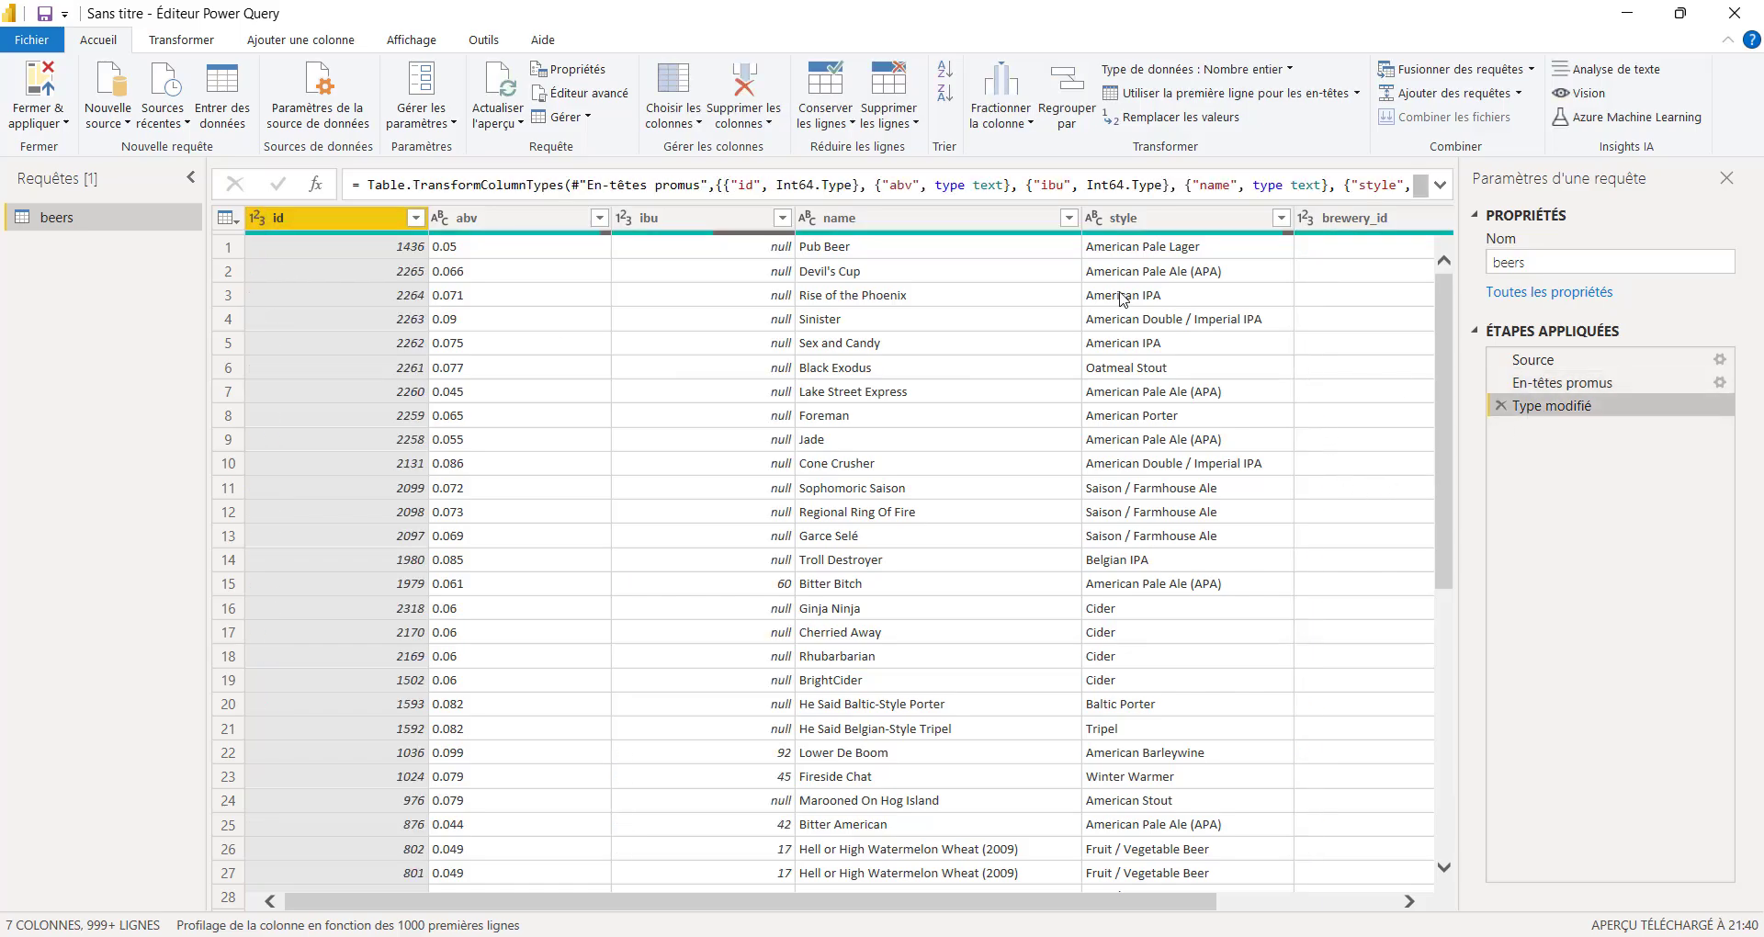
click(262, 226)
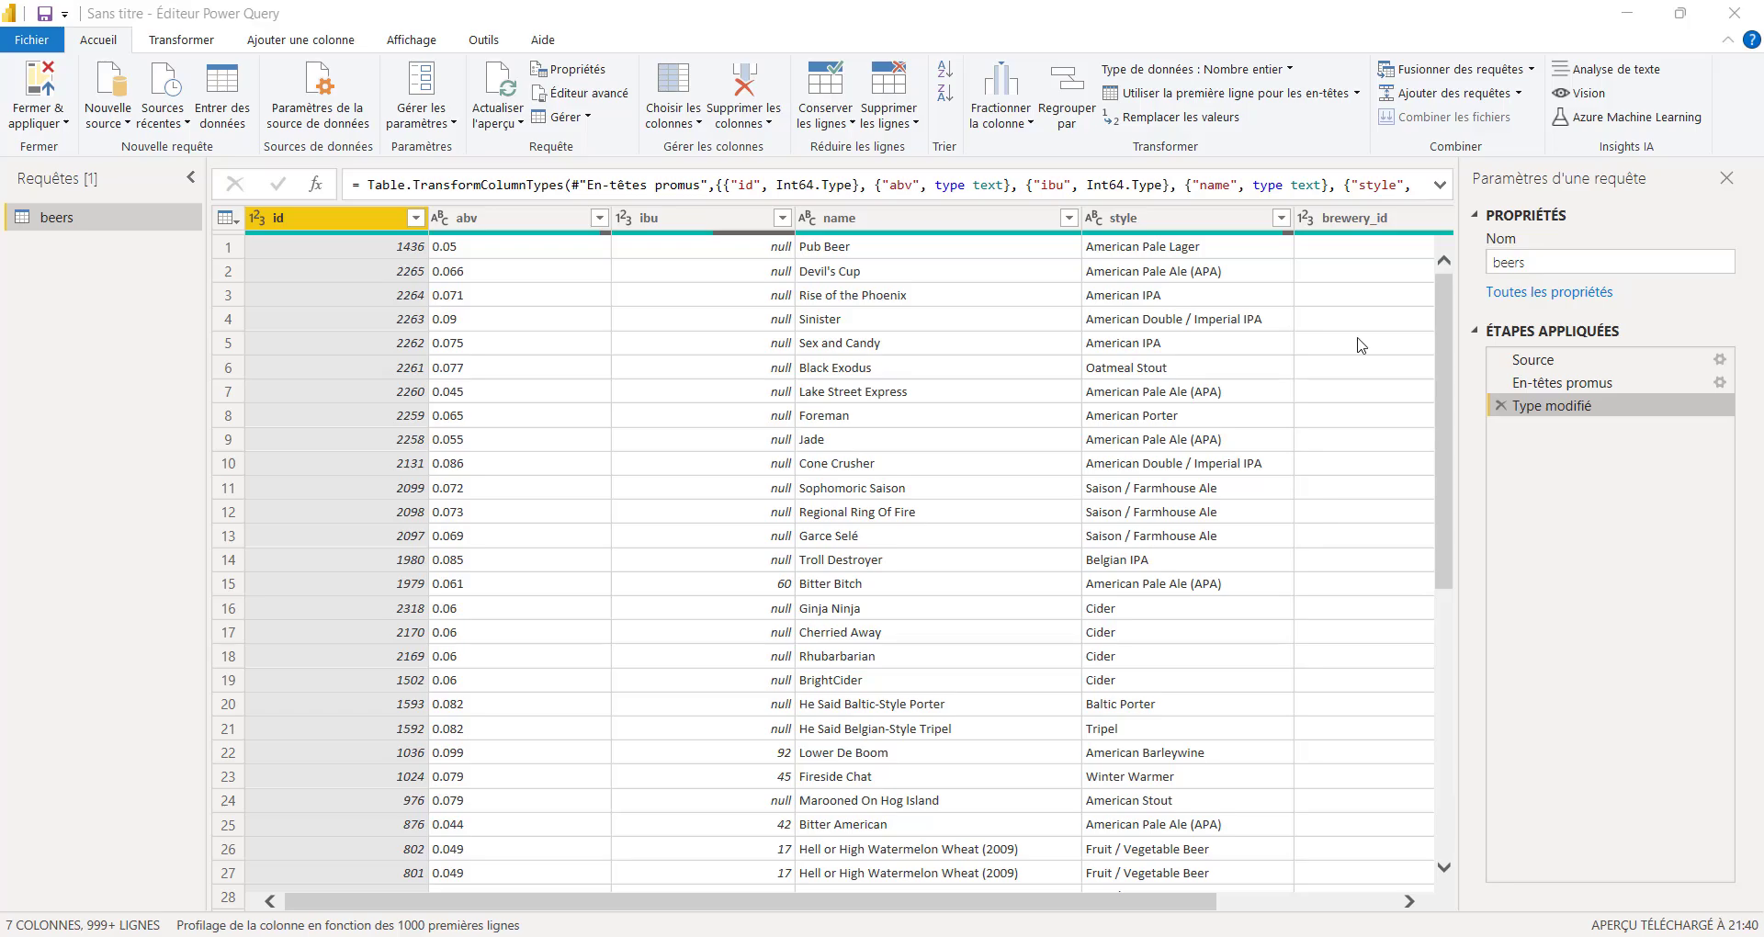
click(1033, 901)
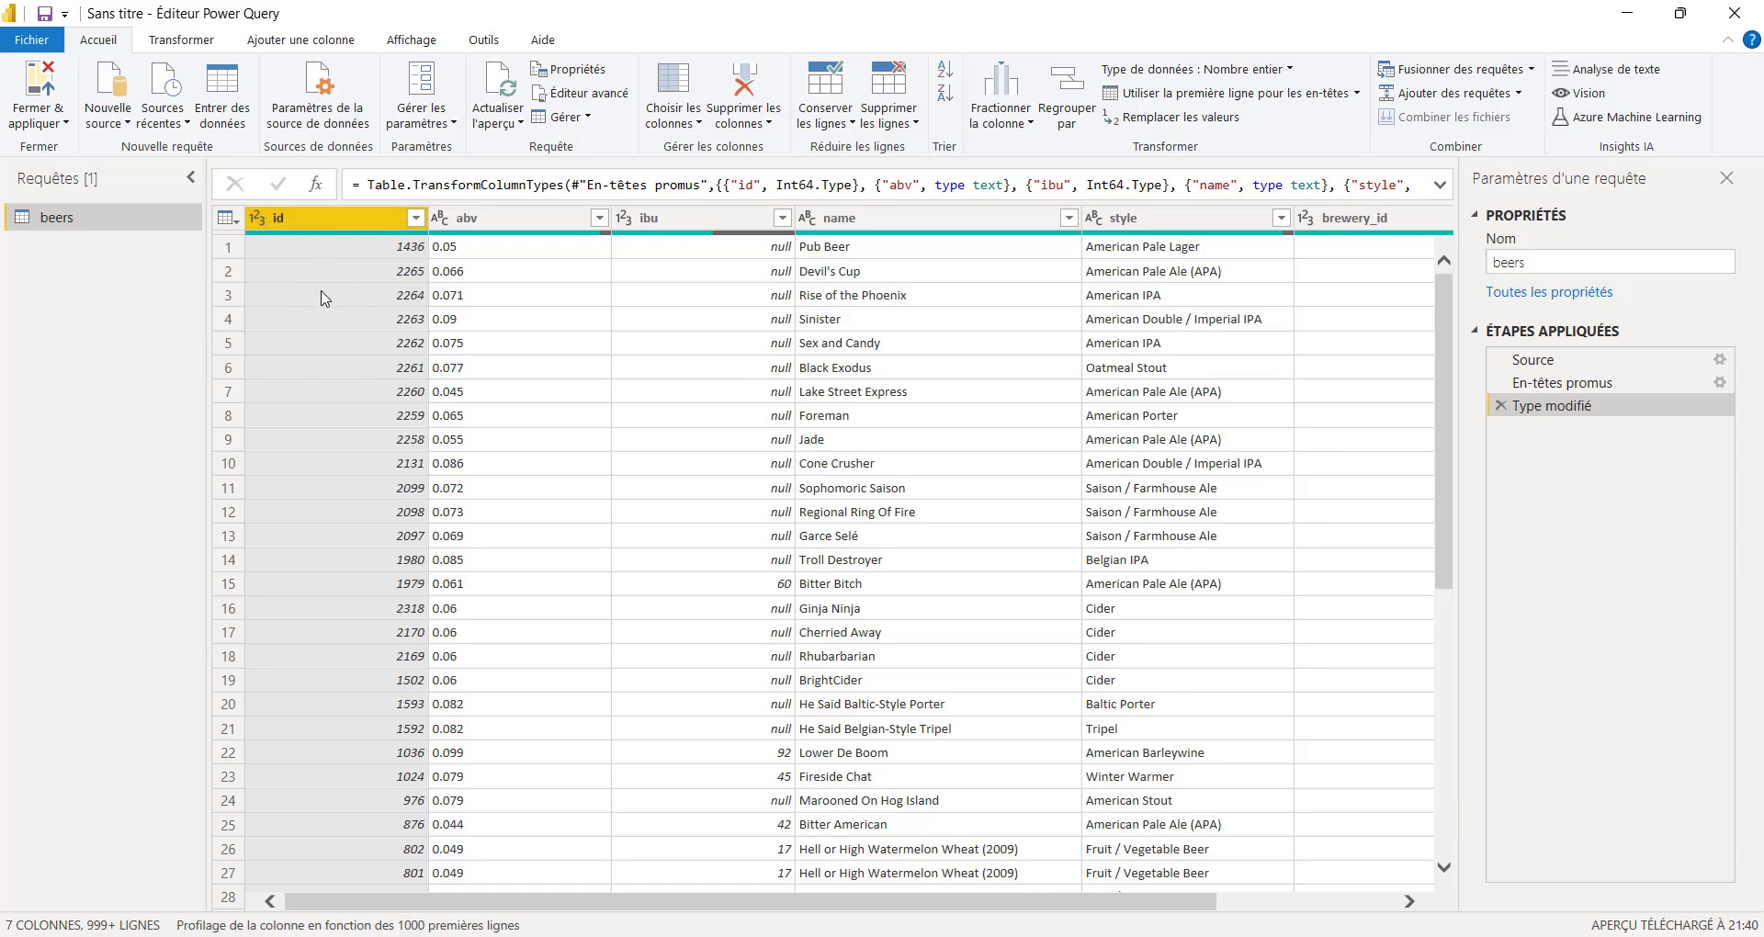
Change the id column's data type to Texte, adding the conversion as a new step
click(258, 221)
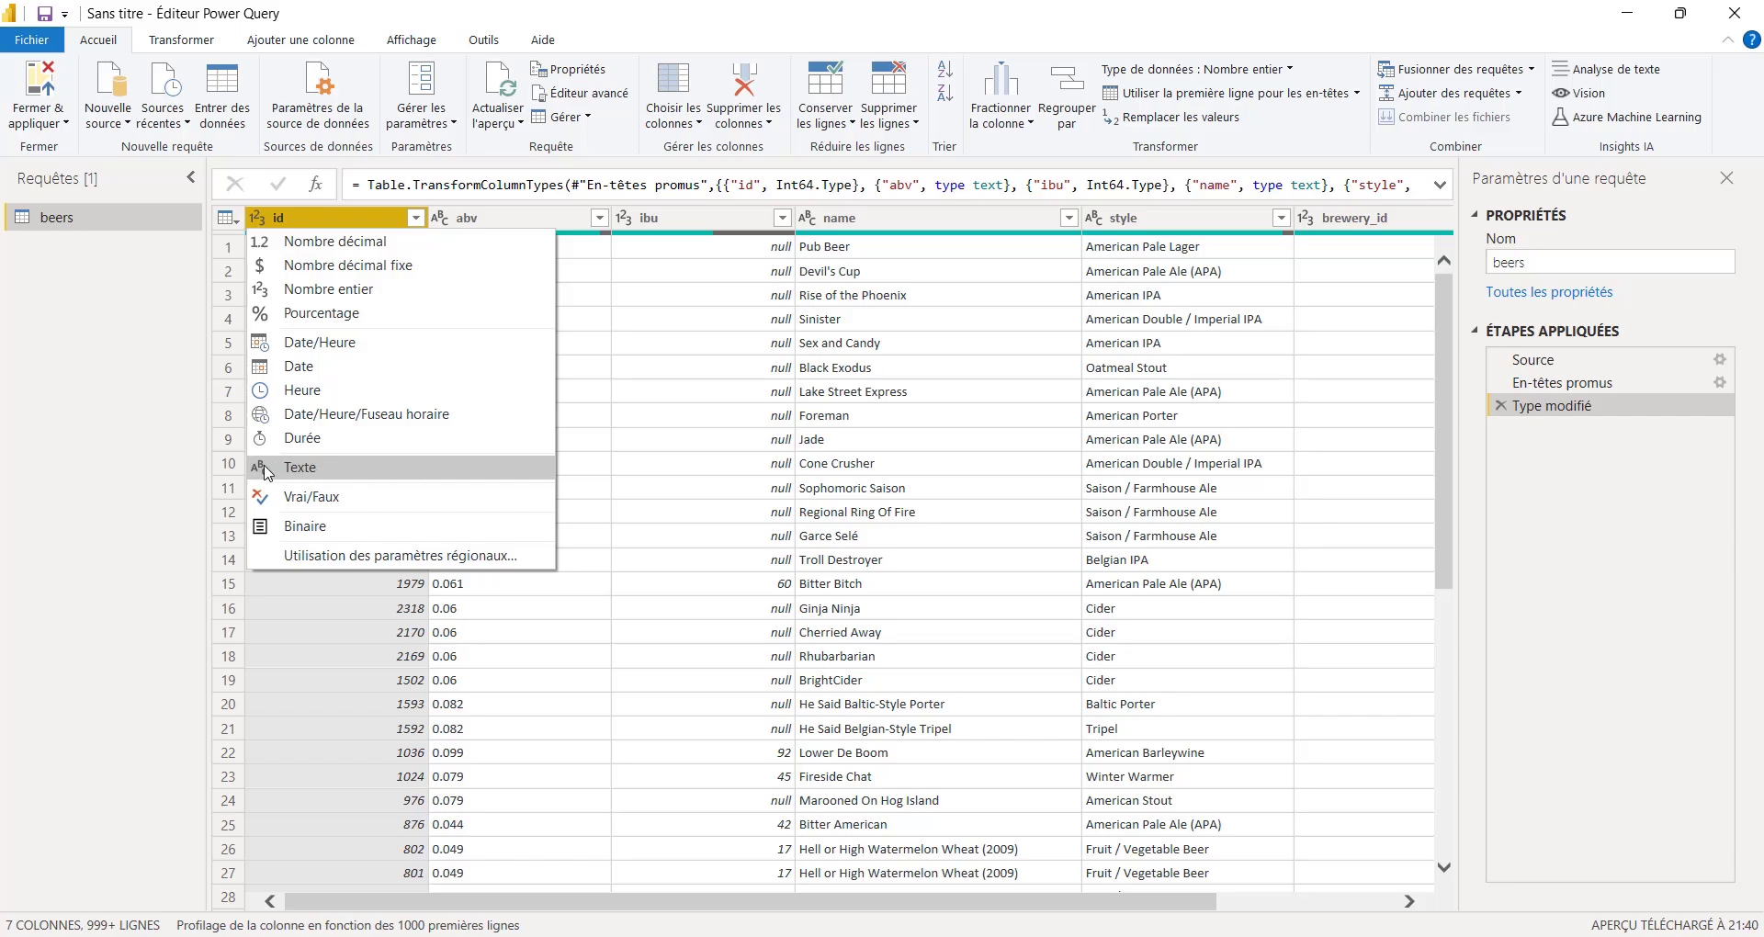
click(303, 472)
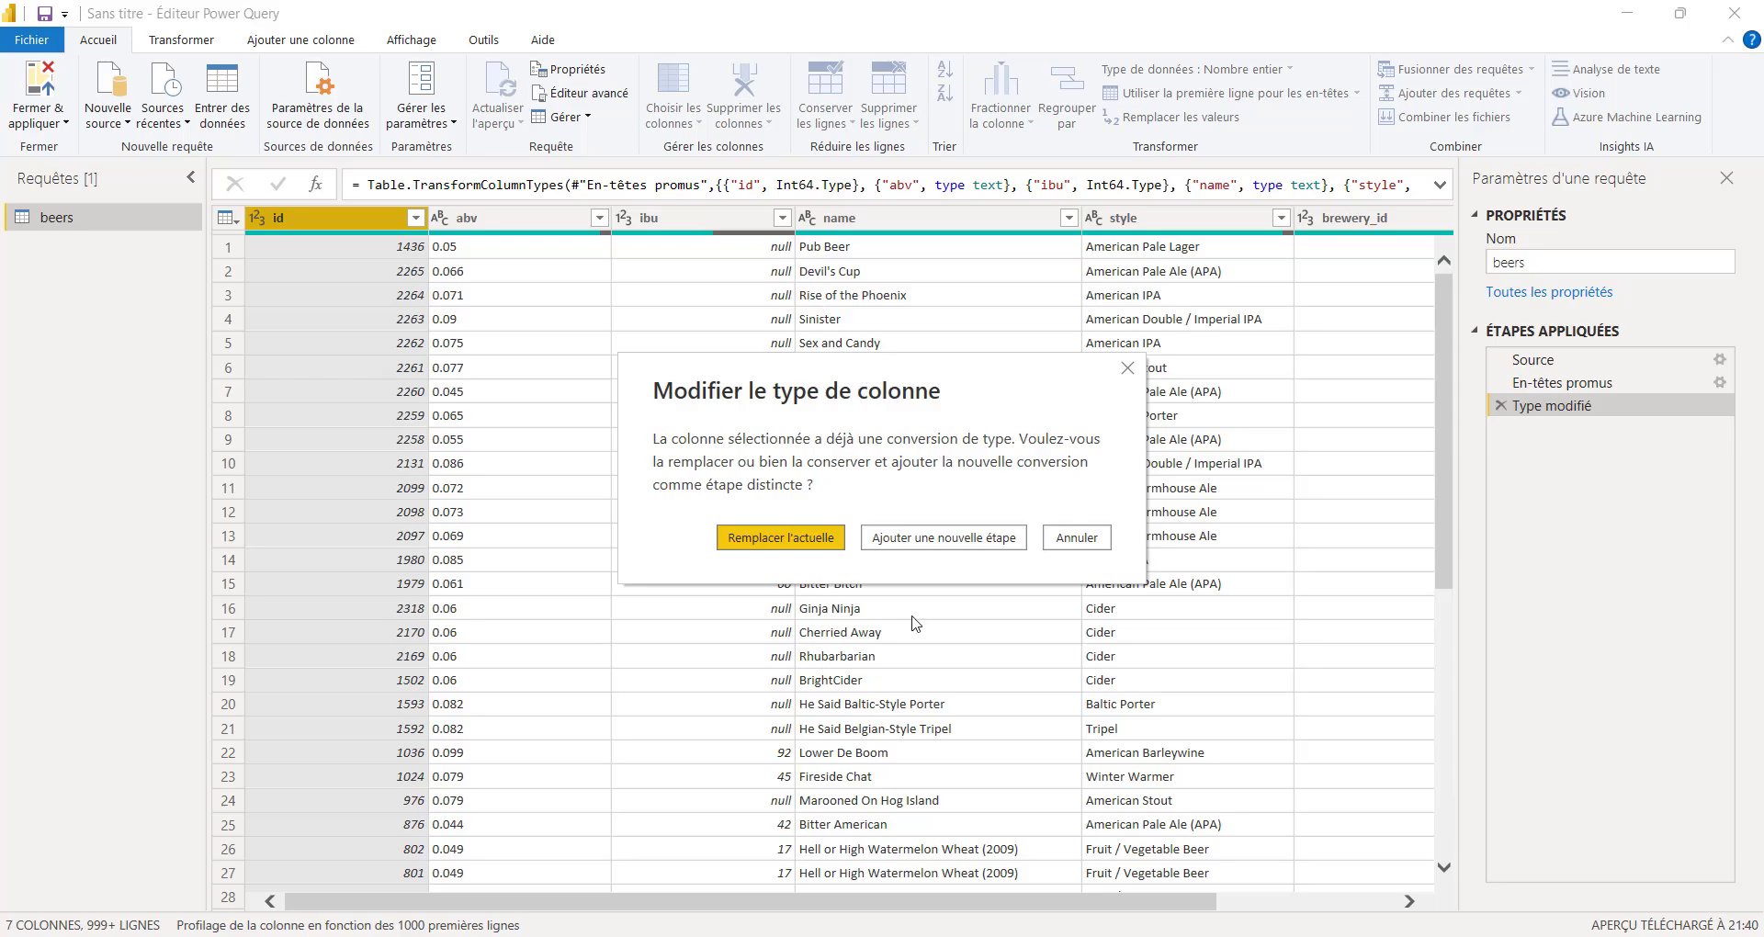
click(912, 540)
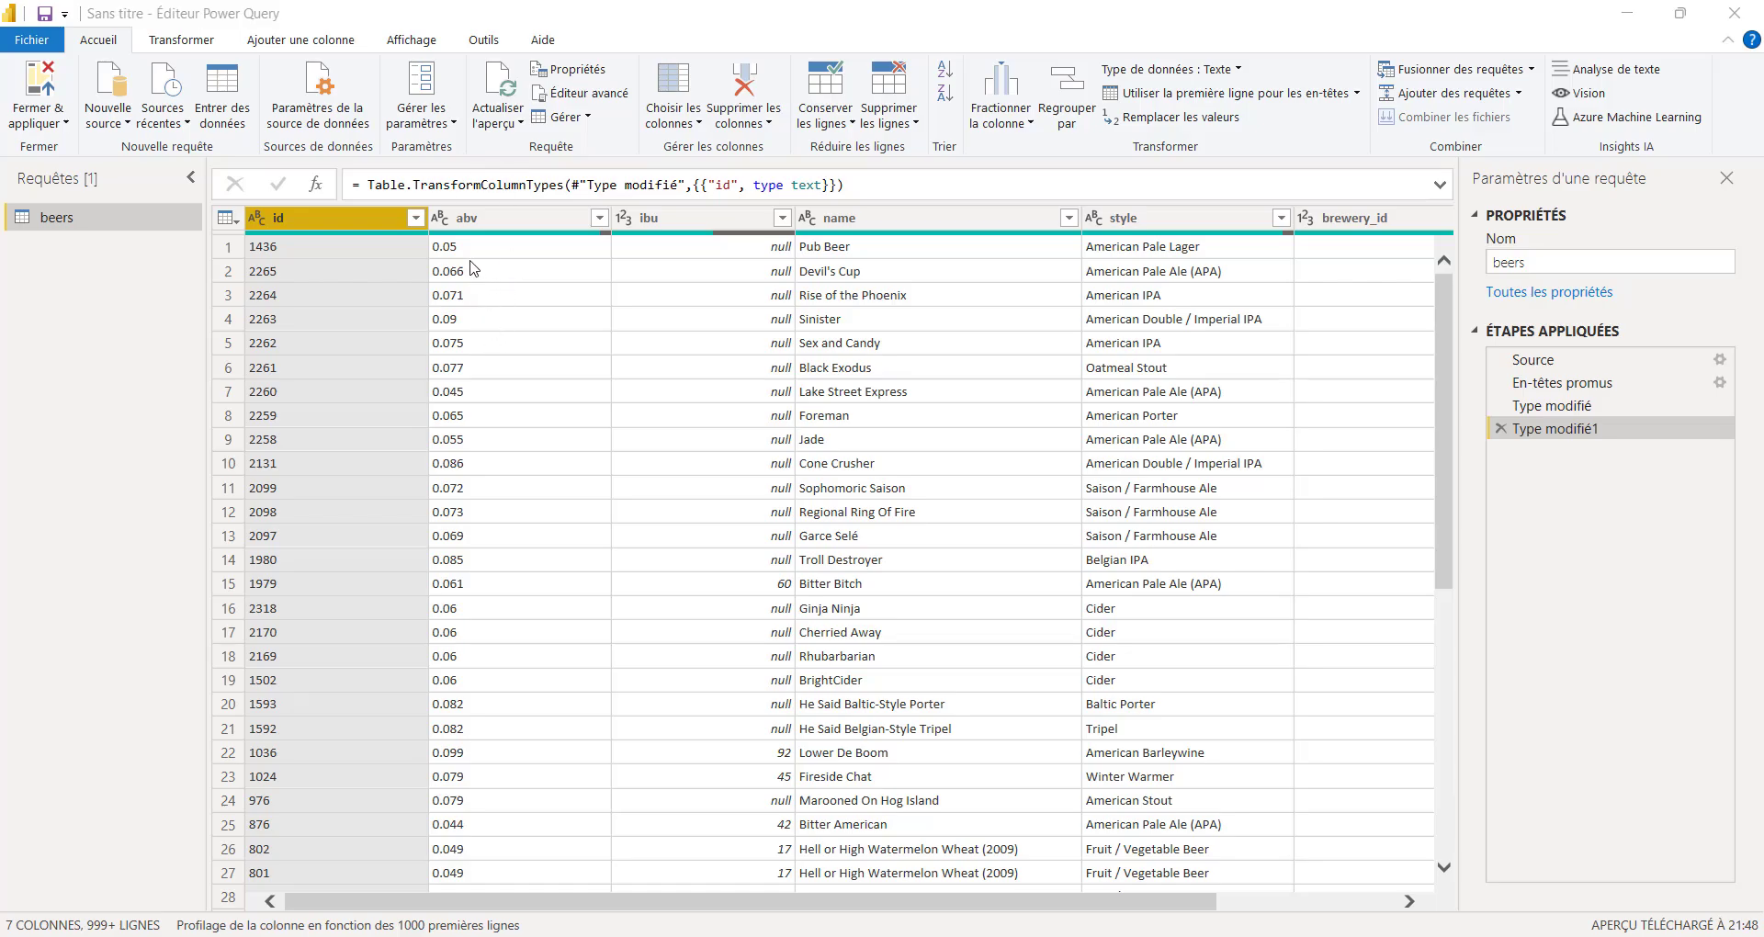
Try converting the abv column to Nombre décimal, inspect an error cell, and delete the last applied step
click(457, 225)
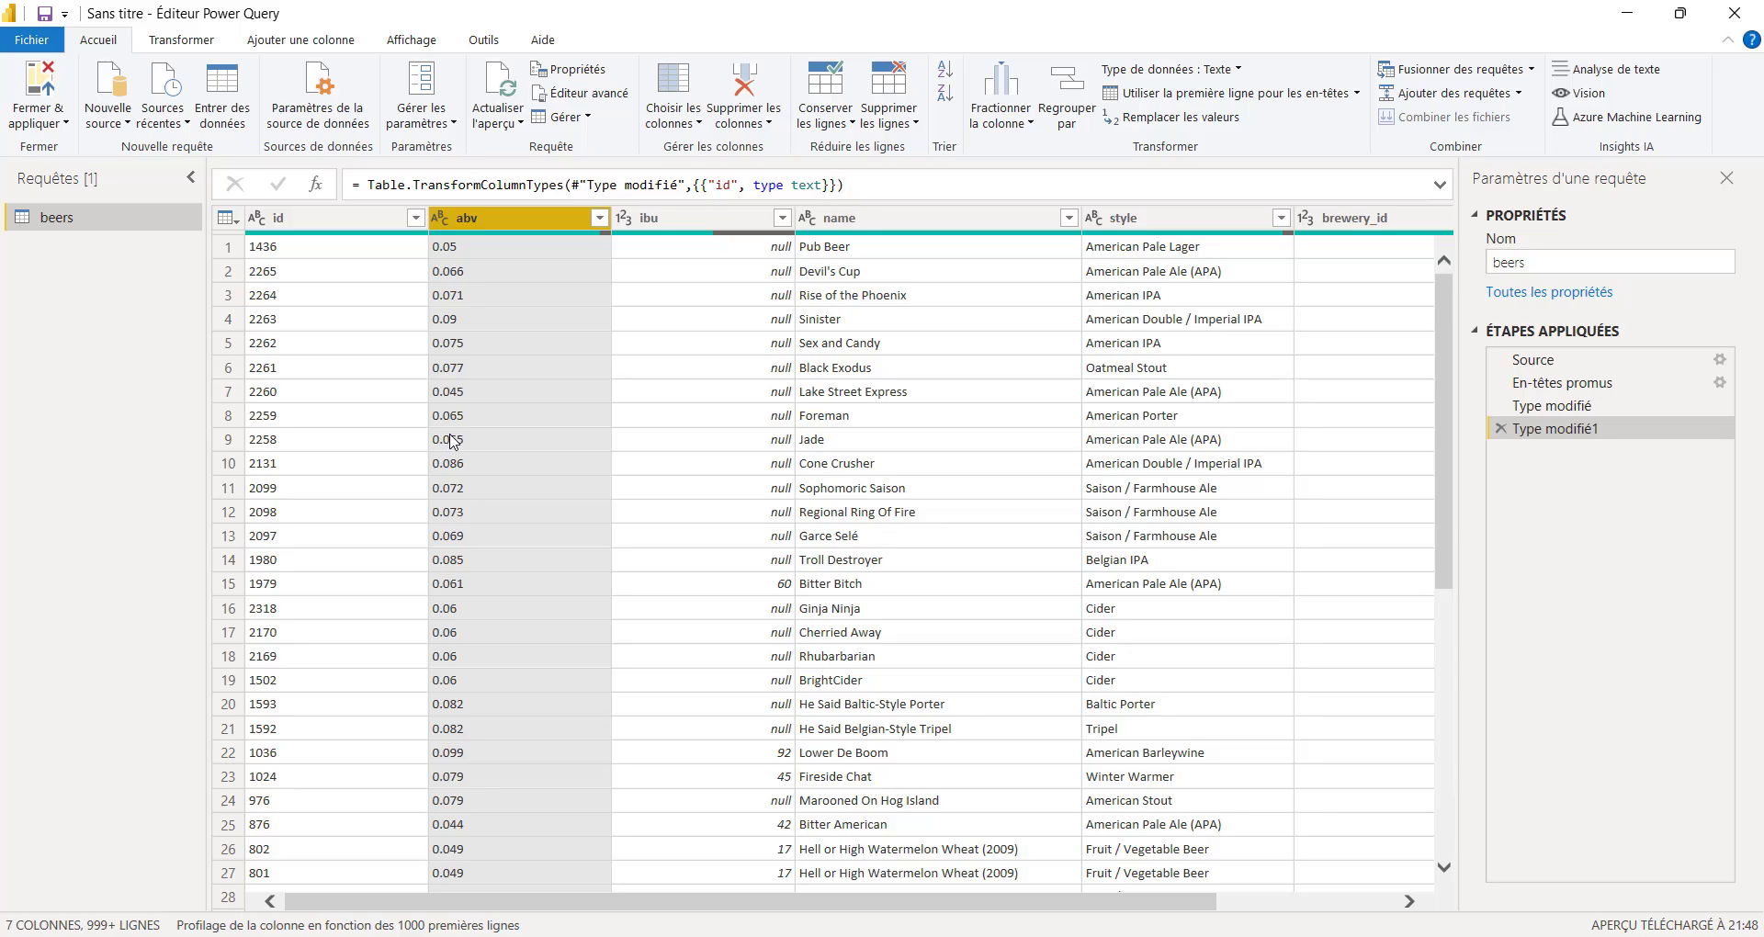
click(442, 219)
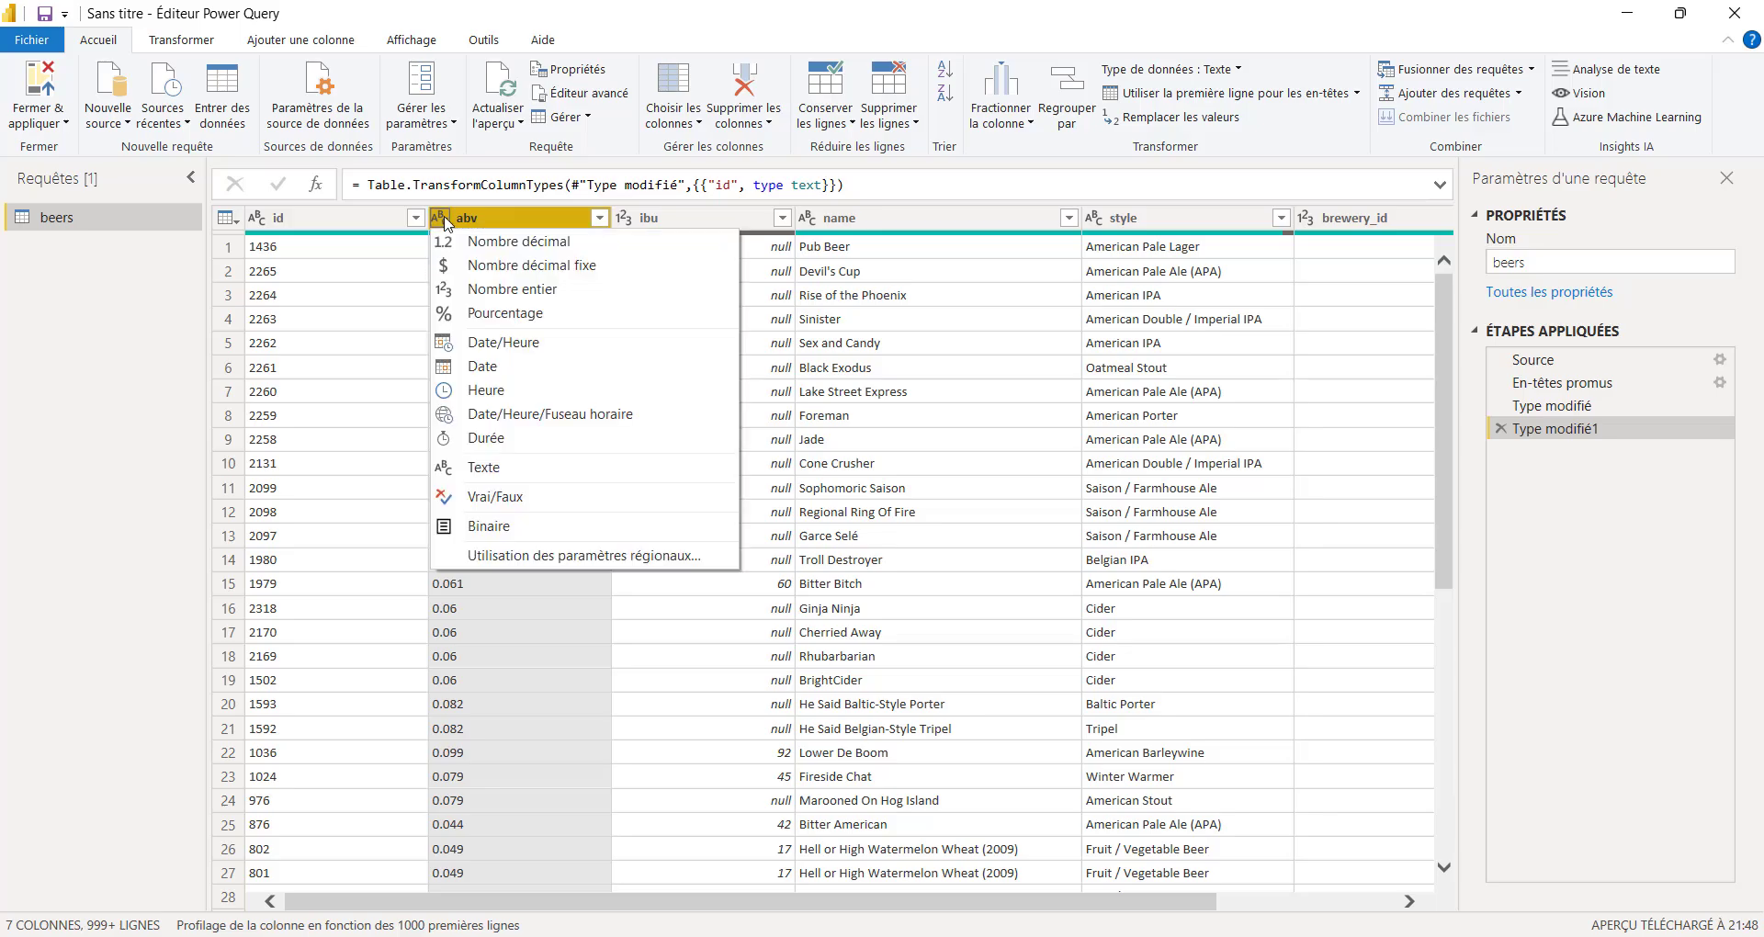
click(495, 246)
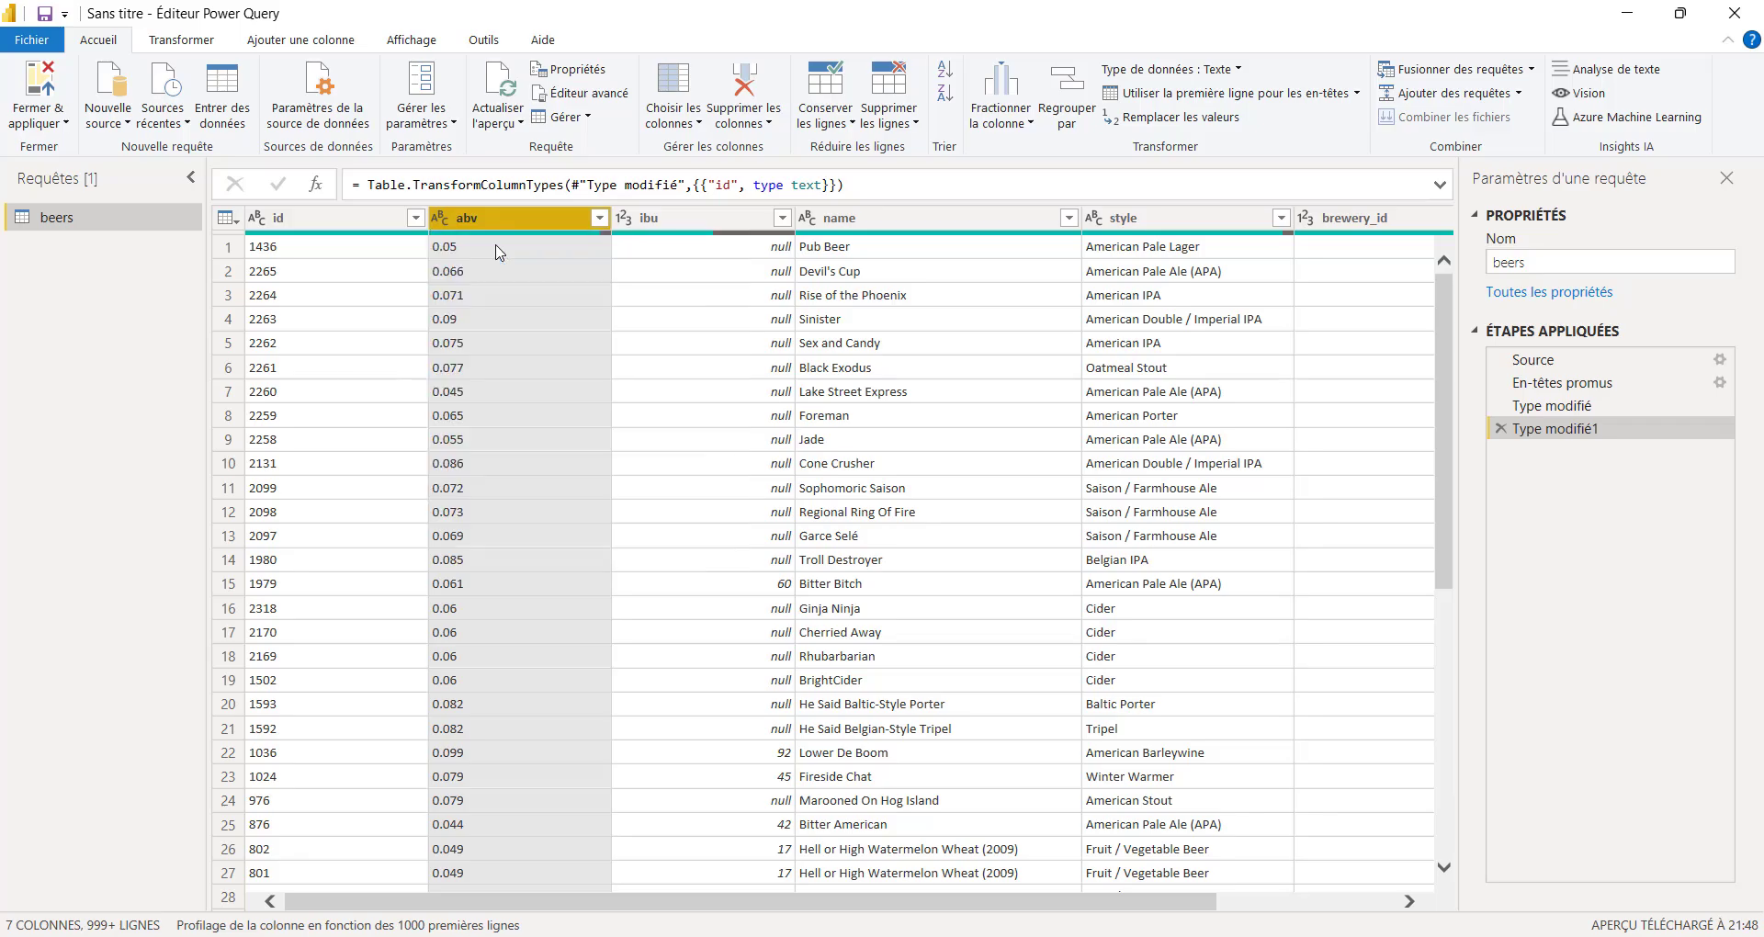
click(496, 318)
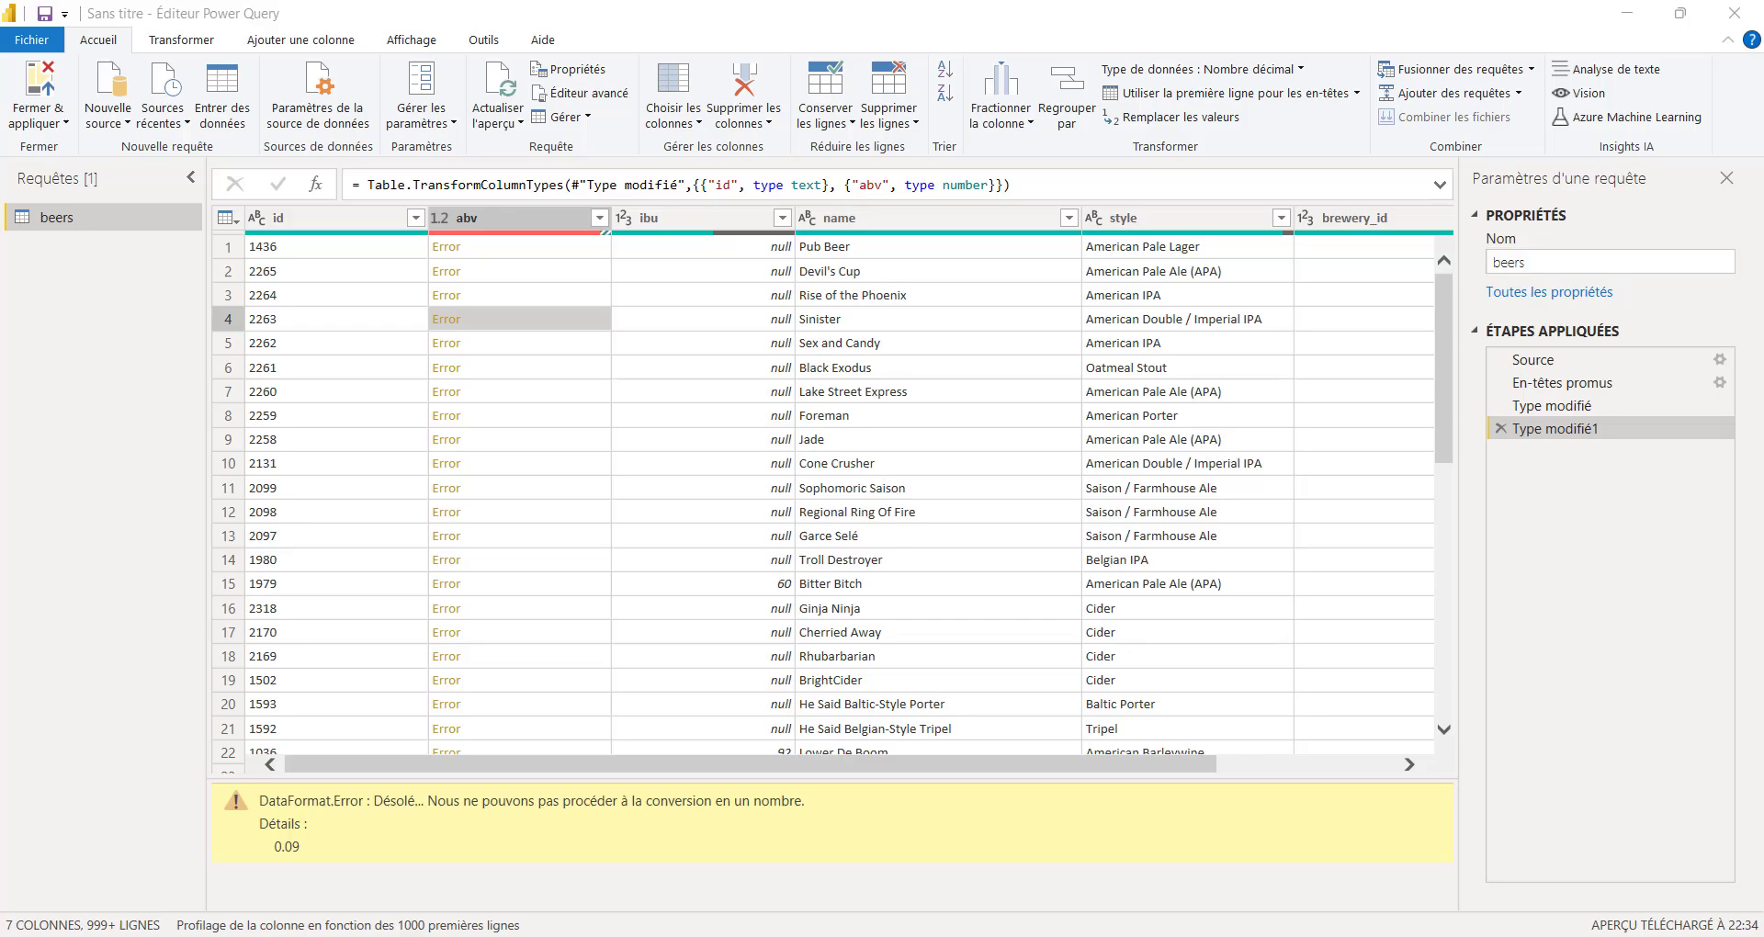
click(1502, 428)
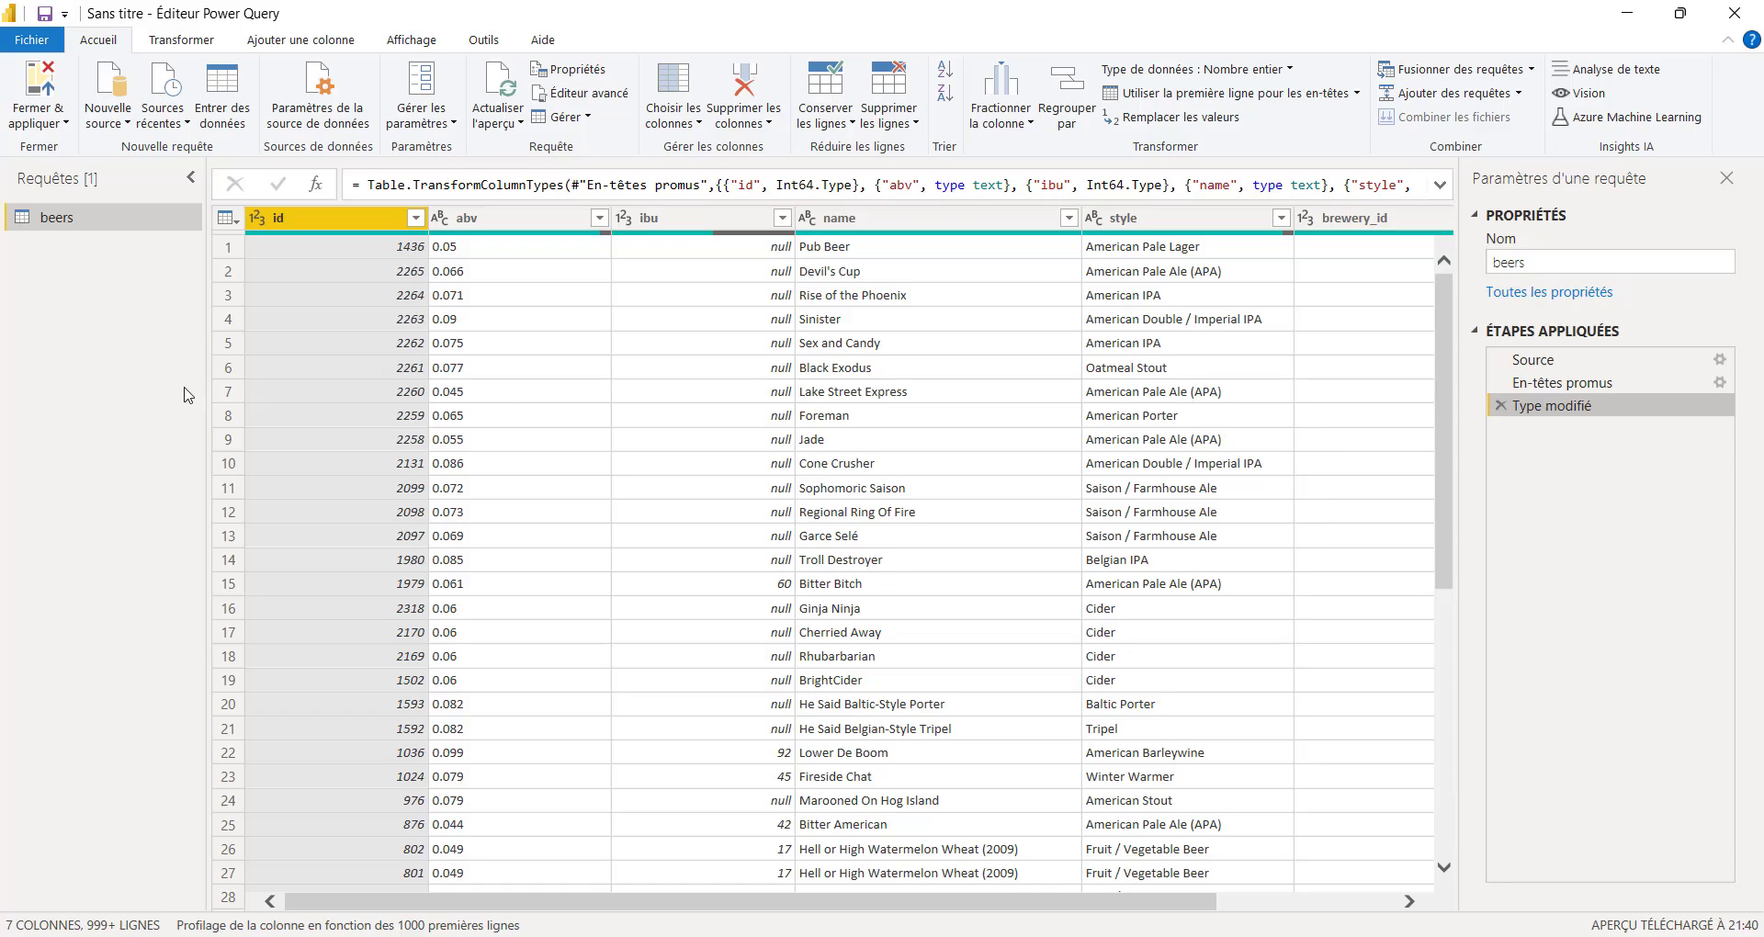
Convert the id column to the Texte data type, keeping the conversion as a separate new step
click(257, 219)
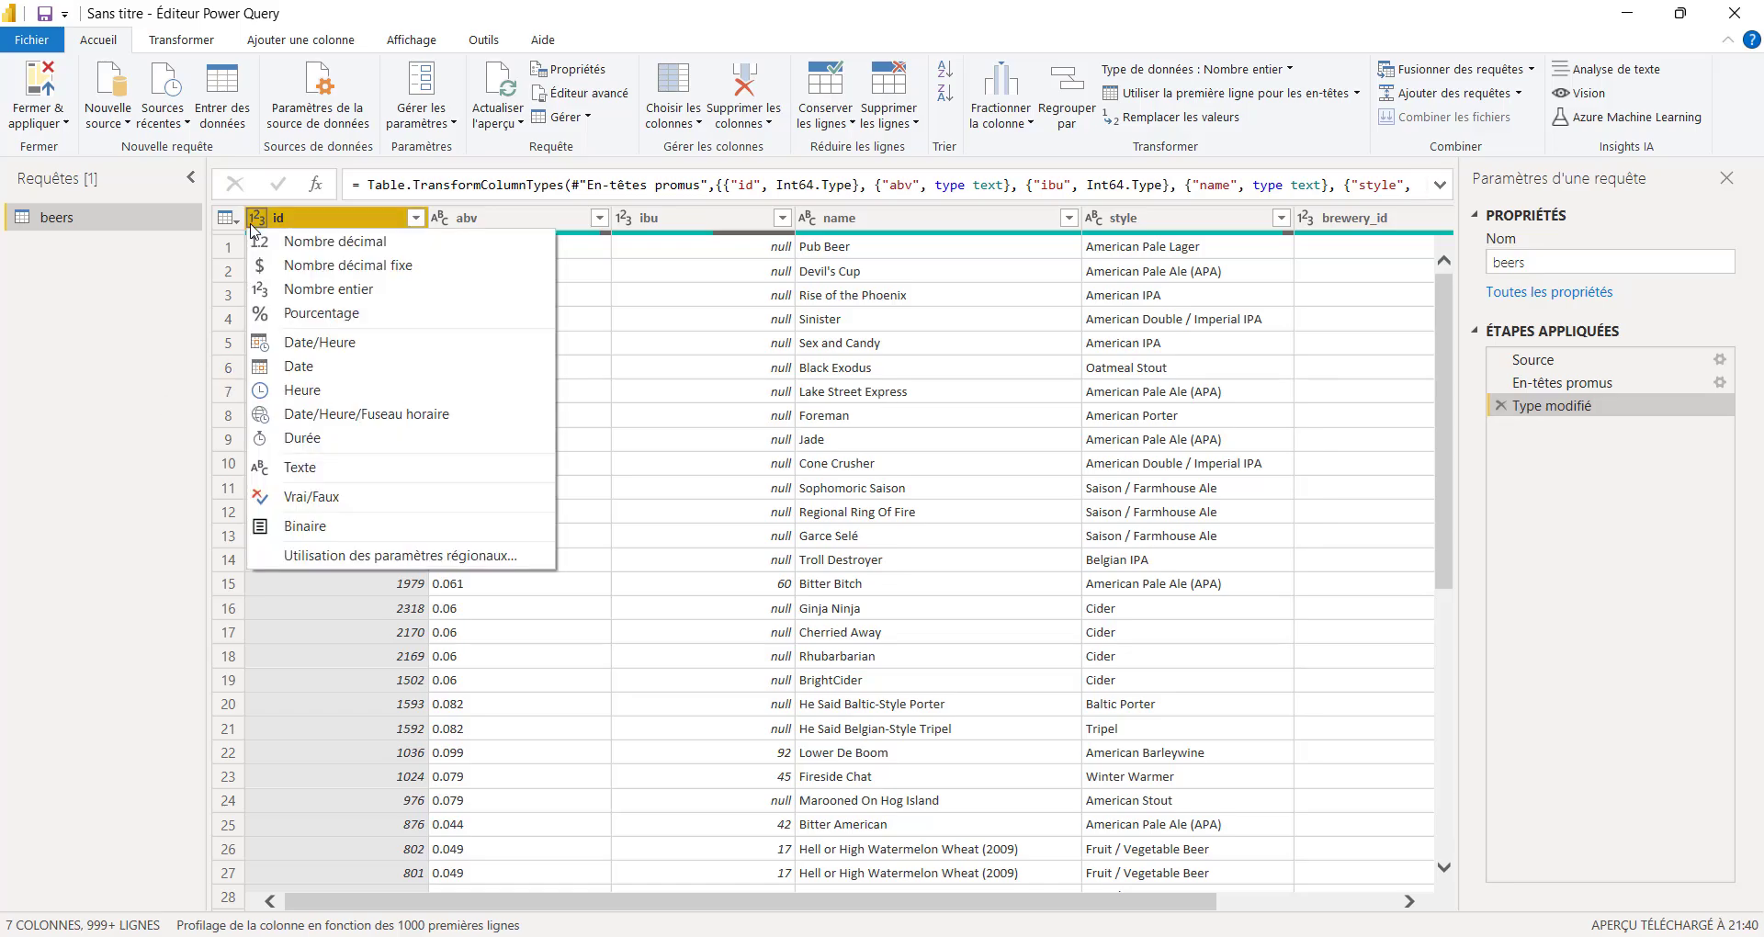
click(321, 471)
click(943, 542)
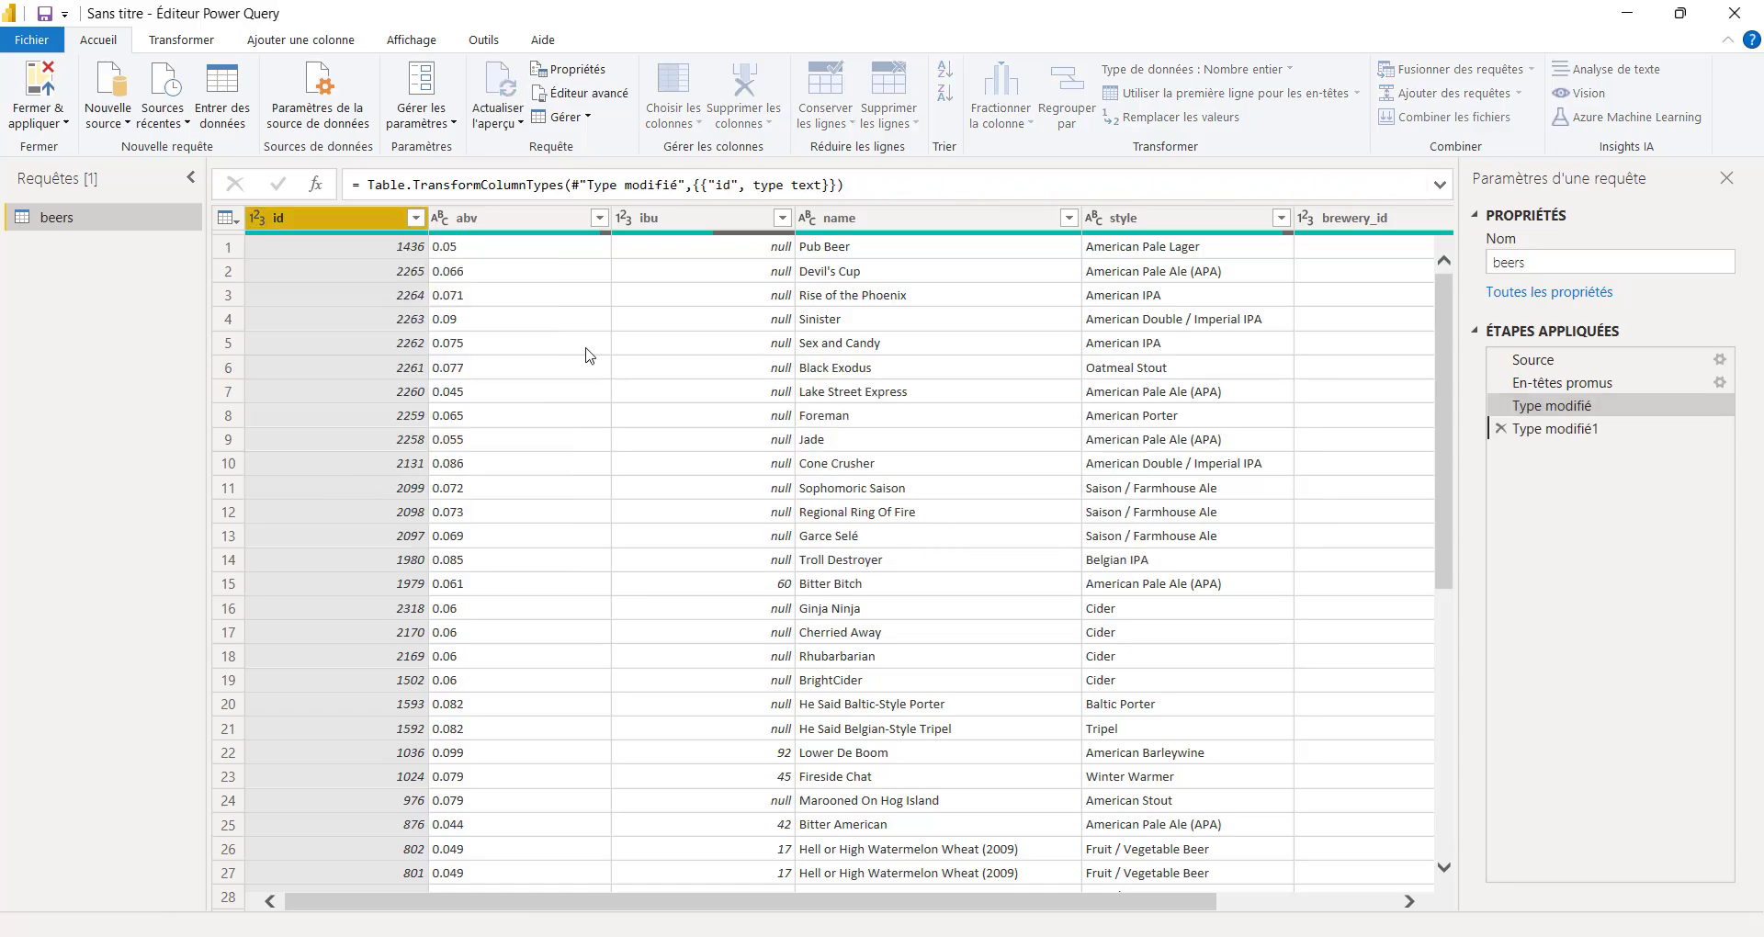
Replace every "." with "," in the abv column and change its data type to Nombre décimal
click(474, 299)
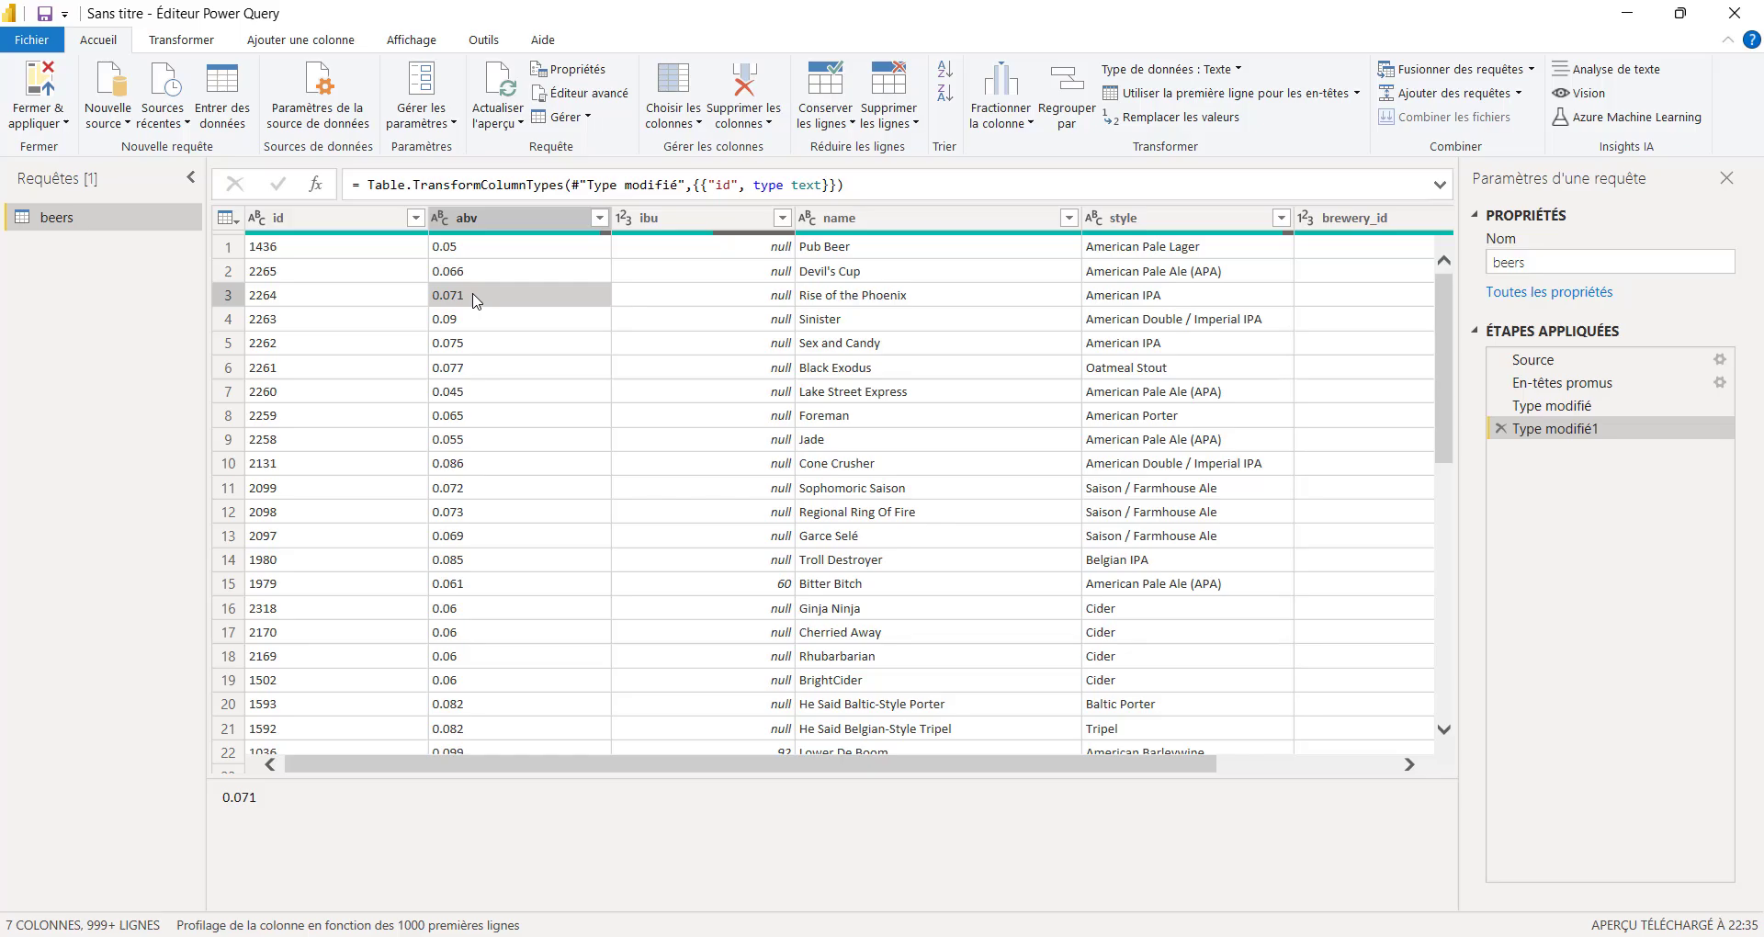
click(498, 221)
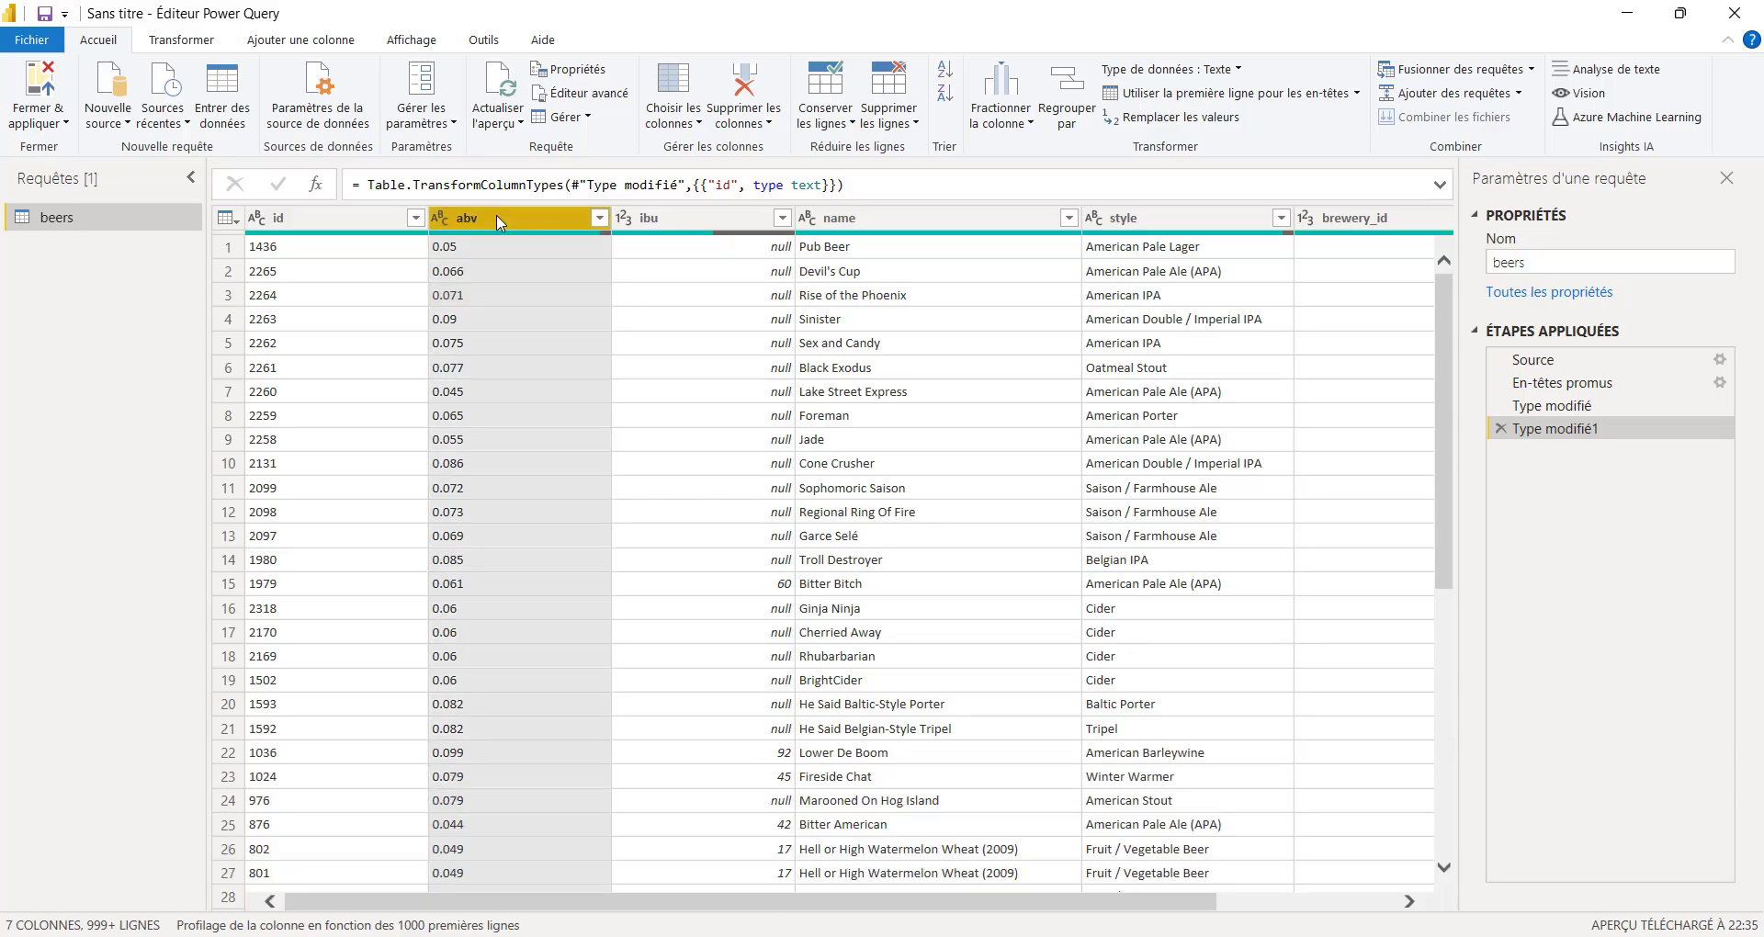
right_click(499, 222)
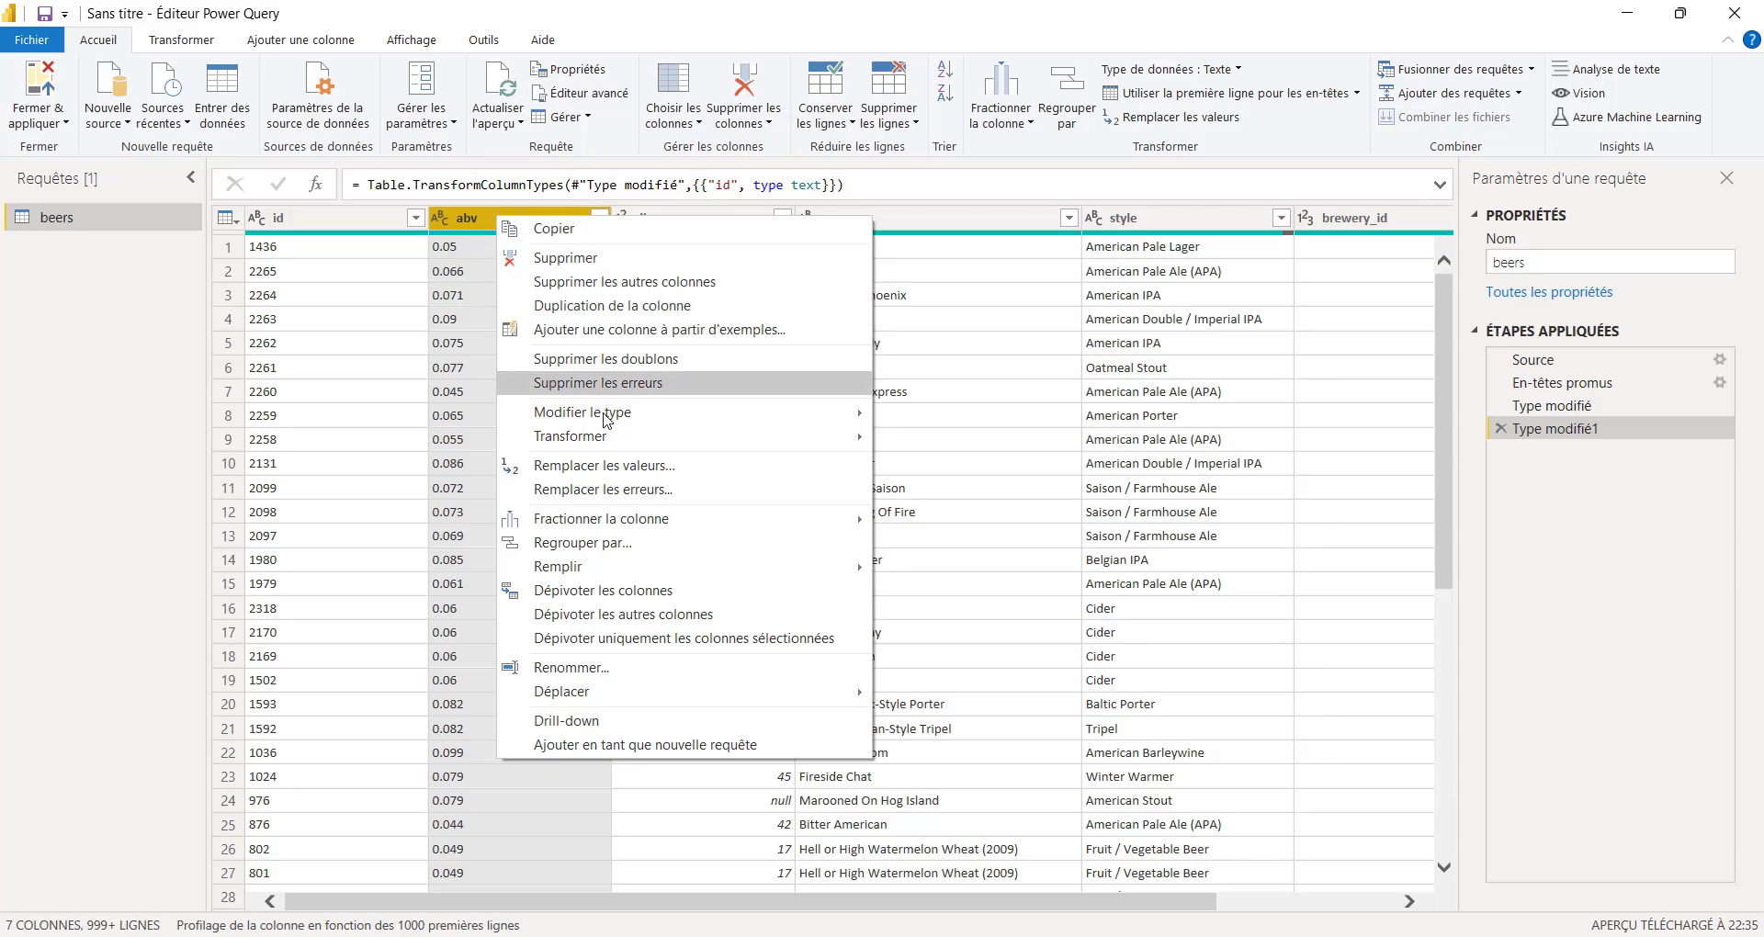
click(643, 475)
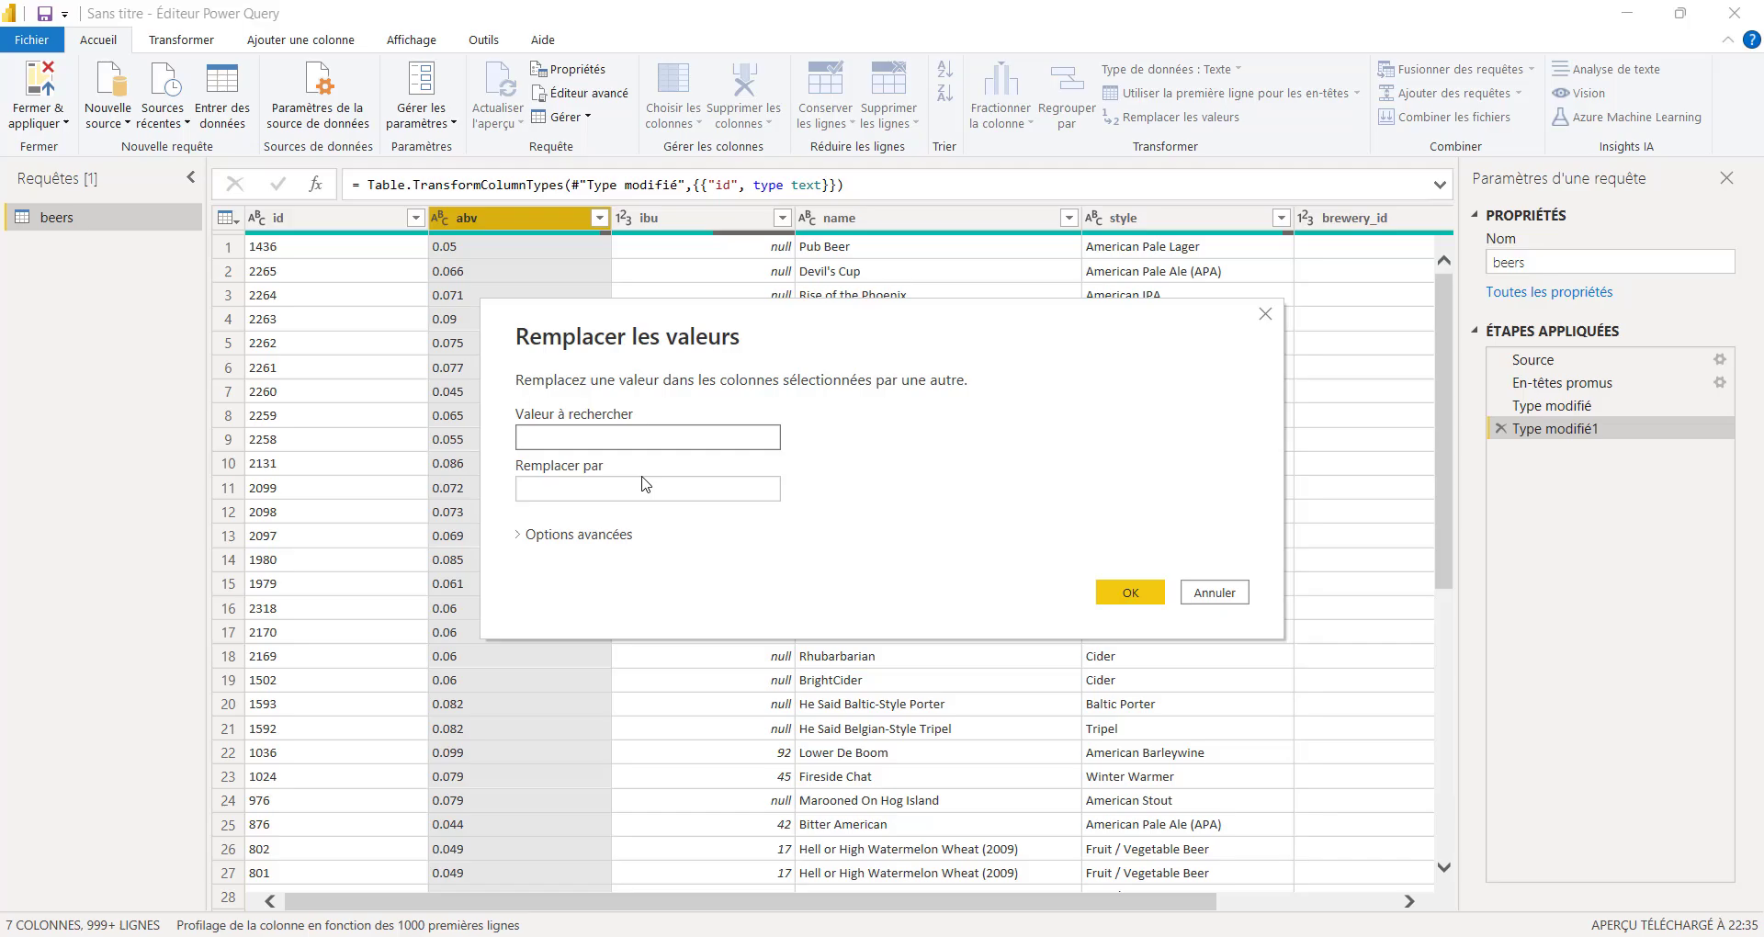
text(.)
key(Tab)
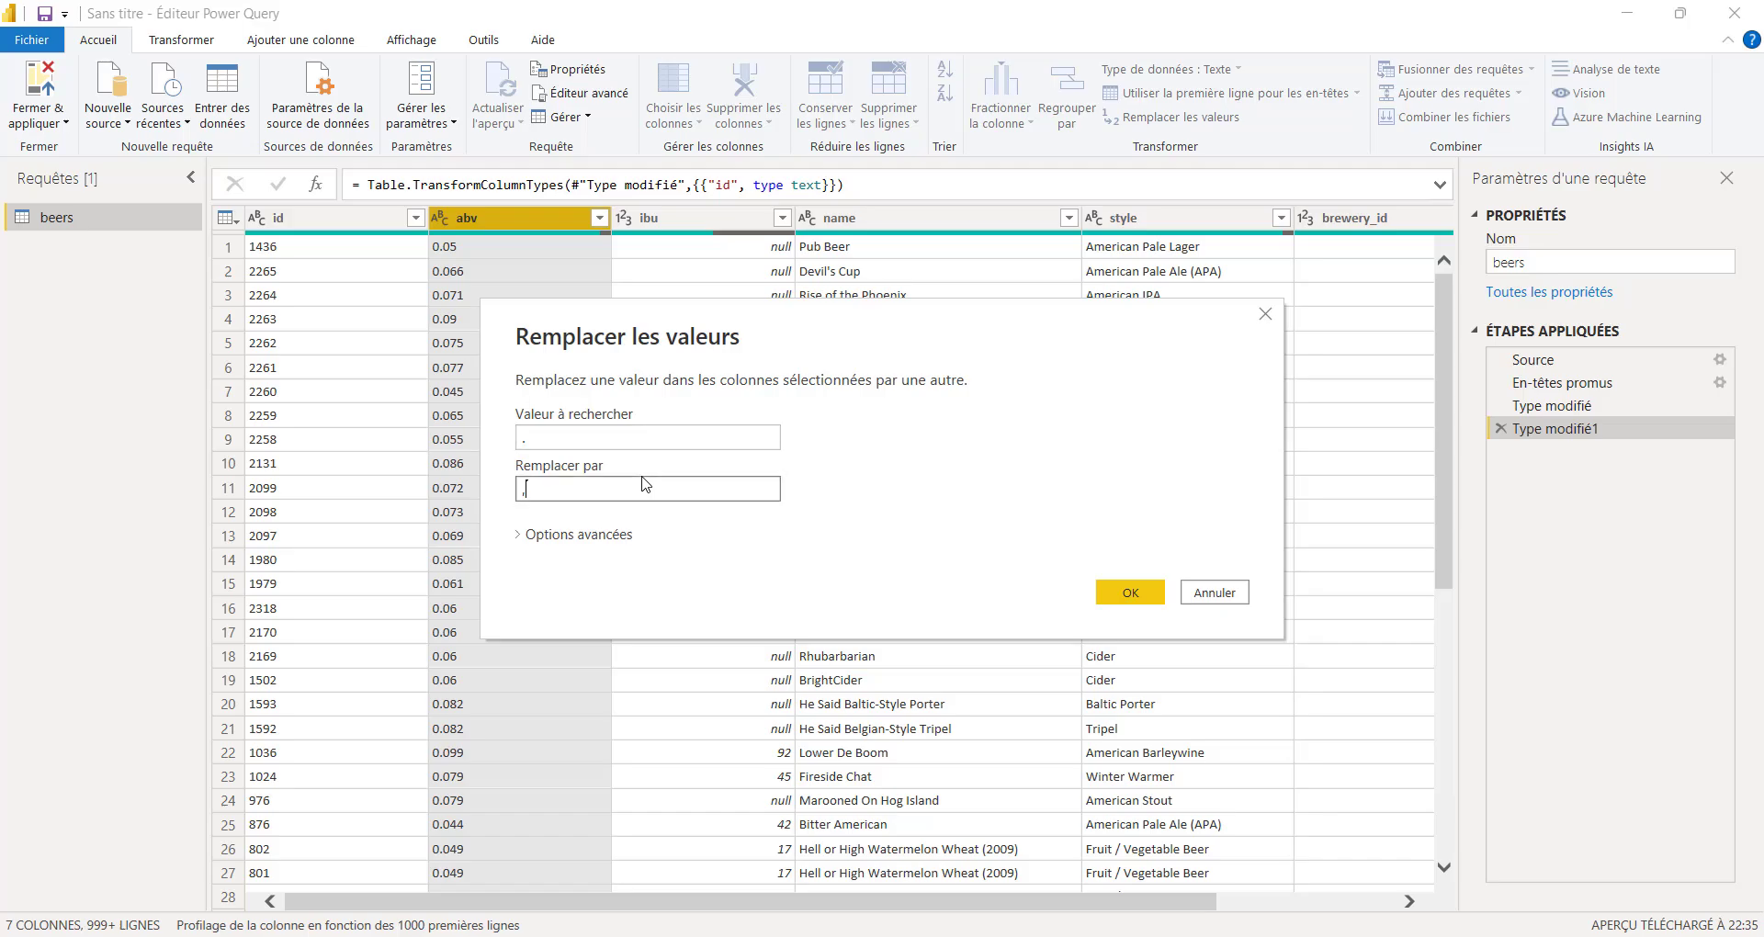
text(,)
click(1128, 598)
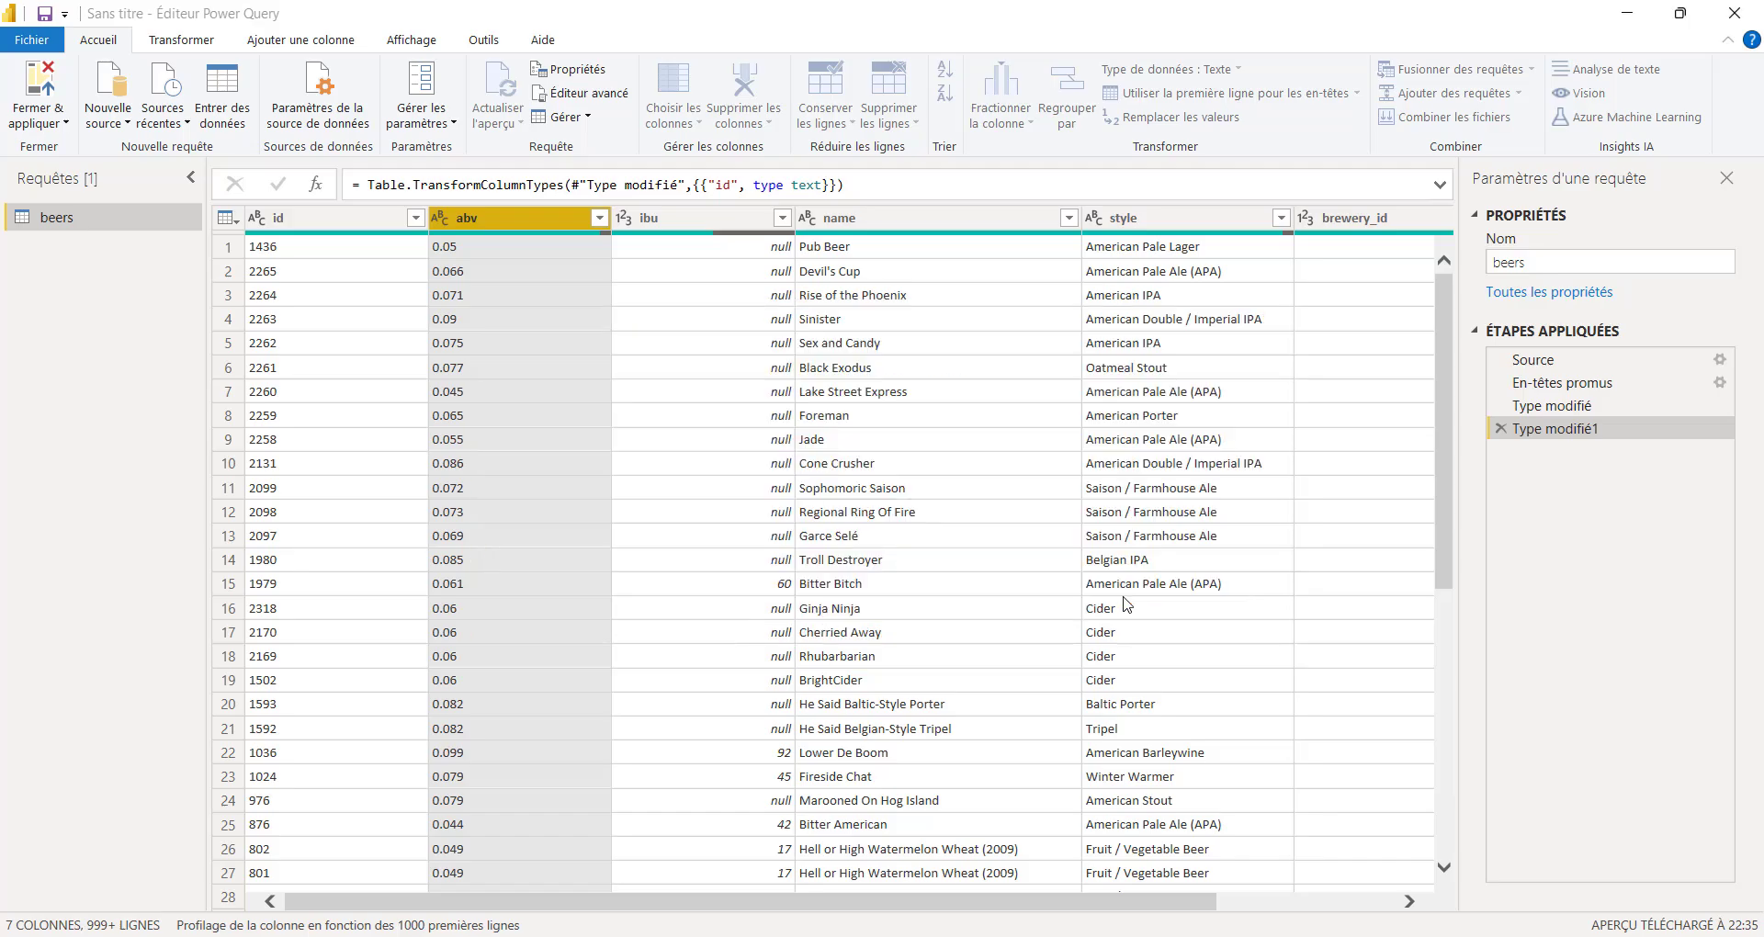
click(441, 217)
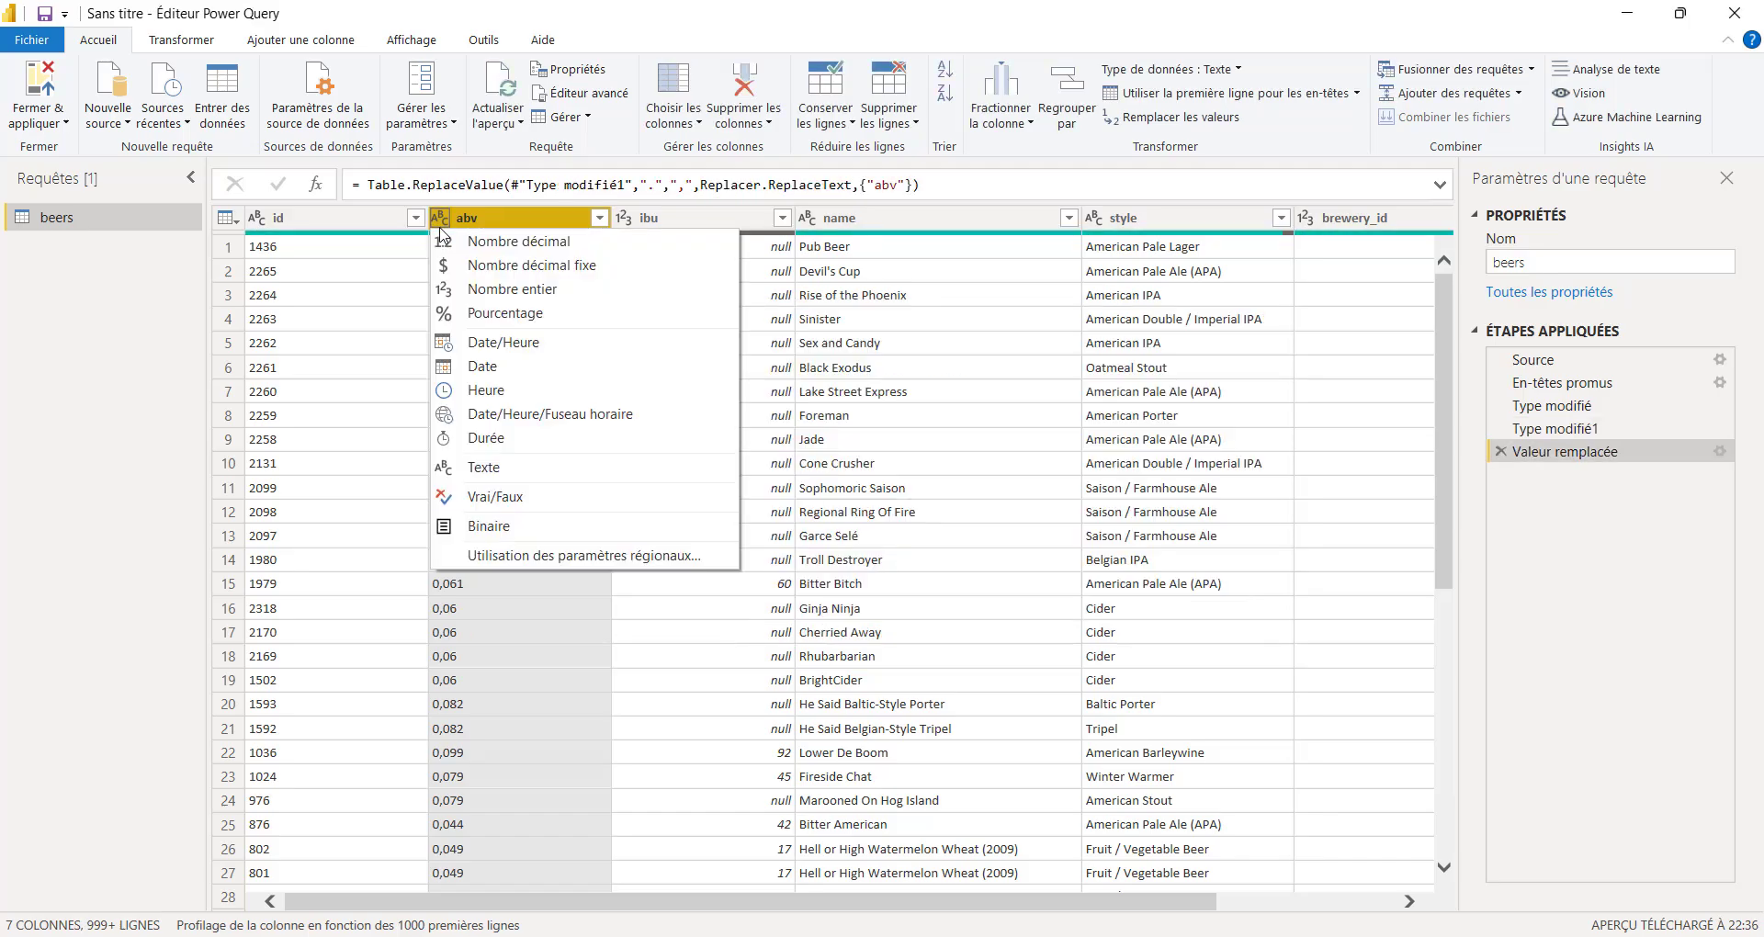
click(492, 257)
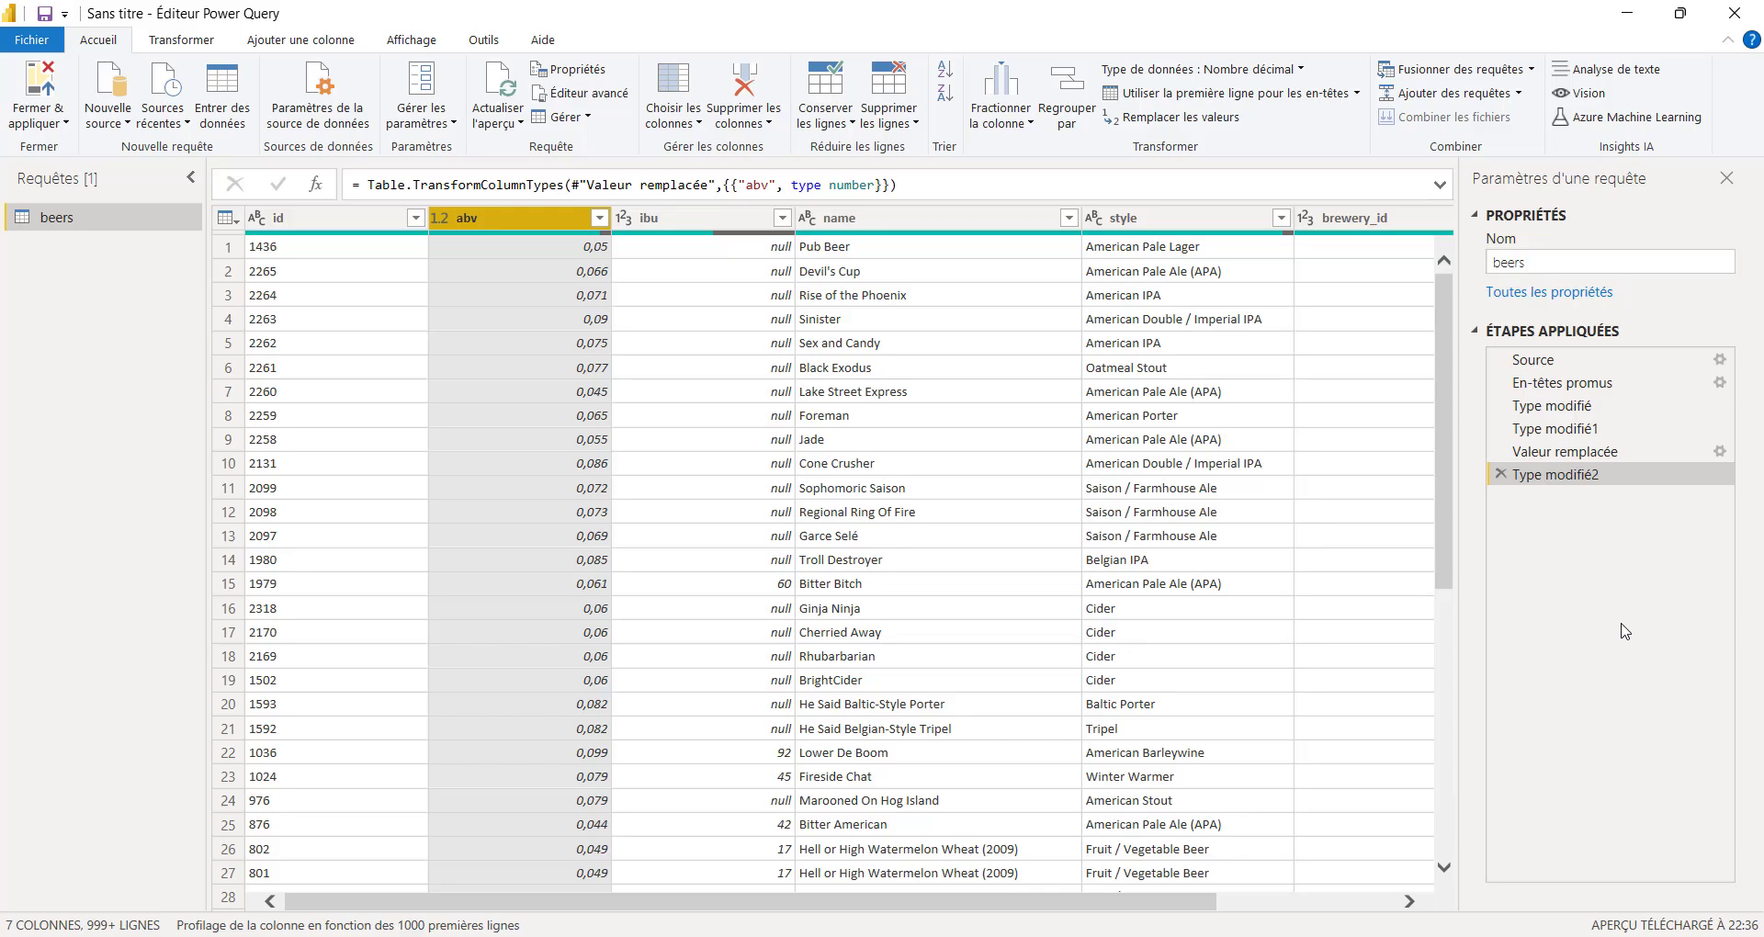
Check the ibu, name and style columns, and change the brewery_id column's data type to Texte
click(686, 467)
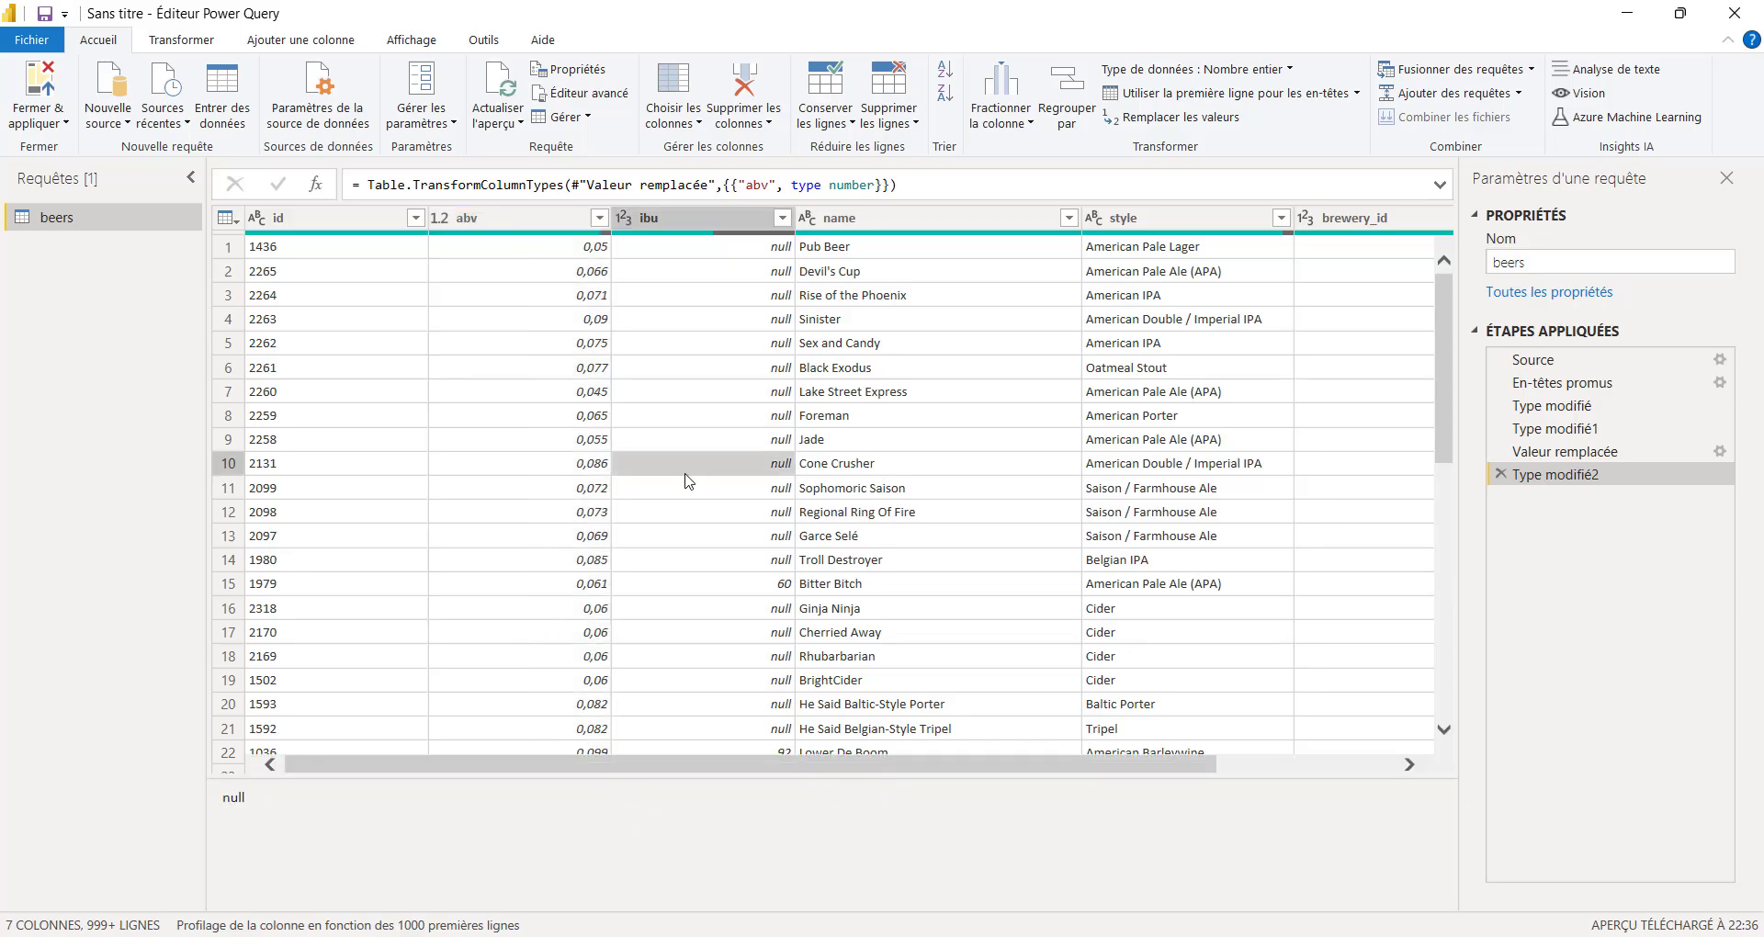
click(899, 514)
drag(956, 761, 1135, 776)
click(914, 347)
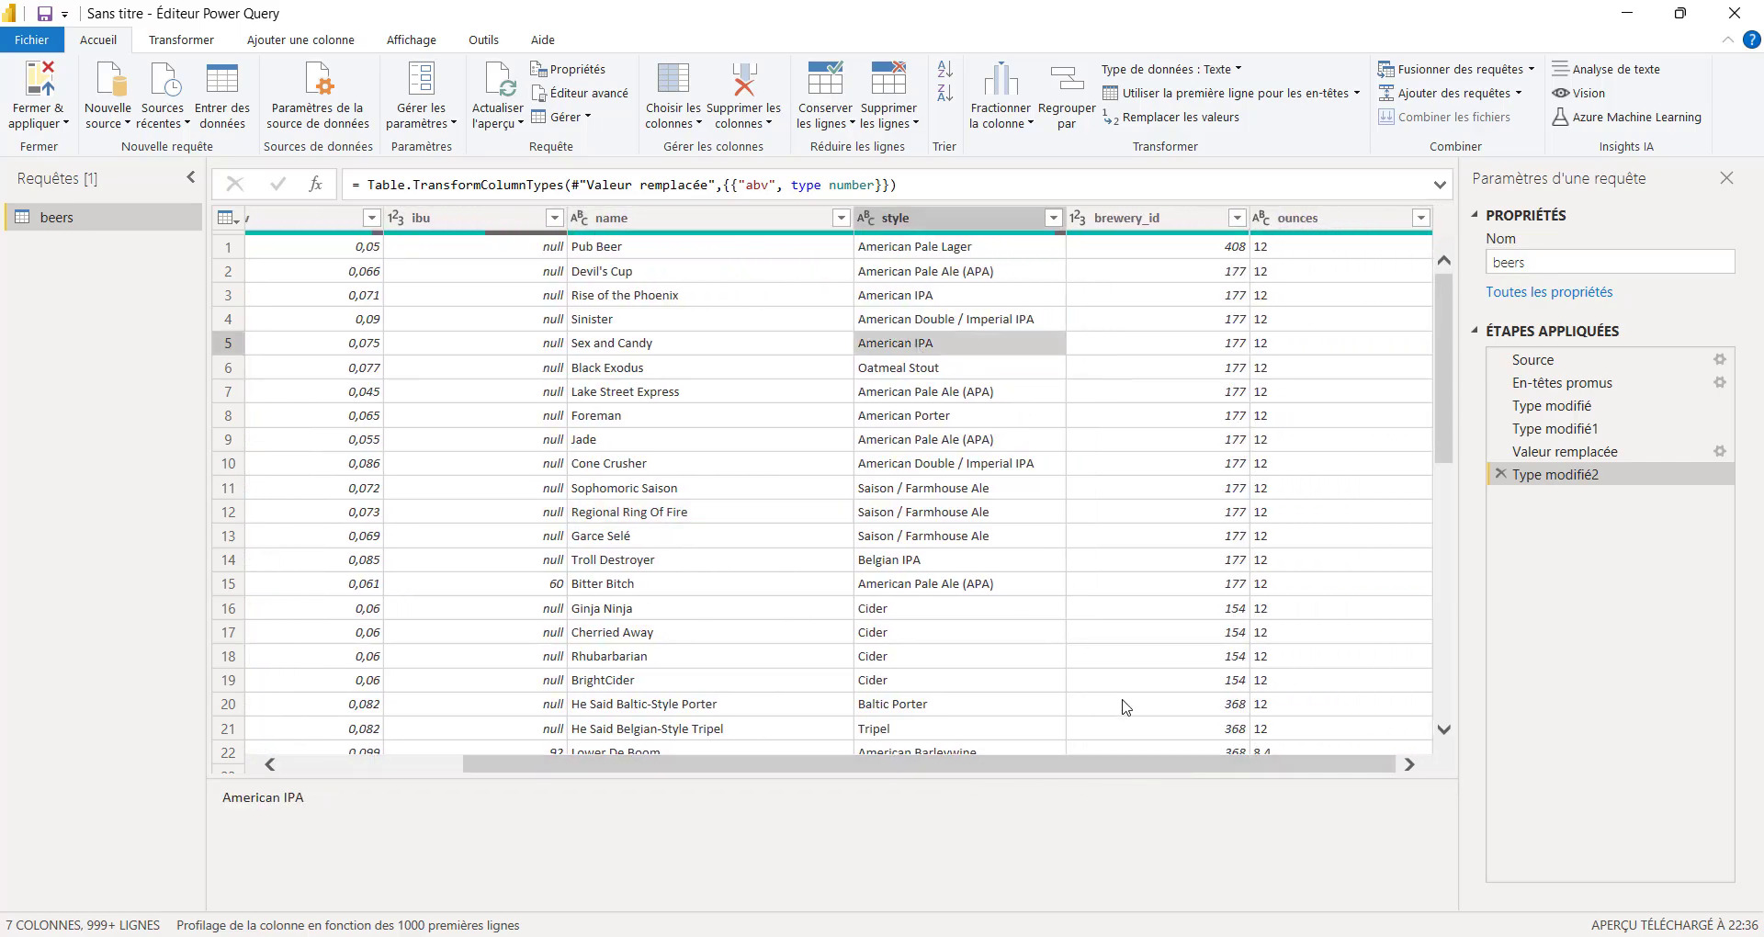
click(1141, 270)
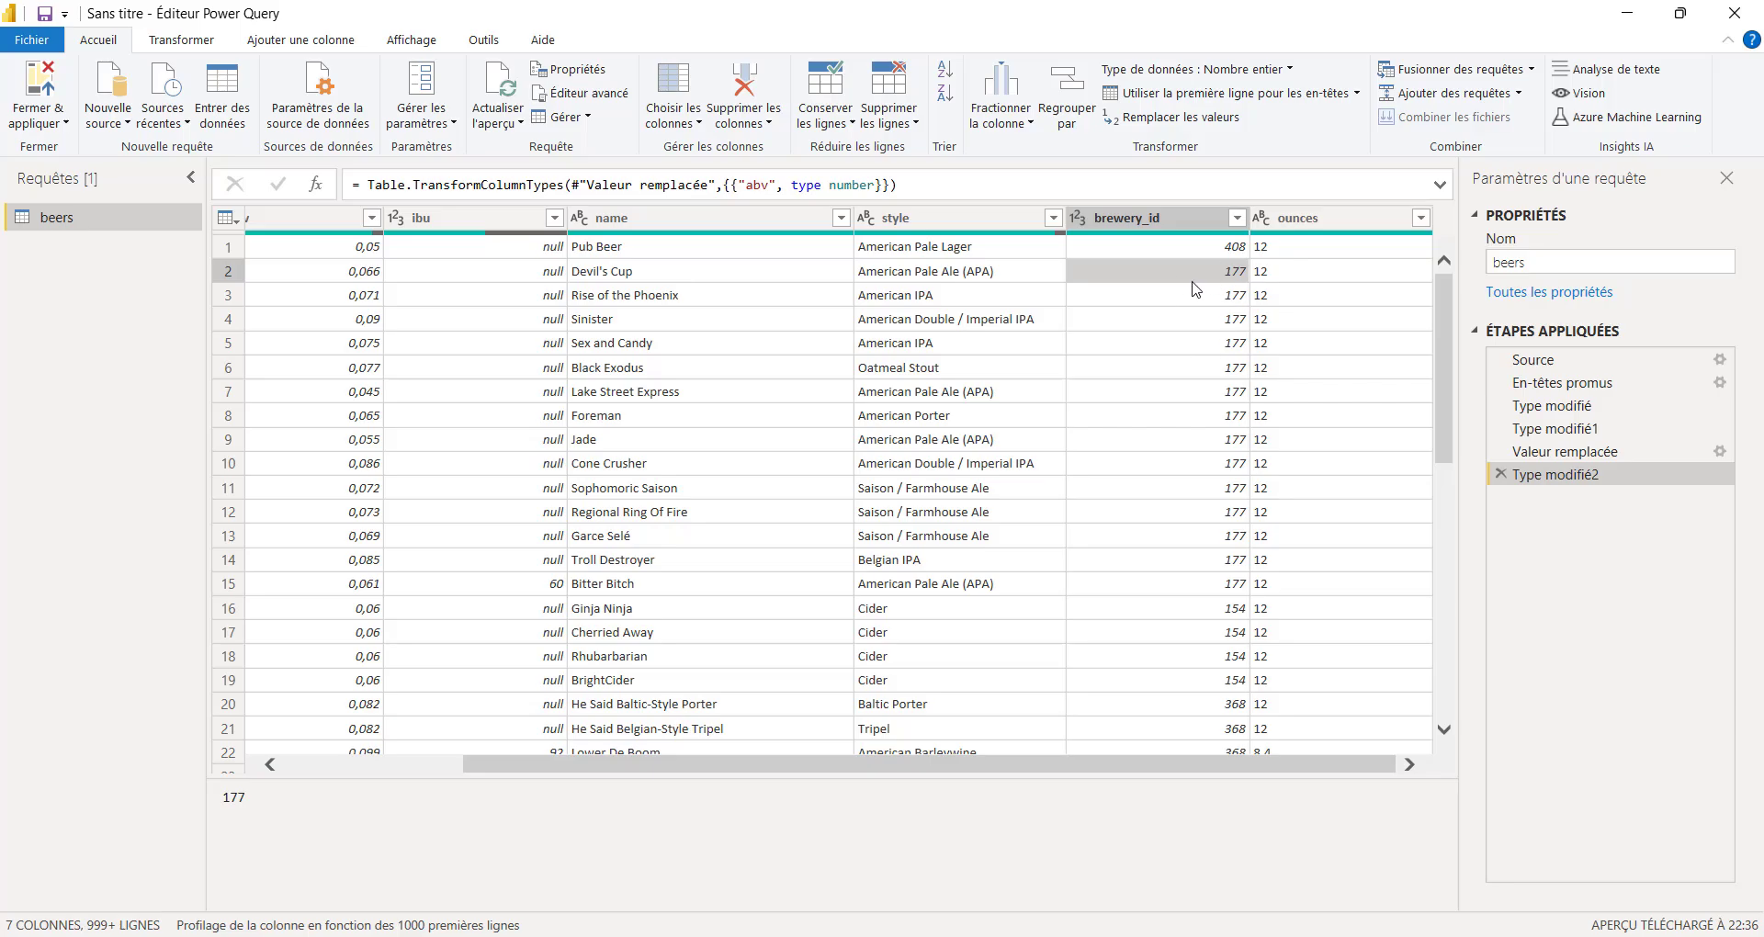
click(1082, 221)
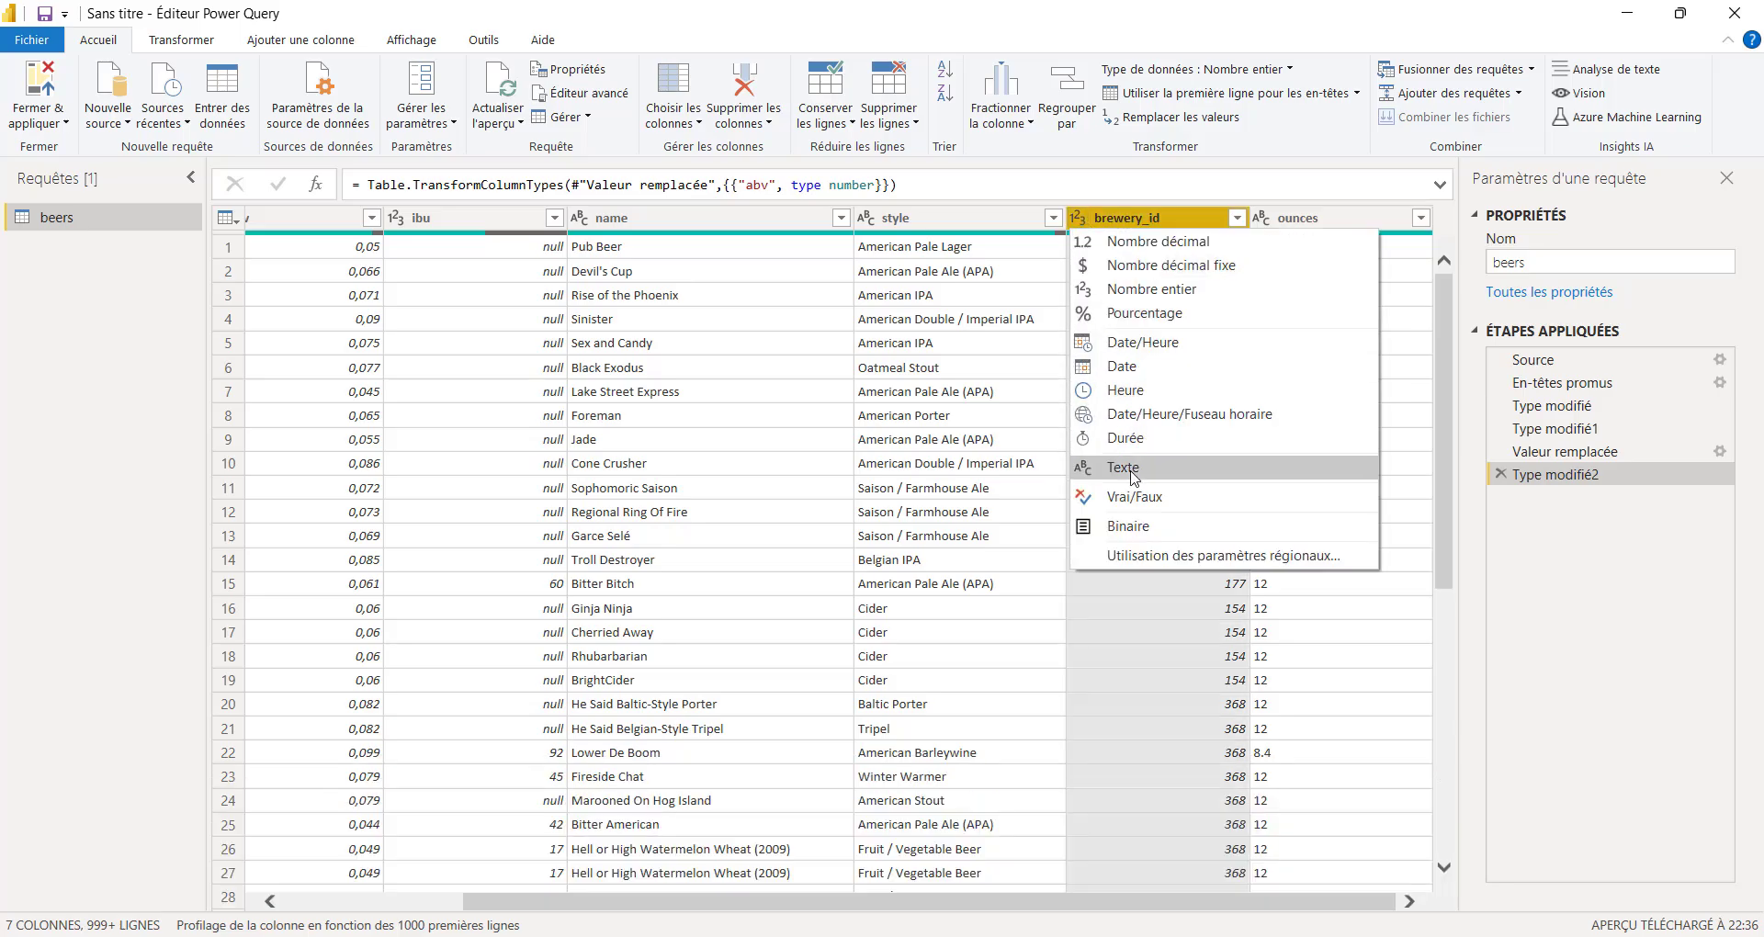
click(1134, 469)
Change the ounces column's data type to Nombre décimal
click(1273, 242)
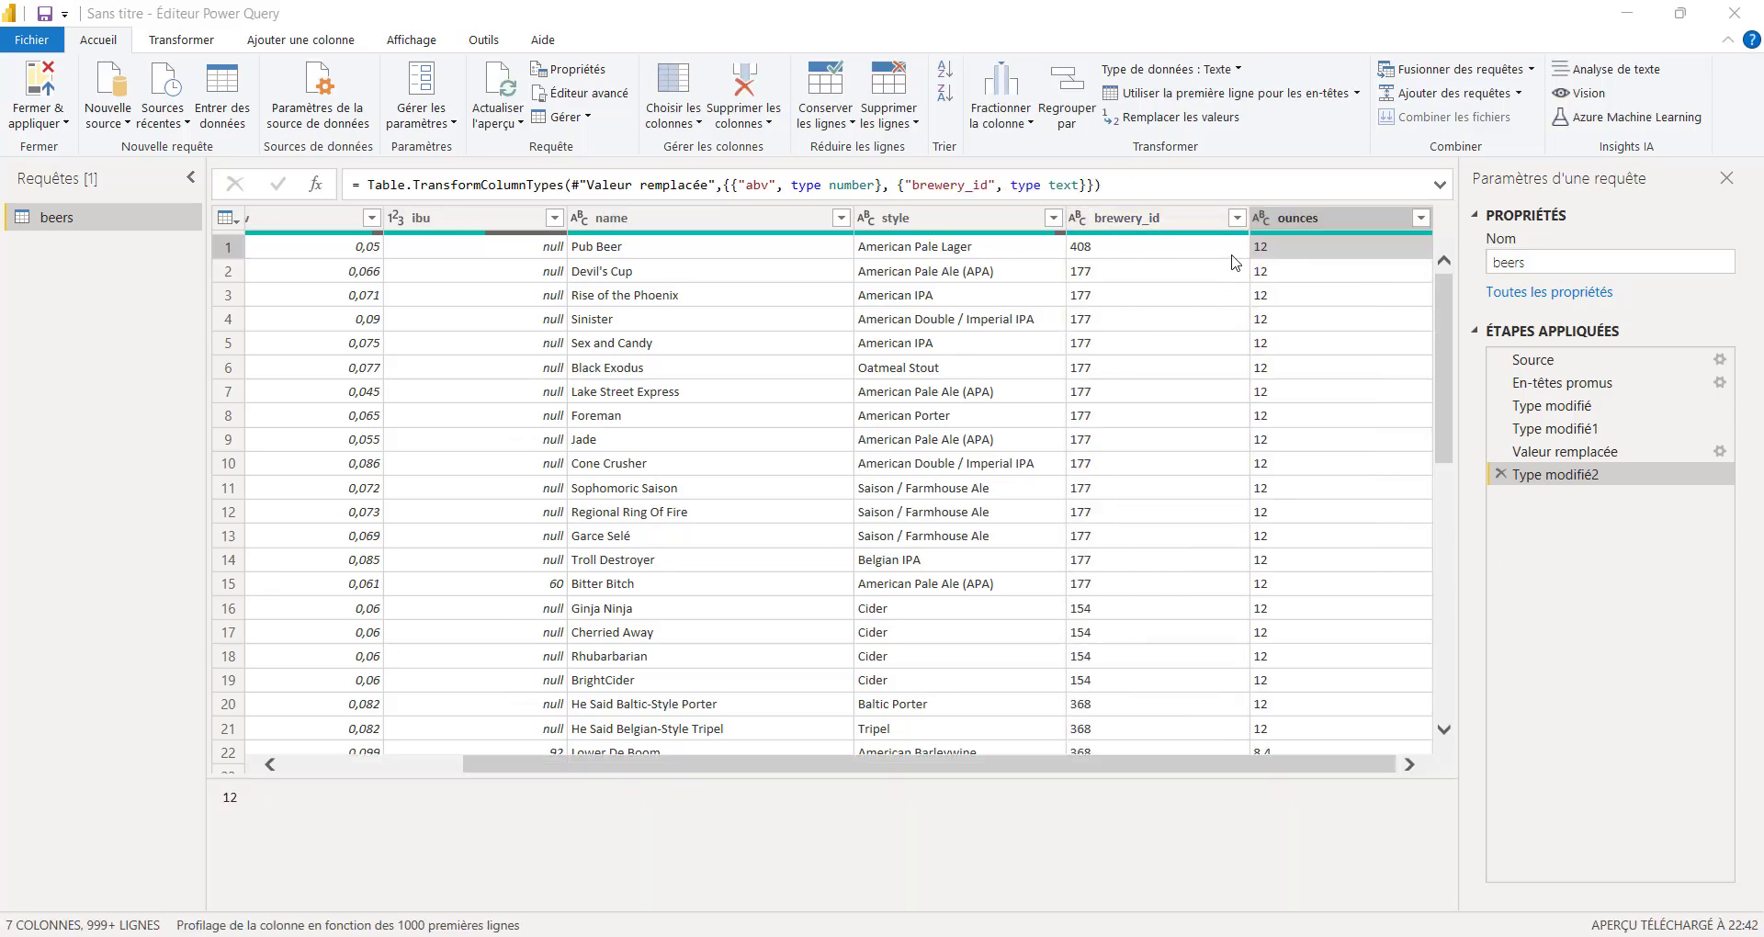
click(1261, 219)
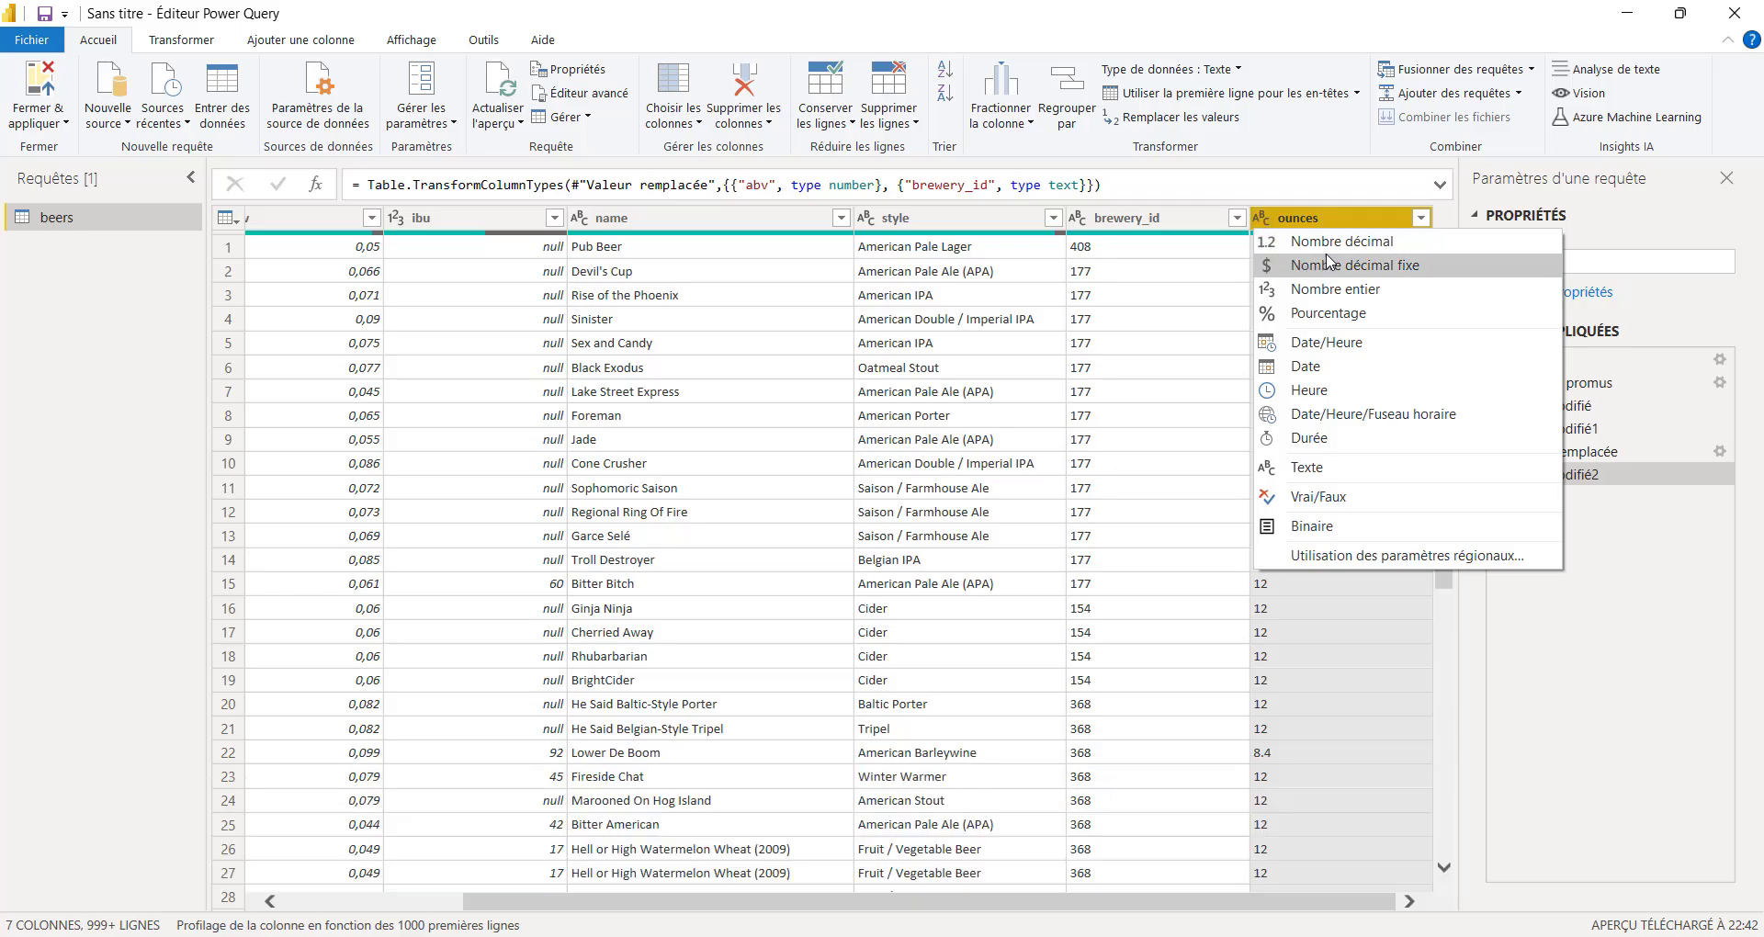
click(1333, 242)
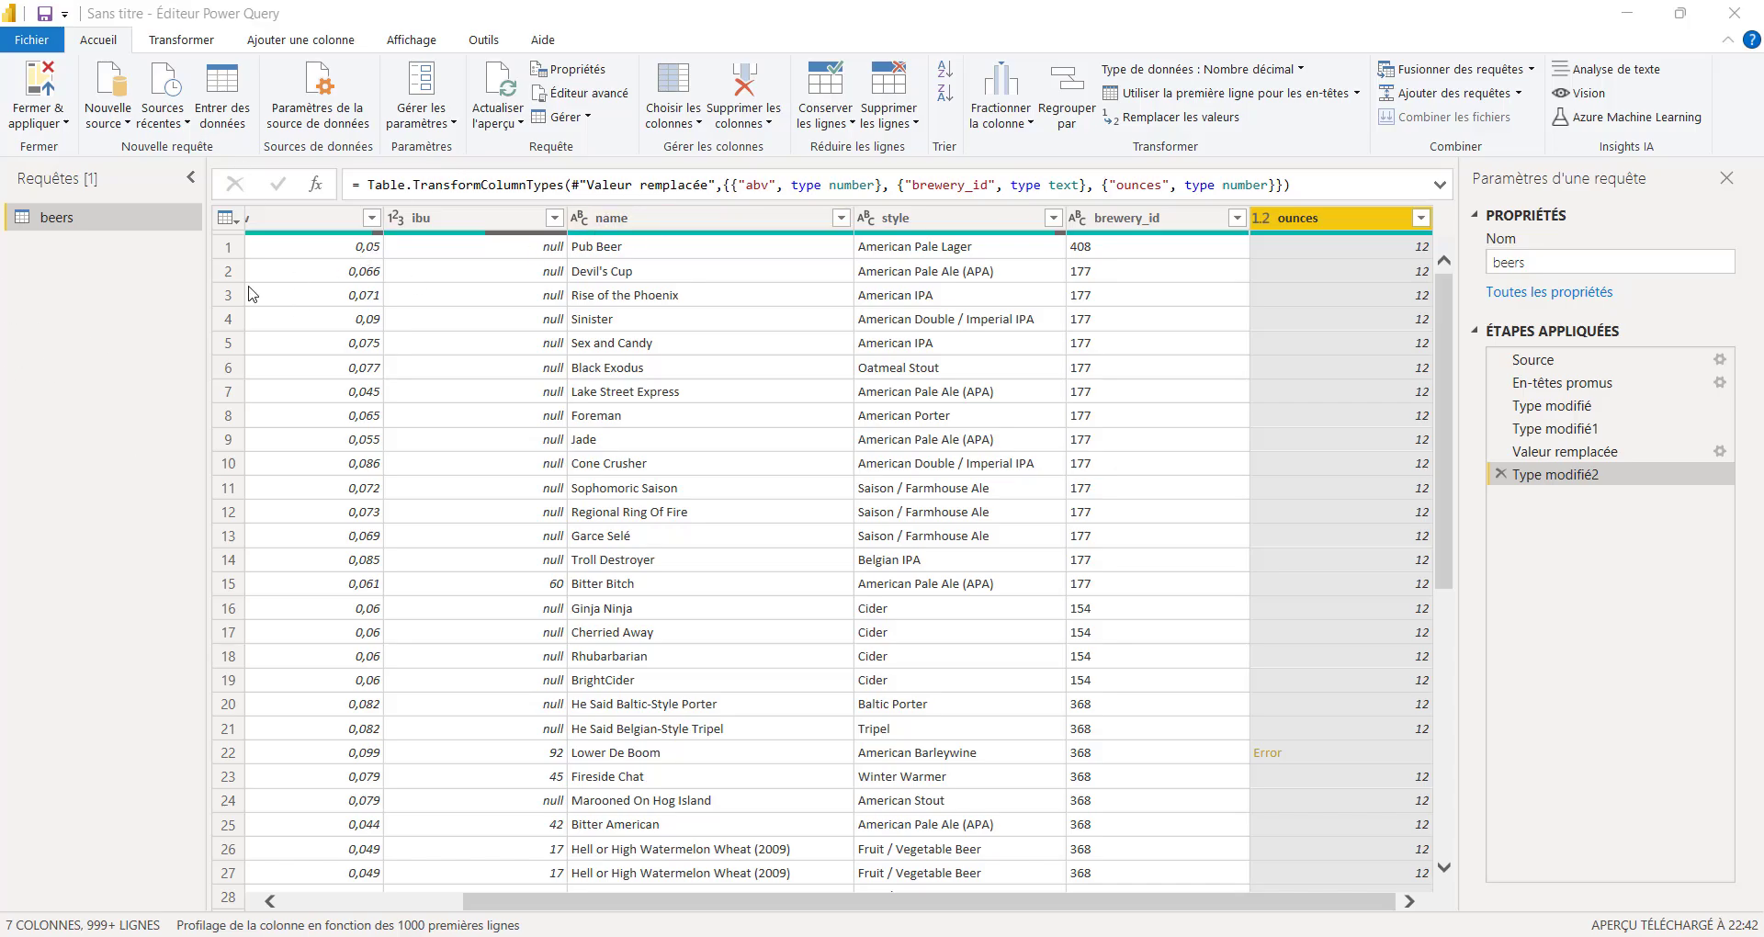
click(93, 339)
right_click(93, 339)
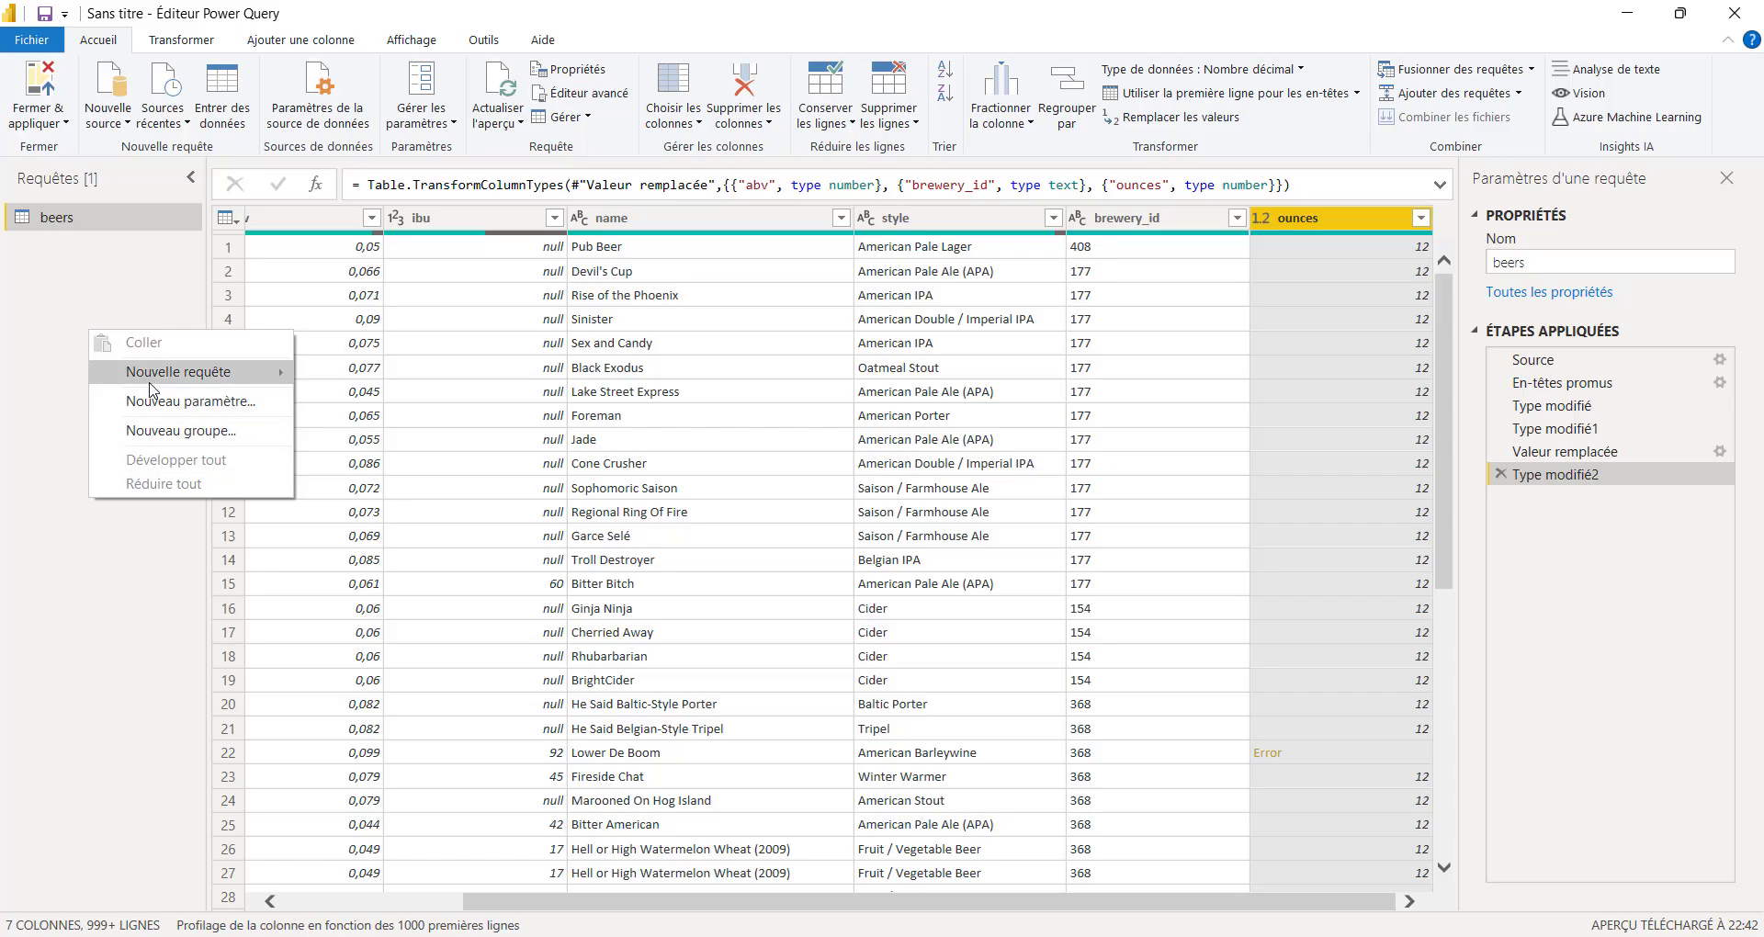
mouse_move(150, 382)
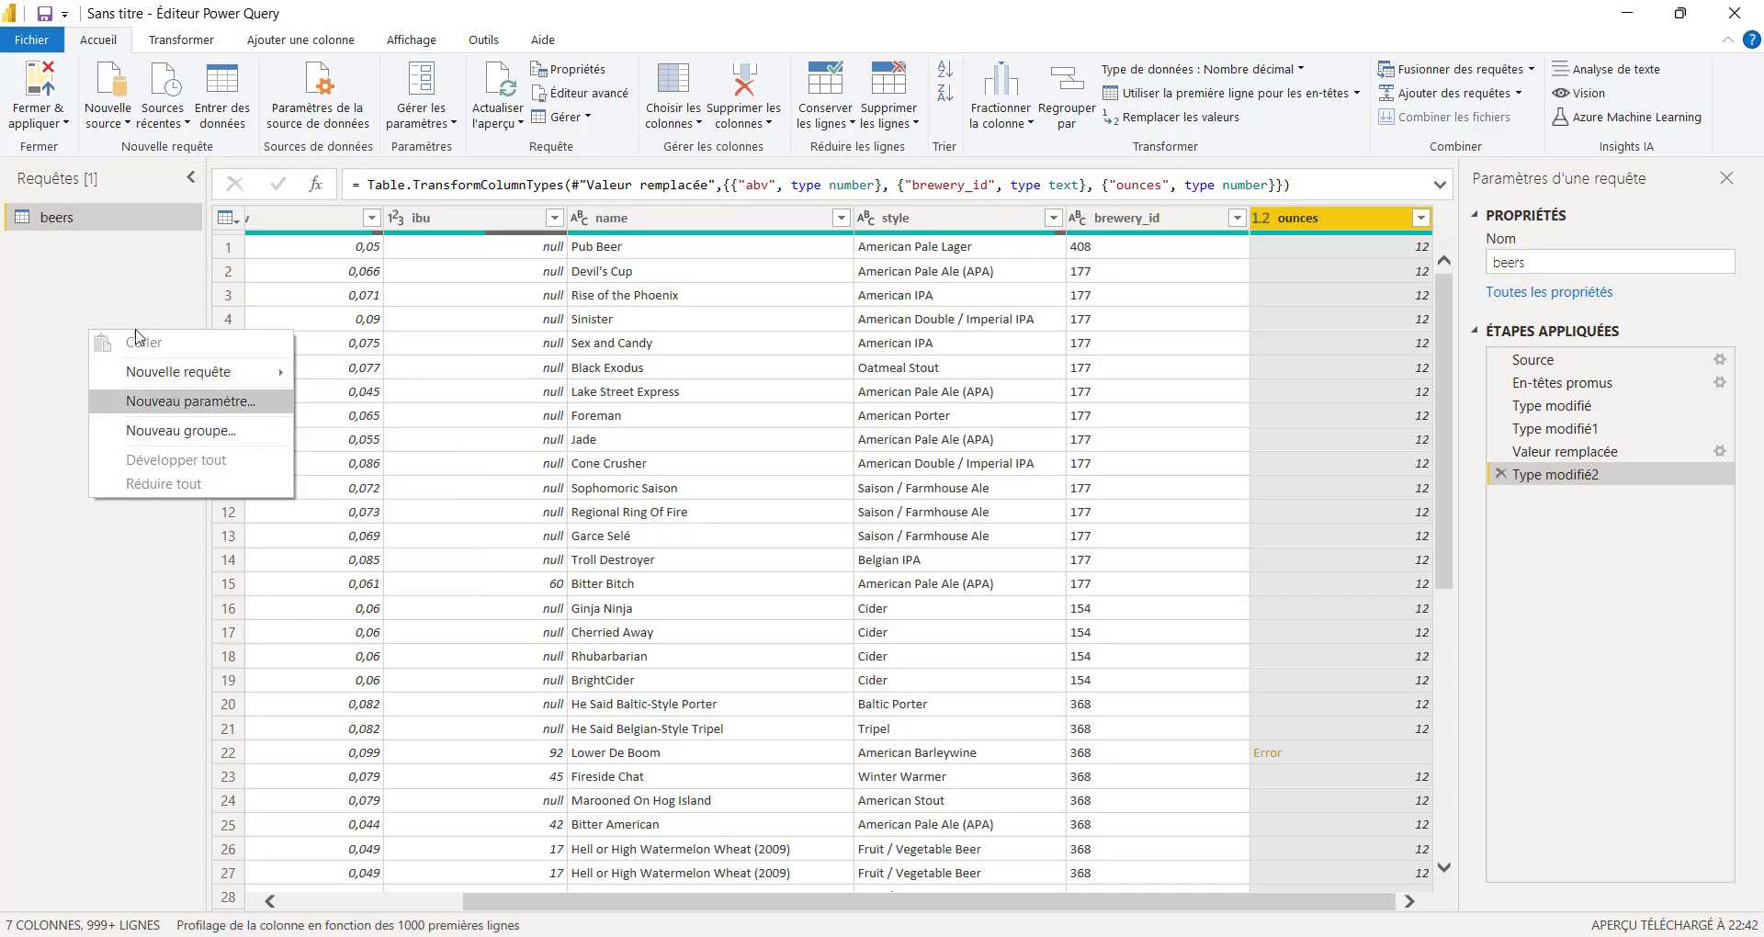
click(96, 306)
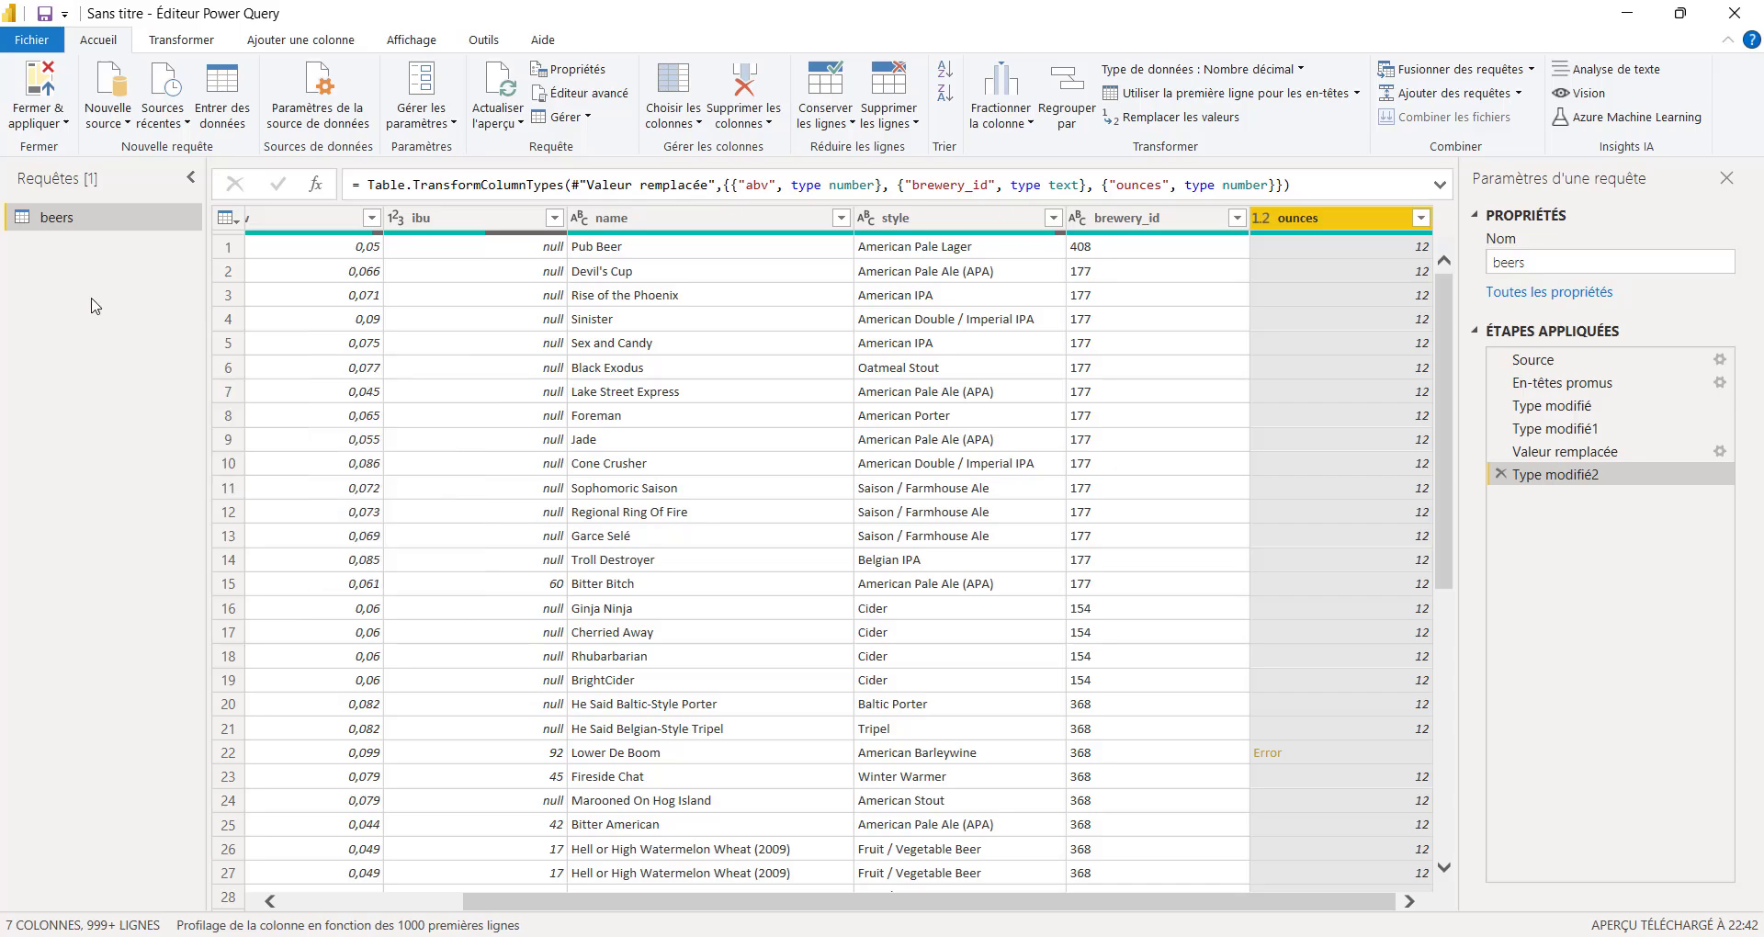
click(118, 122)
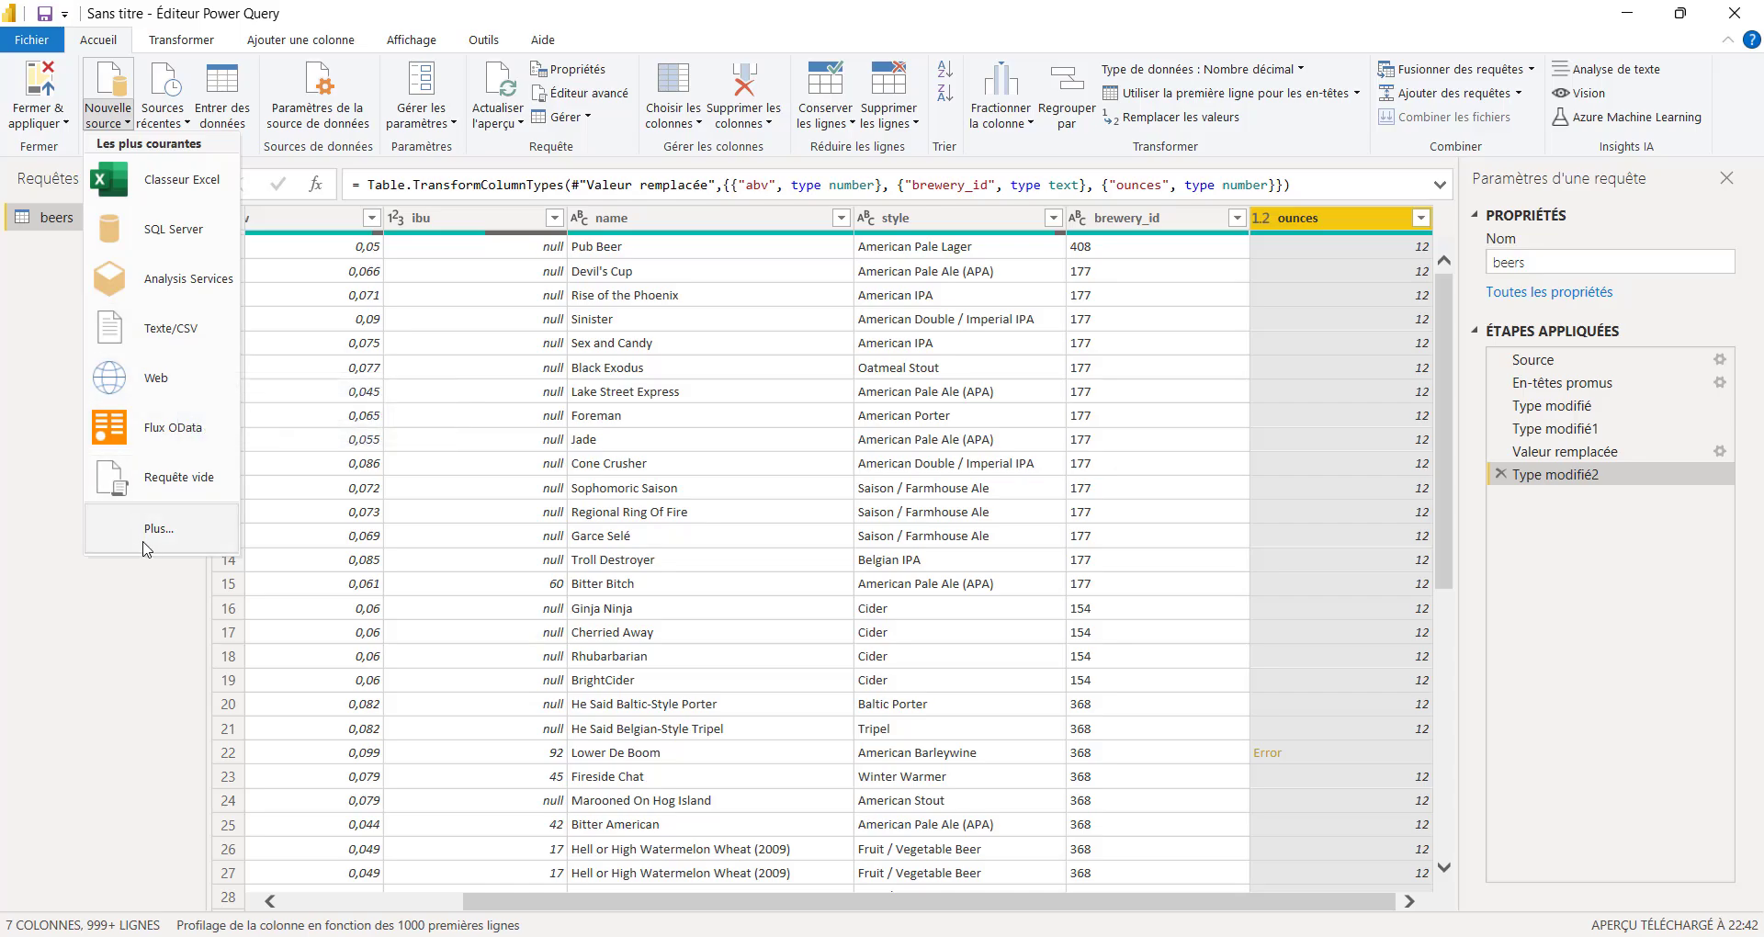
click(63, 307)
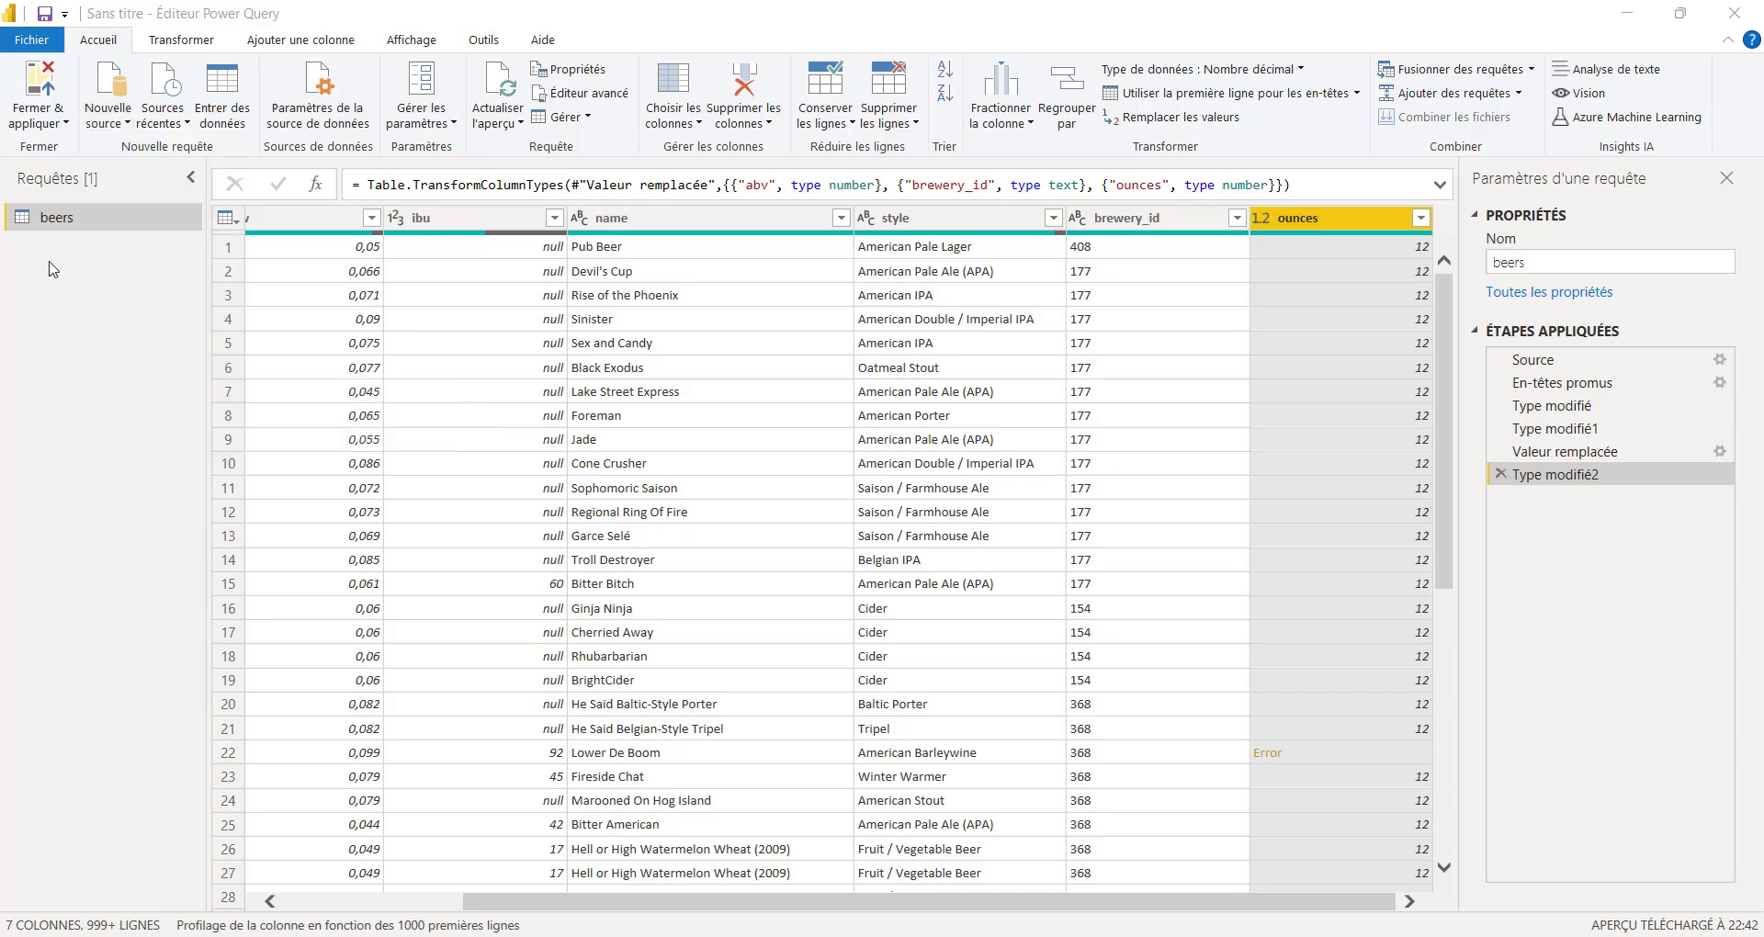
Add a new Texte/CSV query that imports breweries.csv from the Dataset folder
right_click(50, 266)
mouse_move(134, 308)
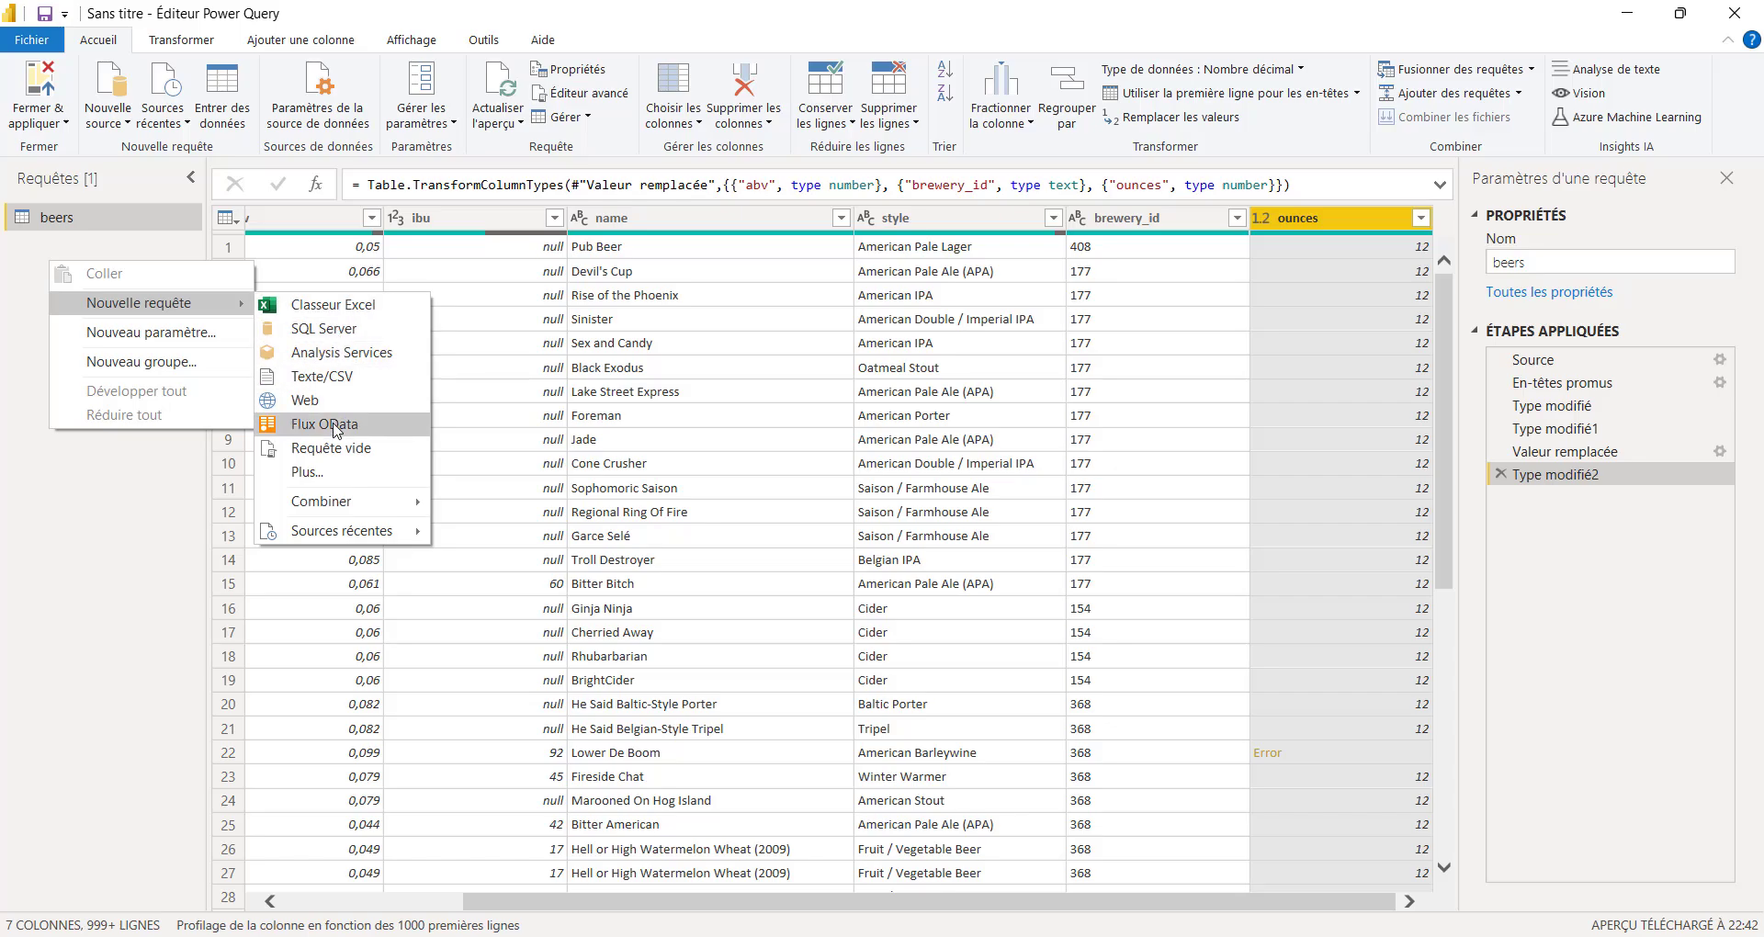
click(344, 377)
click(263, 229)
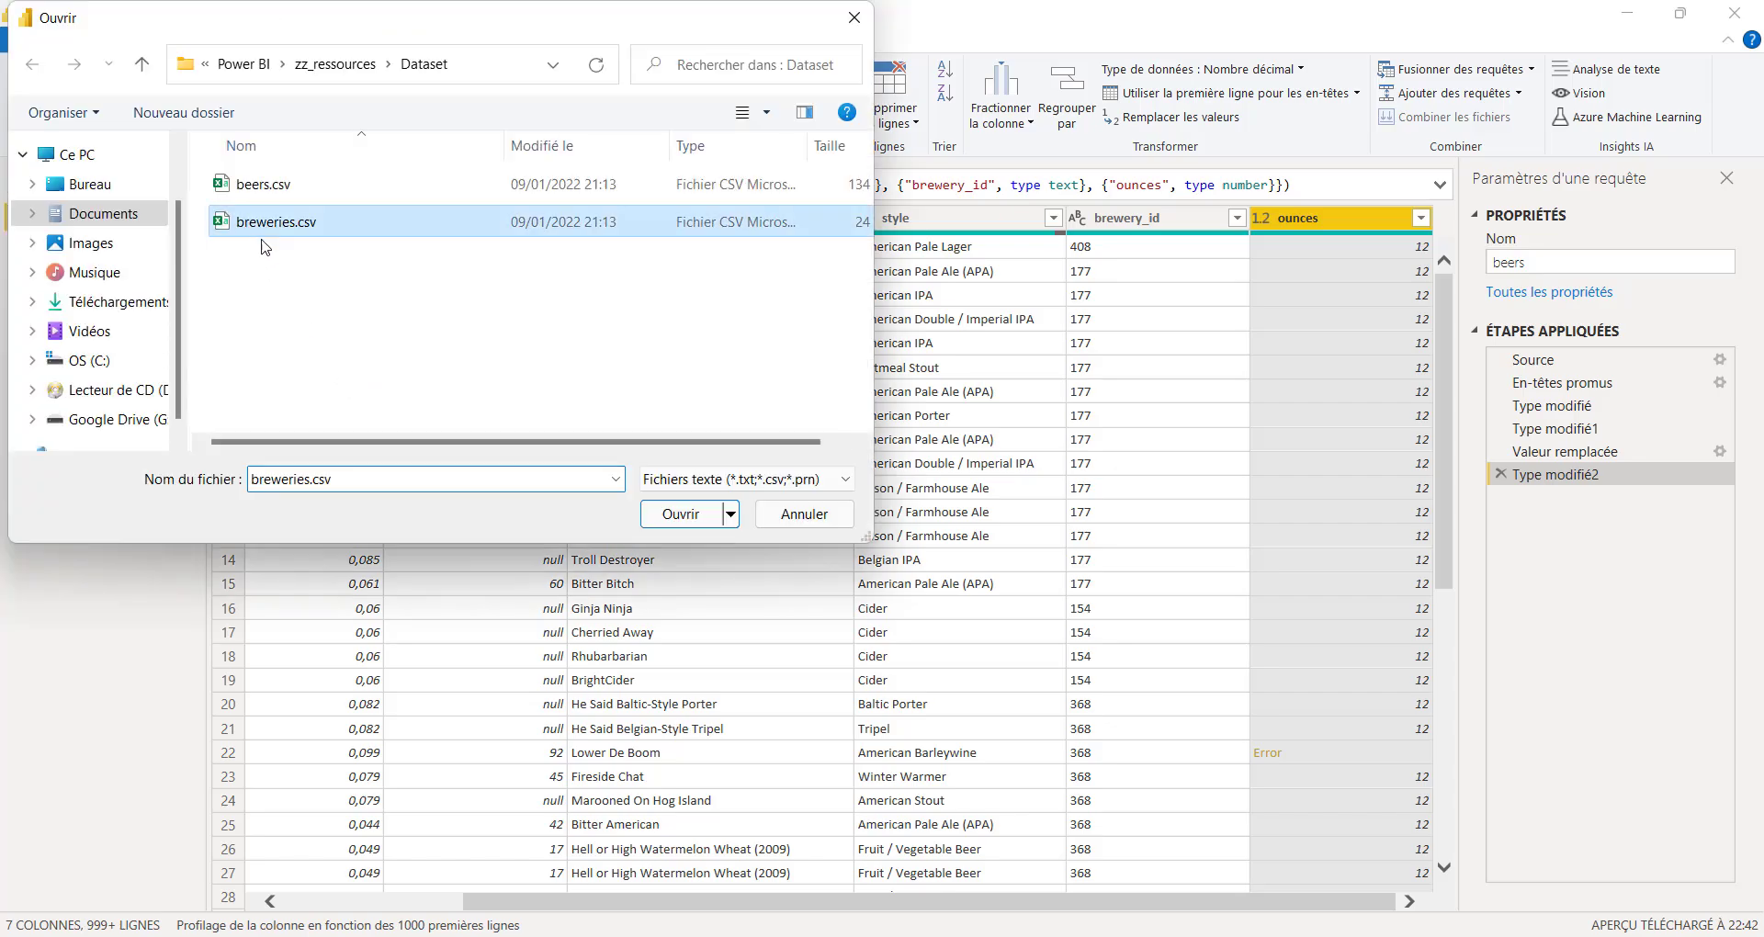
click(700, 518)
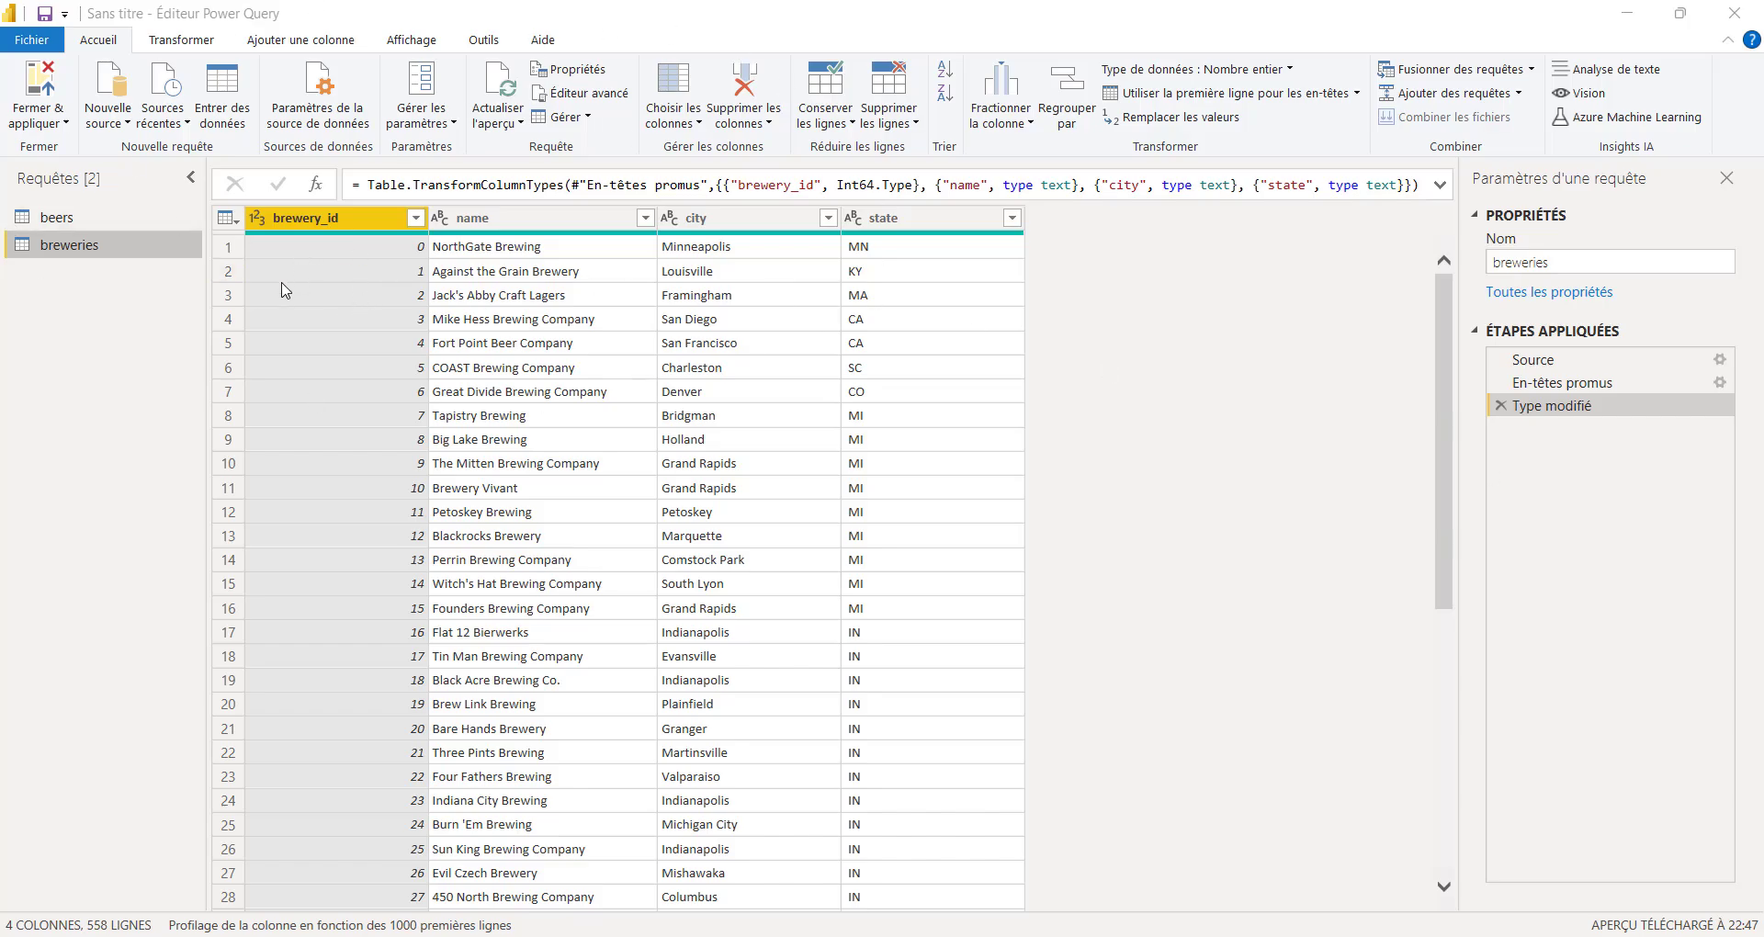
Change the brewery_id column of the breweries query to Texte, adding the conversion as a new step
click(258, 220)
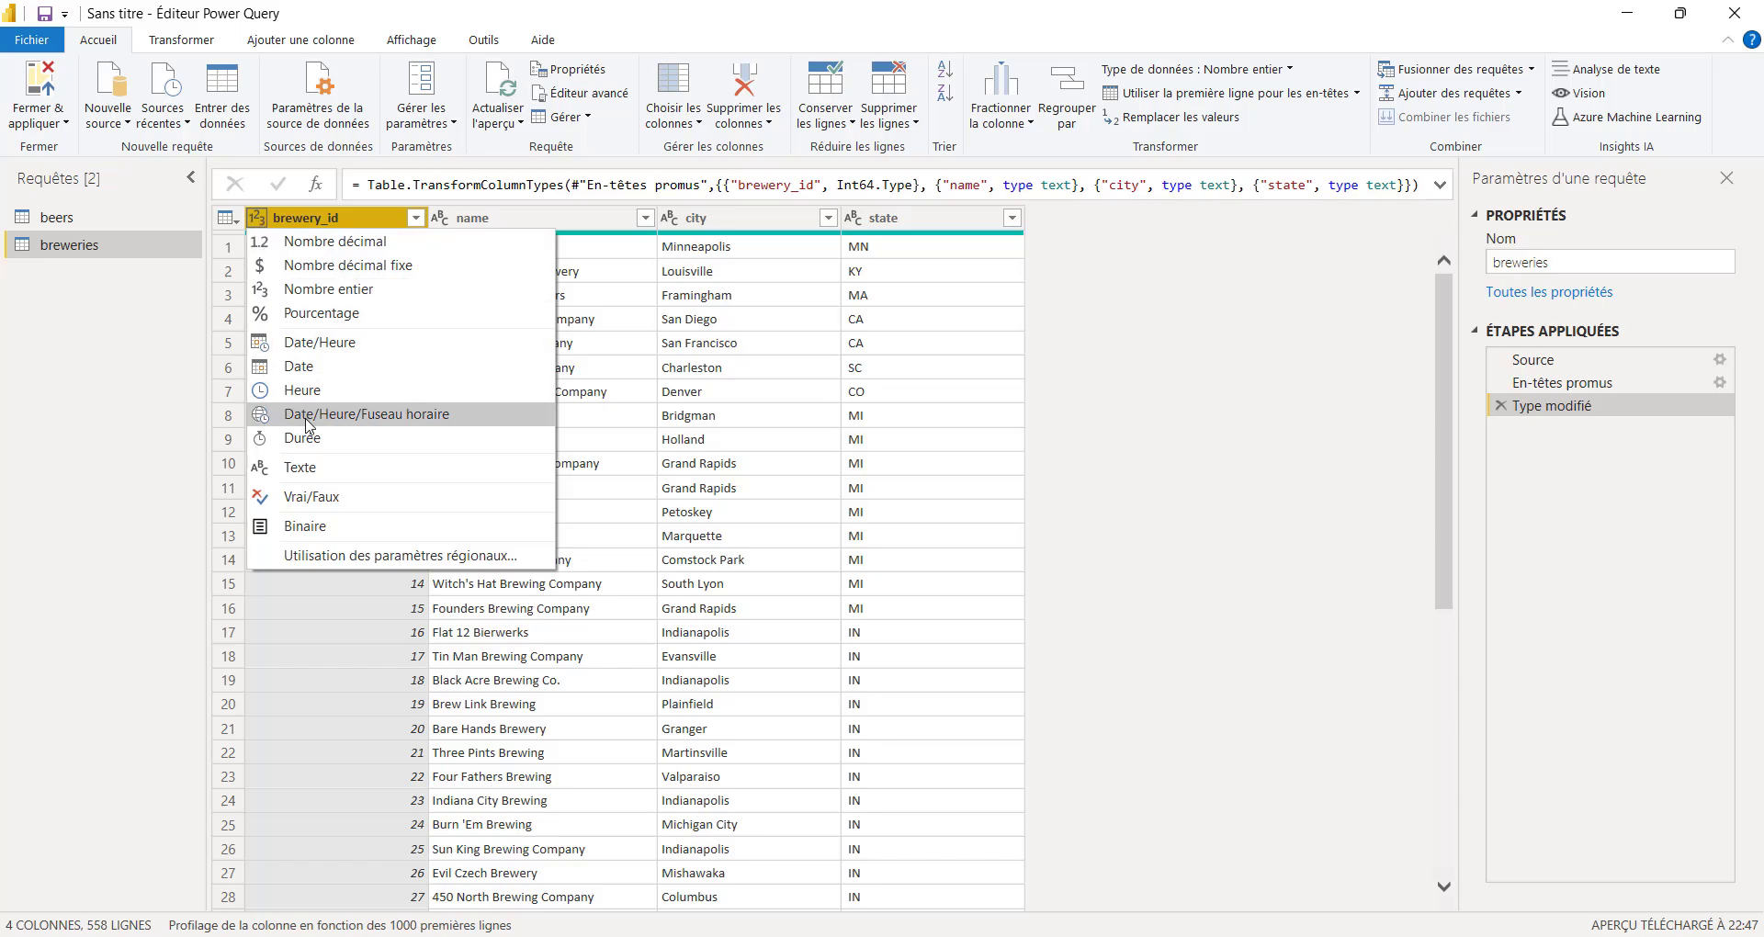
click(334, 477)
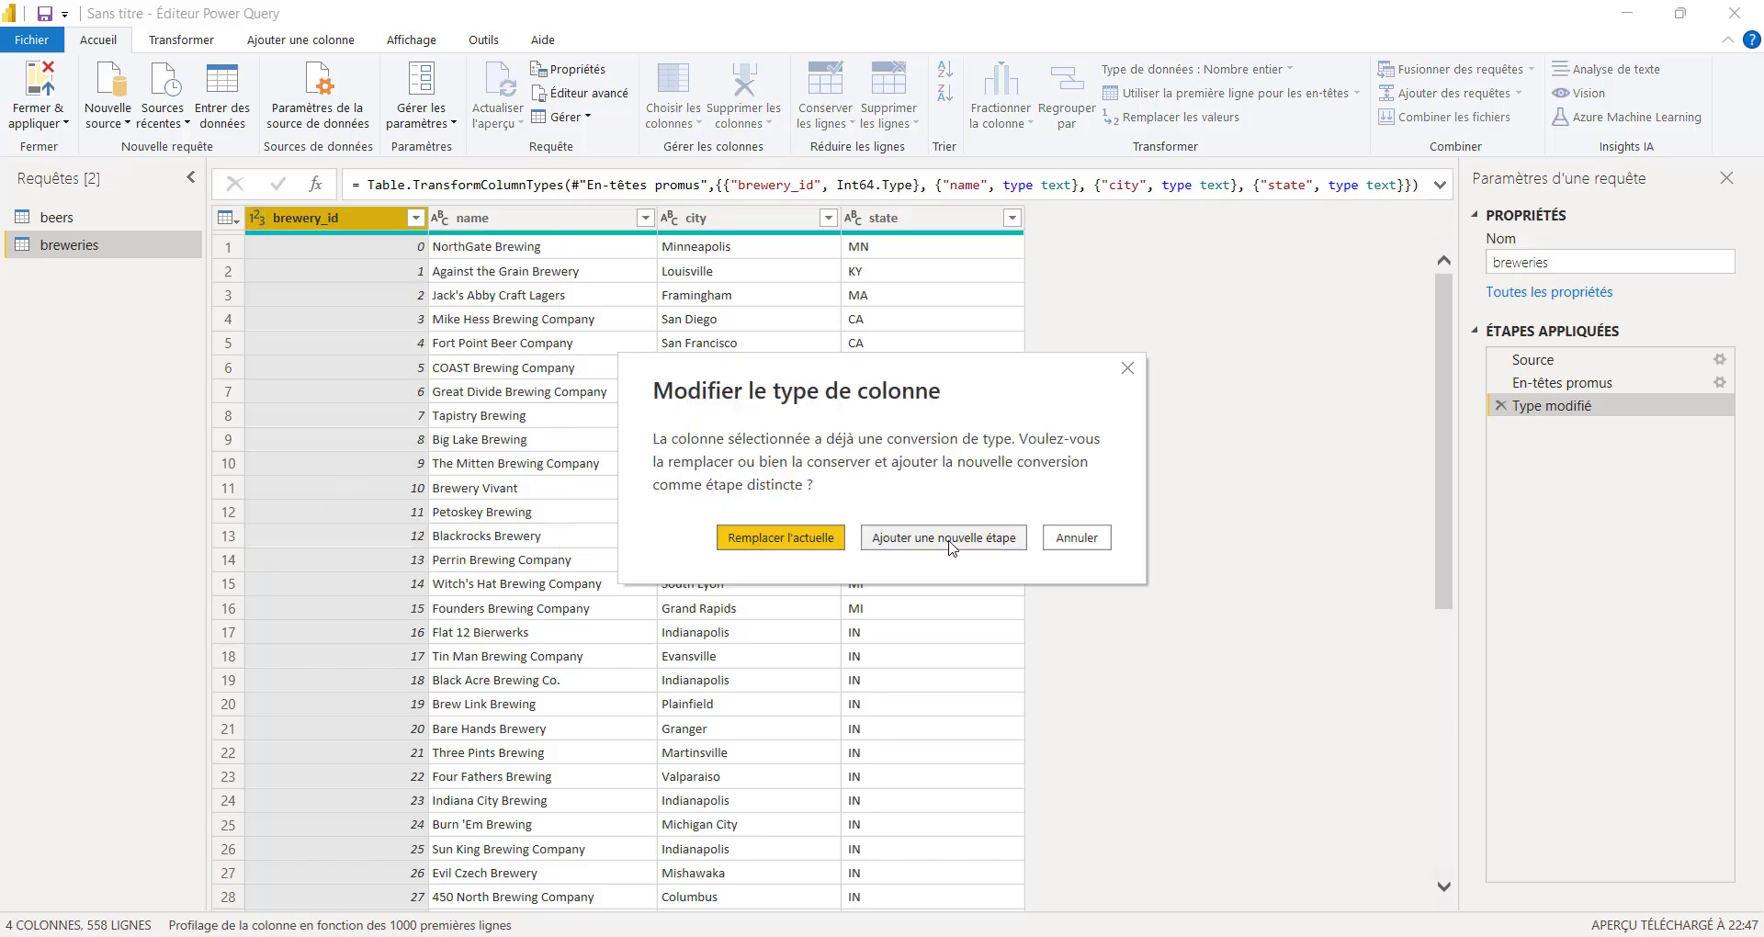
click(946, 542)
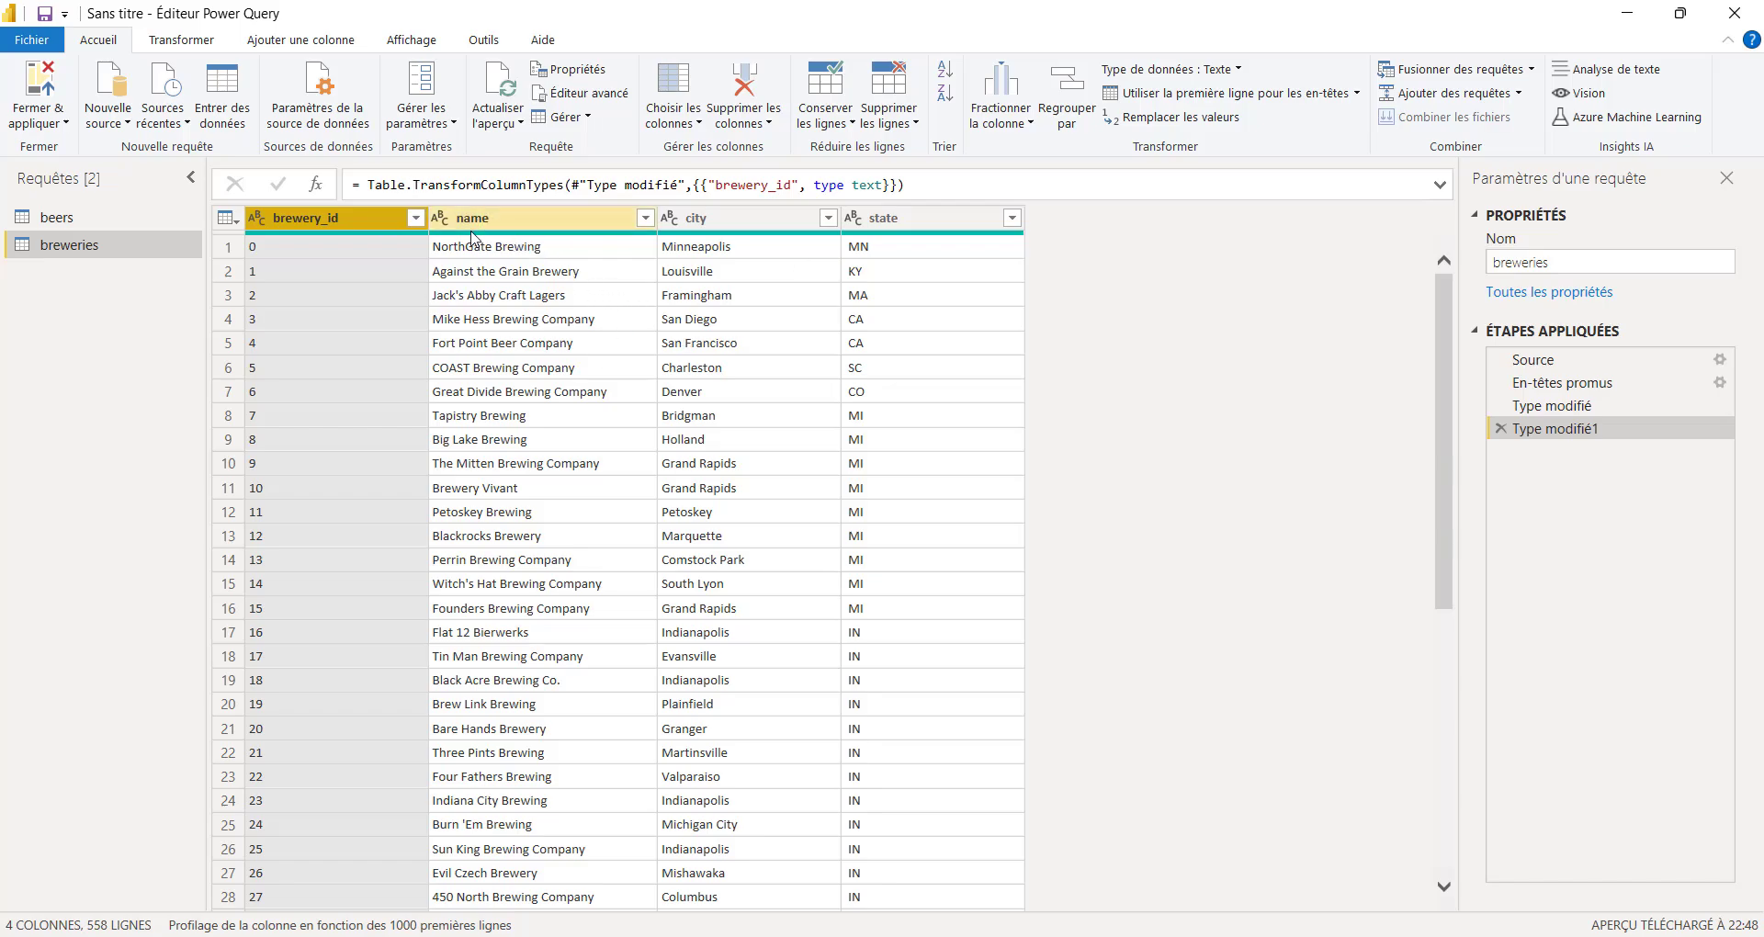
Check the name, city and state columns of breweries, and apply the queries to load both tables into the report
click(473, 274)
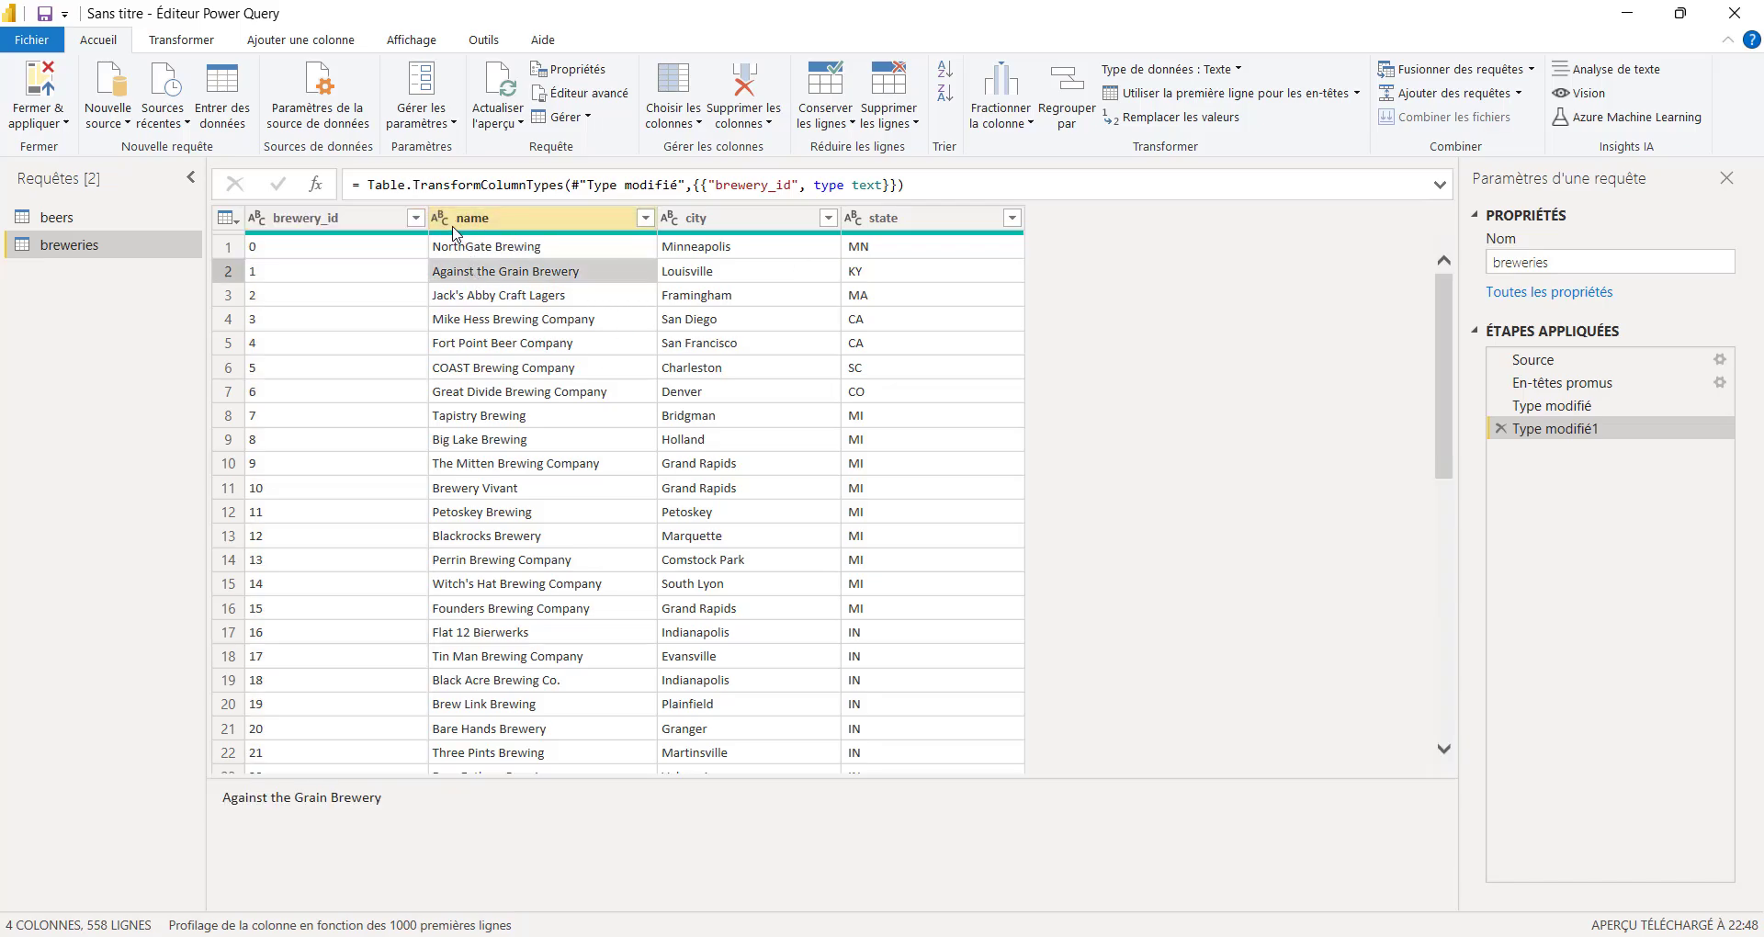
click(697, 343)
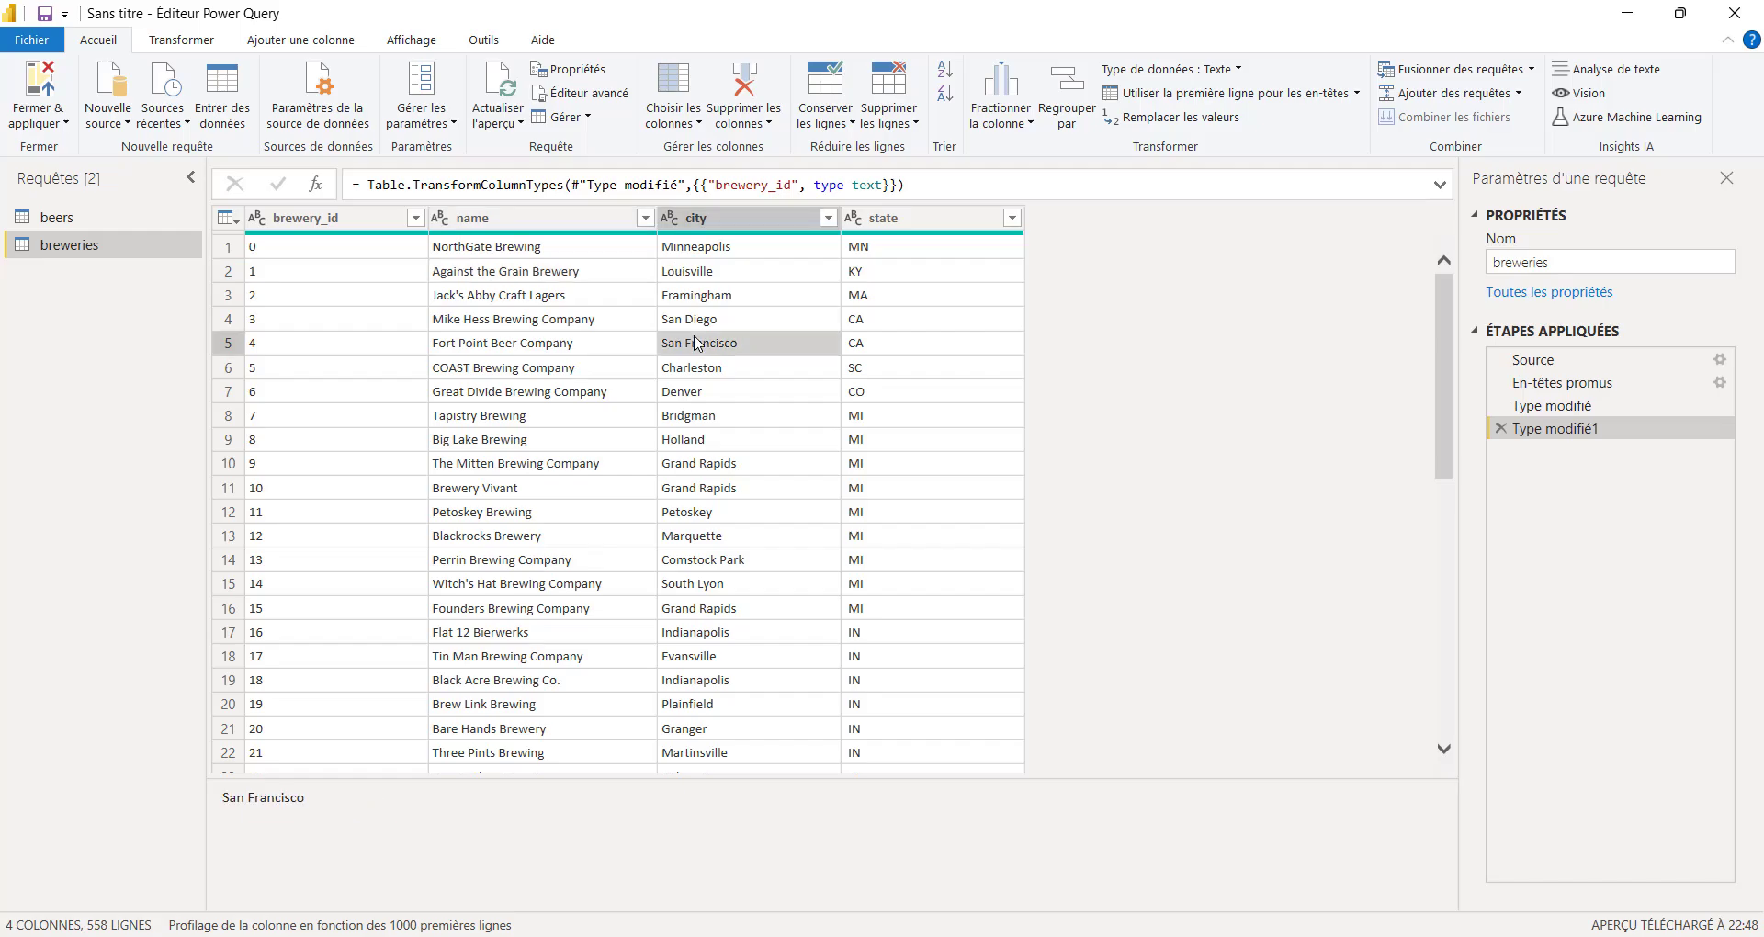
click(882, 353)
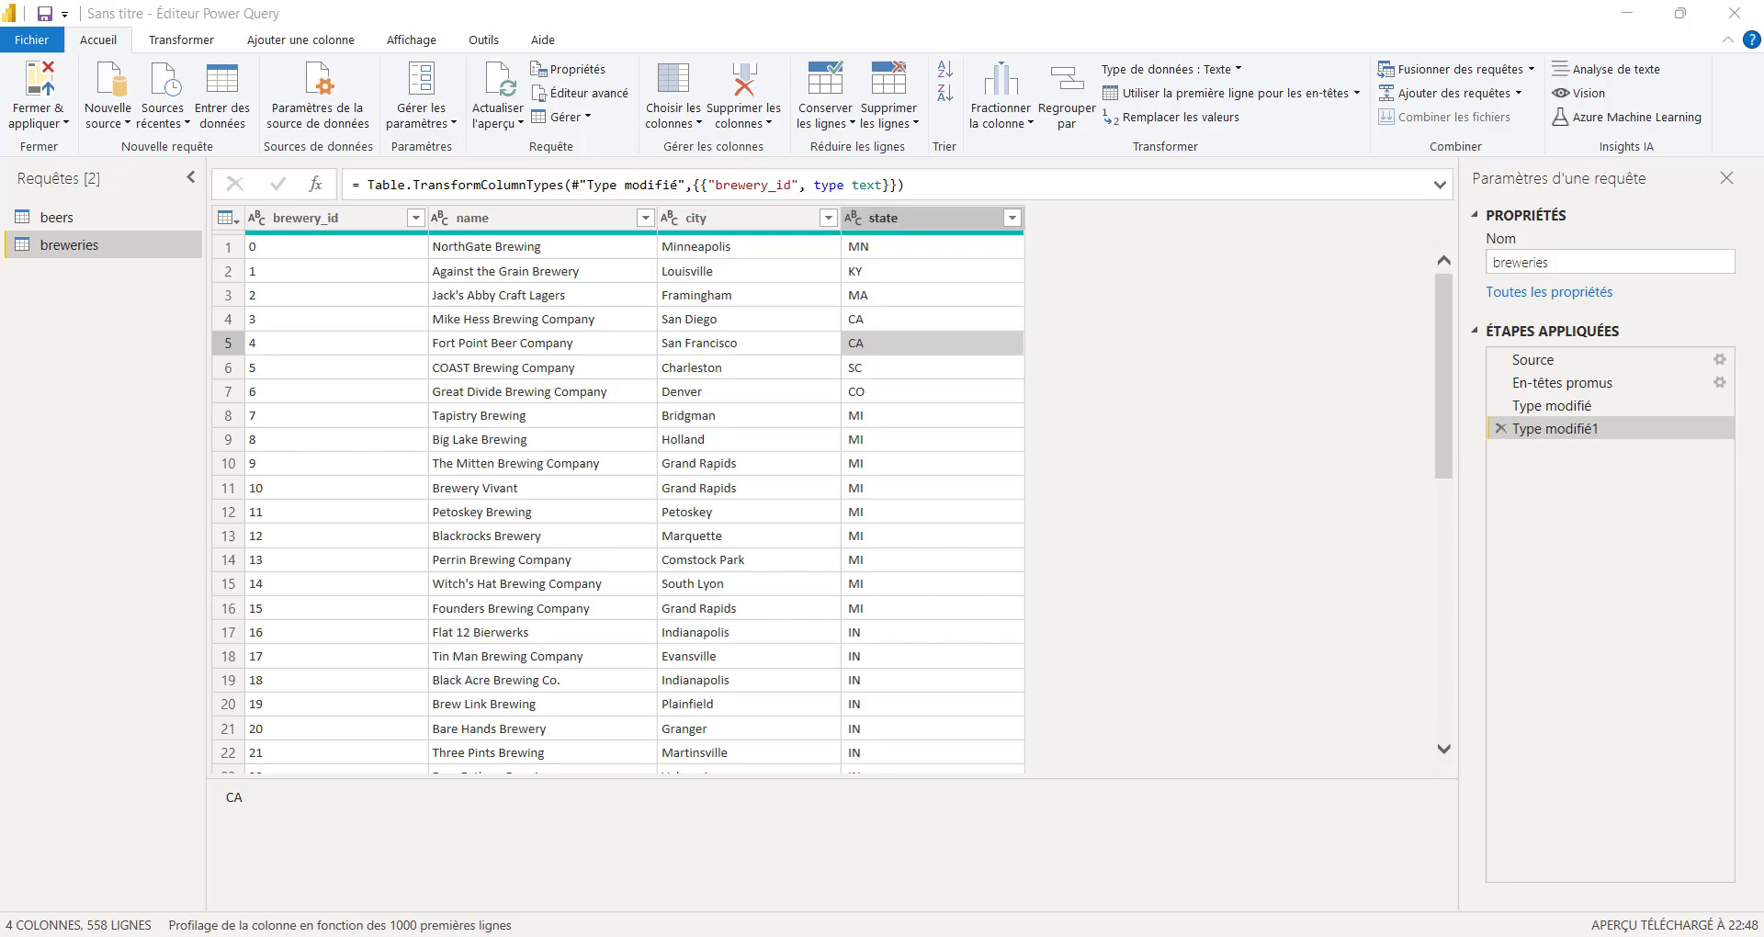
click(39, 89)
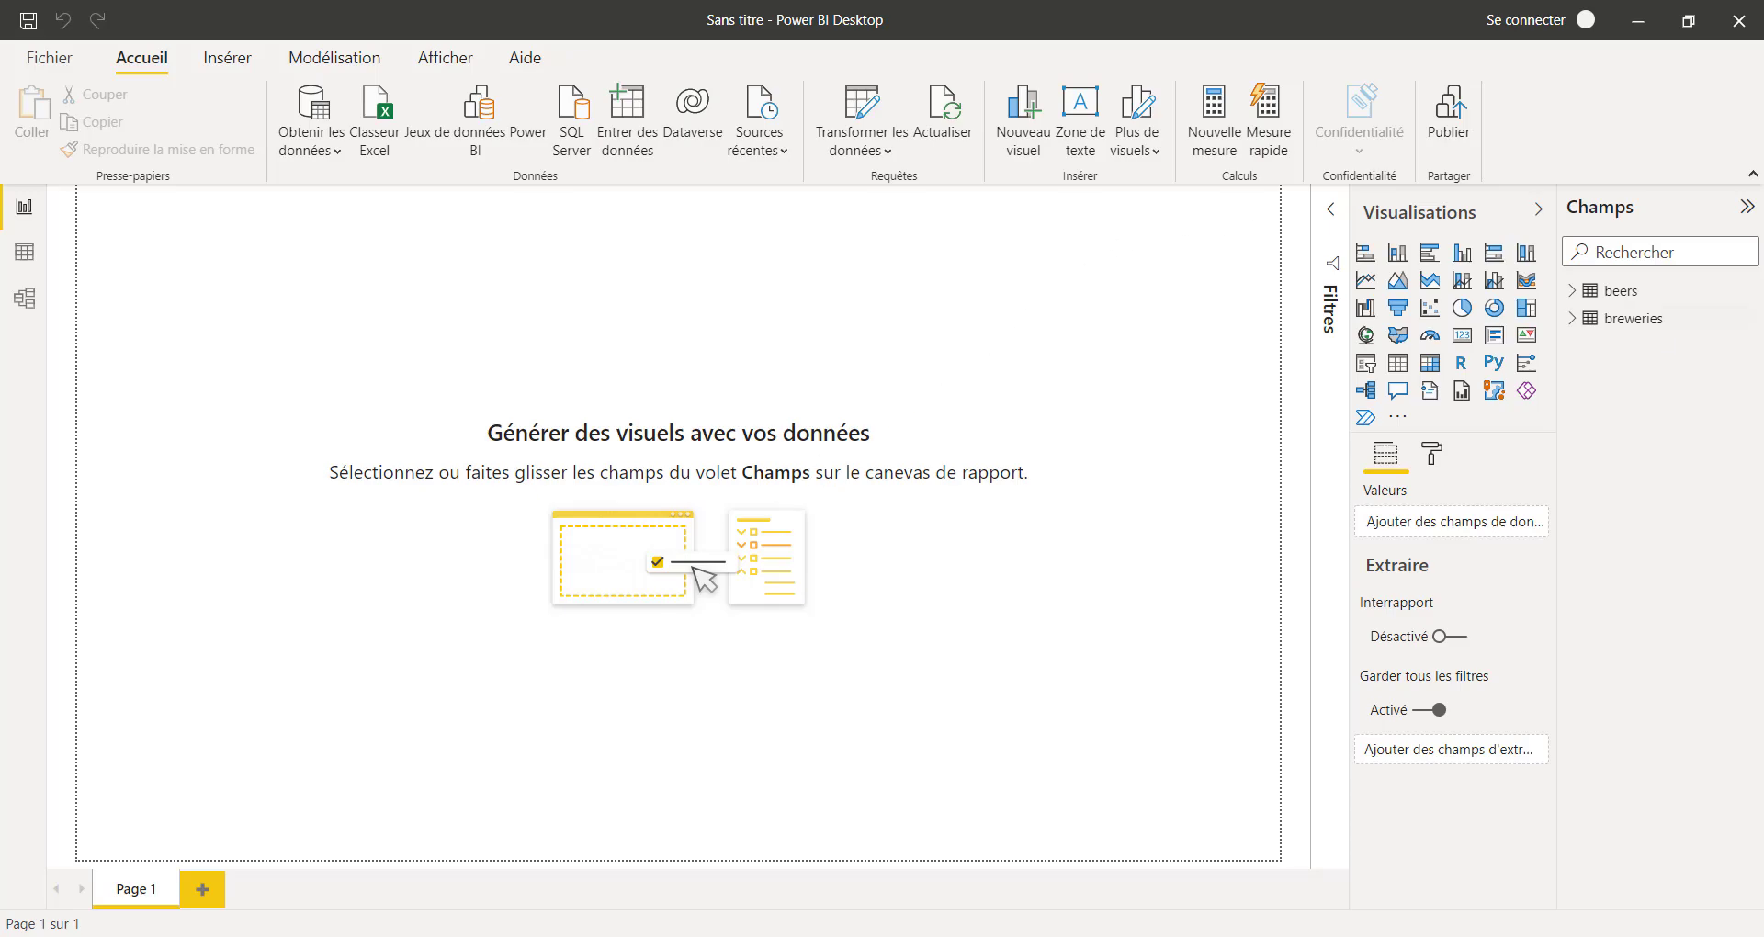
Examine the fields of the beers and breweries tables and their relationship in the model view
click(1573, 292)
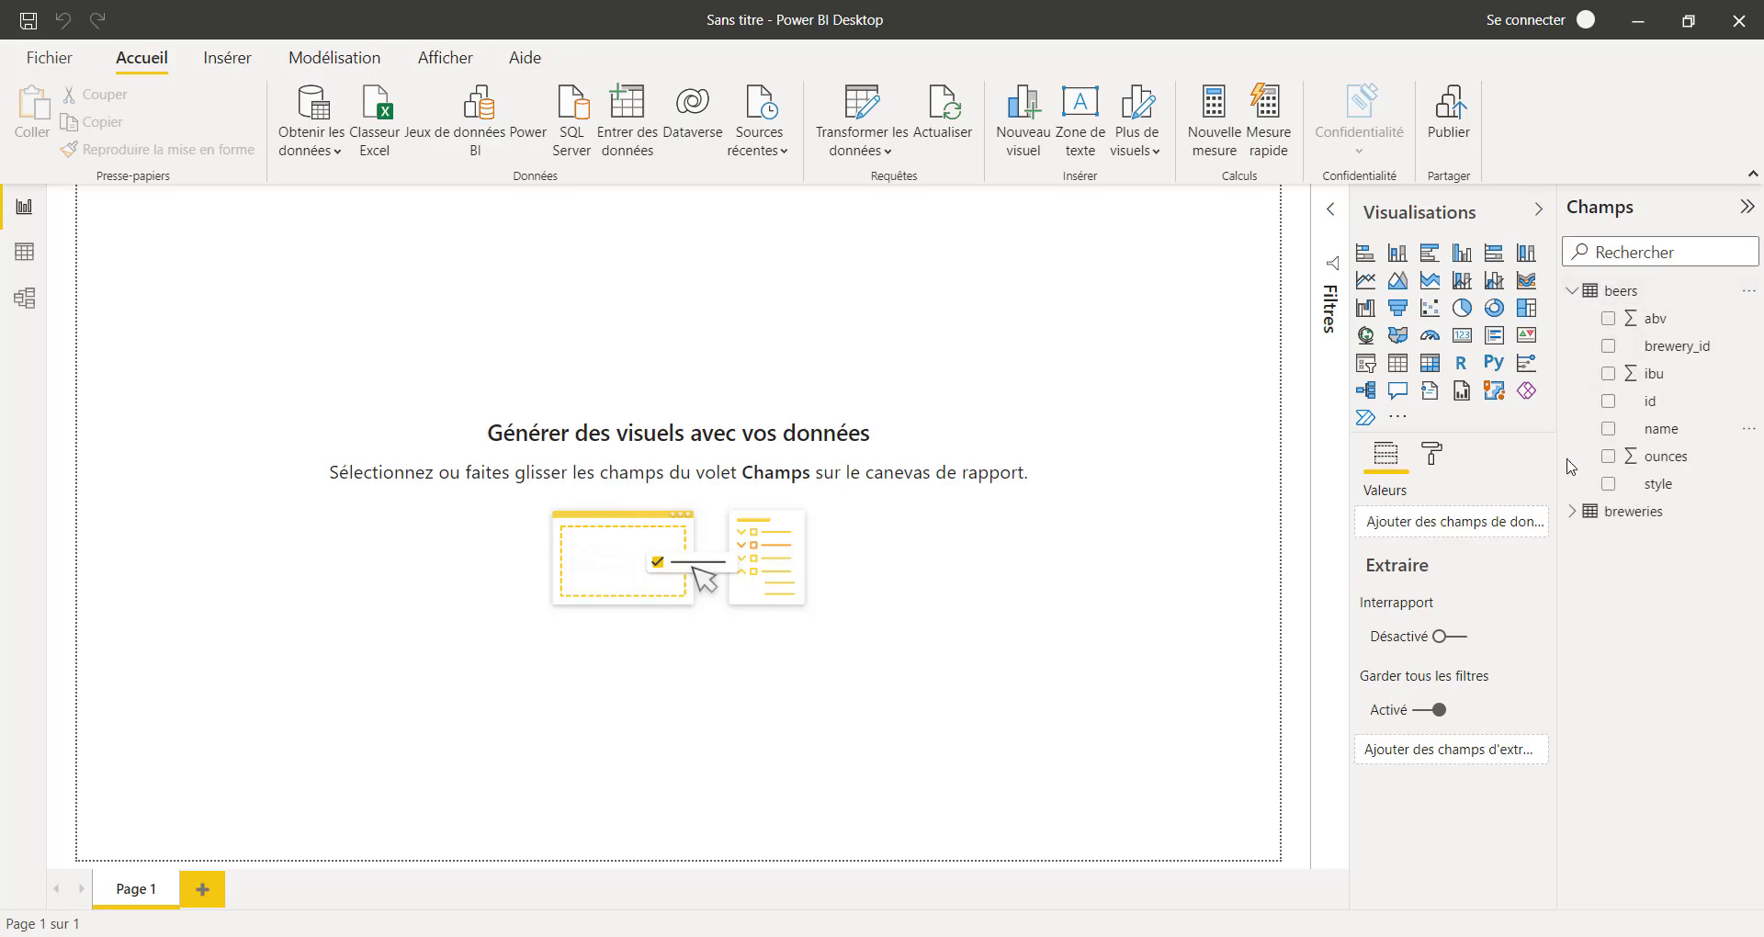
click(1570, 512)
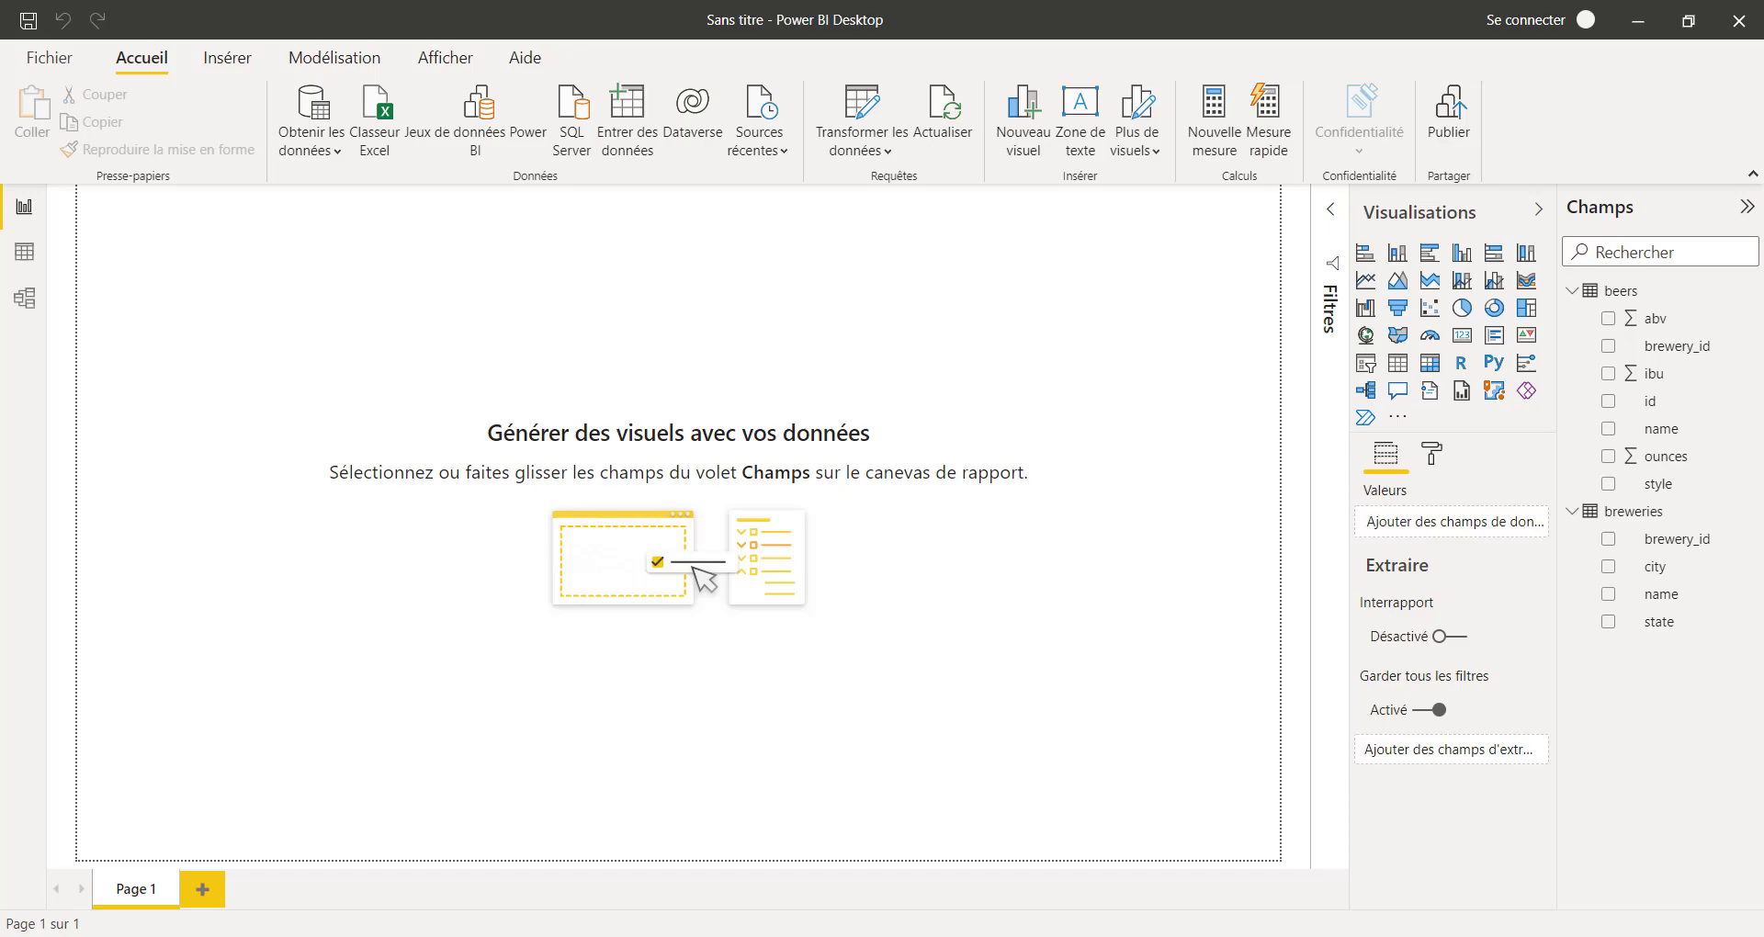
click(16, 306)
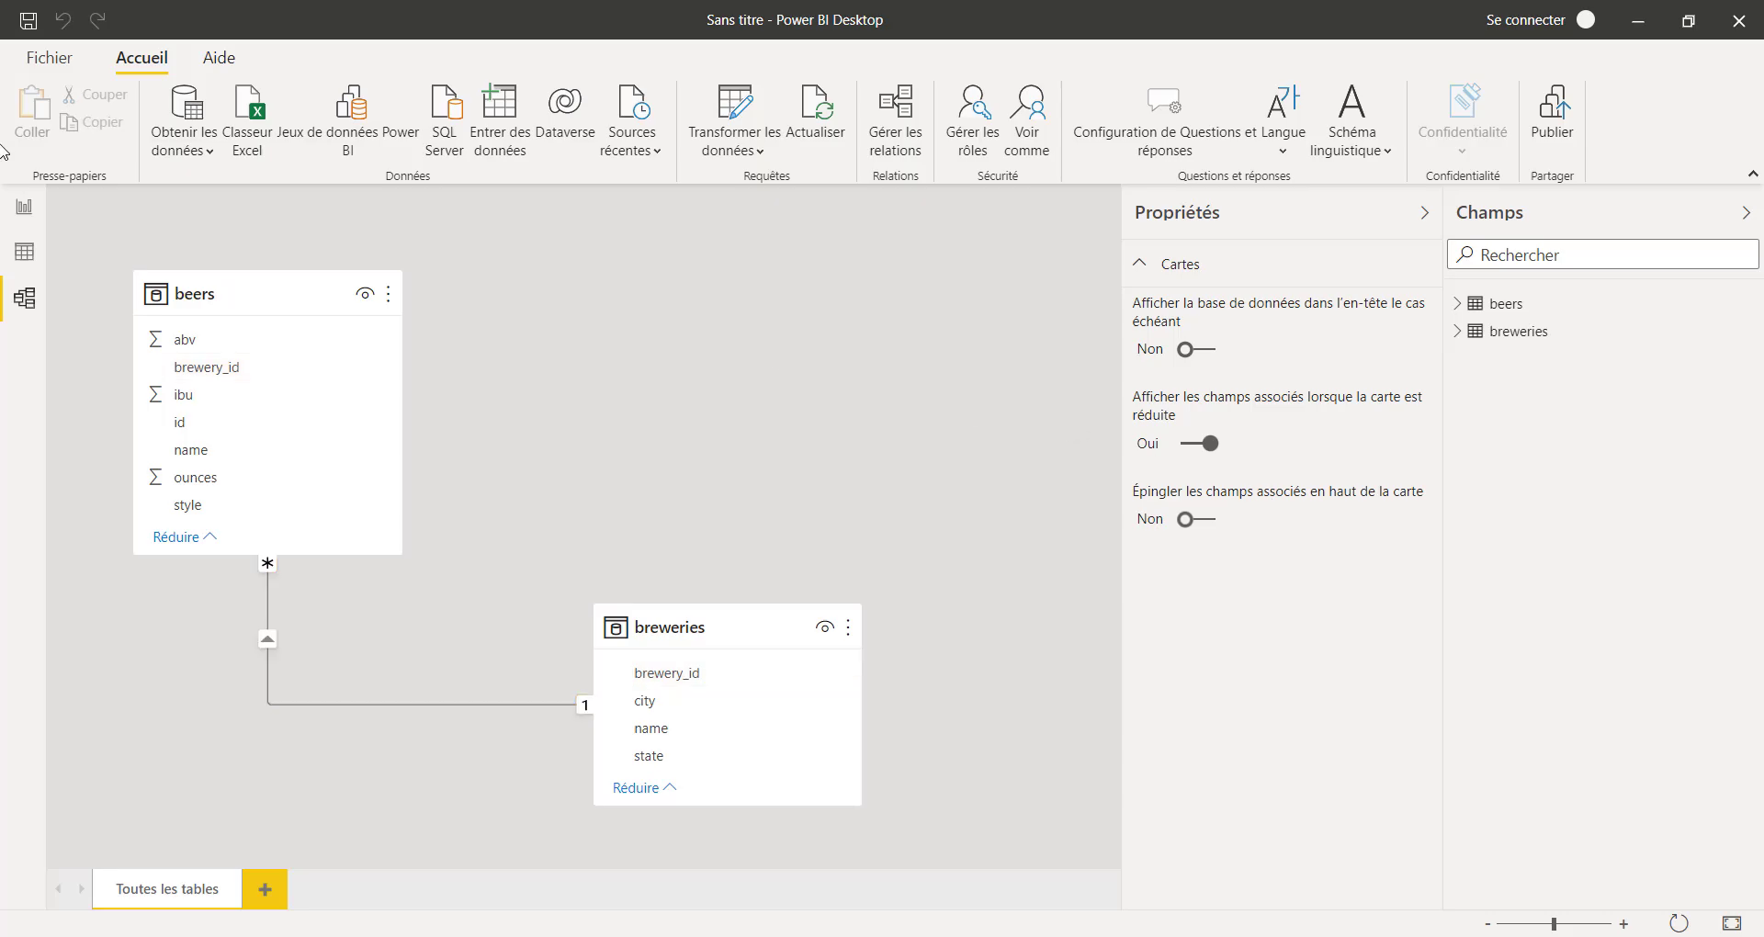
Review the relationship detection settings under the active file's Chargement des données options, leaving them as they are
click(37, 57)
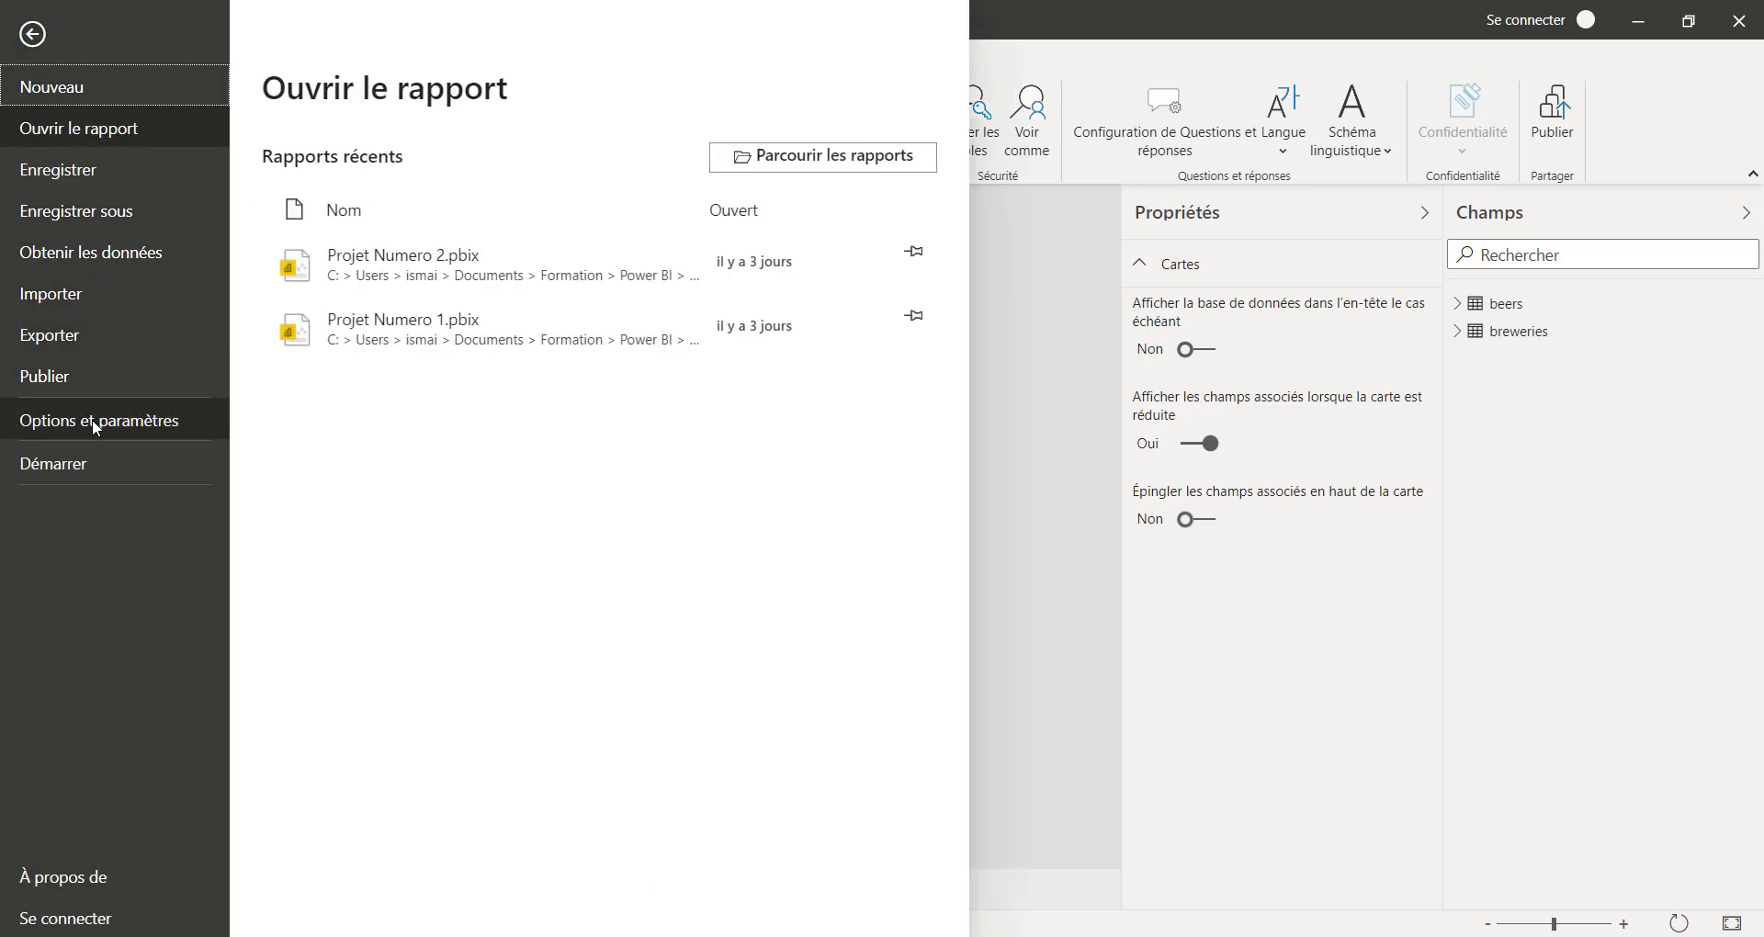
click(92, 419)
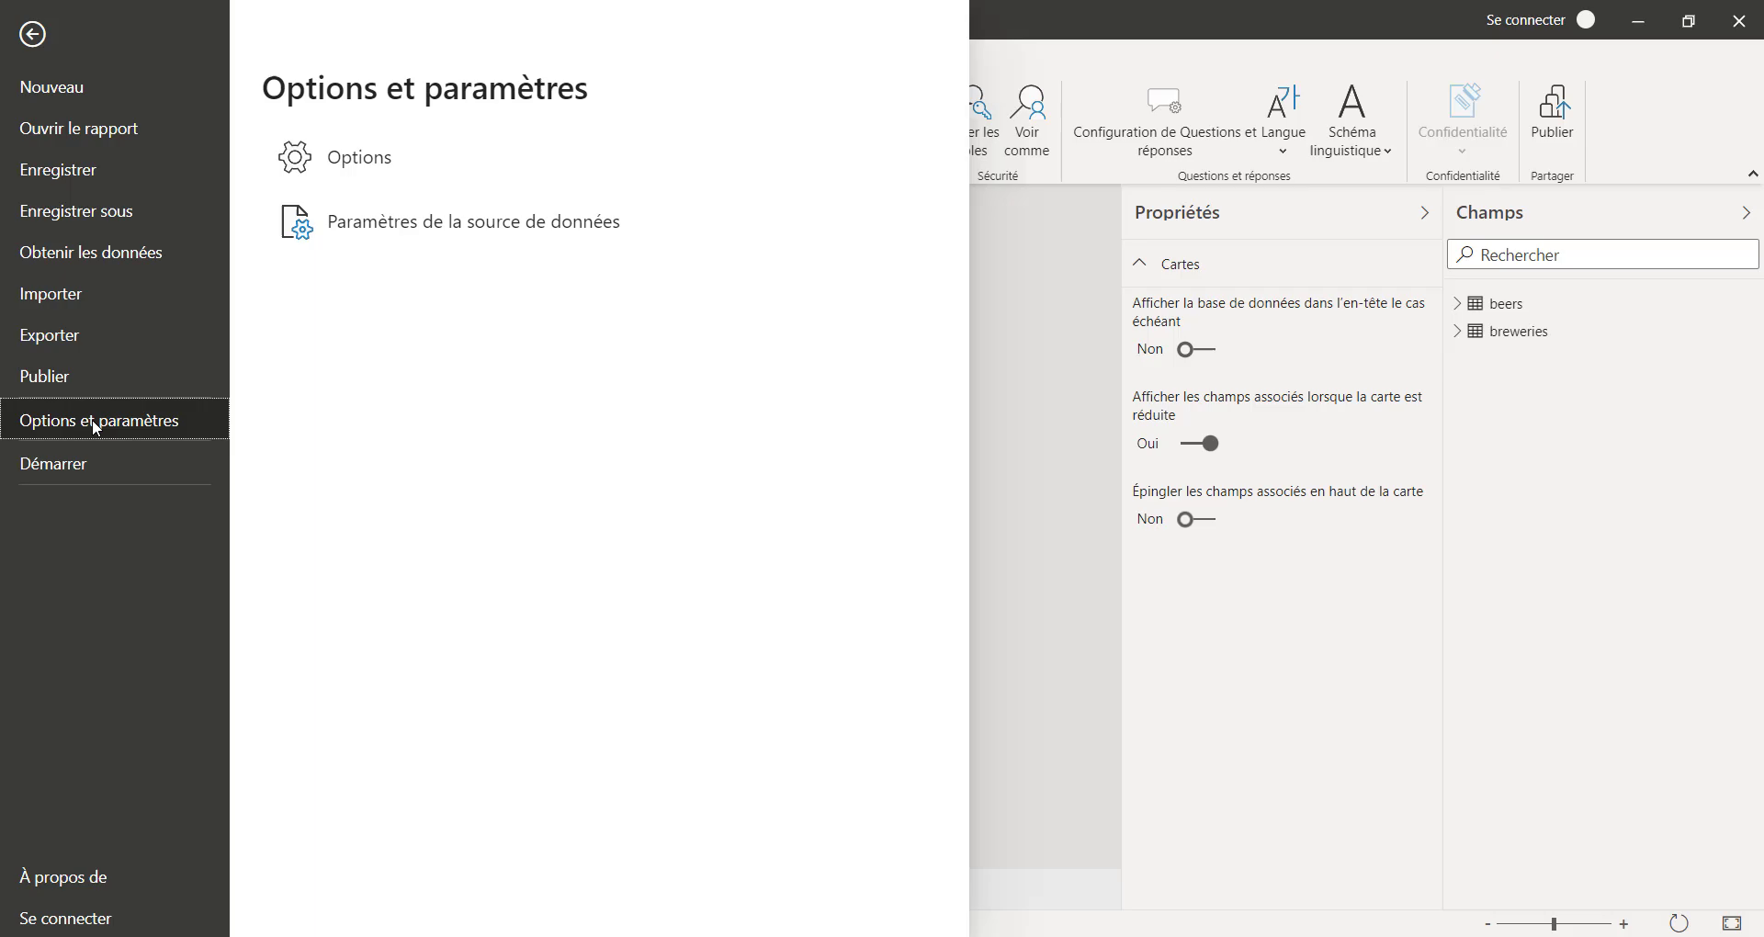
click(359, 161)
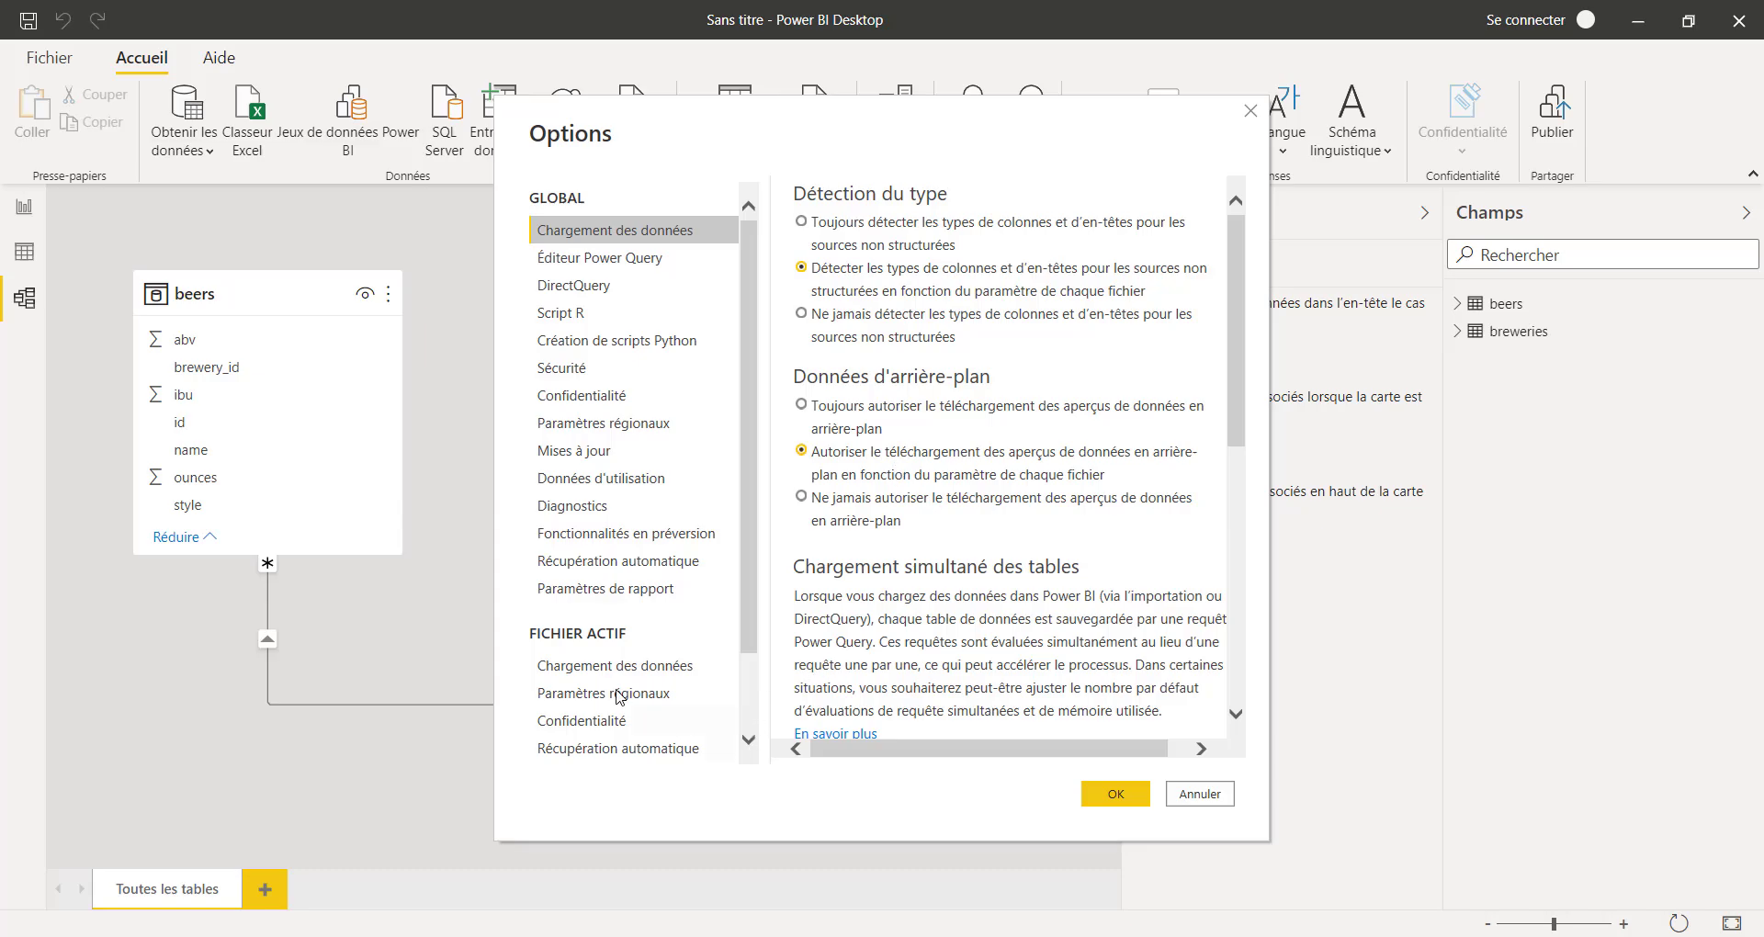
click(614, 669)
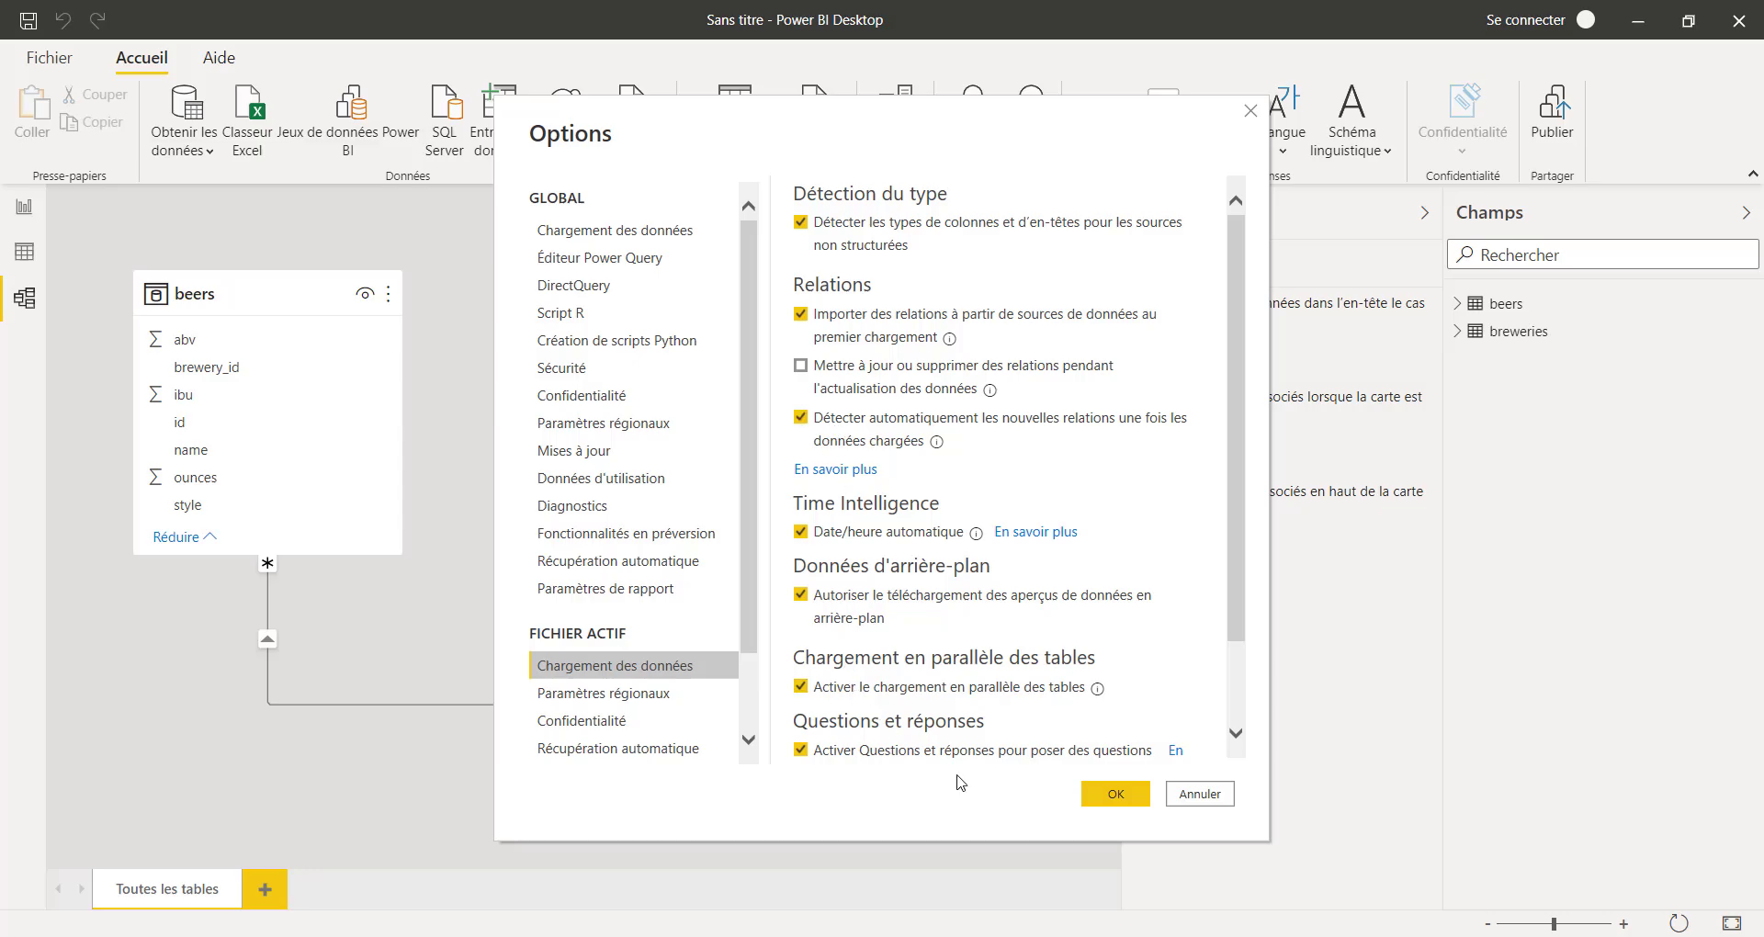
click(1207, 803)
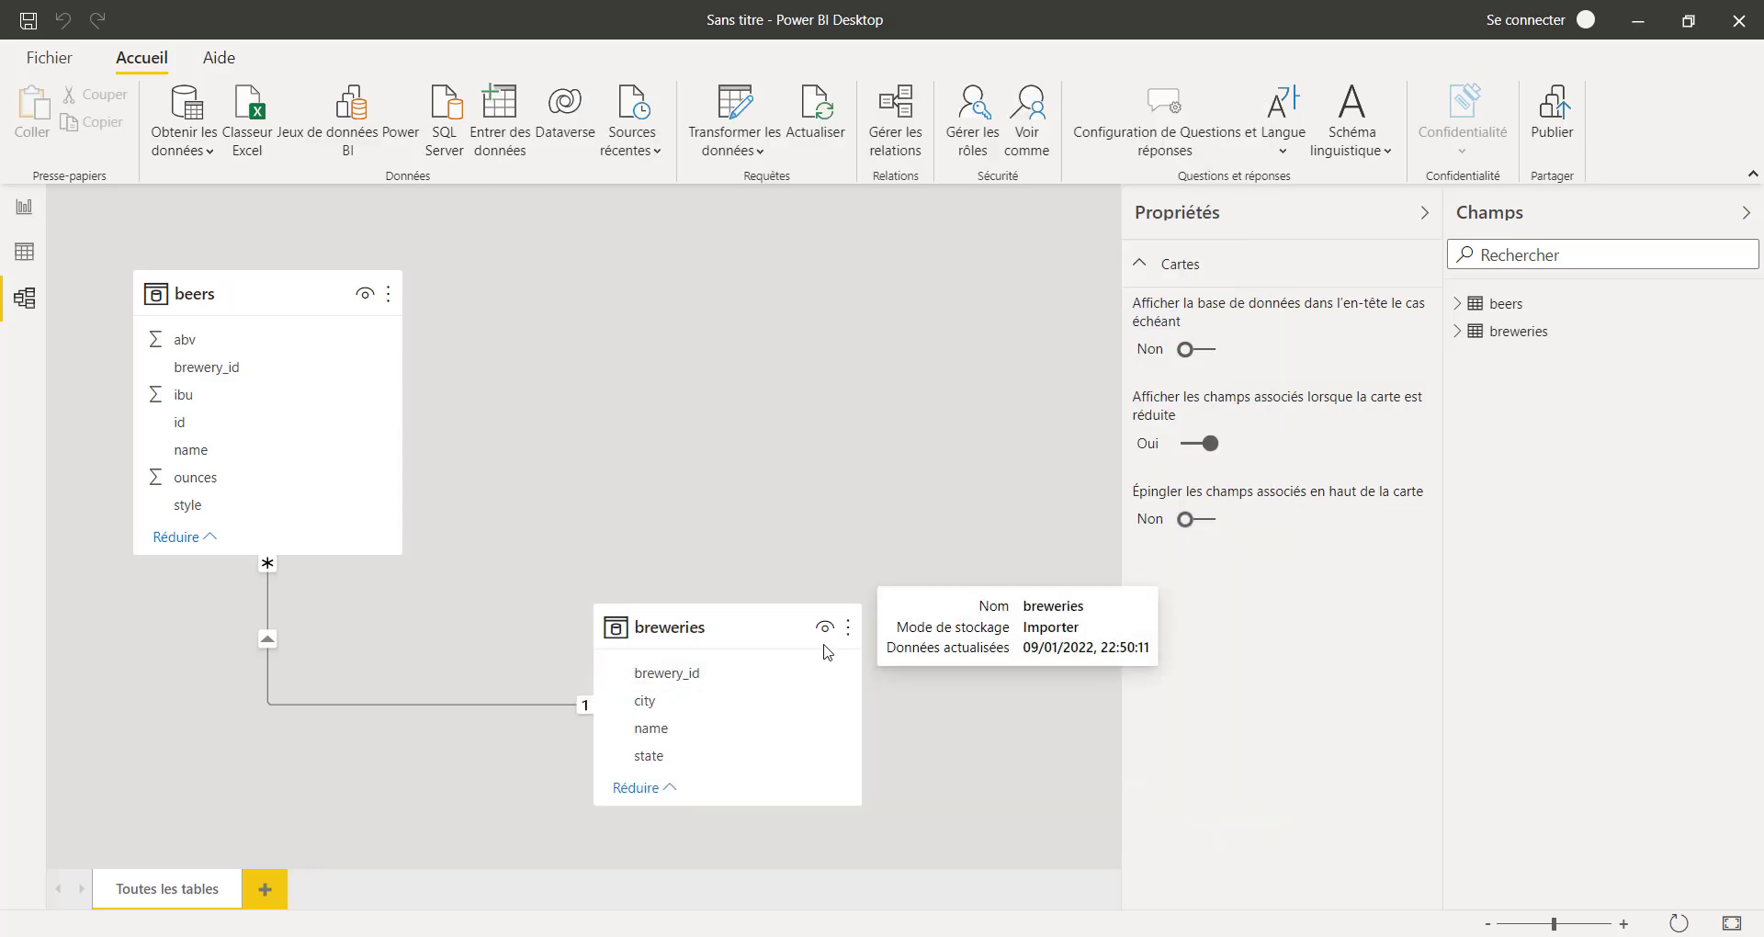
Delete the relationship between beers and breweries, and recreate it by linking their brewery_id fields
drag(715, 631, 824, 360)
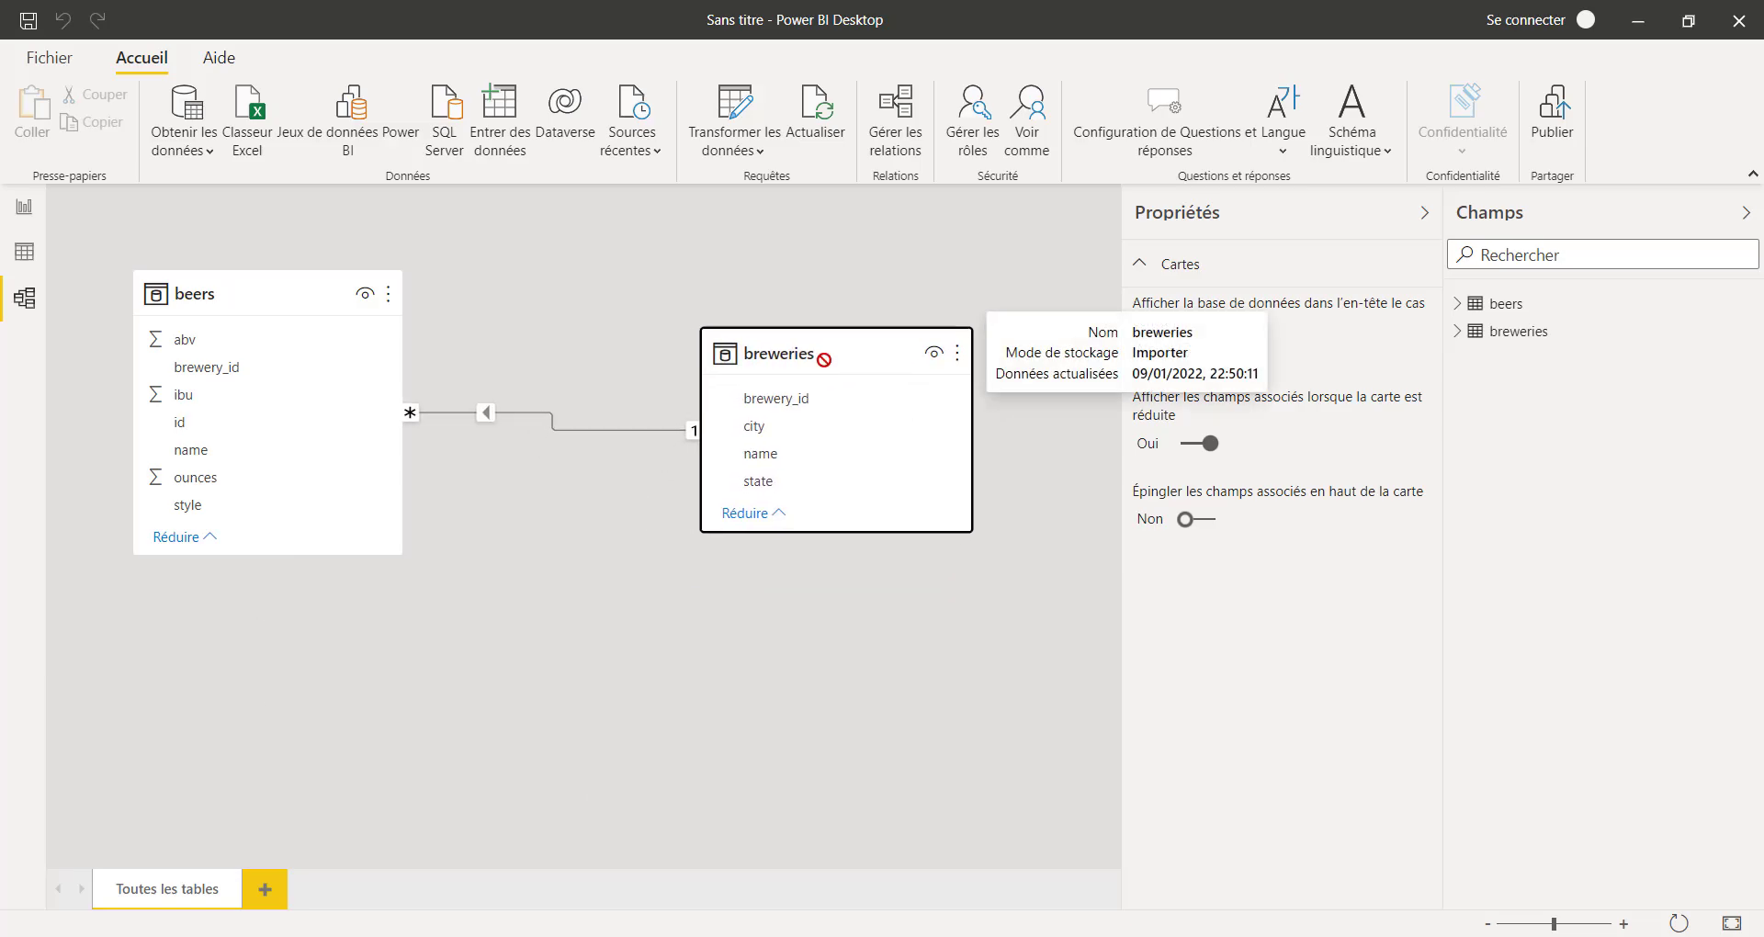
right_click(487, 421)
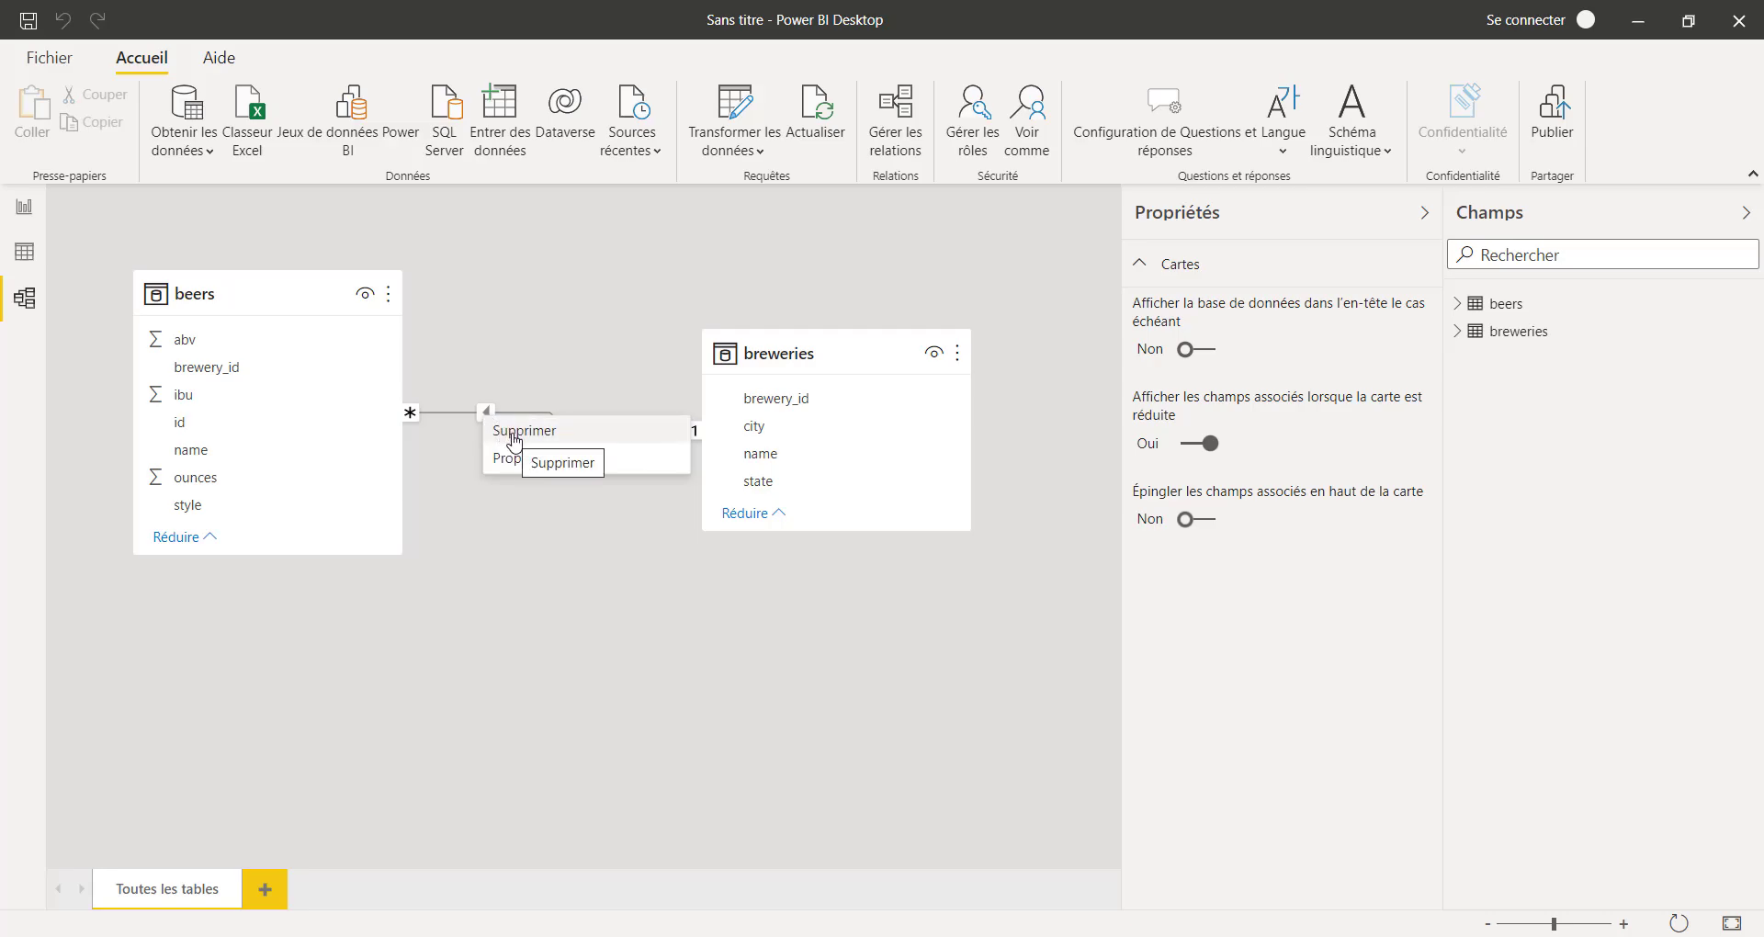
click(510, 433)
click(1015, 531)
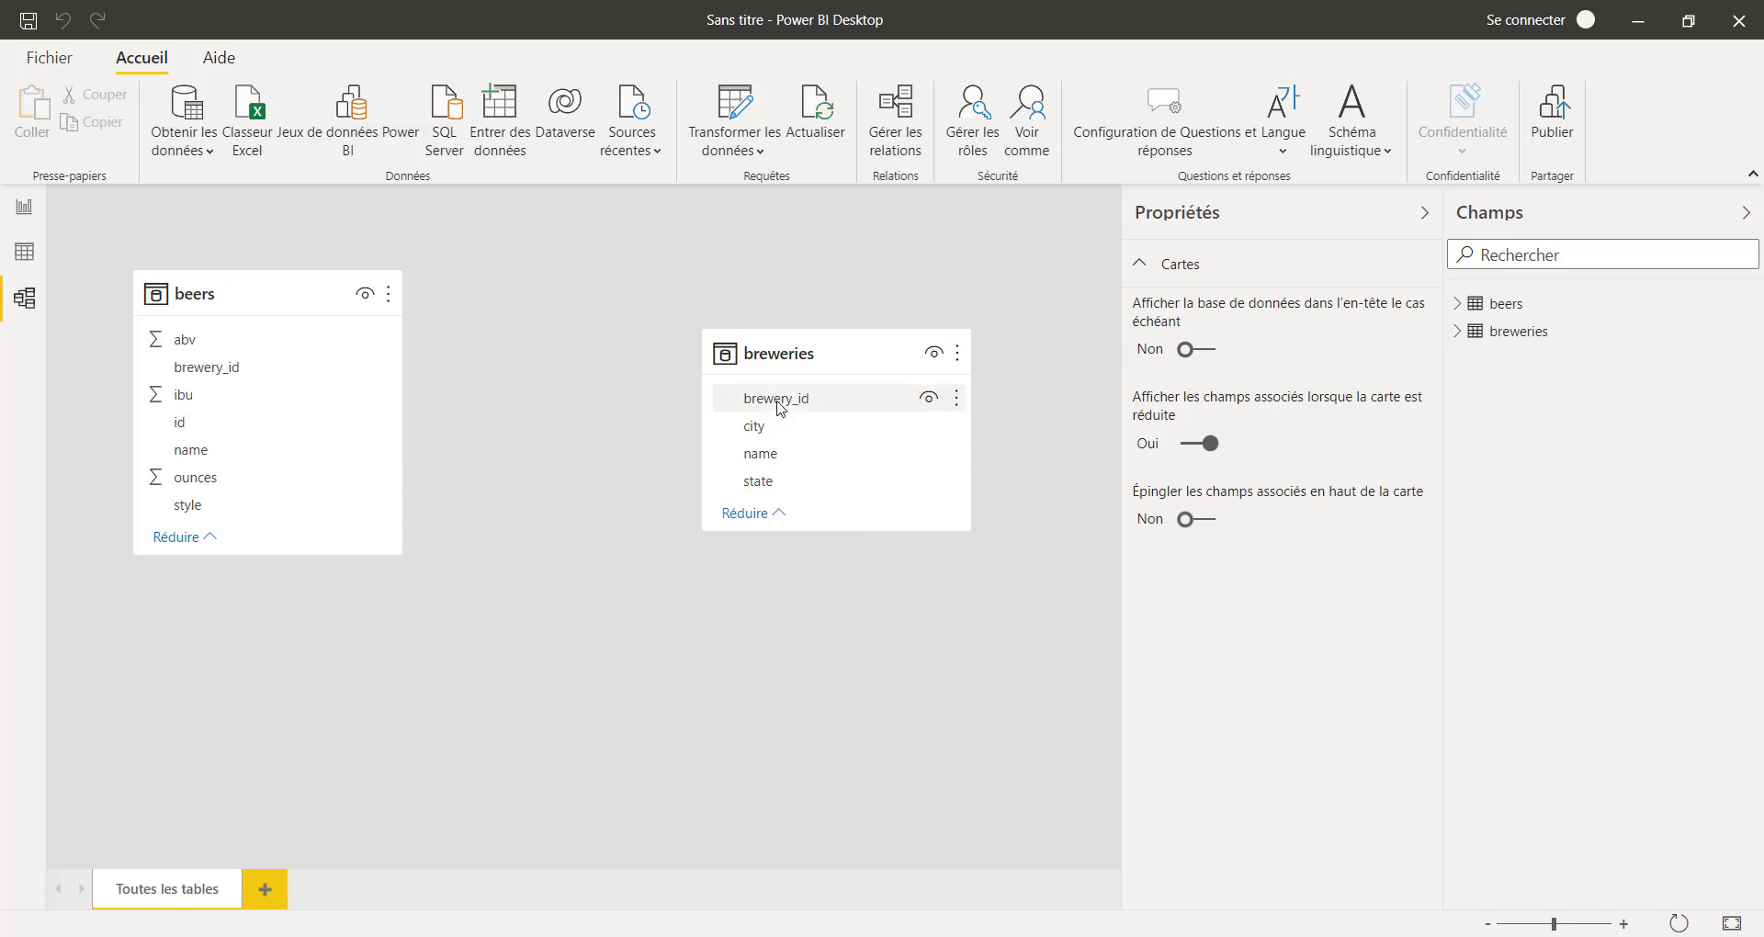
drag(778, 403, 241, 378)
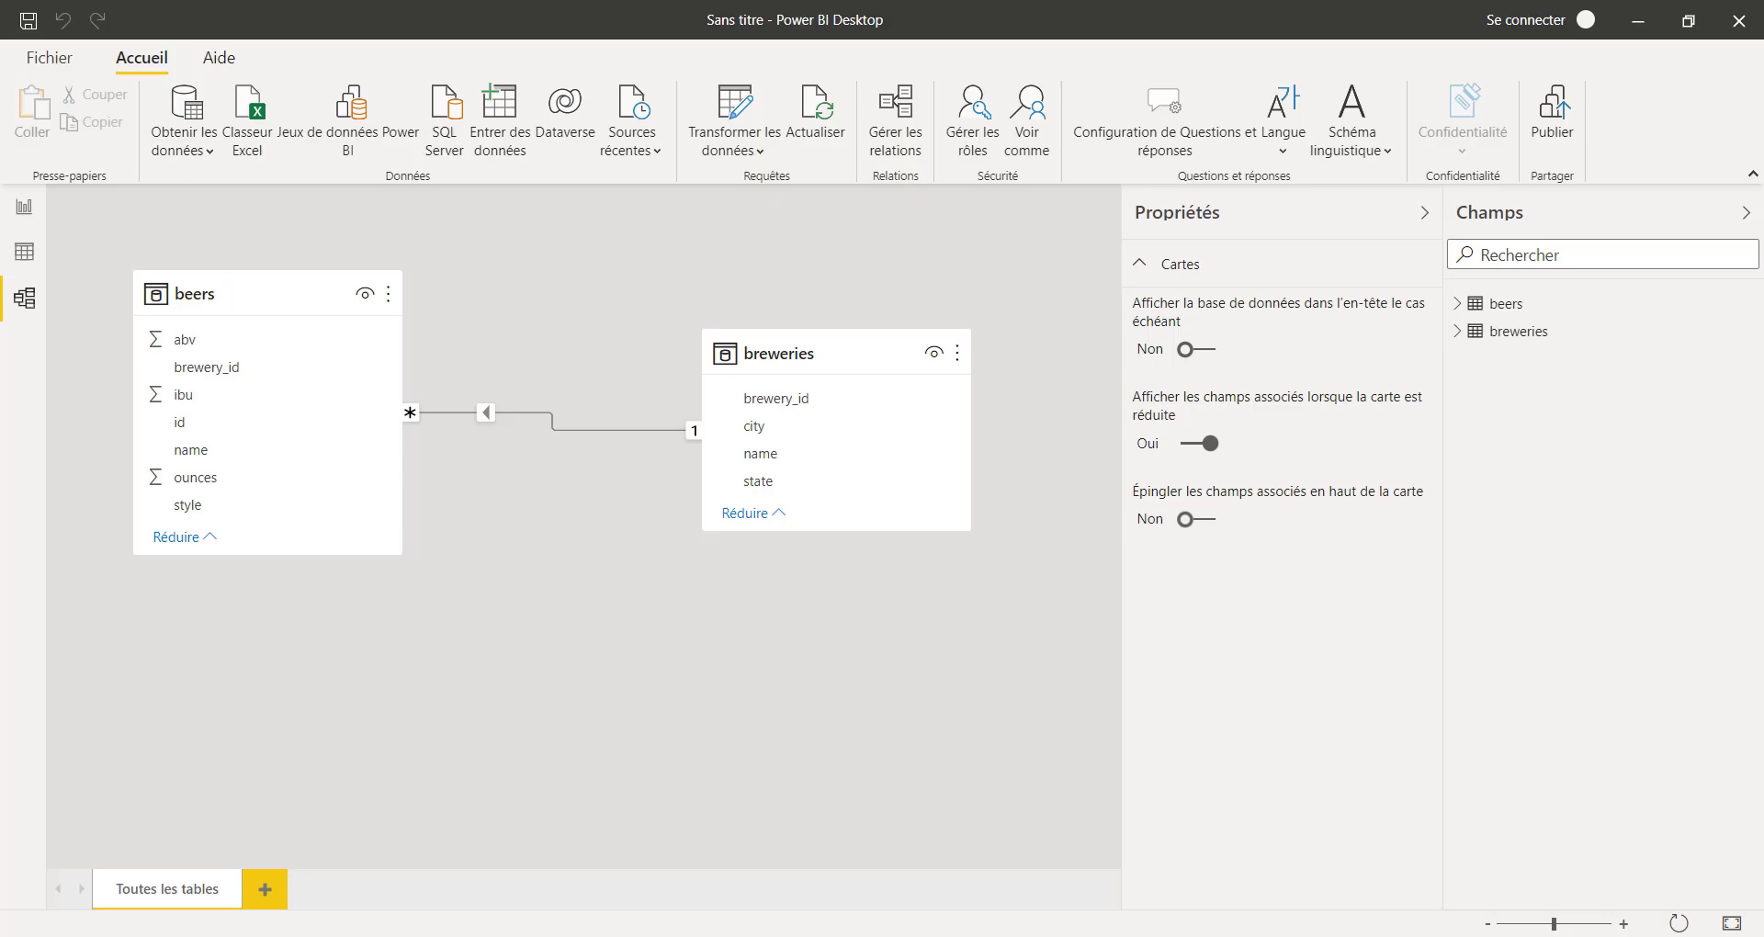
Review the rows of the beers table in the data view
click(23, 258)
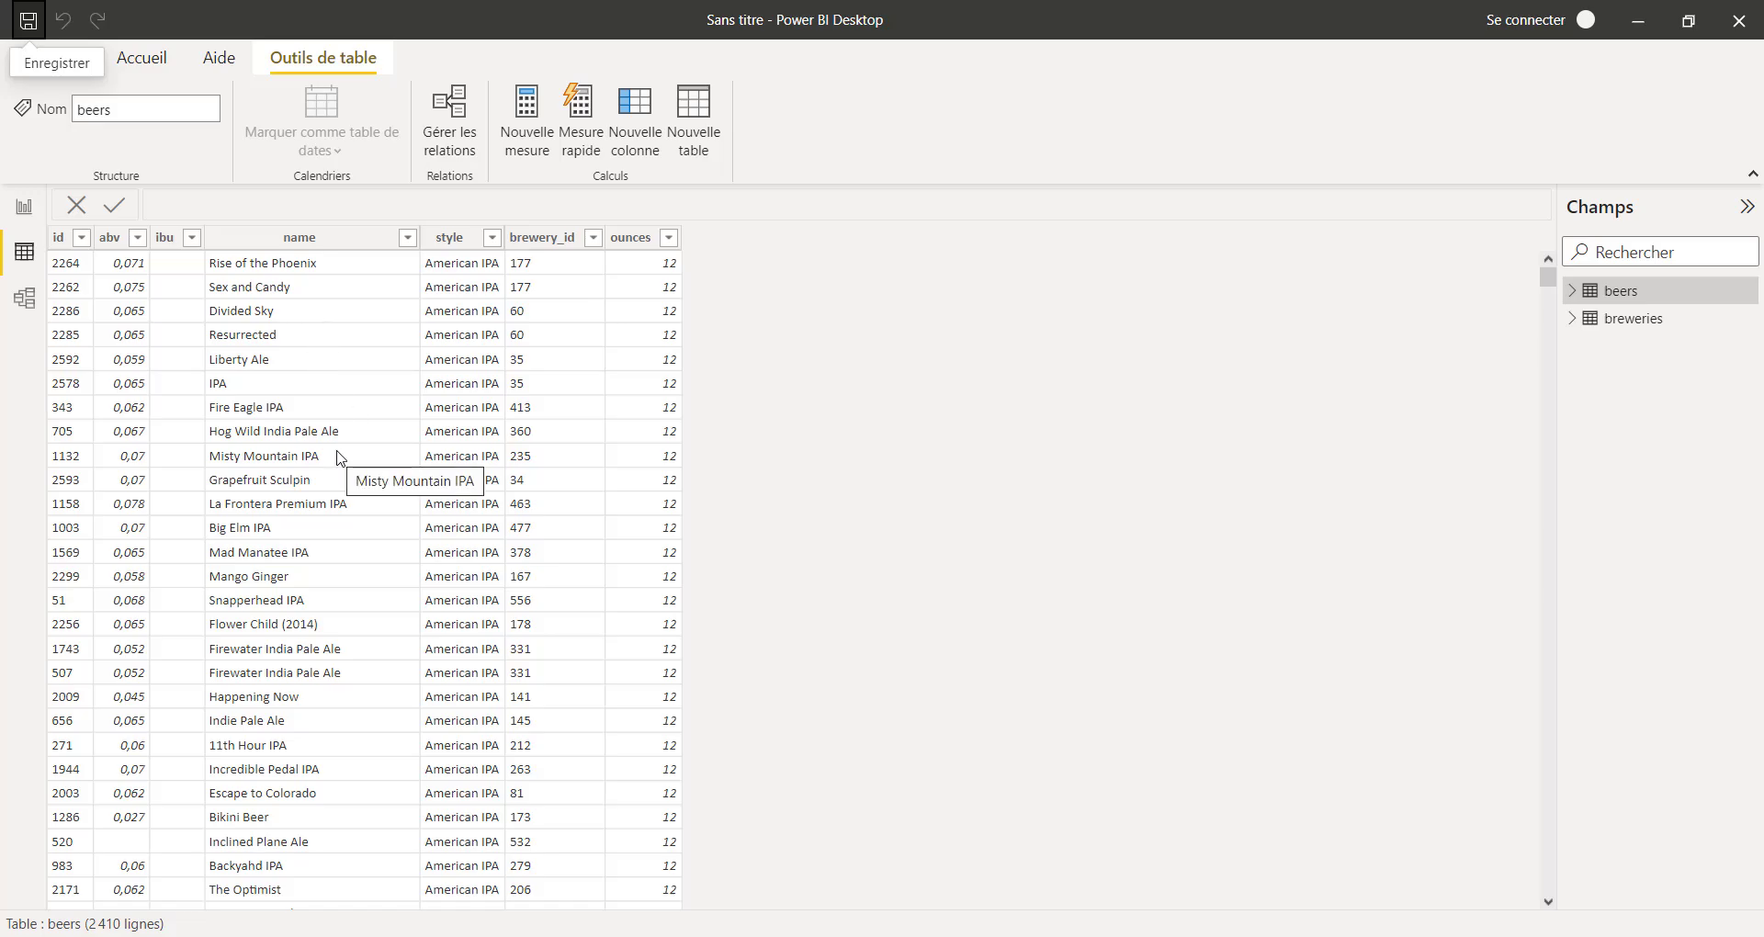
scroll(340, 458, down, 10)
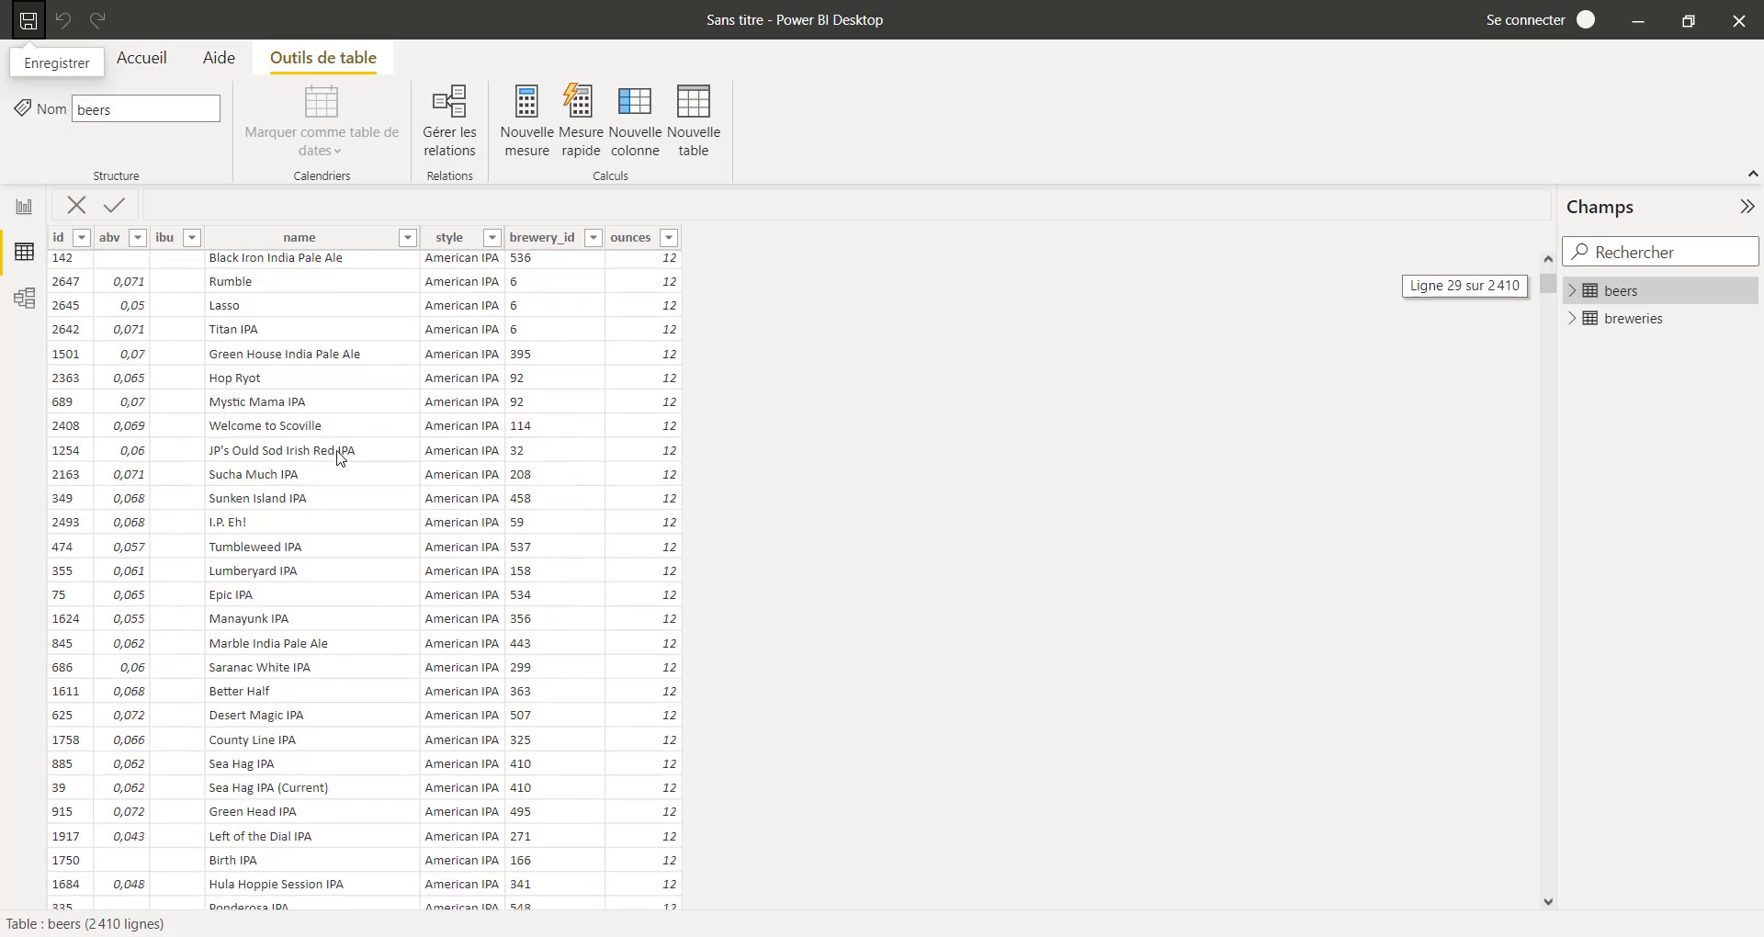
scroll(340, 458, up, 9)
scroll(340, 458, up, 1)
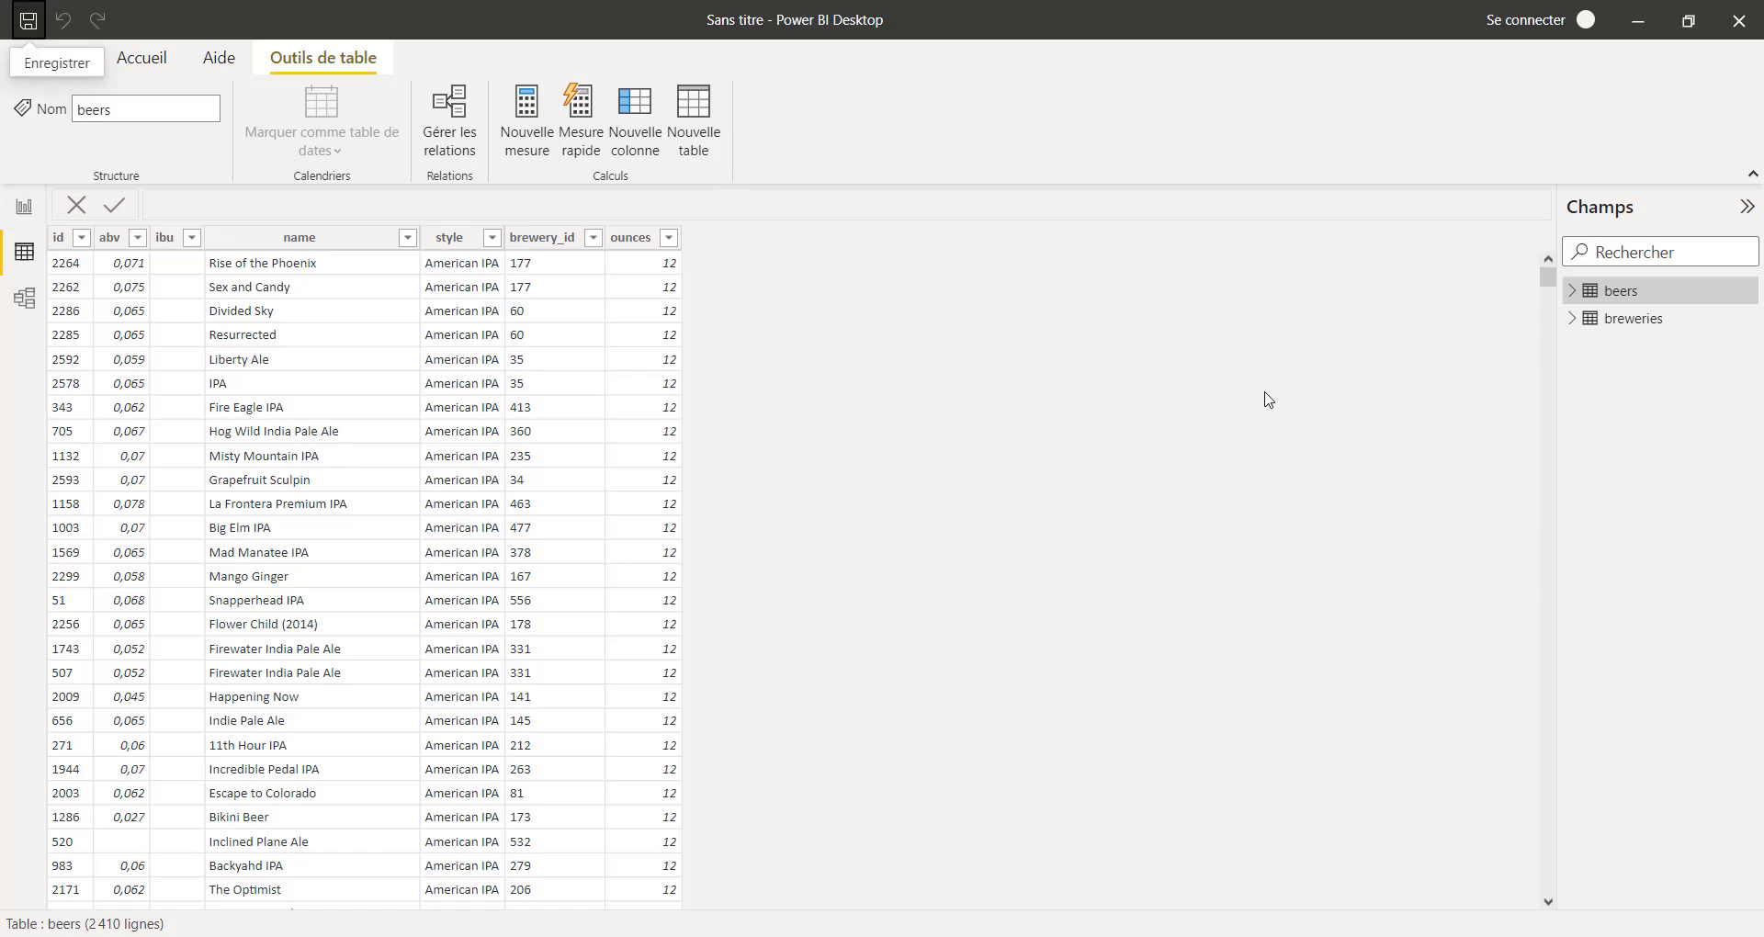
Reopen the beers query in the Power Query editor to review it, and return by closing and applying
mouse_move(1622, 304)
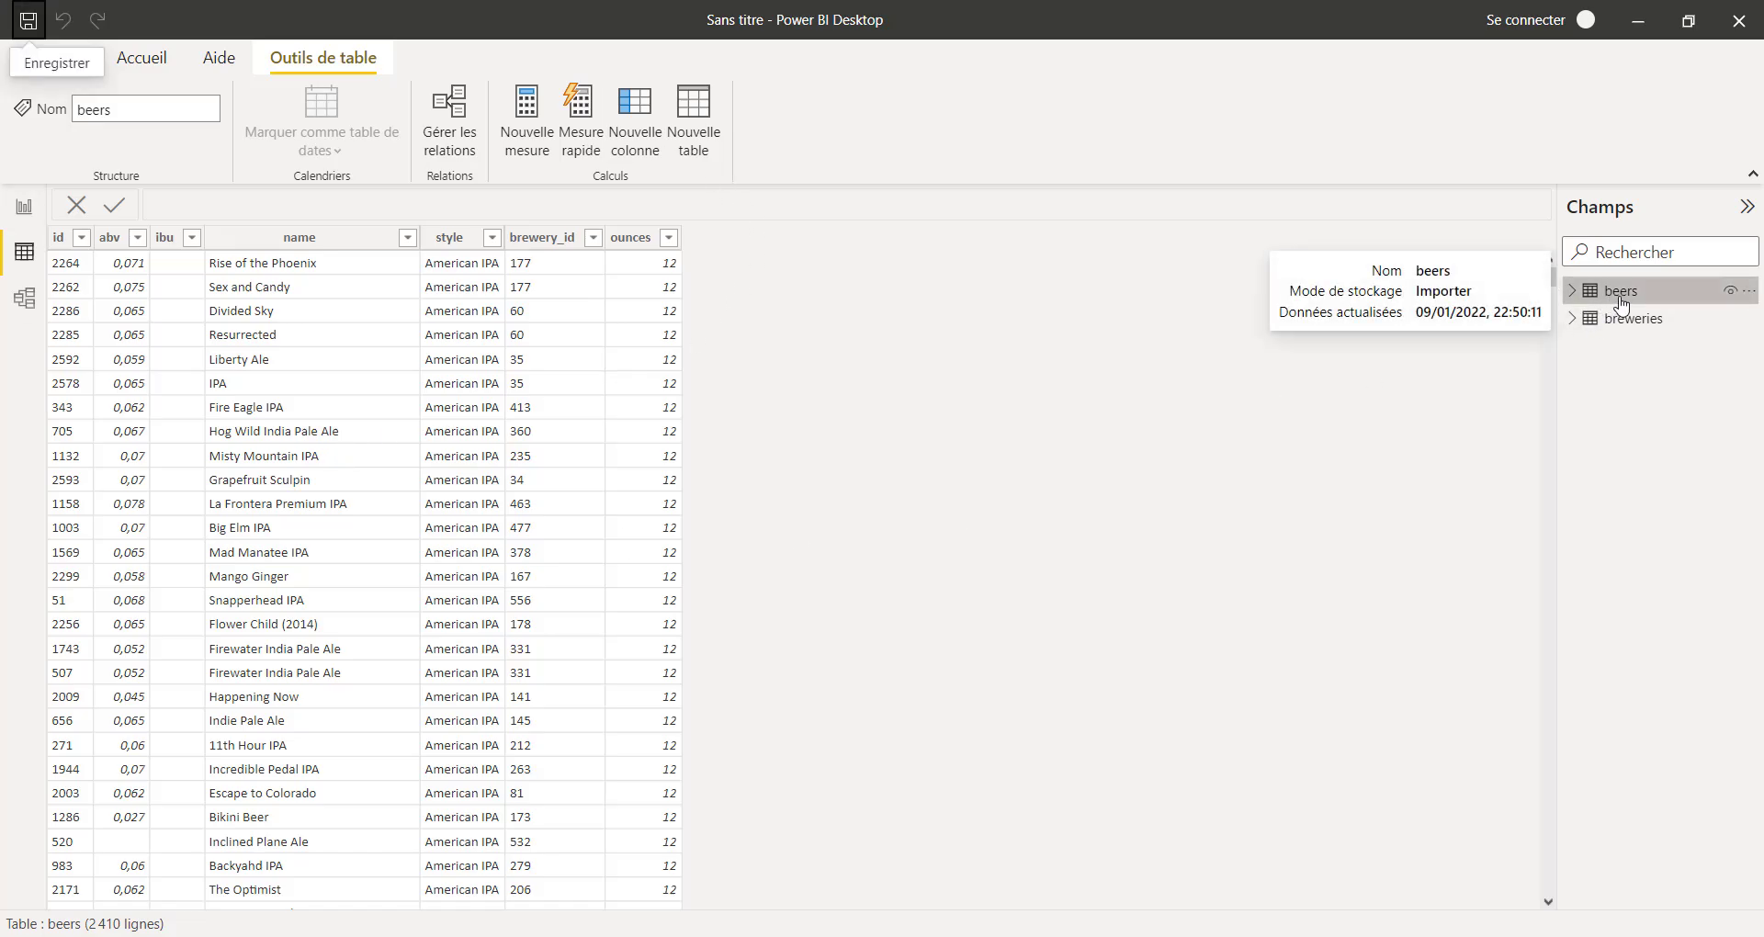
right_click(1622, 304)
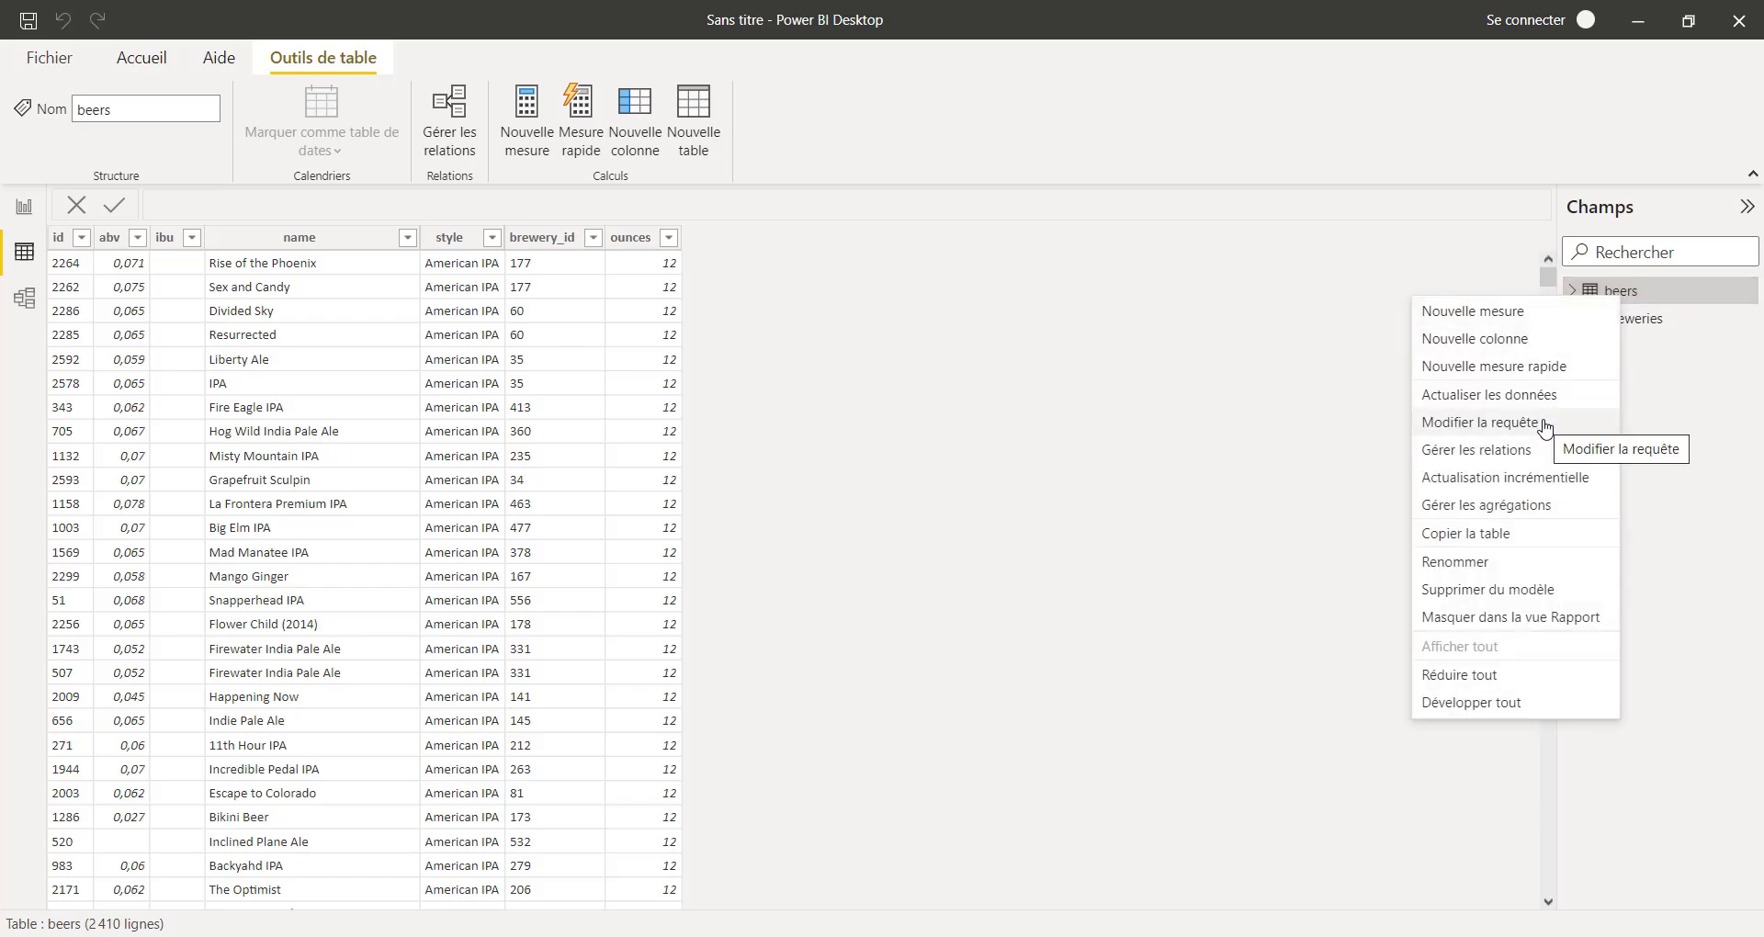
click(1481, 423)
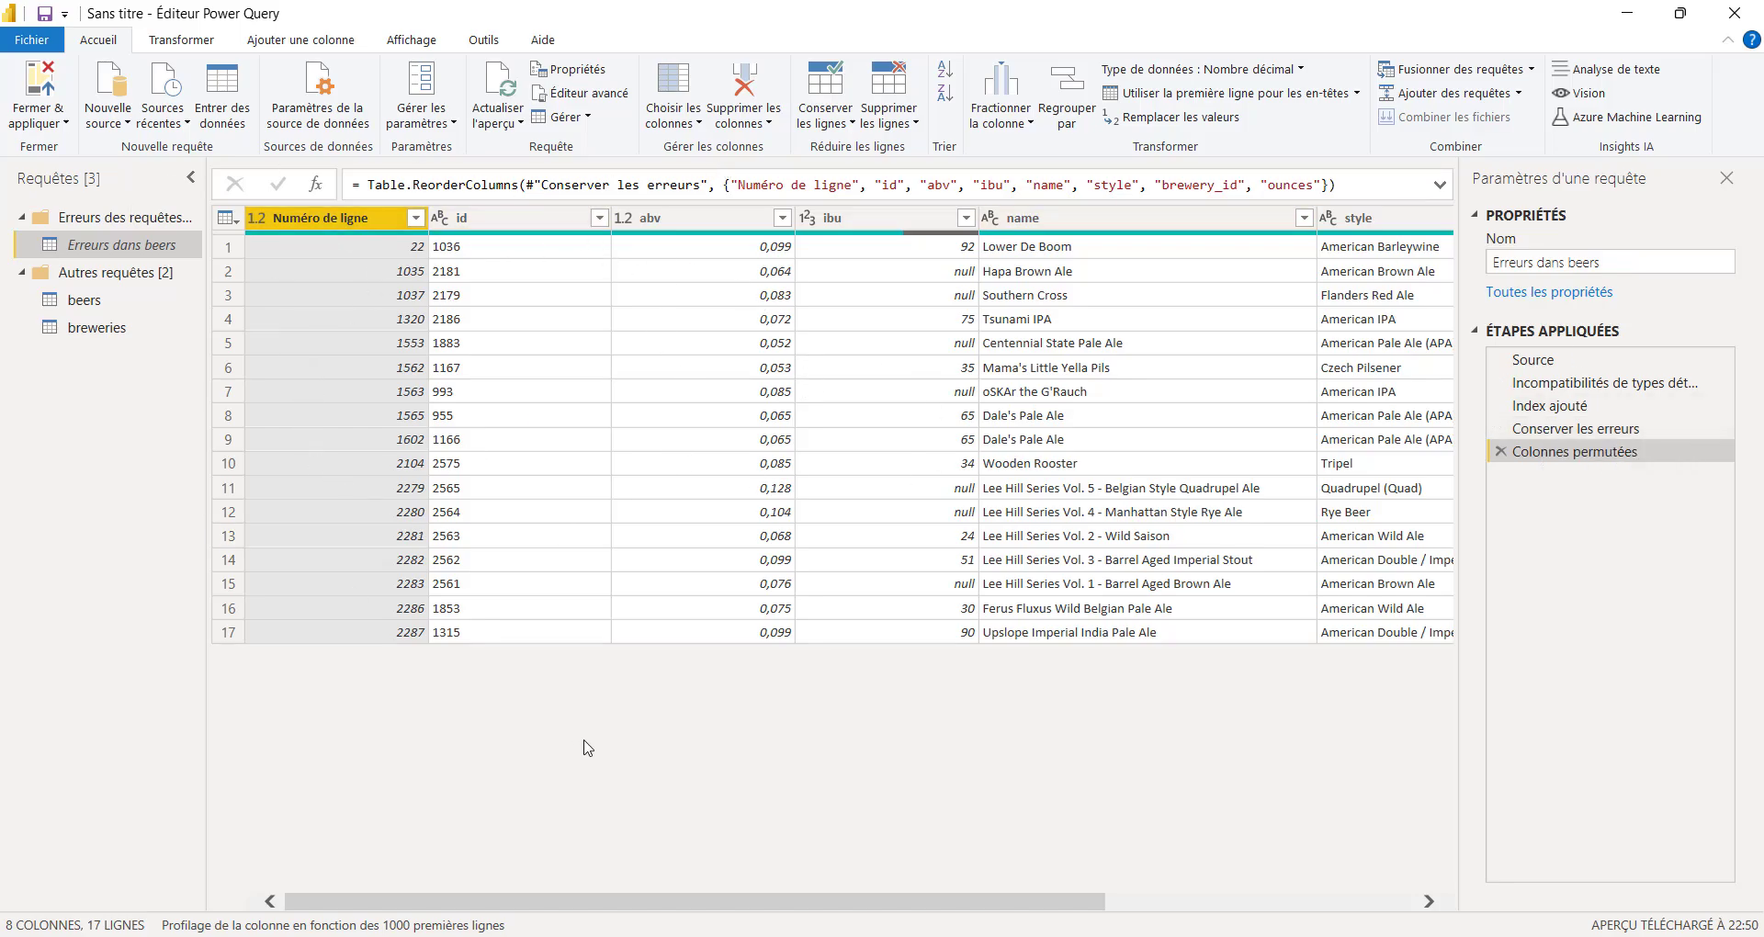
click(78, 300)
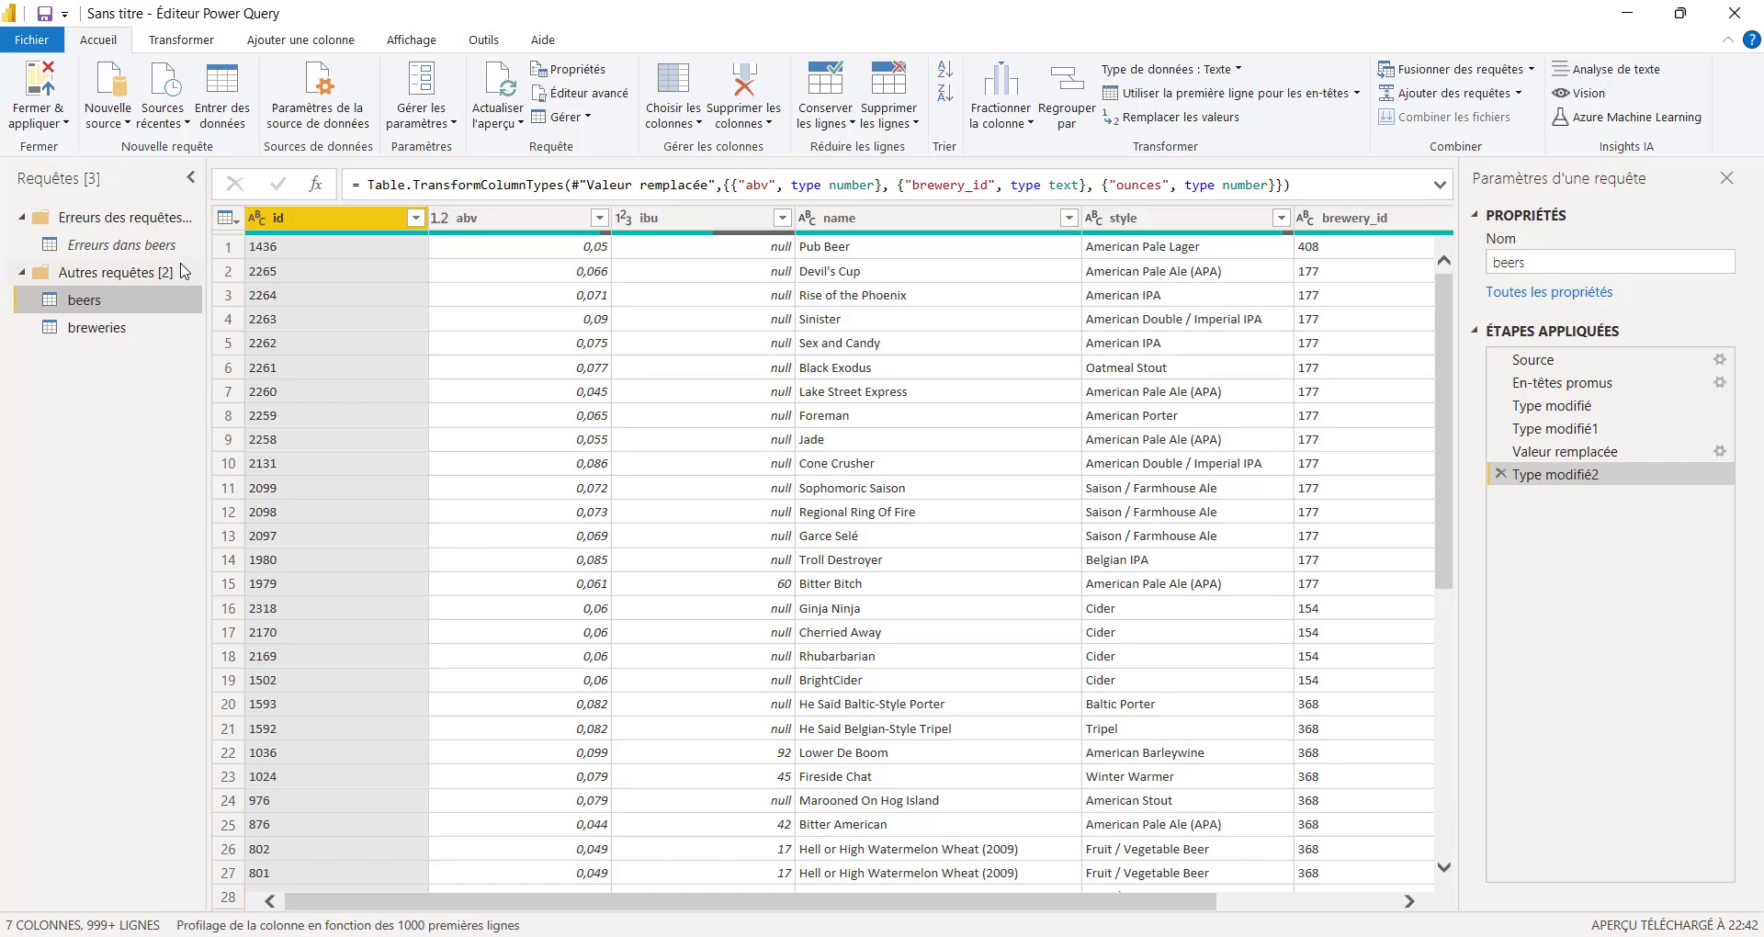
click(46, 92)
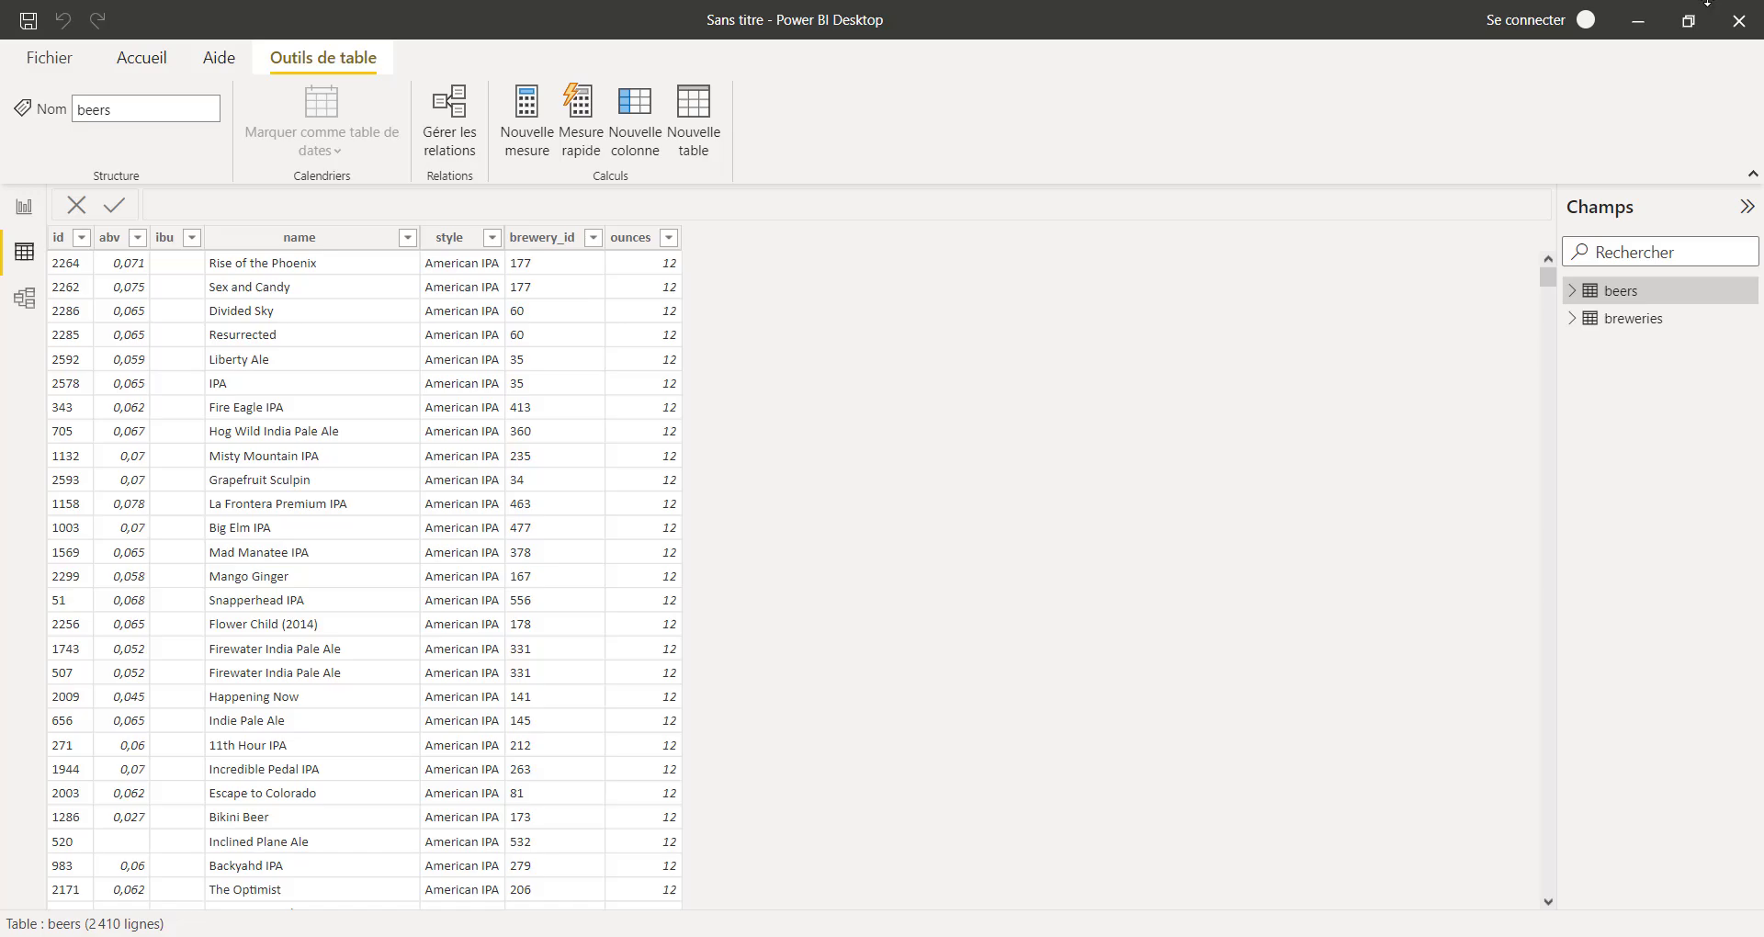
Show the Quadrillage page gridlines in the report view
click(25, 208)
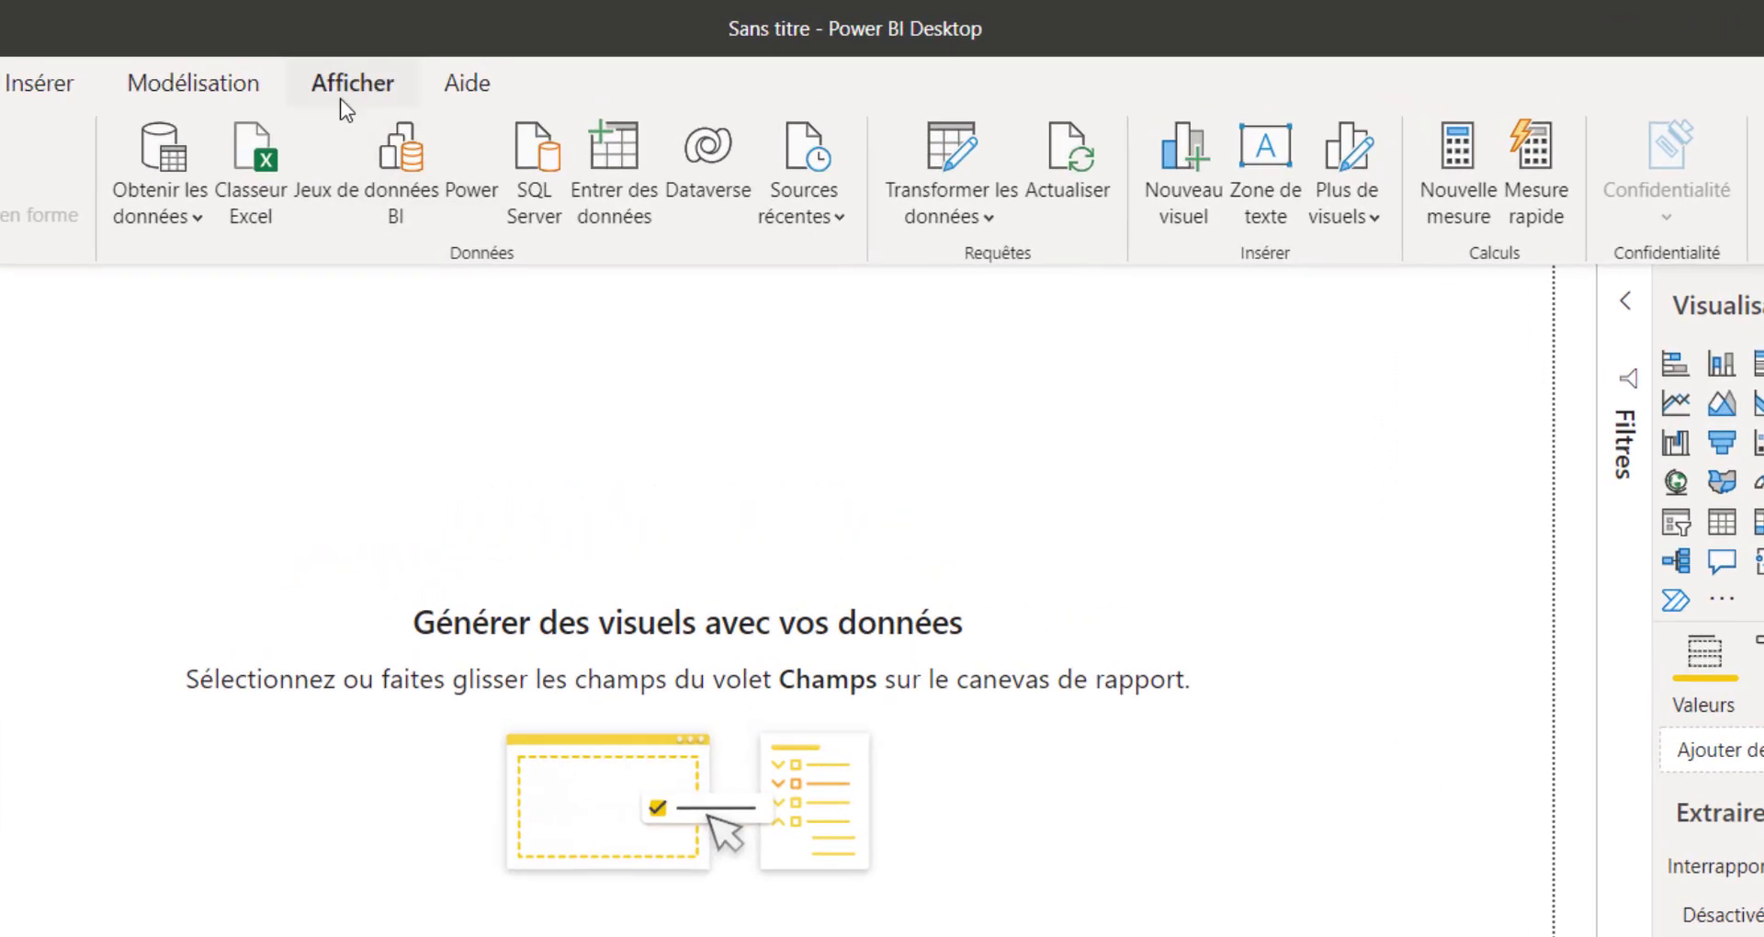
click(334, 80)
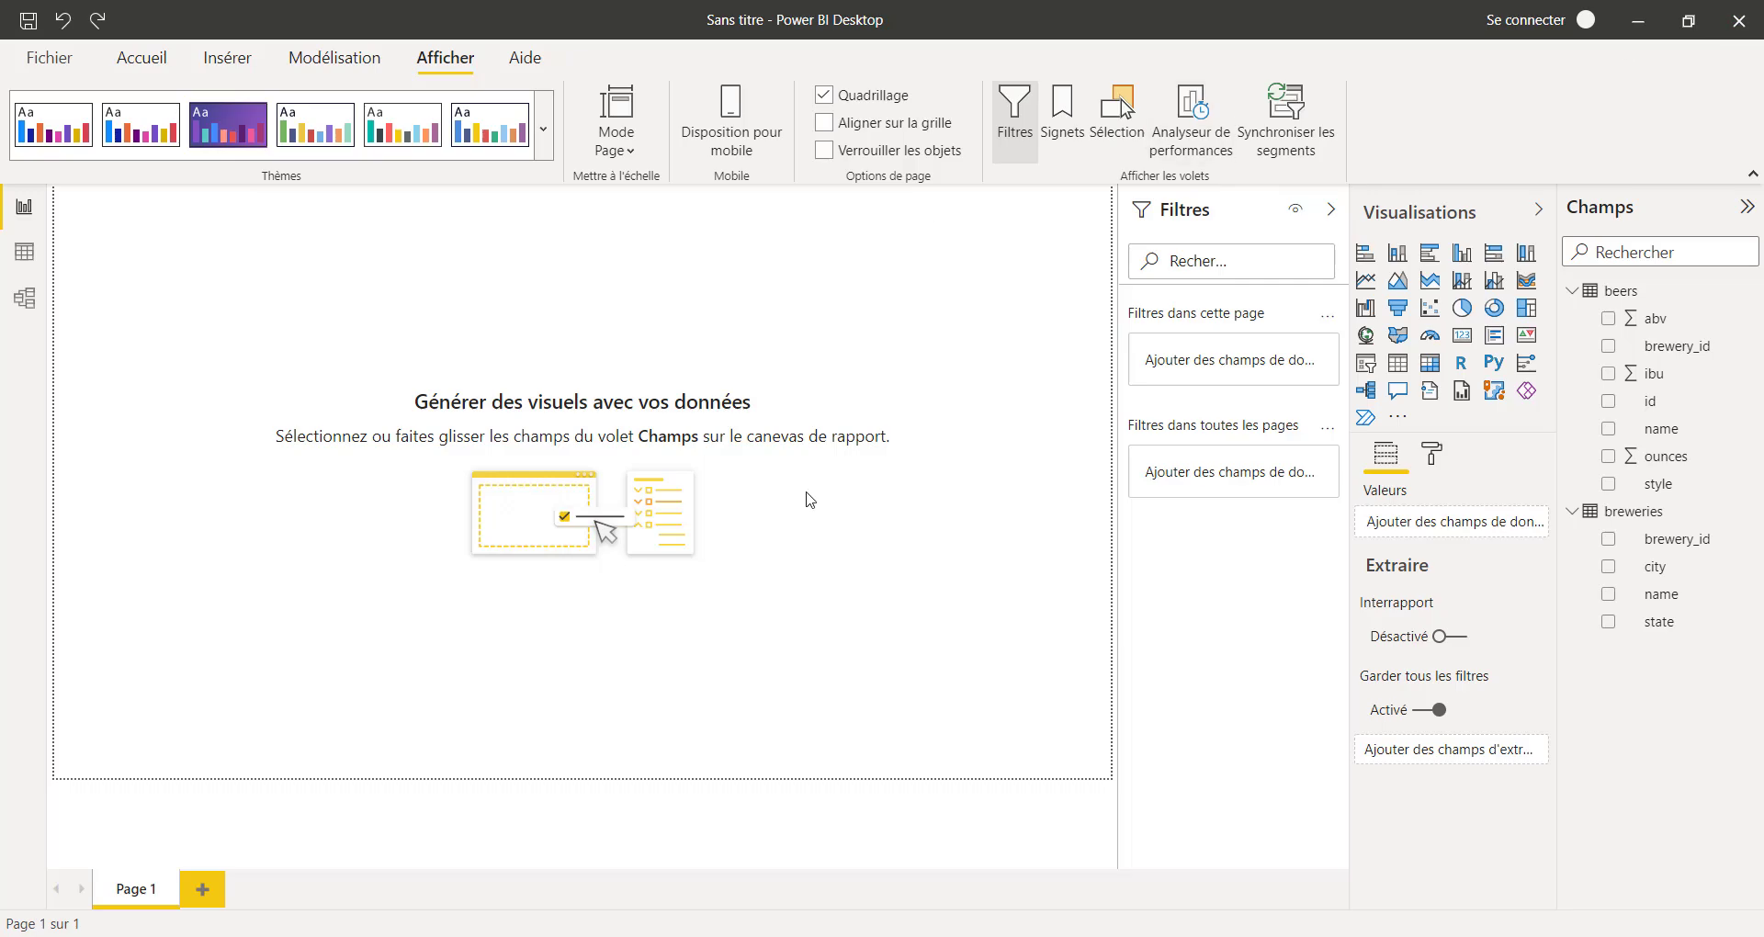
Insert a text box on Page 1 and resize it into a wide, short banner in the page's upper-left corner
click(142, 67)
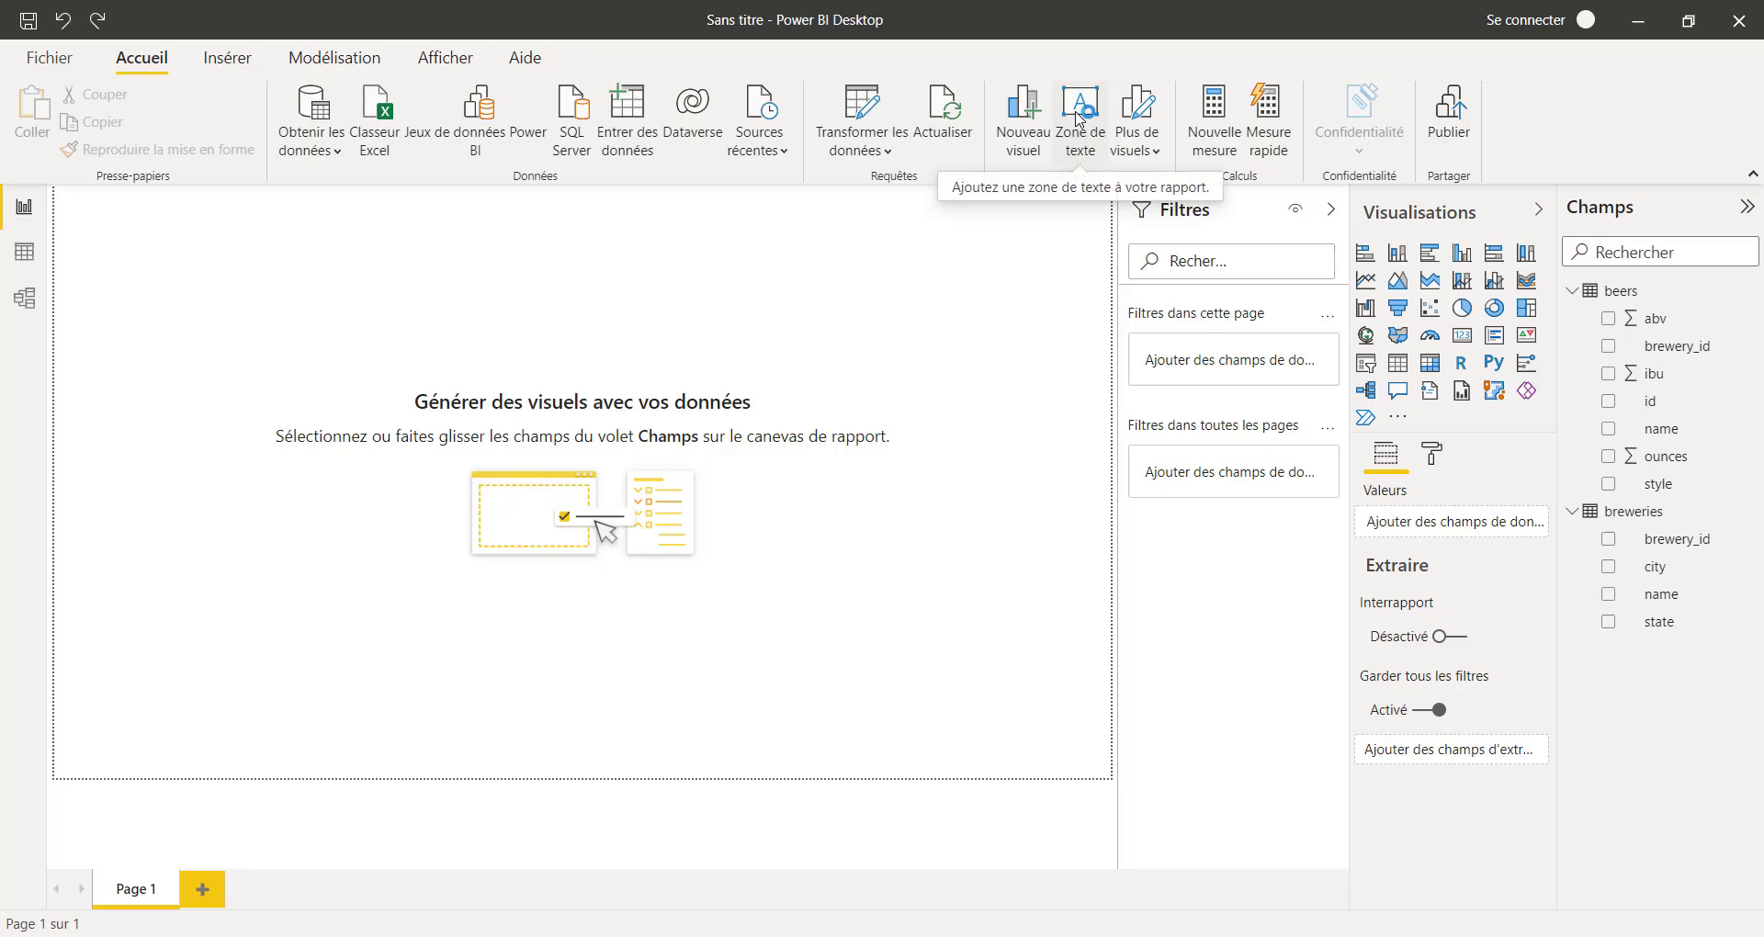
click(1081, 117)
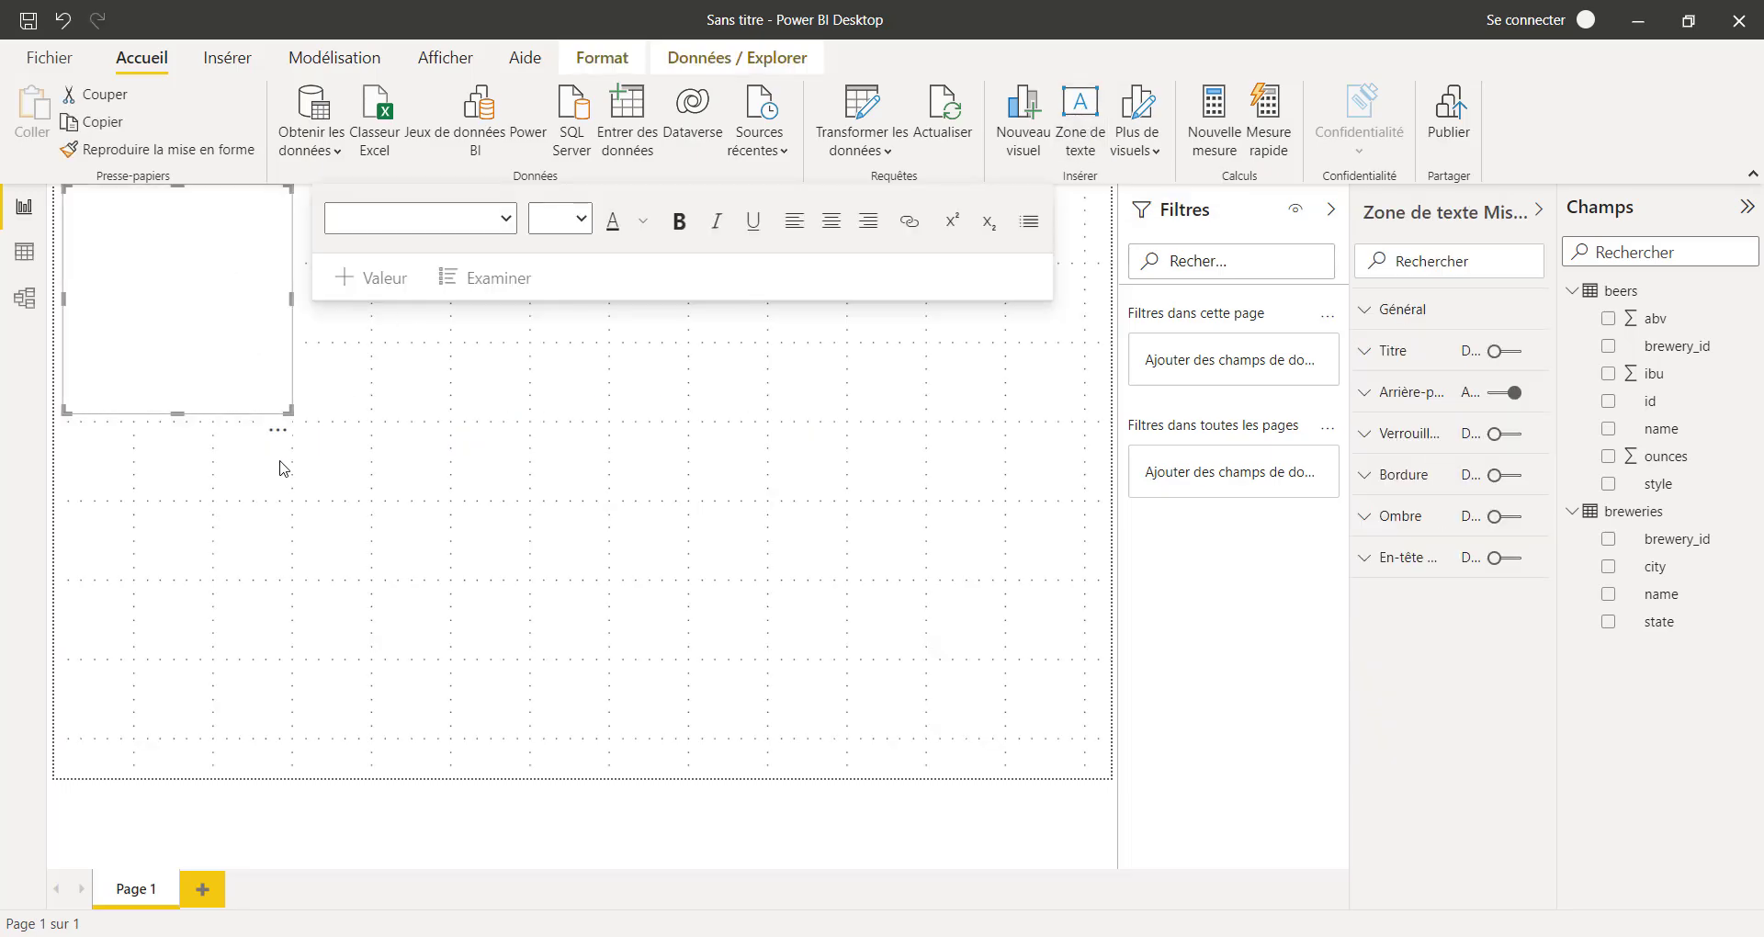
drag(290, 412, 448, 266)
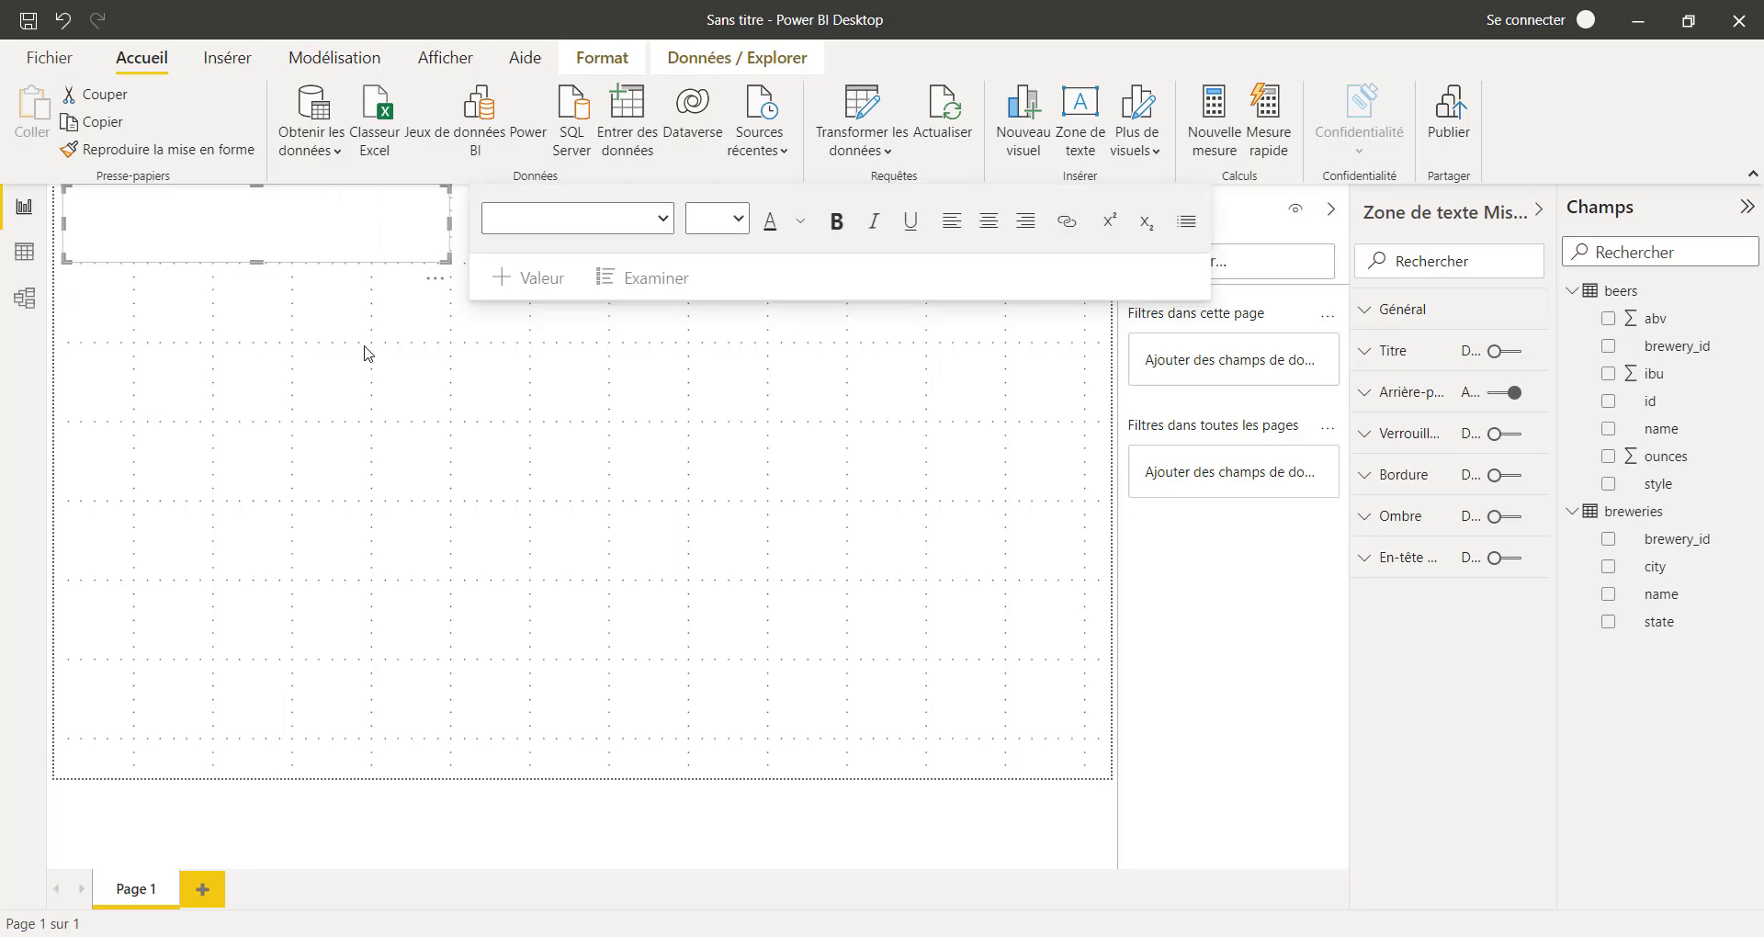
Enter the title "Bières artisanales et brasseries (USA - 2017)" in the text box
click(118, 224)
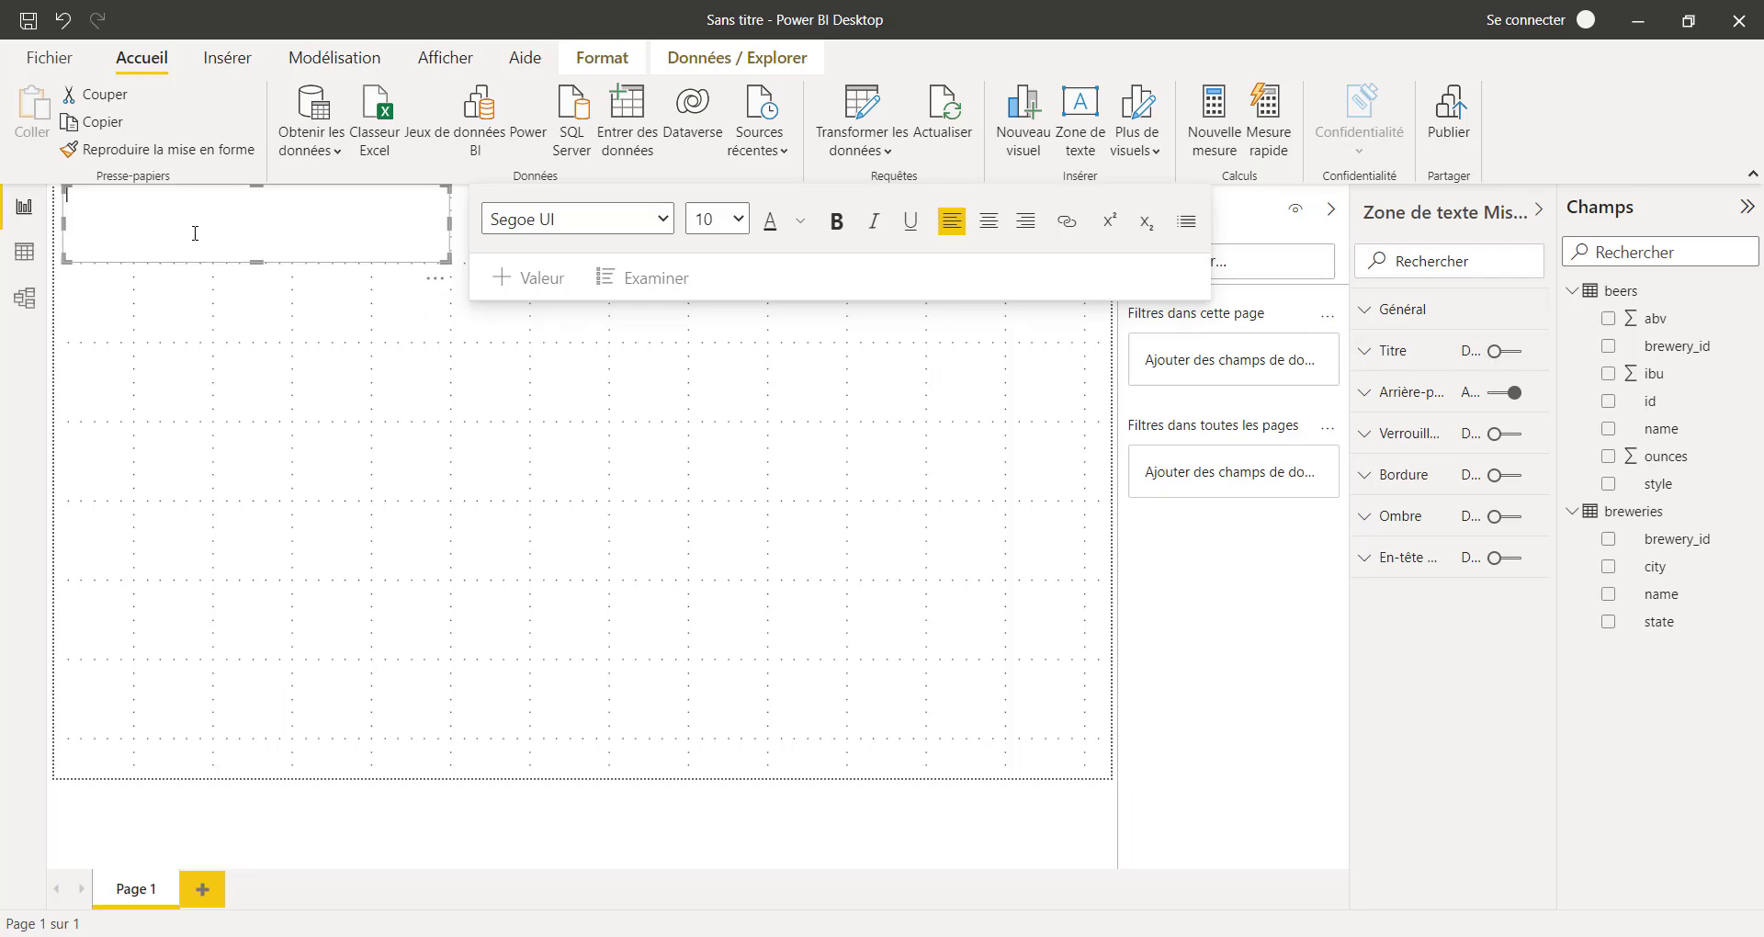
text(Bières artisanales et brasseries)
text((USA -)
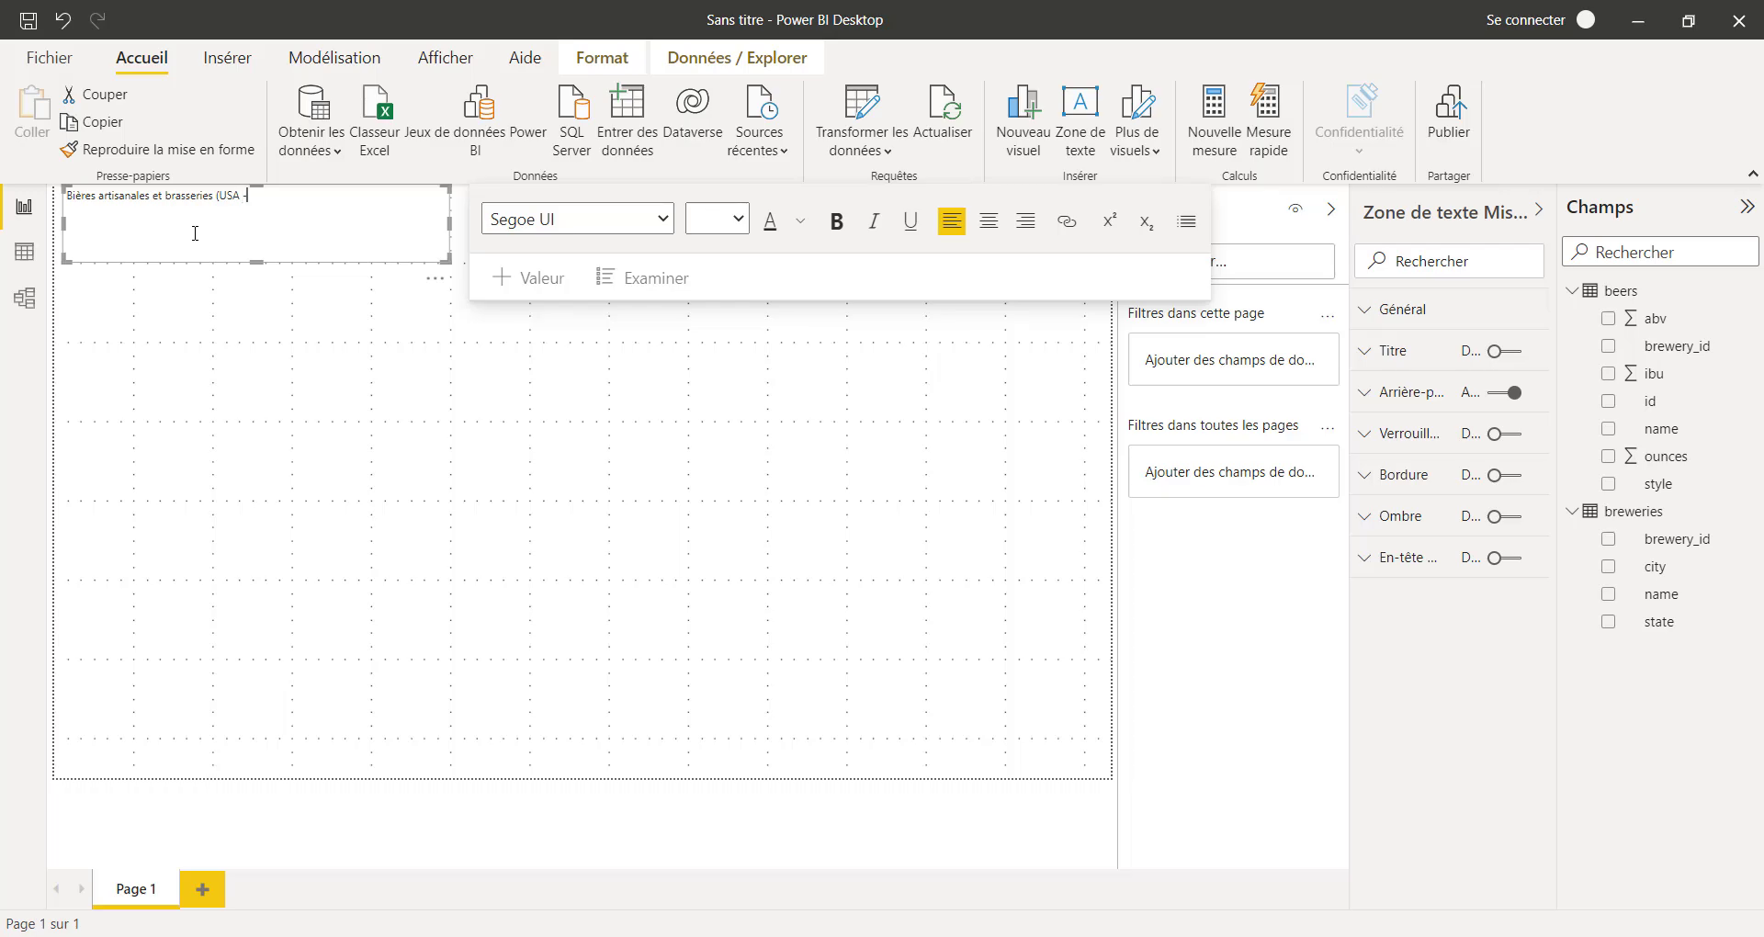
text( 2017)
Set the whole title text to font size 18 in Arial
drag(277, 196, 67, 199)
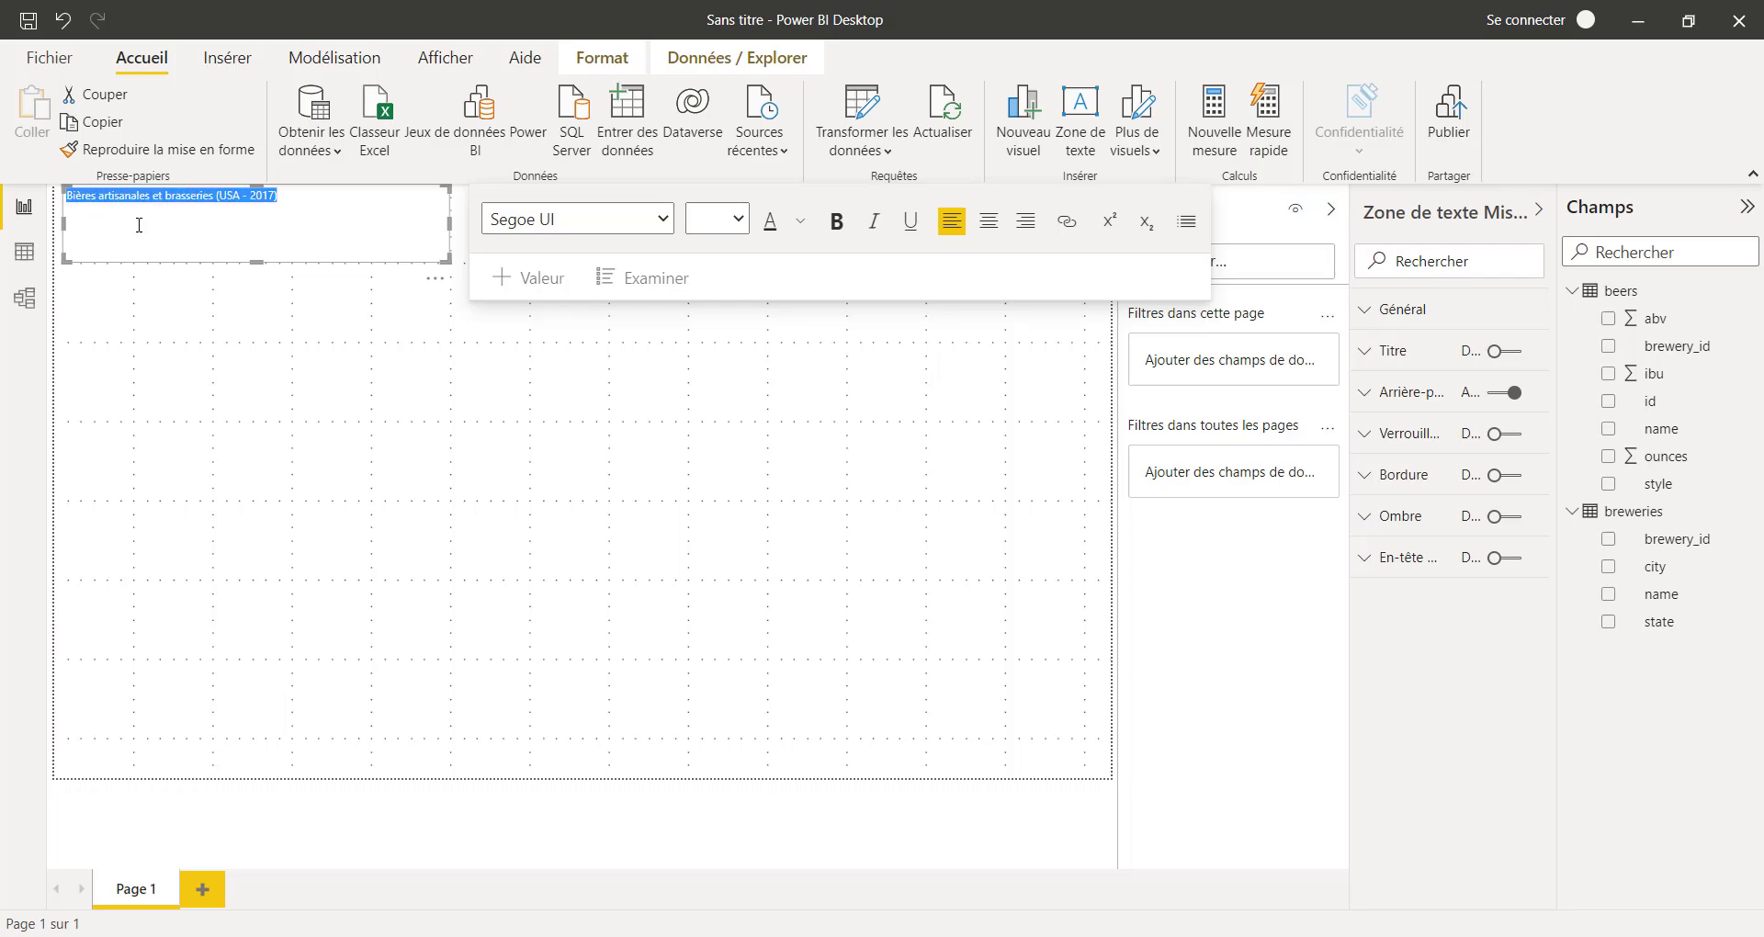
click(738, 219)
click(712, 472)
click(739, 221)
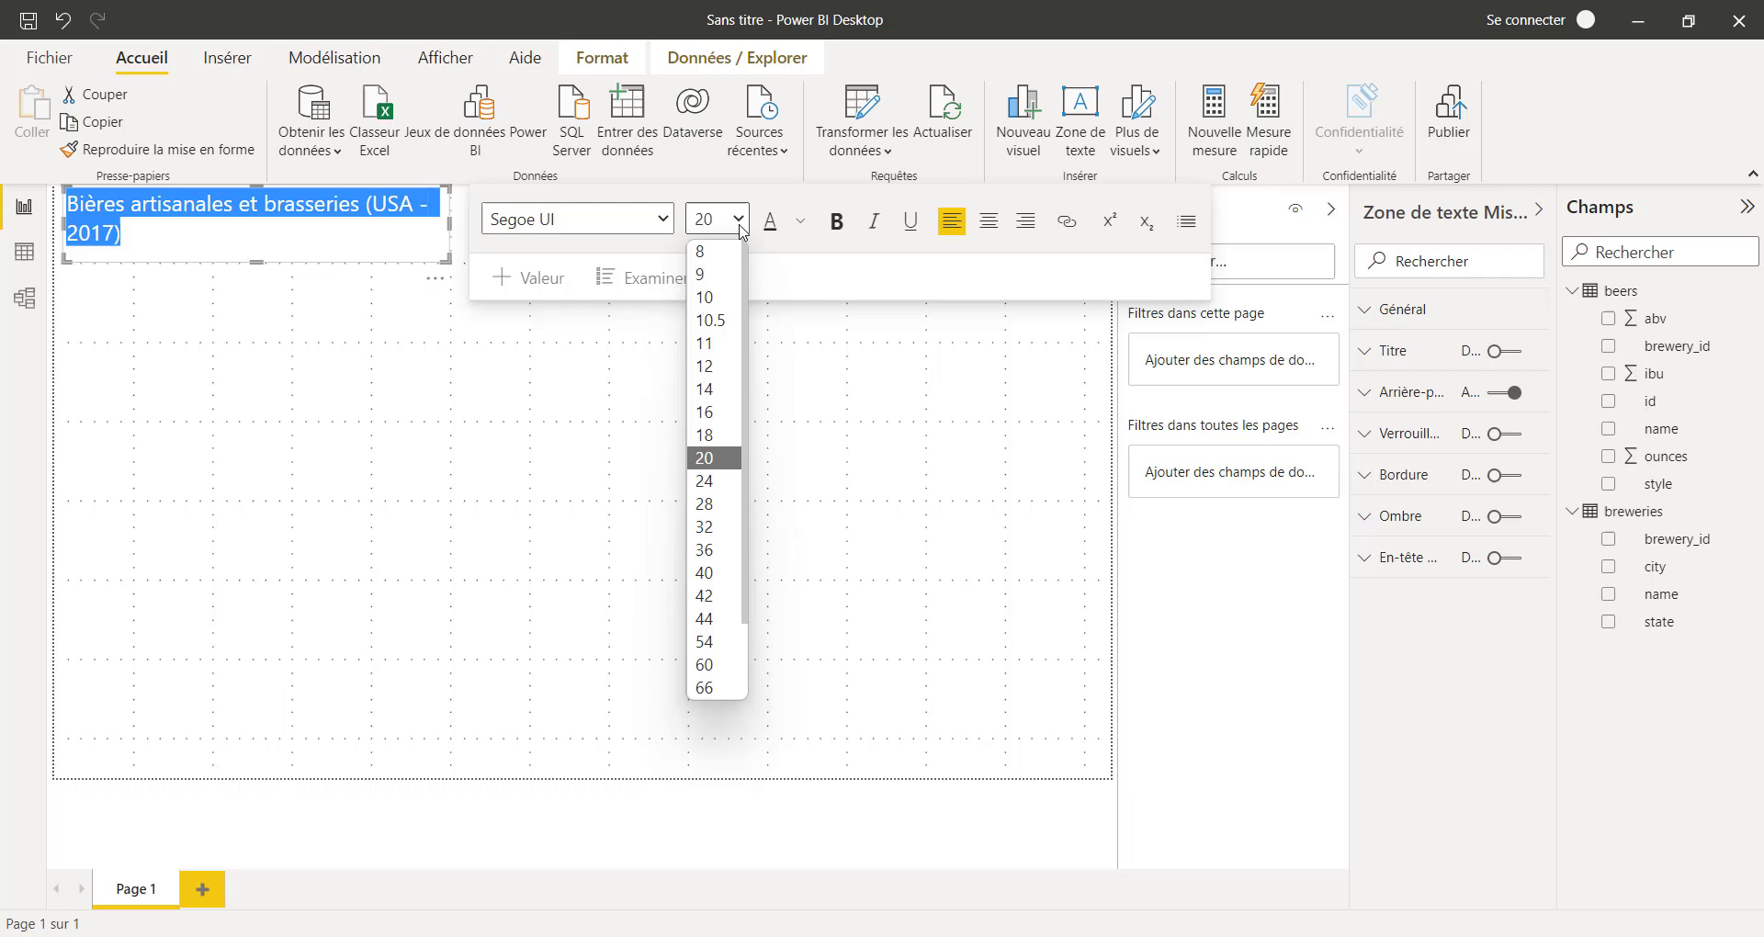
click(707, 435)
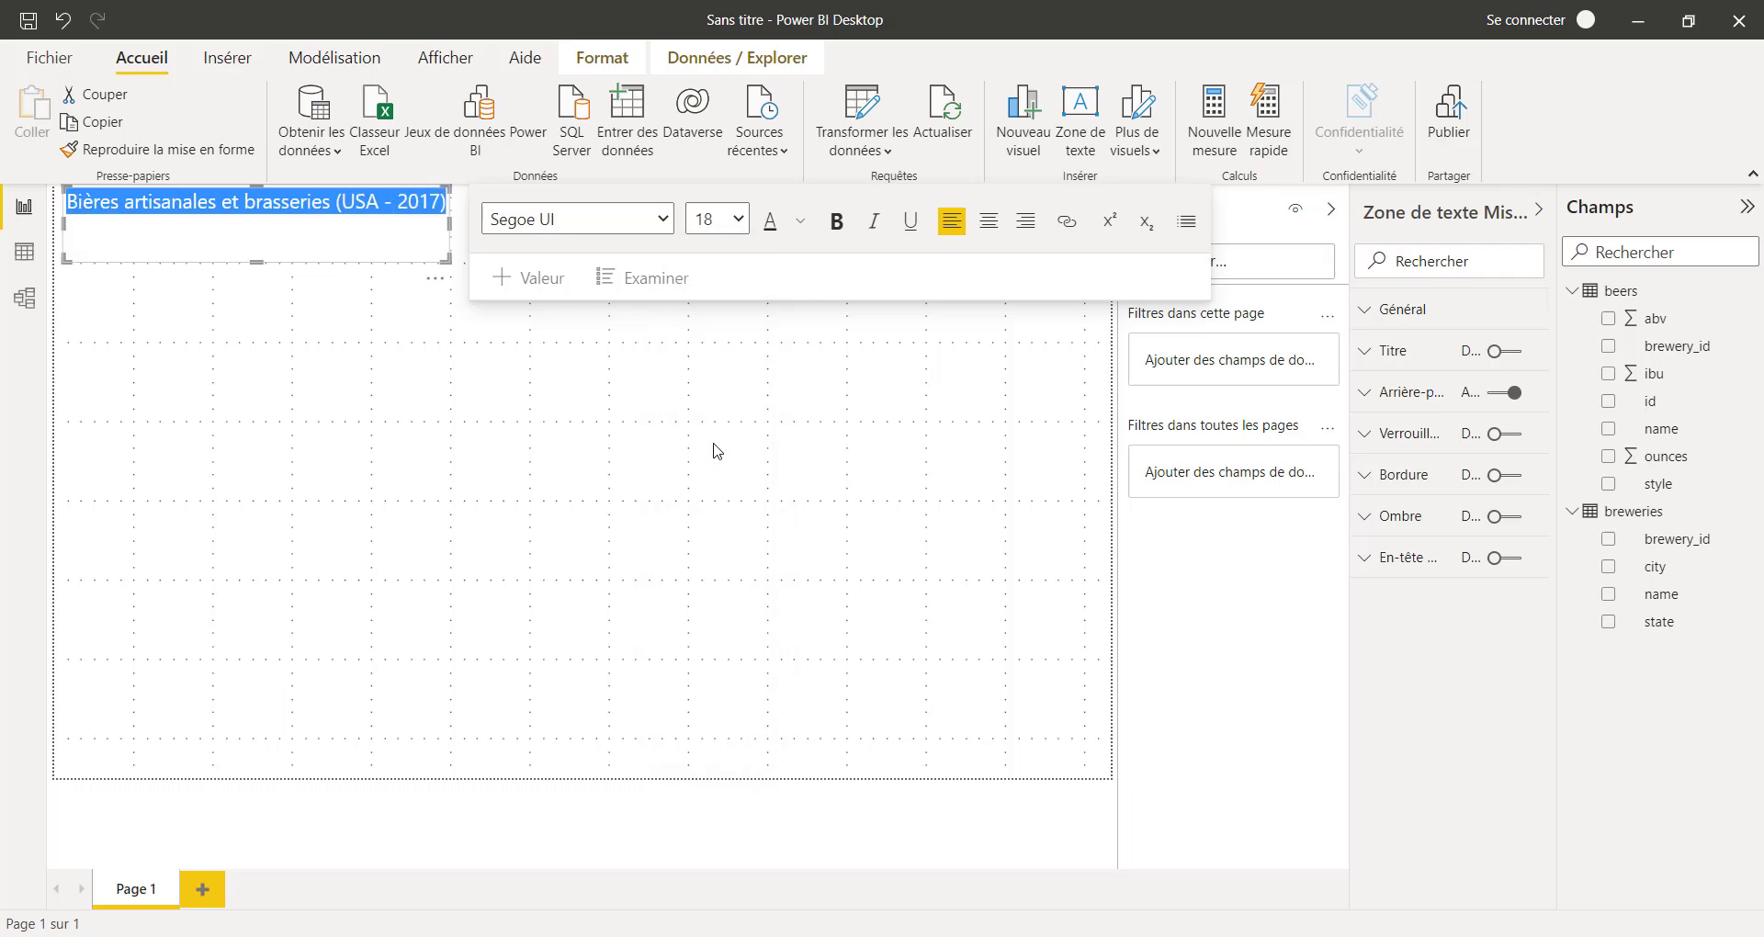
click(663, 221)
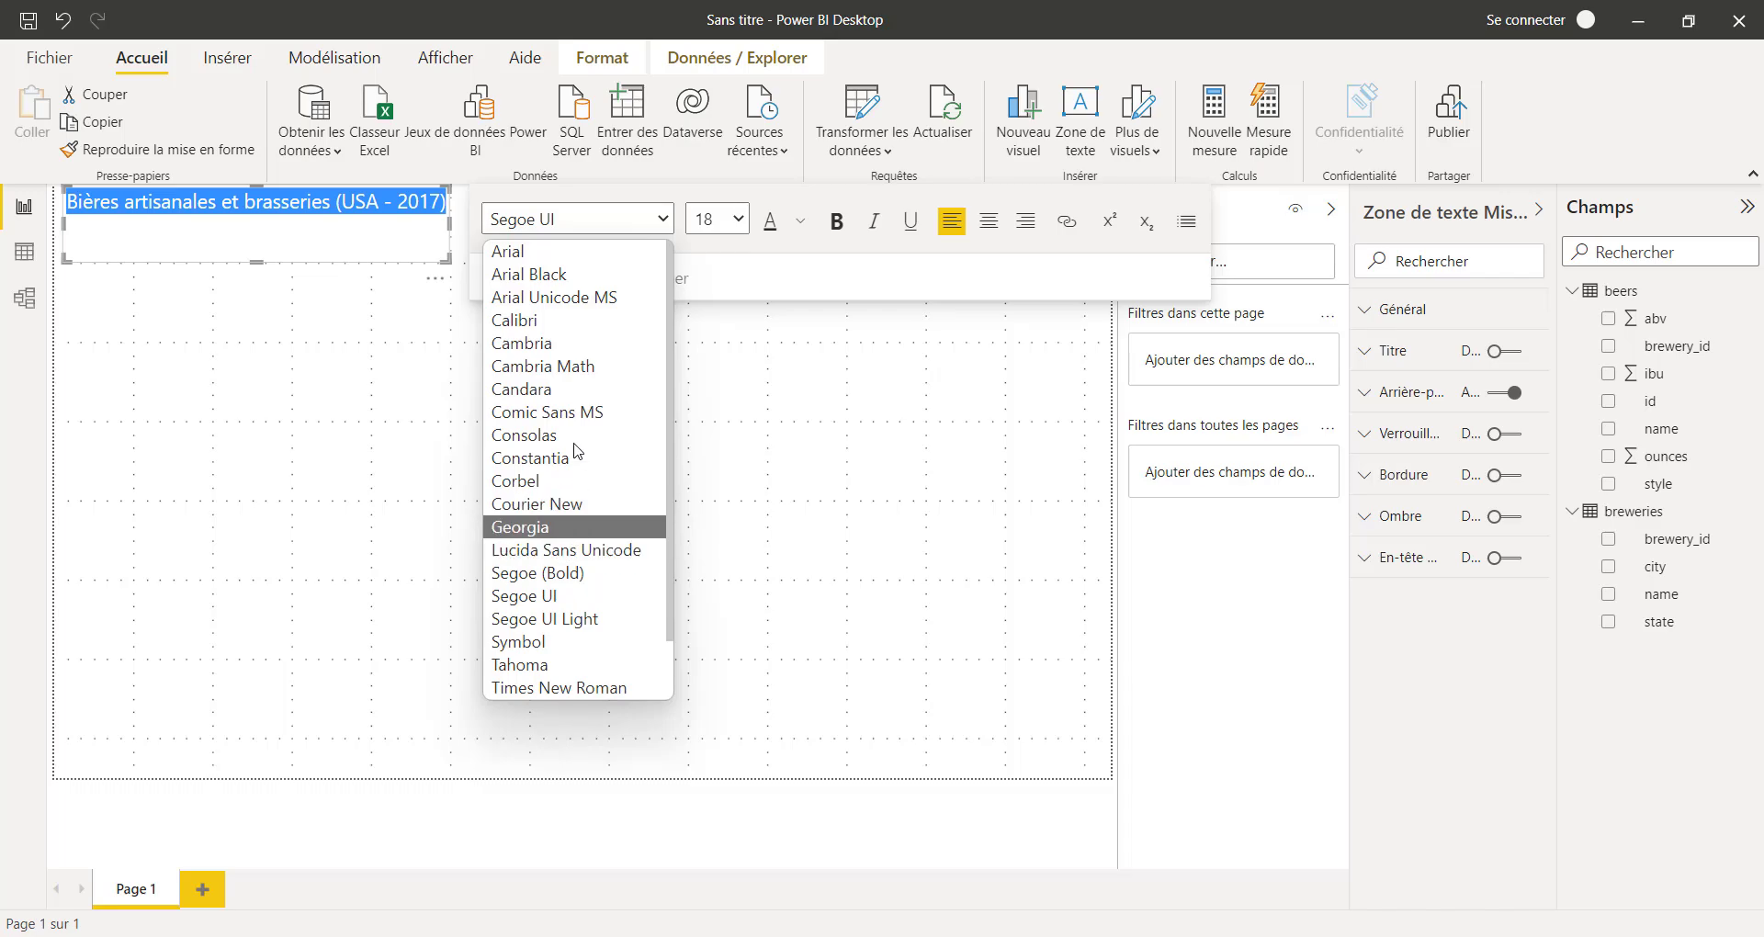
click(546, 254)
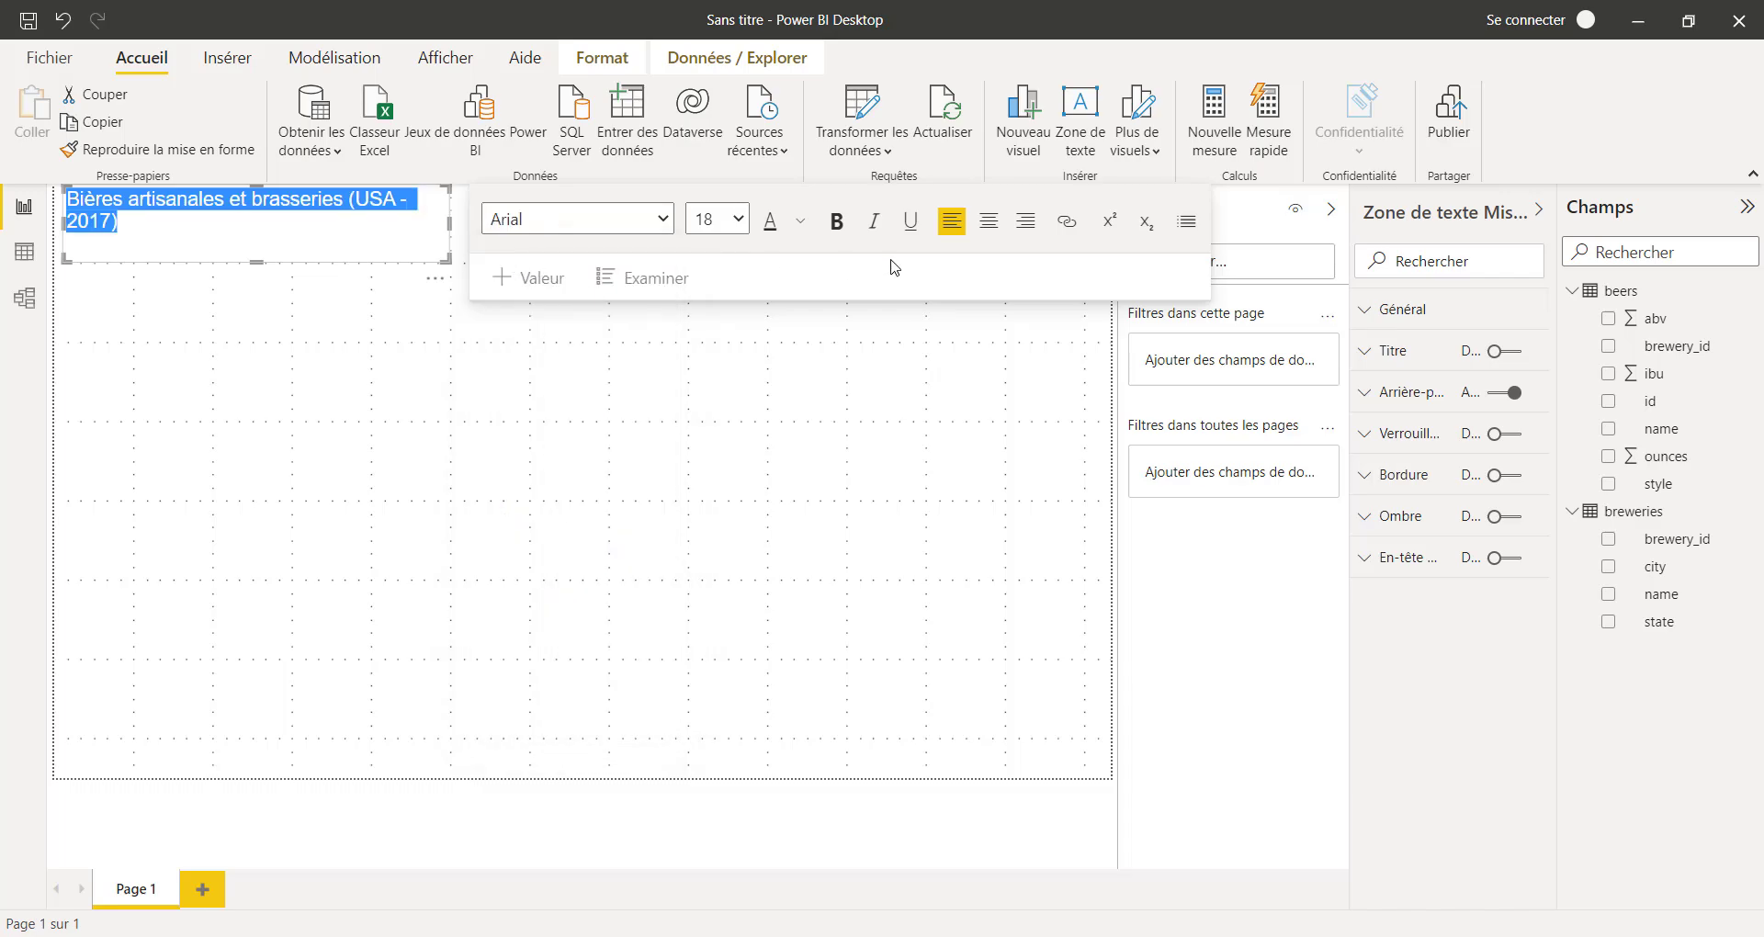
Make the title bold and centred, and reduce its font size to 16 so it fits on one line
click(843, 225)
click(986, 229)
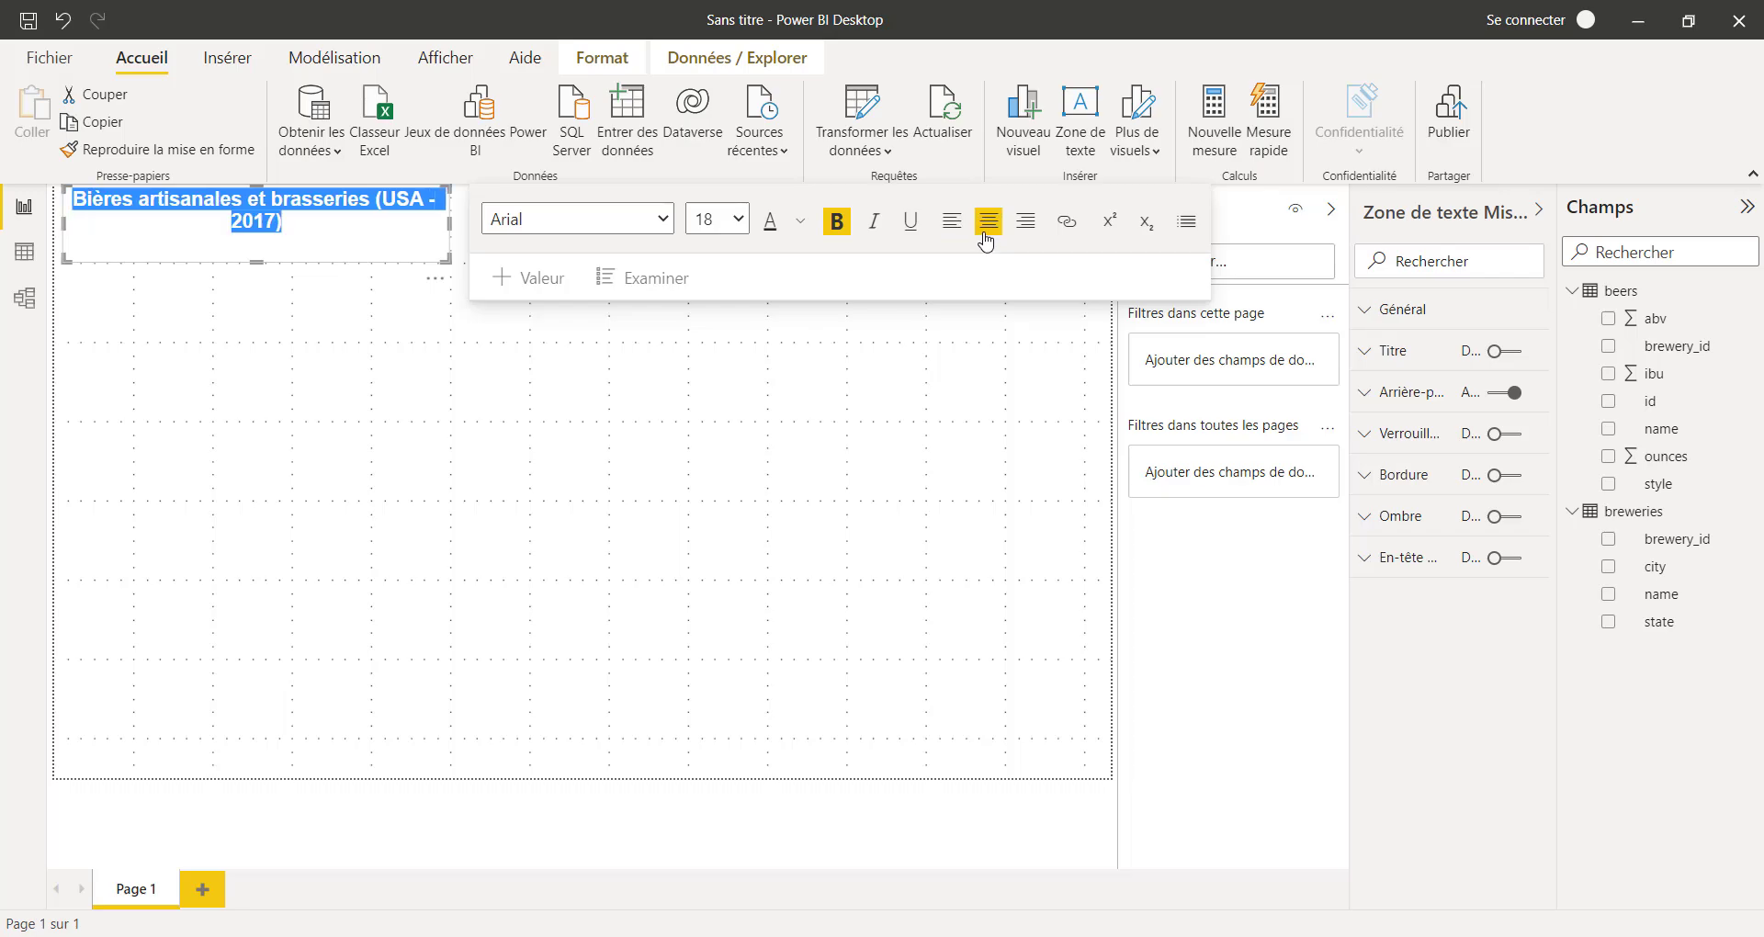
click(736, 220)
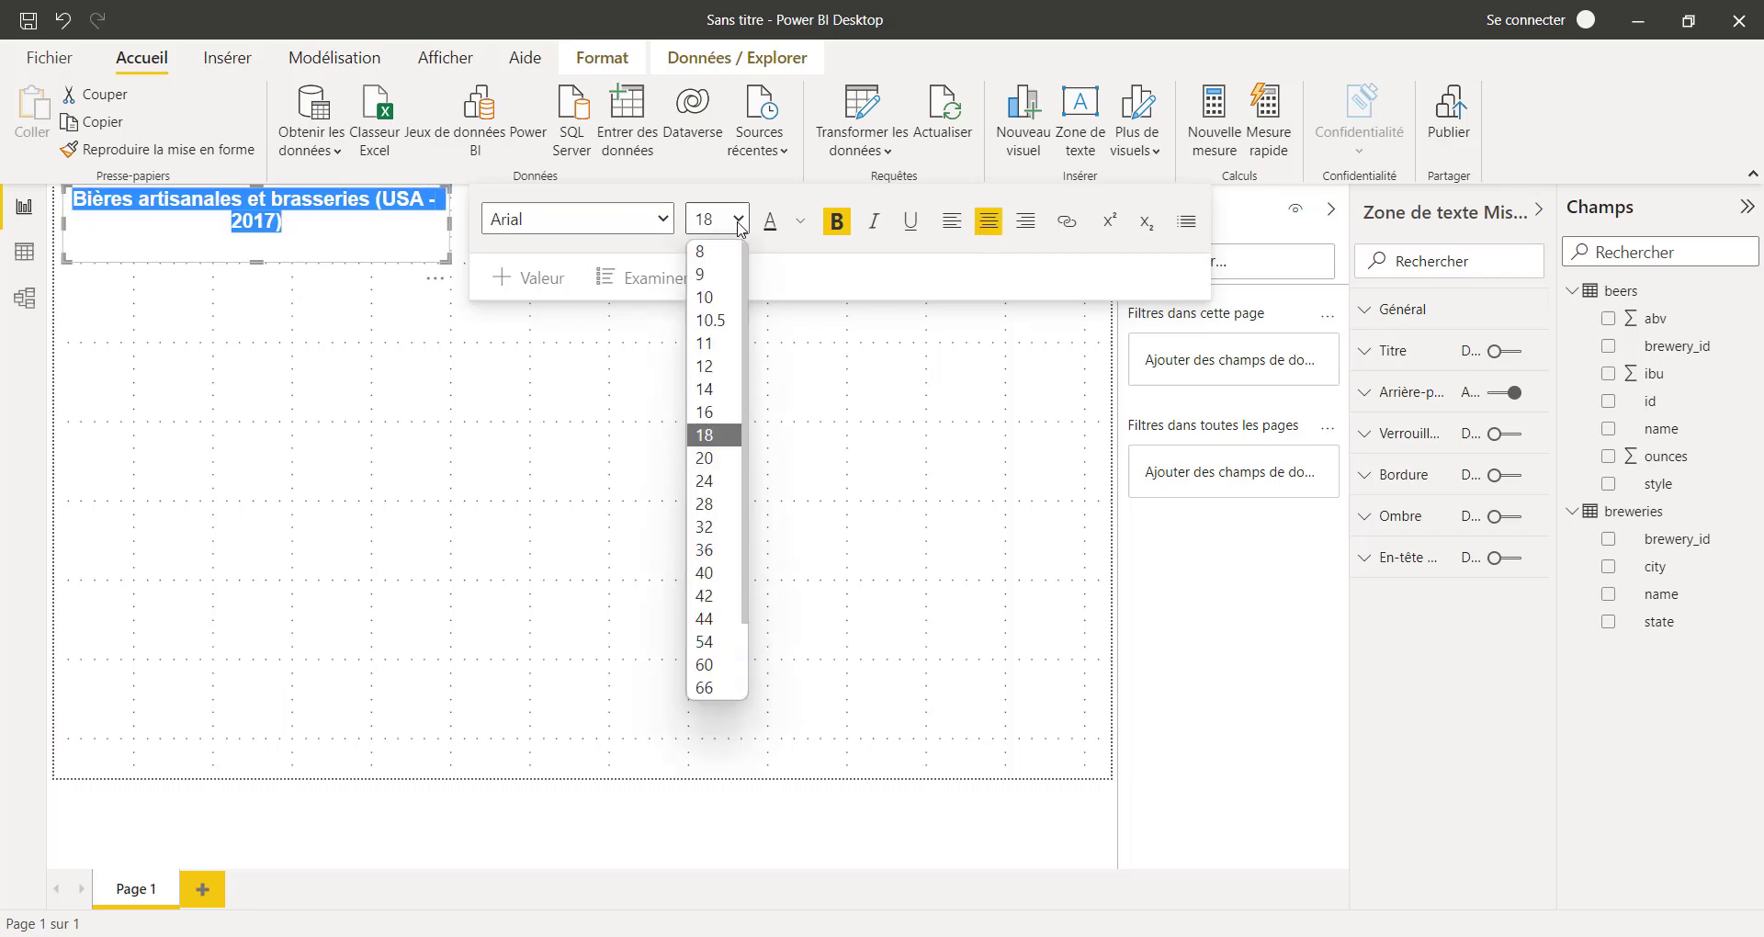
click(711, 415)
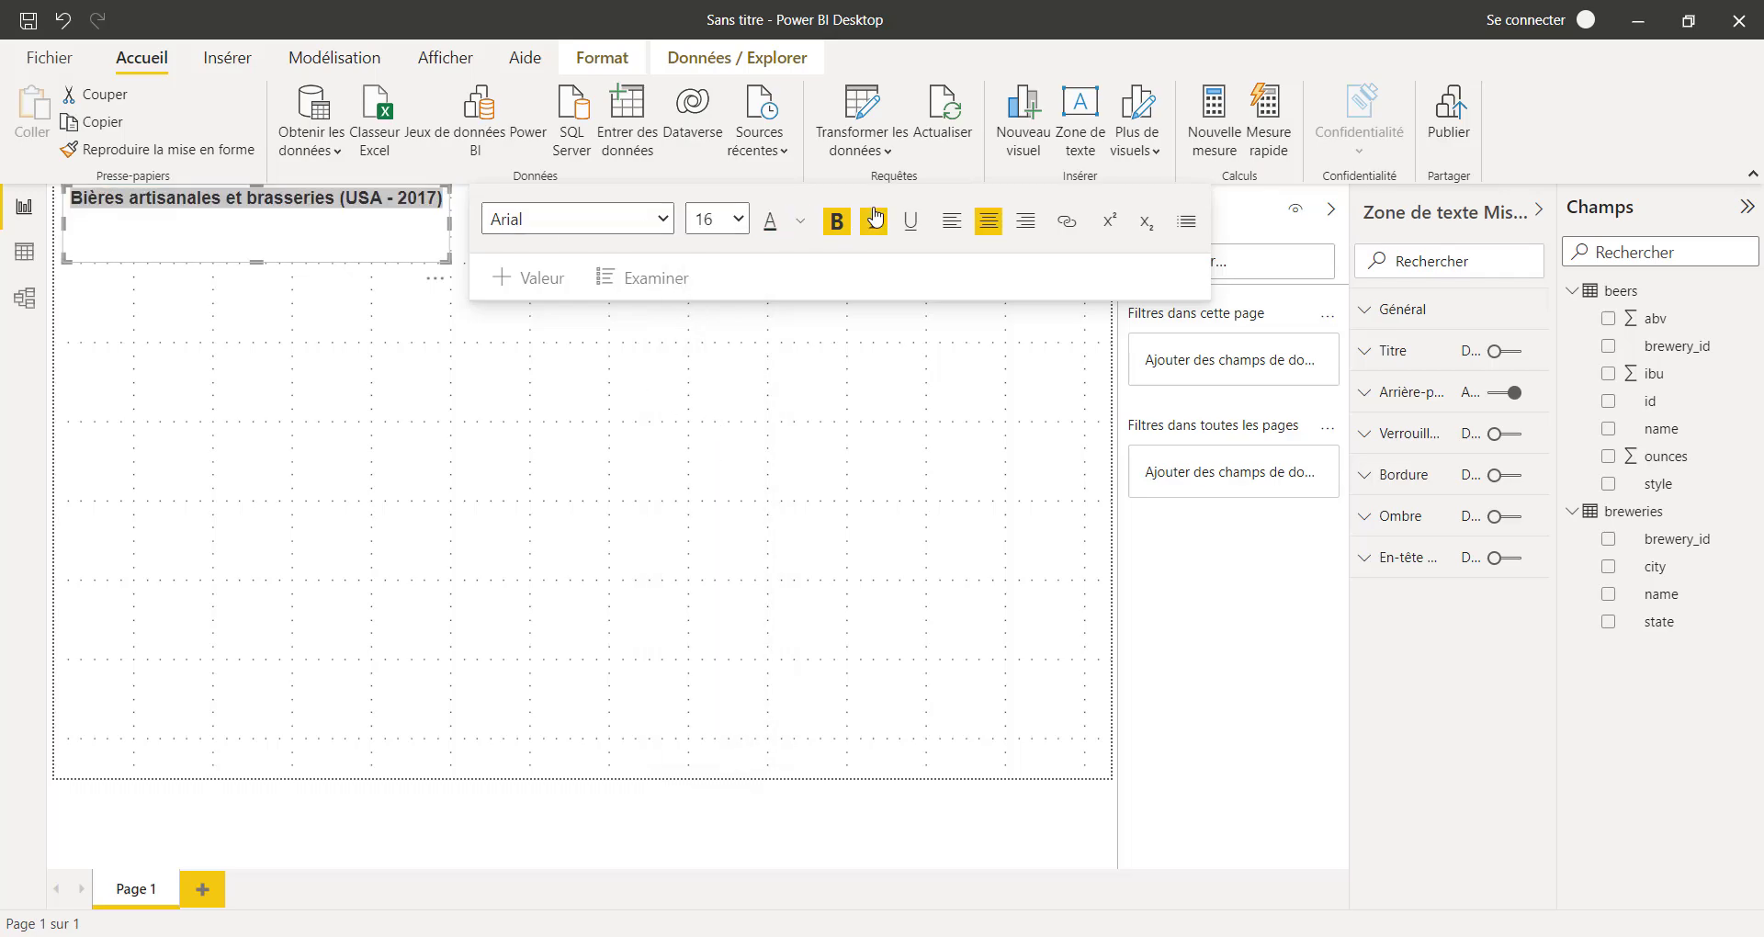
Colour the title dark blue and shorten the text box to the height of its single line
click(800, 221)
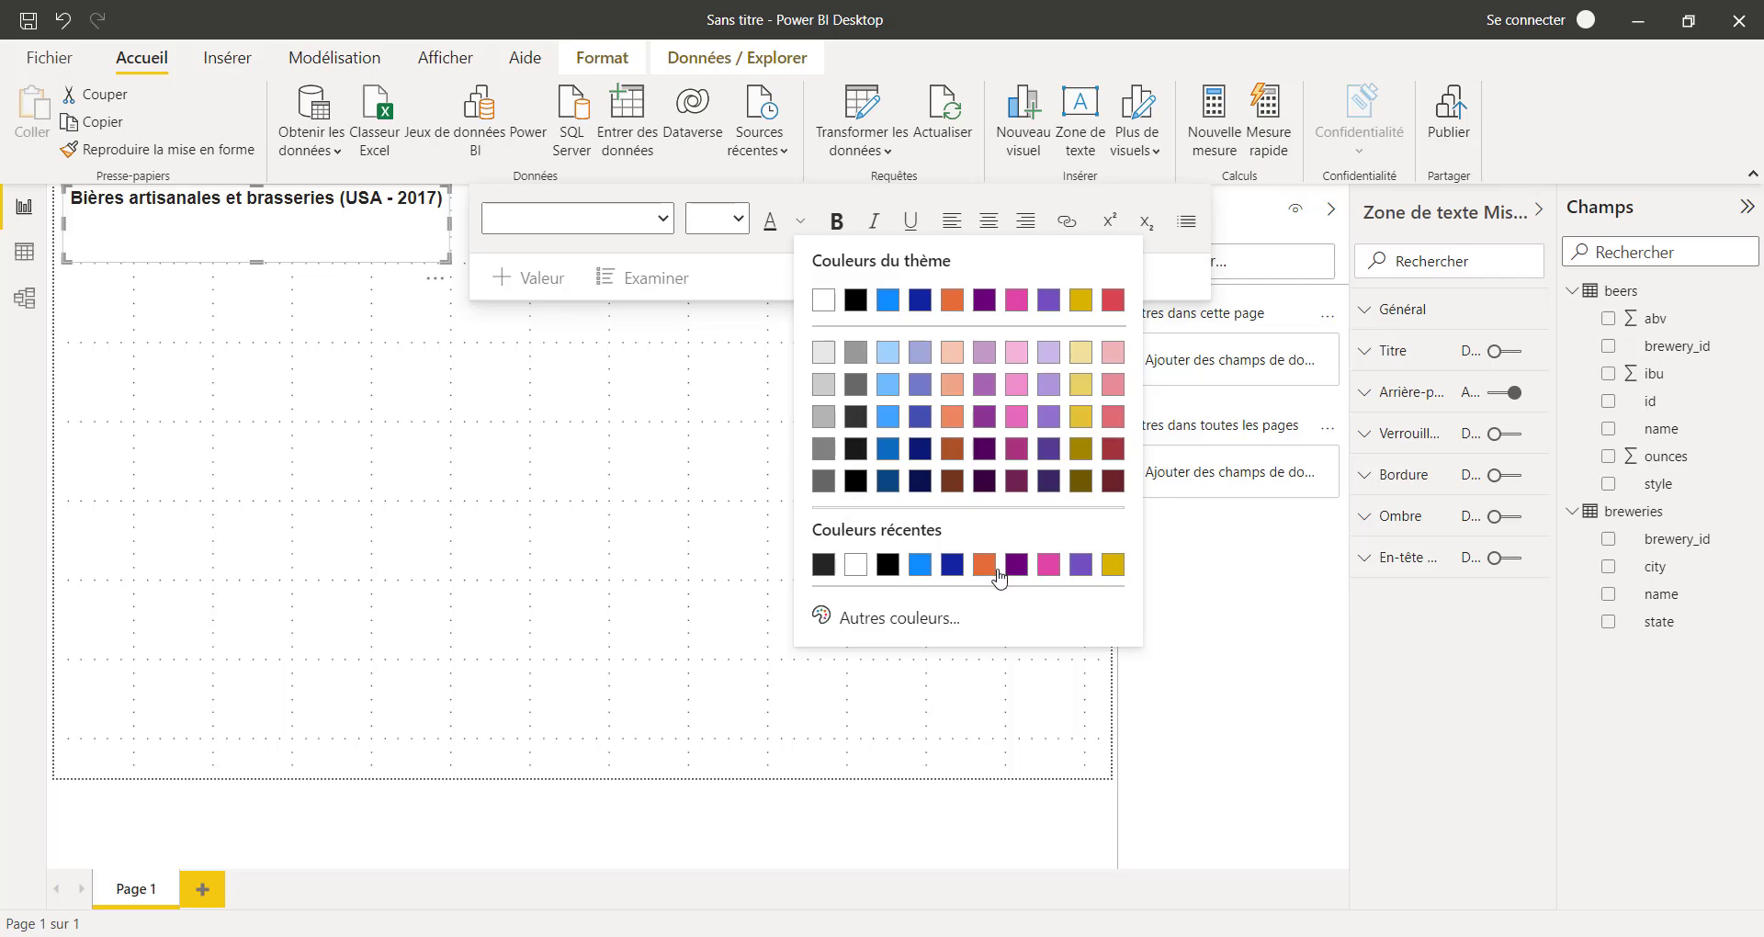
click(920, 481)
drag(263, 261, 267, 228)
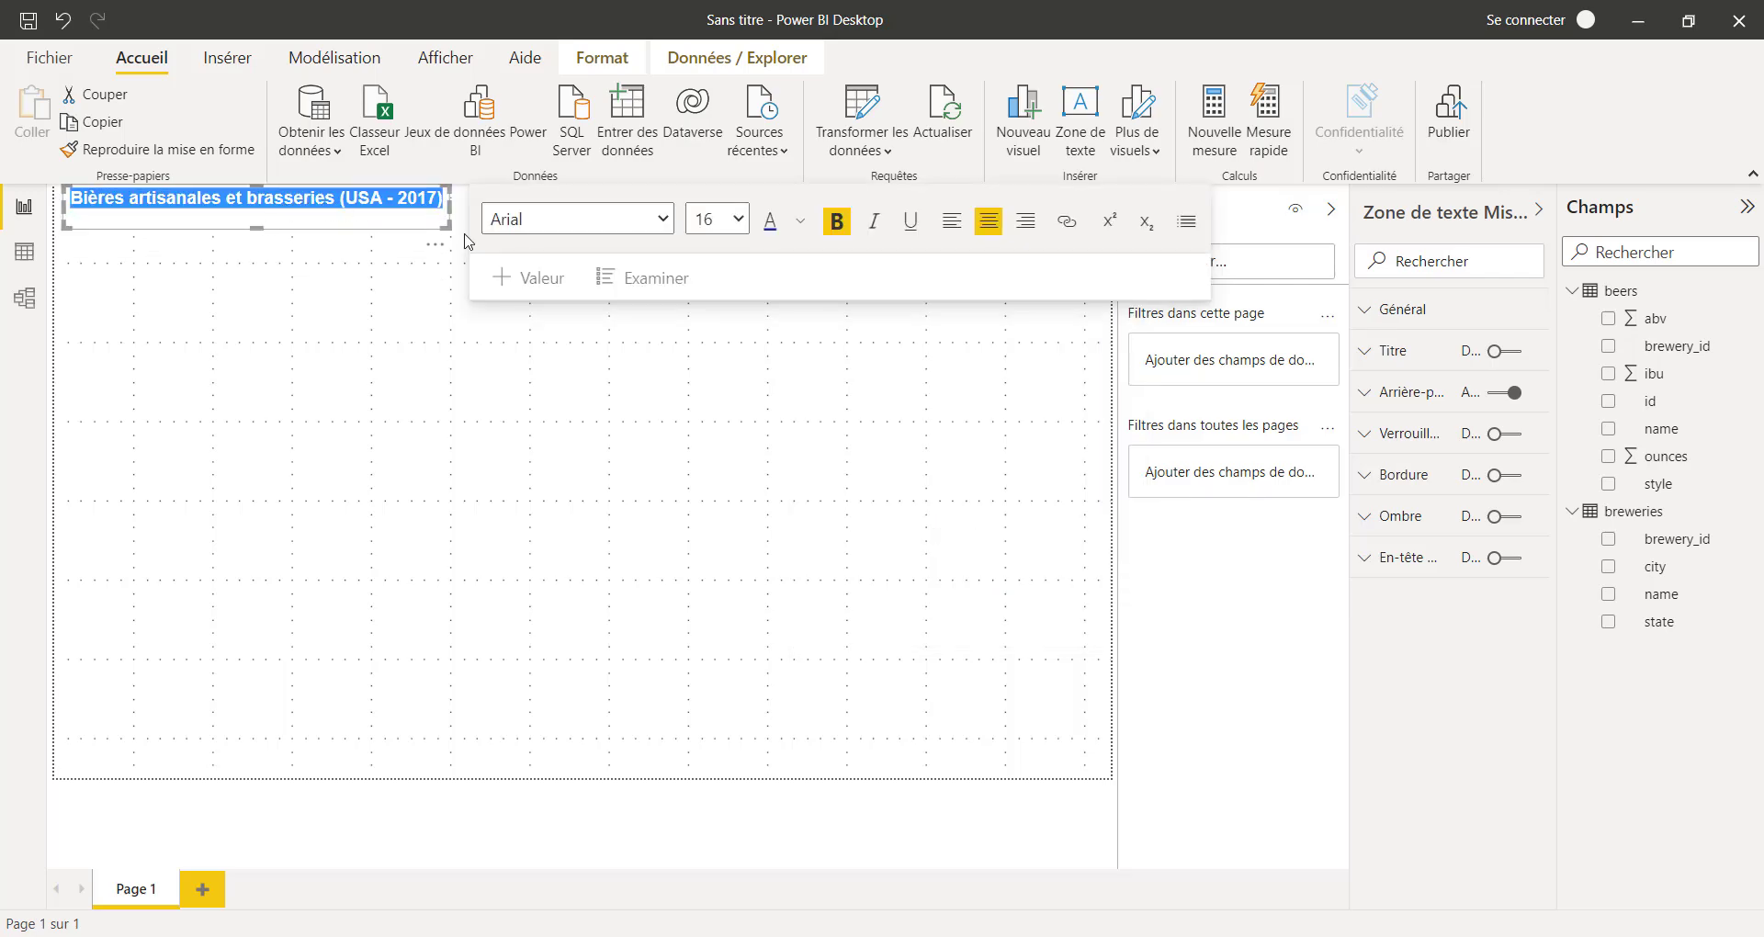
click(399, 202)
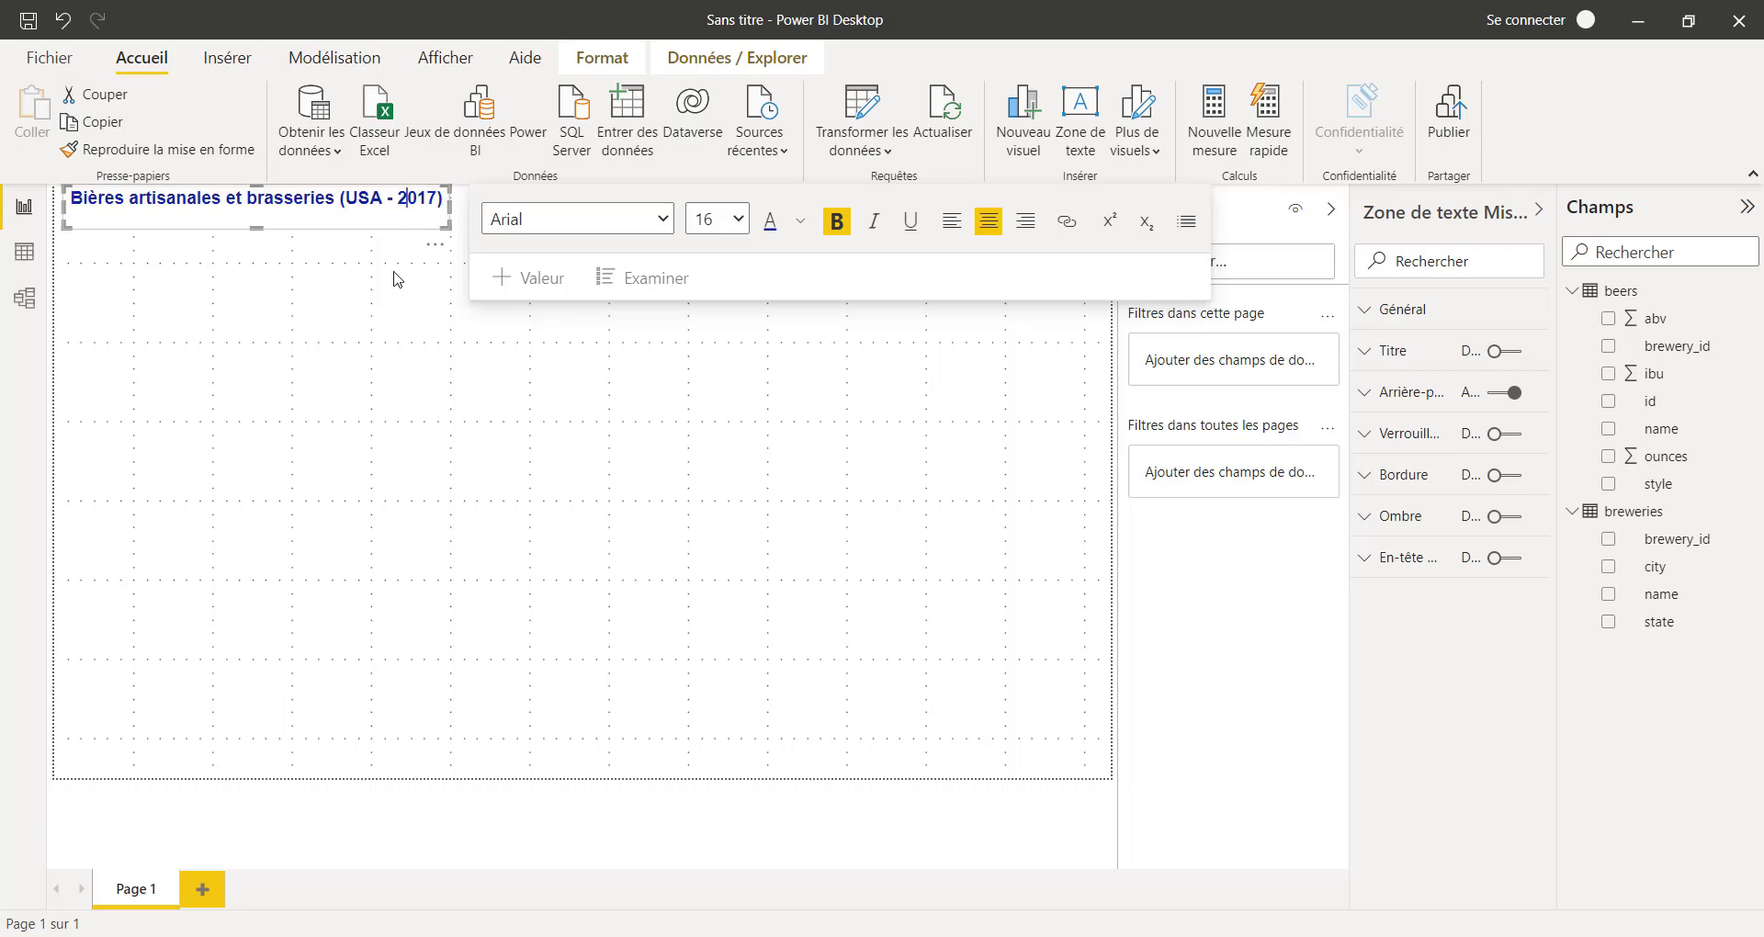
Move the title text box slightly lower on the report page
click(397, 280)
click(330, 213)
drag(438, 248, 438, 268)
click(314, 320)
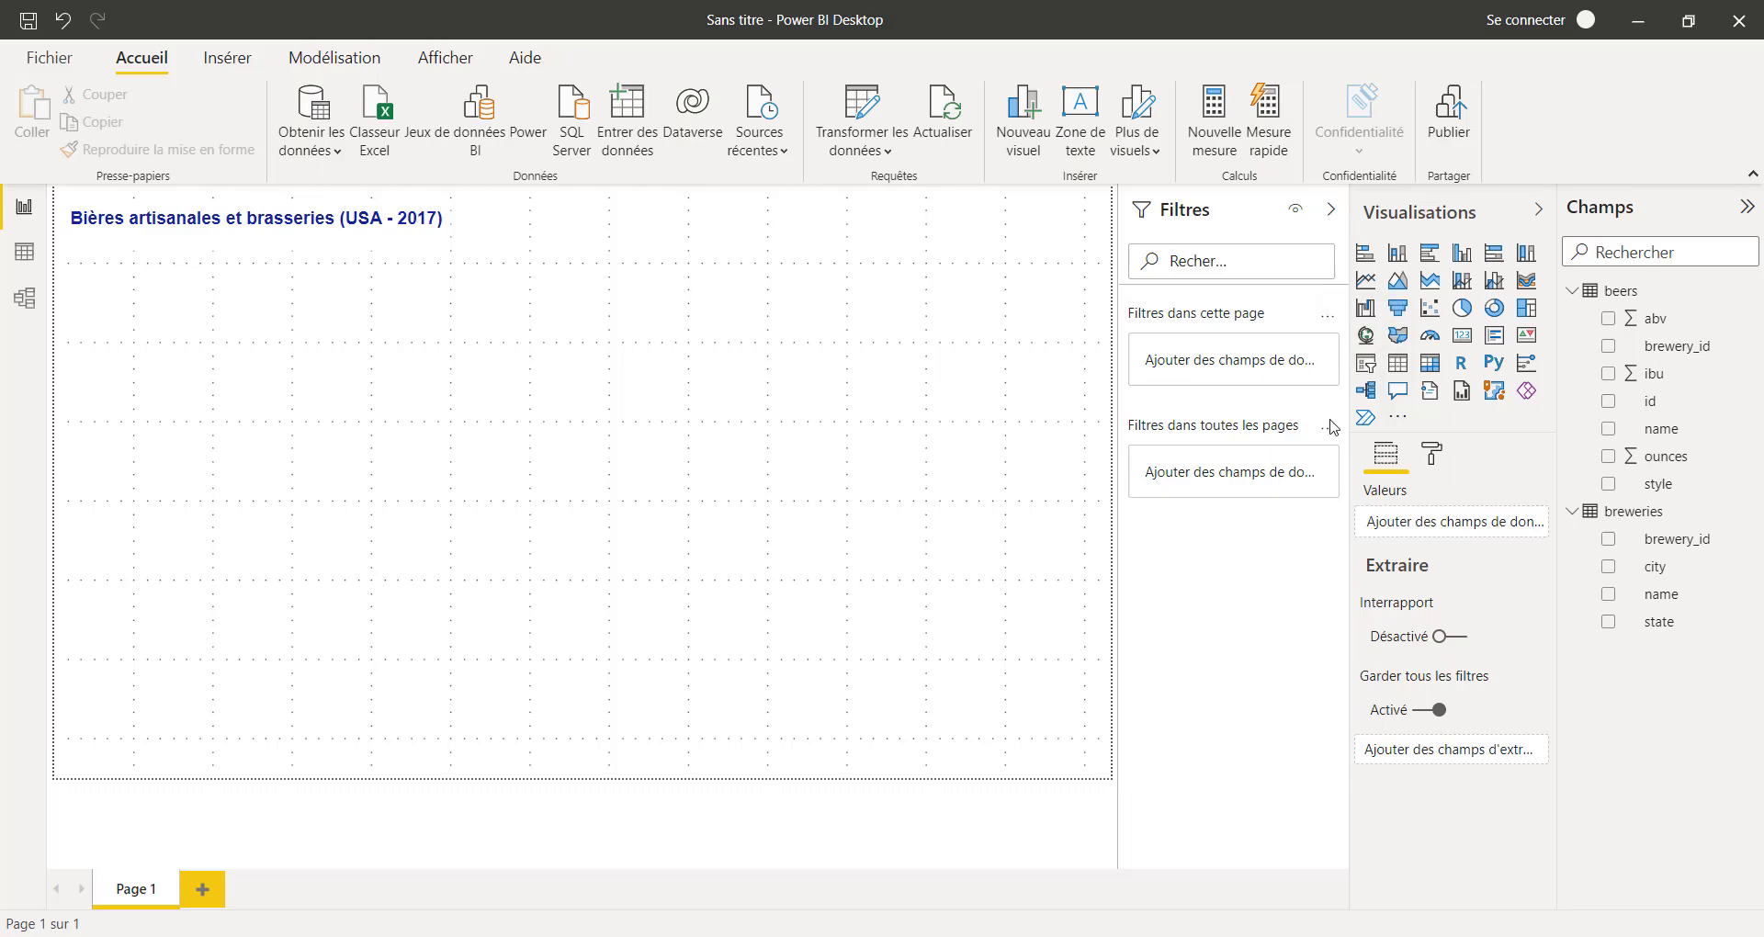
Add a slicer for the beers abv field, sized to a small box in the same row just after the title
click(1366, 362)
drag(372, 431, 766, 277)
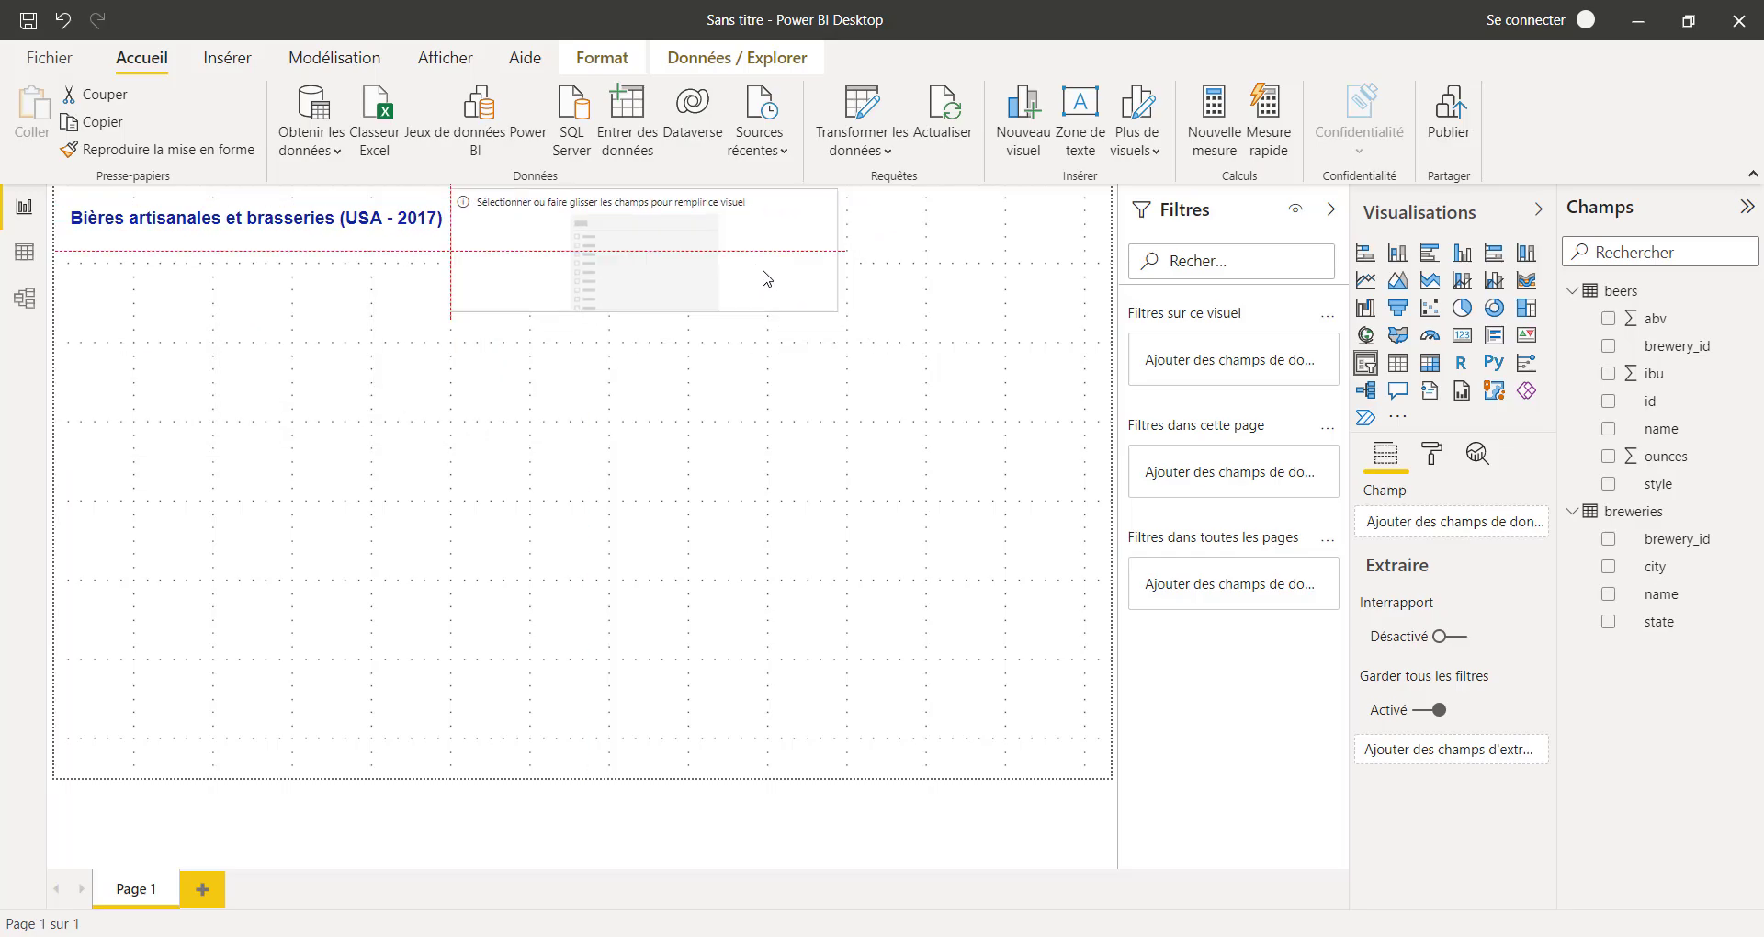
drag(652, 313, 648, 253)
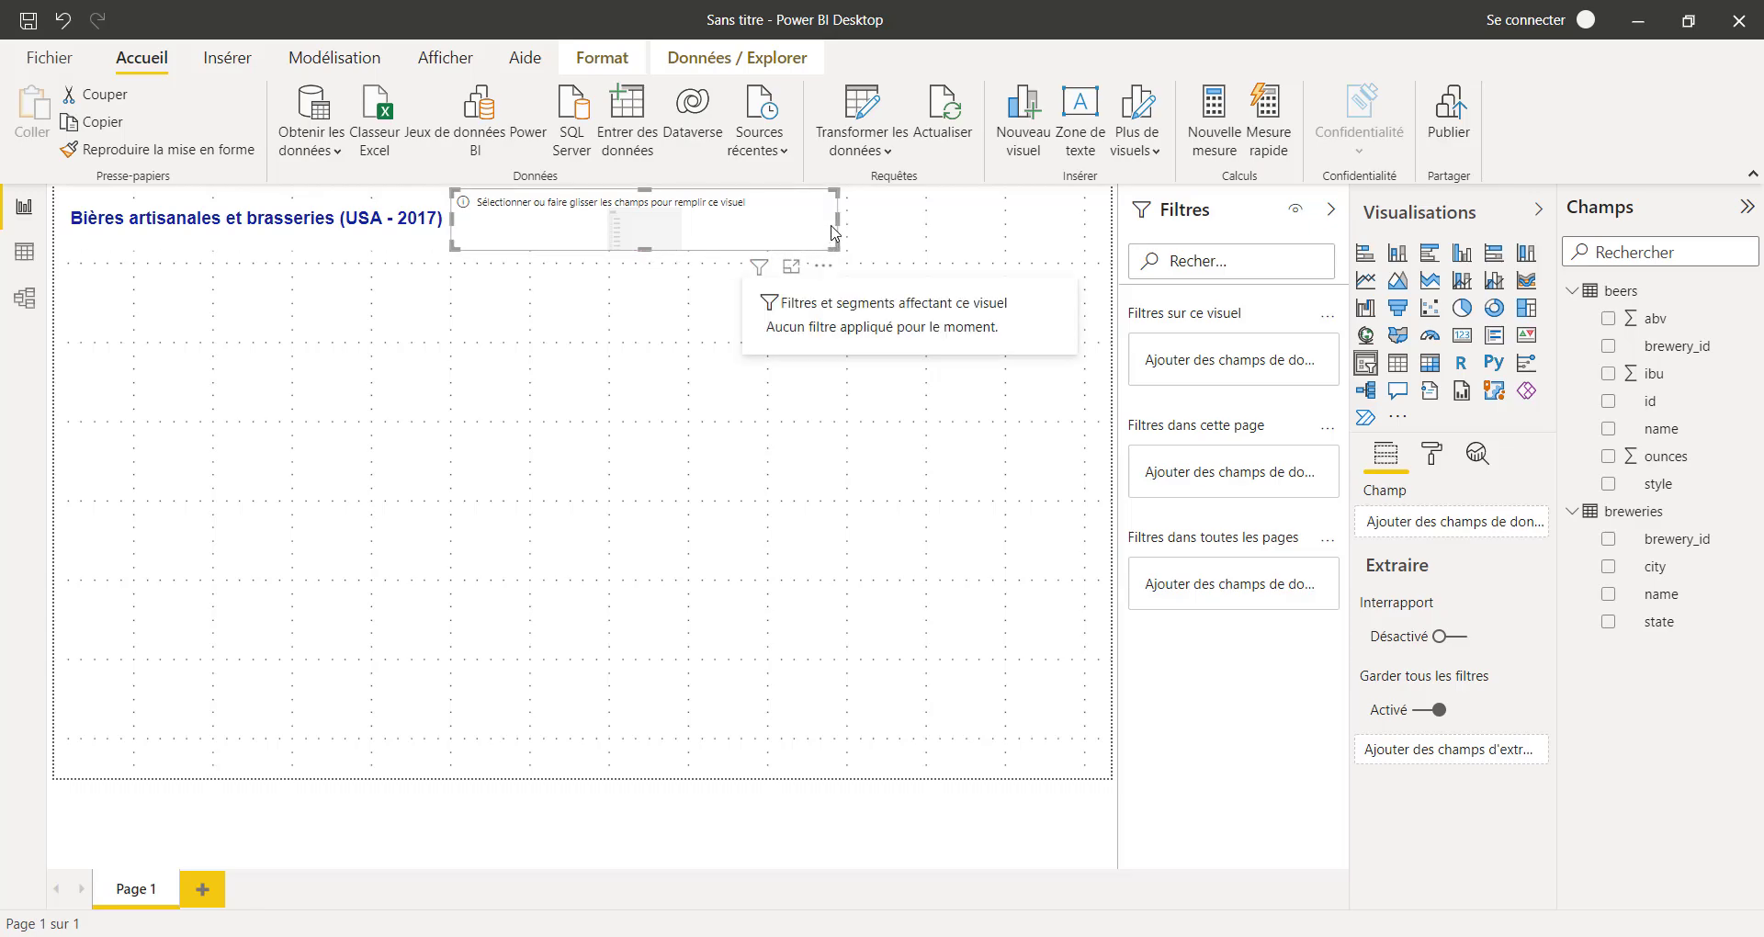
drag(839, 222, 617, 240)
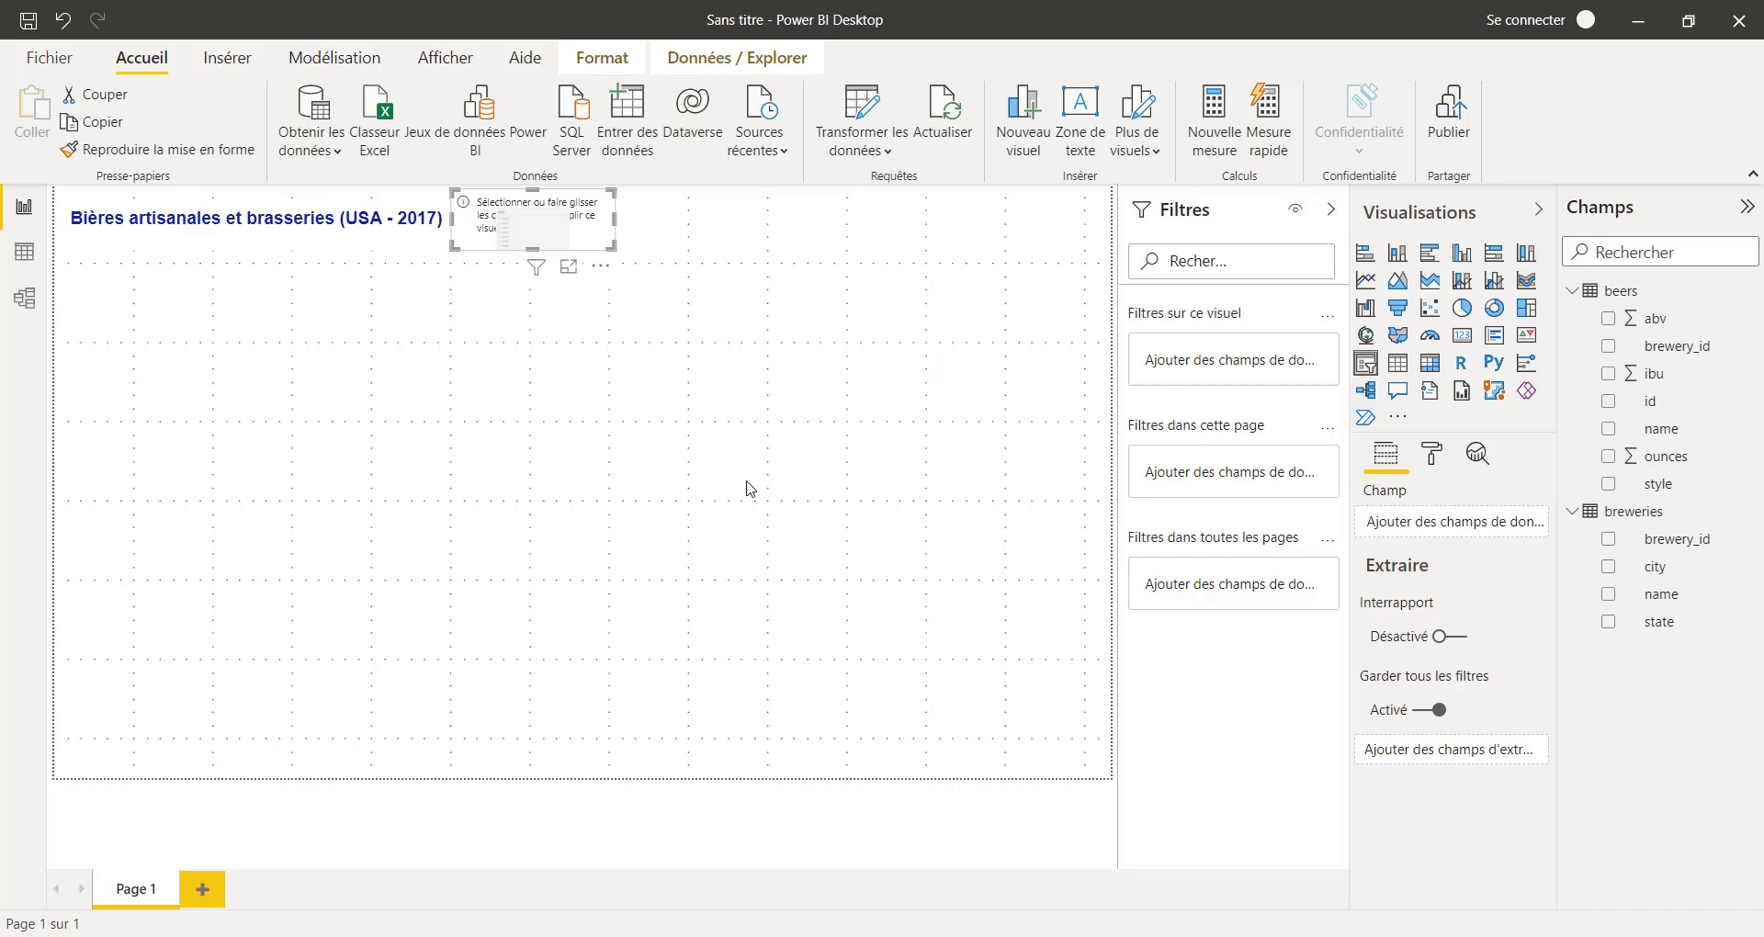
click(1608, 319)
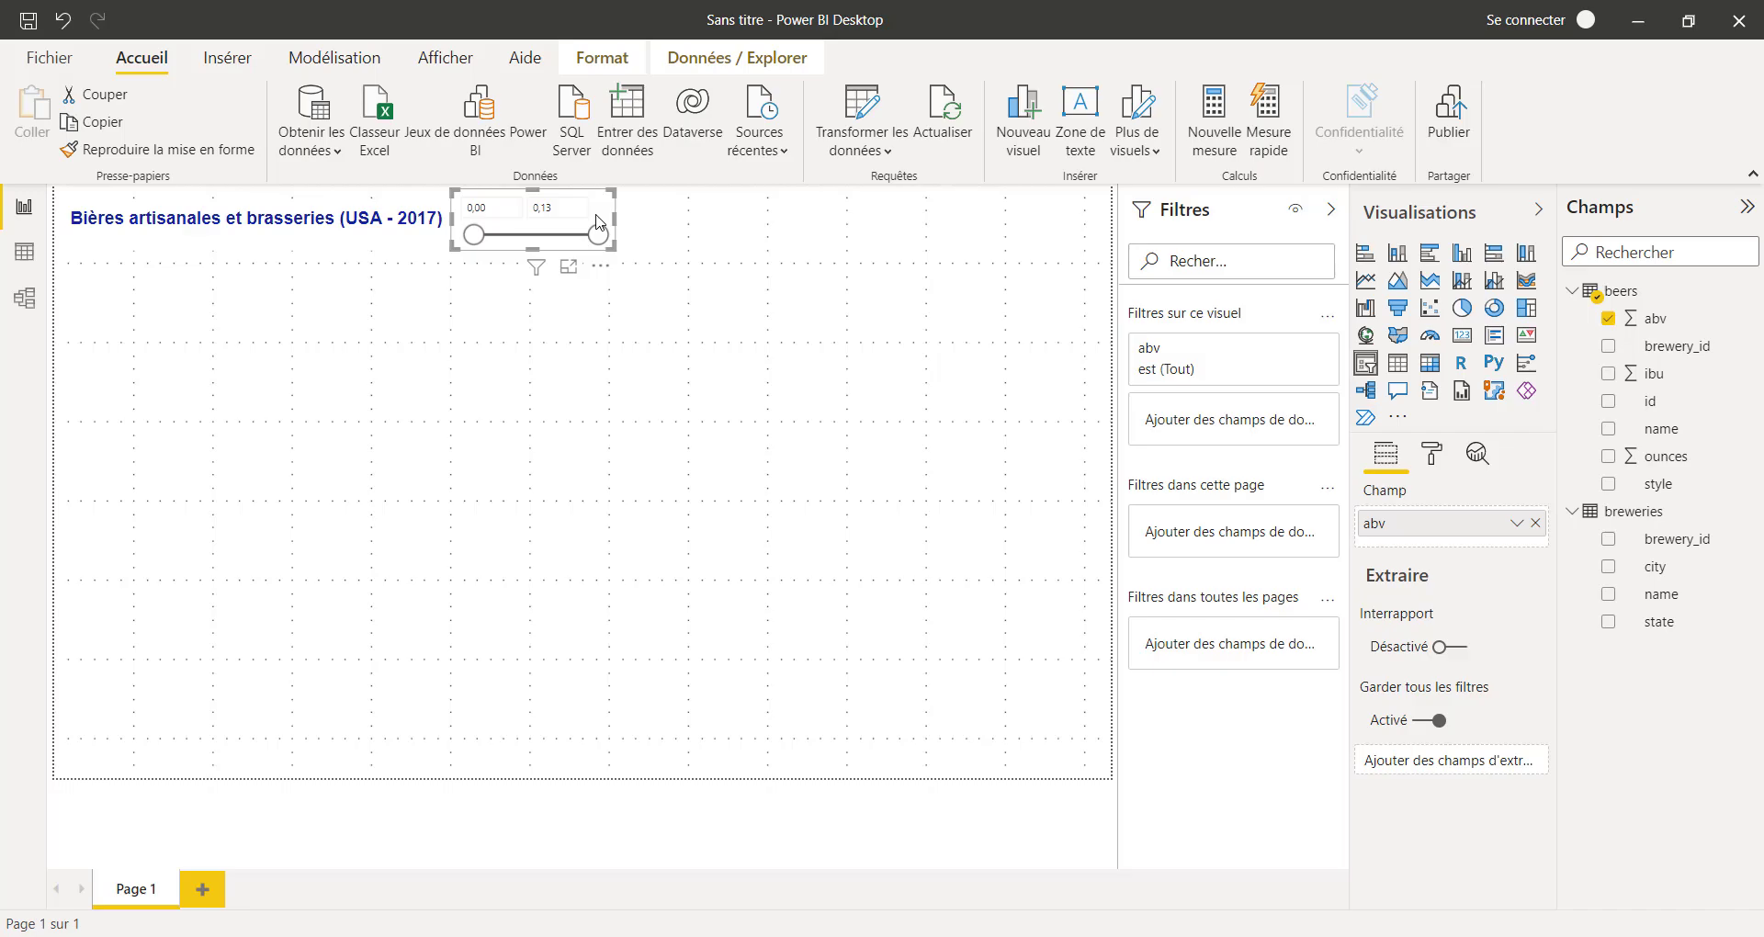
Place a copy of the abv slicer beside the original and replace its field with style from the beers table
key(ctrl+c)
drag(596, 222, 778, 222)
key(ctrl+v)
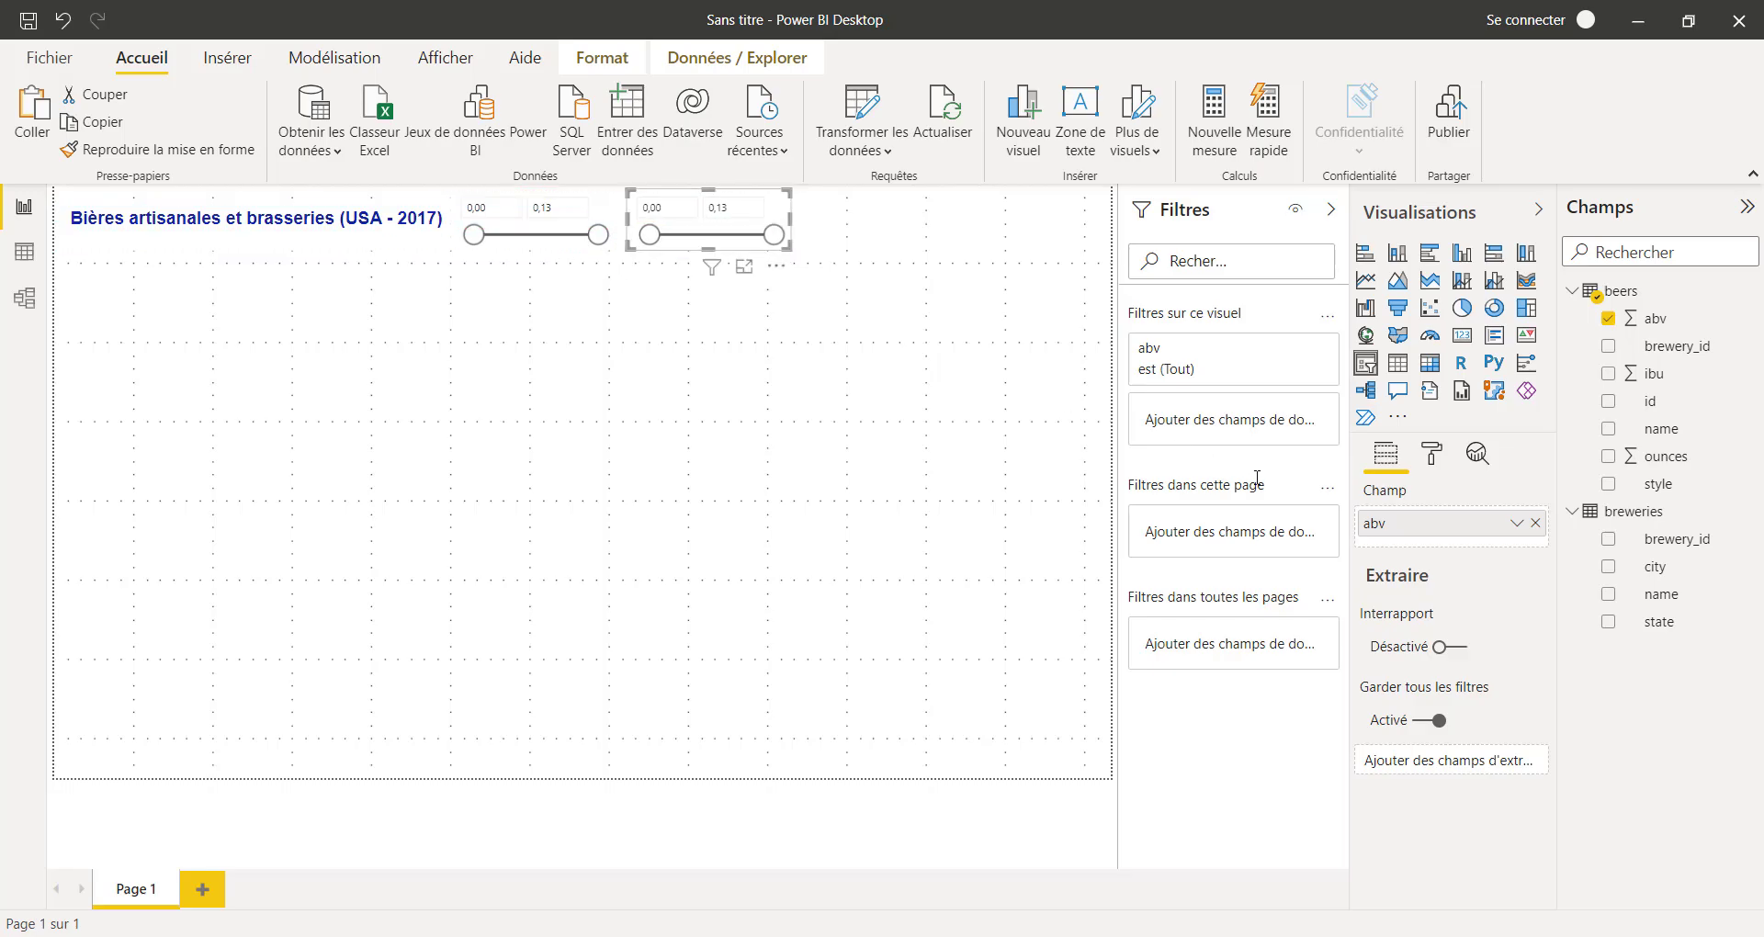
click(1536, 524)
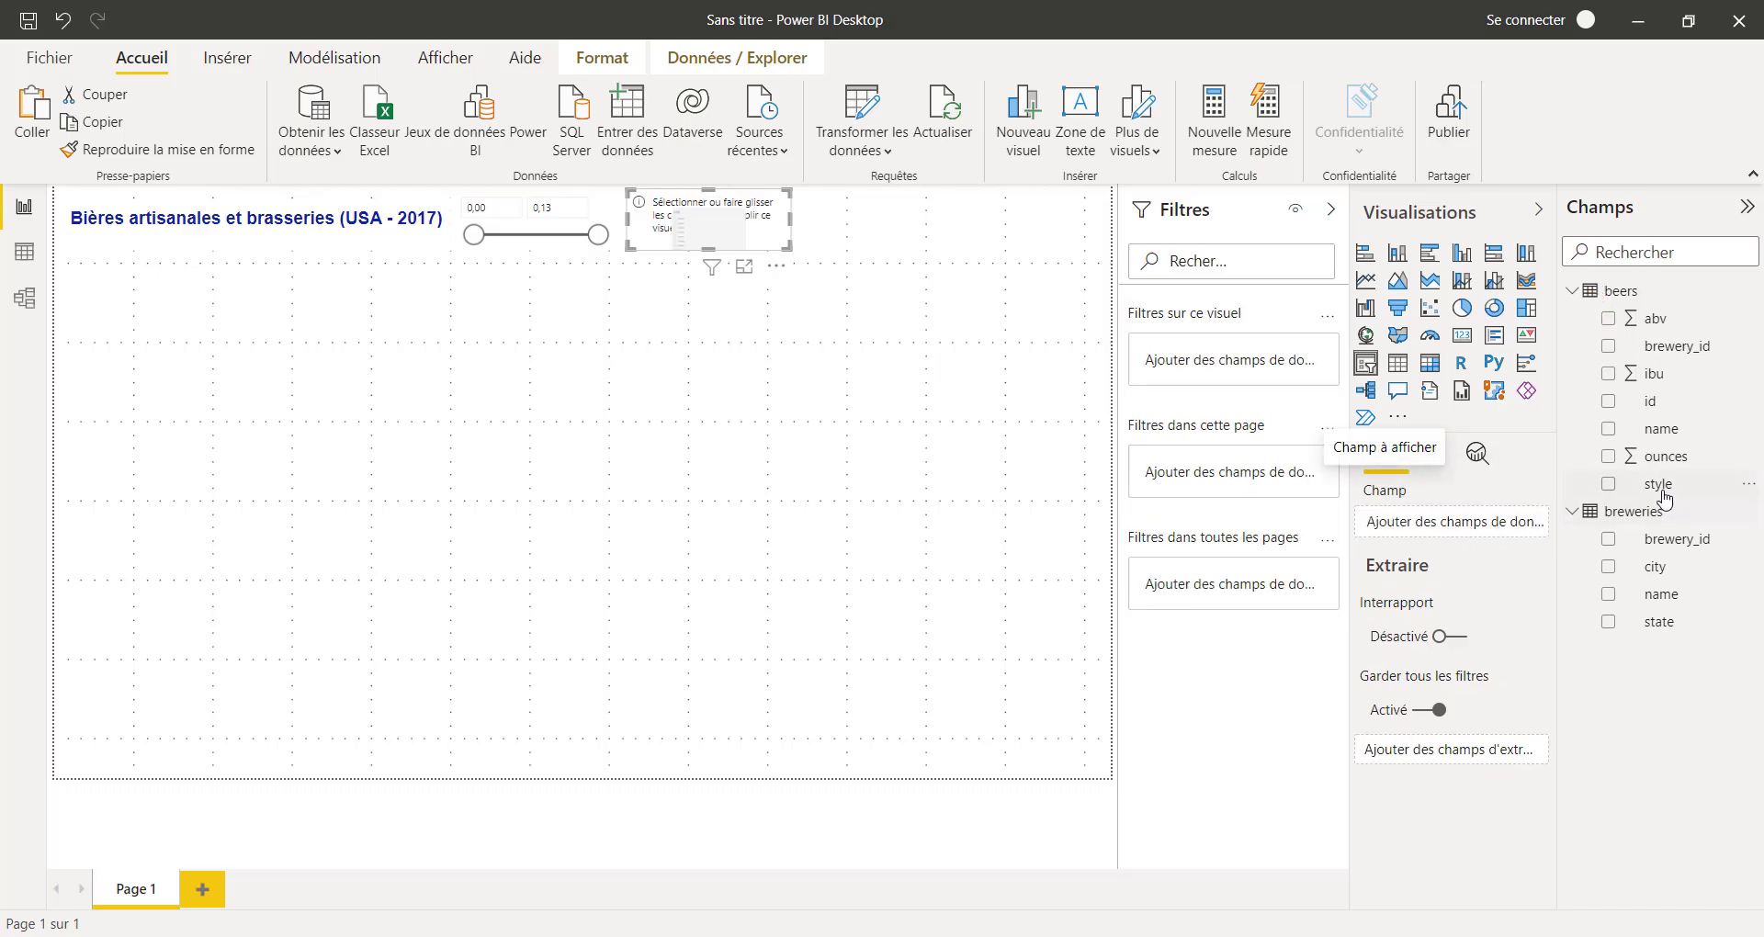
drag(1659, 487, 1462, 527)
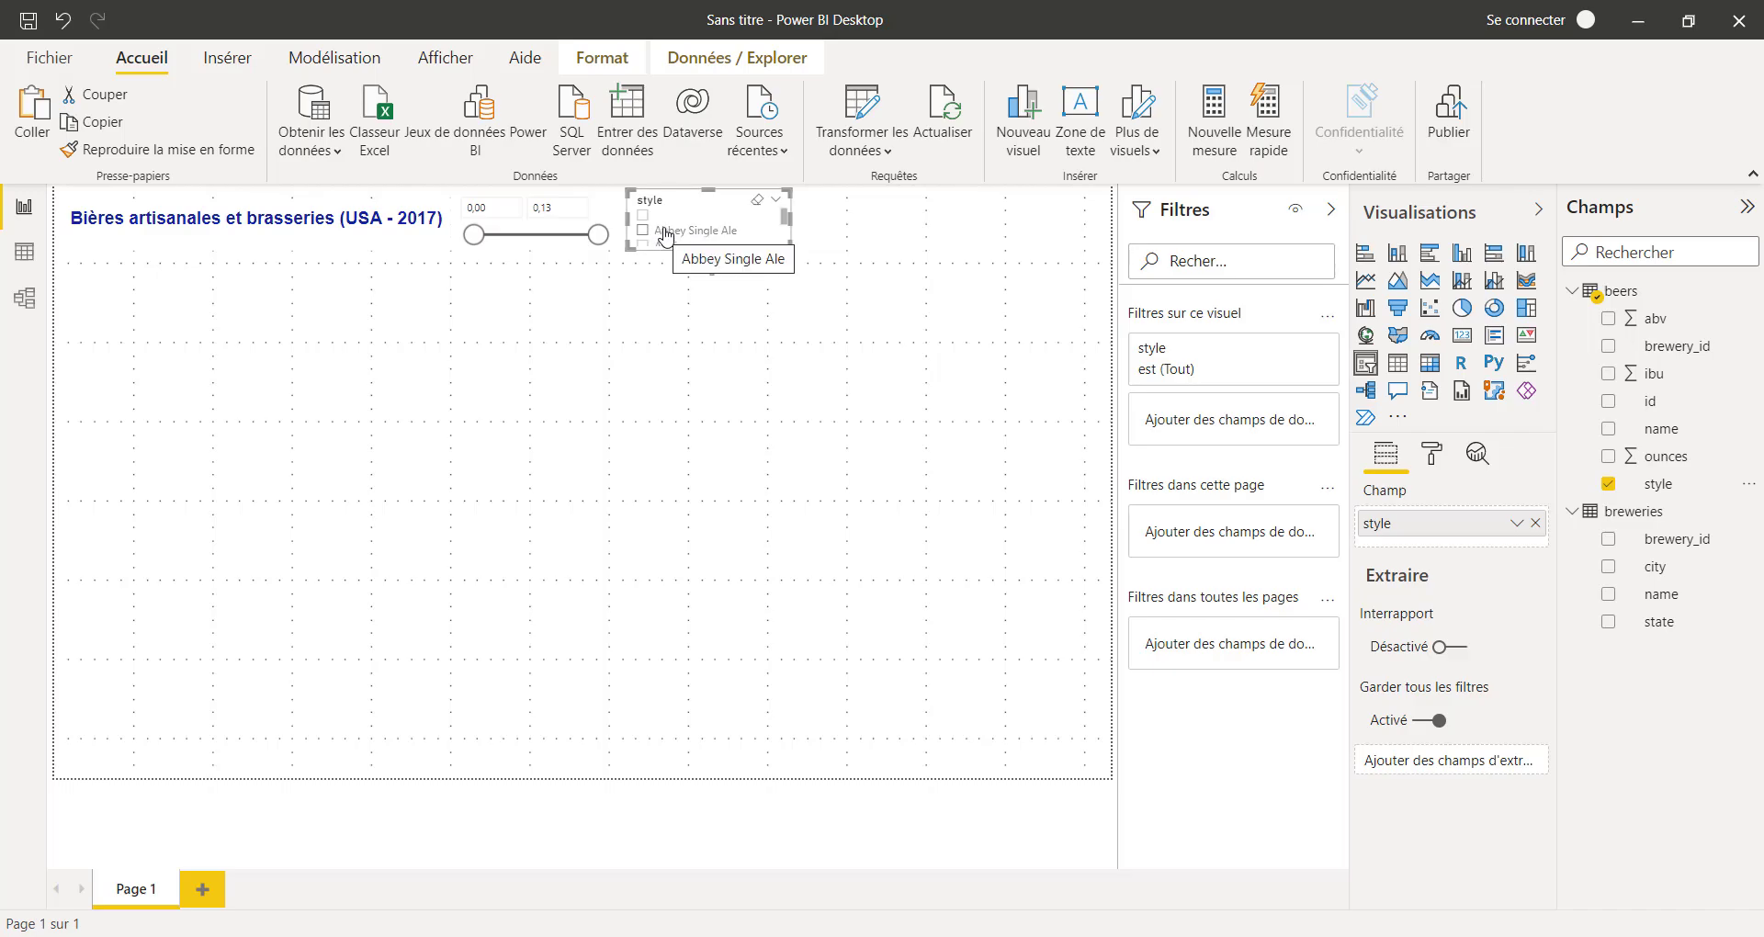
Browse the beer styles in the style slicer and widen it so the longer style names fit
scroll(666, 237, down, 3)
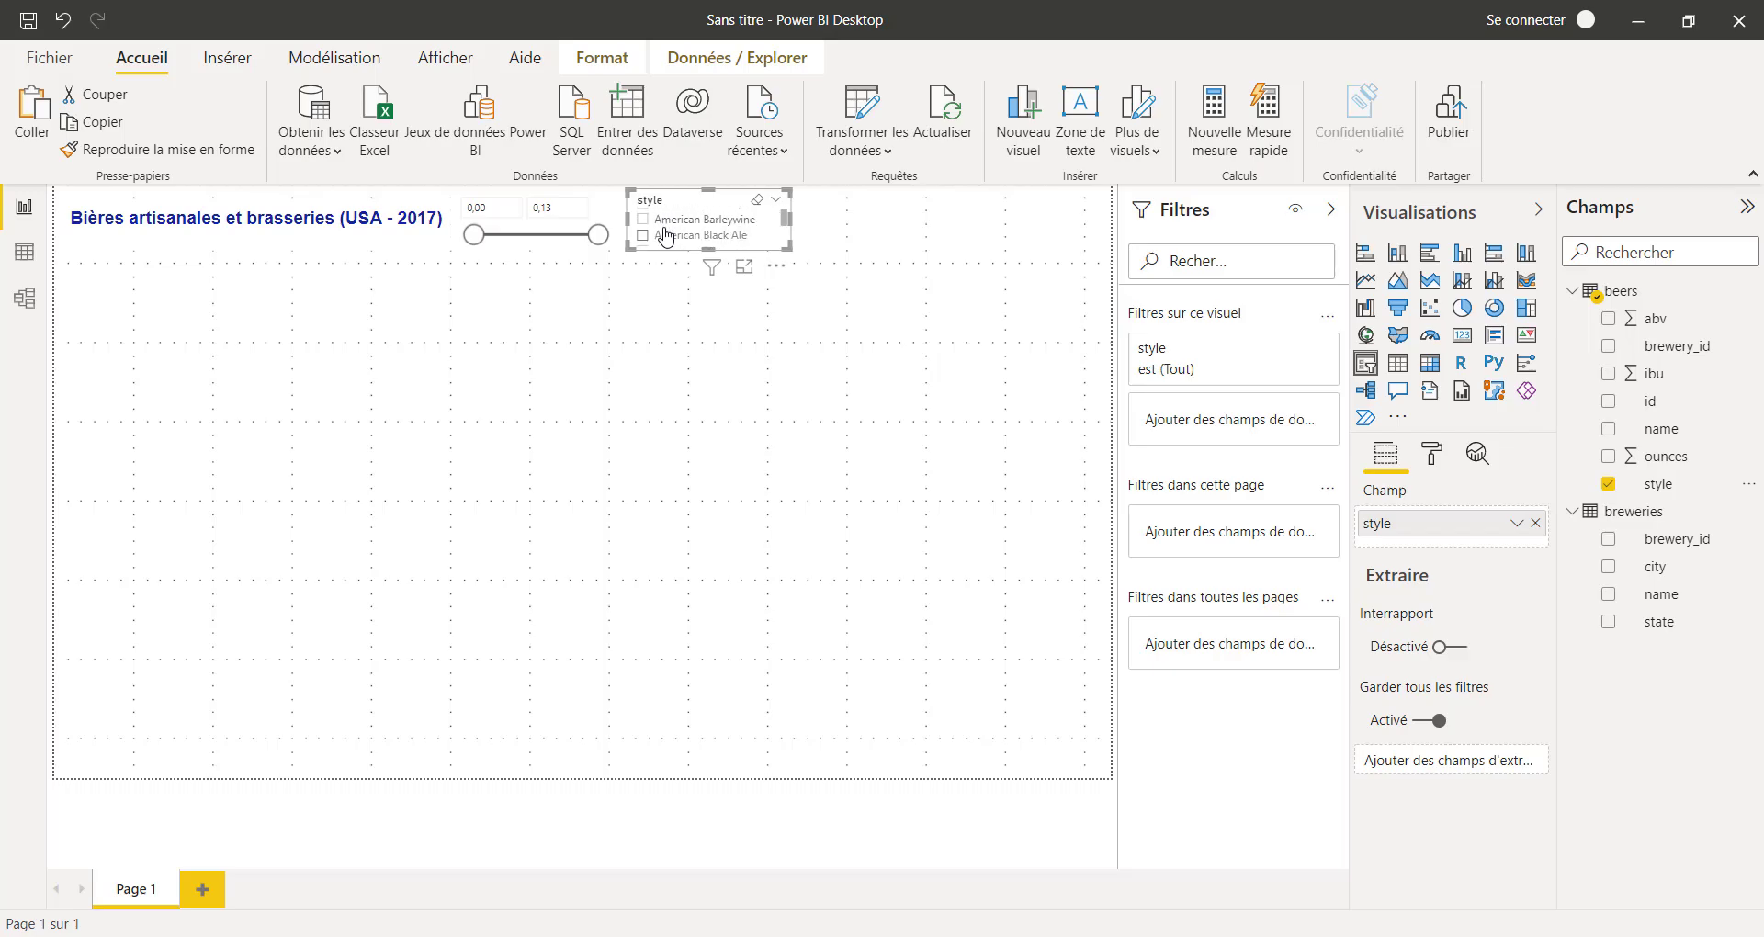
scroll(666, 237, up, 3)
scroll(732, 229, down, 2)
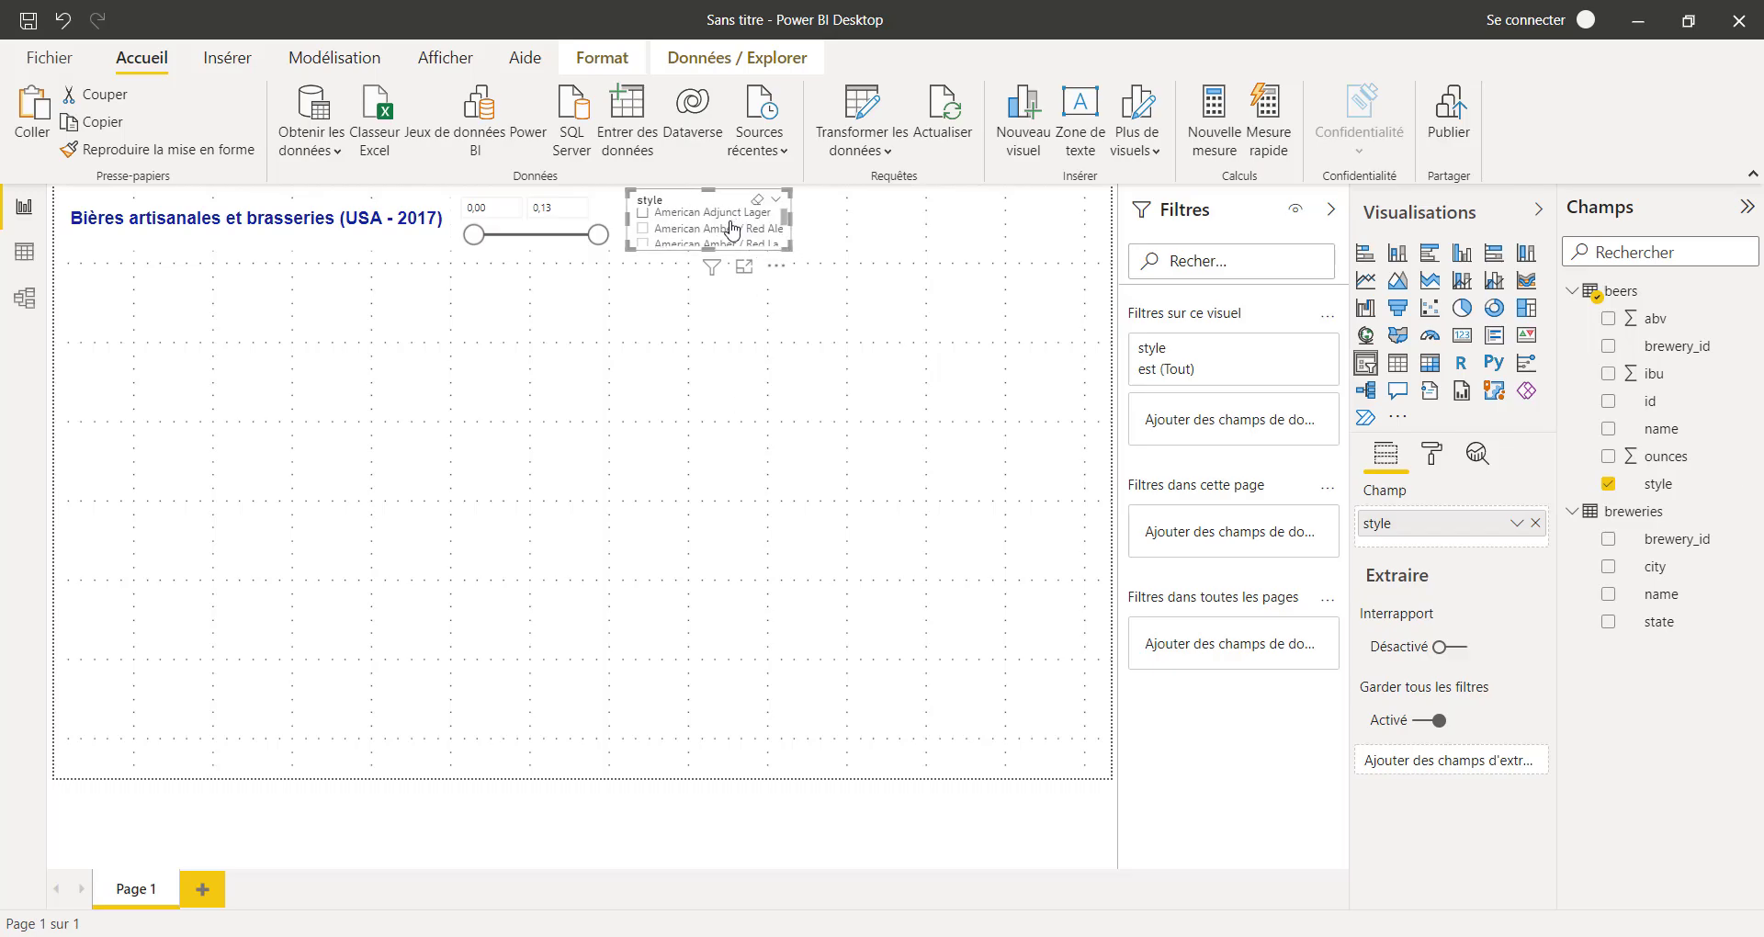
scroll(732, 229, down, 1)
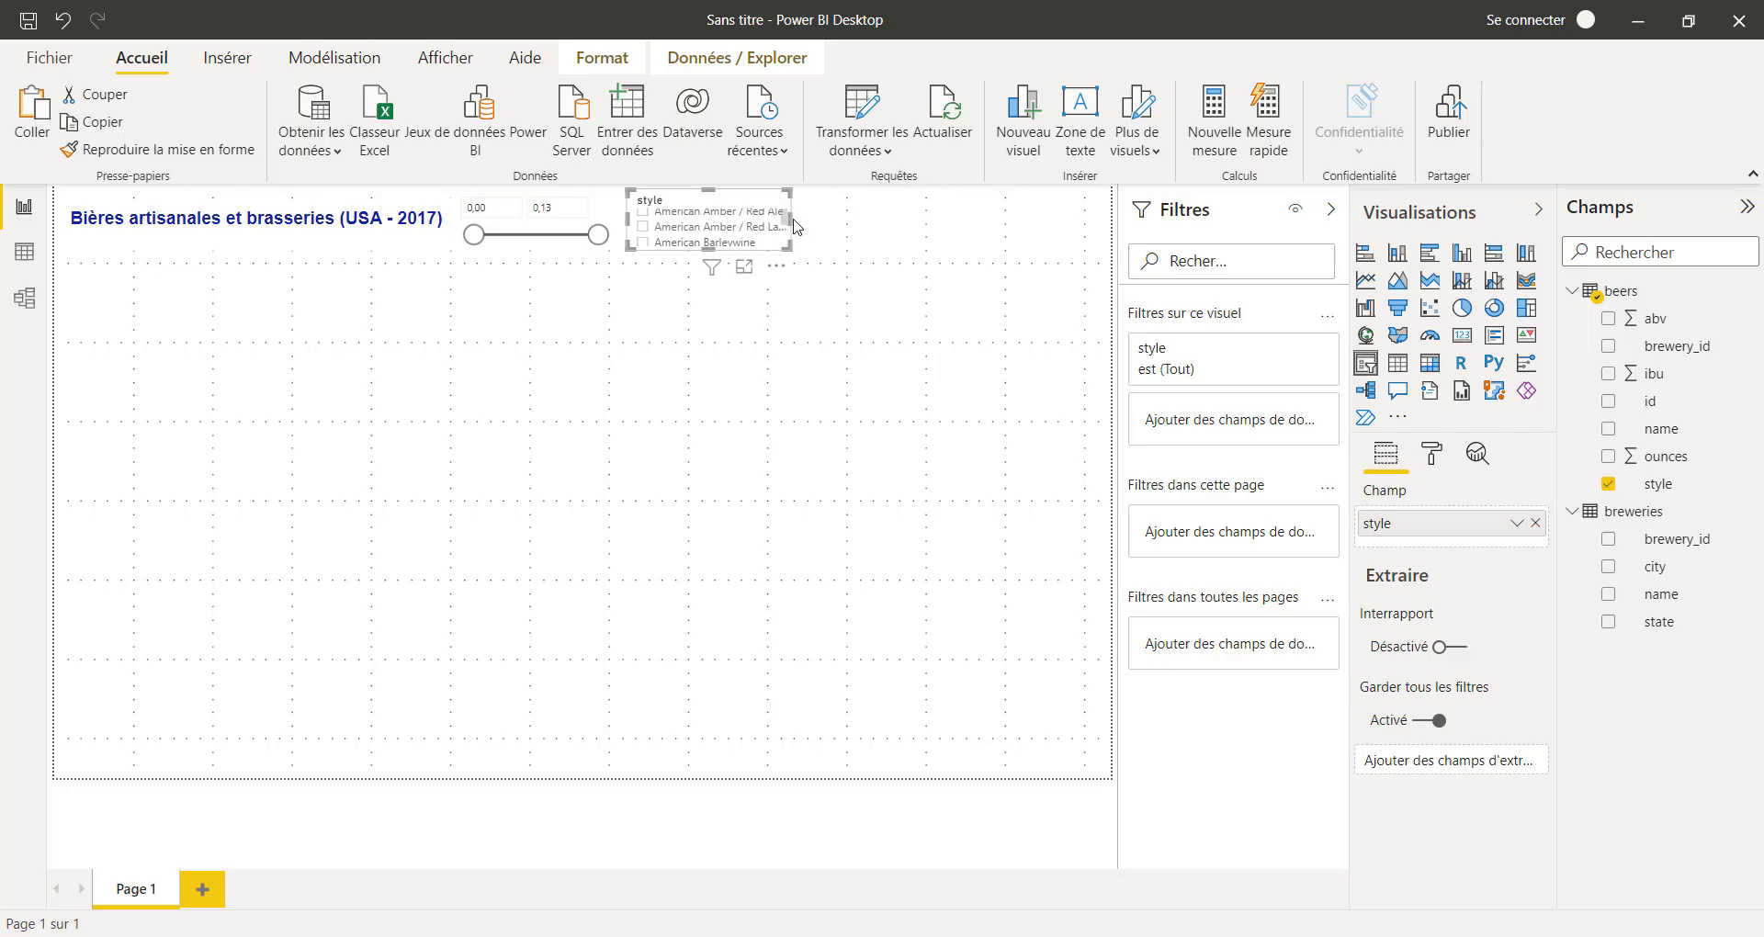
drag(789, 218, 849, 225)
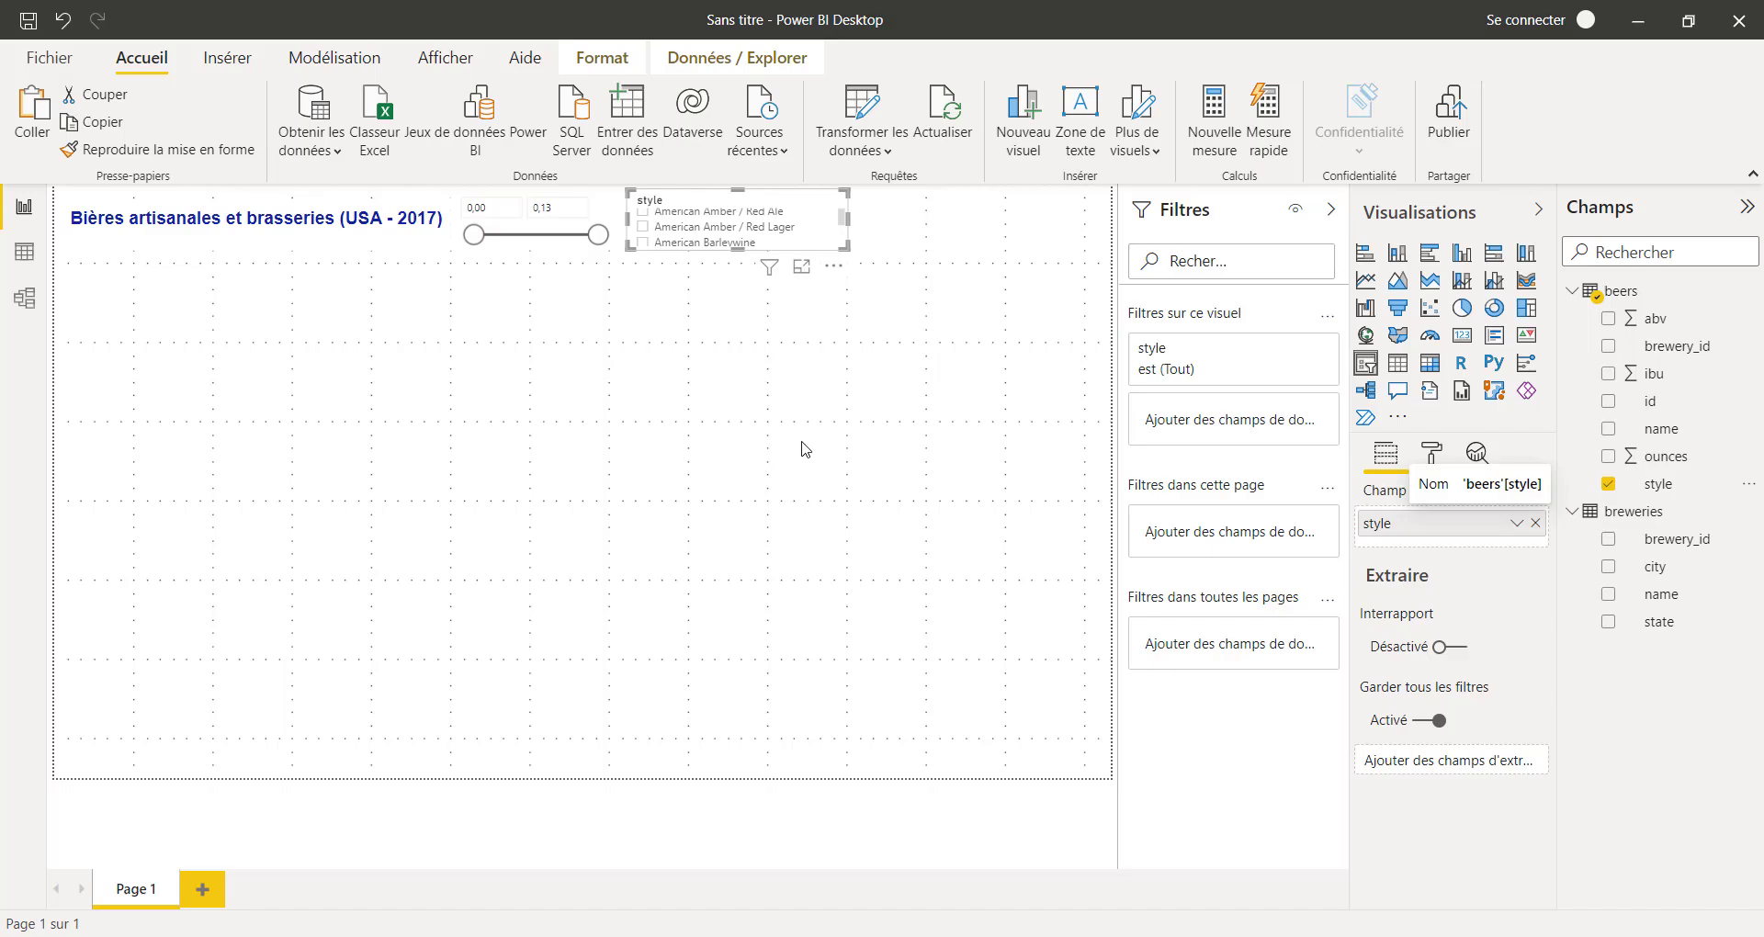
Display the style slicer as a "Liste déroulante" and browse the beer styles it offers
scroll(800, 219, up, 1)
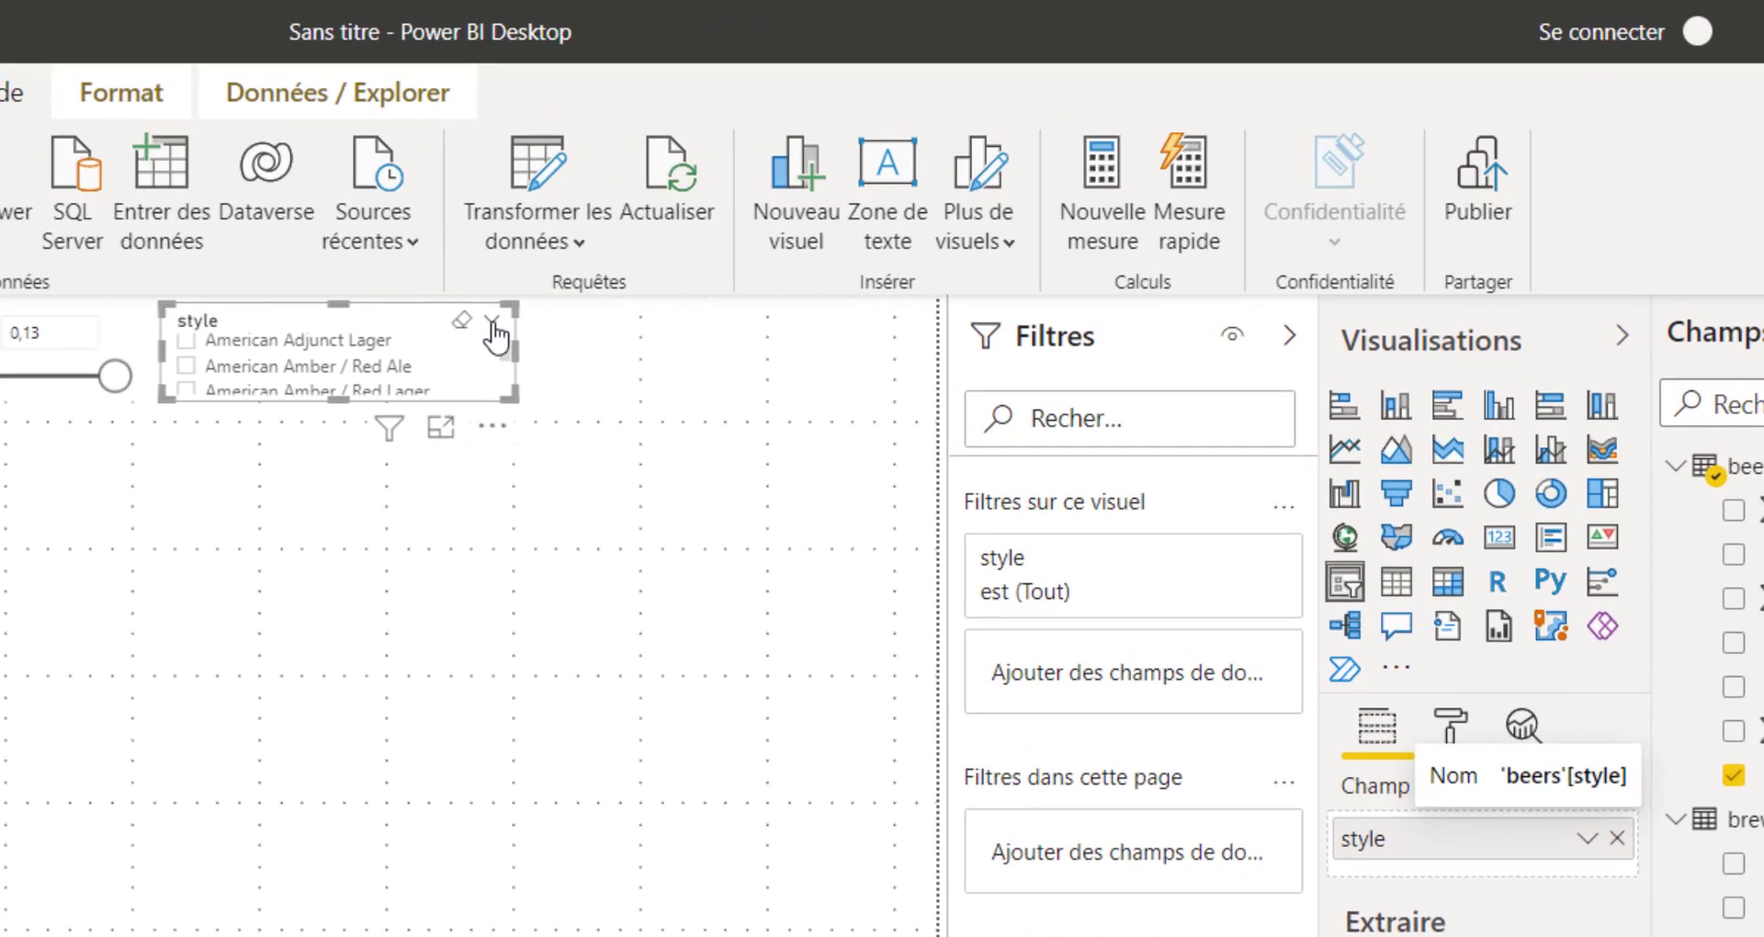
scroll(489, 347, up, 2)
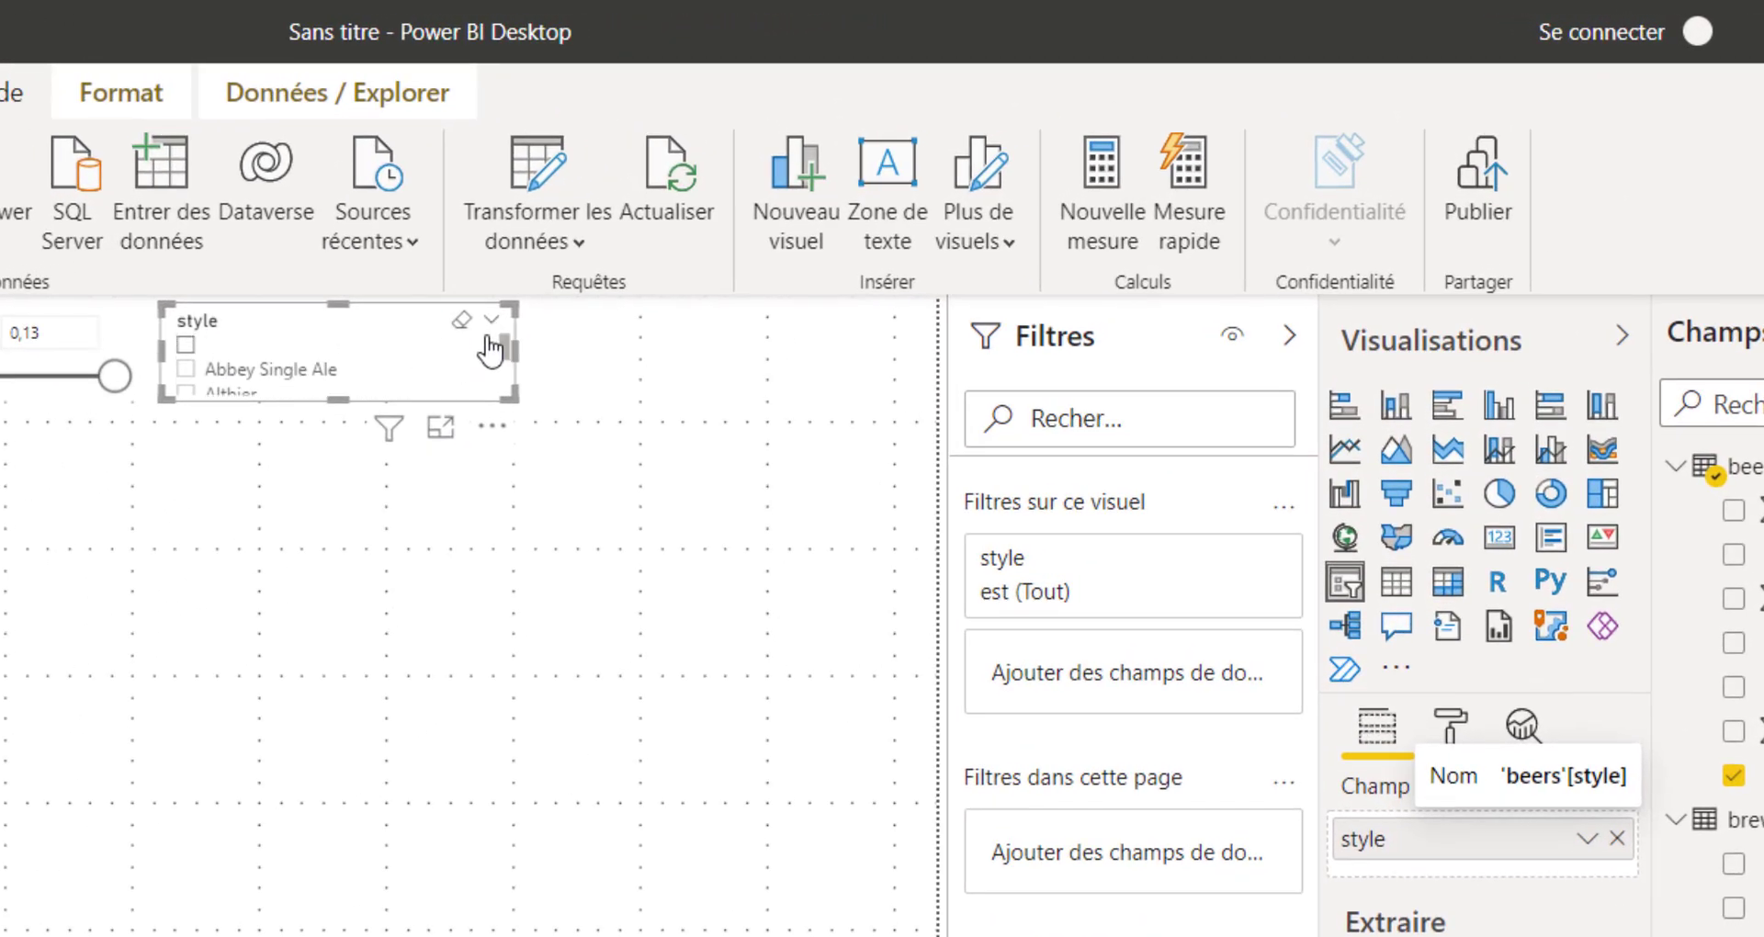
click(495, 326)
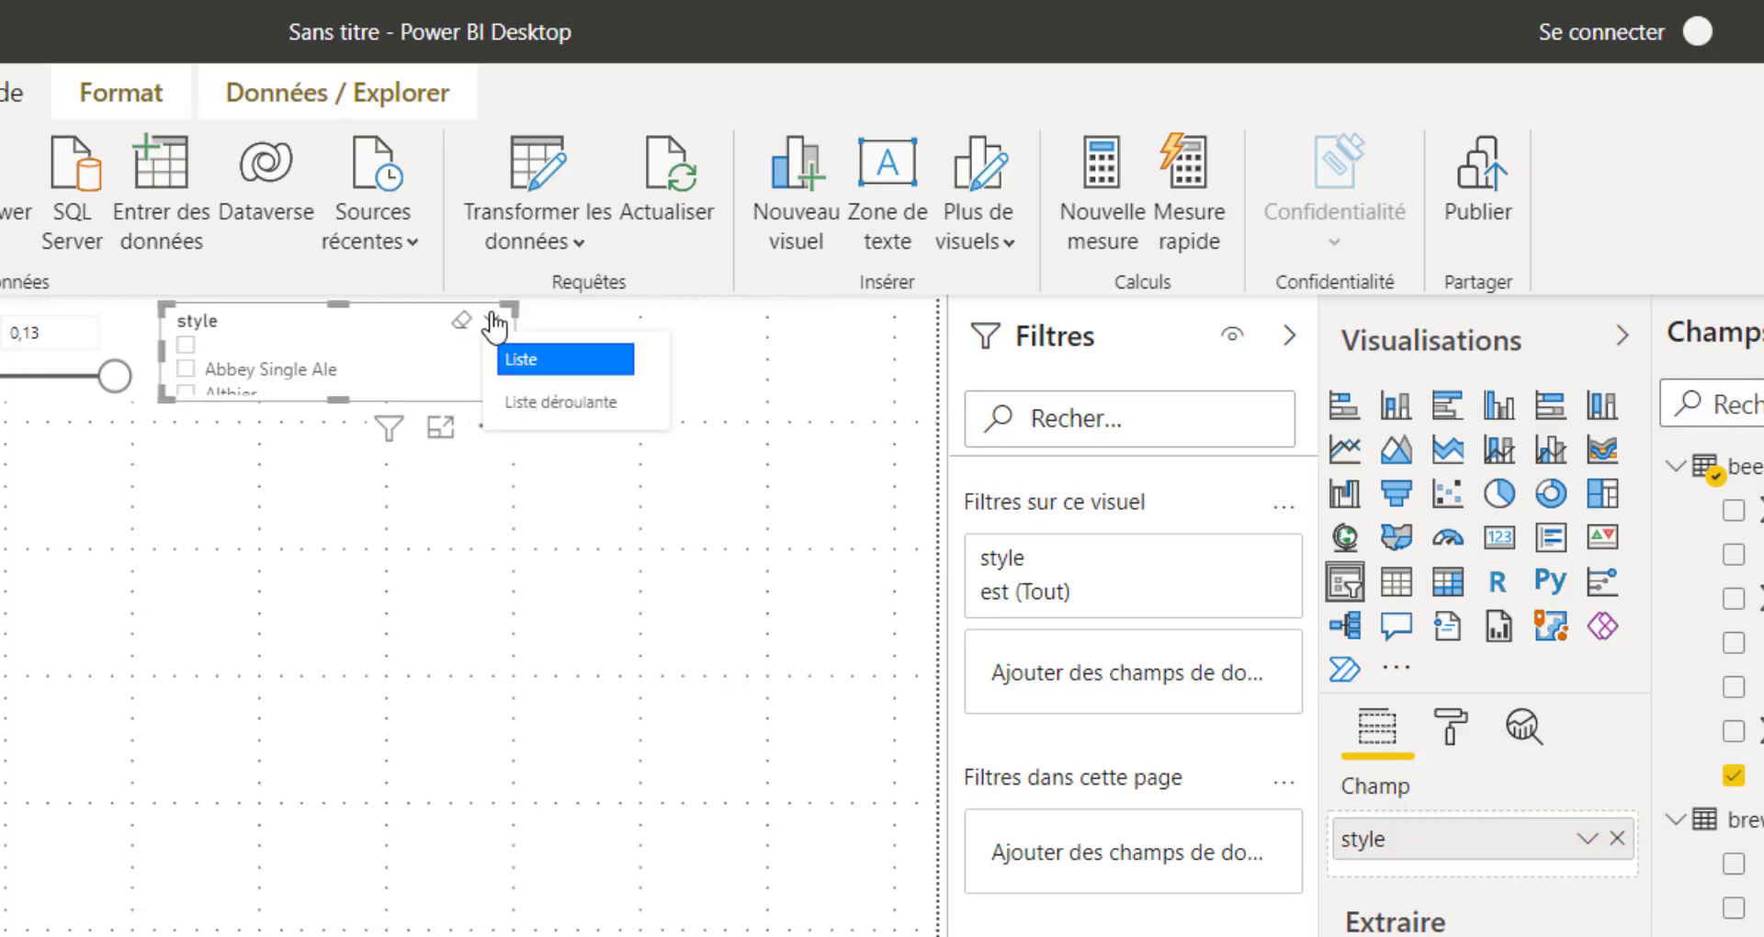
click(544, 415)
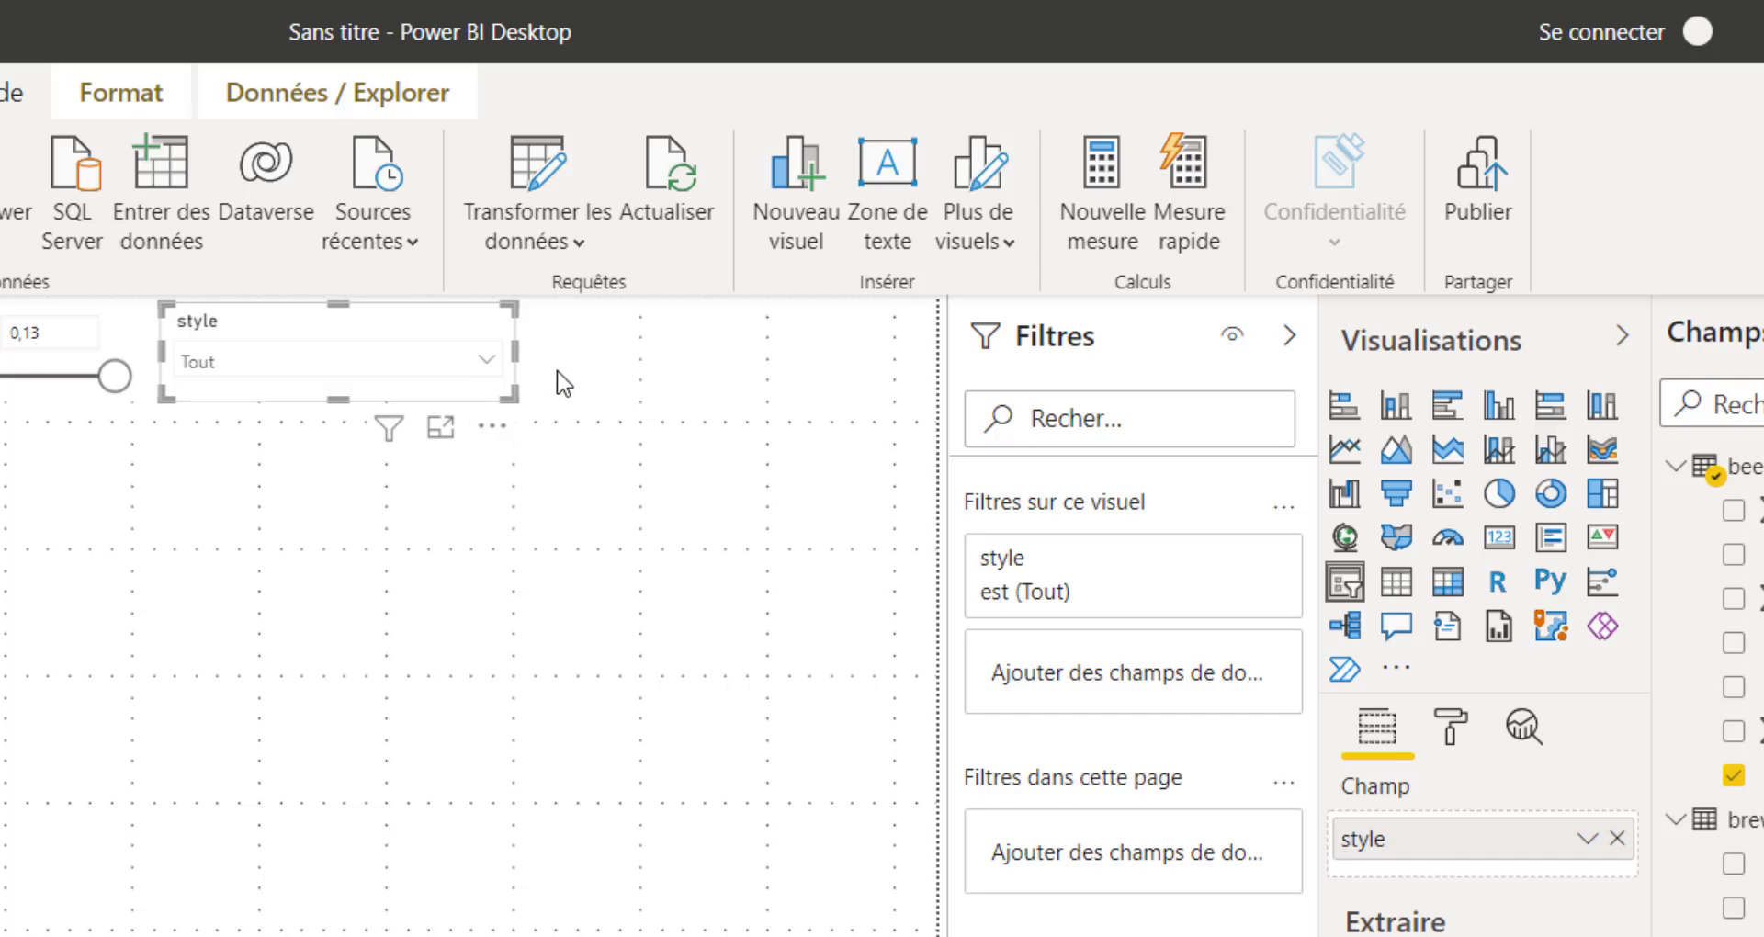
click(414, 363)
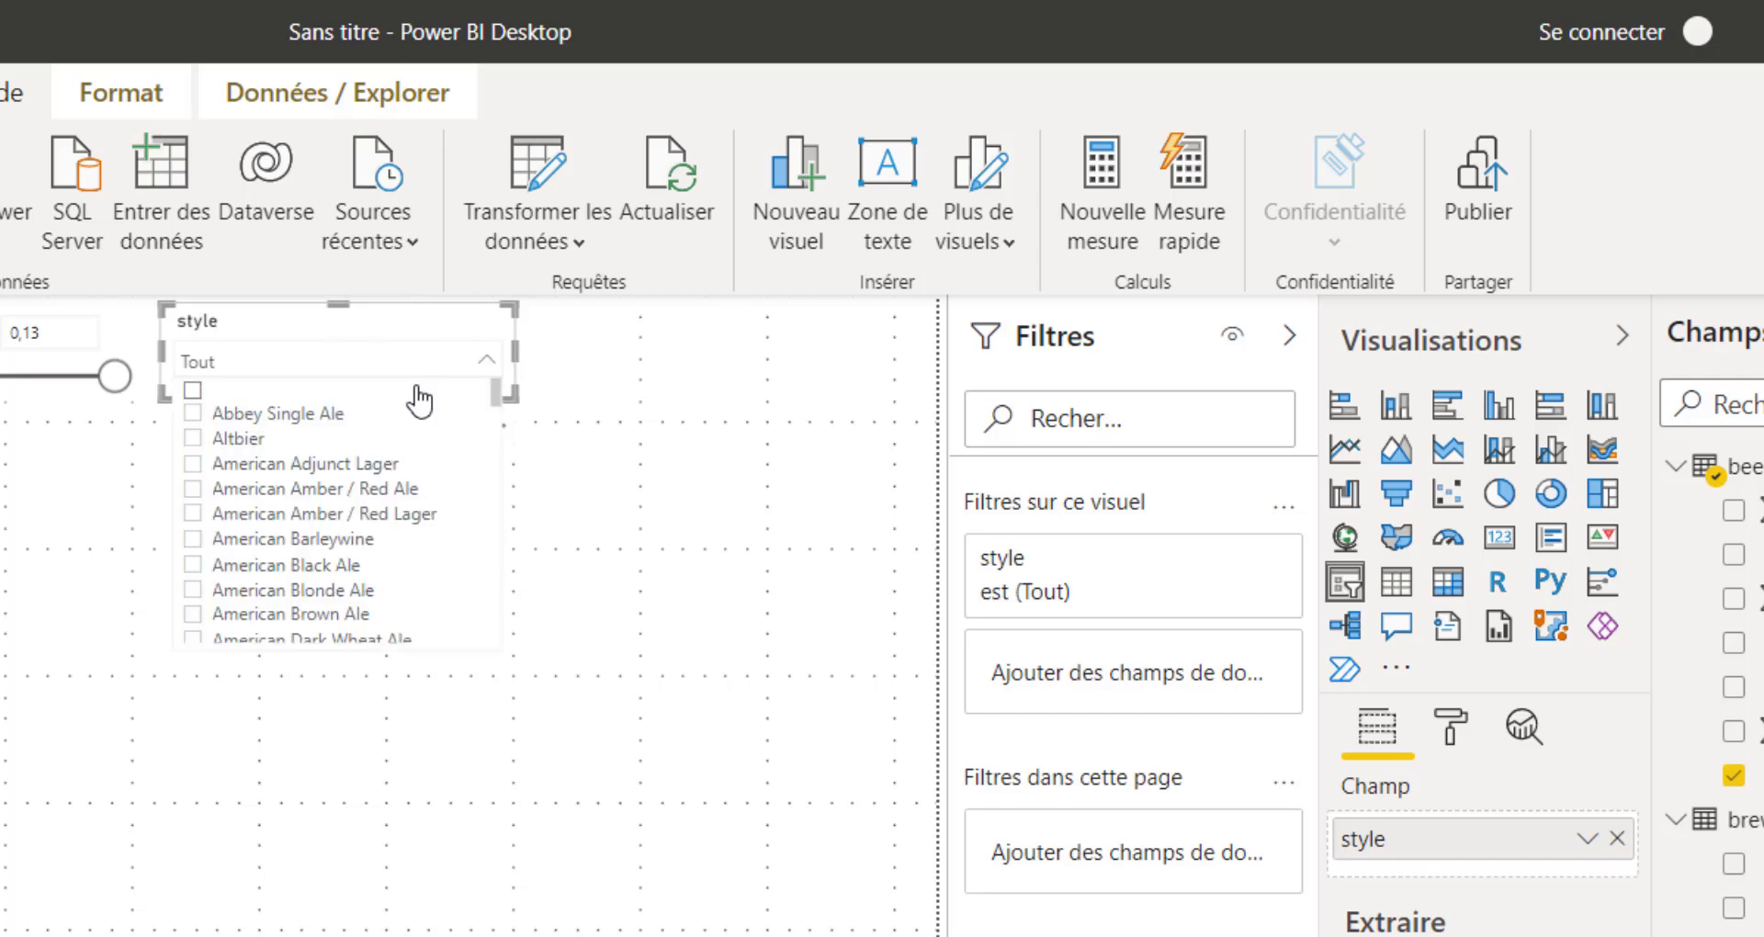
scroll(355, 579, down, 6)
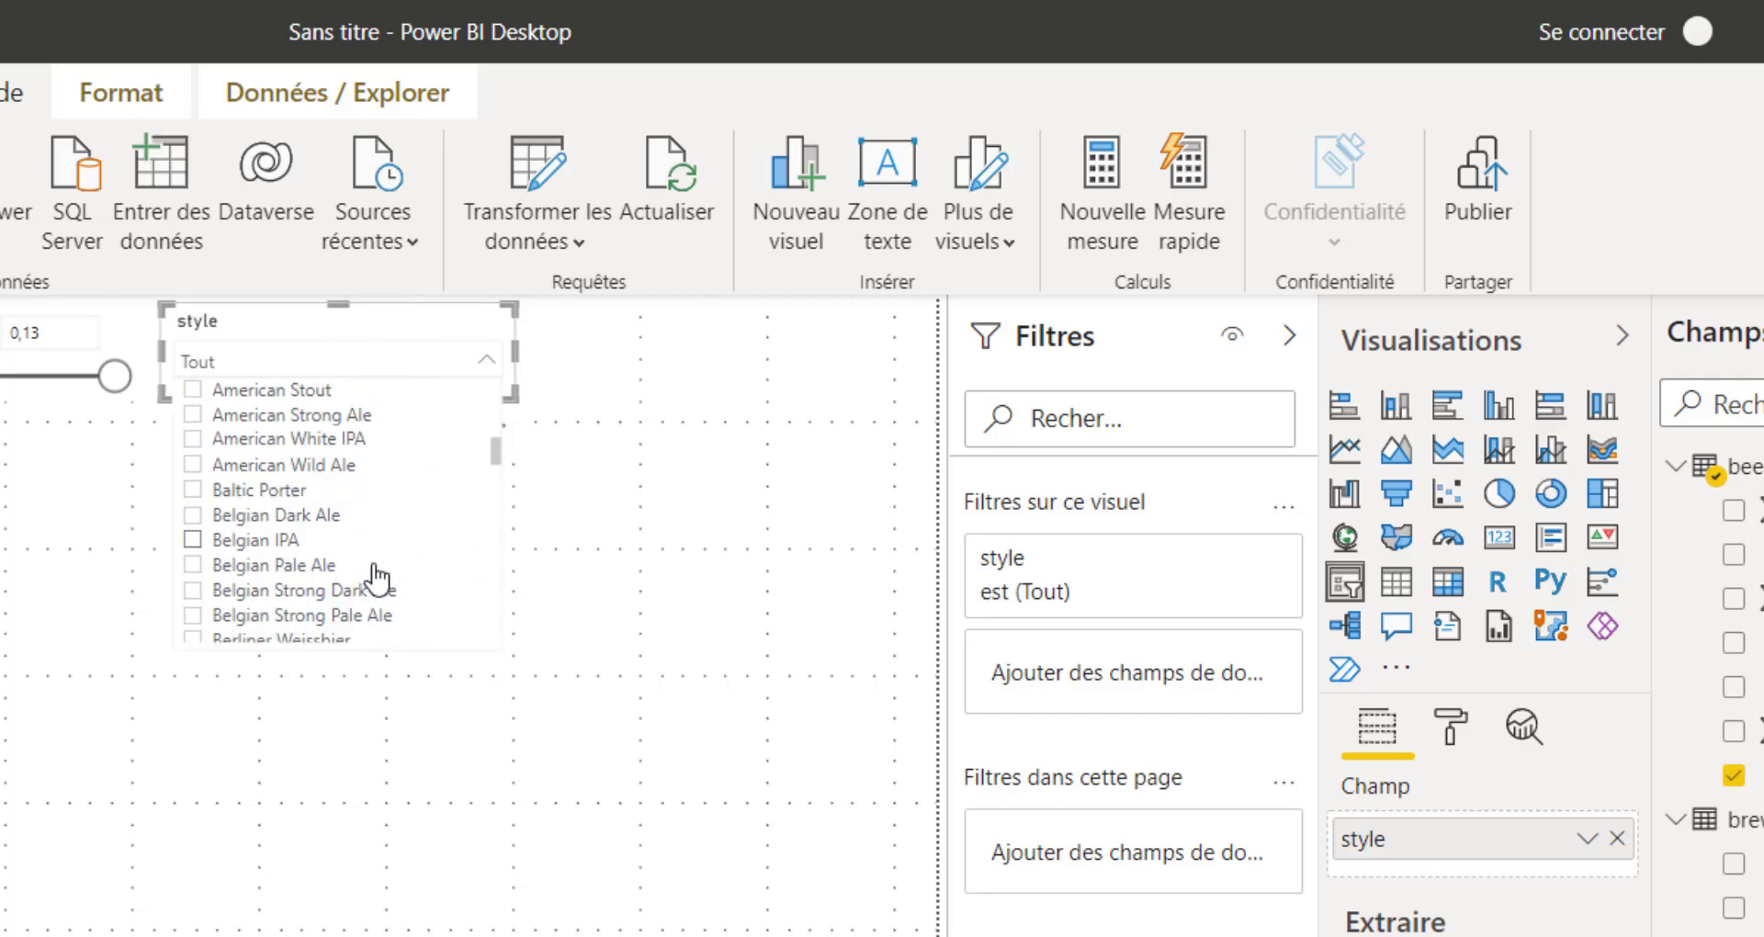
scroll(374, 578, down, 2)
Return the style slicer to the "Liste" display and scroll through its entries
click(484, 324)
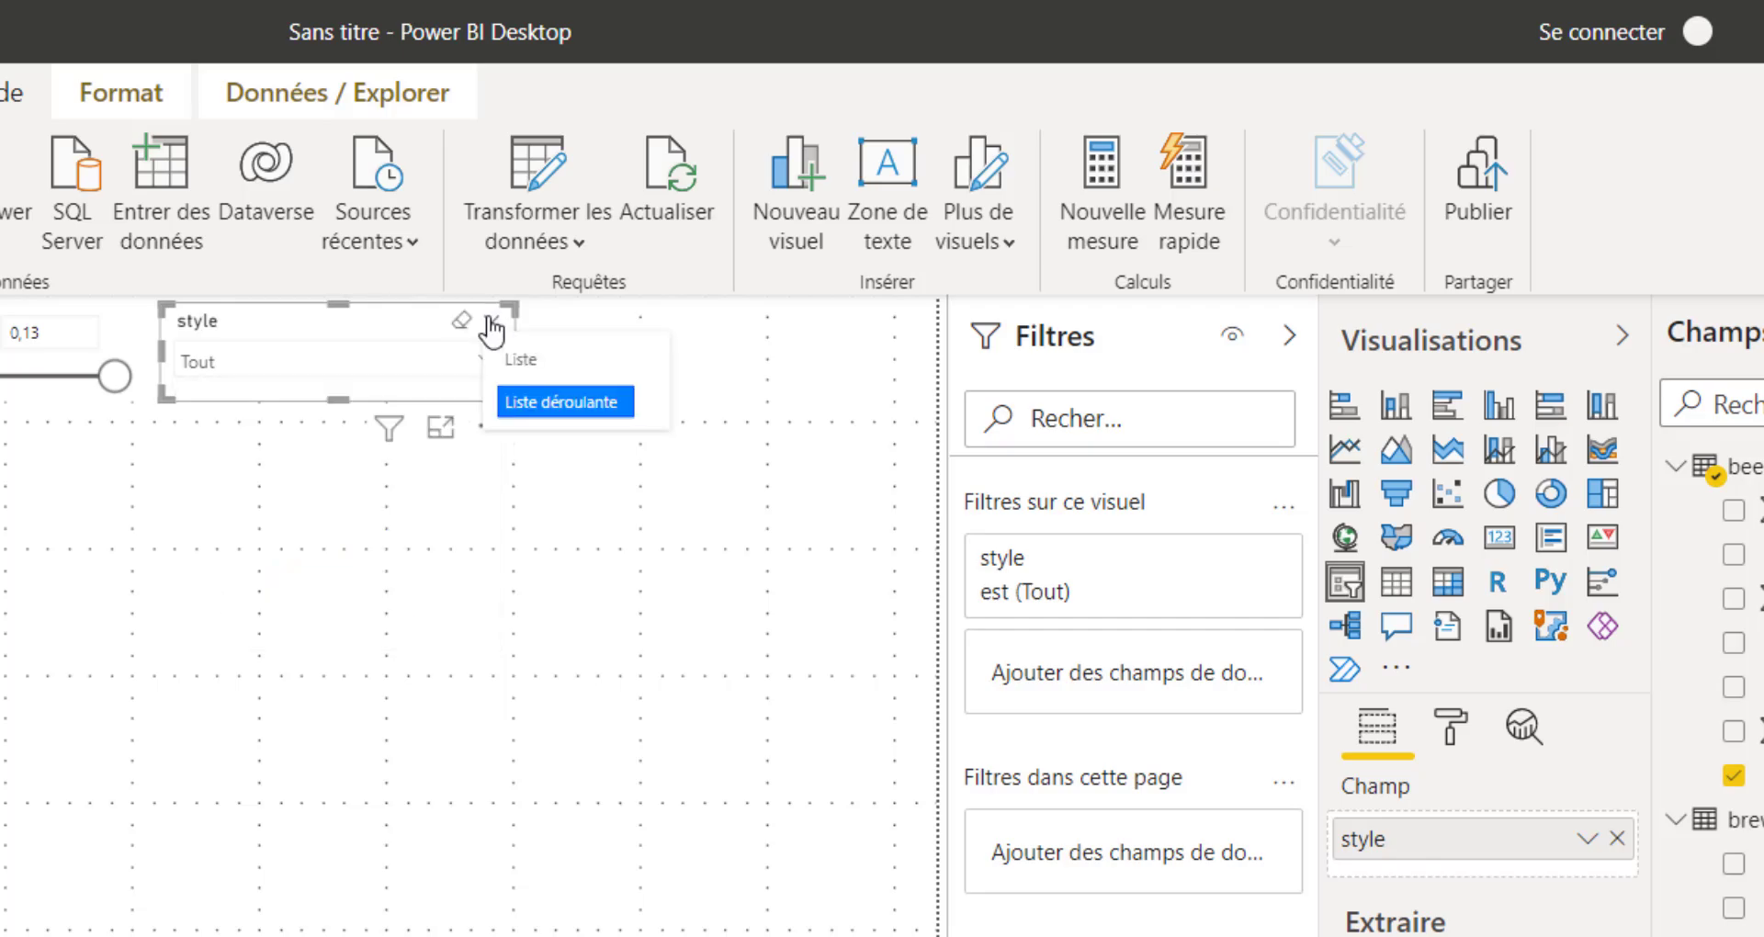
click(538, 366)
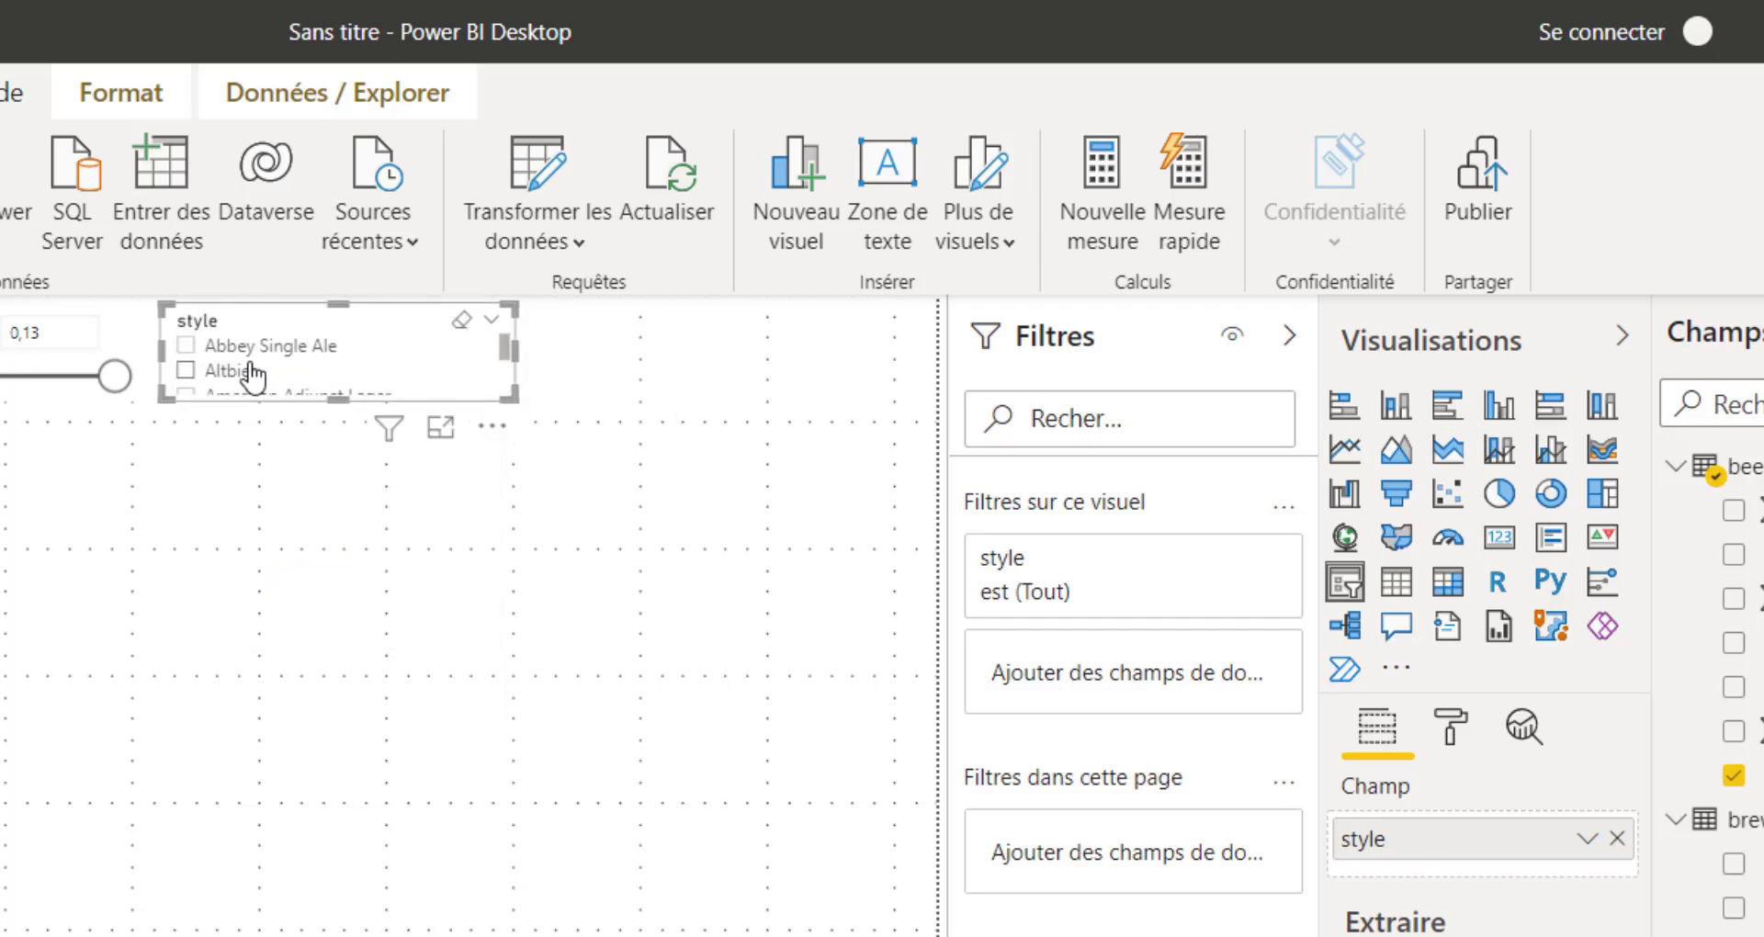
scroll(250, 377, down, 3)
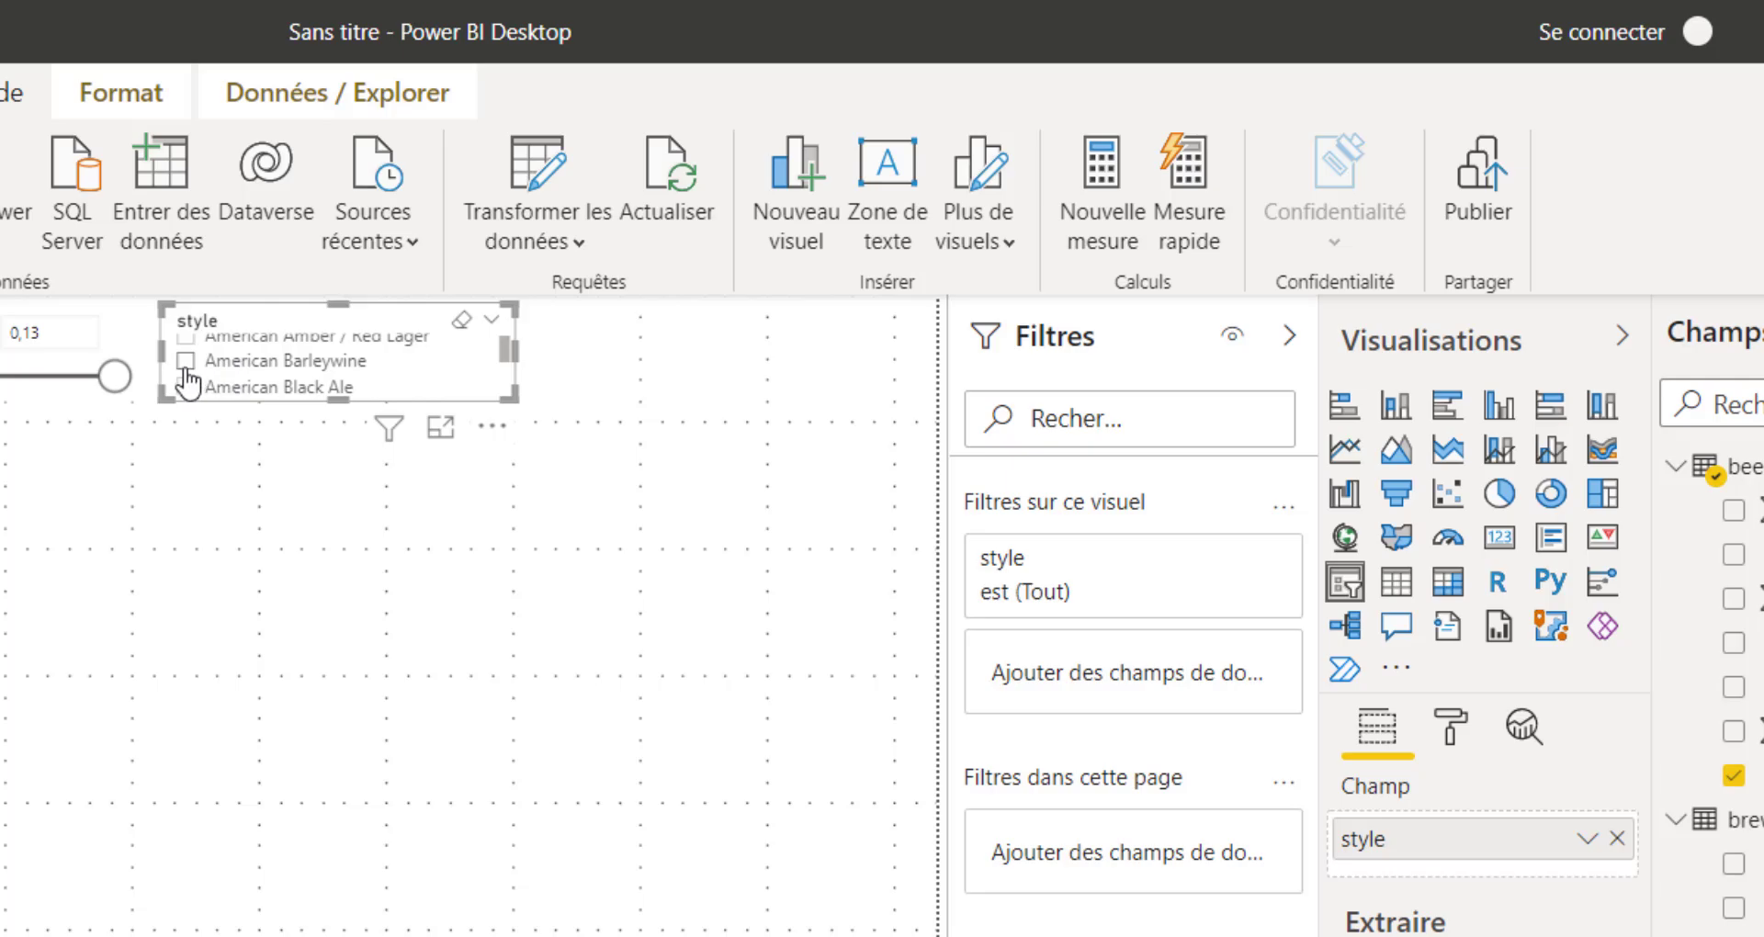
scroll(295, 386, up, 3)
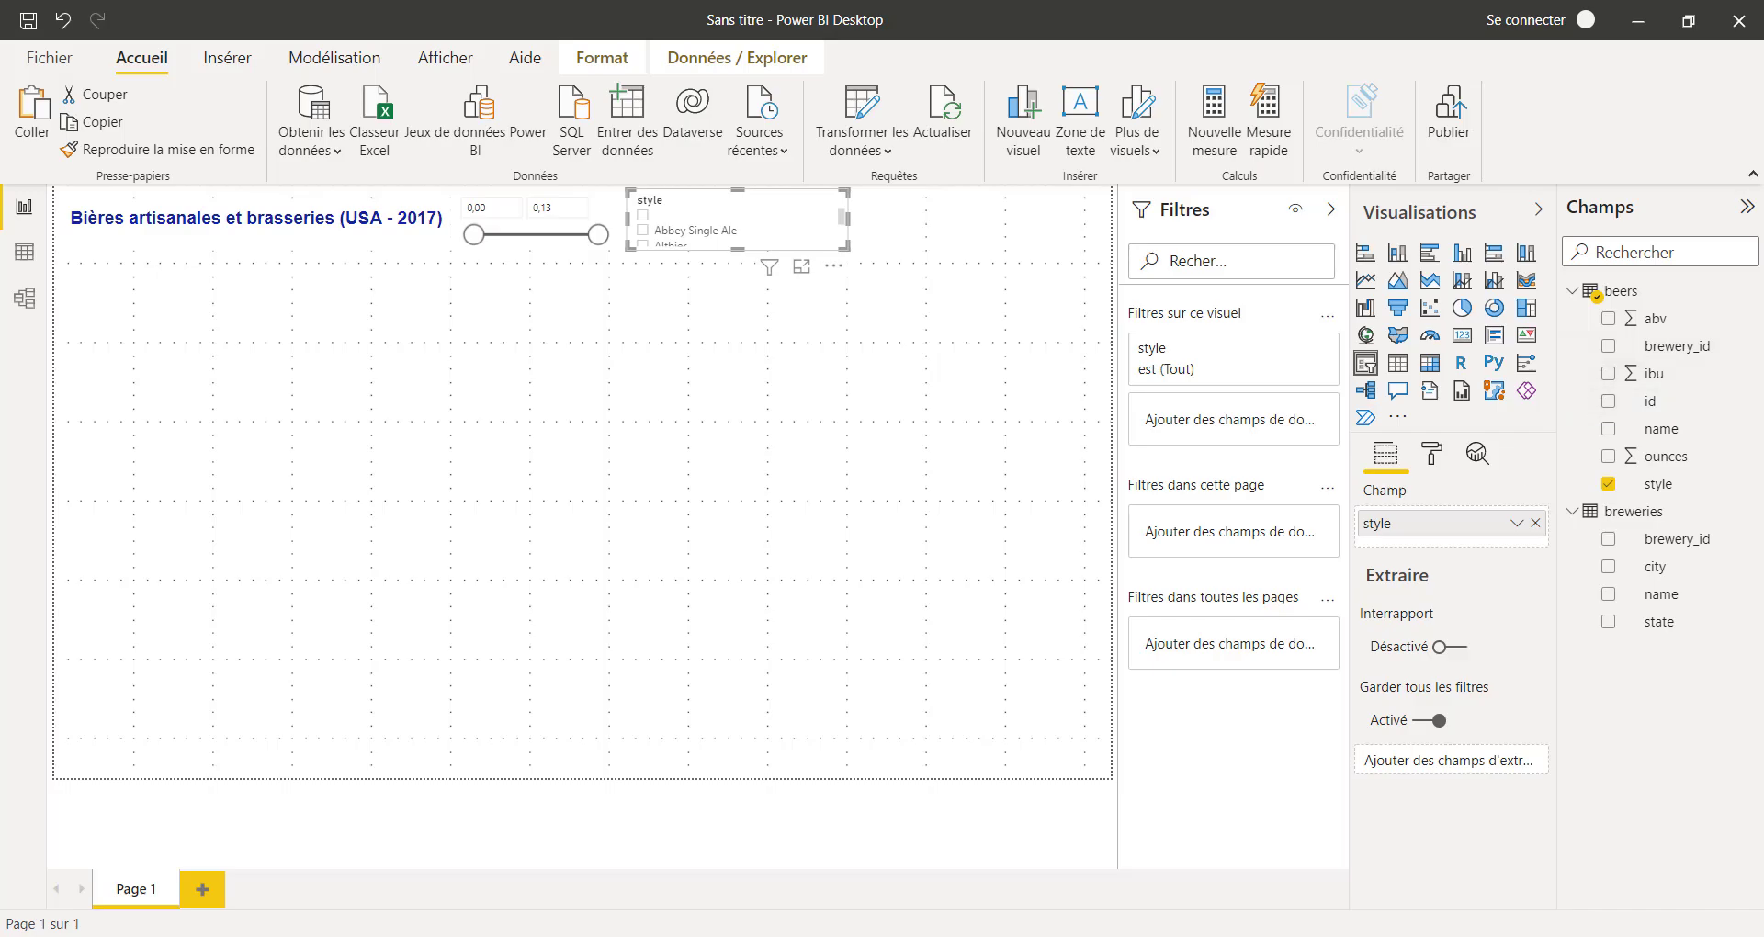
Add another slicer for the breweries city field, sized to a small box beside the style slicer
click(887, 486)
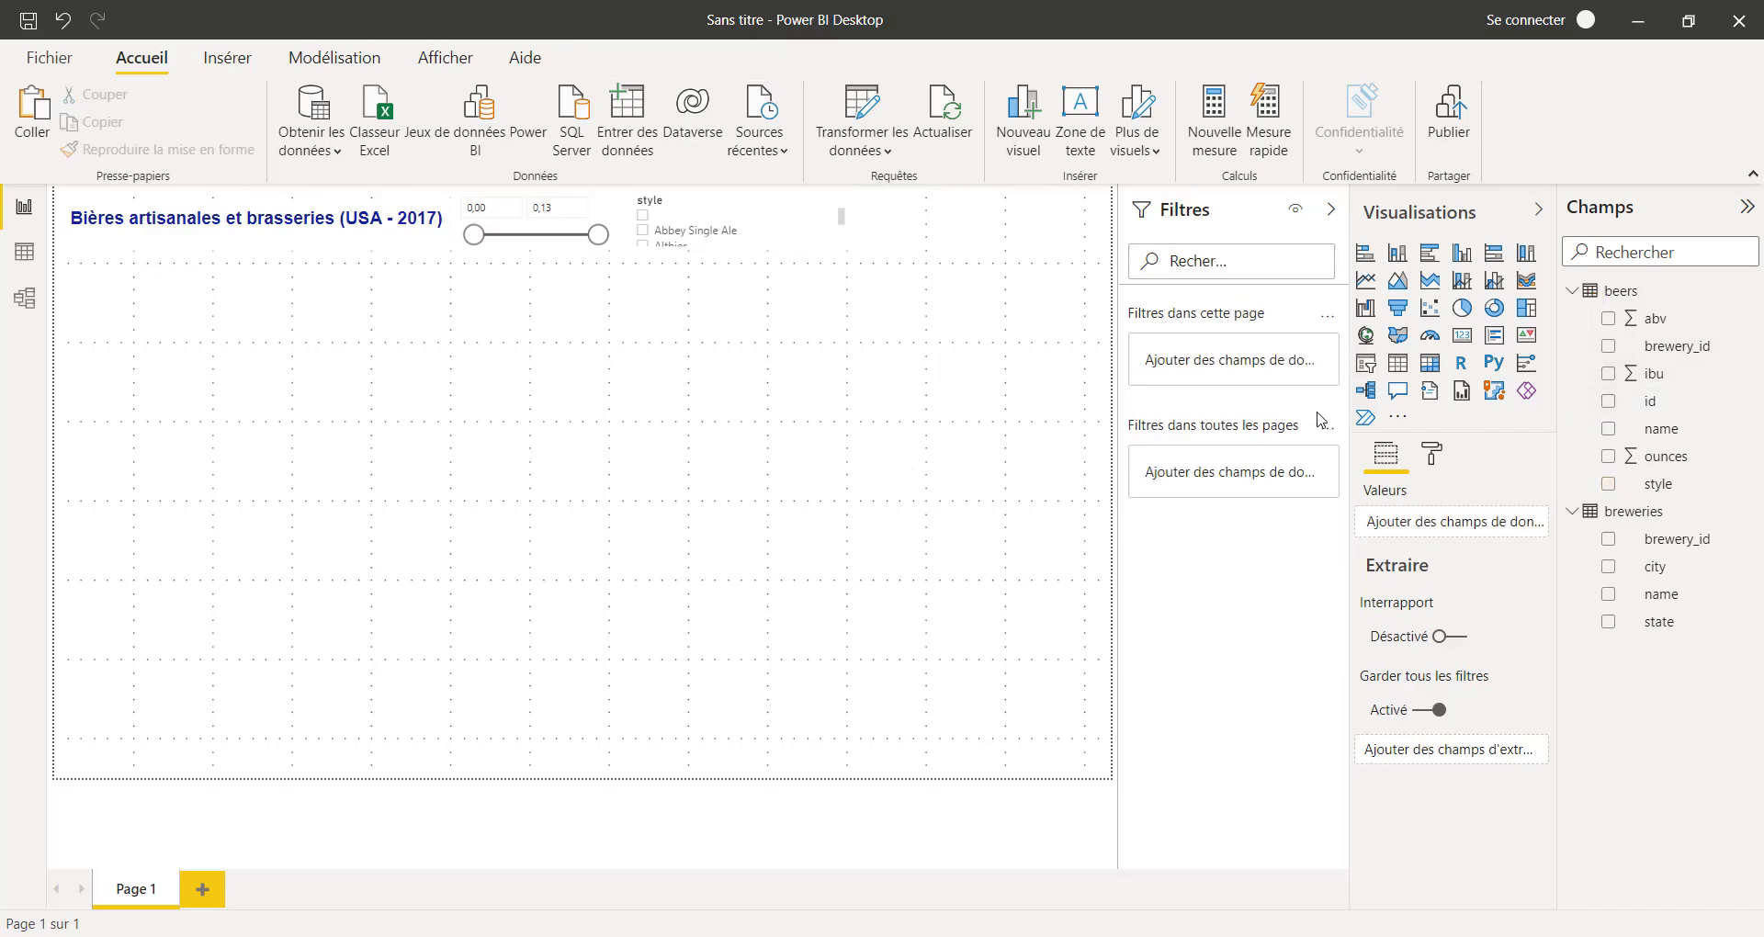
click(1366, 362)
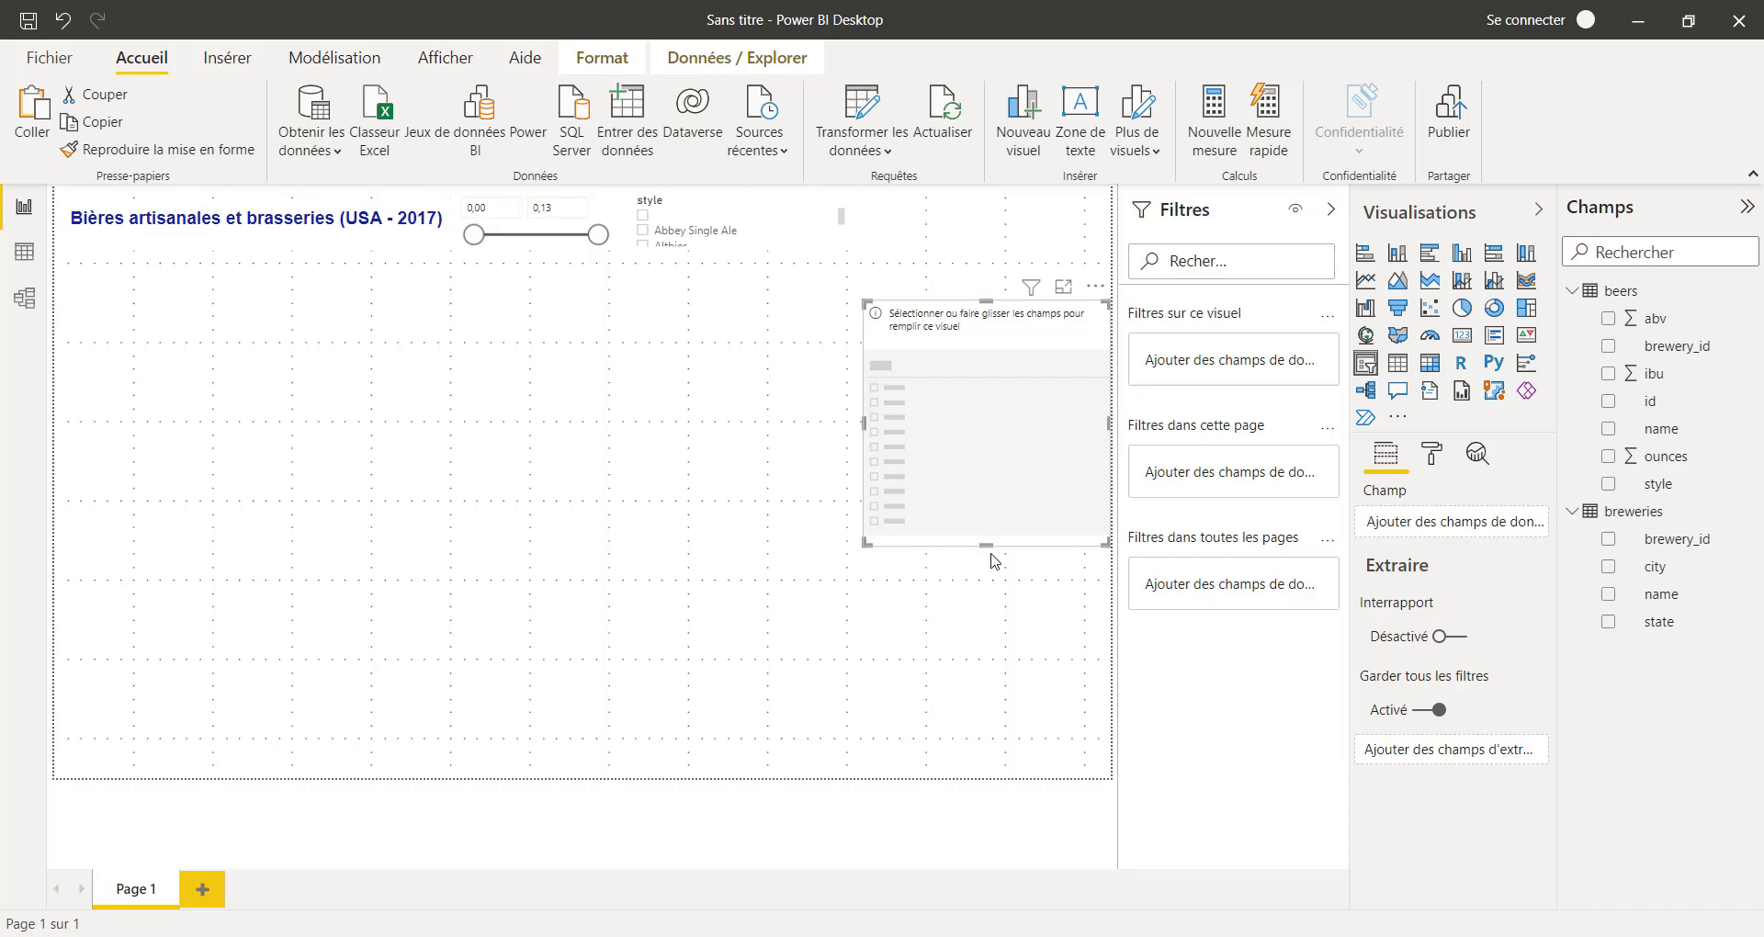
drag(988, 547, 1010, 234)
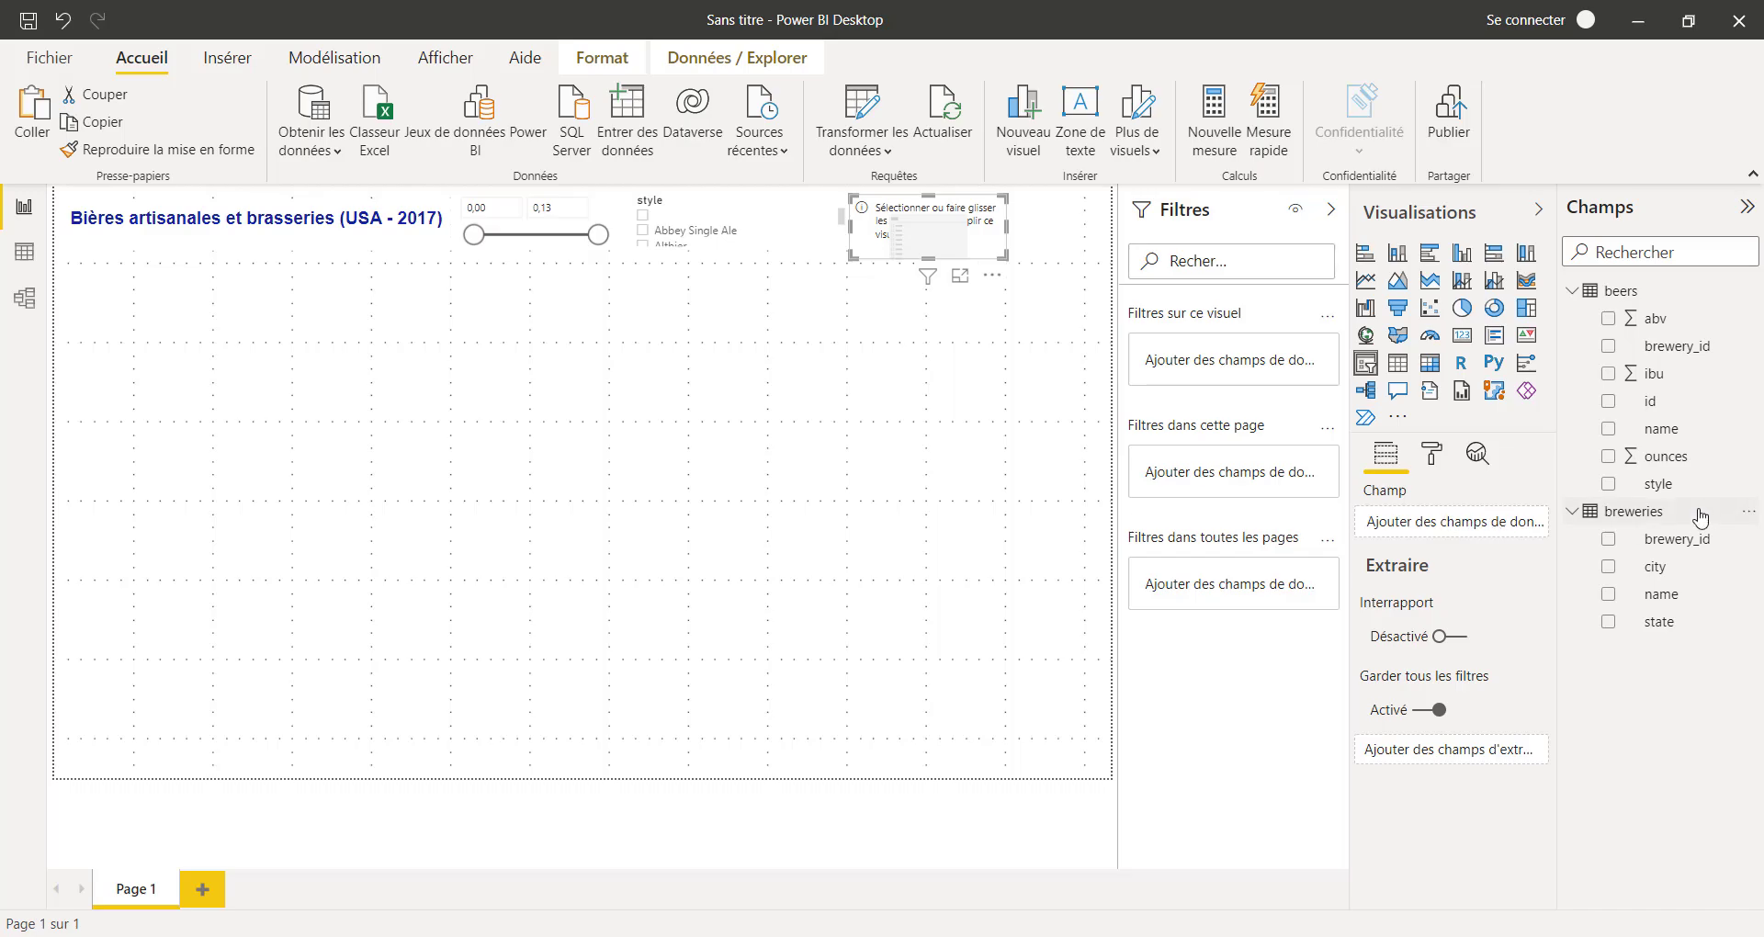
click(1607, 570)
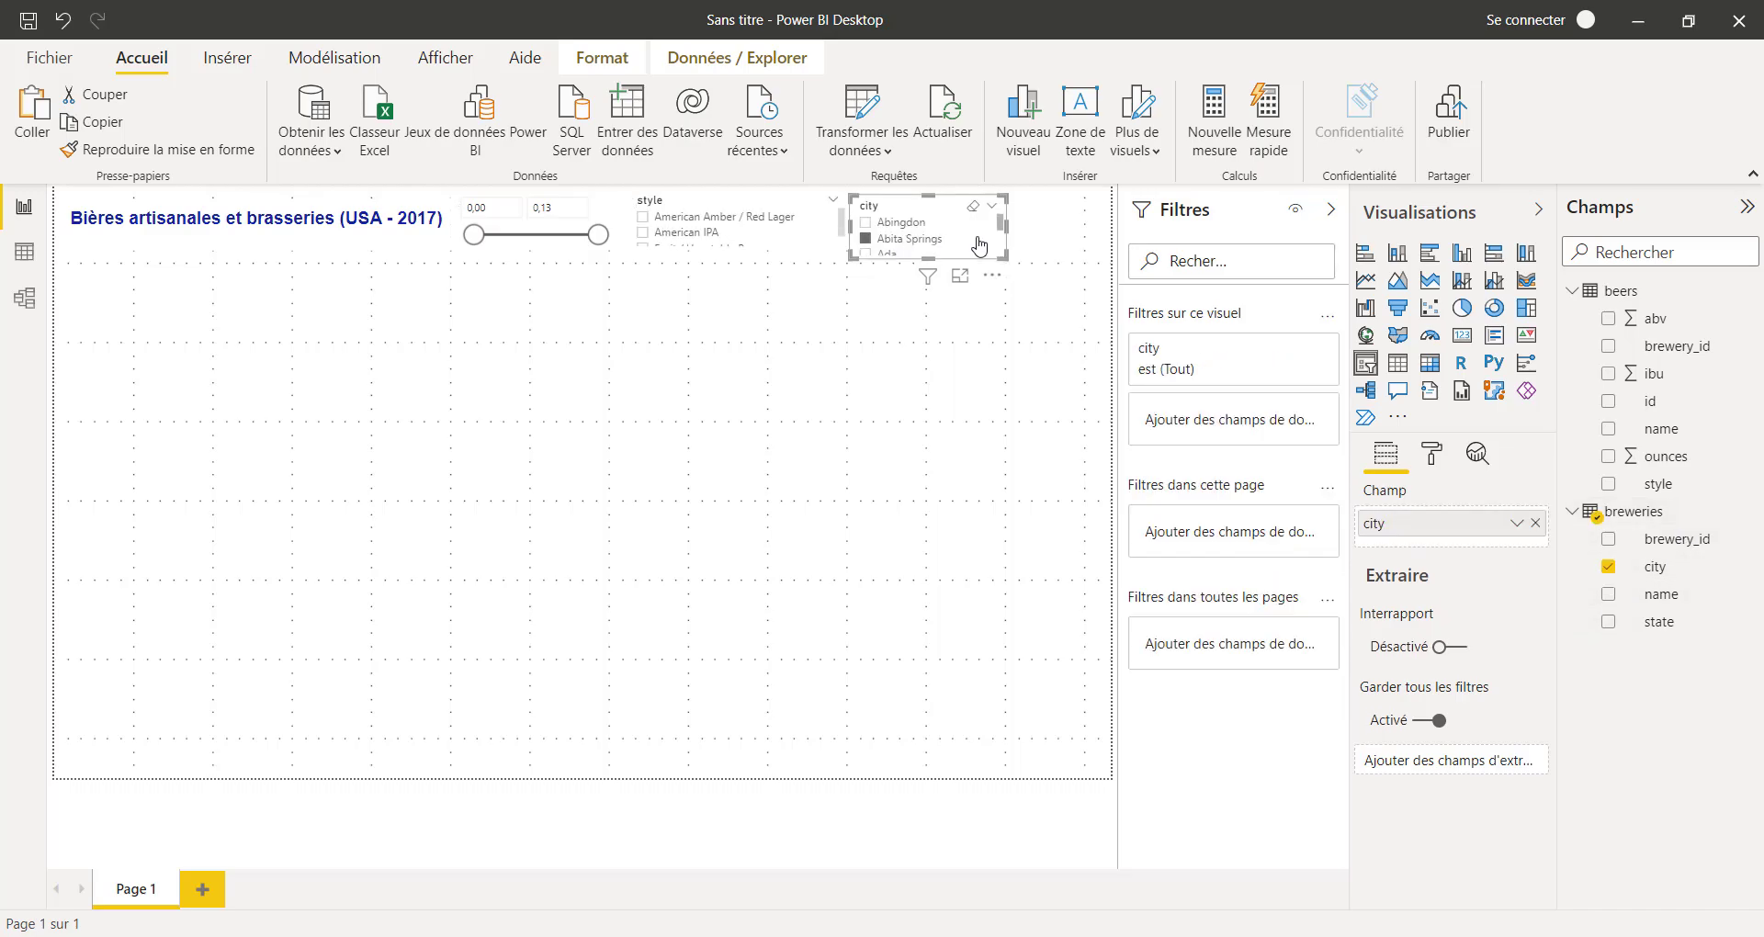
Duplicate the city slicer and narrow the style slicer, lining up all four slicers in one row beside the title
drag(946, 244, 1080, 336)
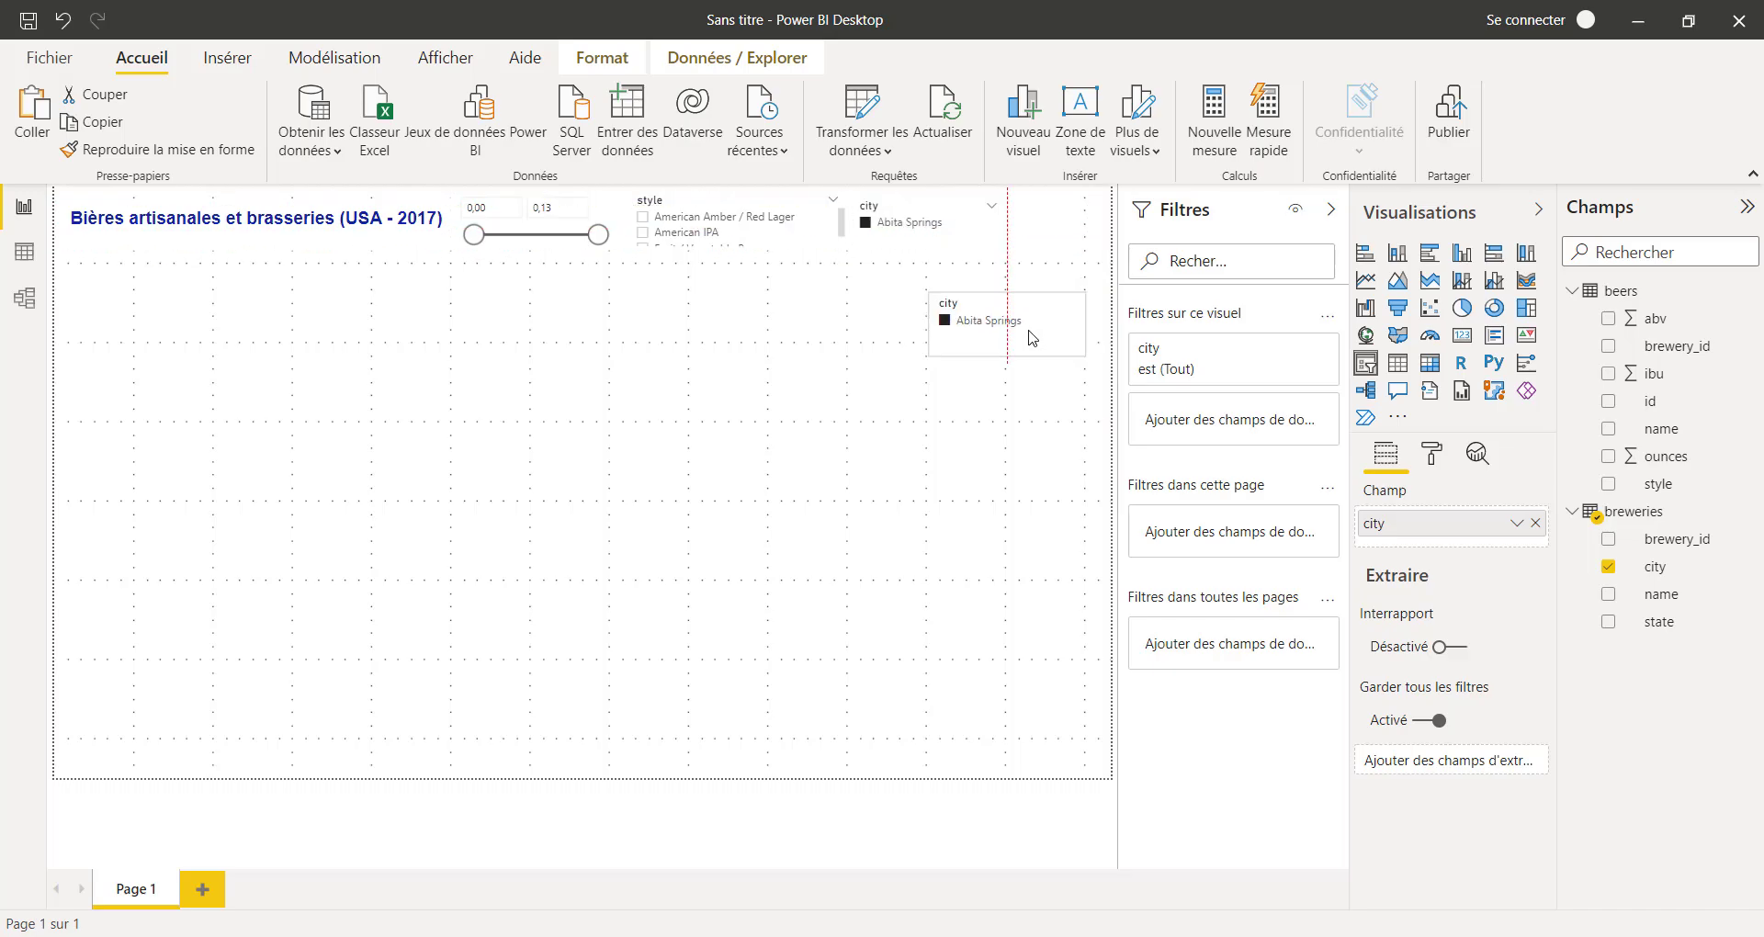
click(795, 235)
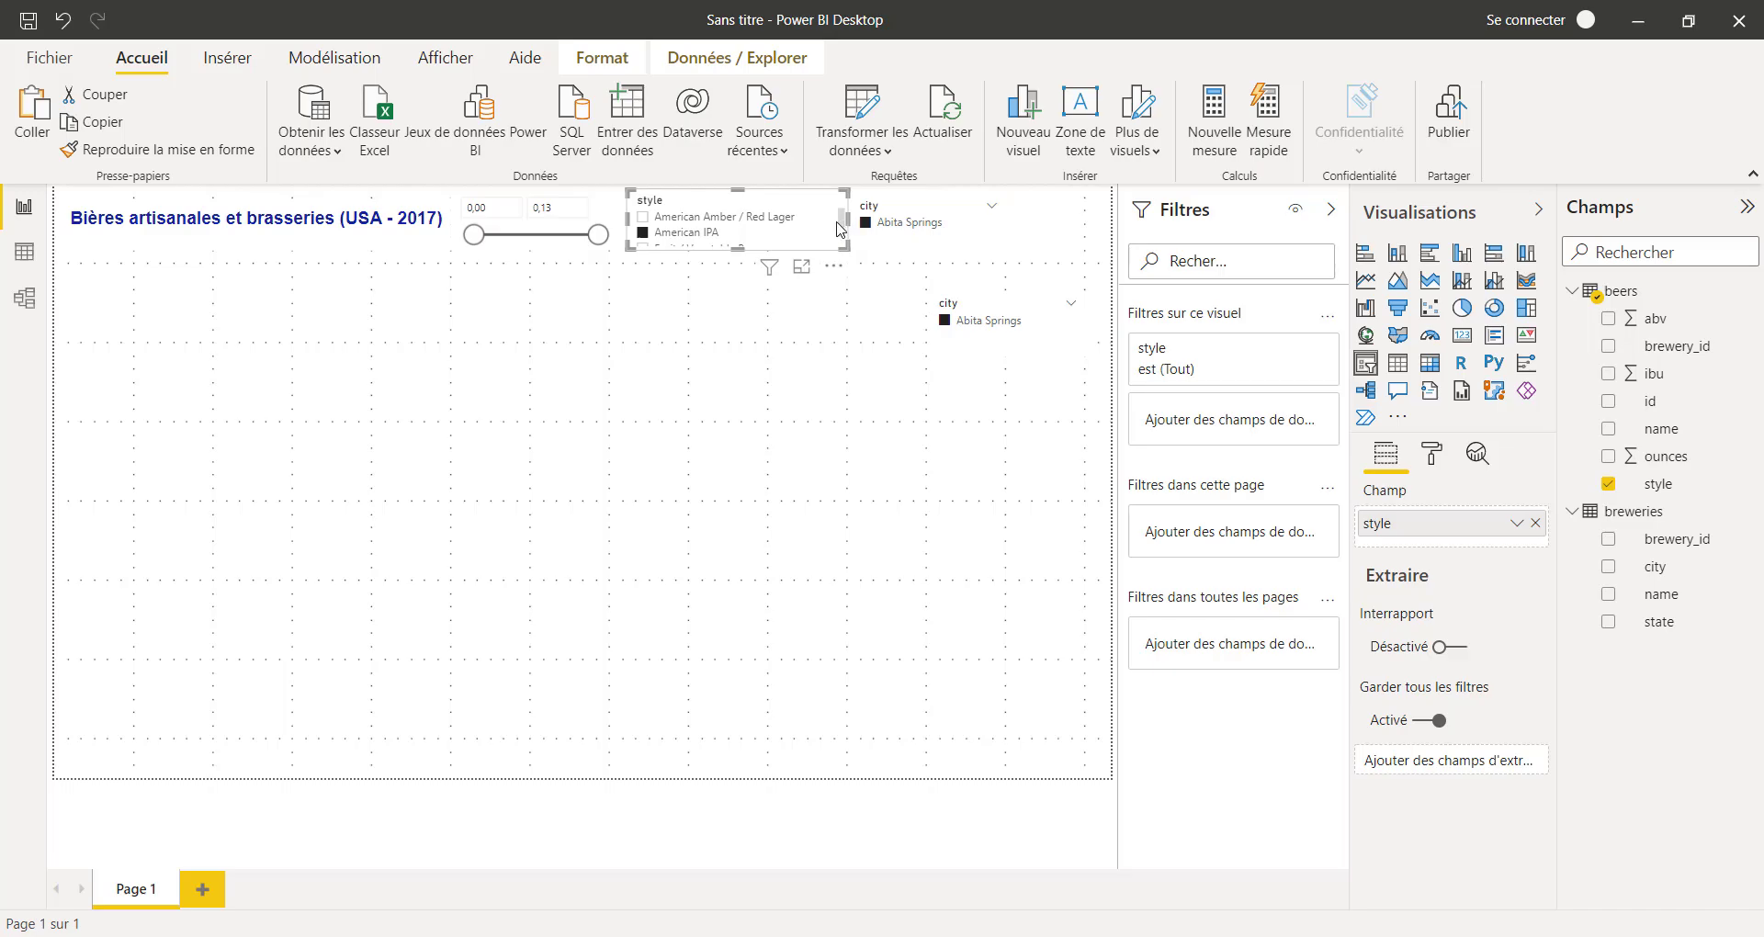
drag(840, 230, 815, 231)
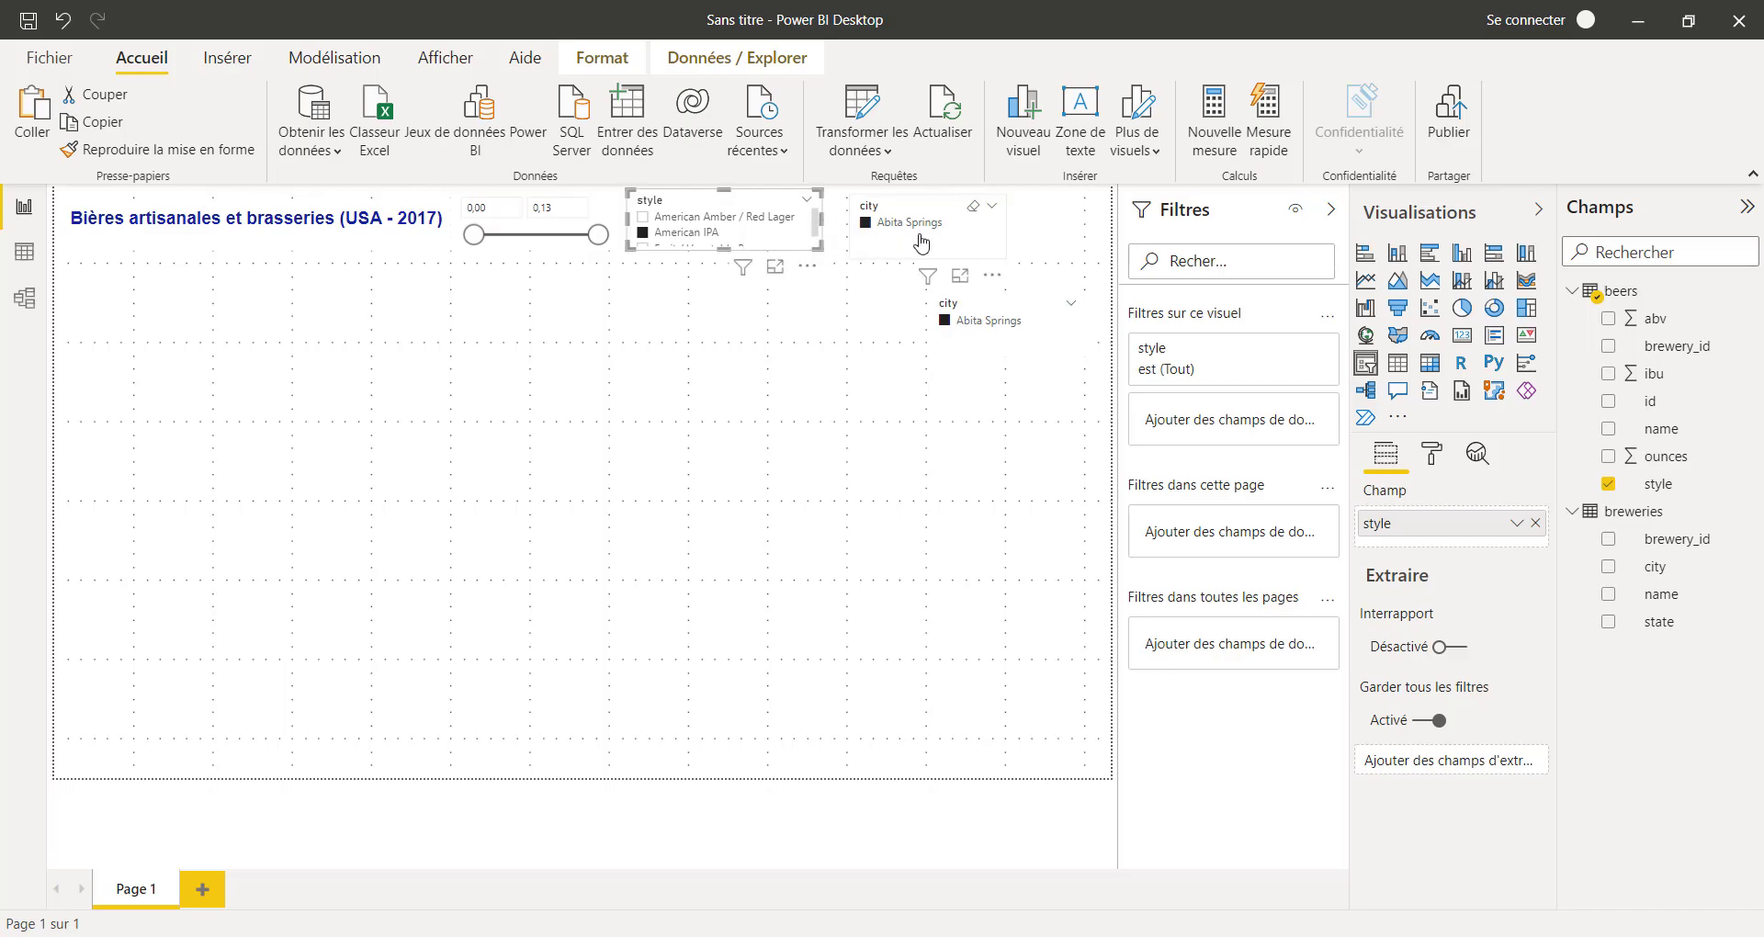
drag(921, 244, 963, 233)
drag(992, 334, 1095, 239)
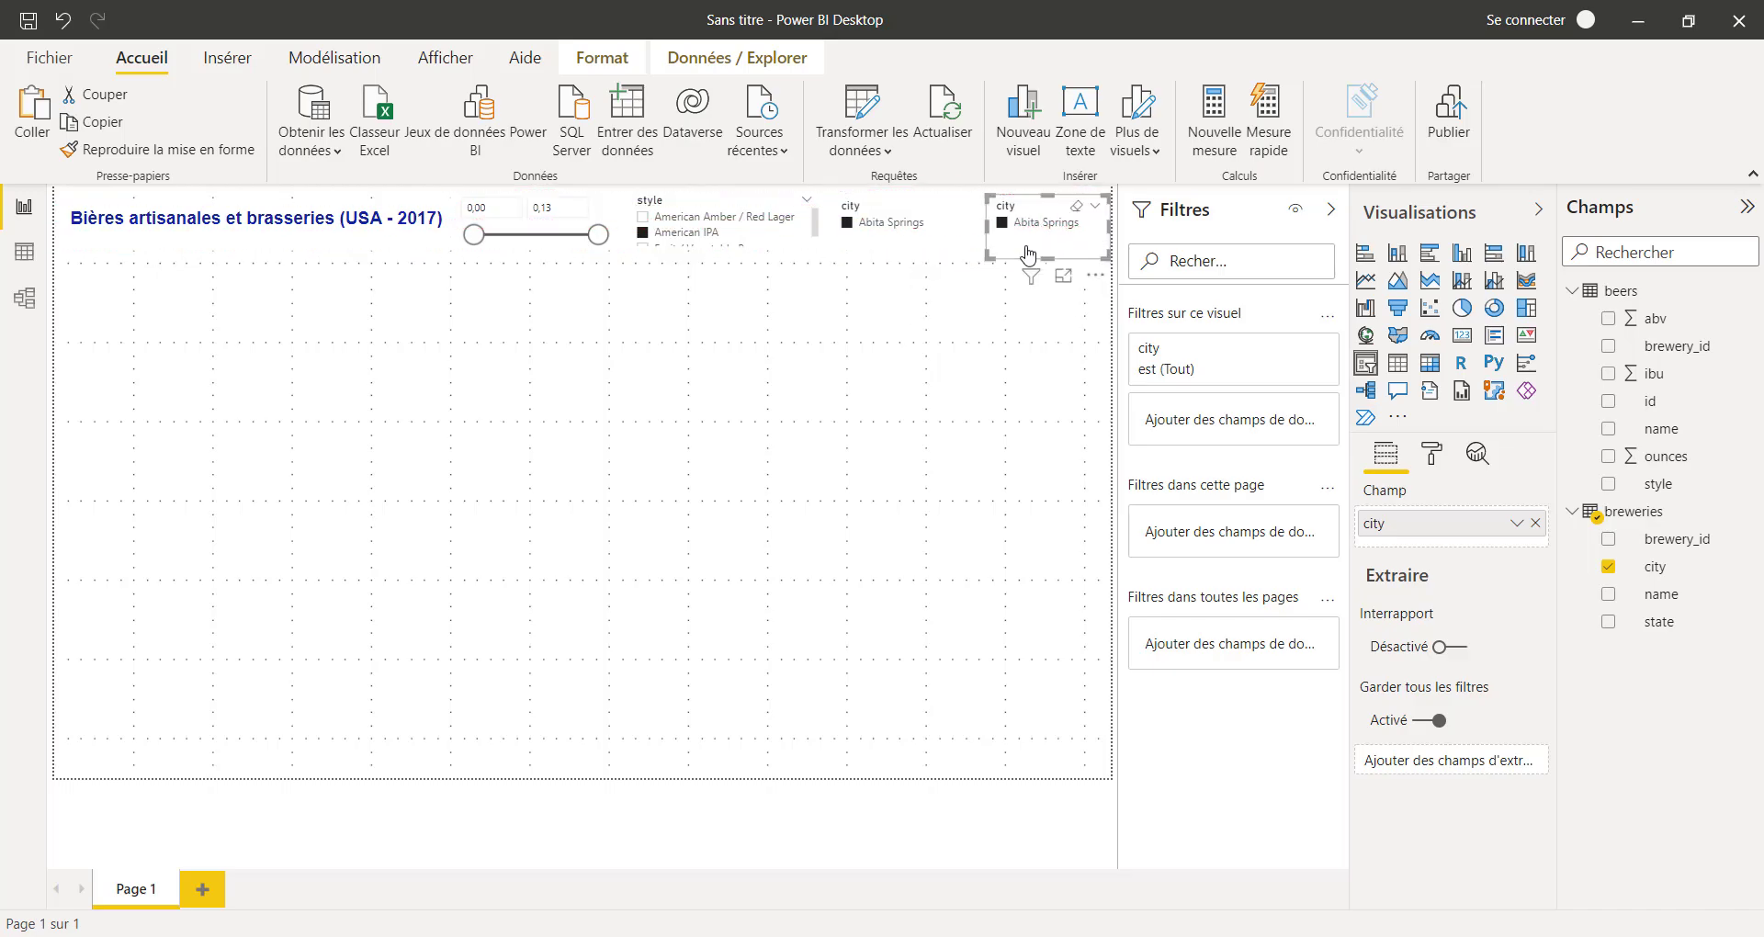
Replace the field of the last slicer in the row with state from the breweries table and display it as a dropdown list
click(1535, 523)
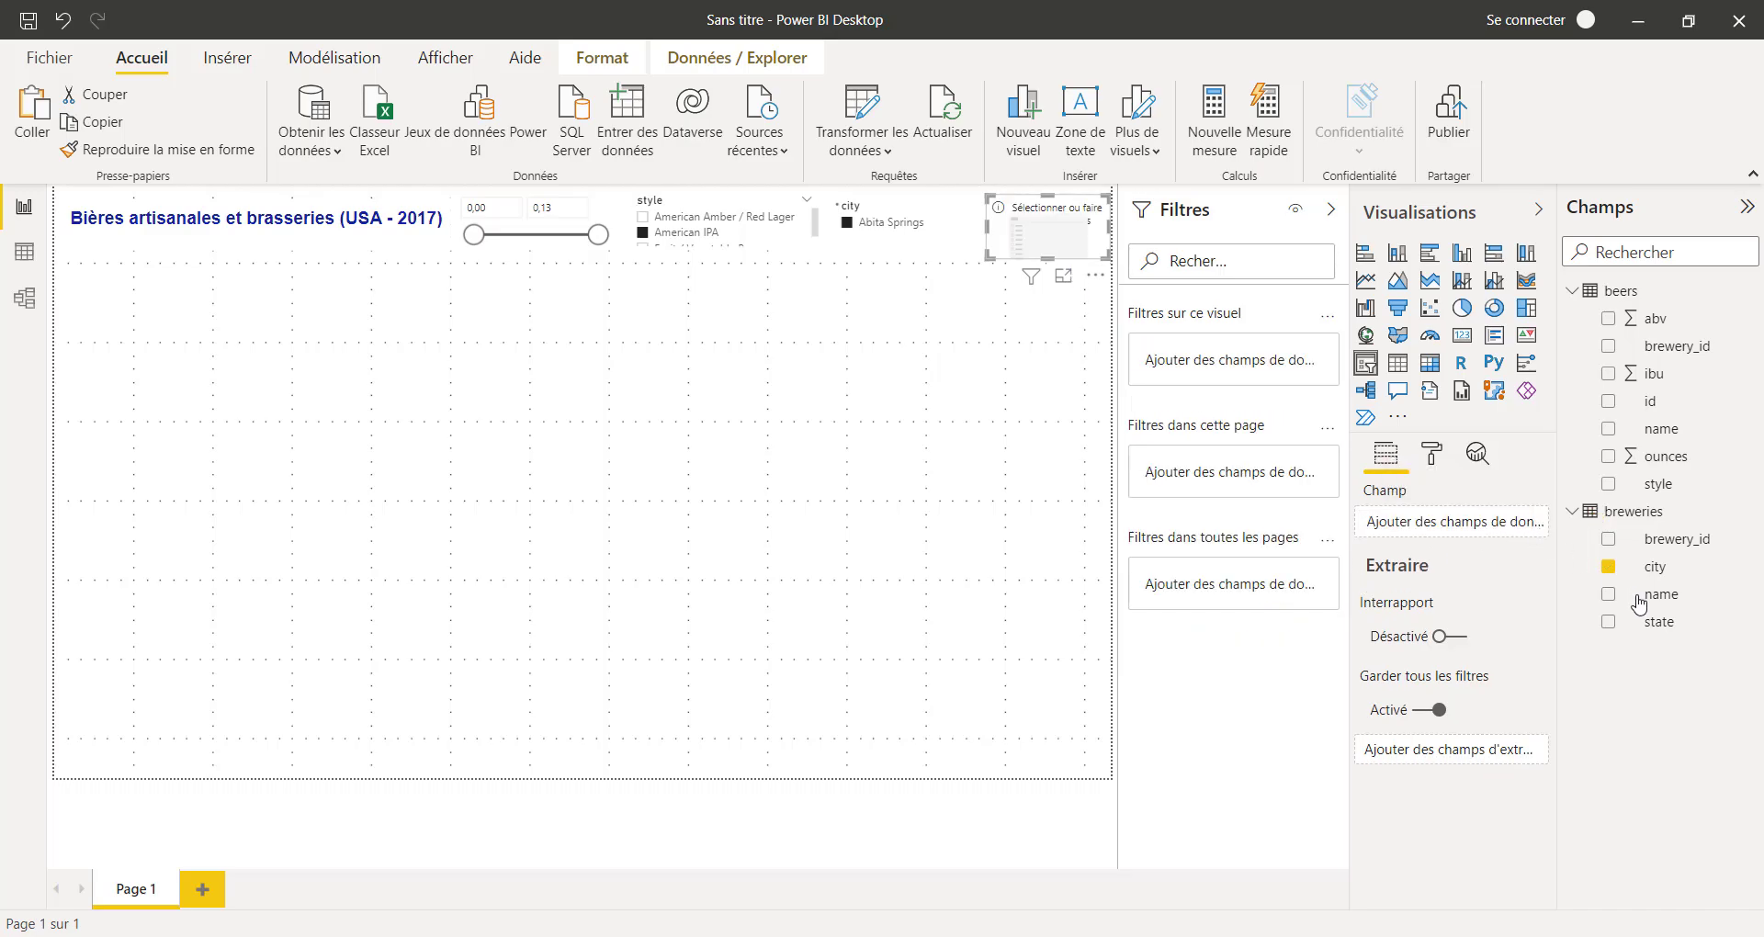
click(1607, 621)
click(1093, 206)
click(1040, 258)
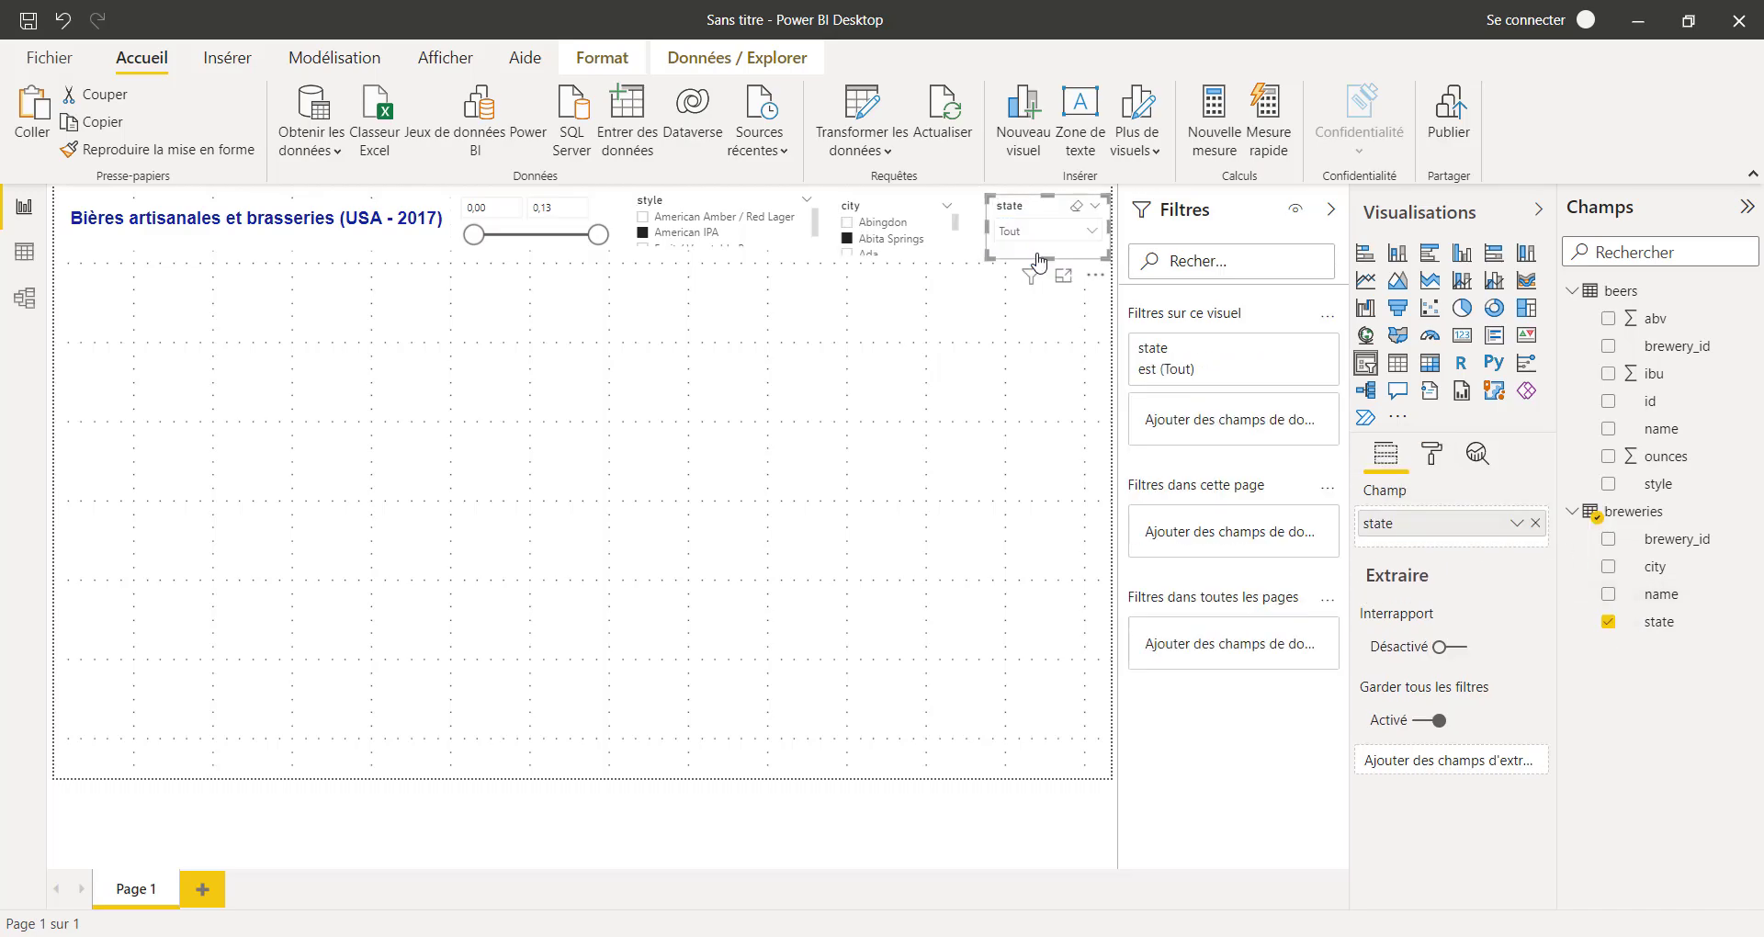
click(1056, 232)
click(883, 440)
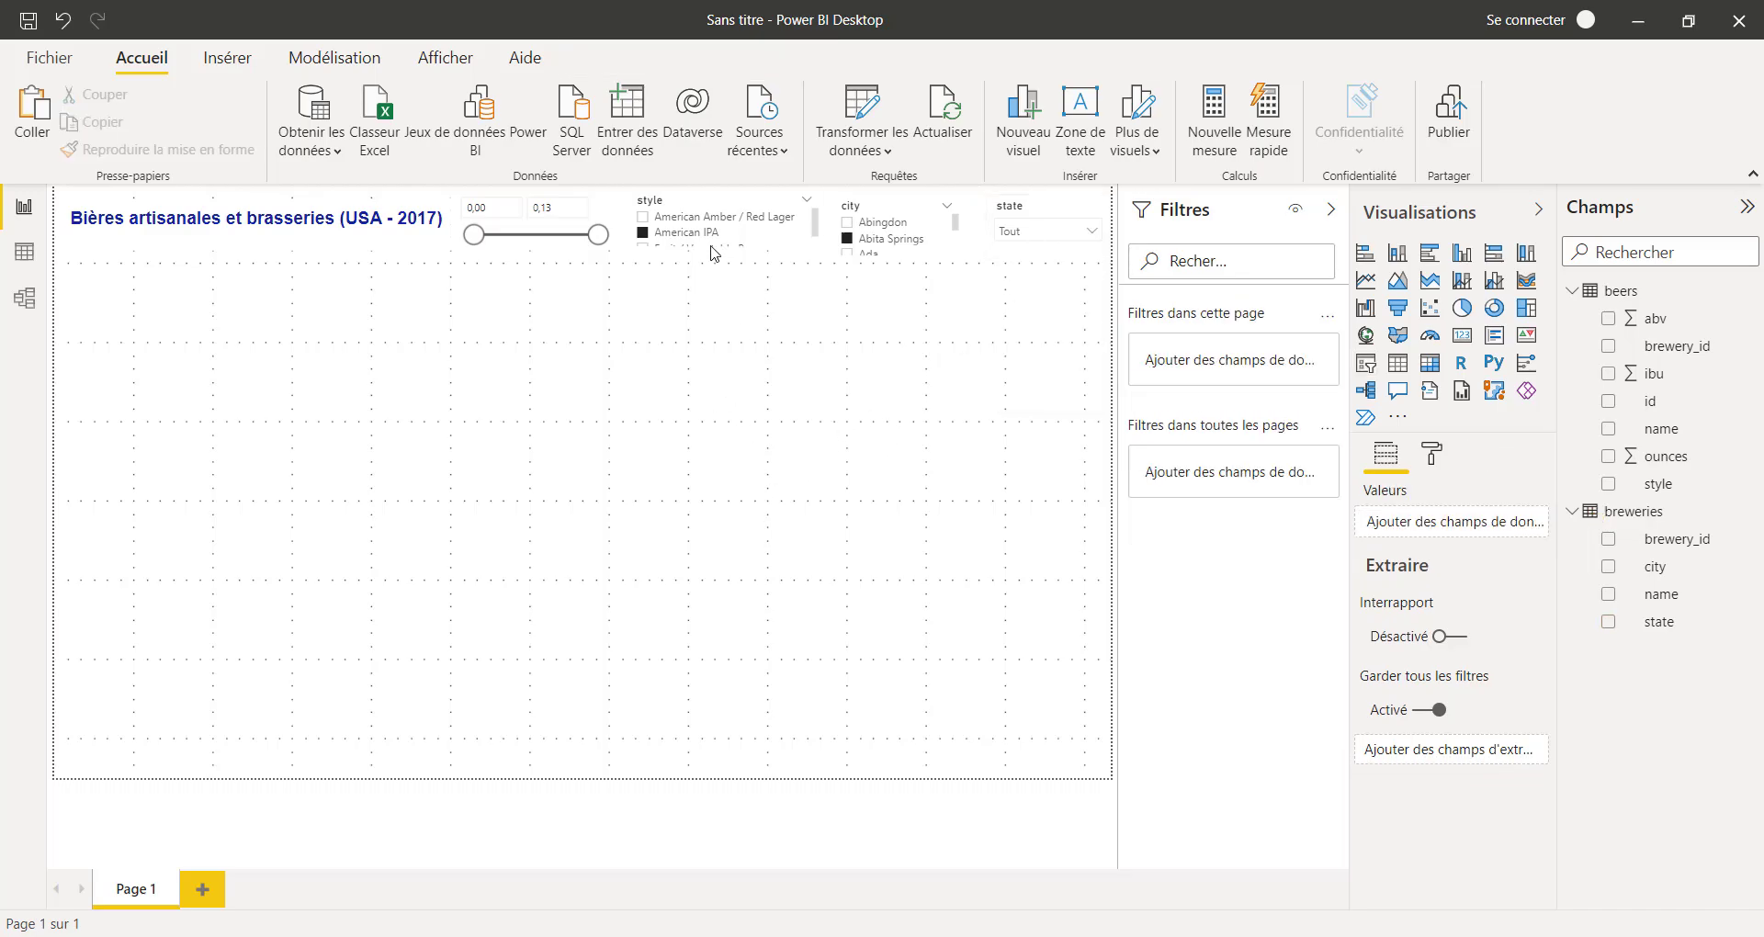
Clear the American IPA selection in the style slicer and the Abita Springs selection in the city slicer
click(642, 235)
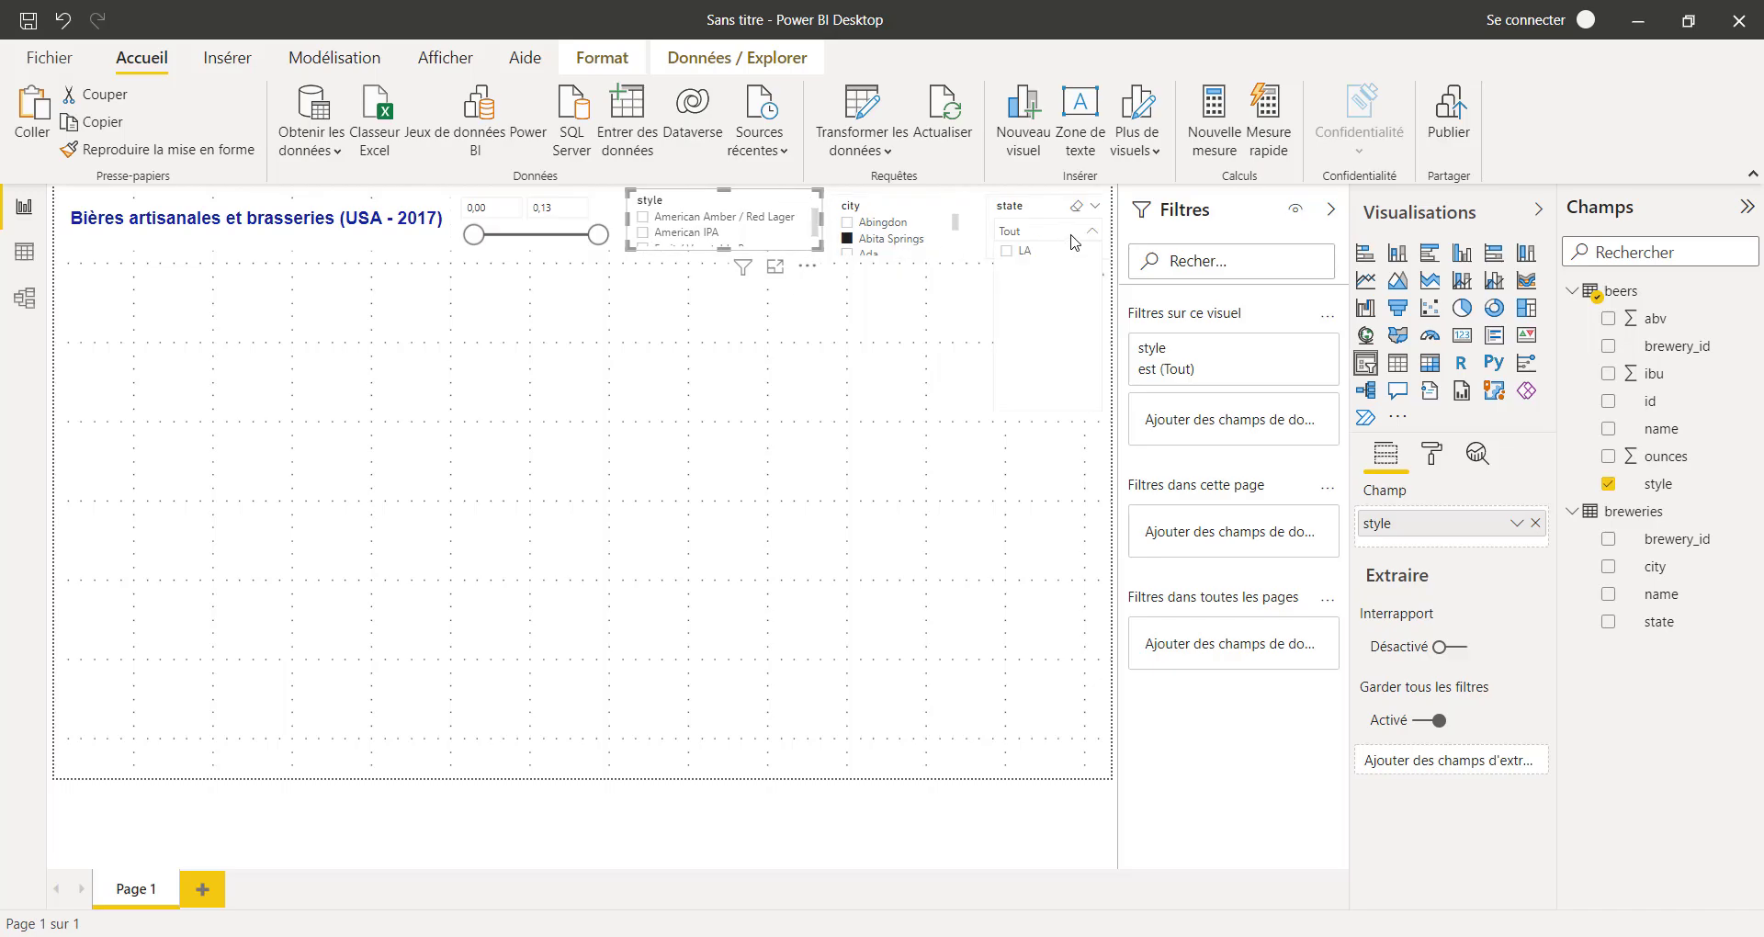
click(868, 246)
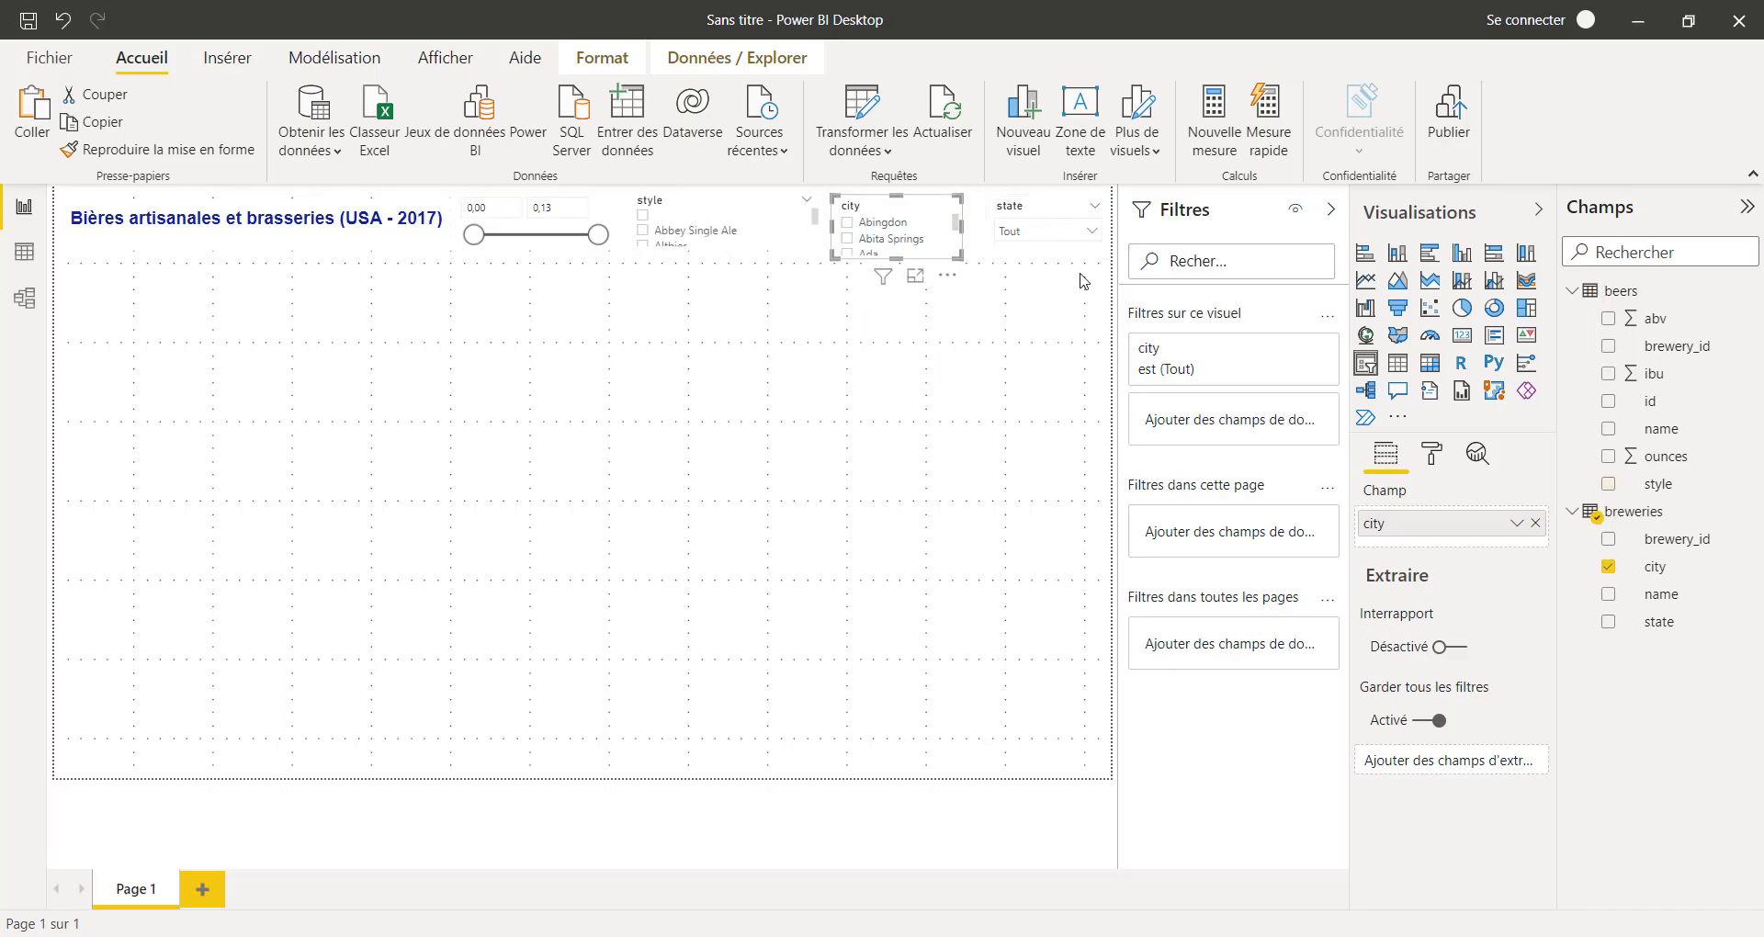
Check the list of values in the state slicer, close it and undo the list display of the style slicer
click(1080, 235)
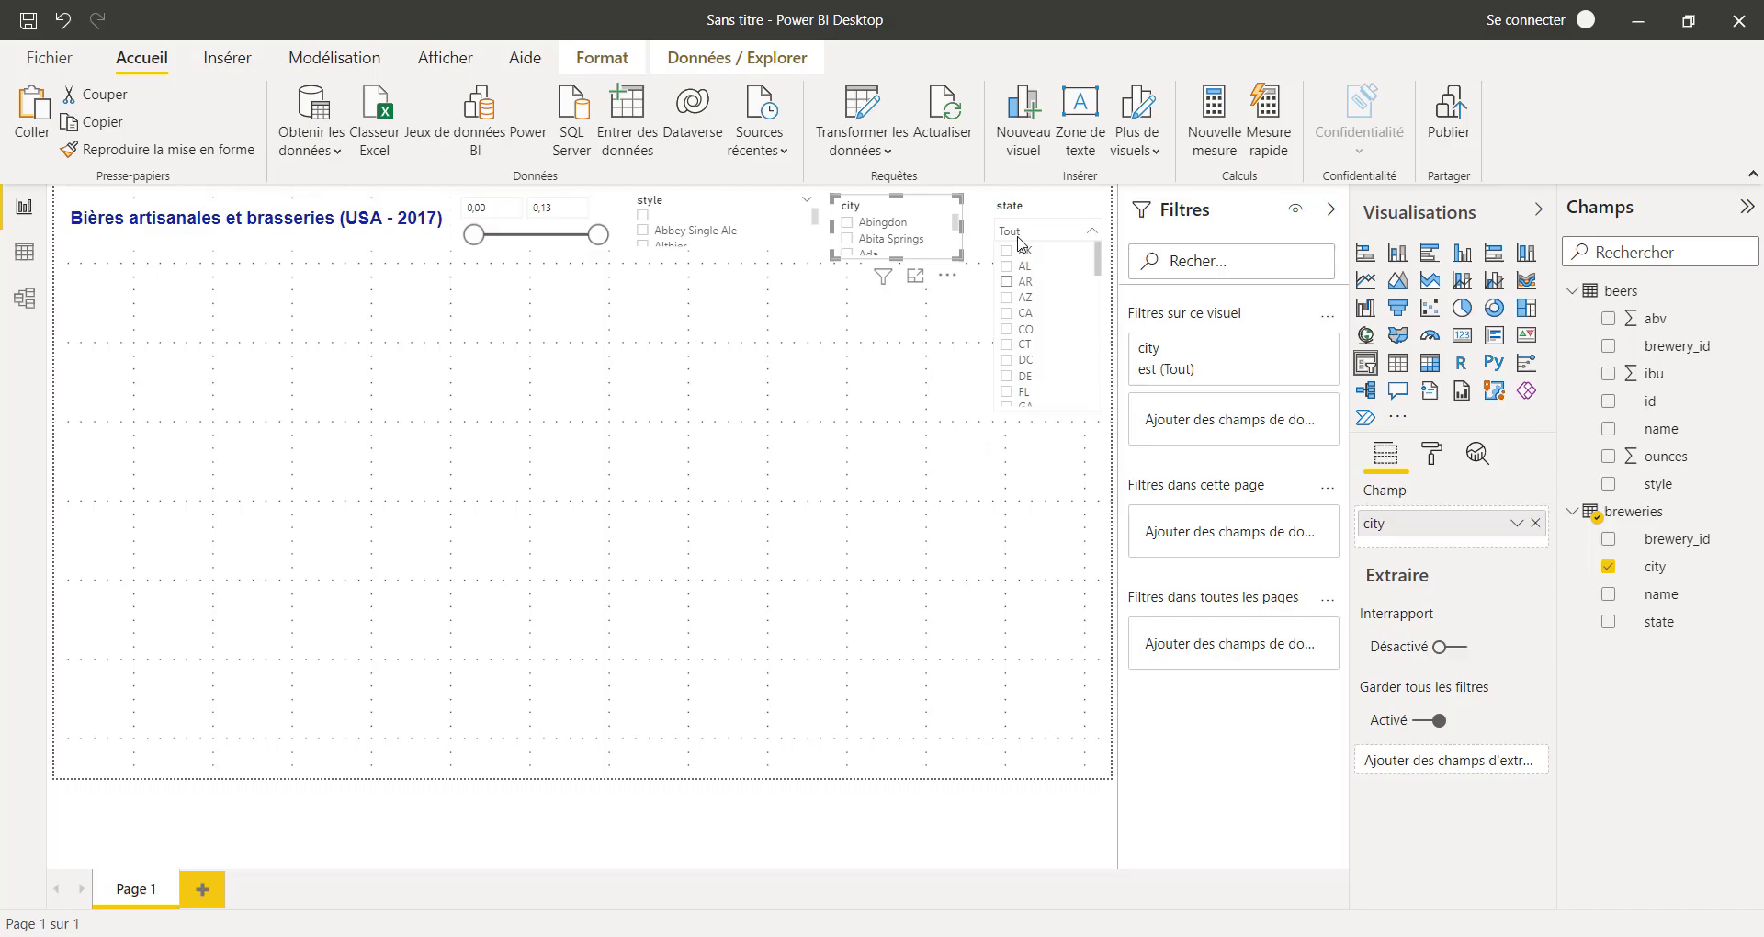
click(807, 468)
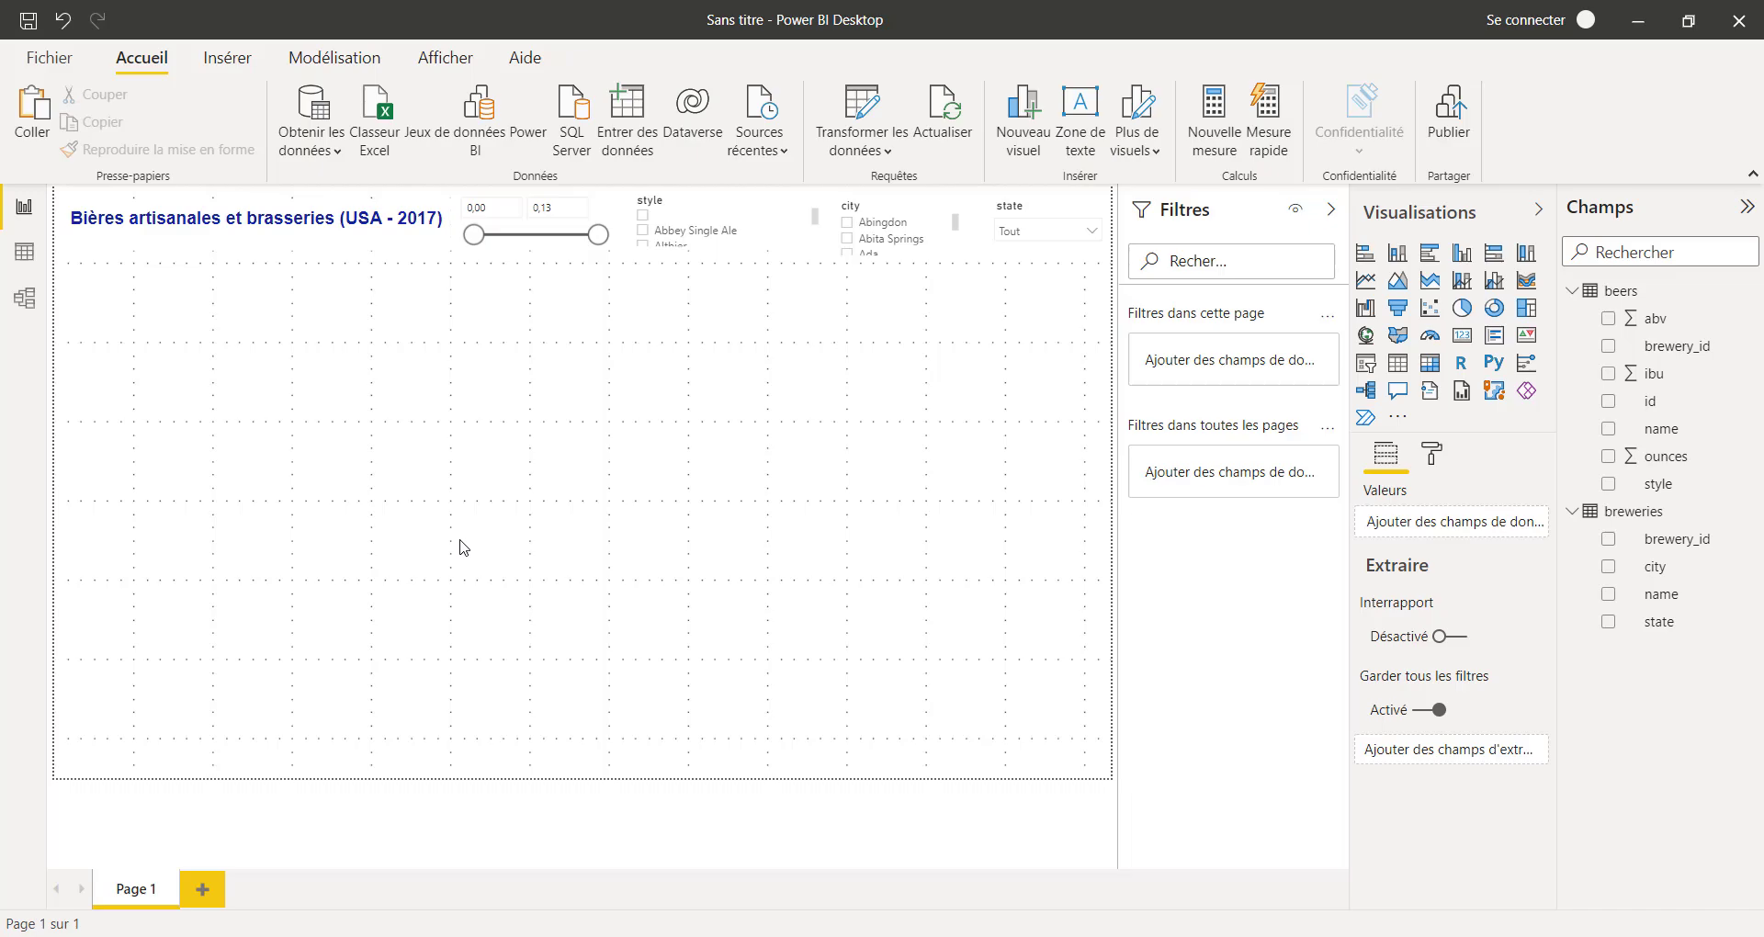
key(ctrl+z)
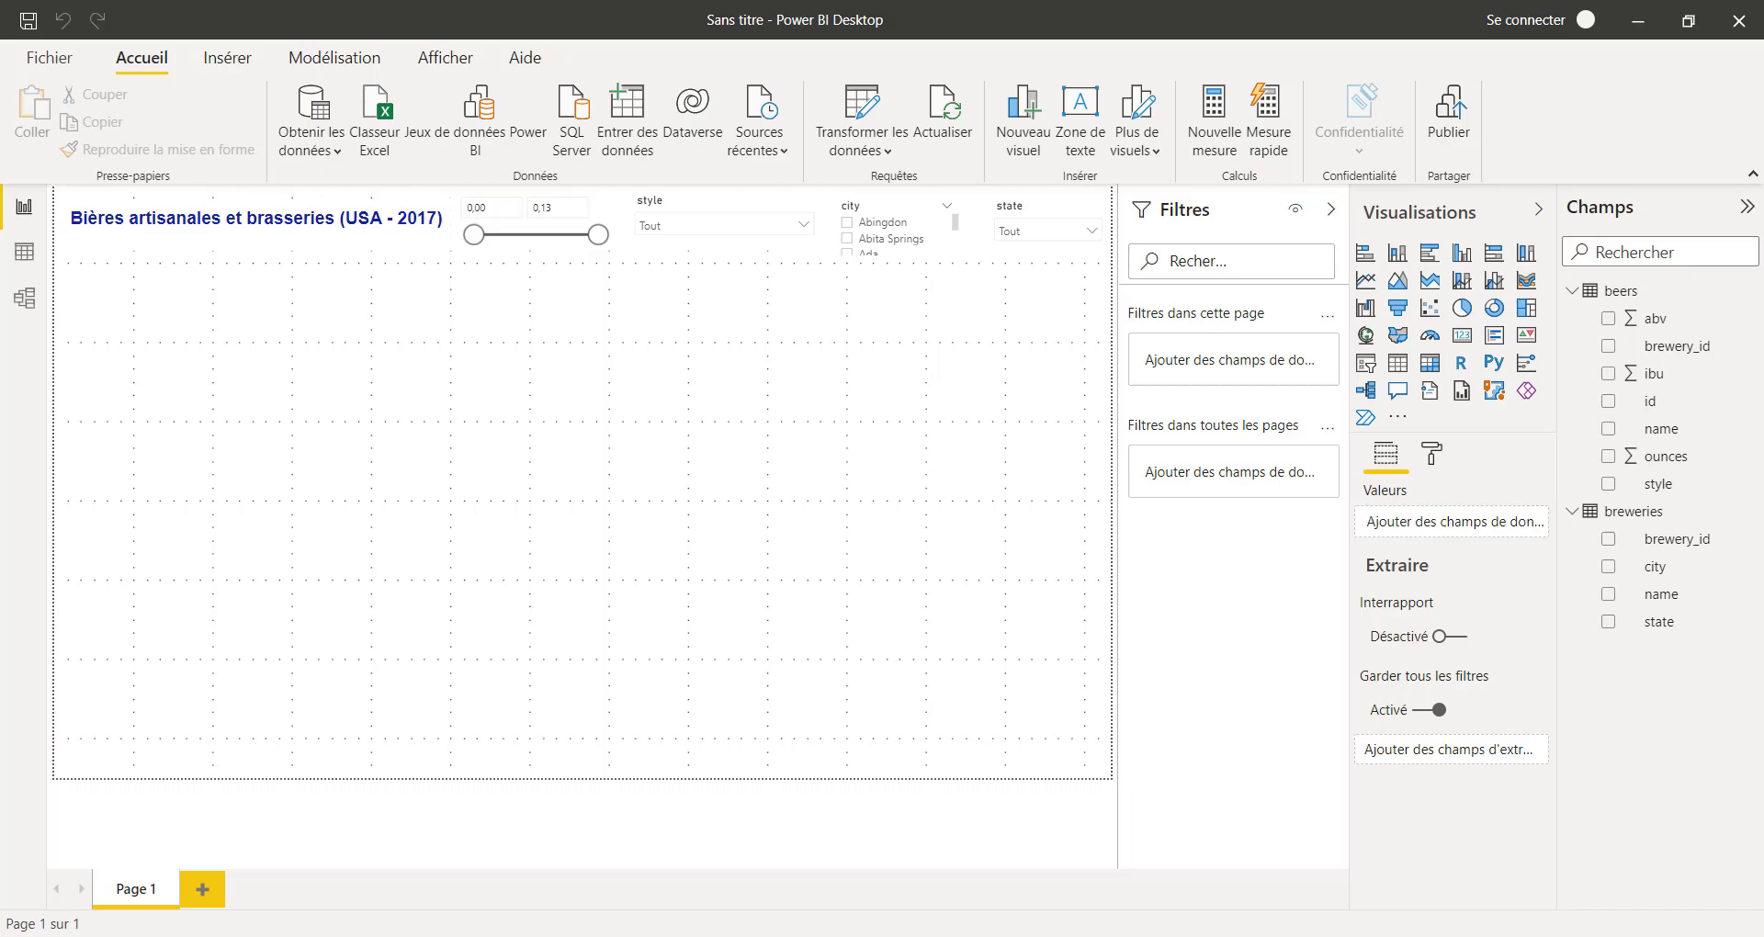
Set the data category of the breweries city field to Localité and of the state field to Département ou région
click(1677, 581)
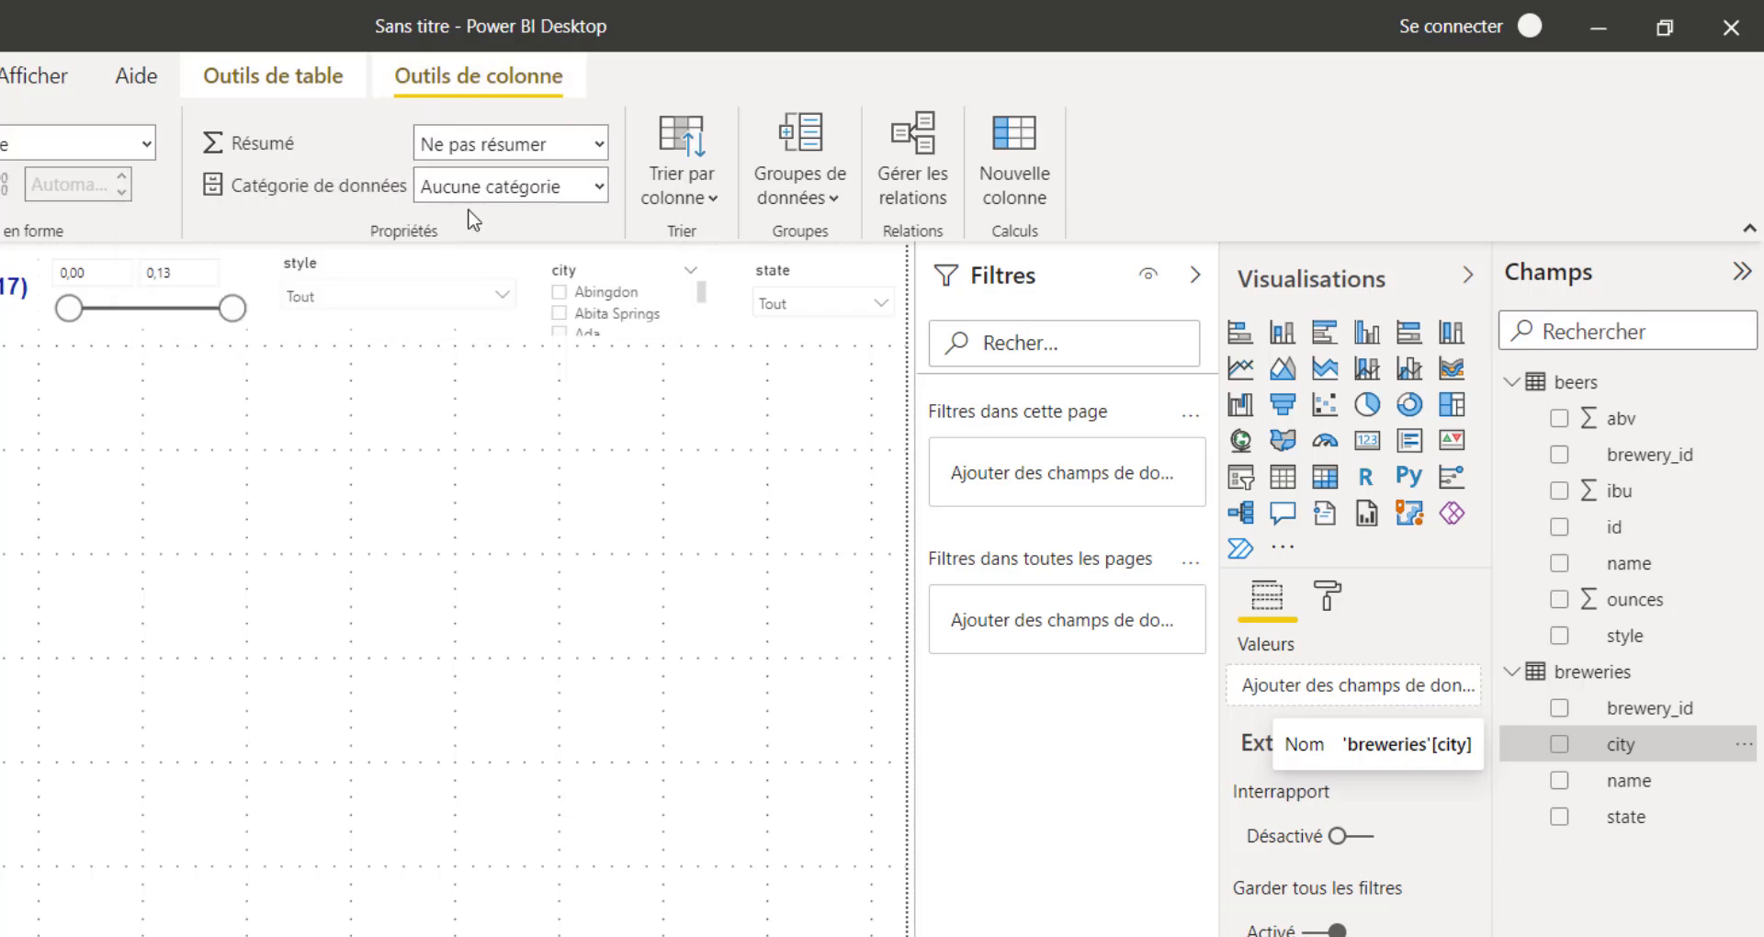
click(602, 188)
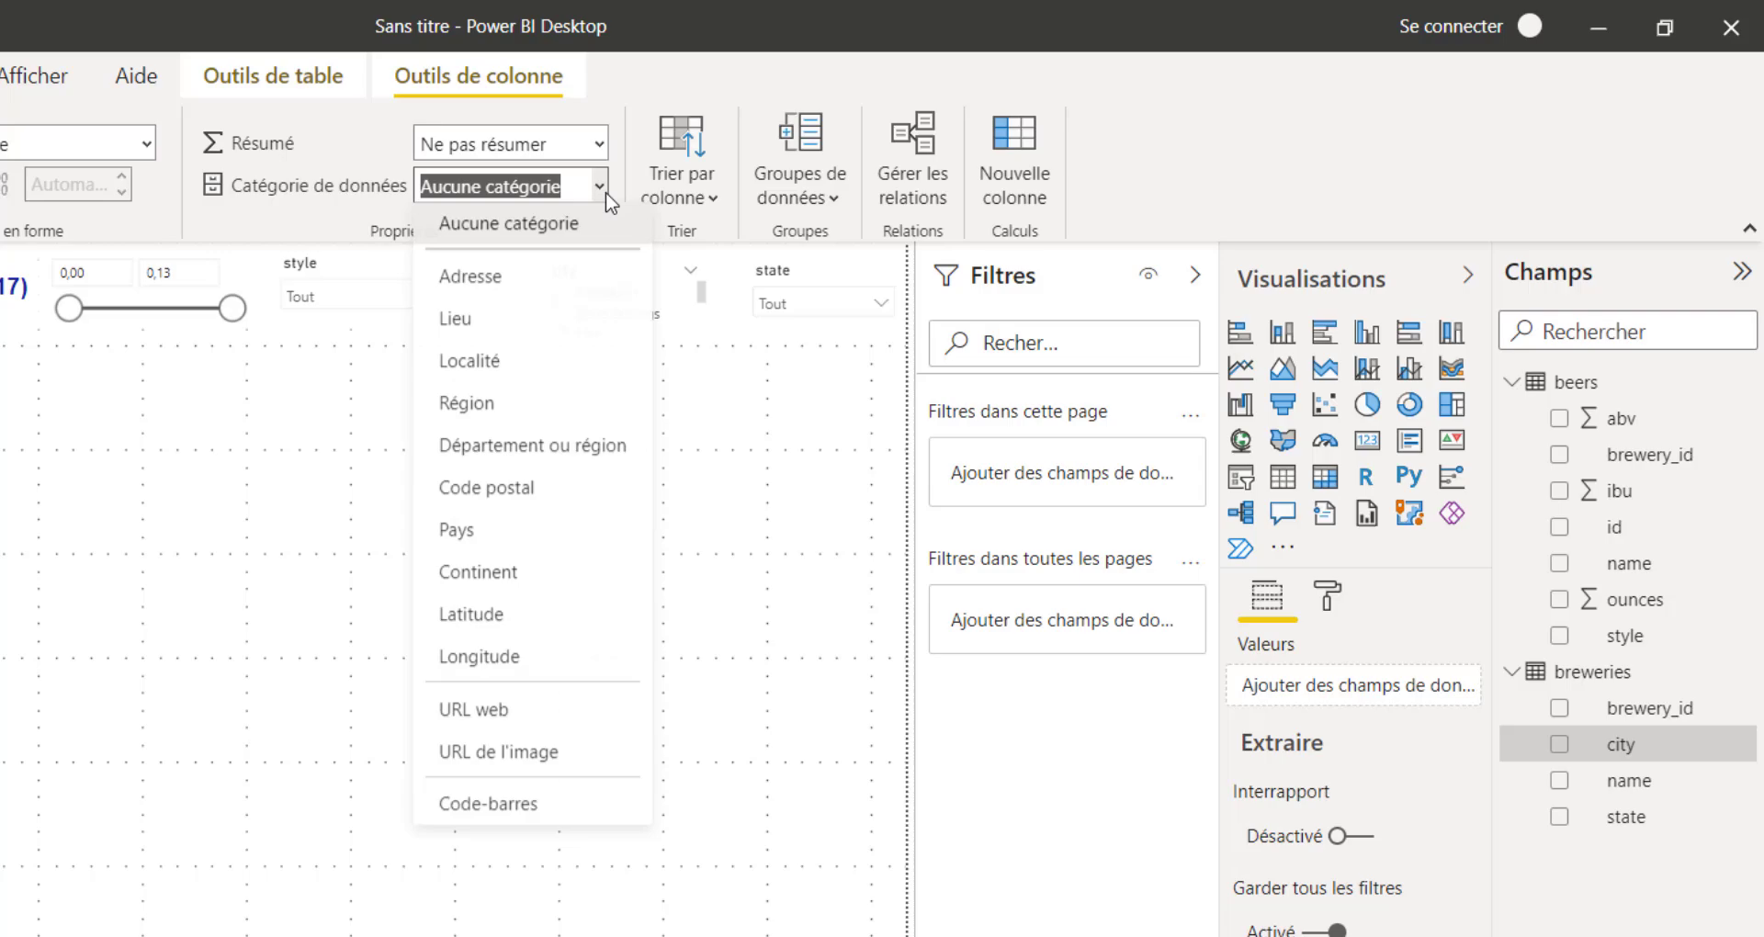
click(477, 374)
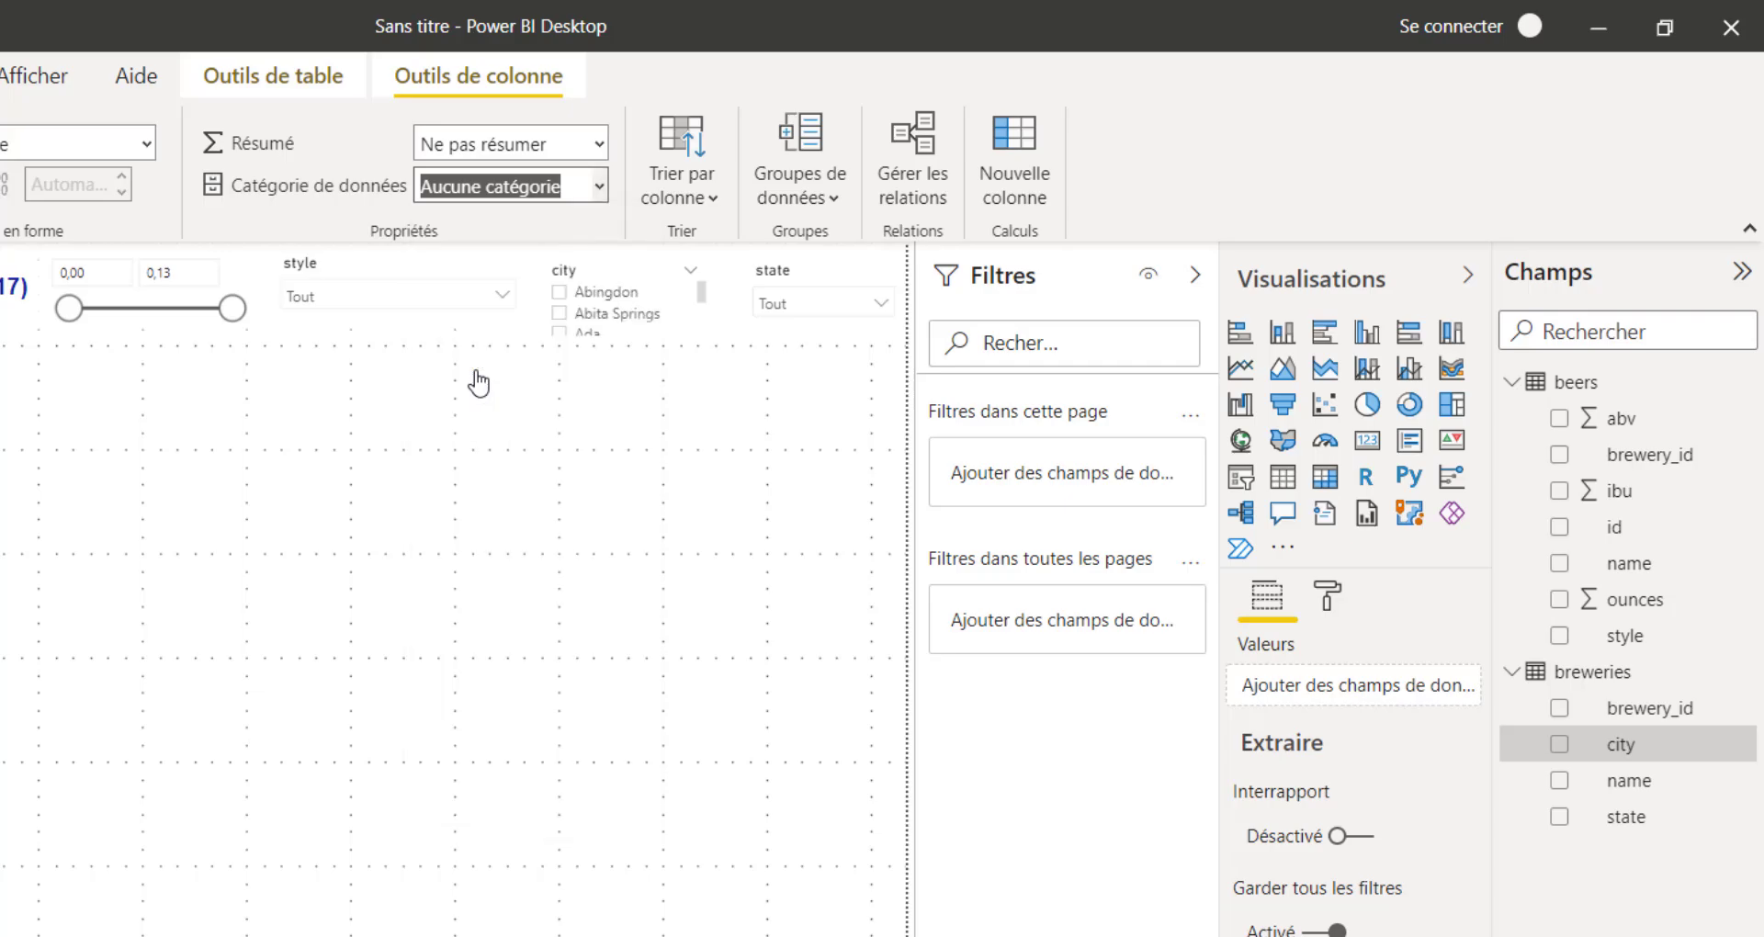
click(1625, 827)
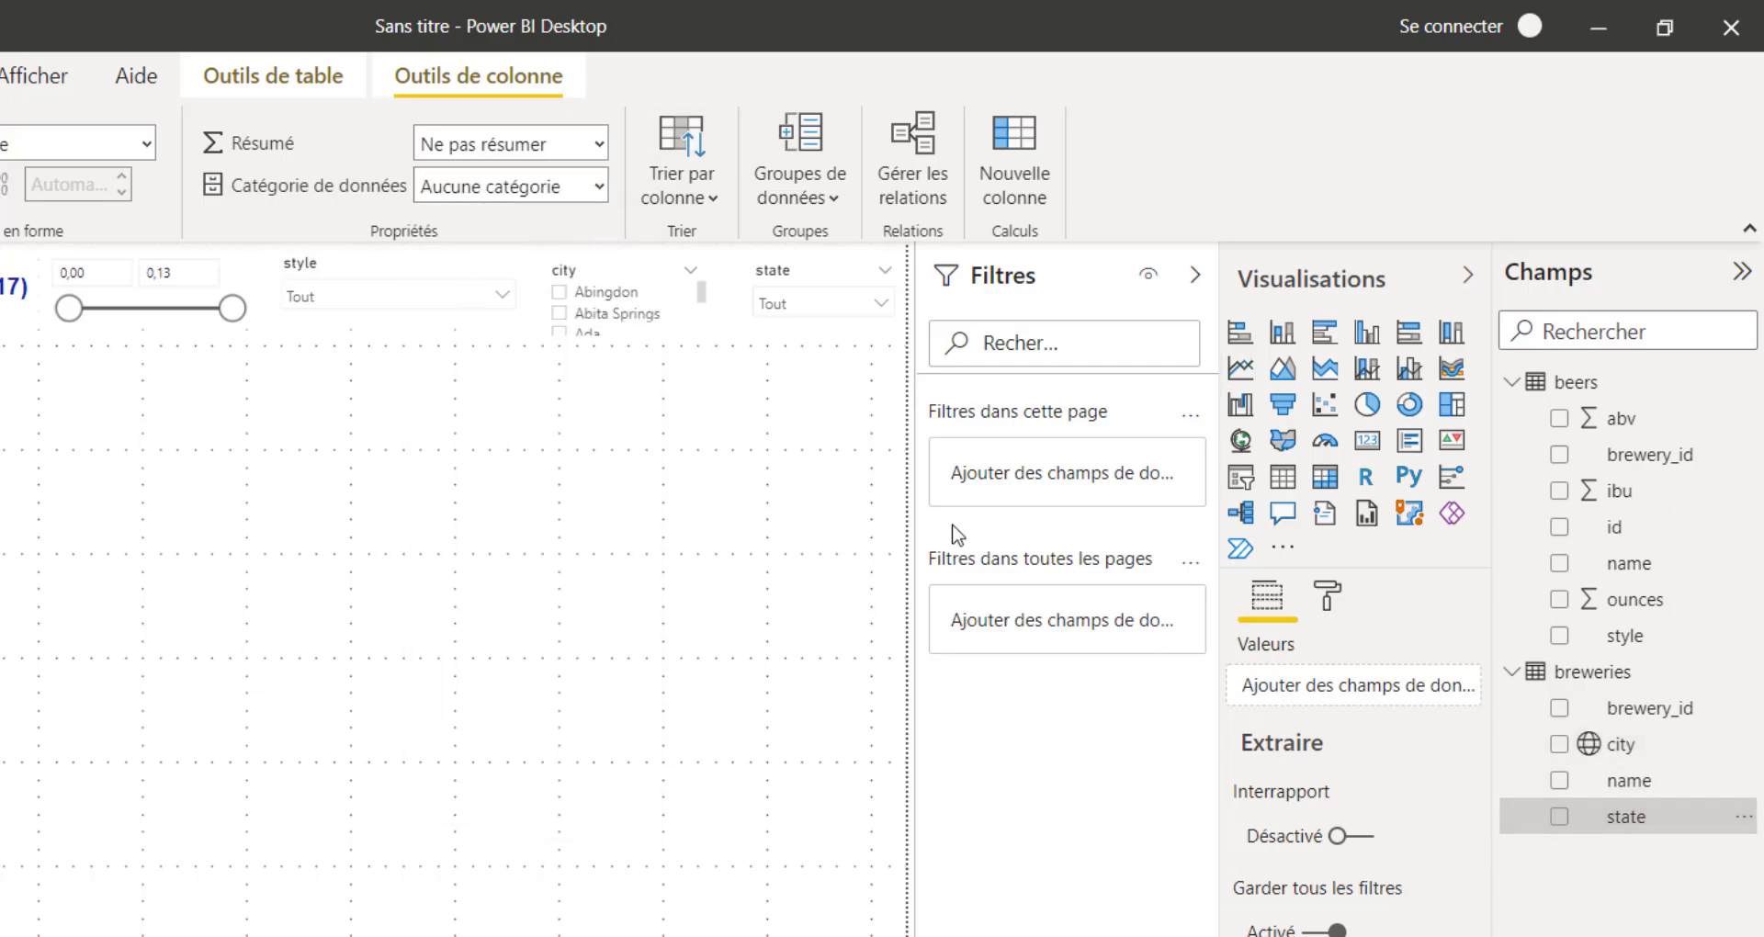
click(599, 186)
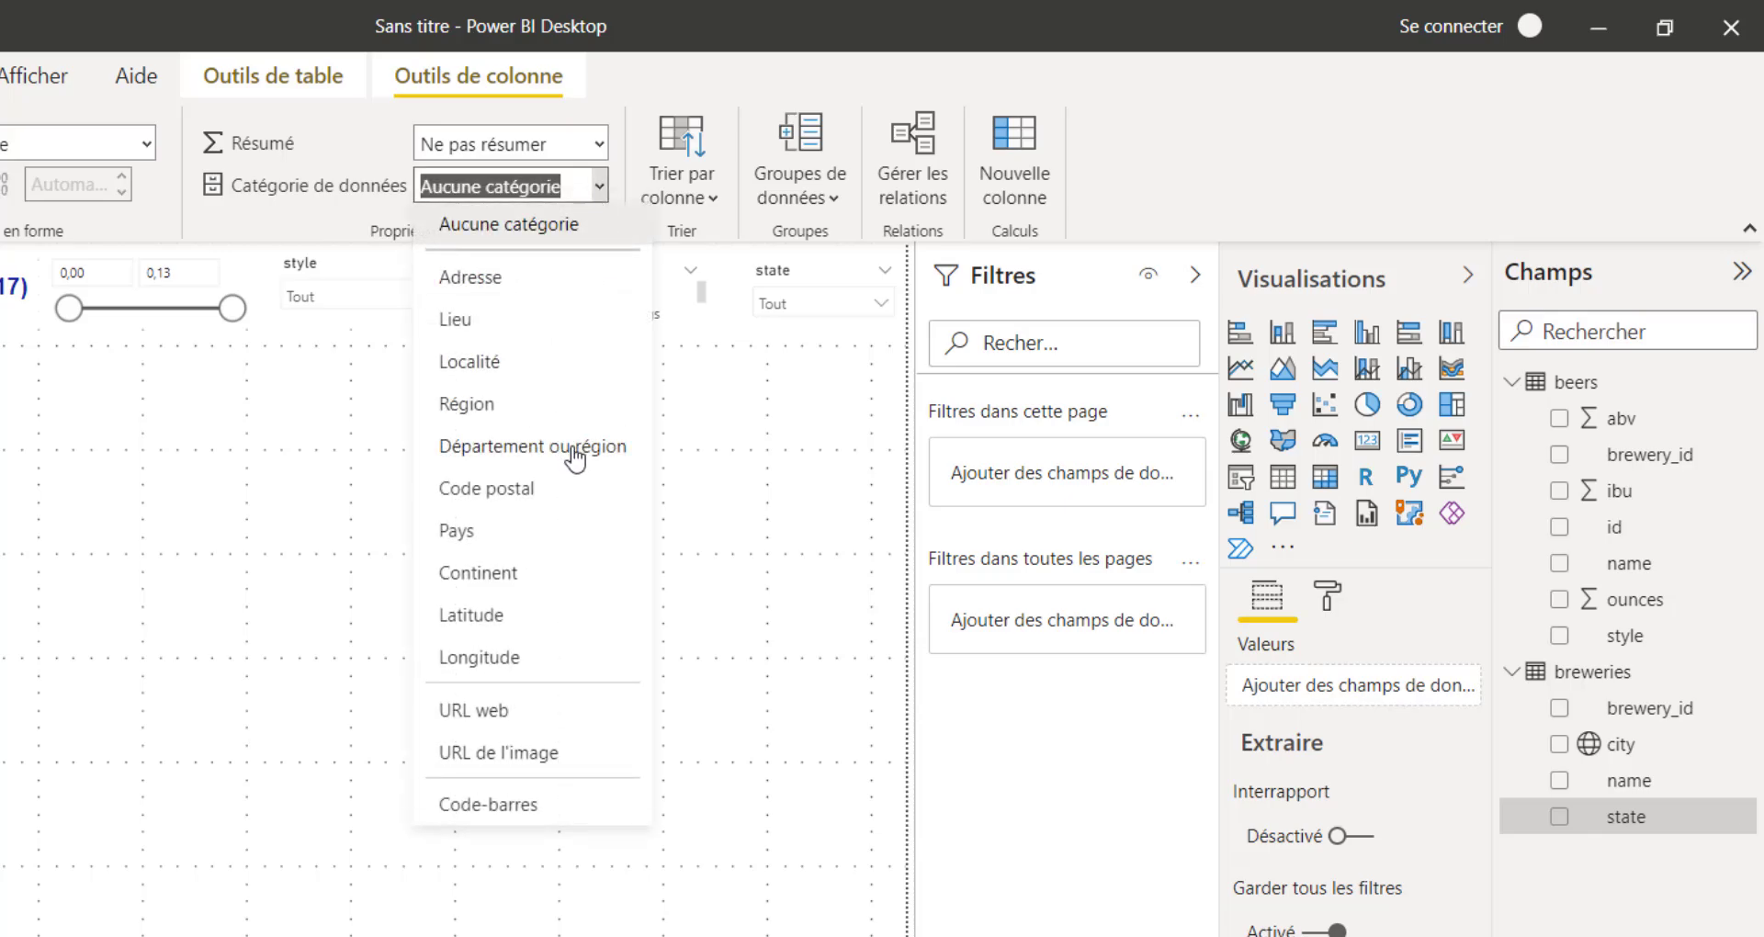
click(581, 459)
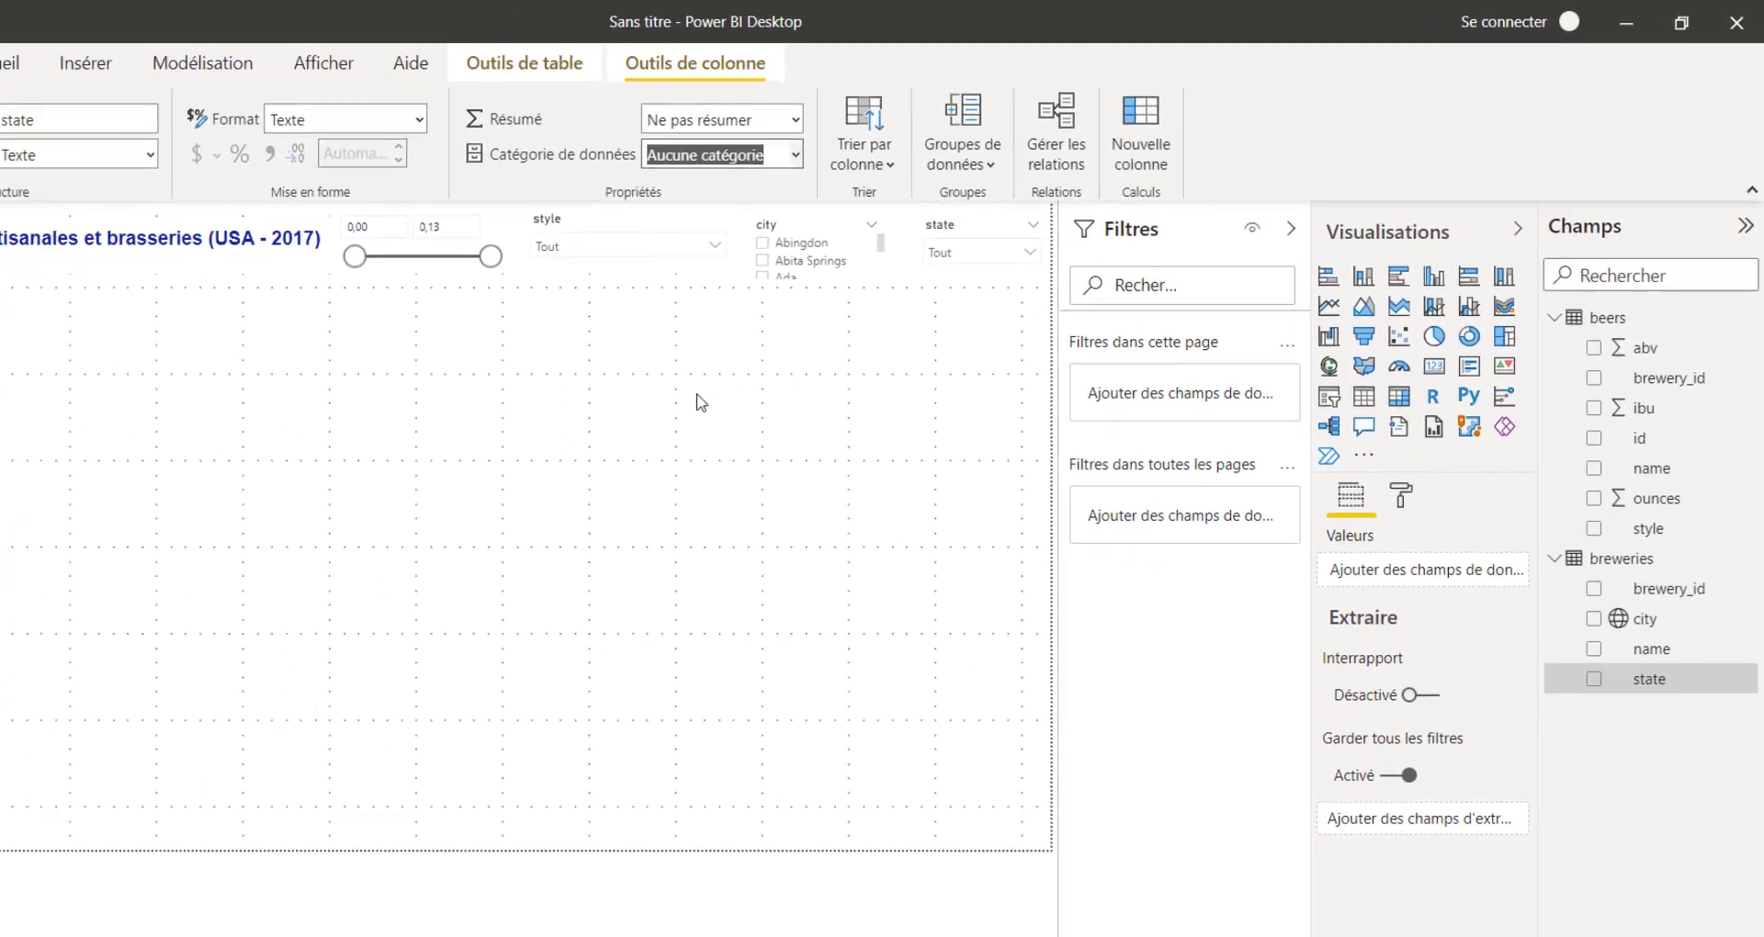
click(475, 595)
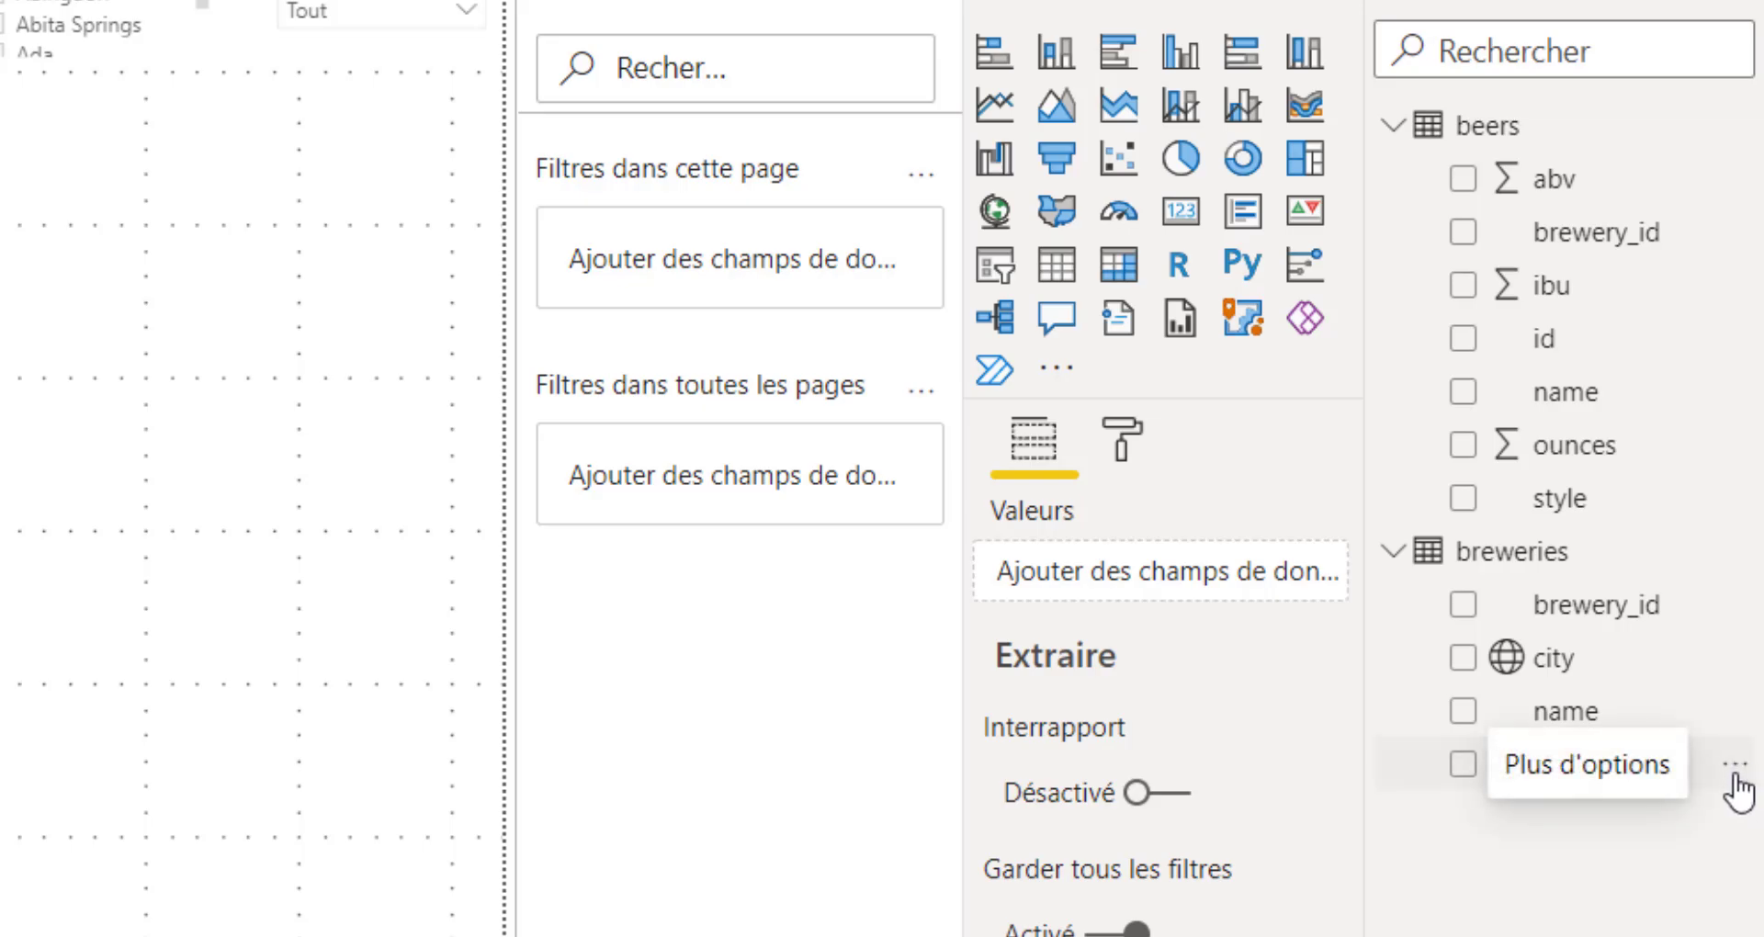
Create a hierarchy from the breweries state field and add the city field to it as the second level
click(1735, 779)
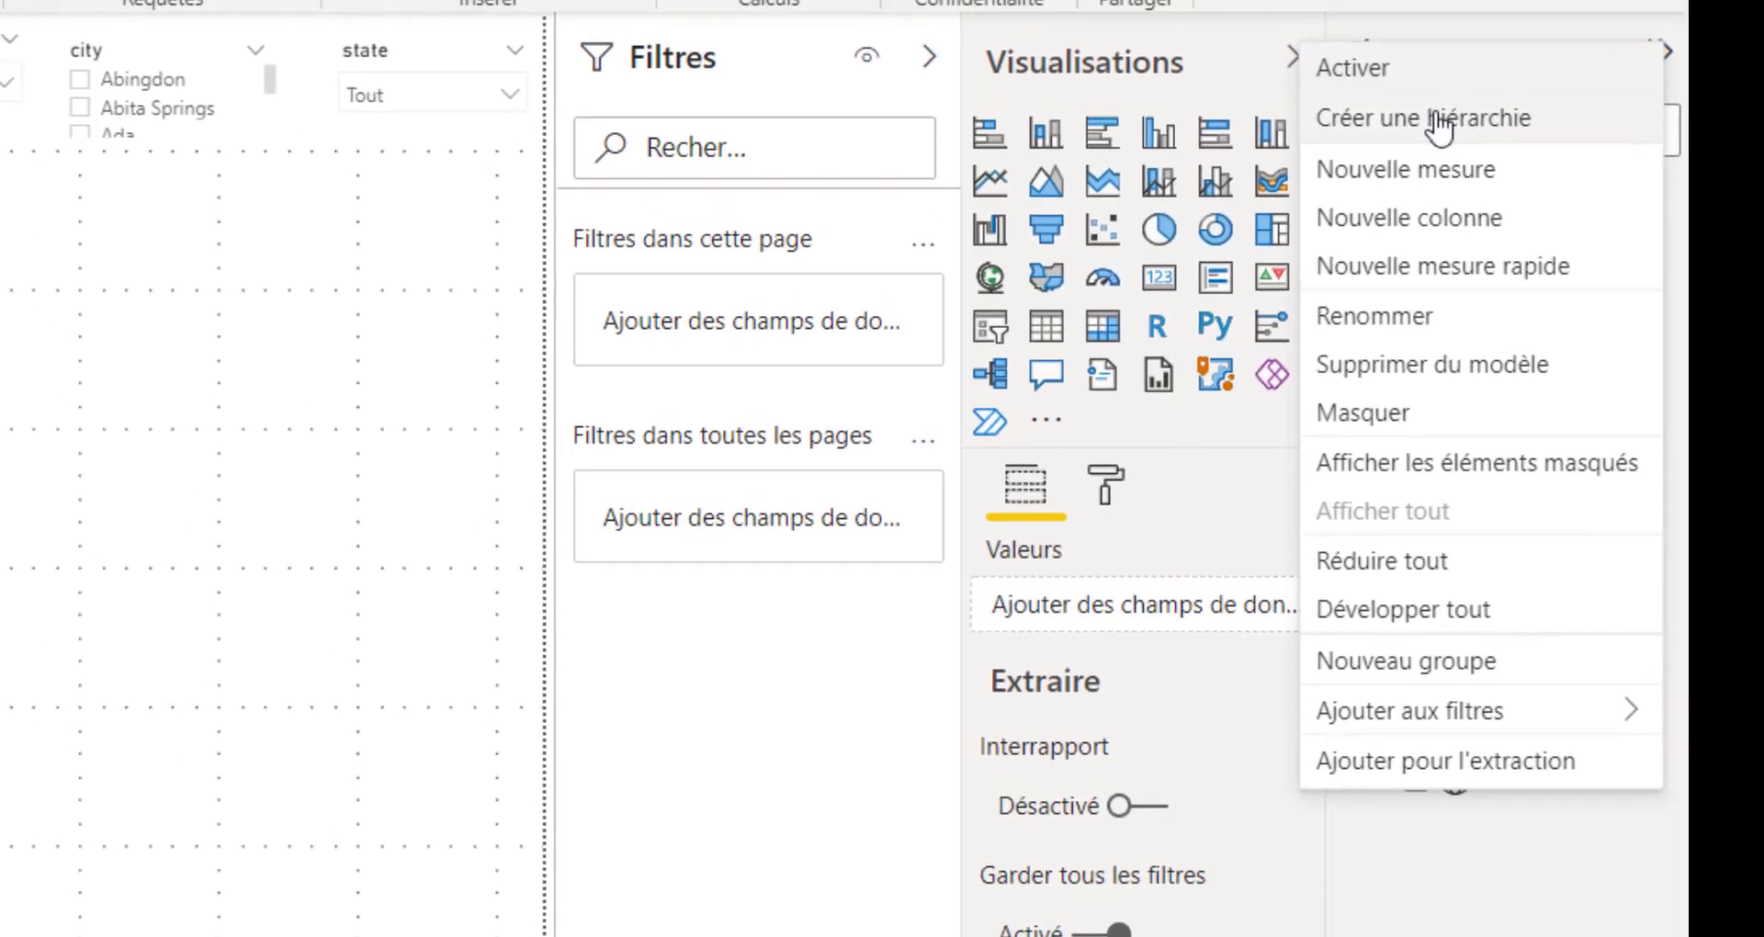
click(1438, 129)
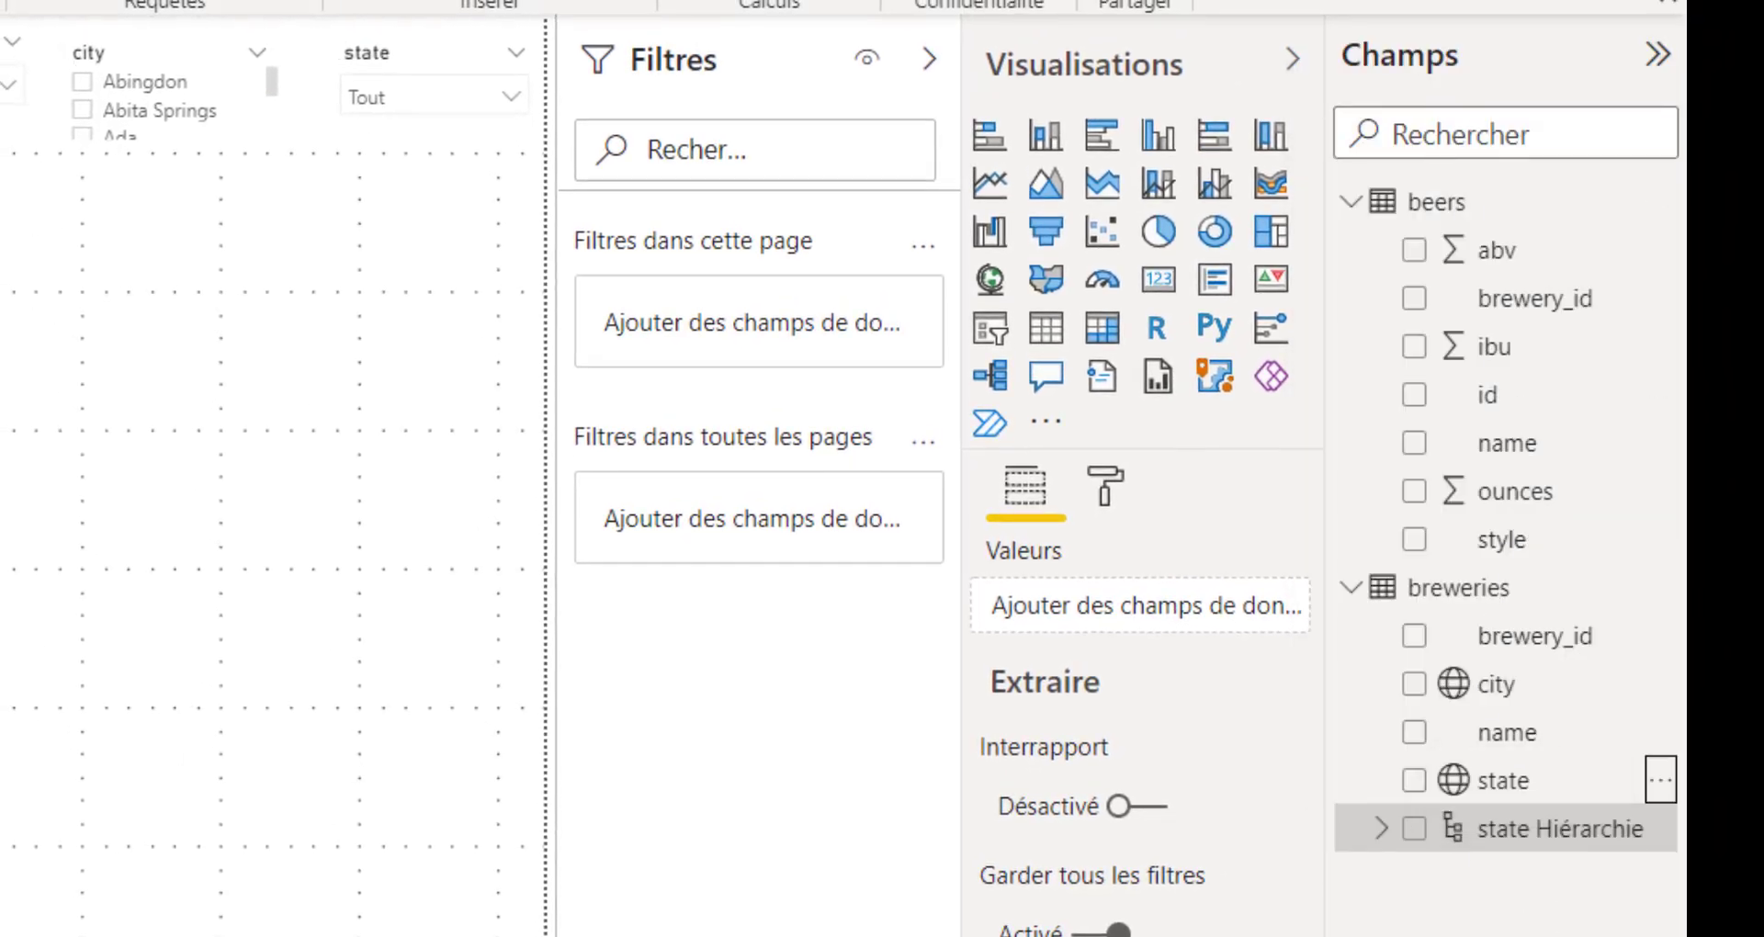
click(1381, 829)
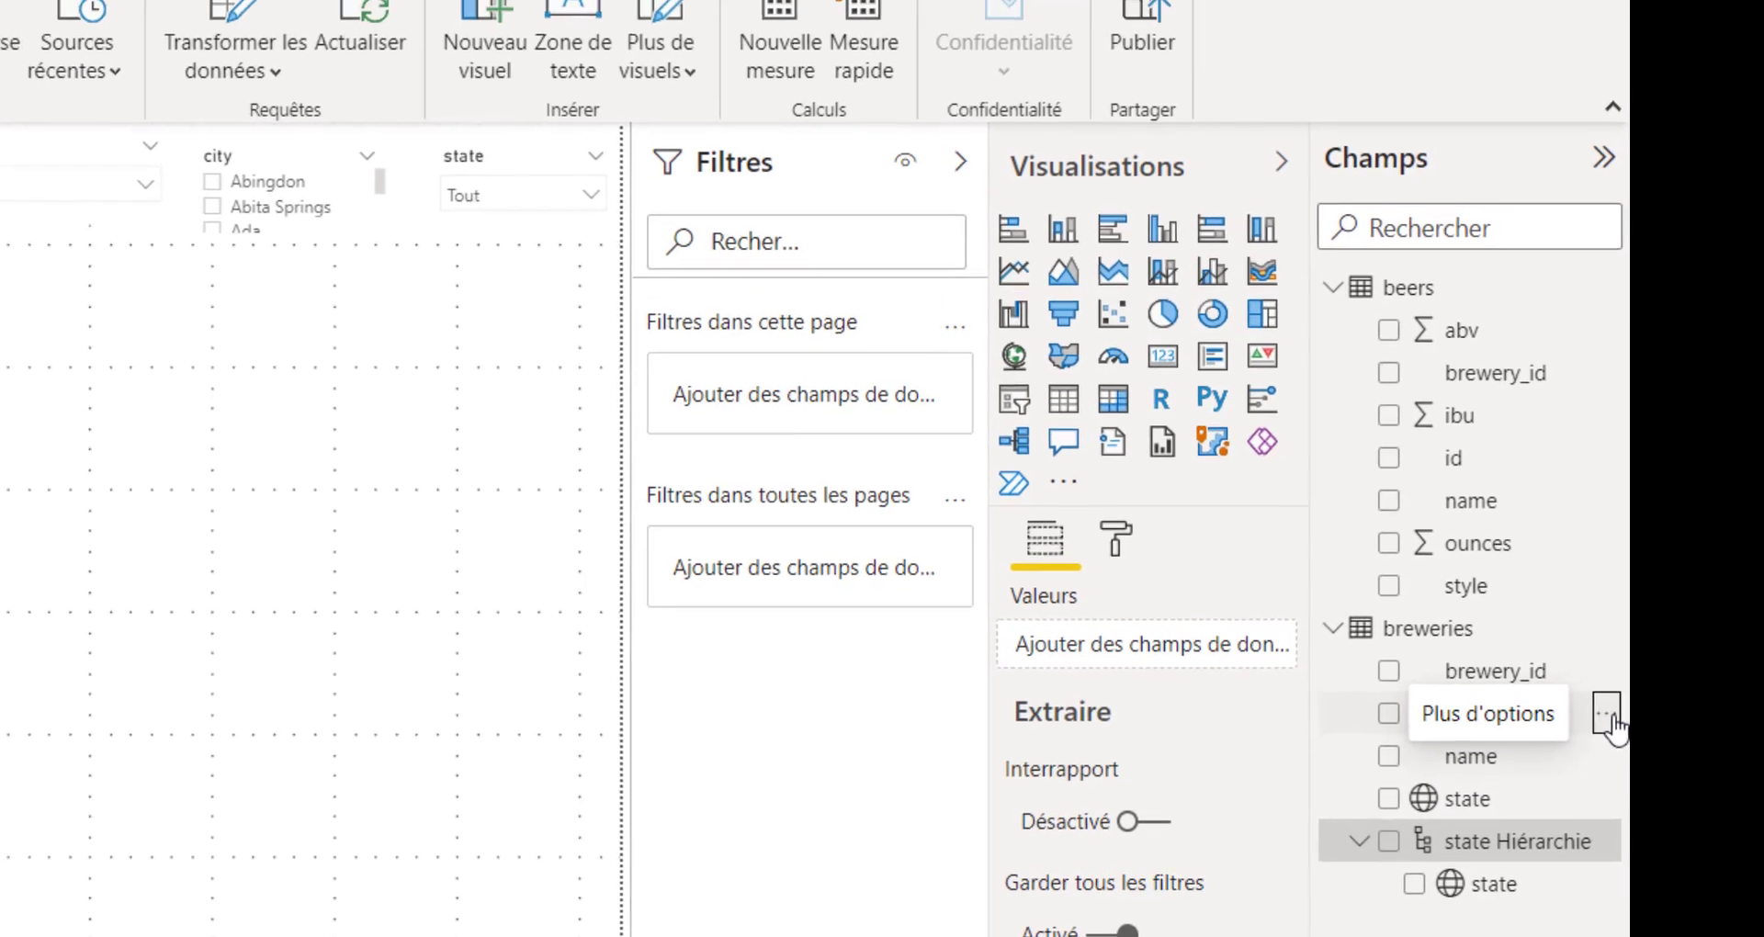
click(1608, 717)
mouse_move(1433, 126)
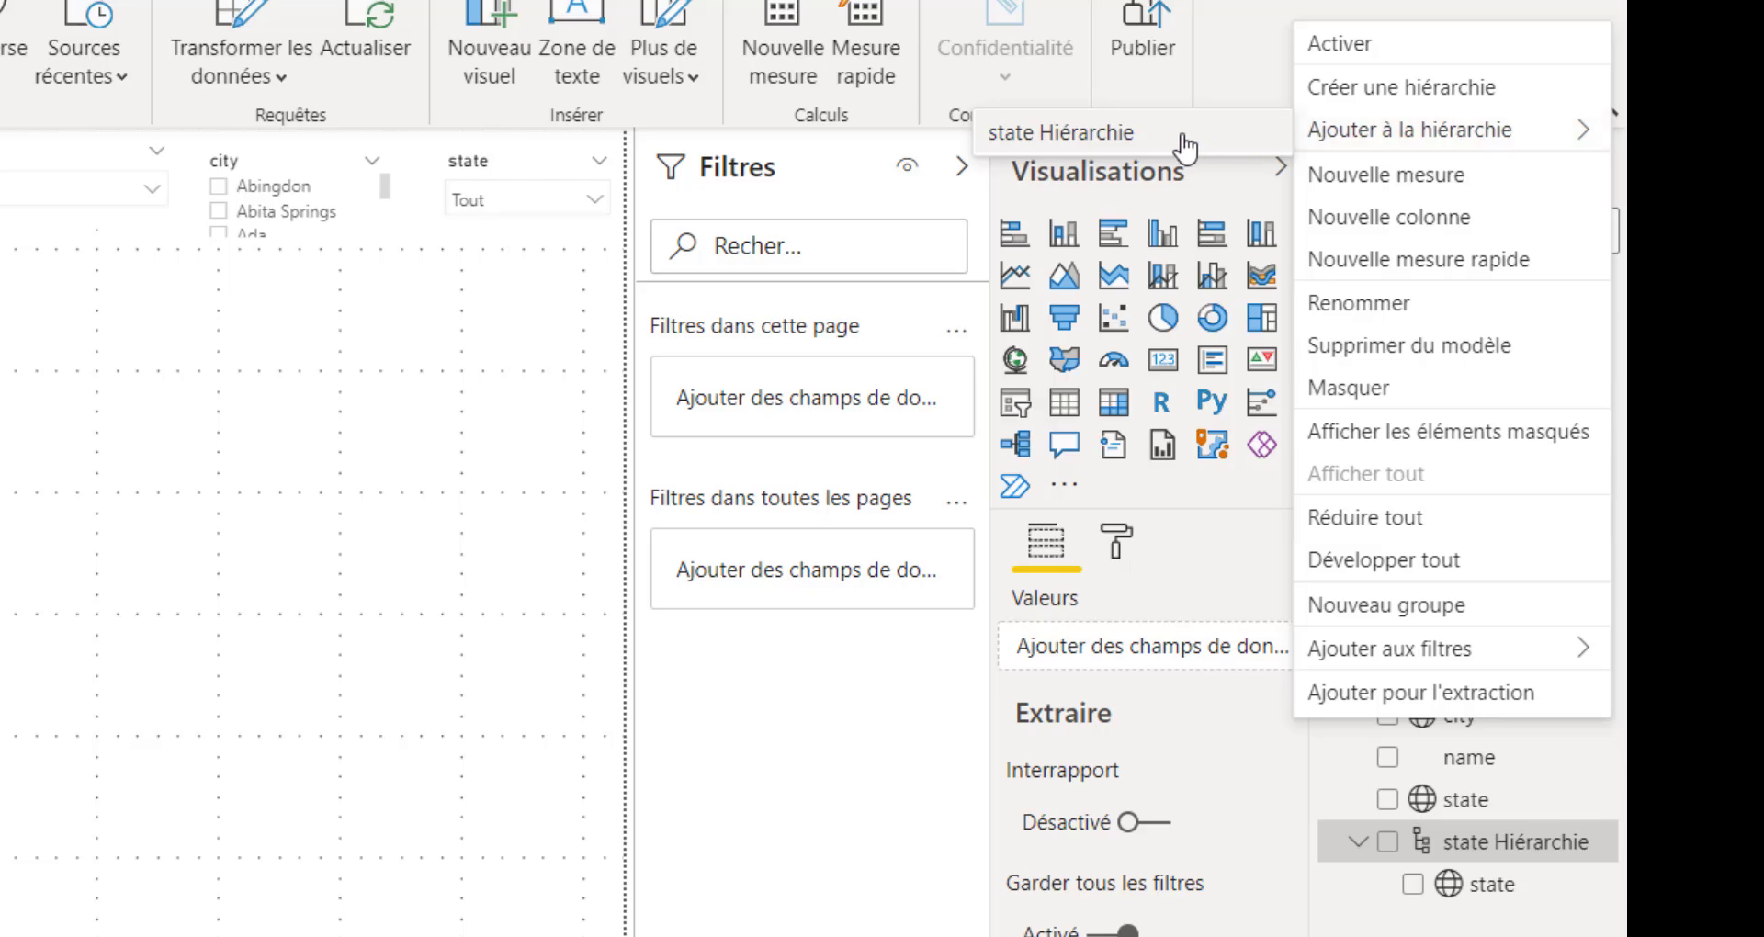
click(1184, 145)
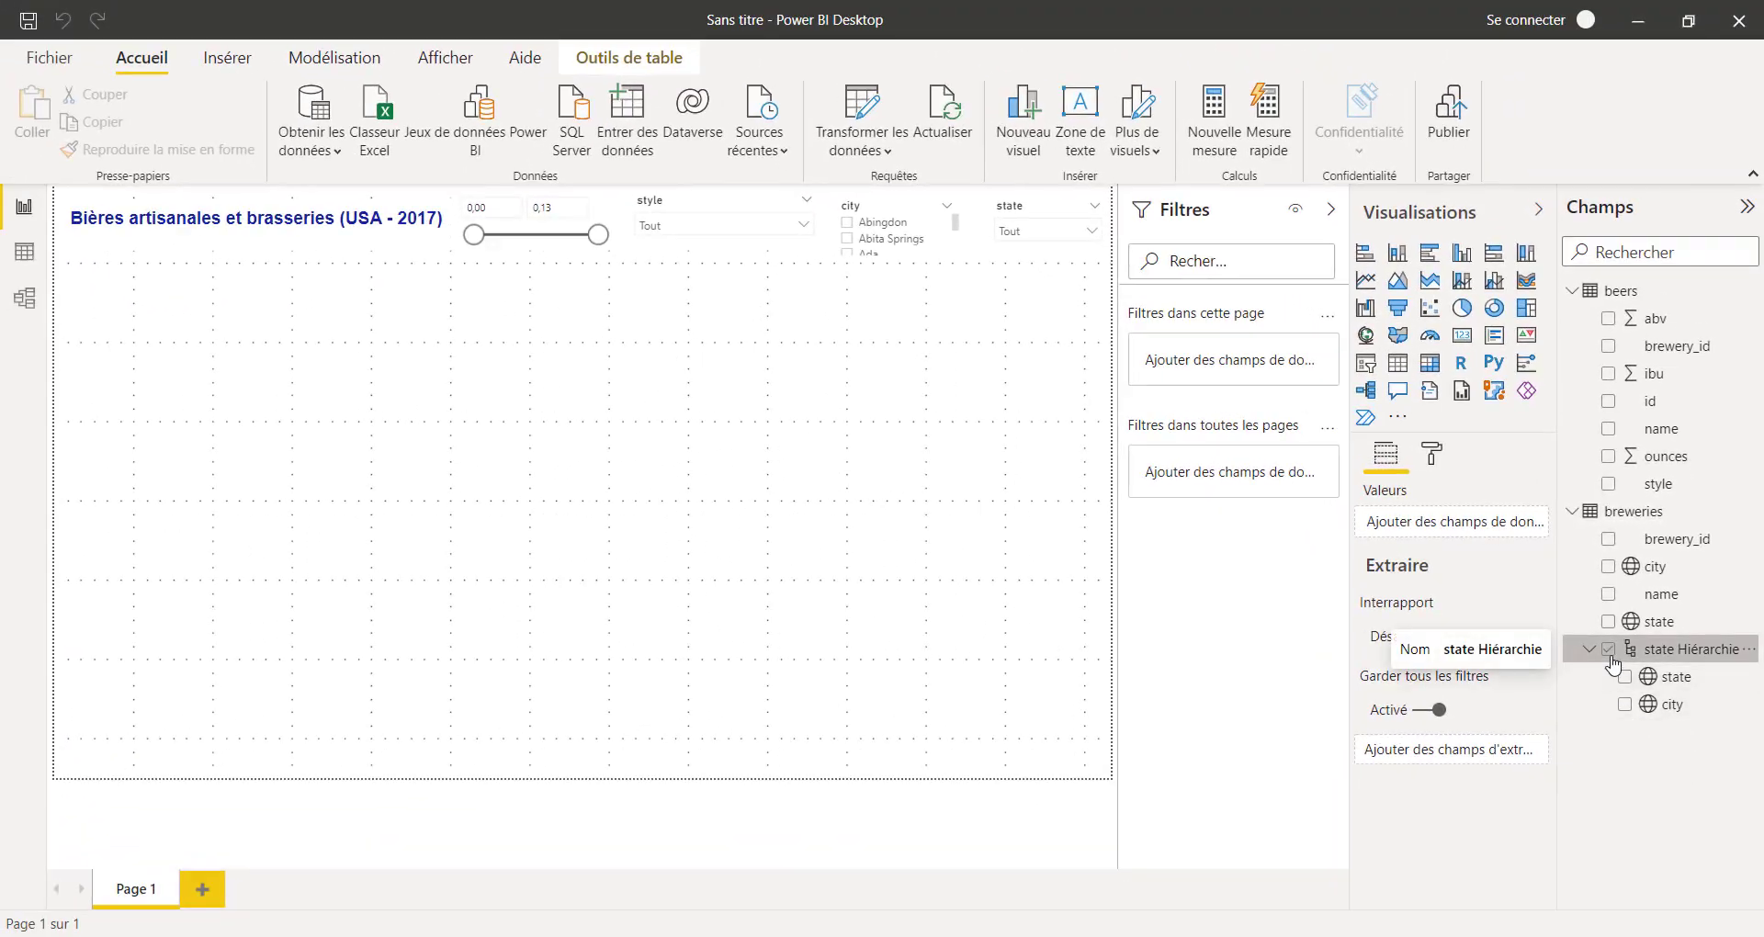
Add a map visual directly below the report title, enlarge it downward and use state Hiérarchie as its location
click(1608, 650)
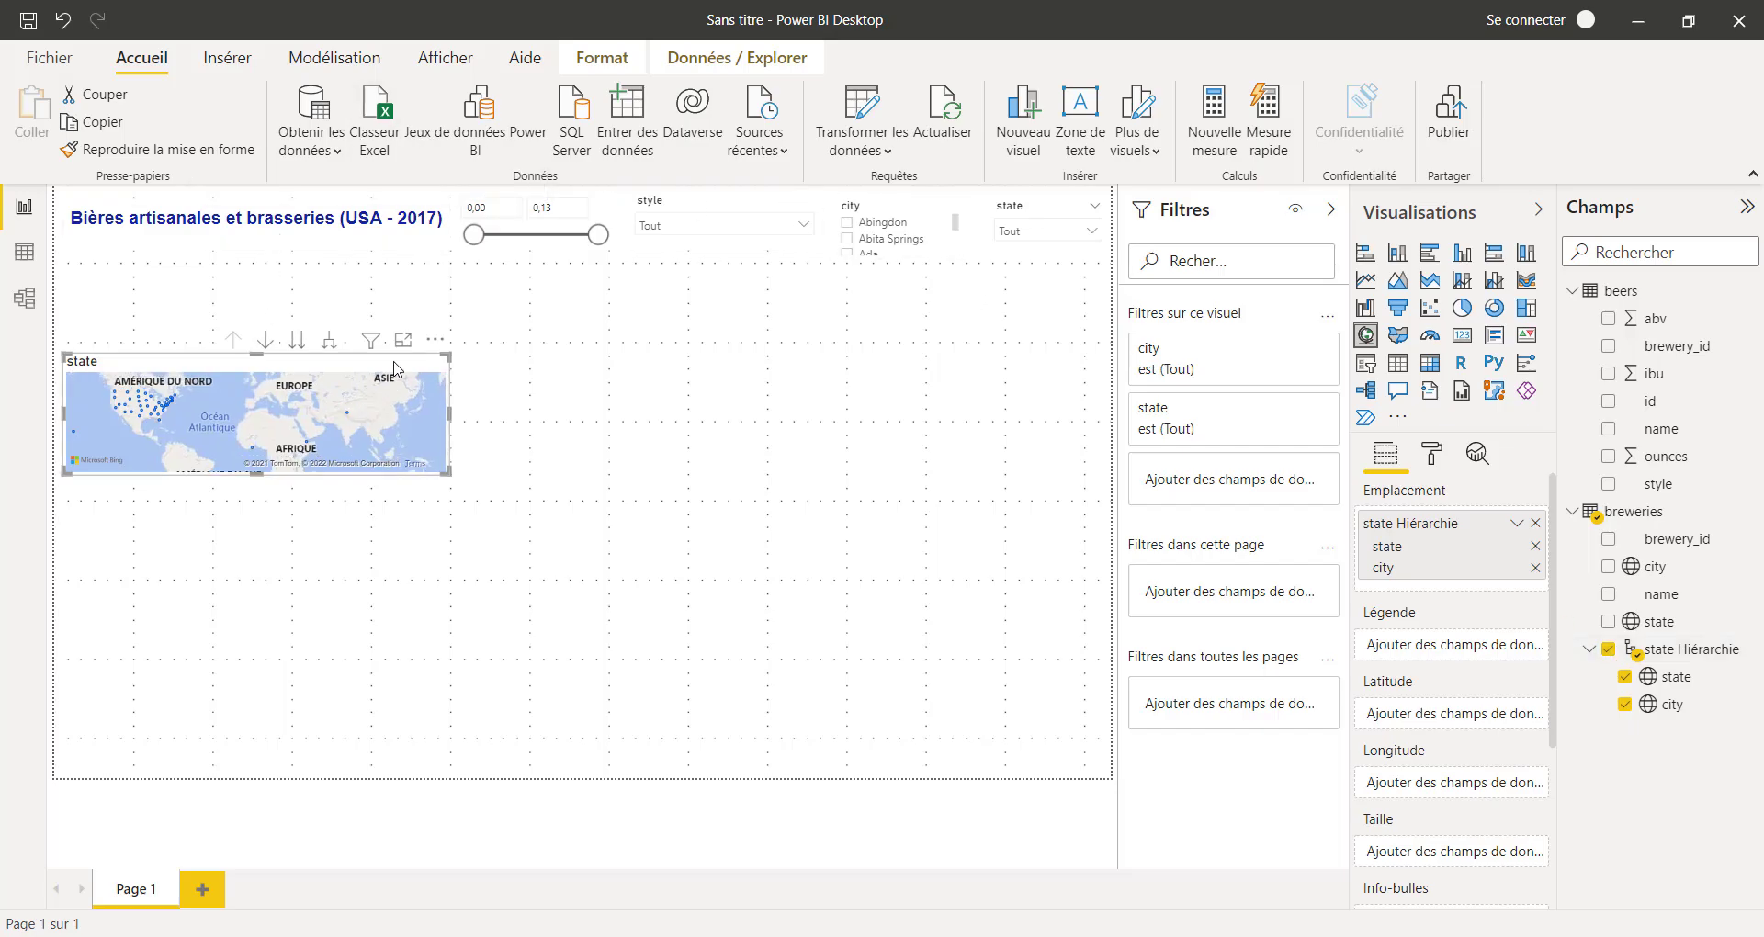
key(Delete)
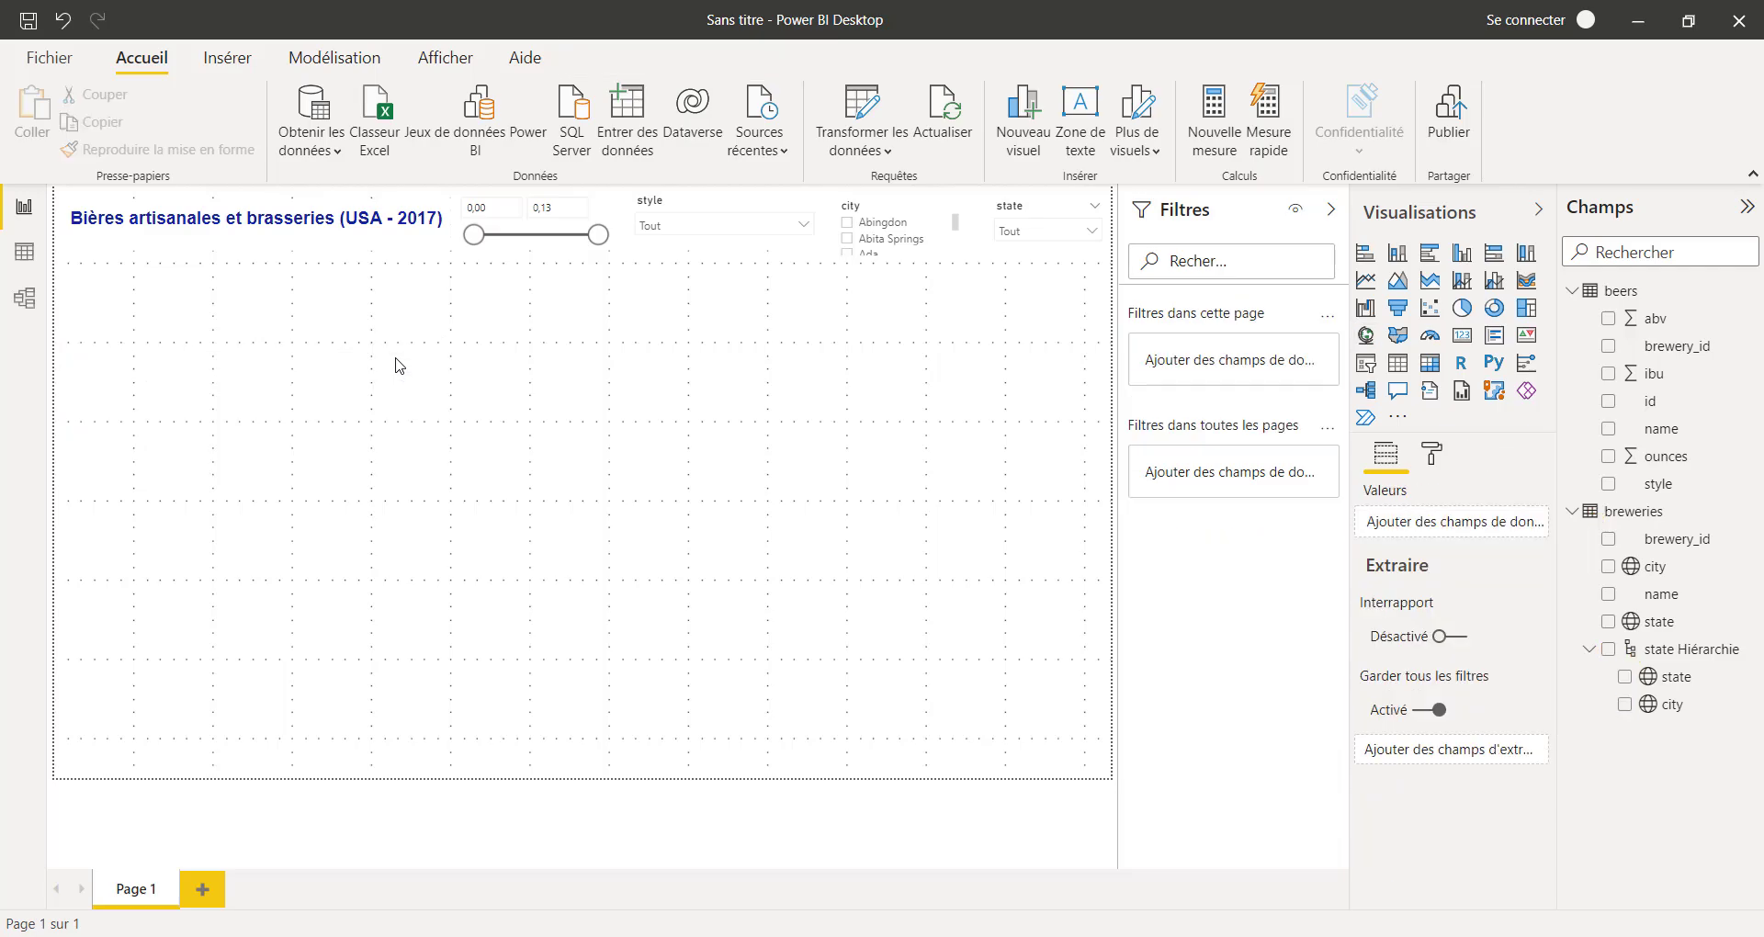
click(1366, 343)
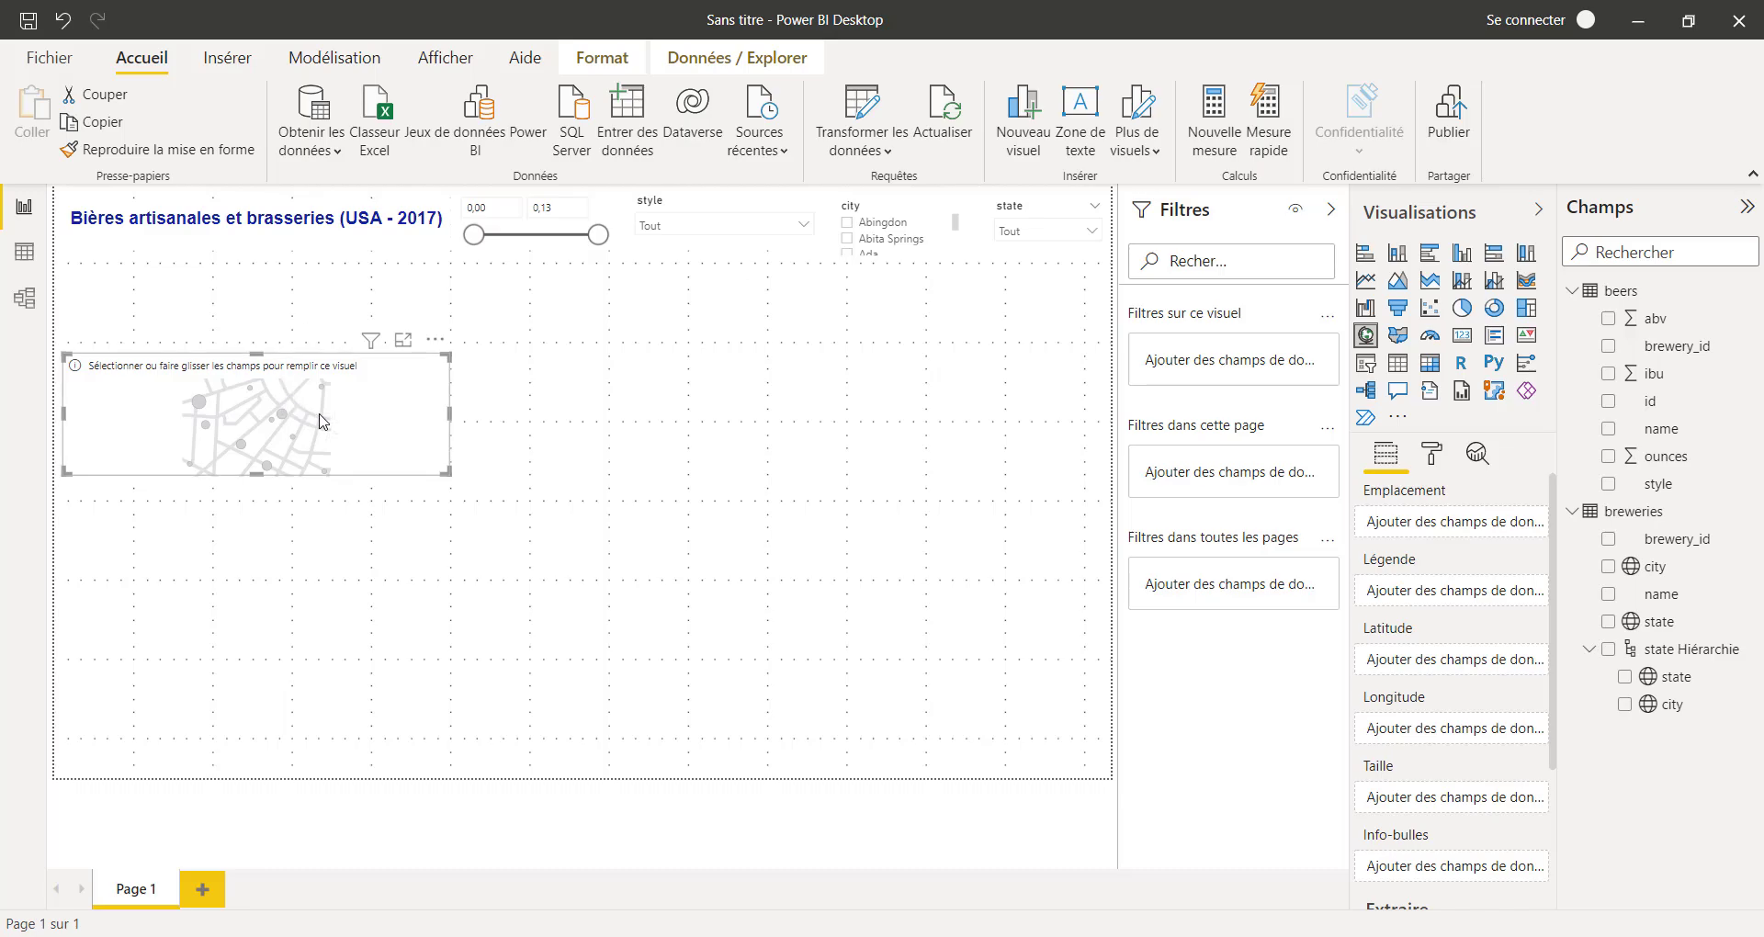
drag(323, 413, 322, 313)
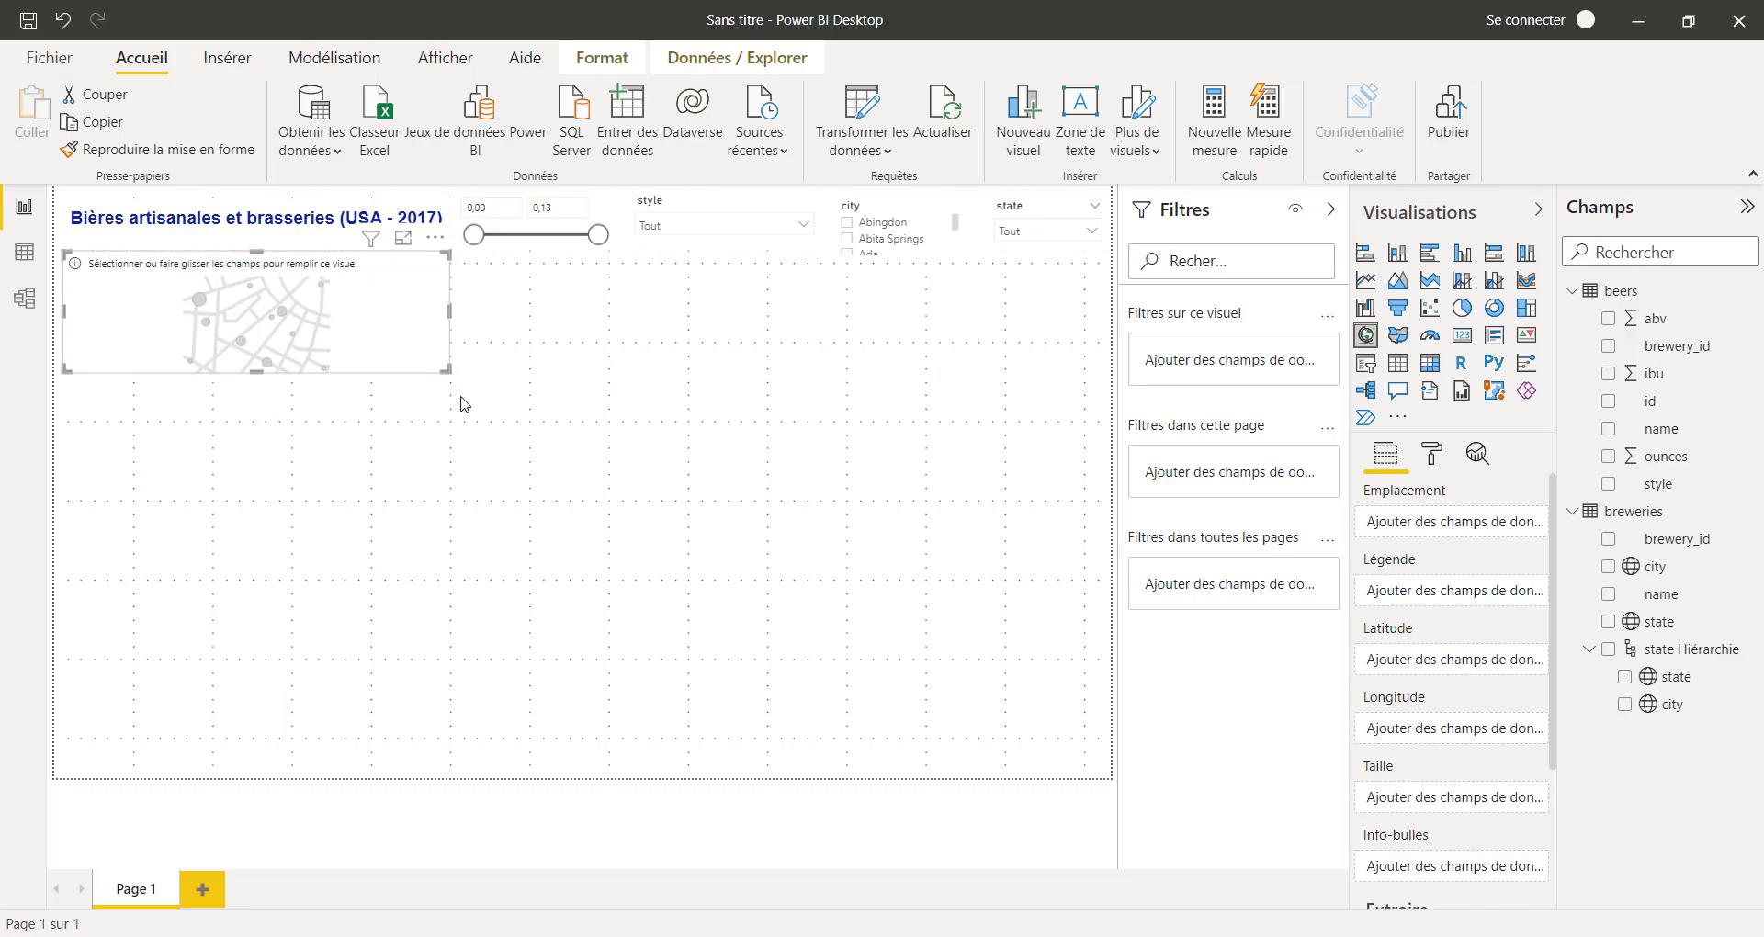
drag(447, 369, 451, 505)
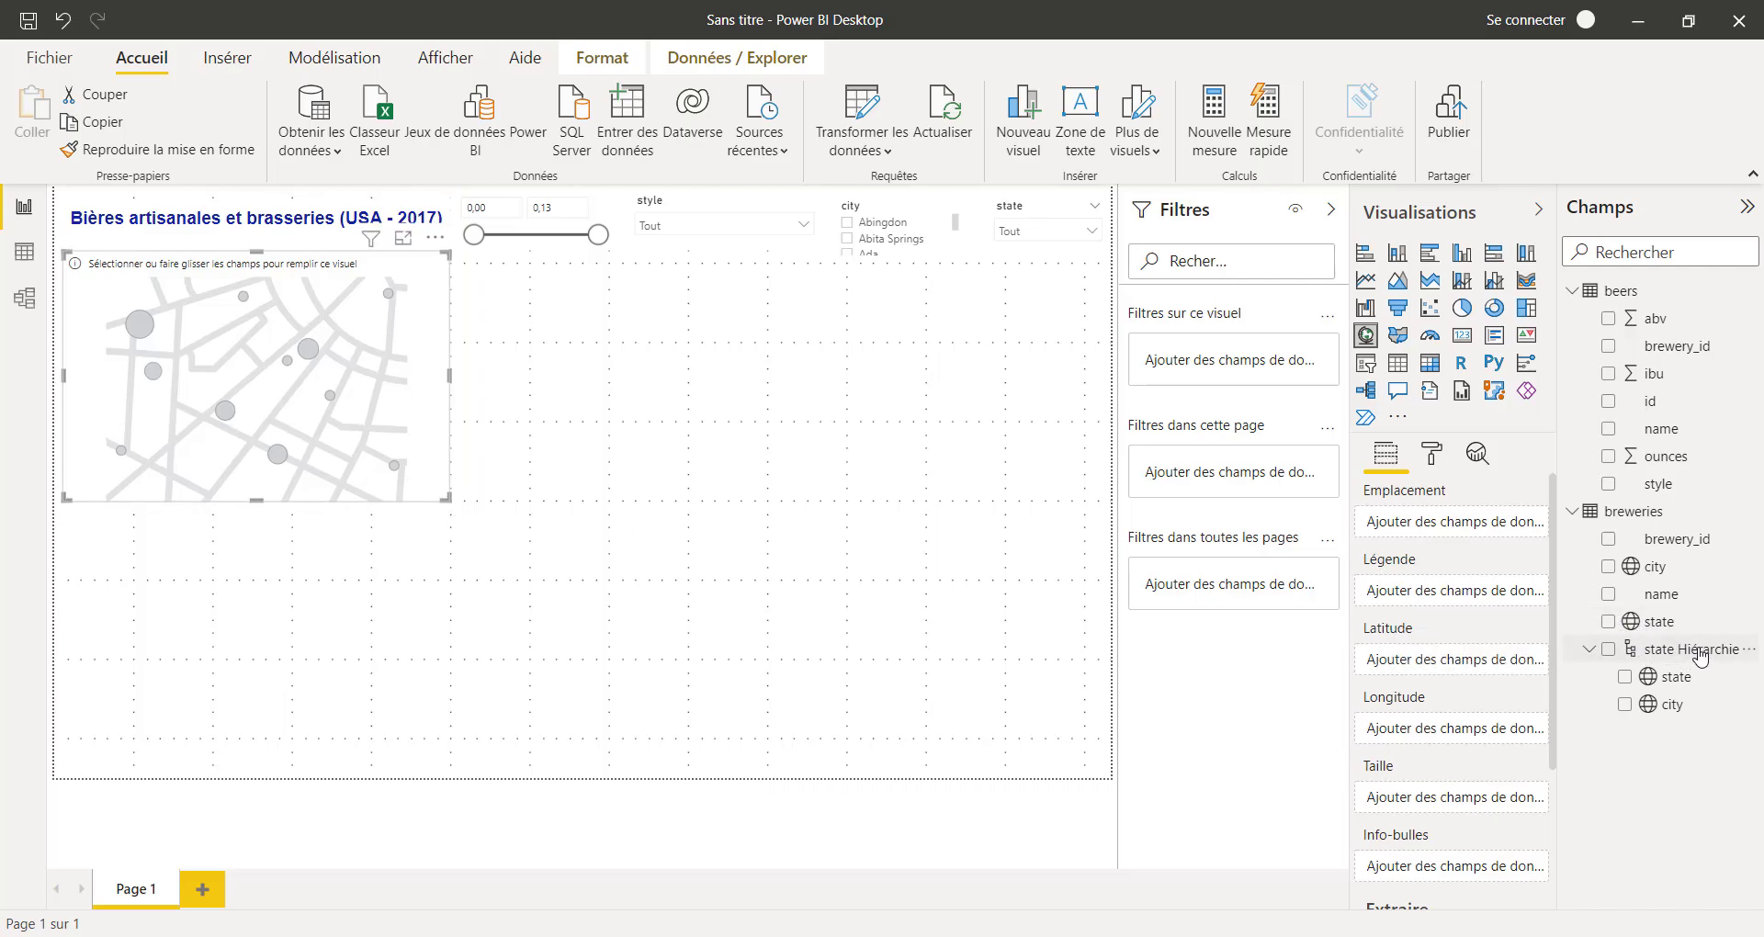
drag(1687, 653, 1470, 535)
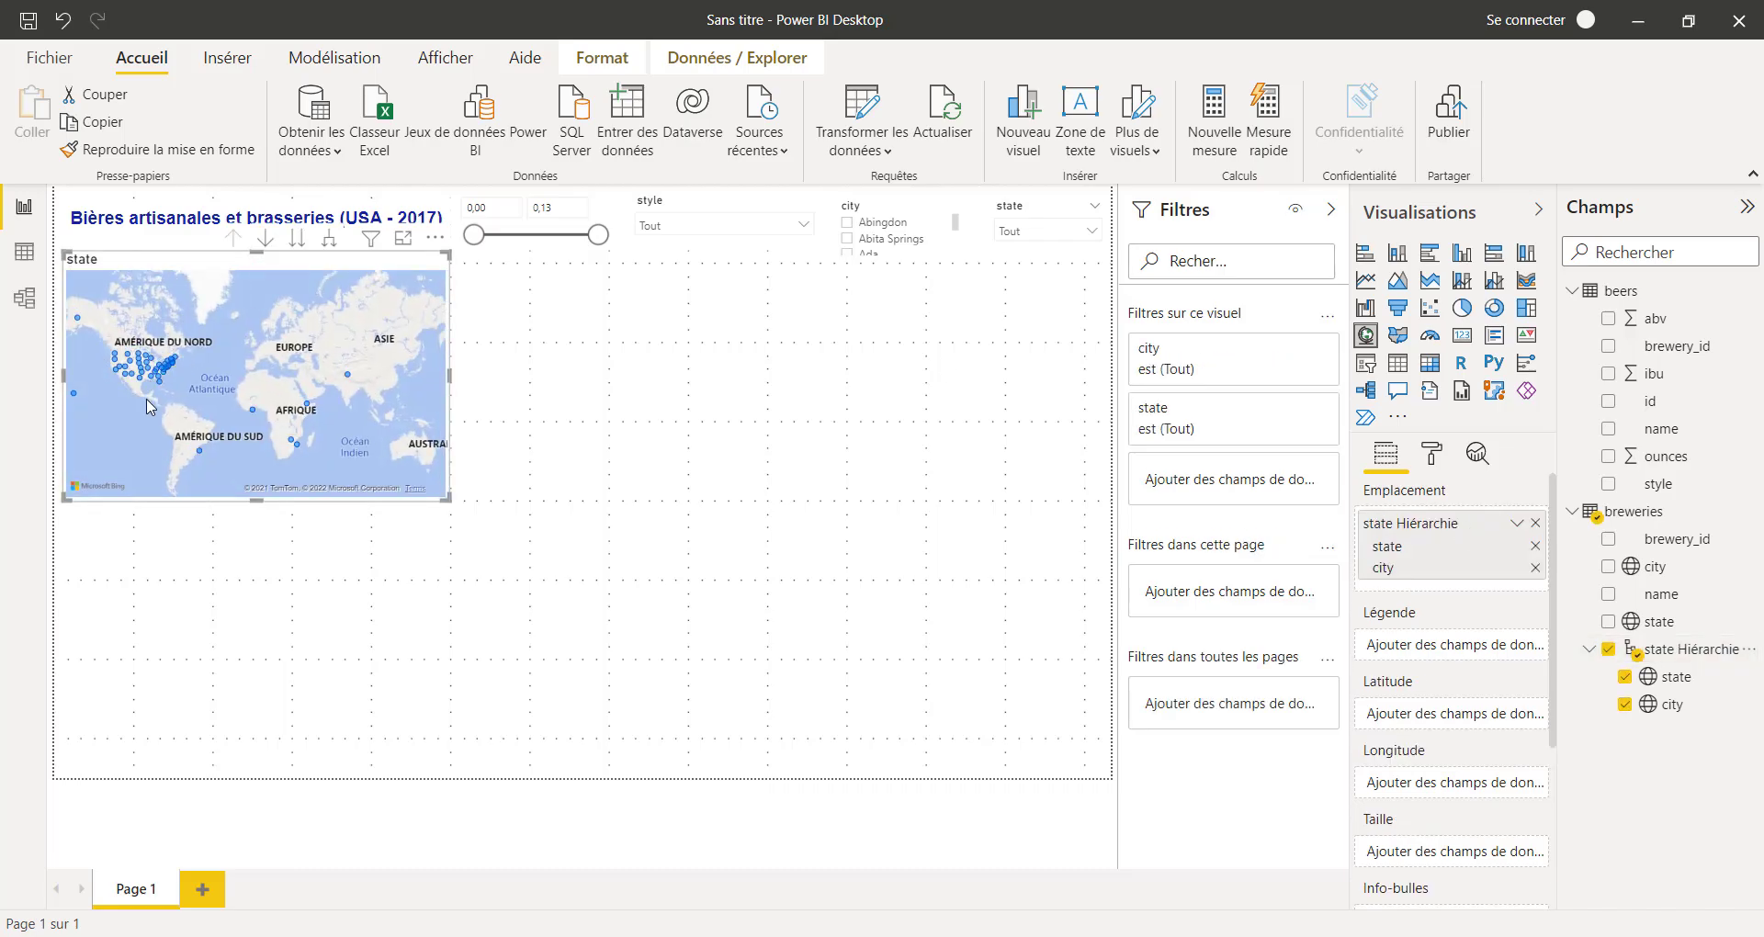
scroll(197, 382, up, 3)
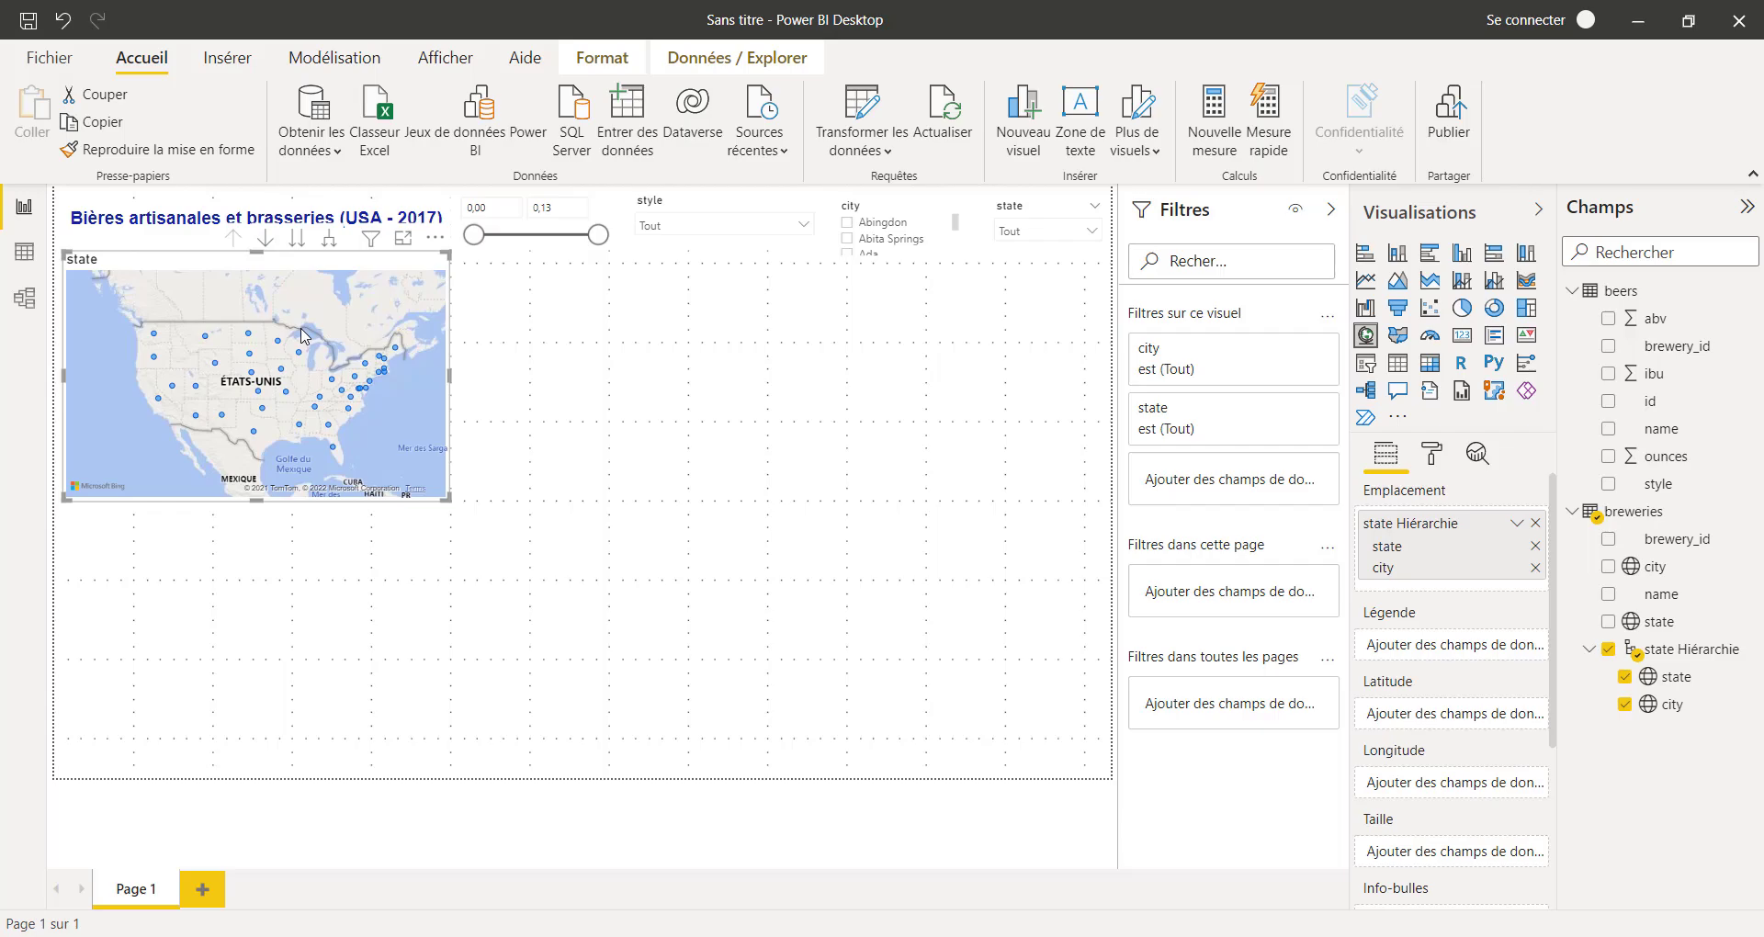
Size the map's bubbles by the count of brewery_id from the breweries table and inspect the largest West Coast bubble
click(1684, 555)
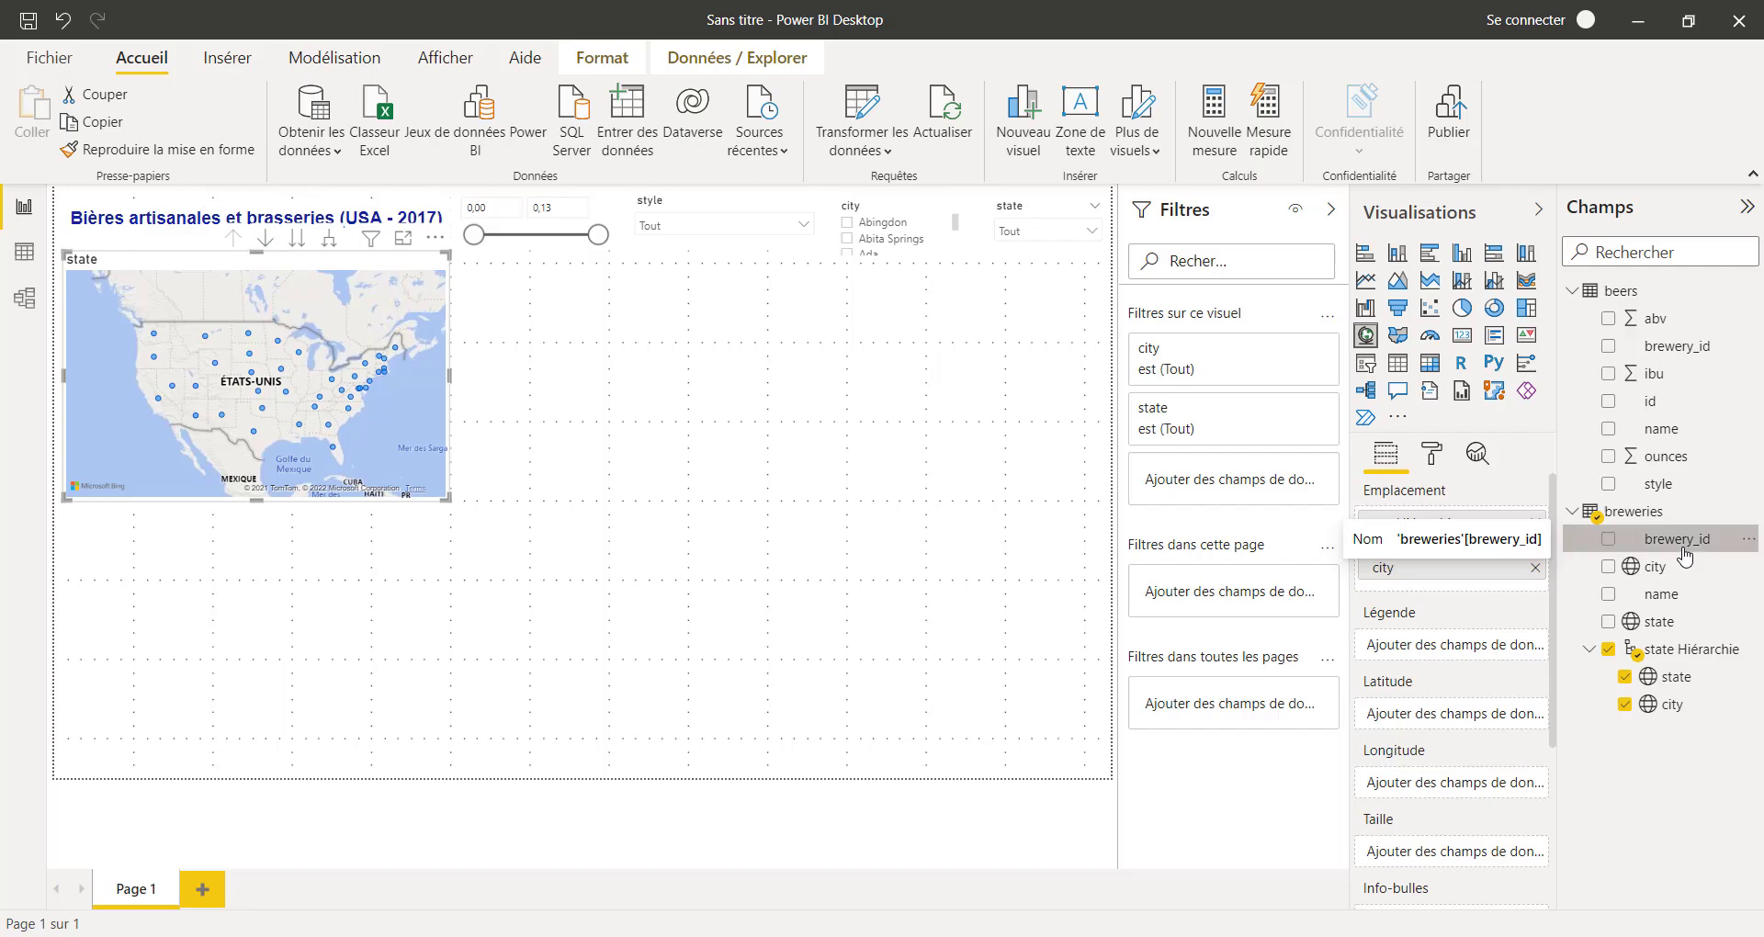
drag(1684, 555, 1474, 862)
scroll(117, 360, up, 3)
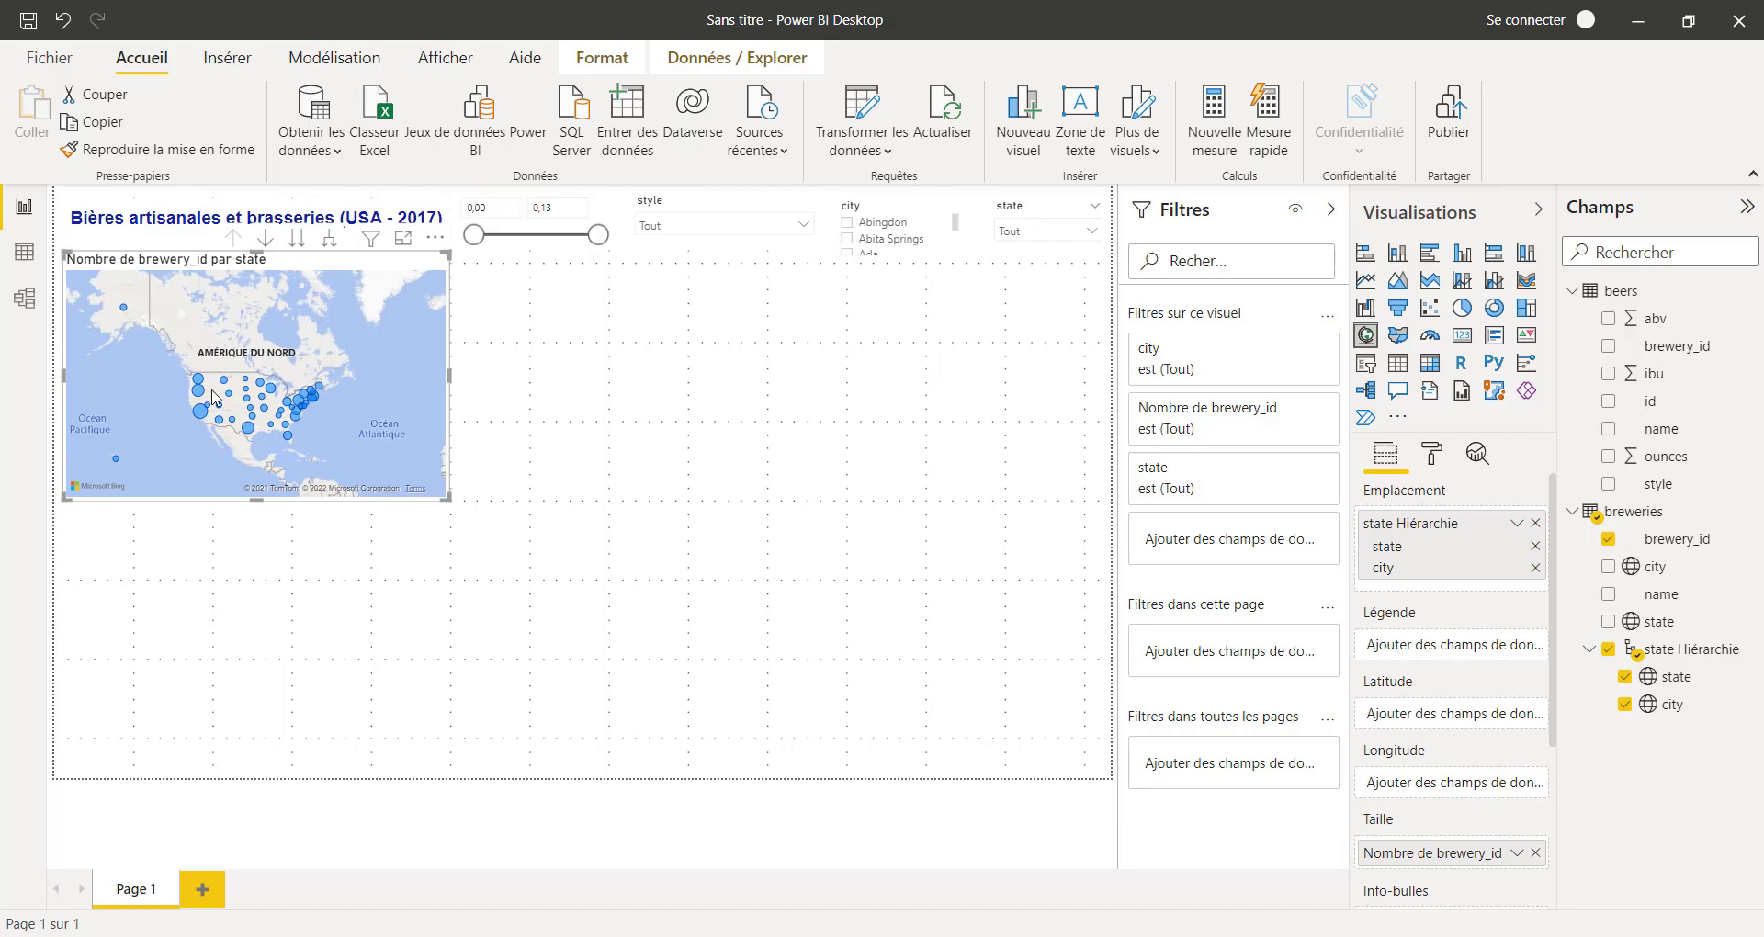
scroll(166, 435, up, 3)
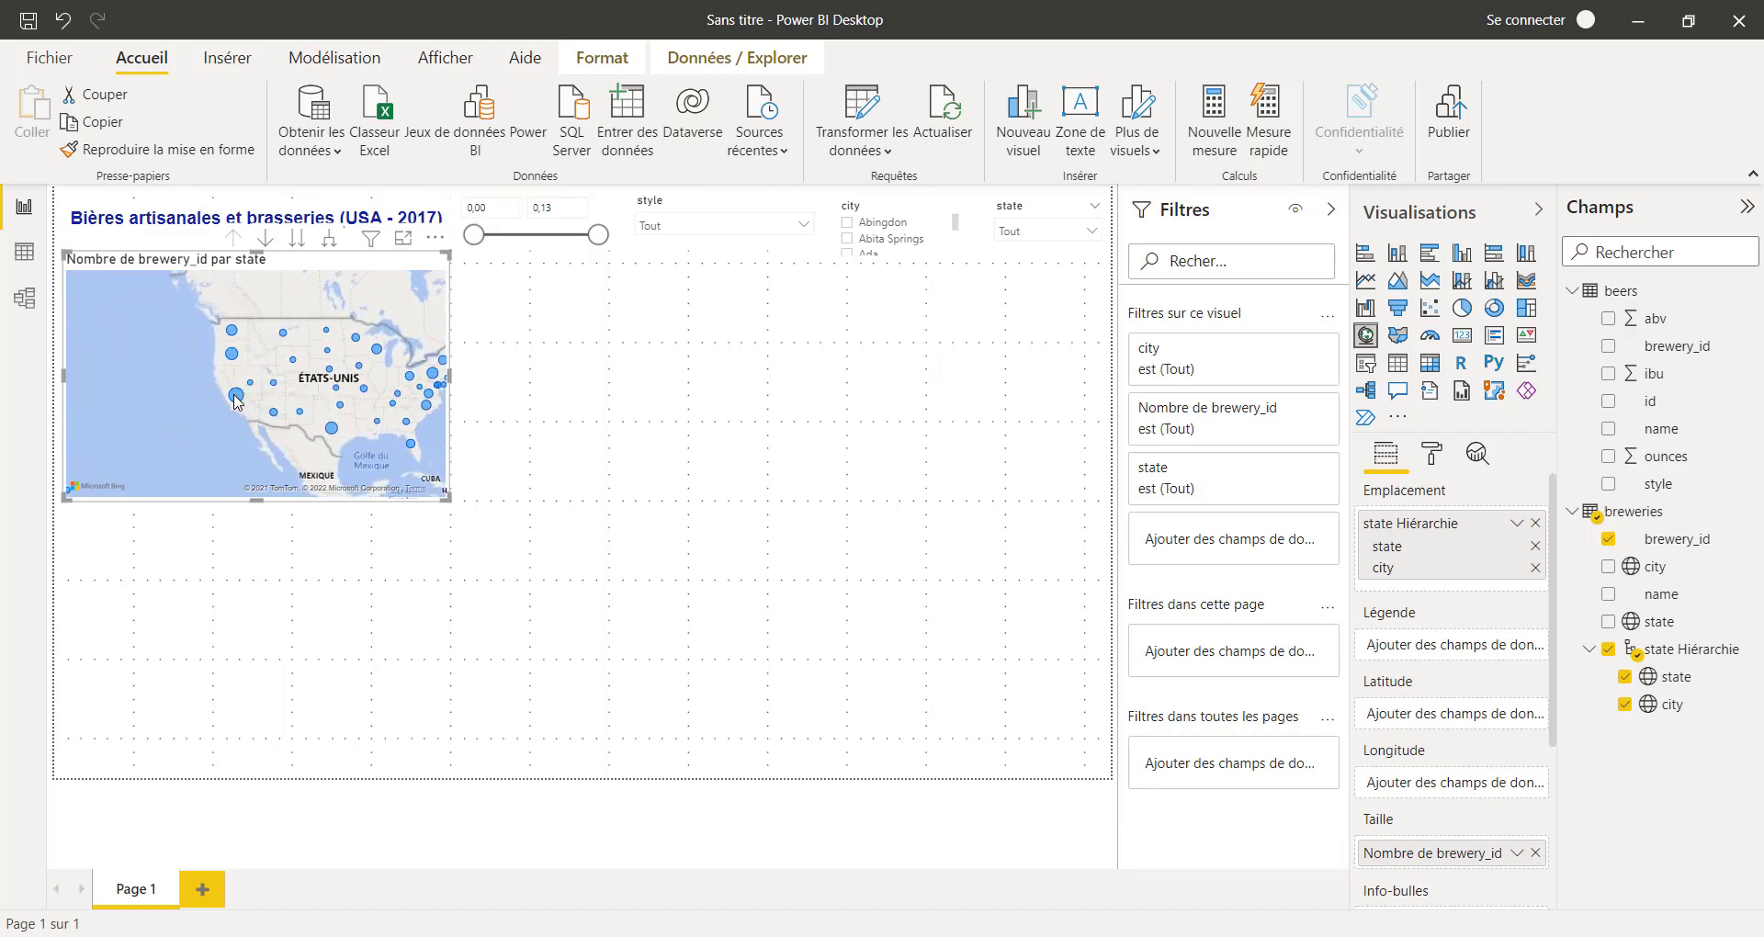
mouse_move(236, 396)
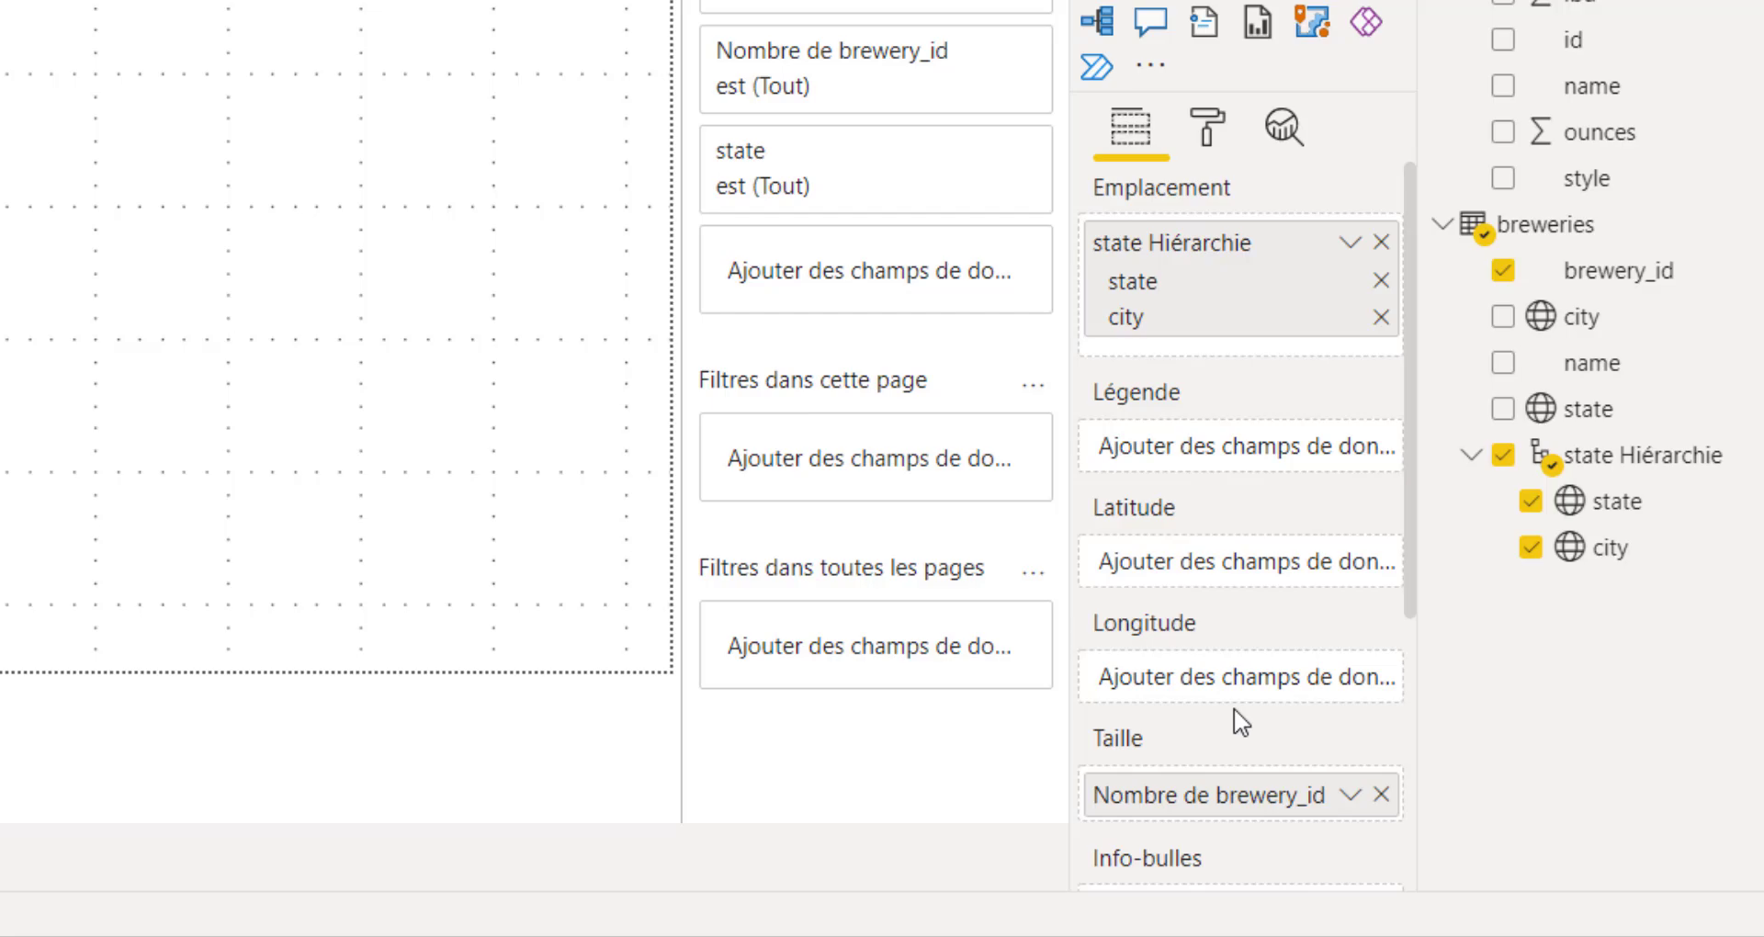
Show the brewery_id count that sizes the map's bubbles as Pourcentage du total général
scroll(1381, 709, down, 2)
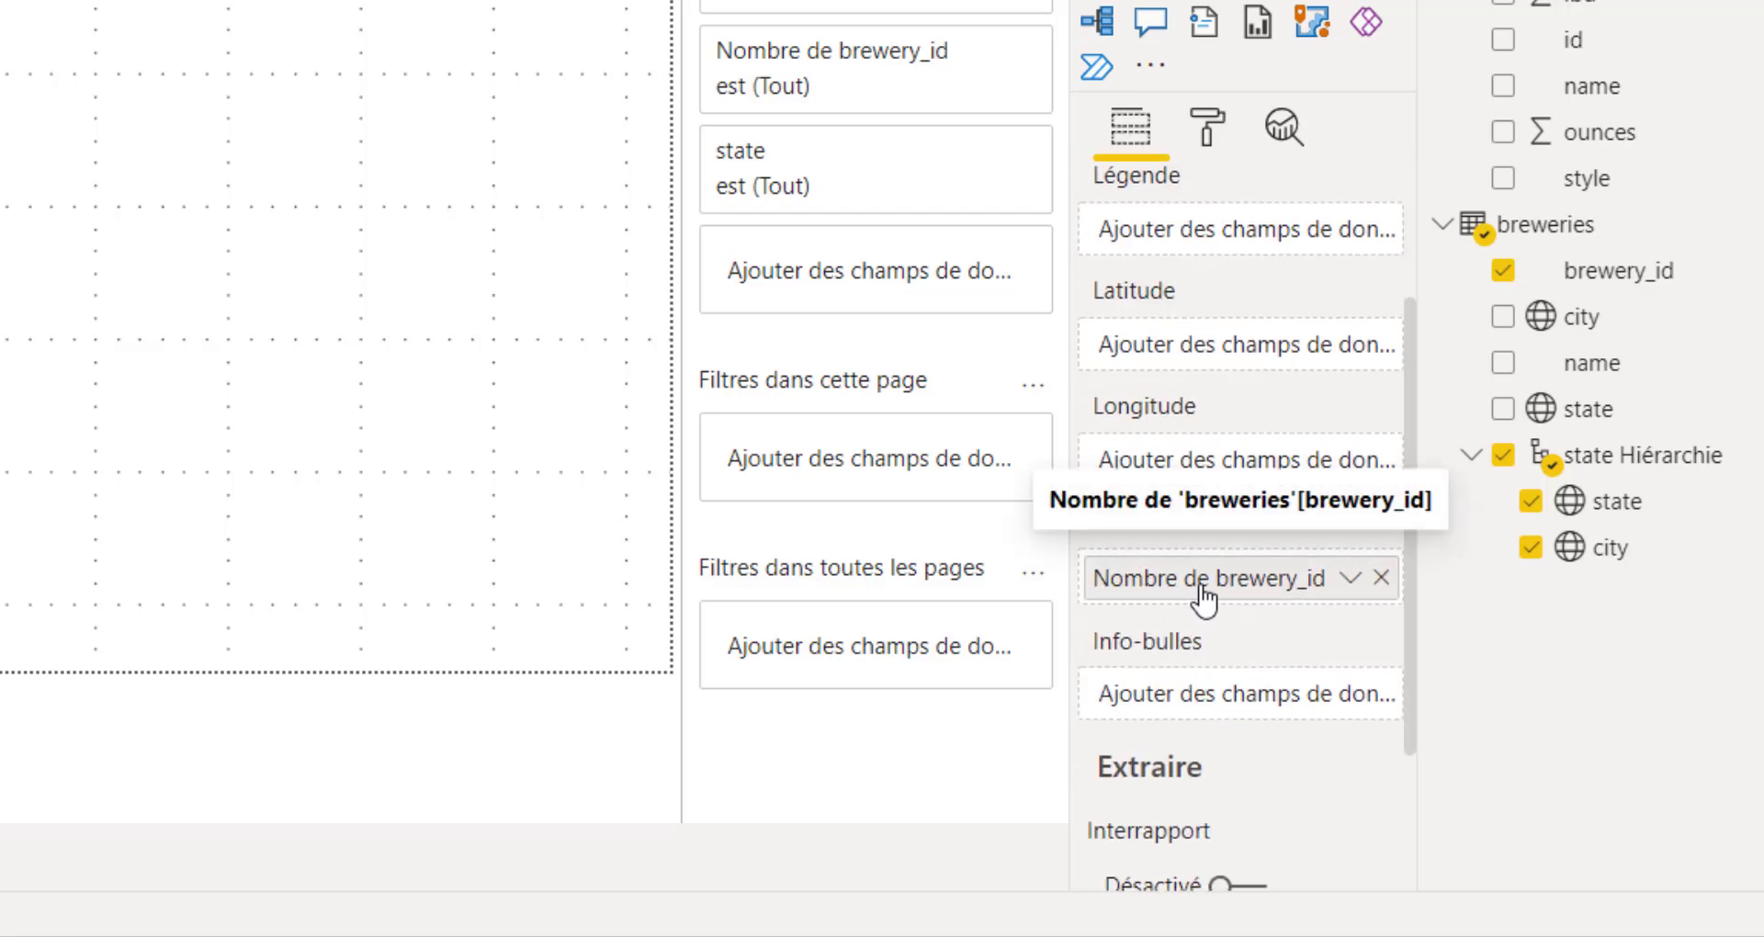
click(1349, 587)
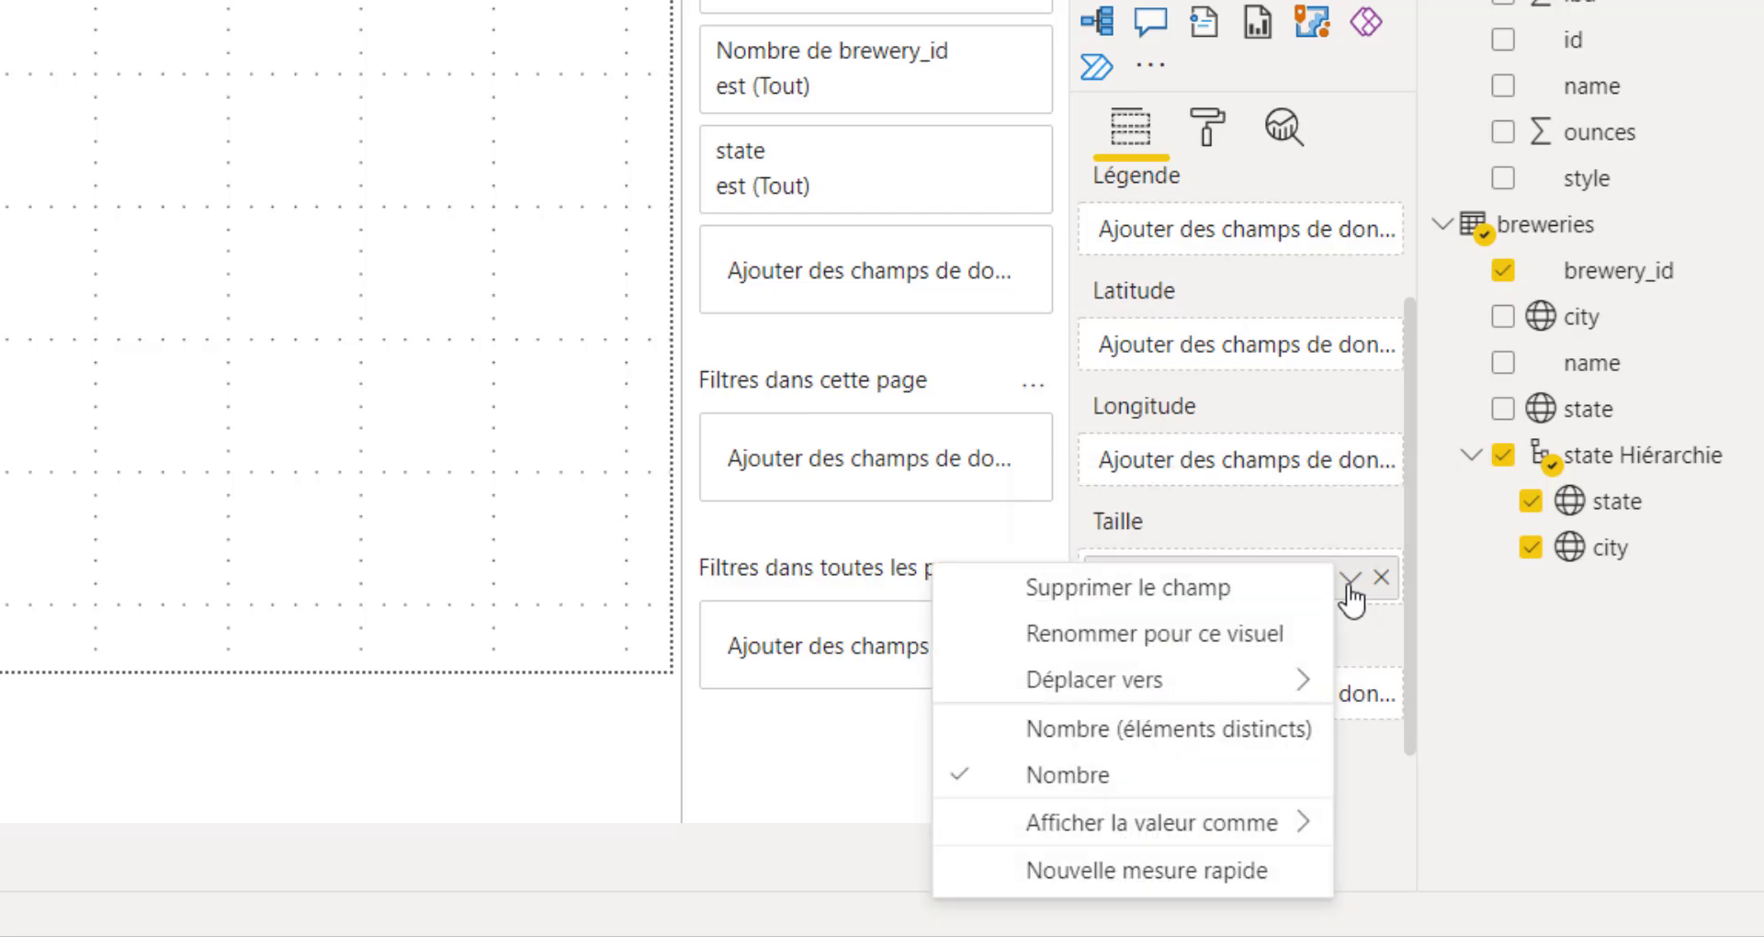
mouse_move(1073, 838)
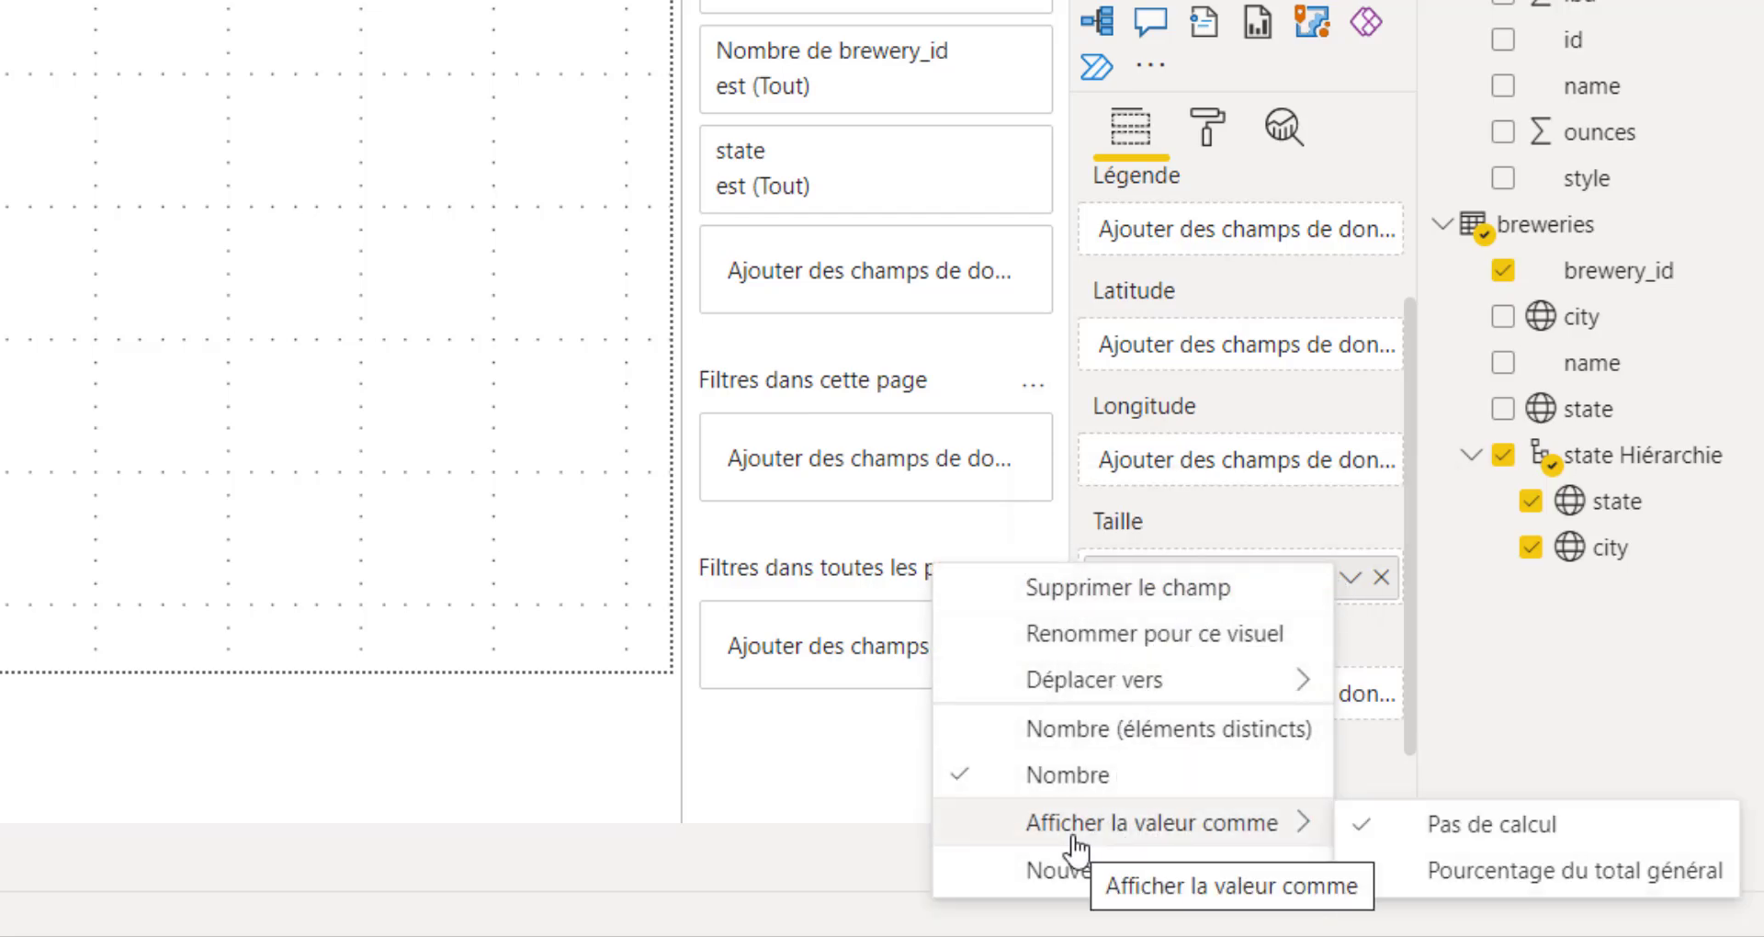
click(1493, 871)
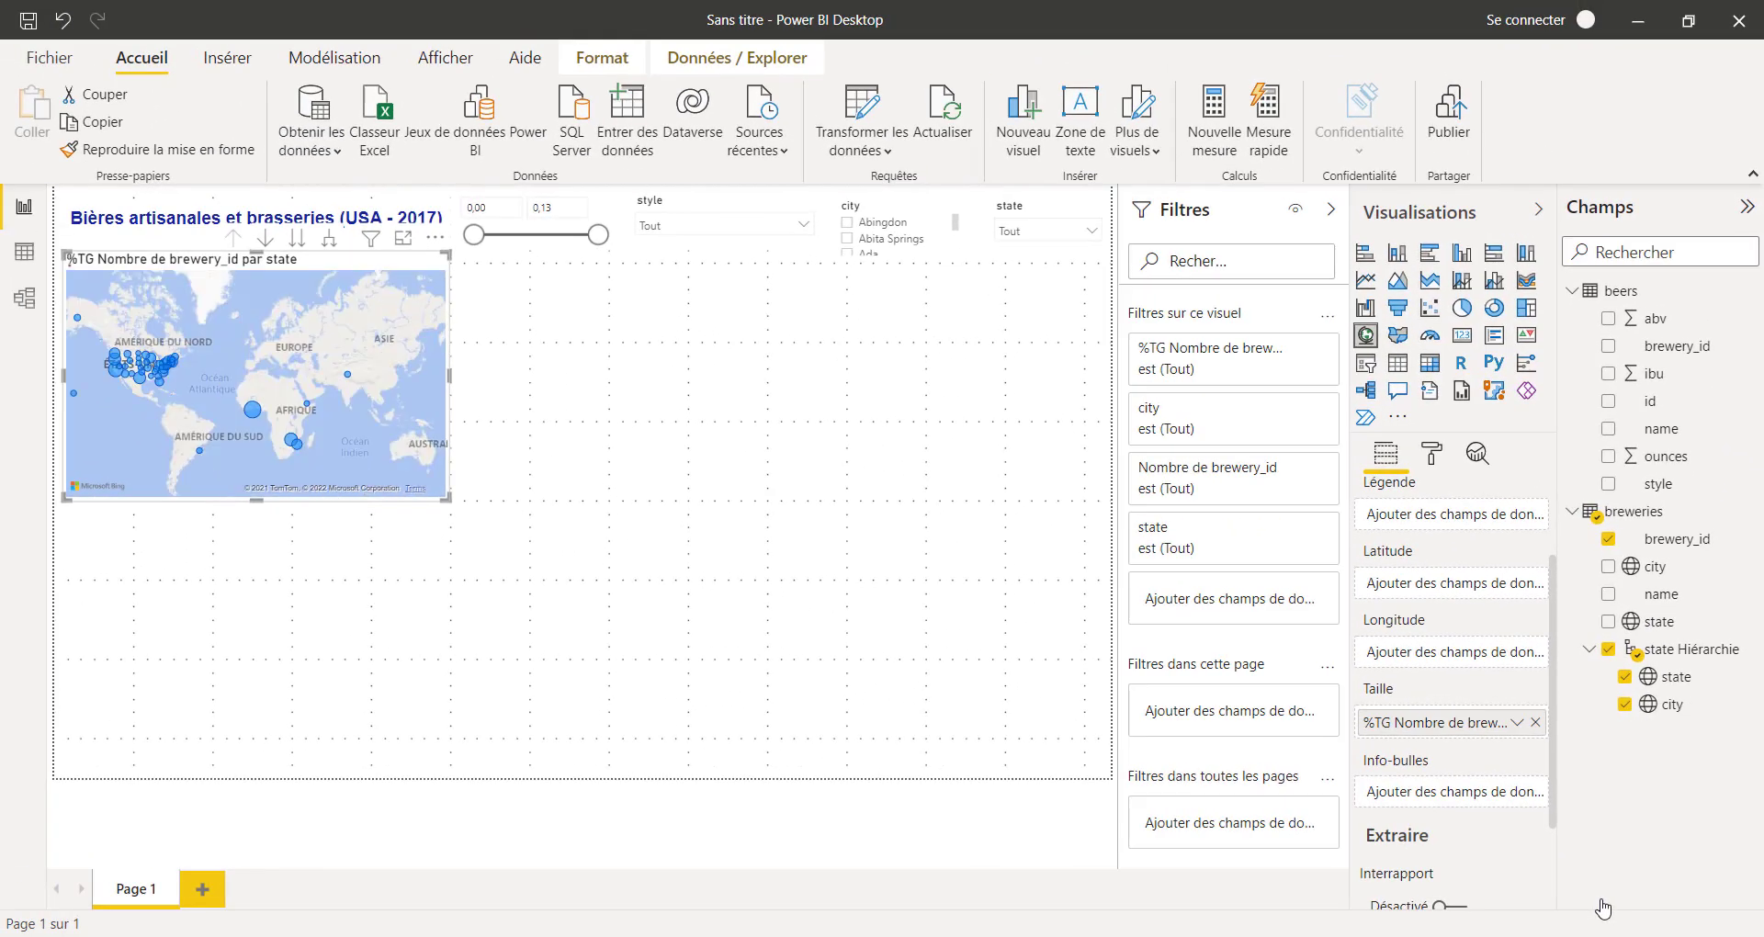
mouse_move(251, 441)
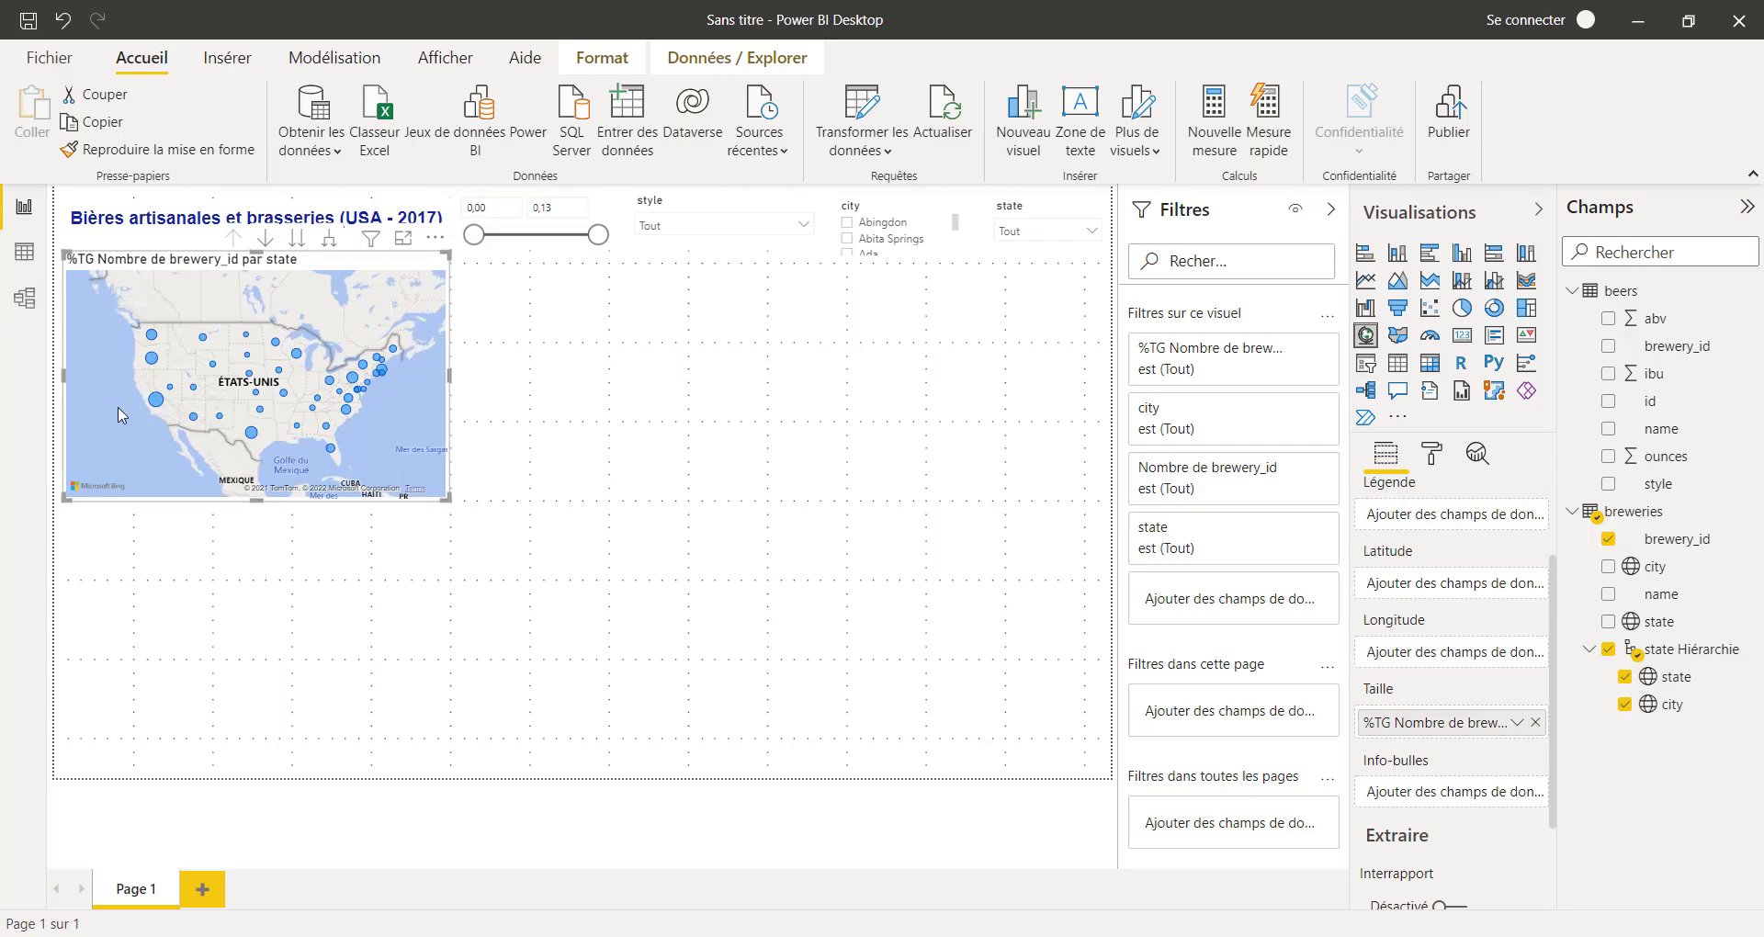
Turn on the heat map display for the map visual and expand its whole hierarchy one level down to city
click(1434, 455)
scroll(1401, 643, down, 3)
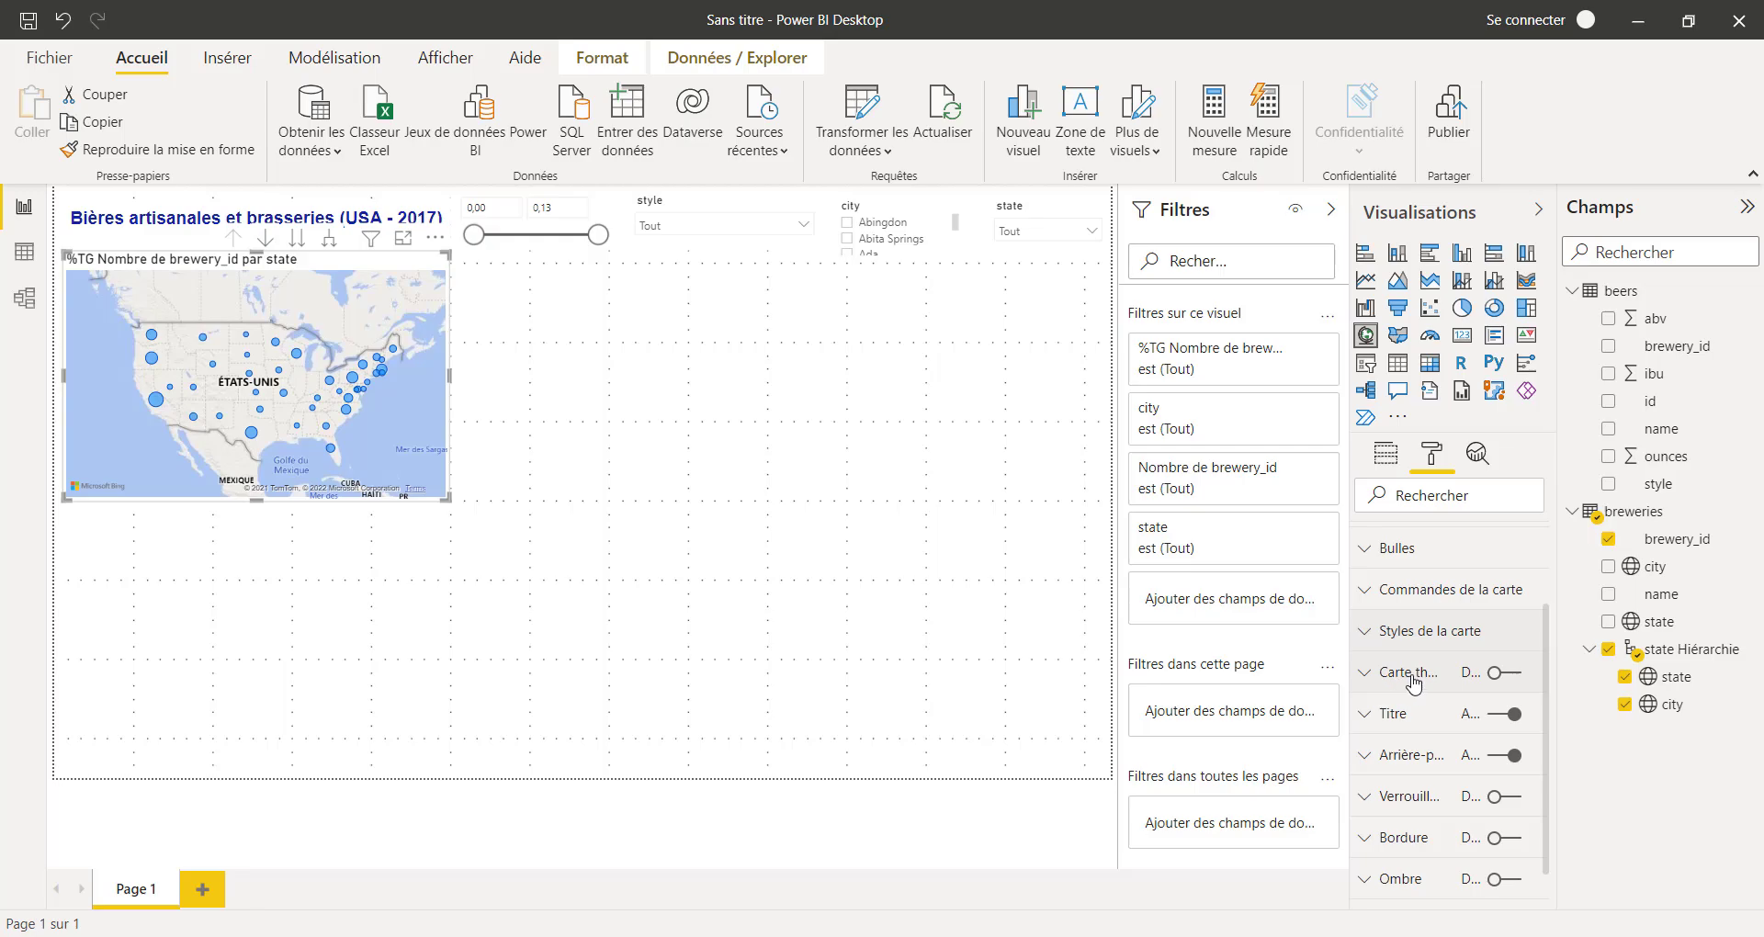
click(1507, 673)
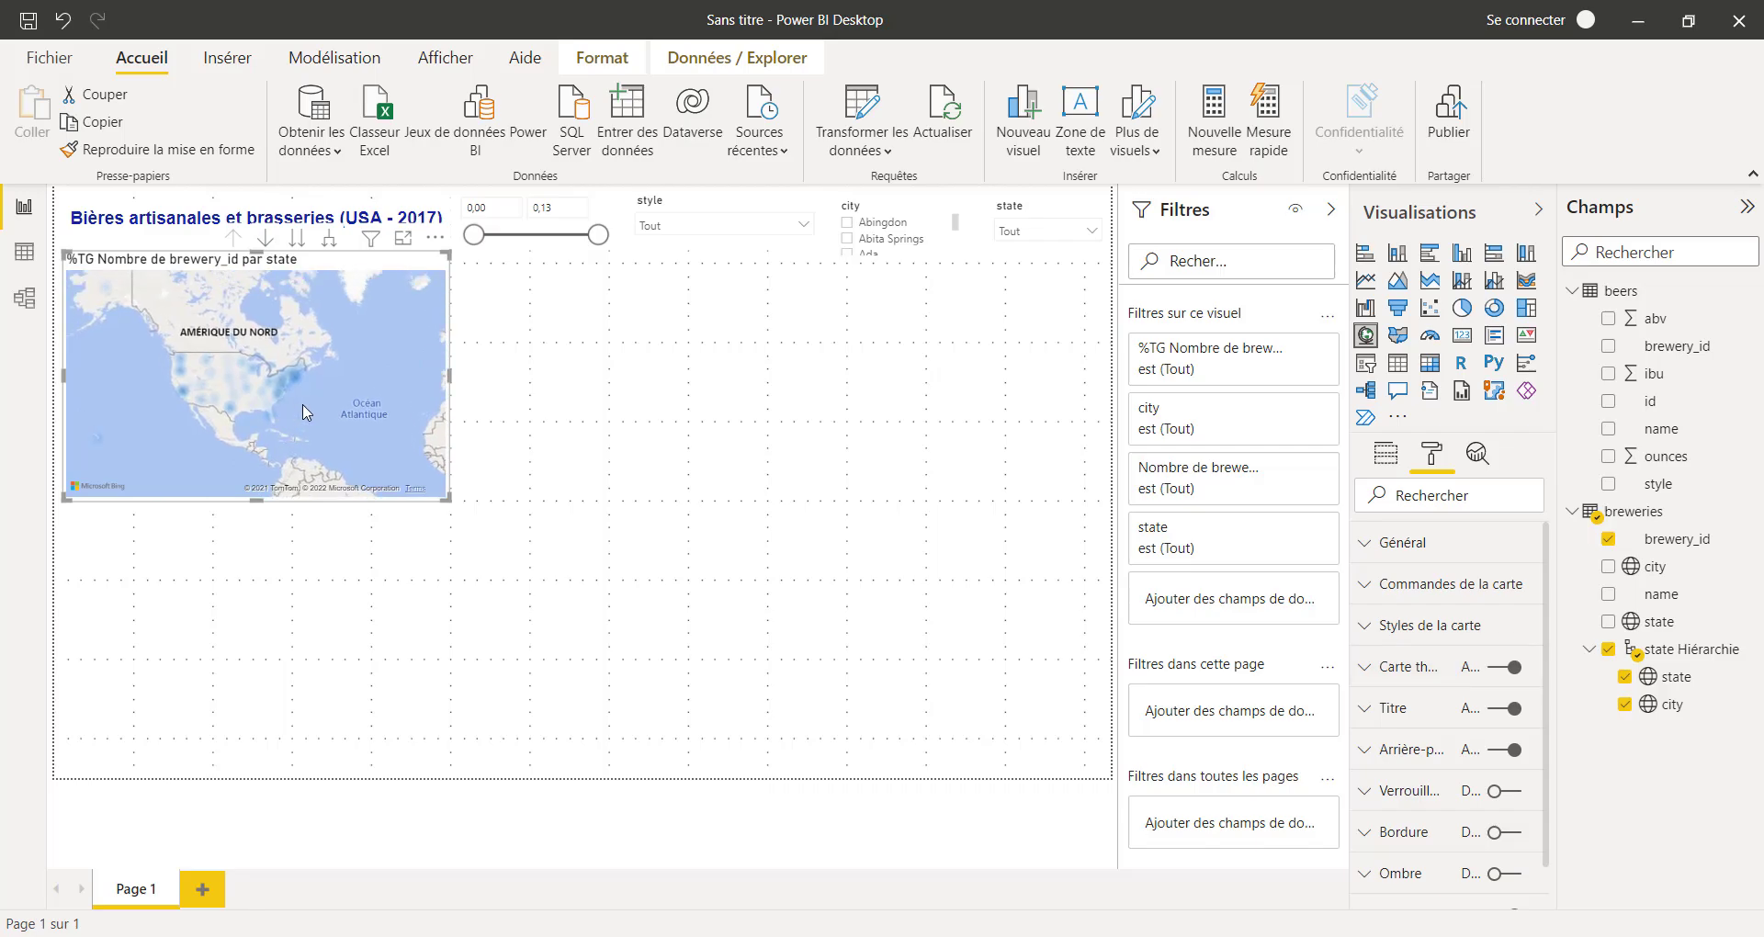
scroll(280, 385, up, 2)
scroll(306, 408, down, 2)
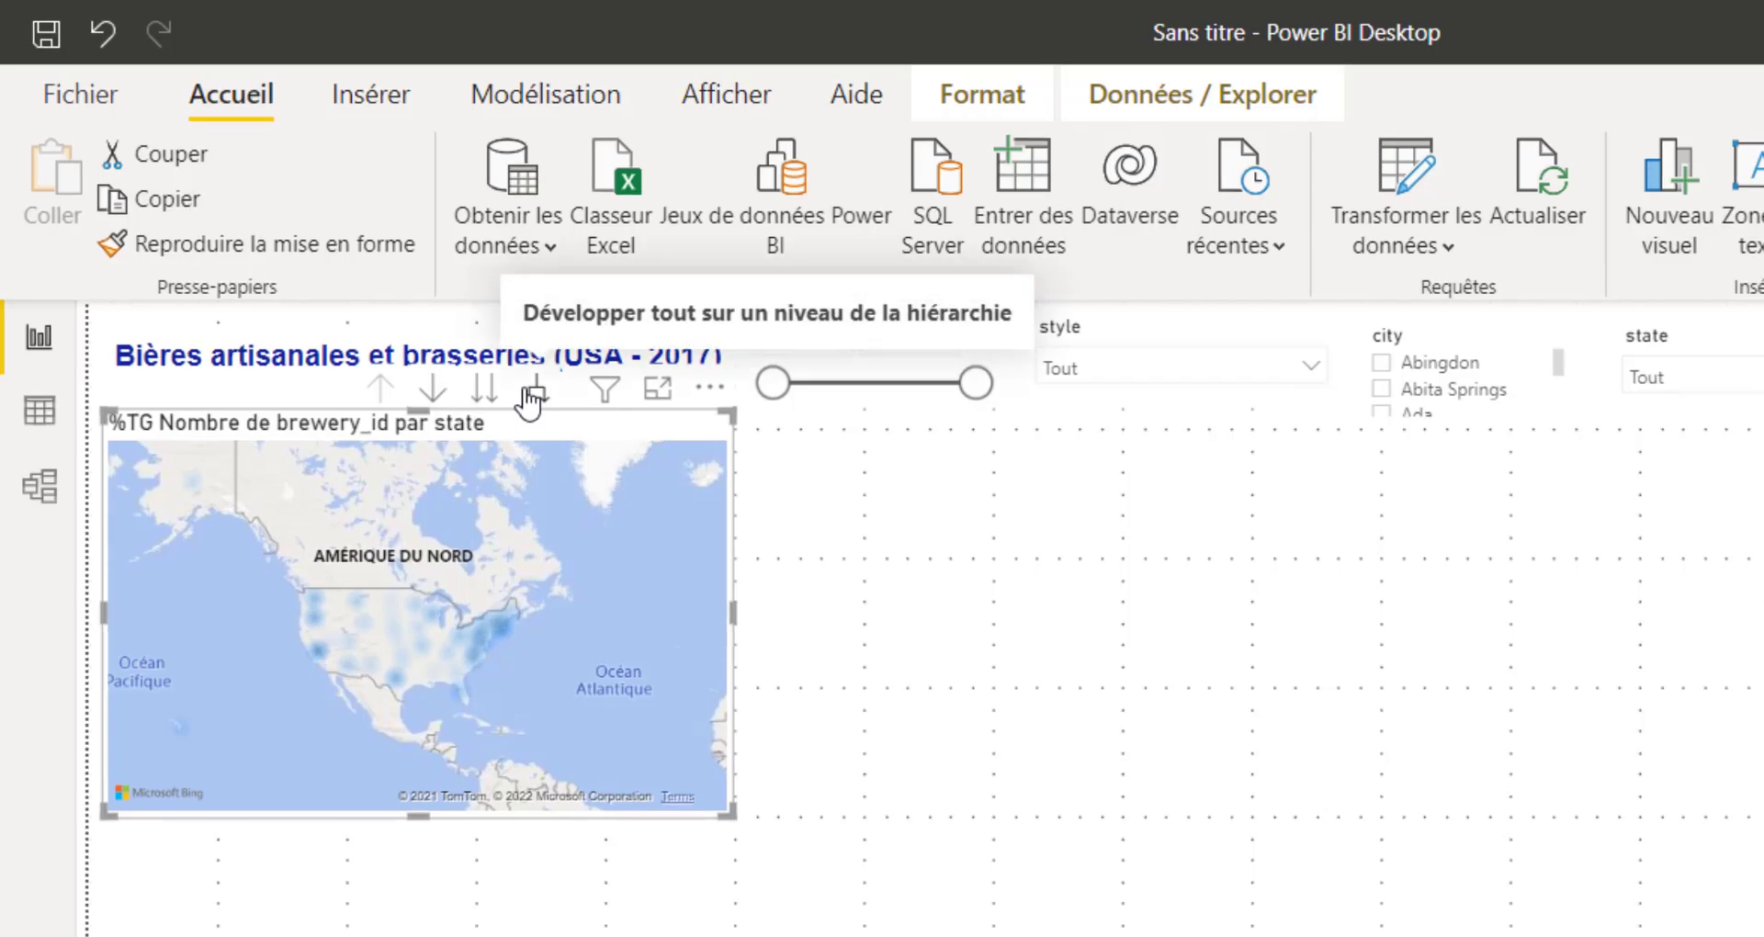
click(530, 397)
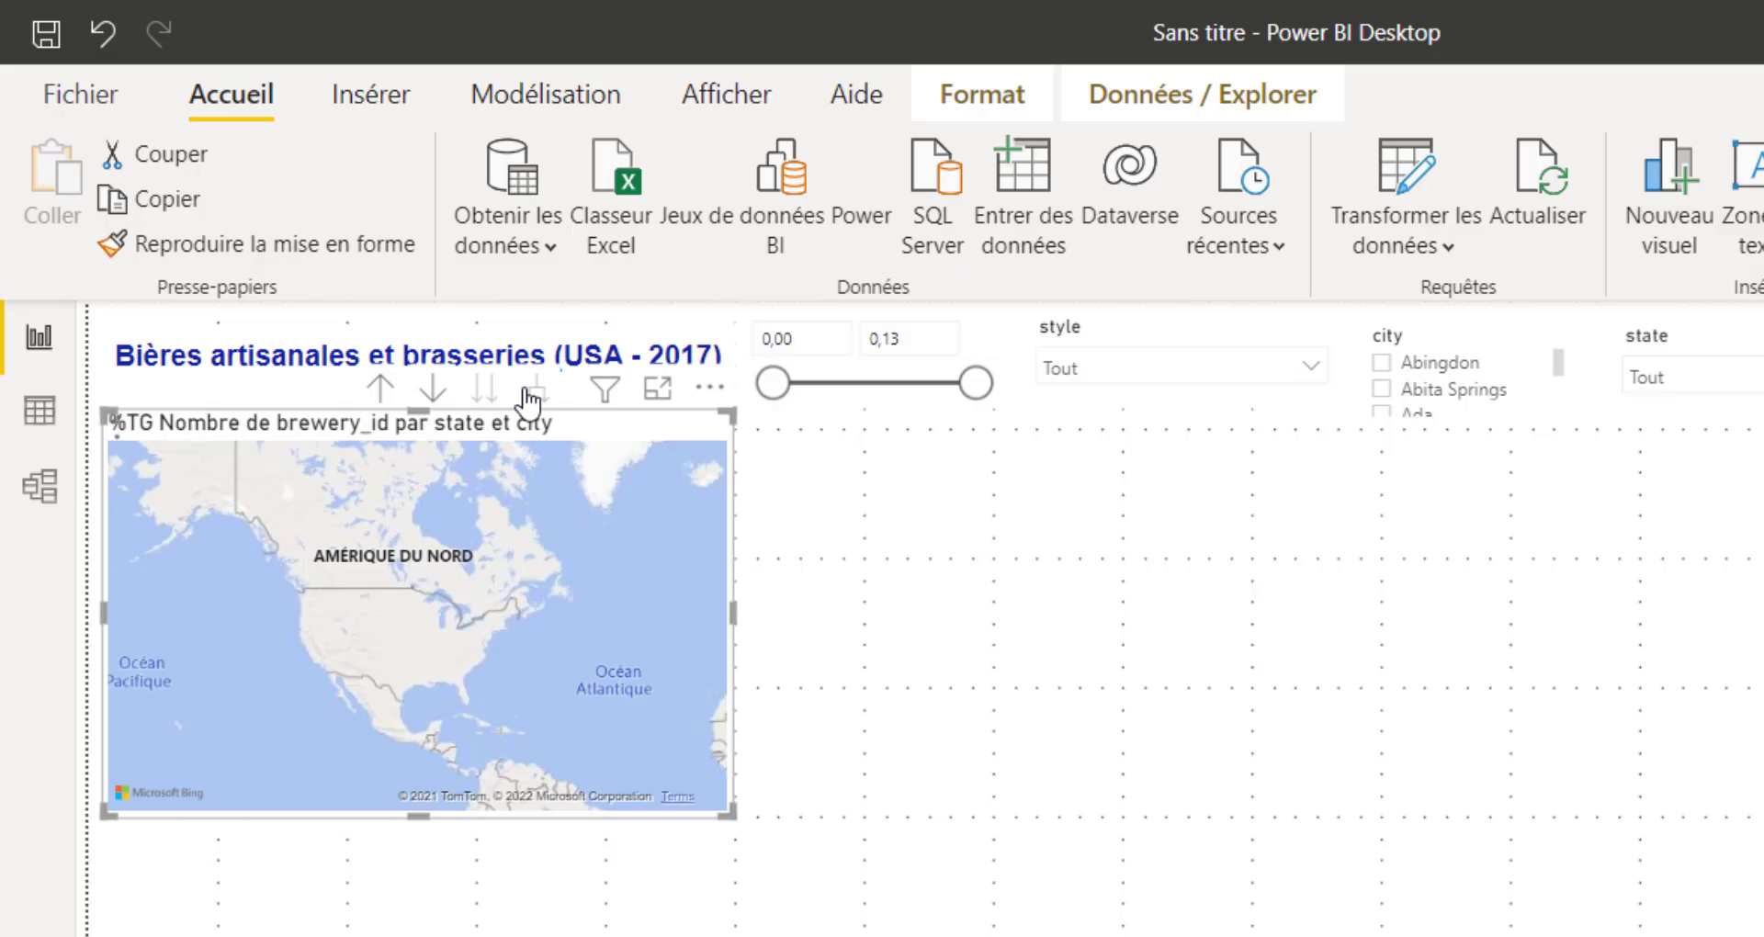
Examine the city-level brewery heat map over the United States
scroll(250, 693, up, 2)
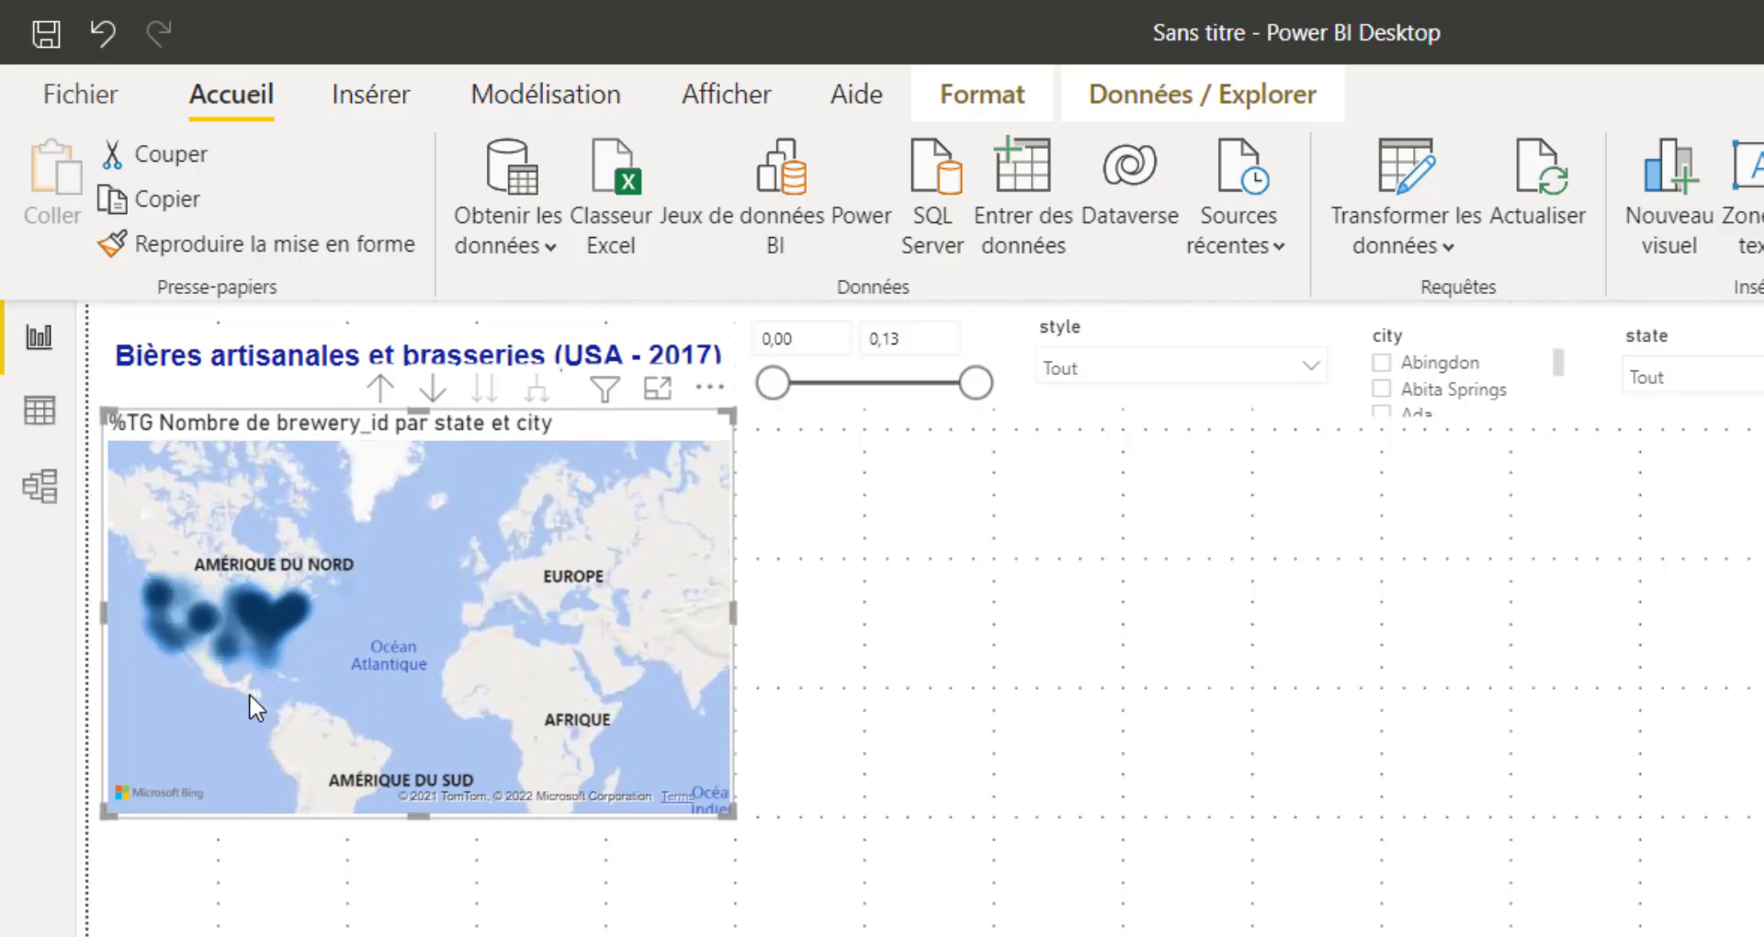
drag(299, 668, 601, 691)
scroll(527, 708, up, 1)
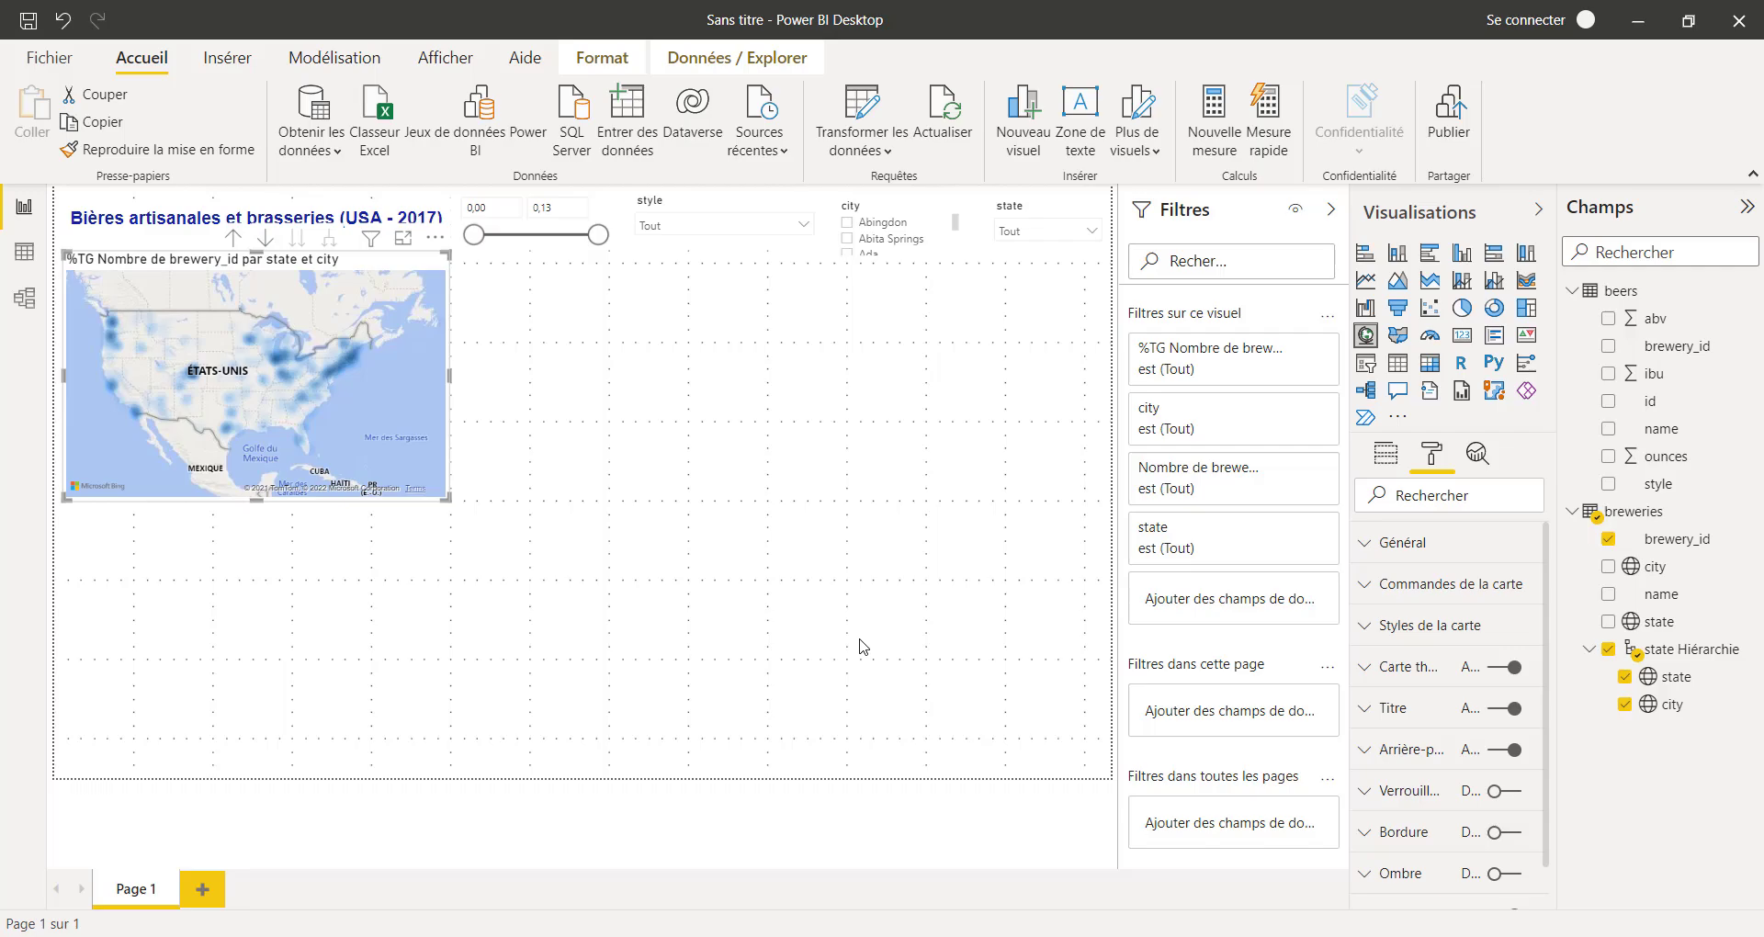
click(800, 595)
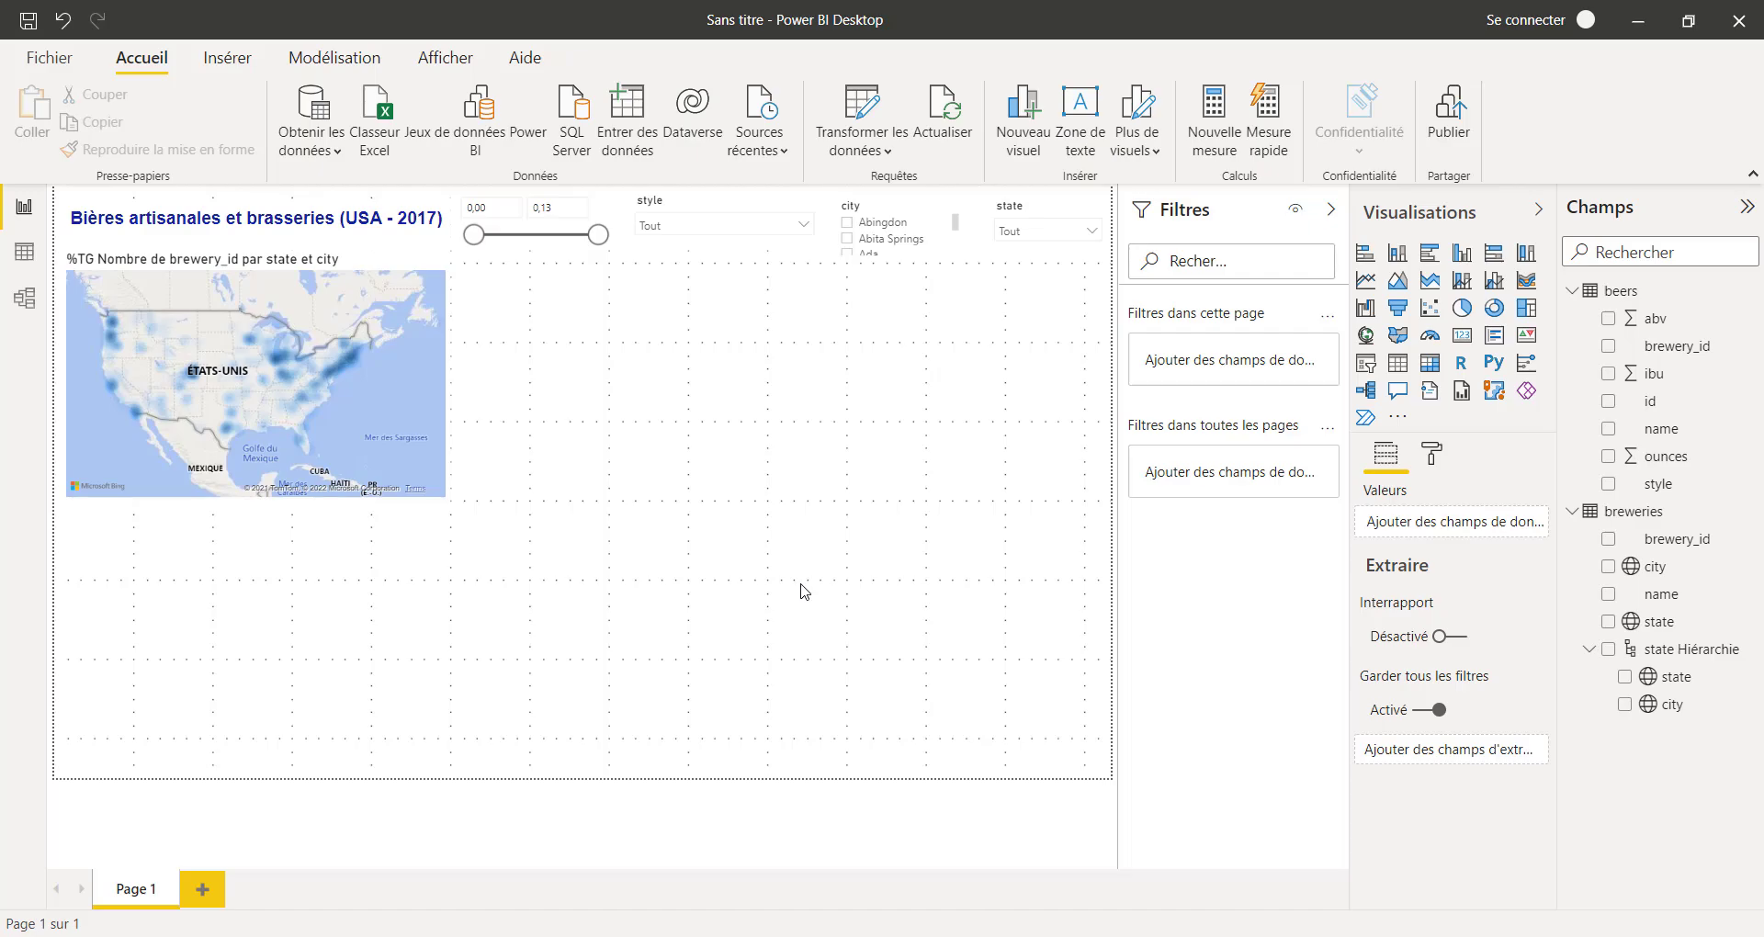
Add a table visual beside the map, below the slicers, and widen it to nearly the page edge
click(1397, 372)
drag(292, 643, 678, 396)
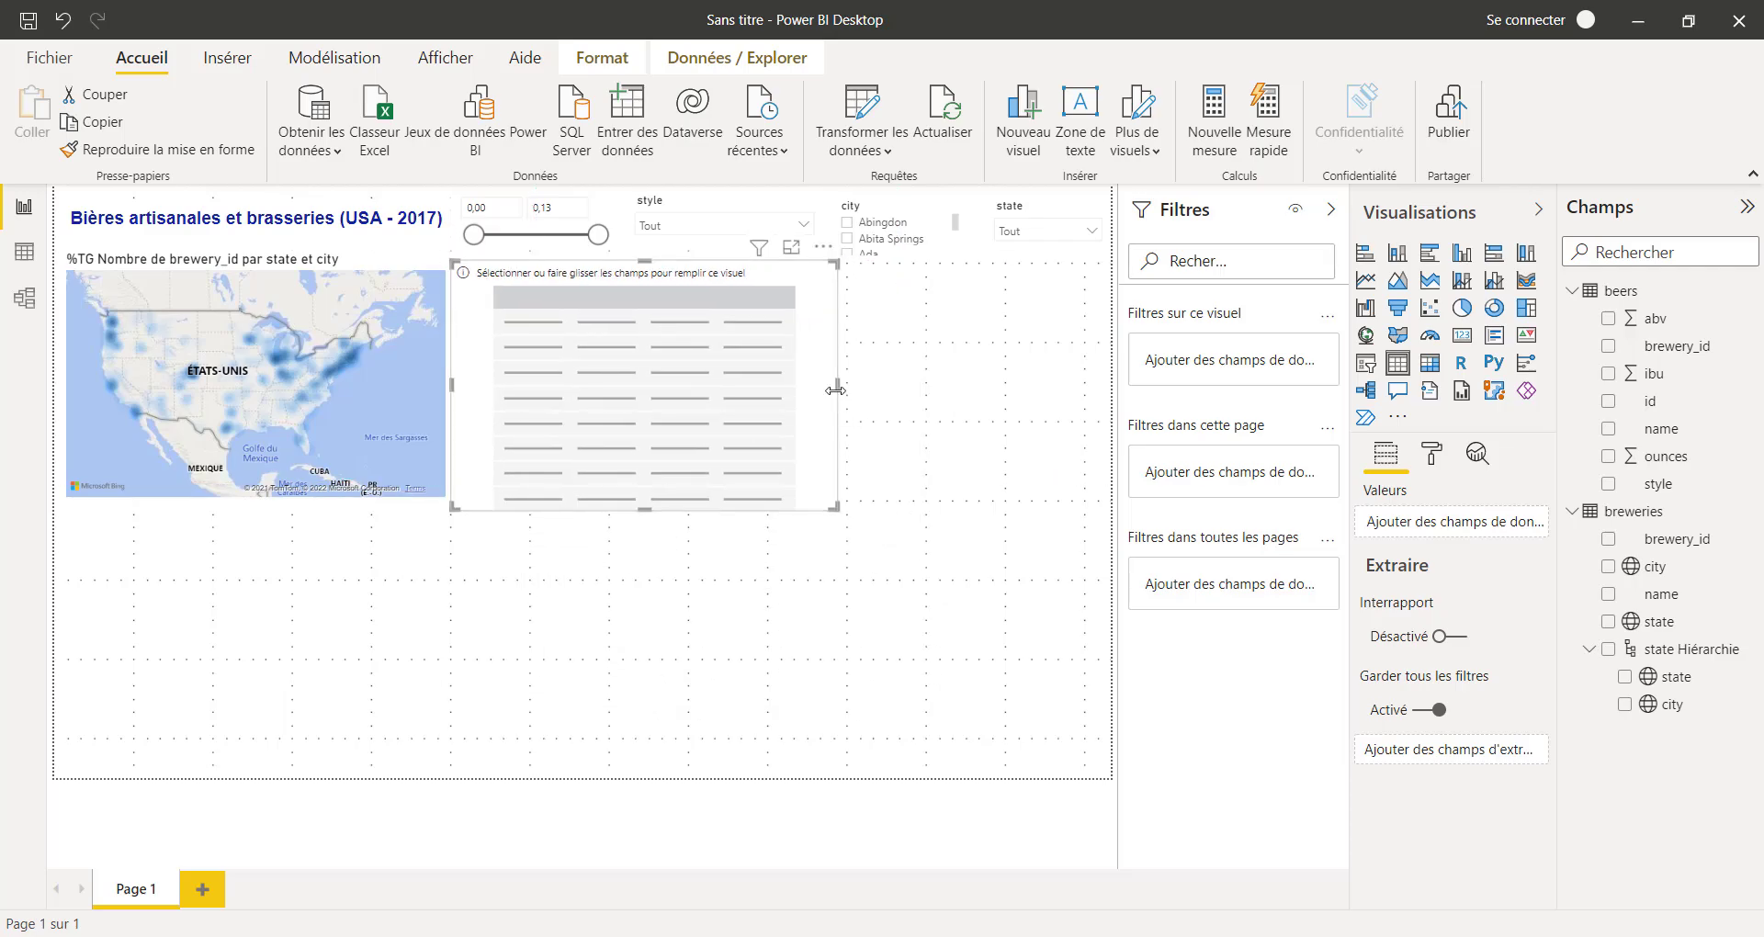
drag(836, 391, 1094, 410)
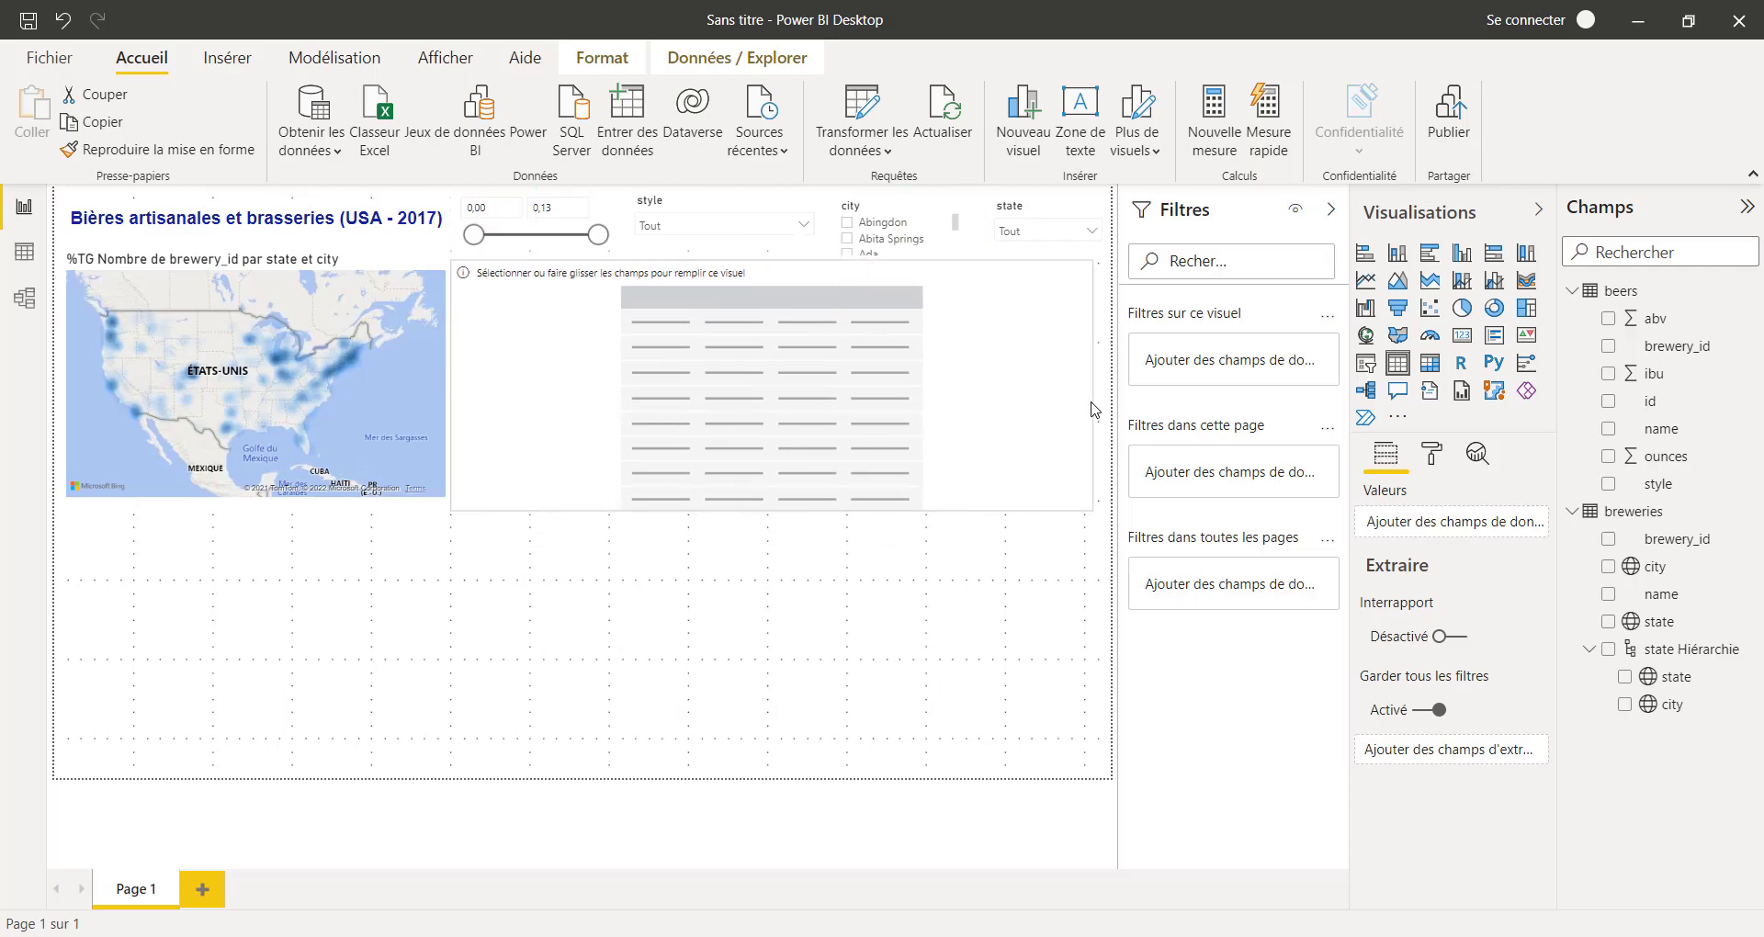
Fill the table with name and style from beers, name from breweries, and abv from beers
click(1608, 429)
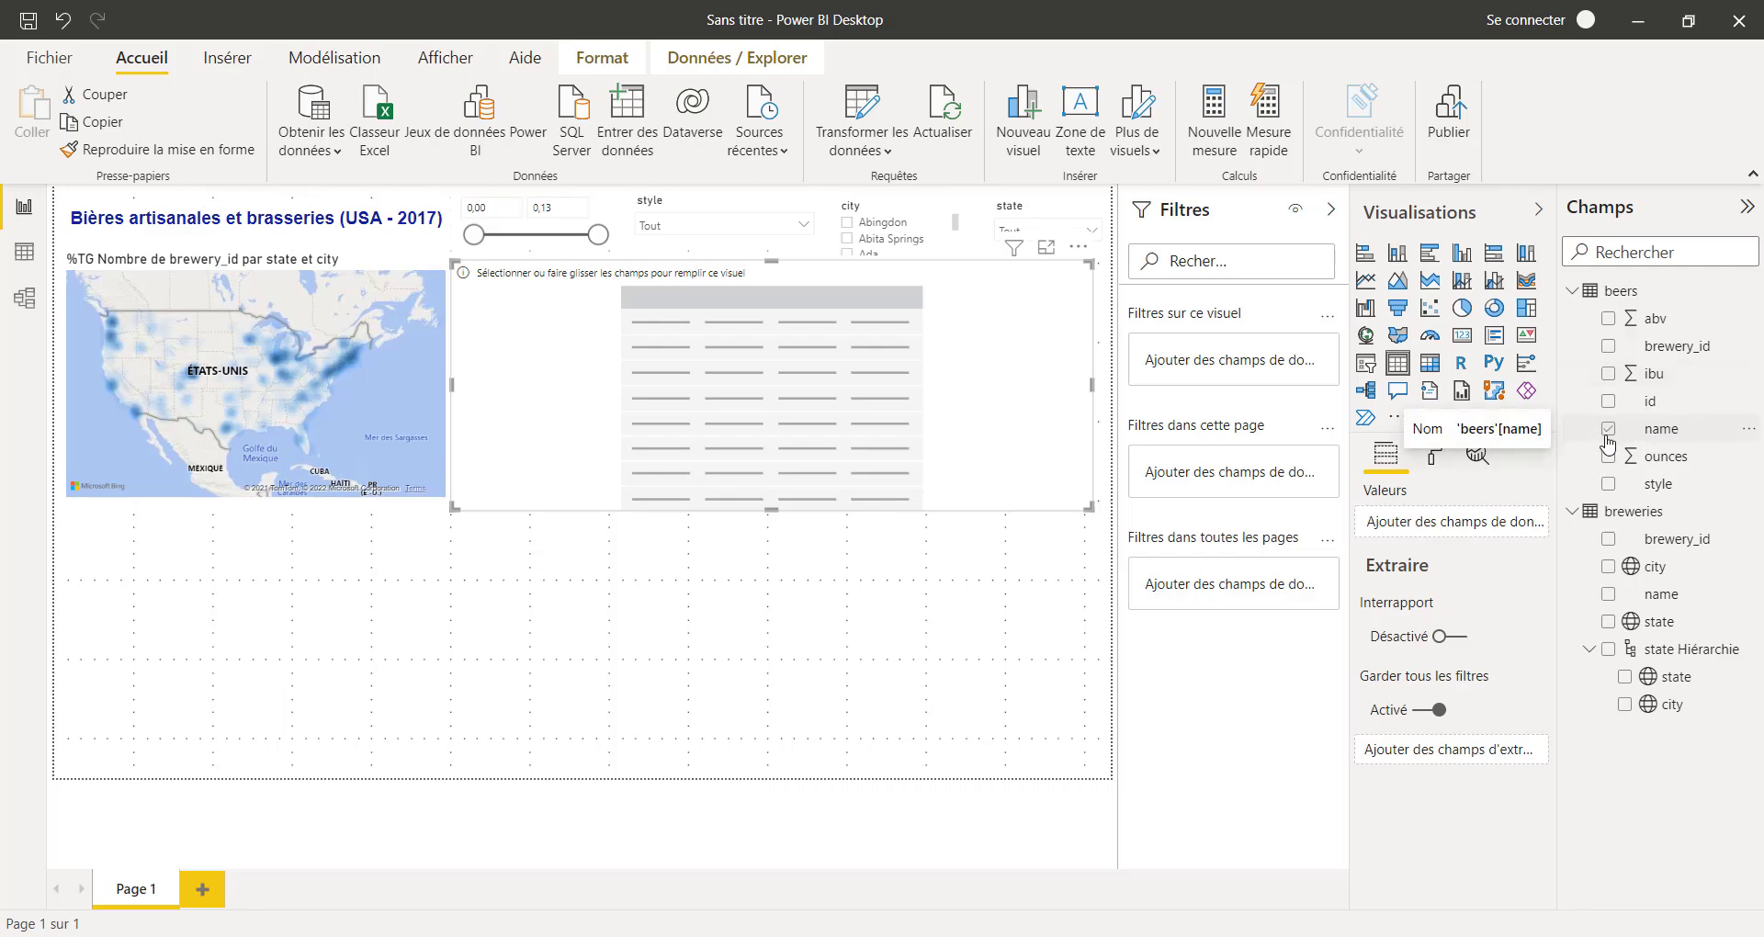
click(1609, 485)
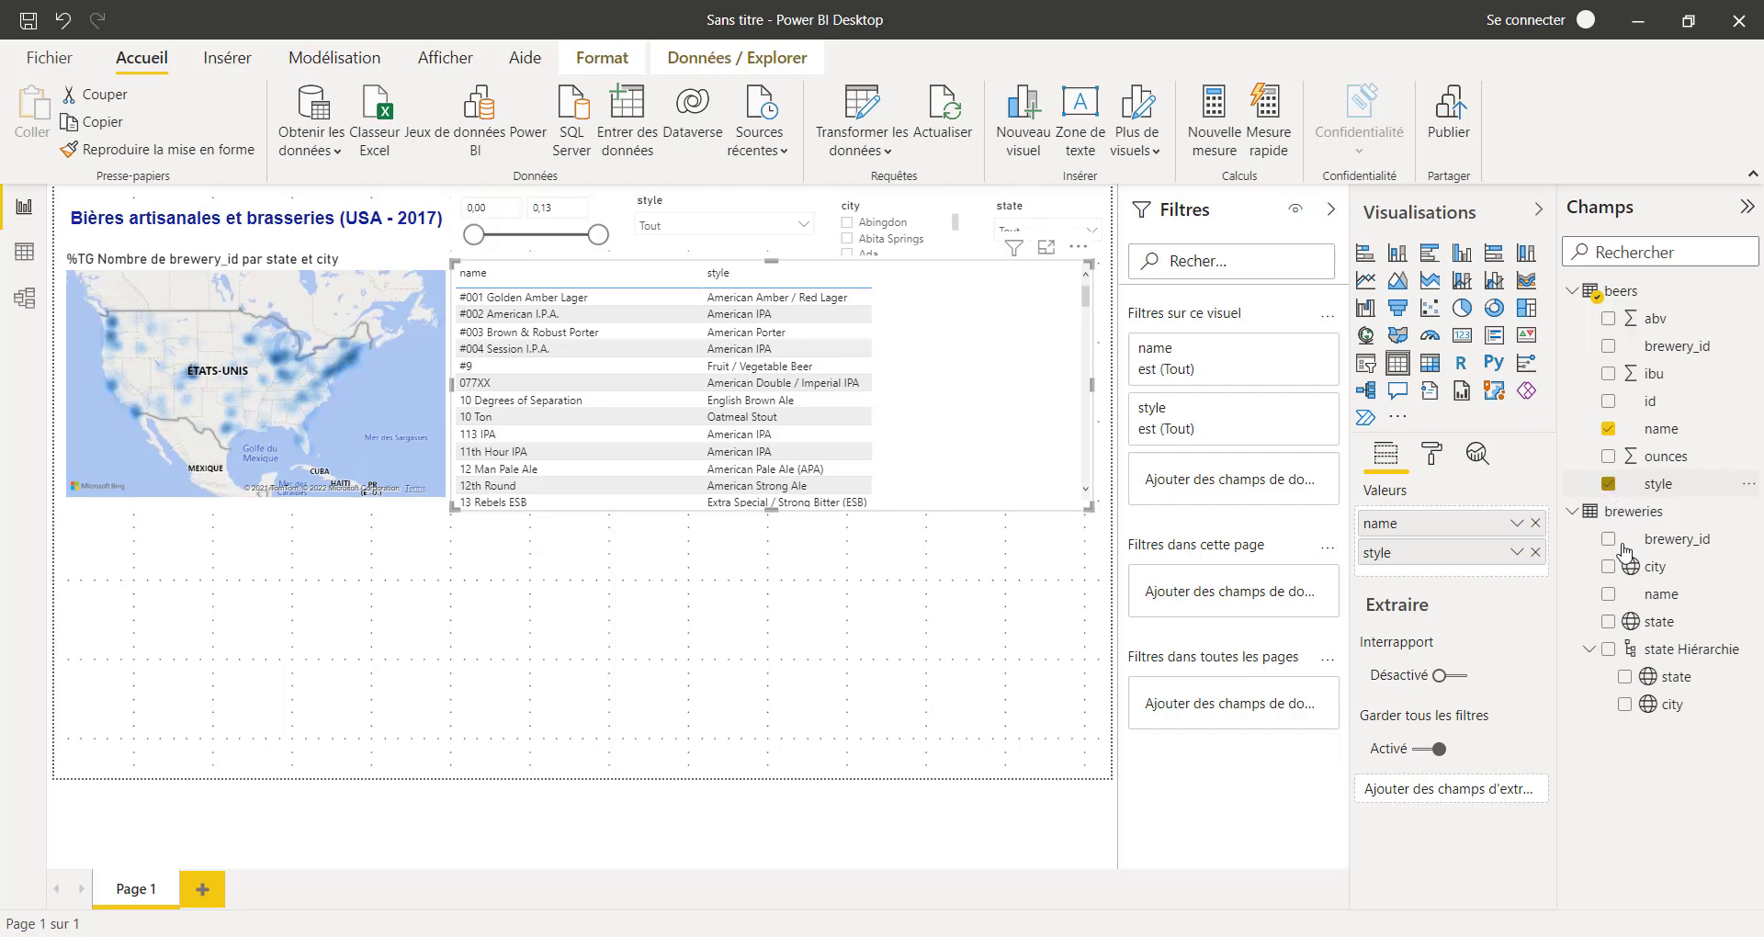
click(1608, 595)
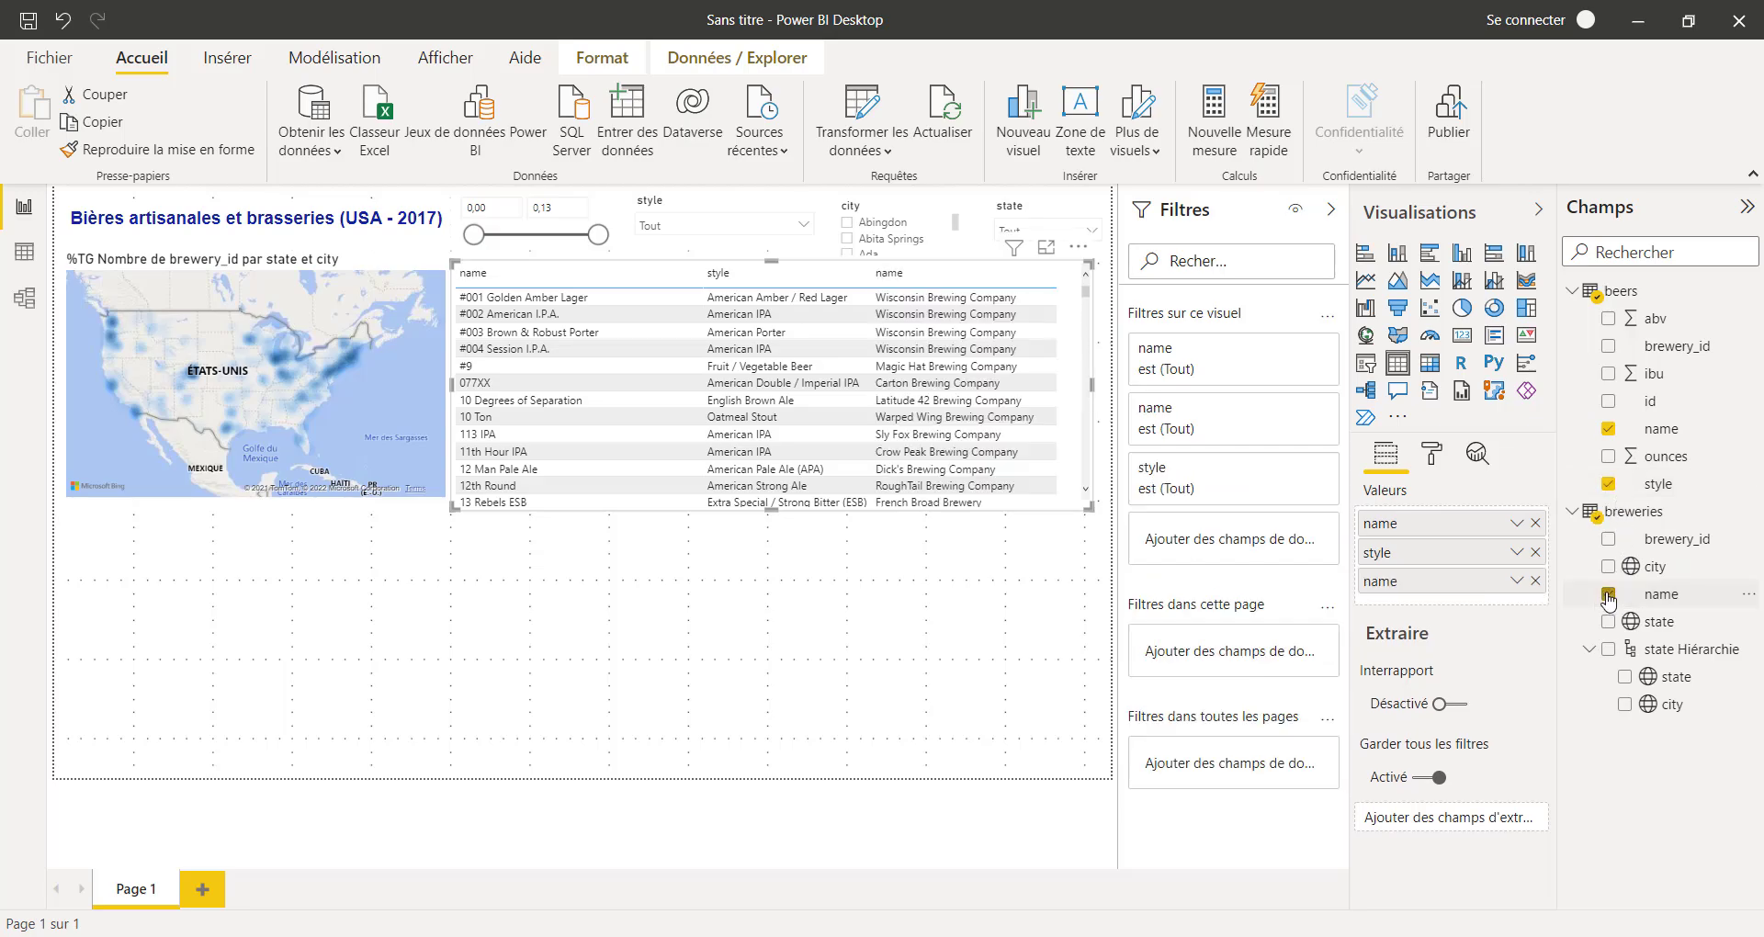
click(1608, 319)
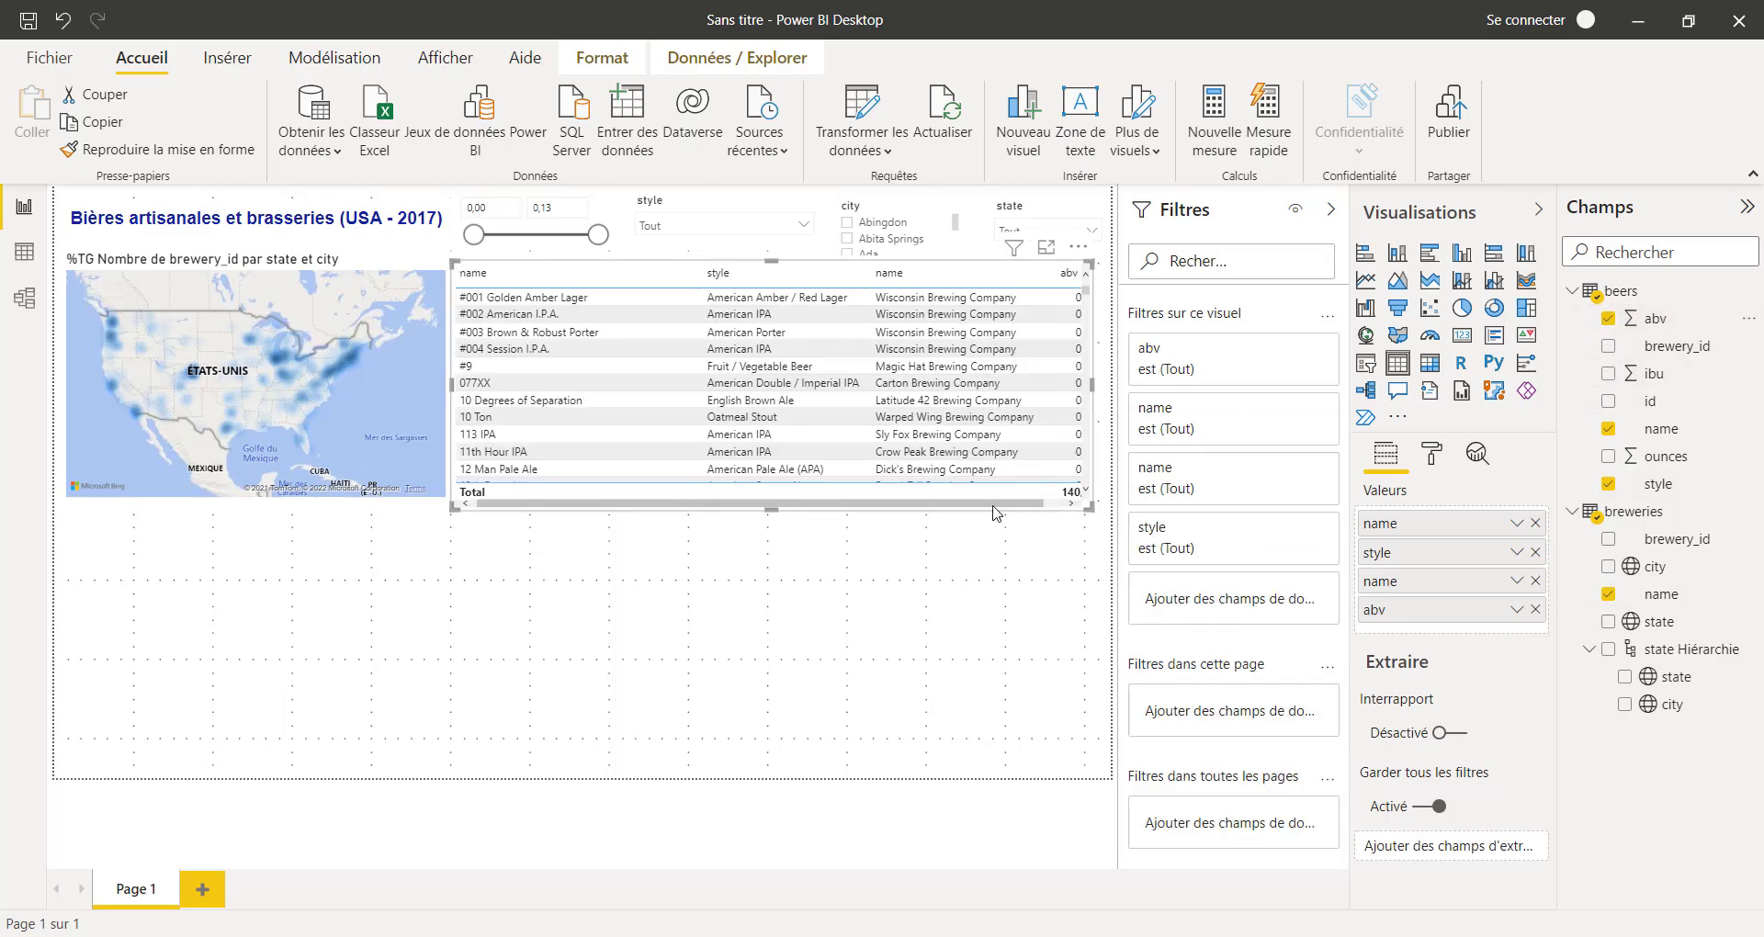
Make room in the table by widening it to the page edge and narrowing the beer name column, and add the ibu field
drag(1093, 390, 1111, 391)
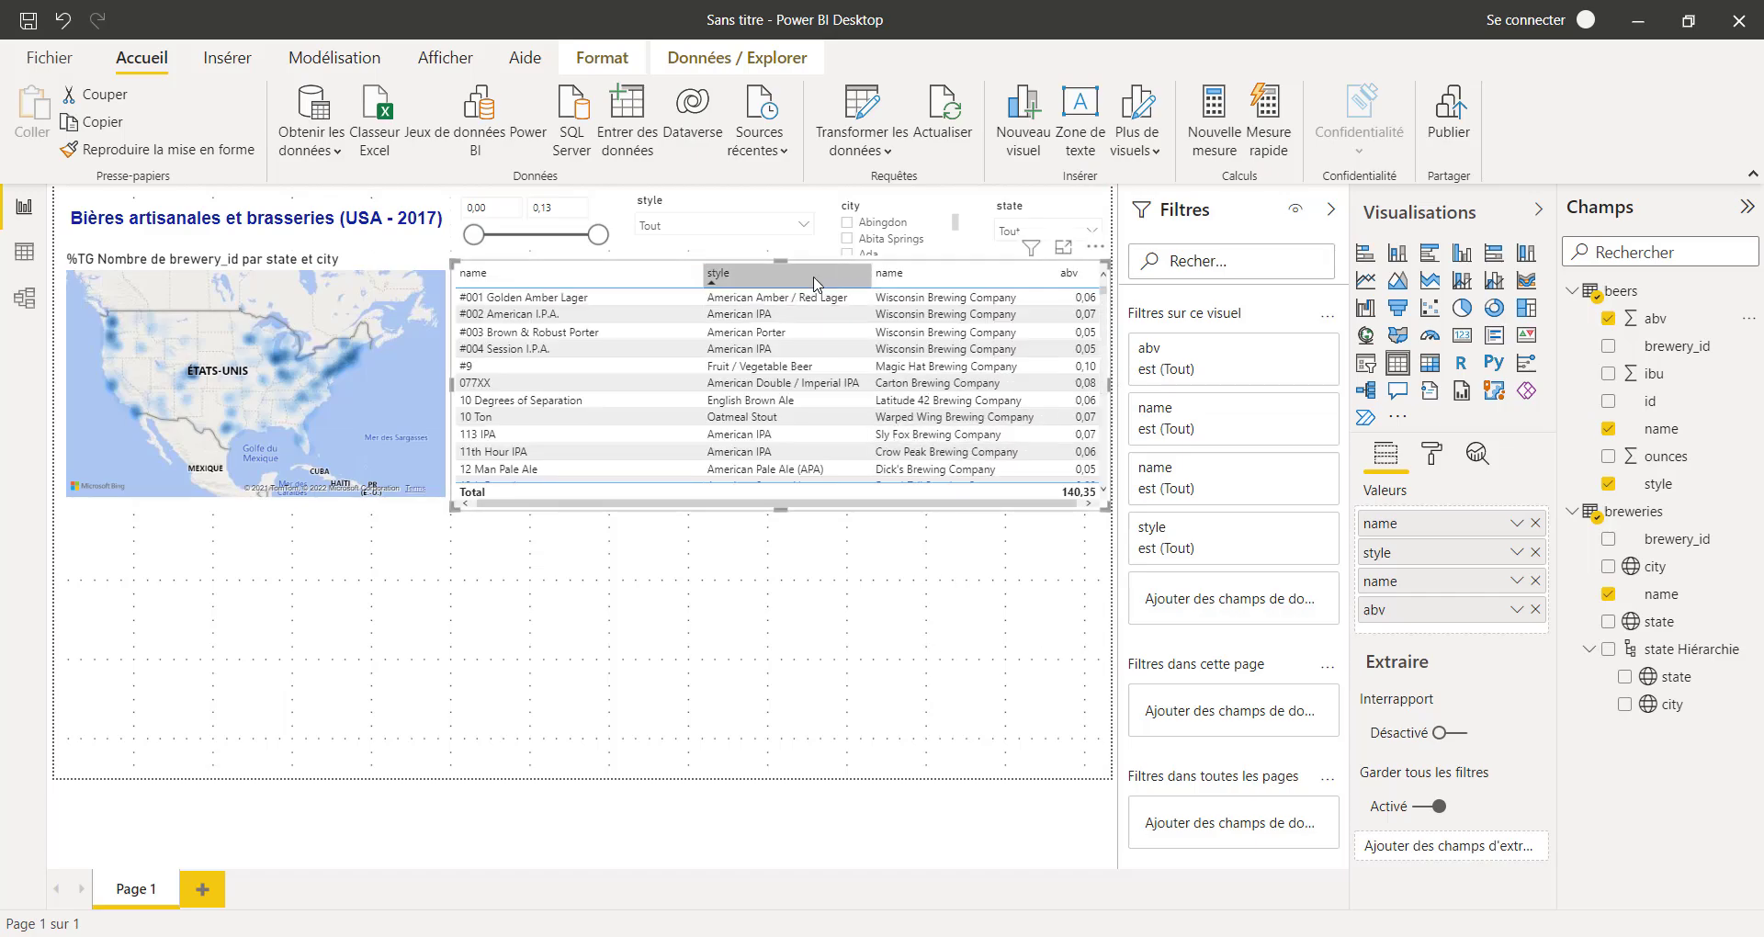
drag(703, 274, 615, 275)
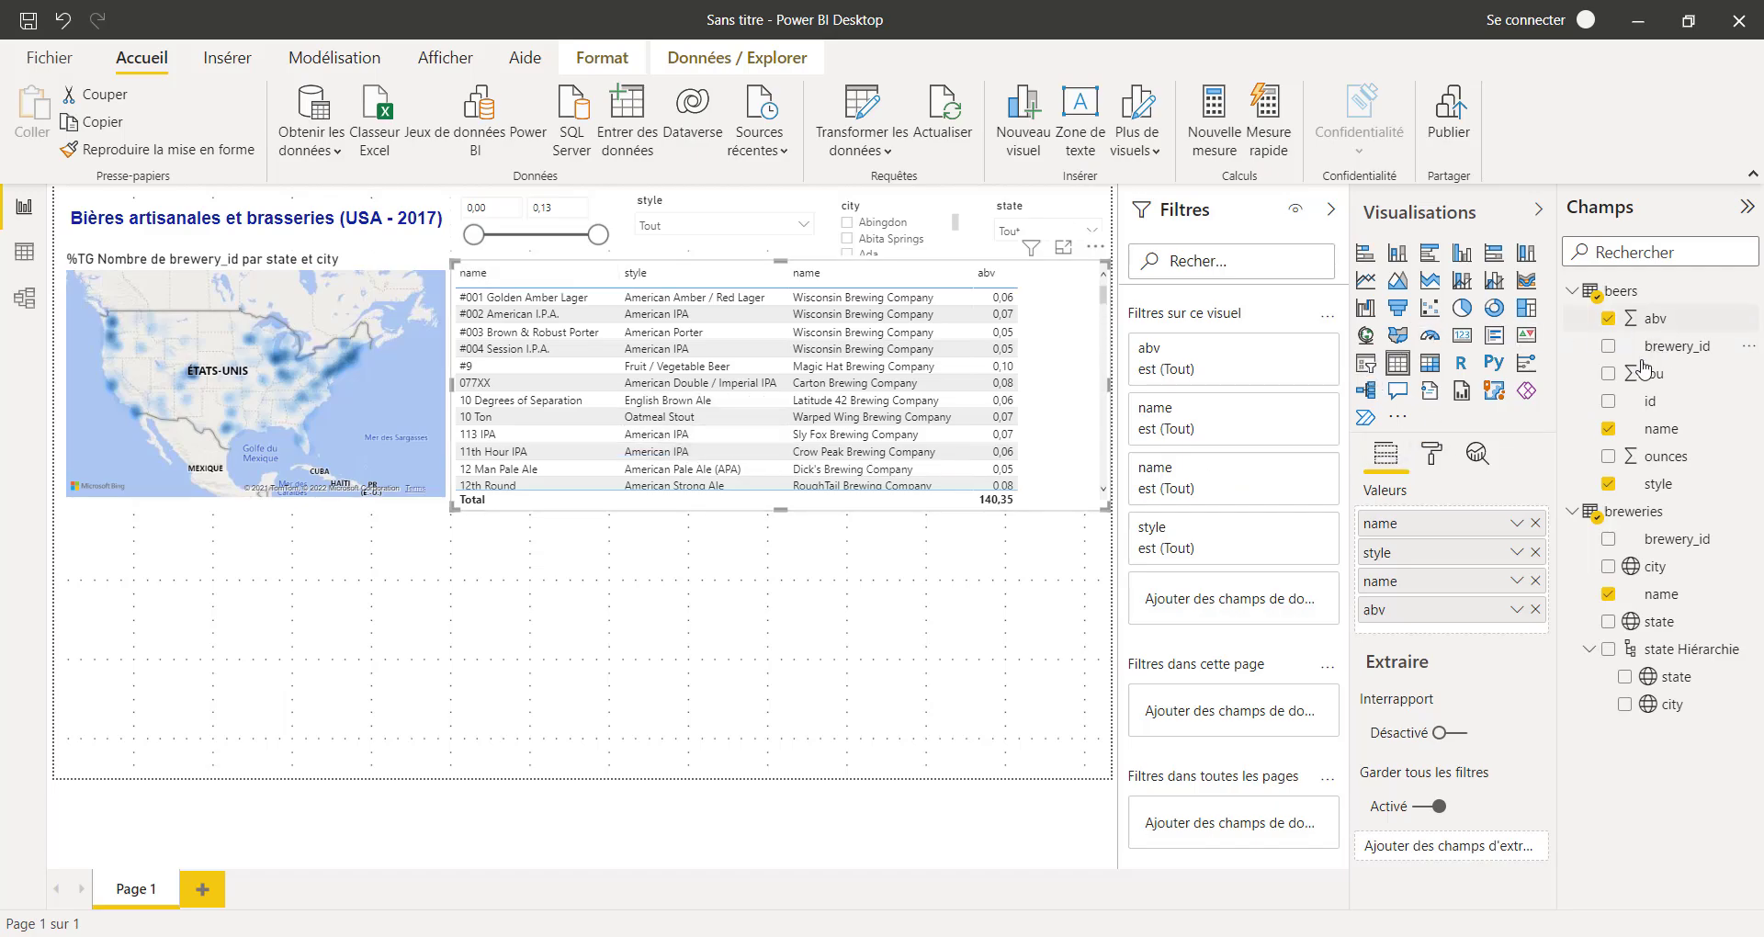
click(1608, 373)
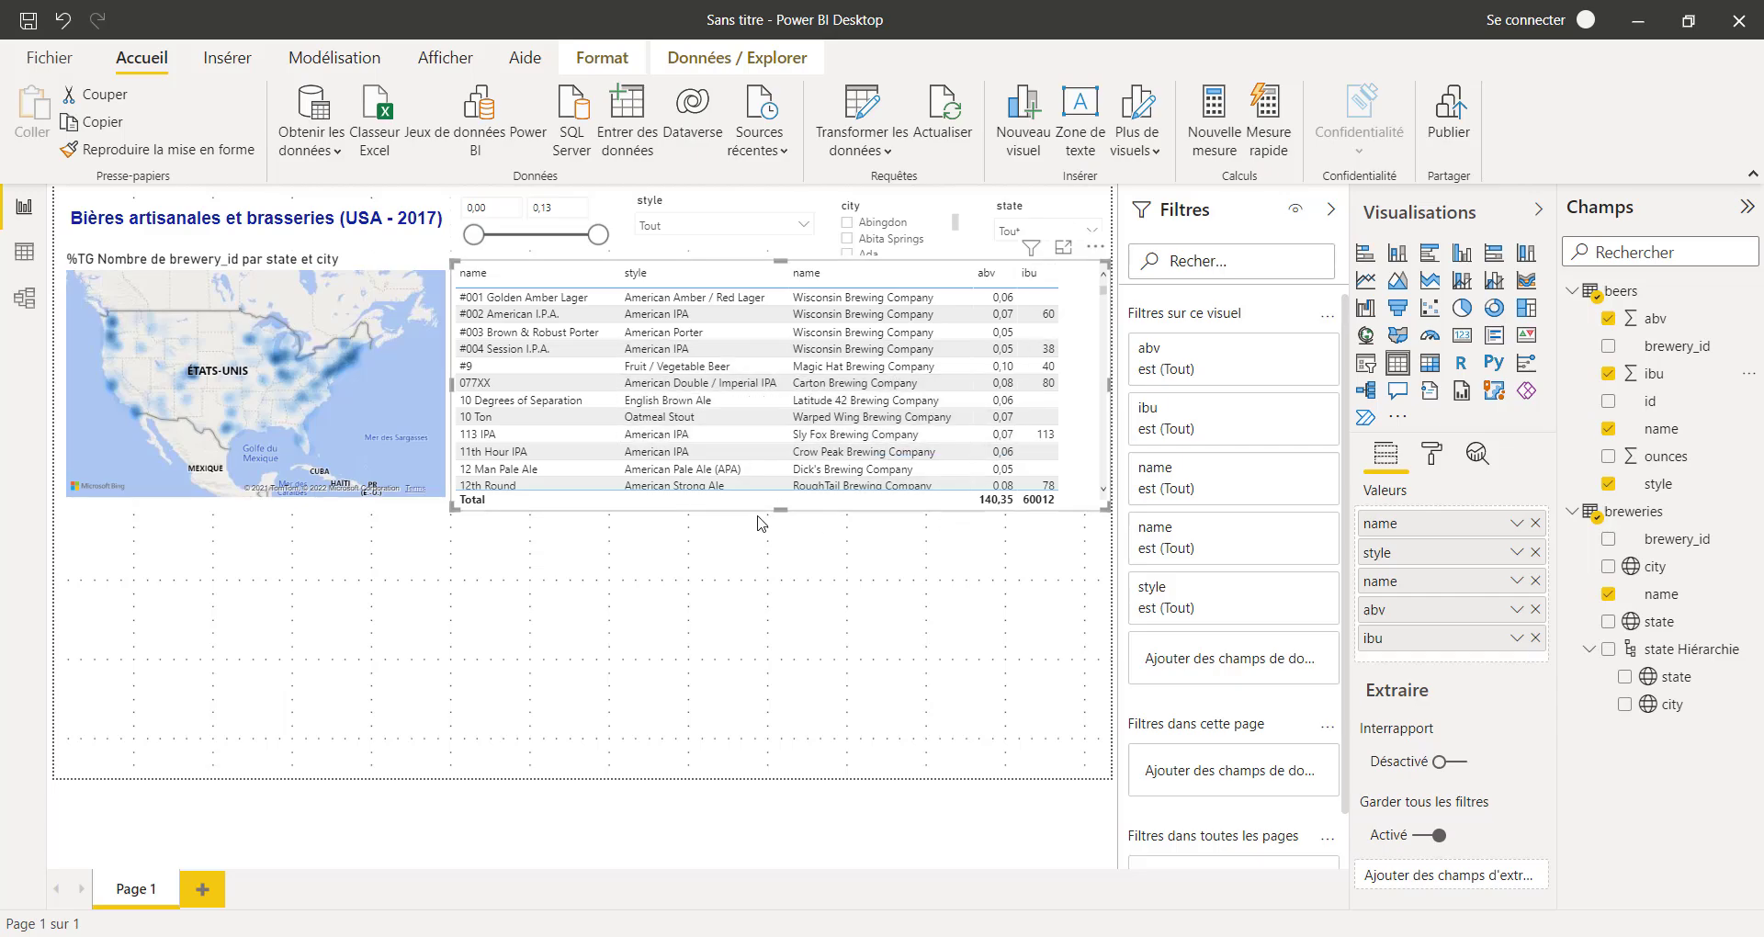
click(852, 621)
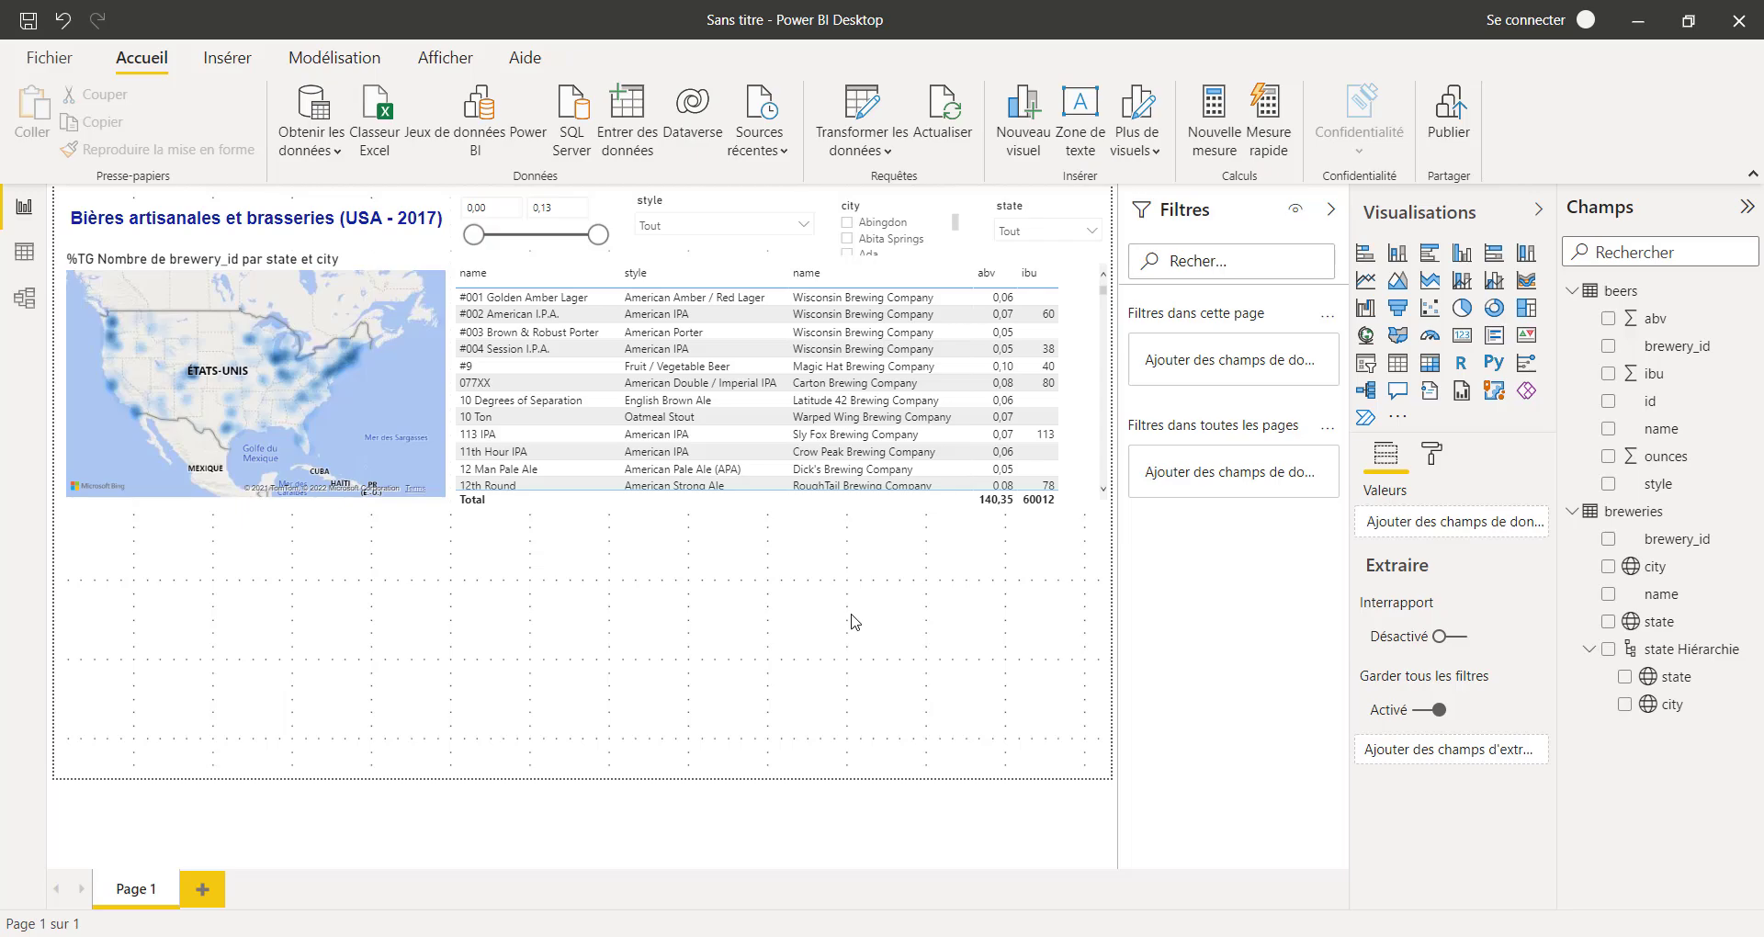
Filter the report to the Altbier style and inspect the filtered beer table and brewery heat map
click(805, 229)
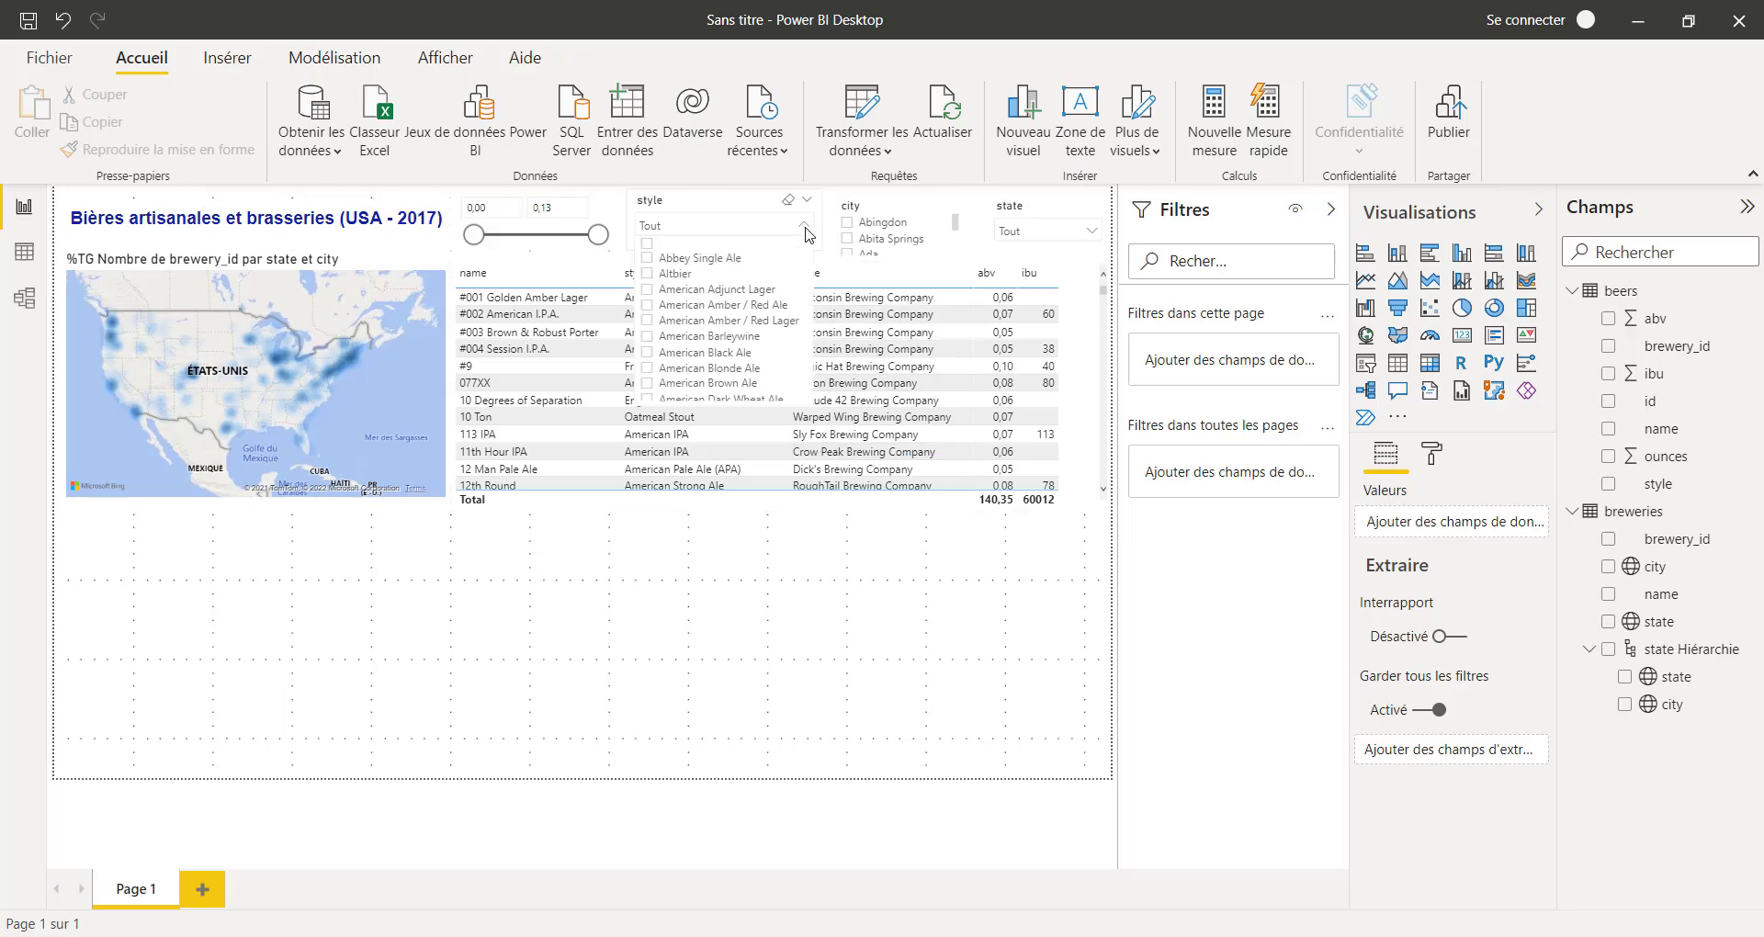
click(673, 275)
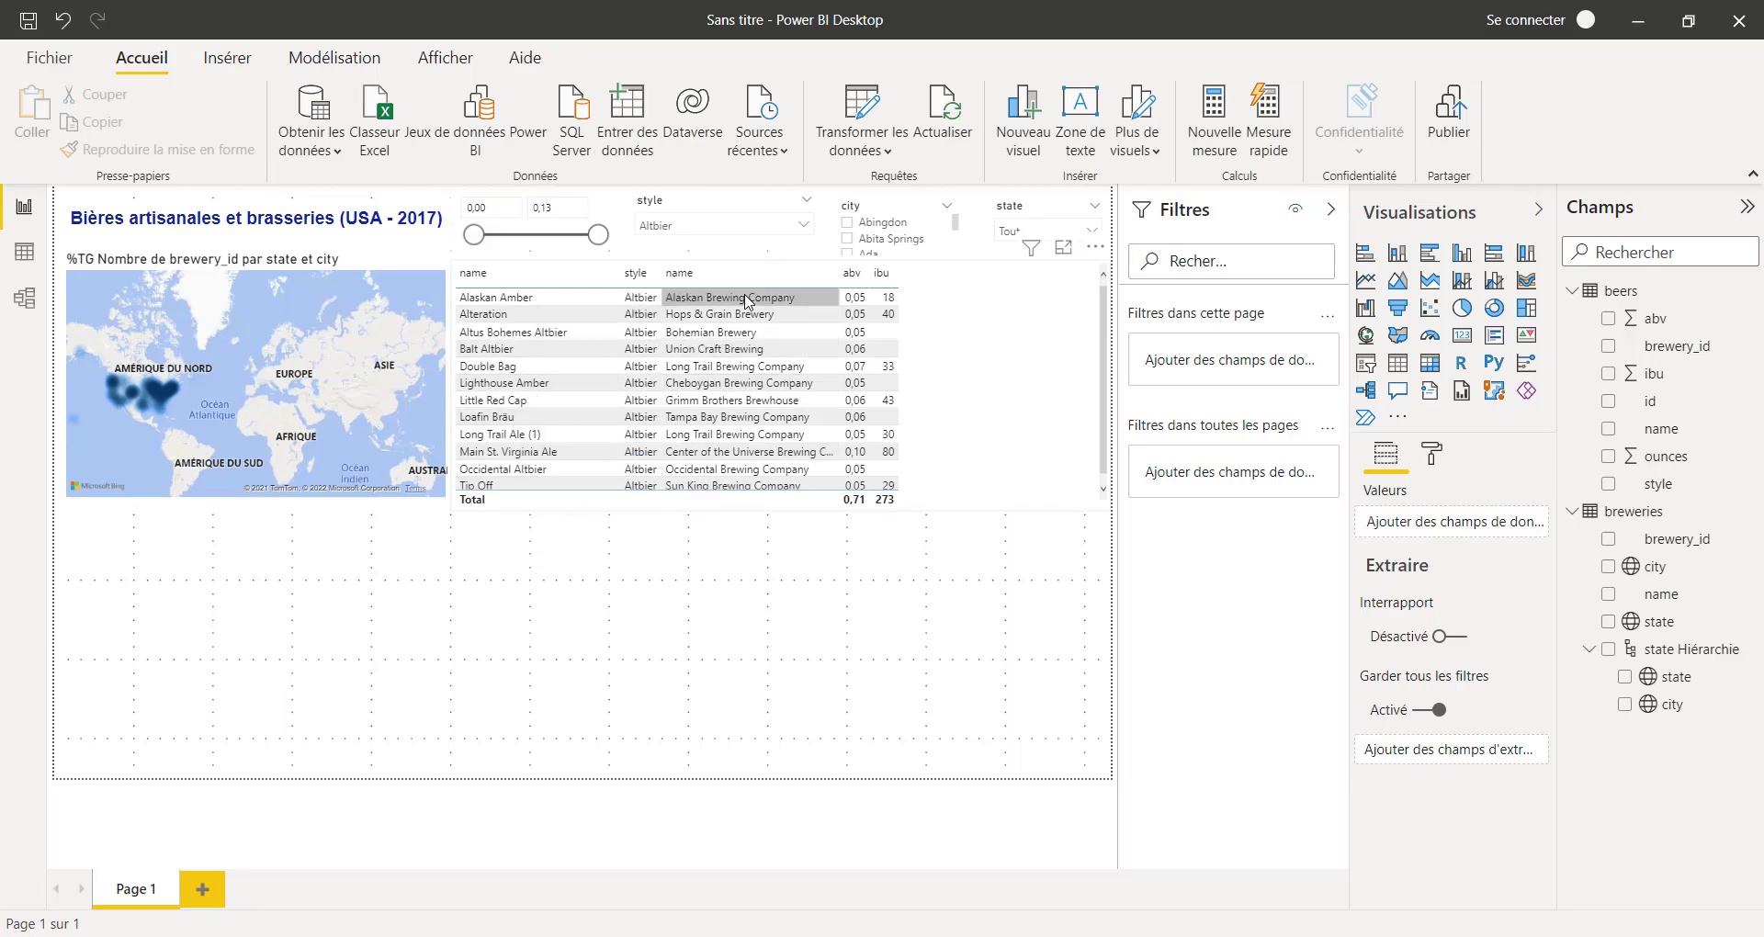
scroll(860, 337, down, 1)
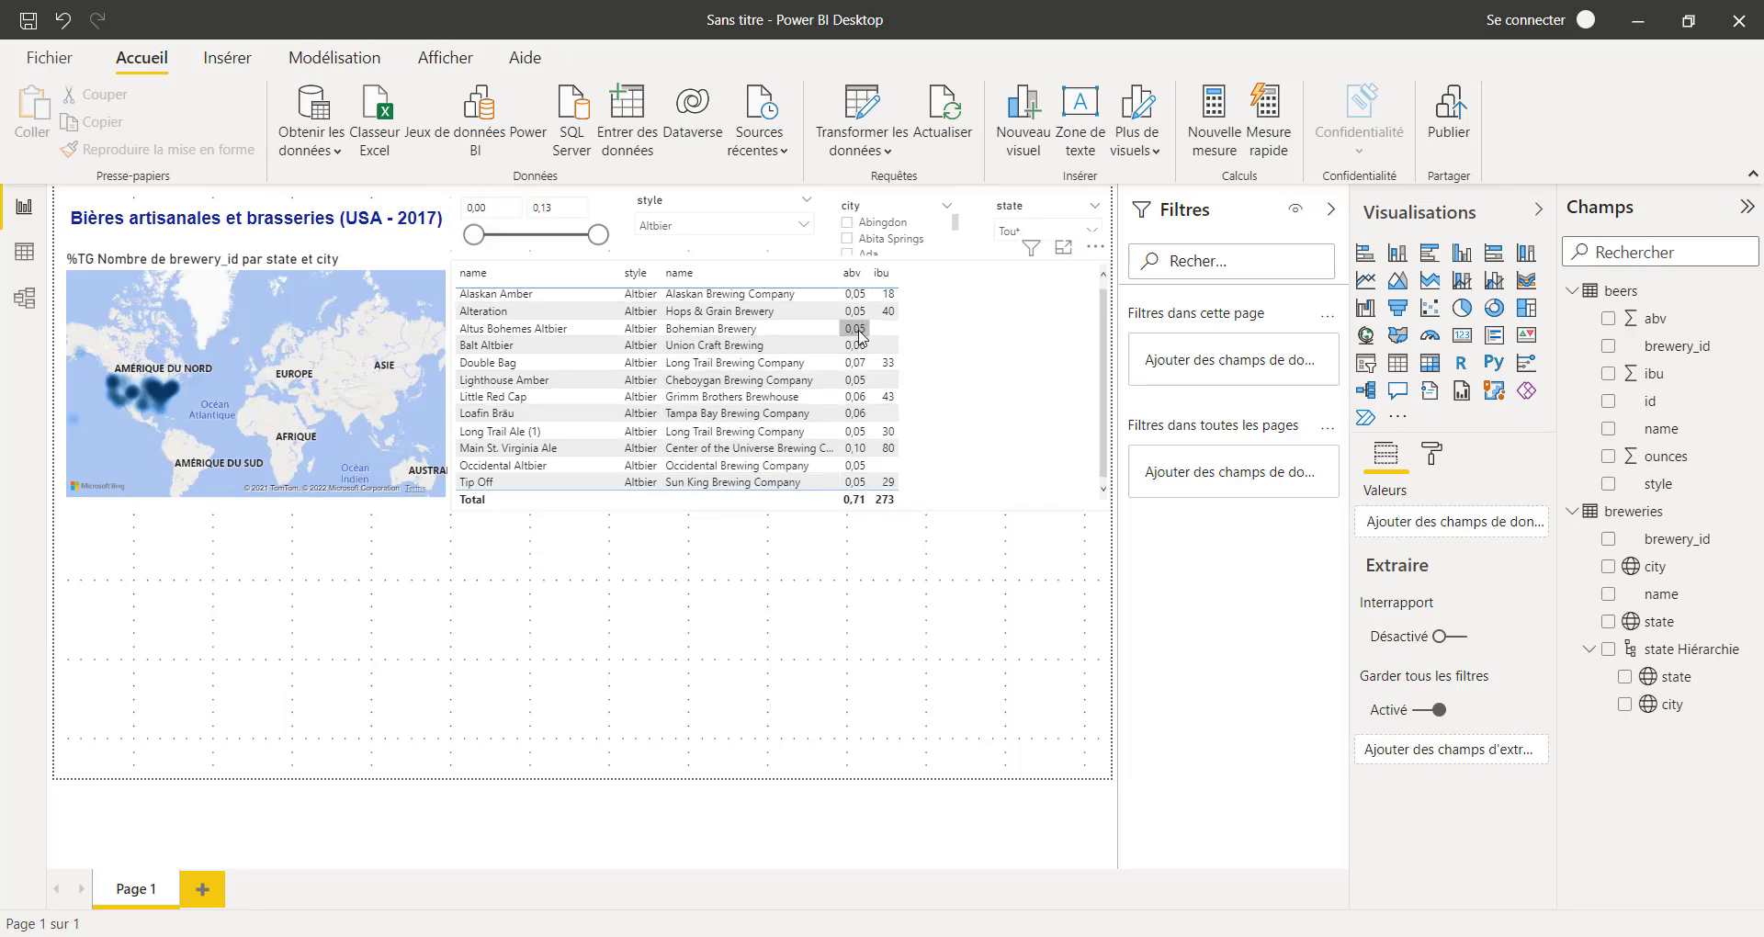
scroll(860, 336, up, 1)
scroll(163, 419, up, 2)
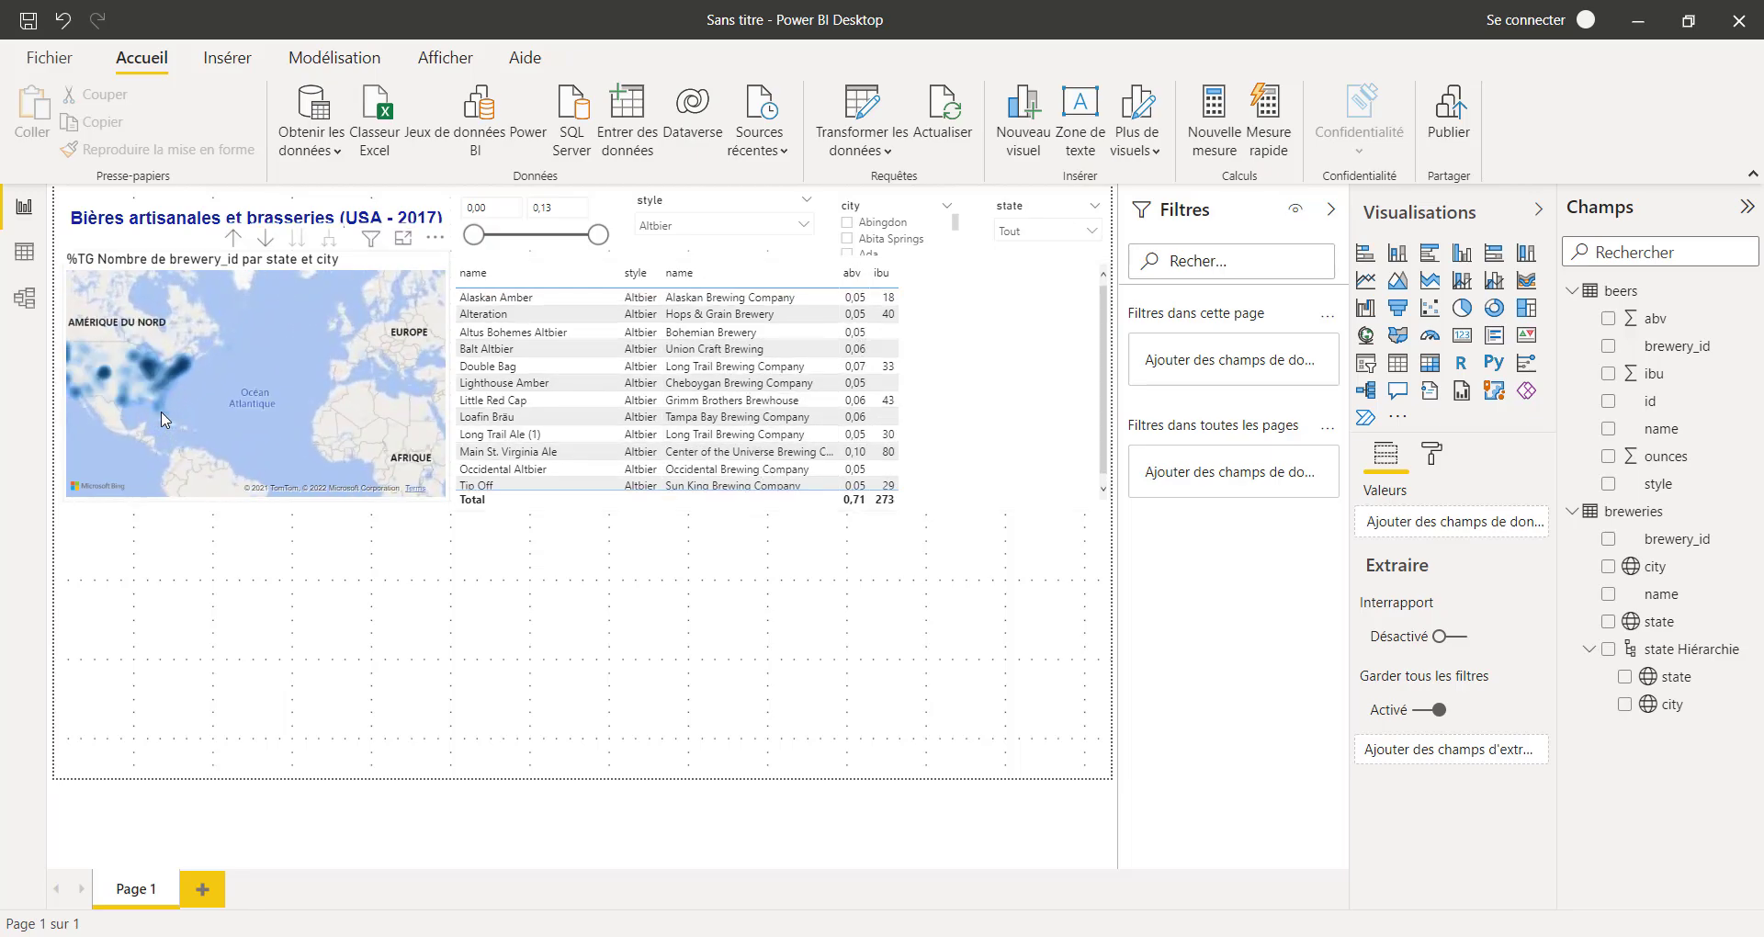
drag(188, 438, 275, 433)
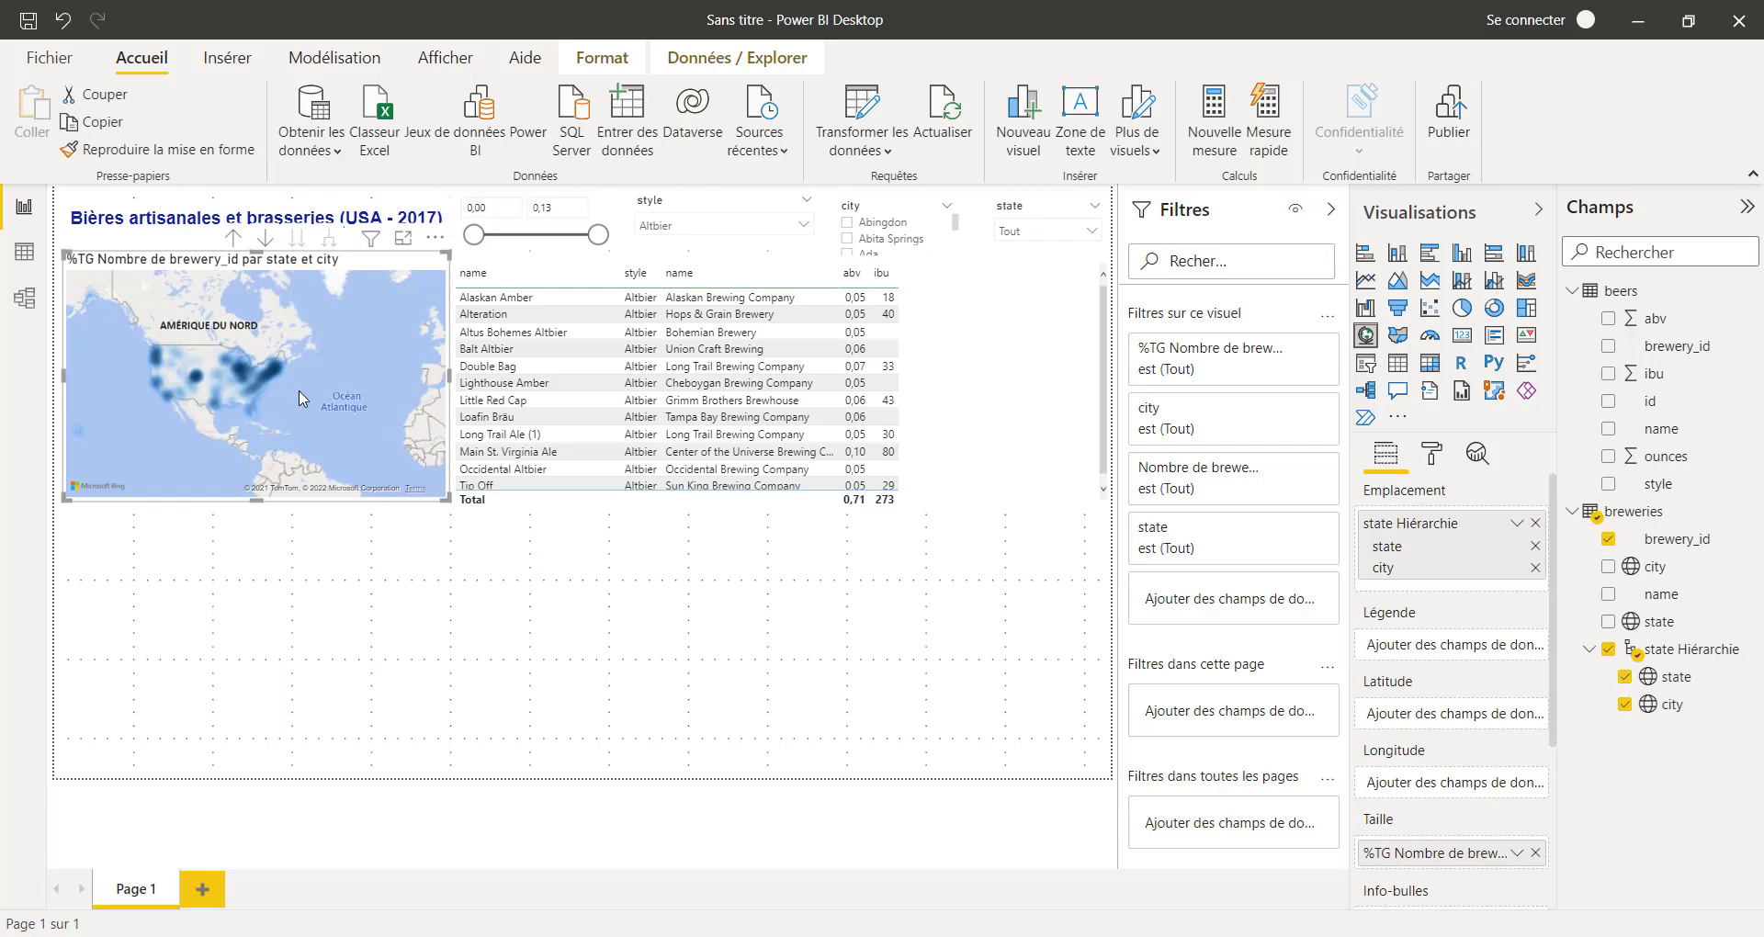
scroll(279, 397, up, 2)
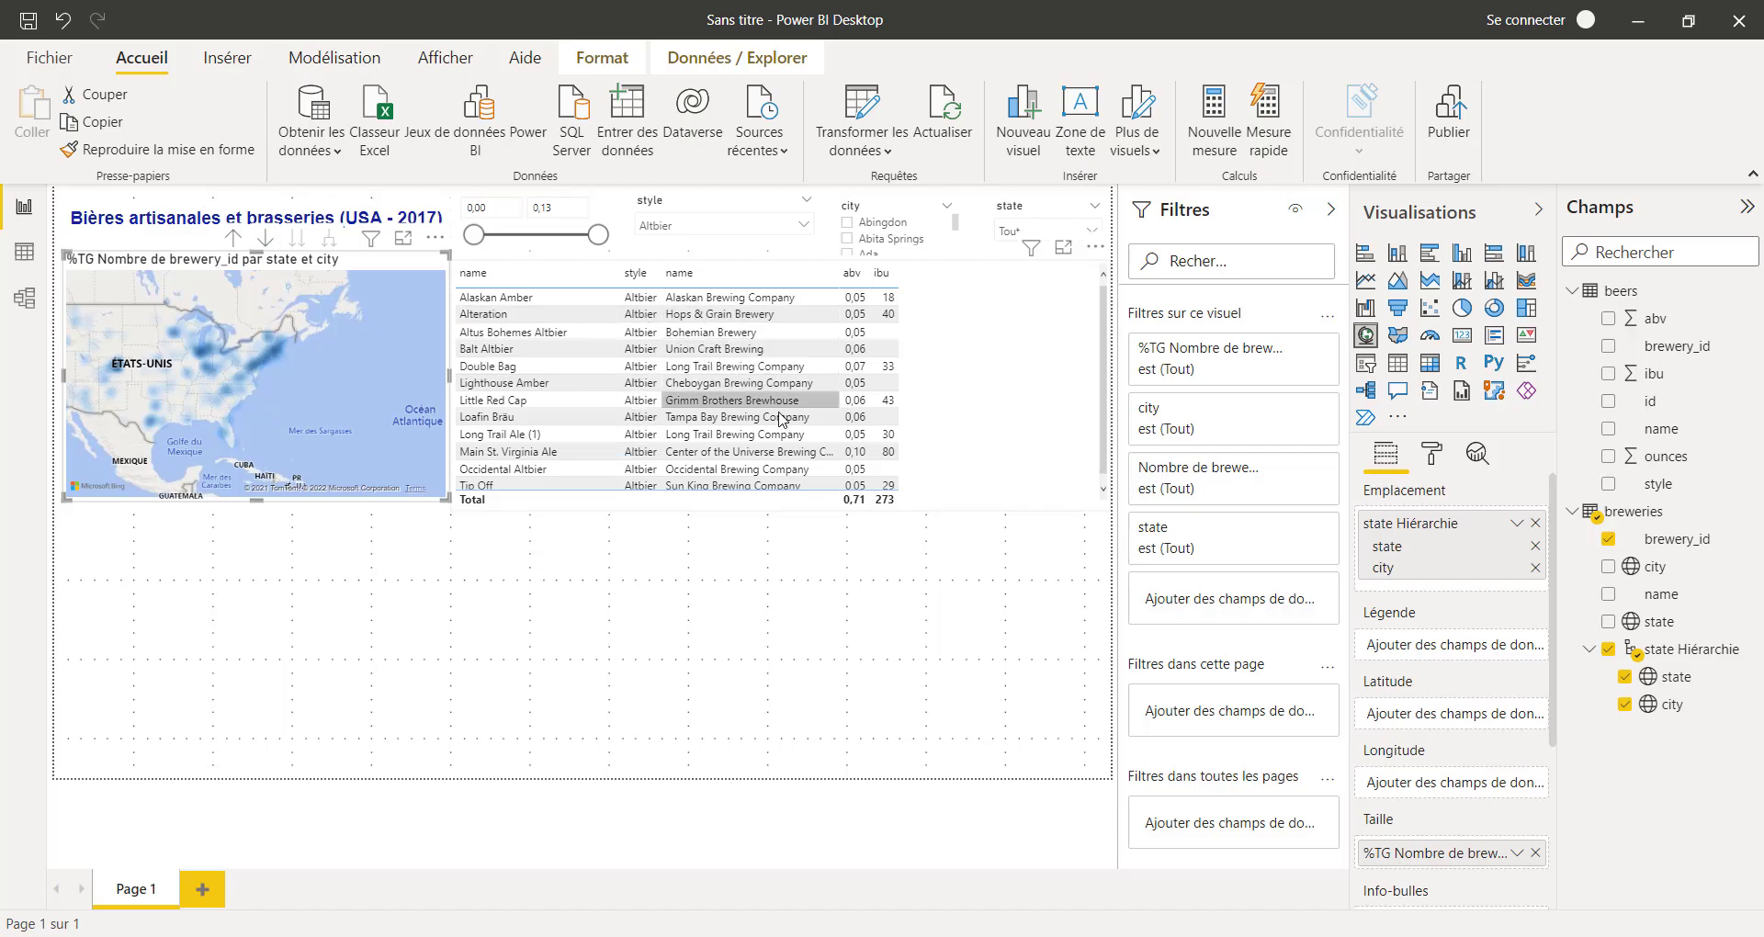
scroll(232, 384, down, 2)
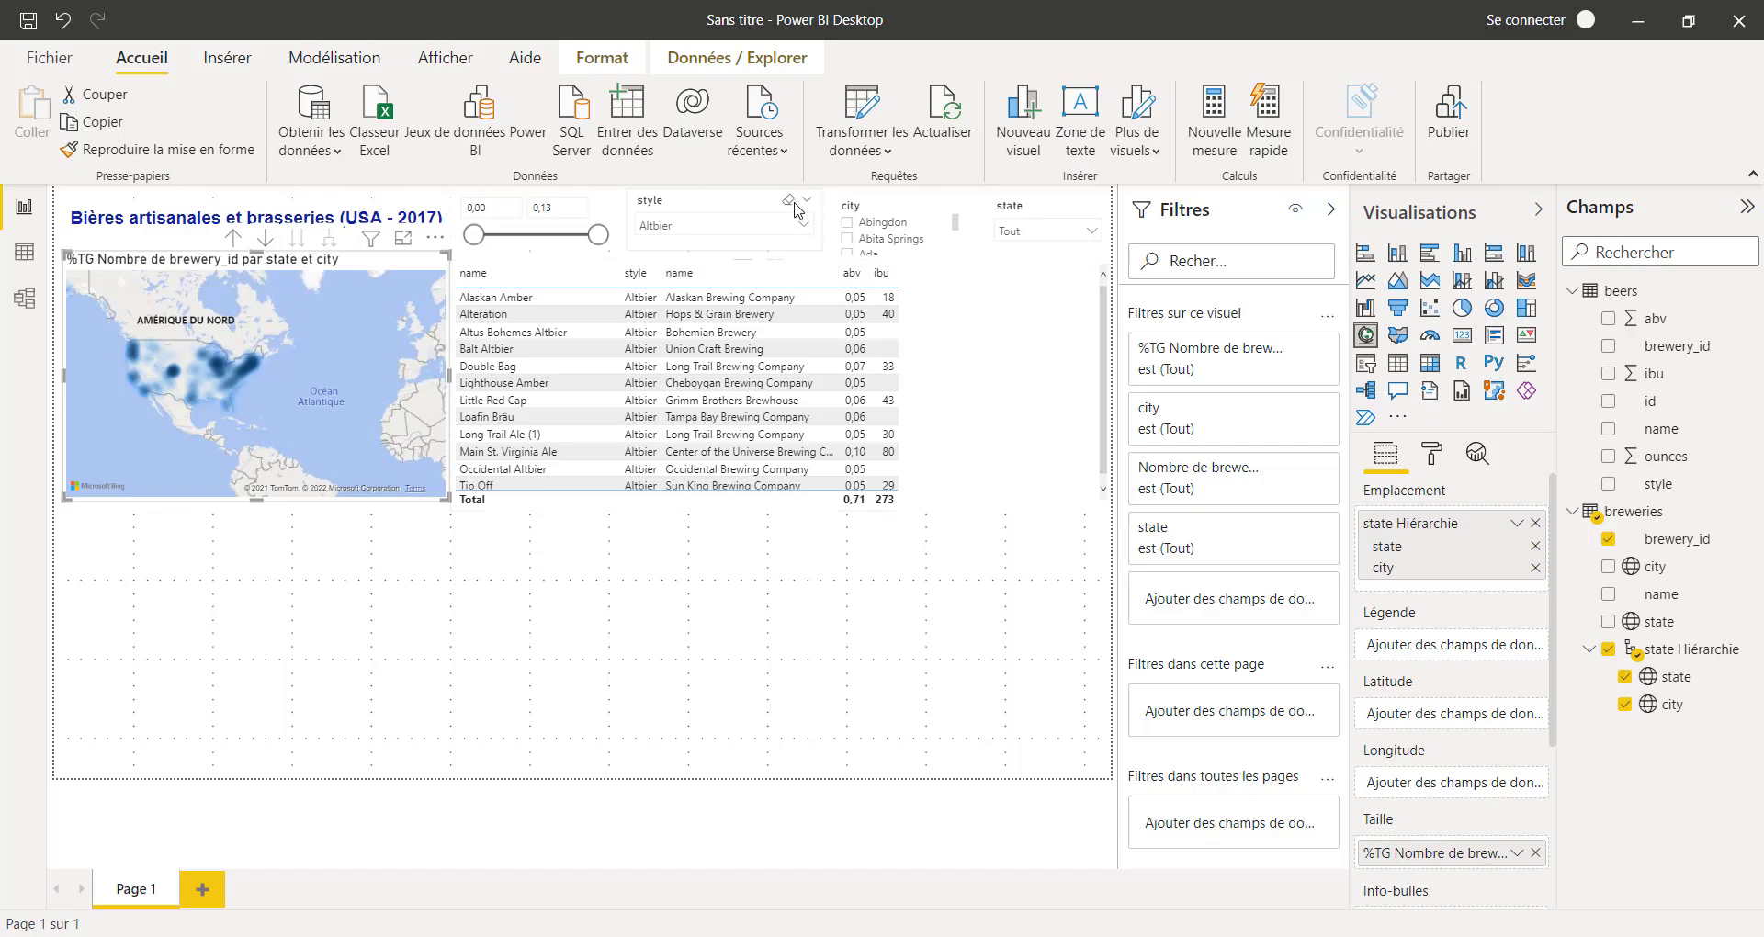
Clear the style slicer's selection and bring the United States back into view on the map
click(791, 202)
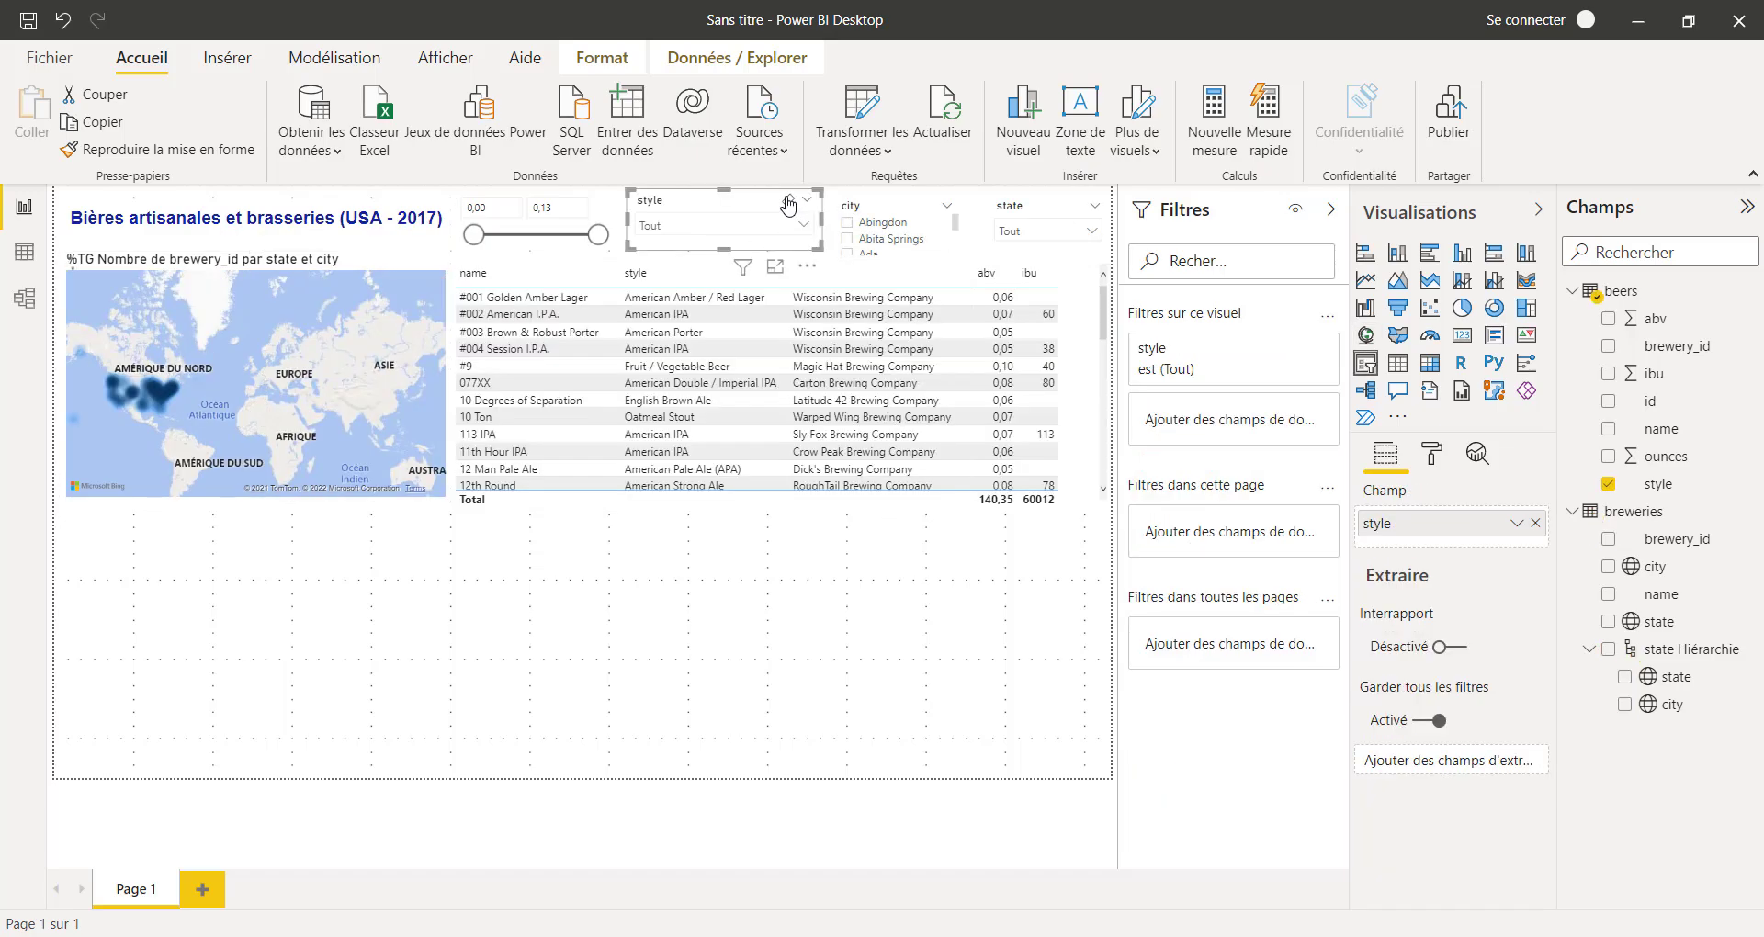
click(248, 424)
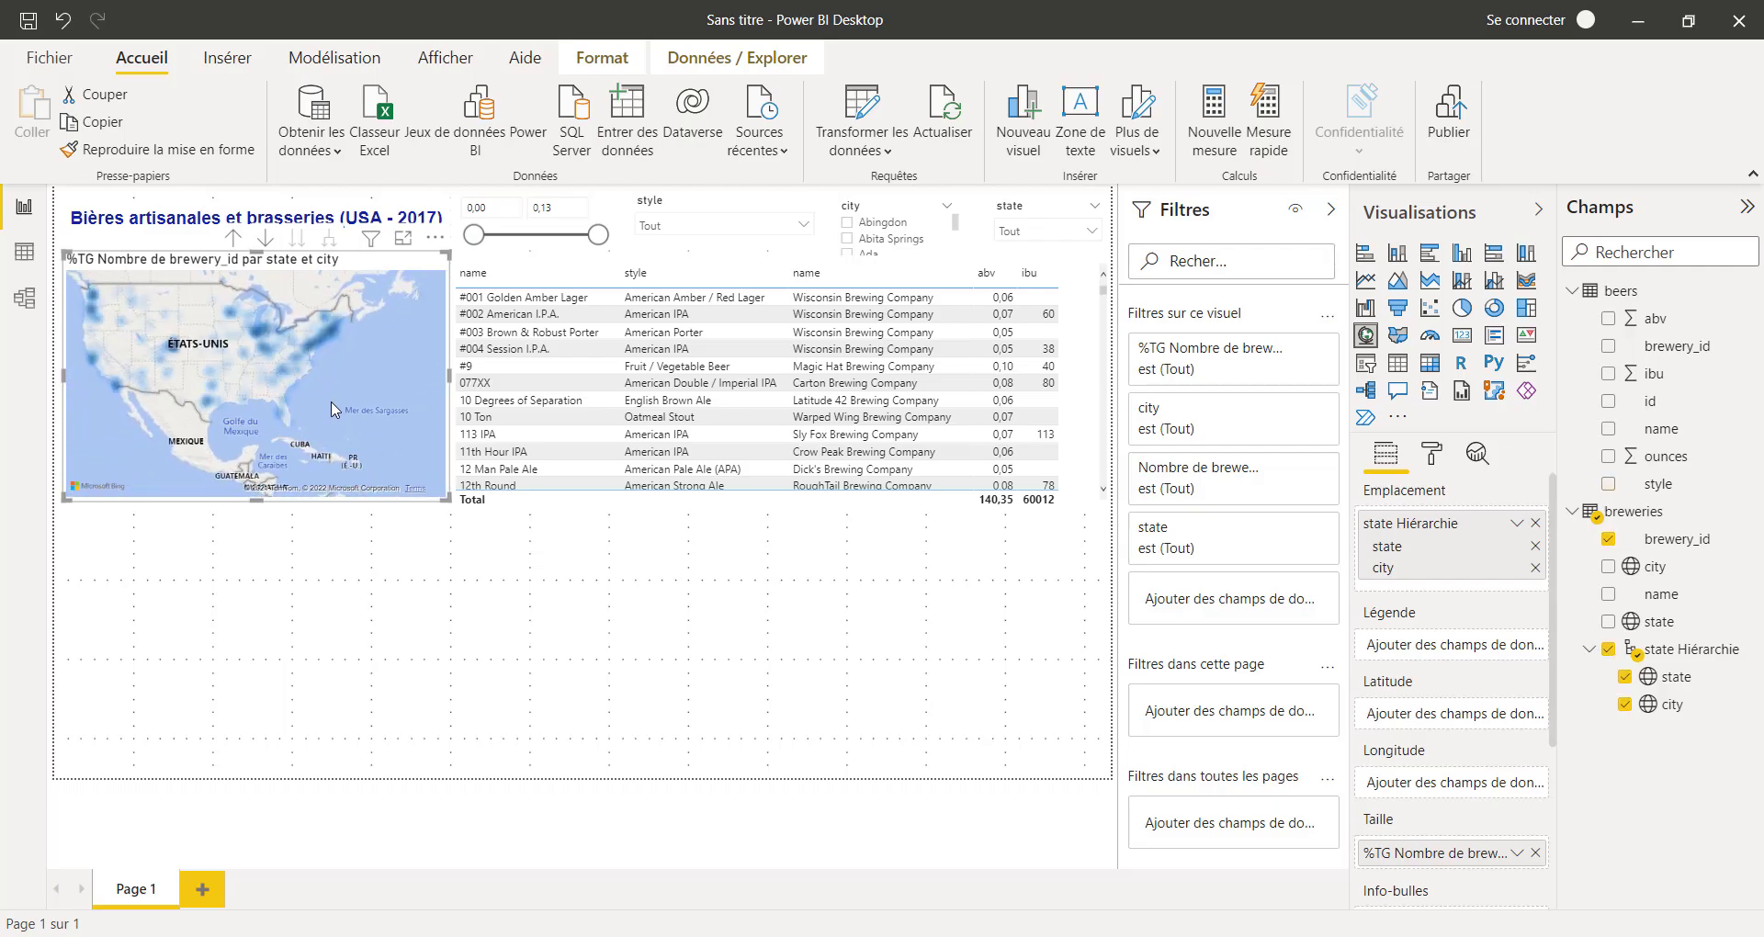
click(847, 830)
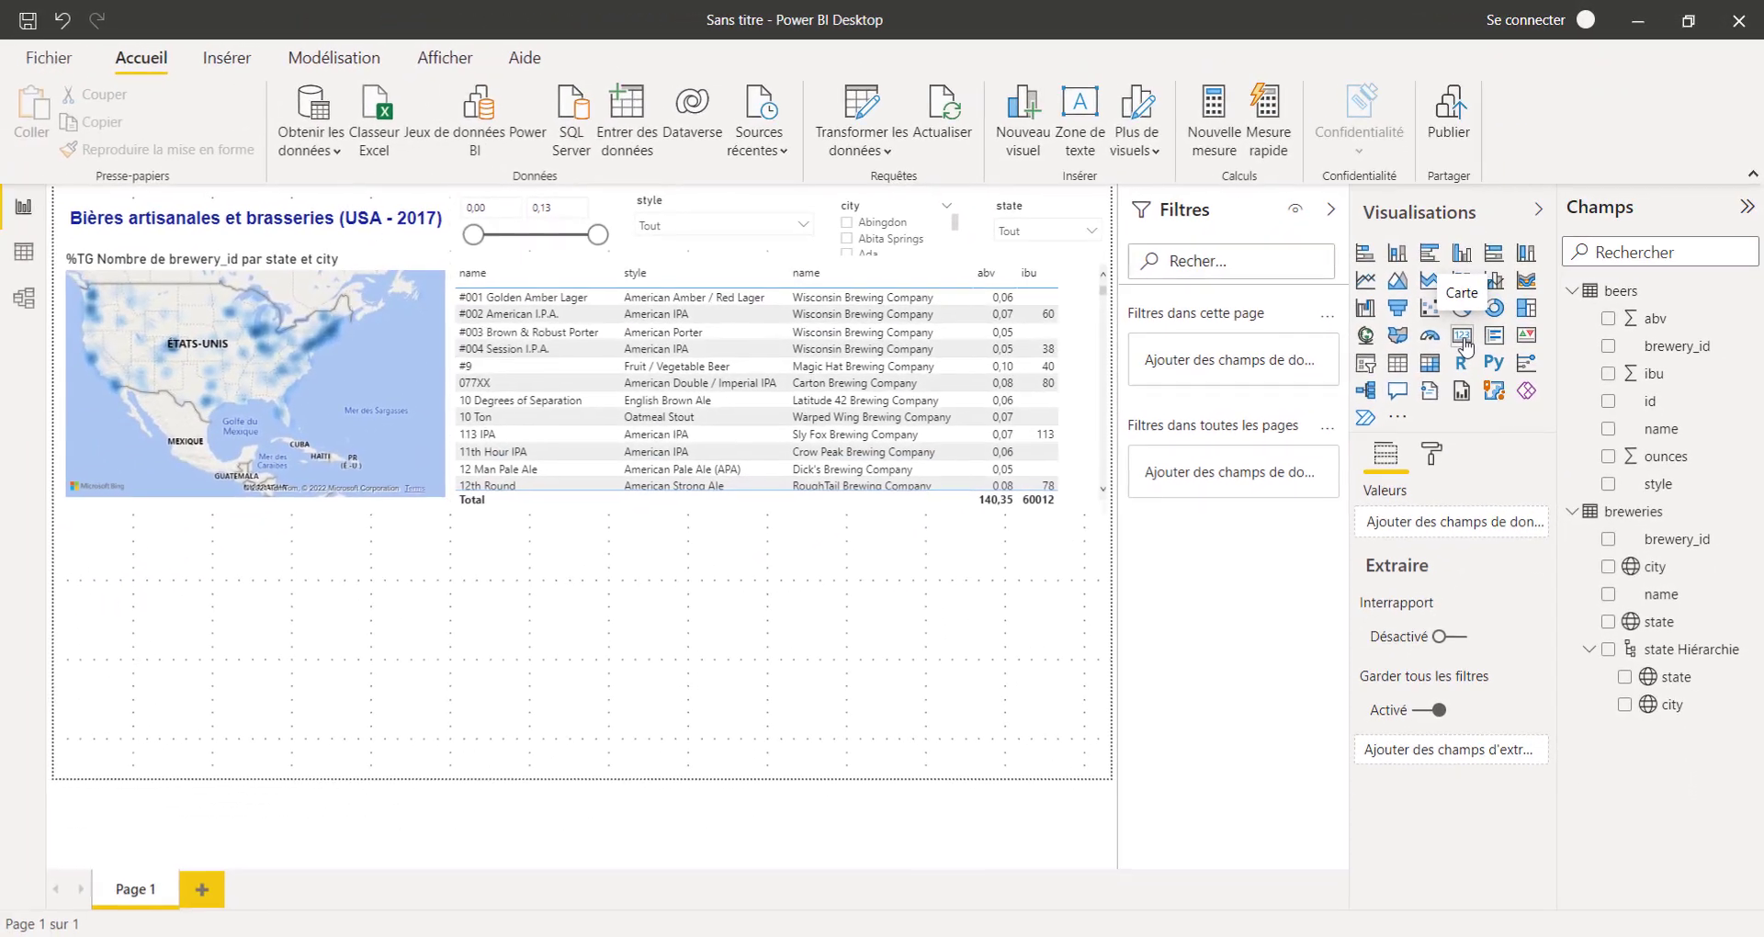
Add a card about half the map's width below the map, showing the Nombre (éléments distincts) of brewery_id from breweries
click(1464, 342)
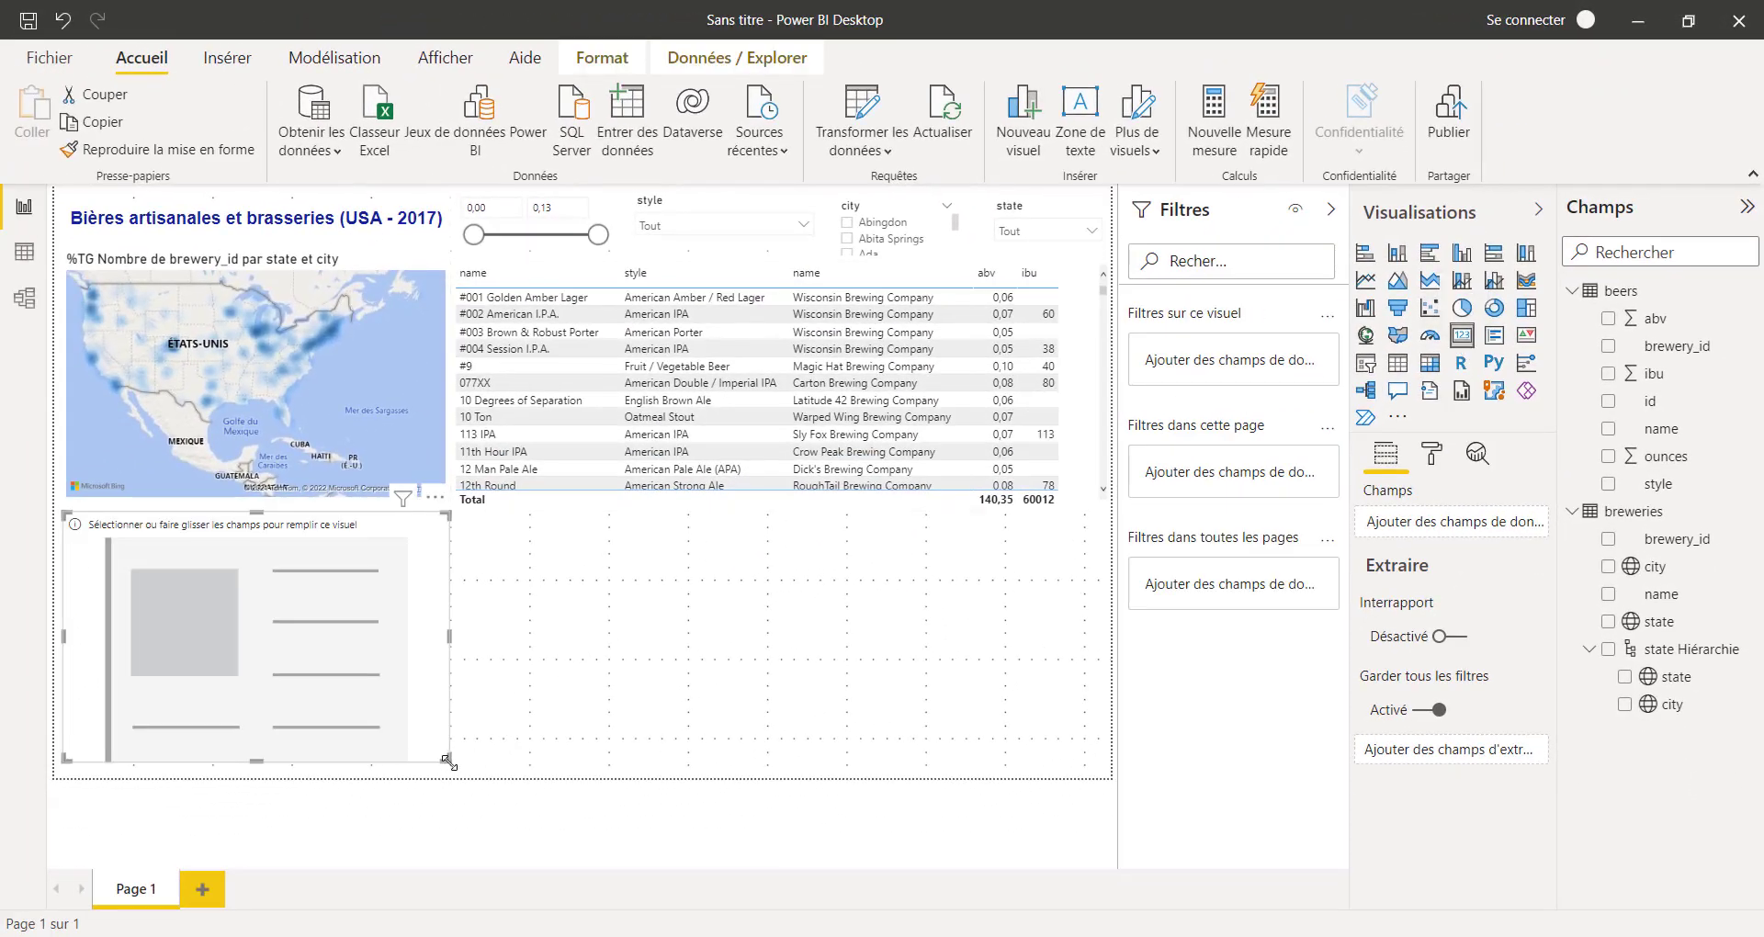
drag(448, 762, 254, 656)
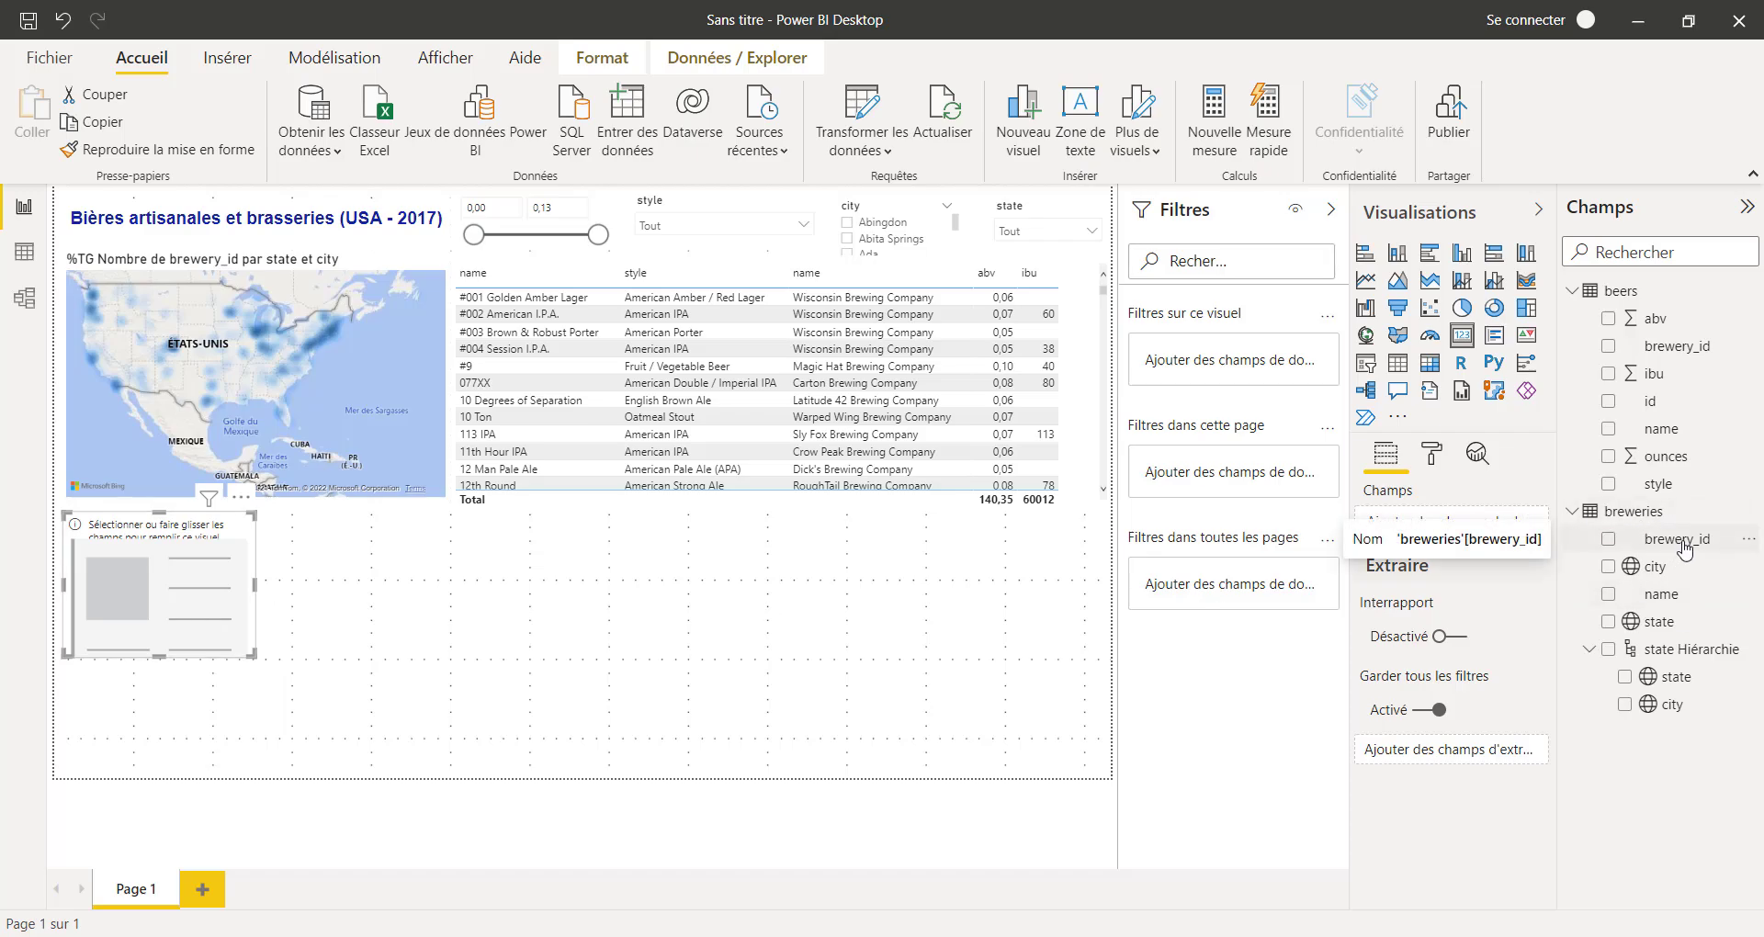
click(1609, 539)
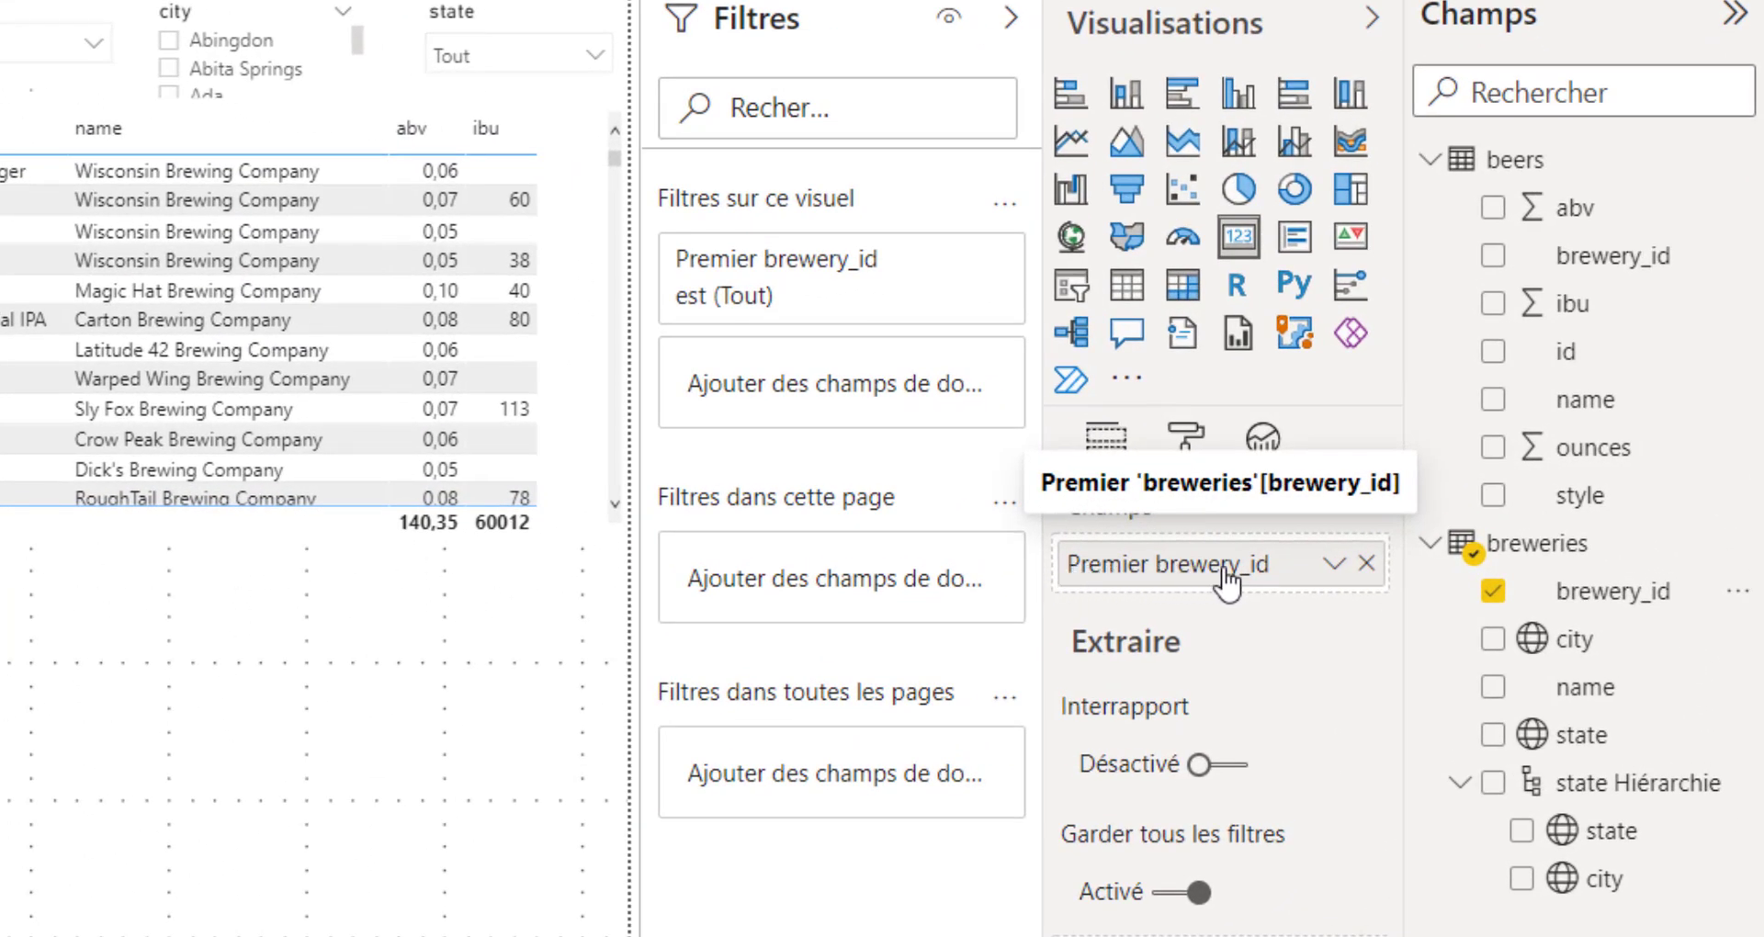
click(1334, 564)
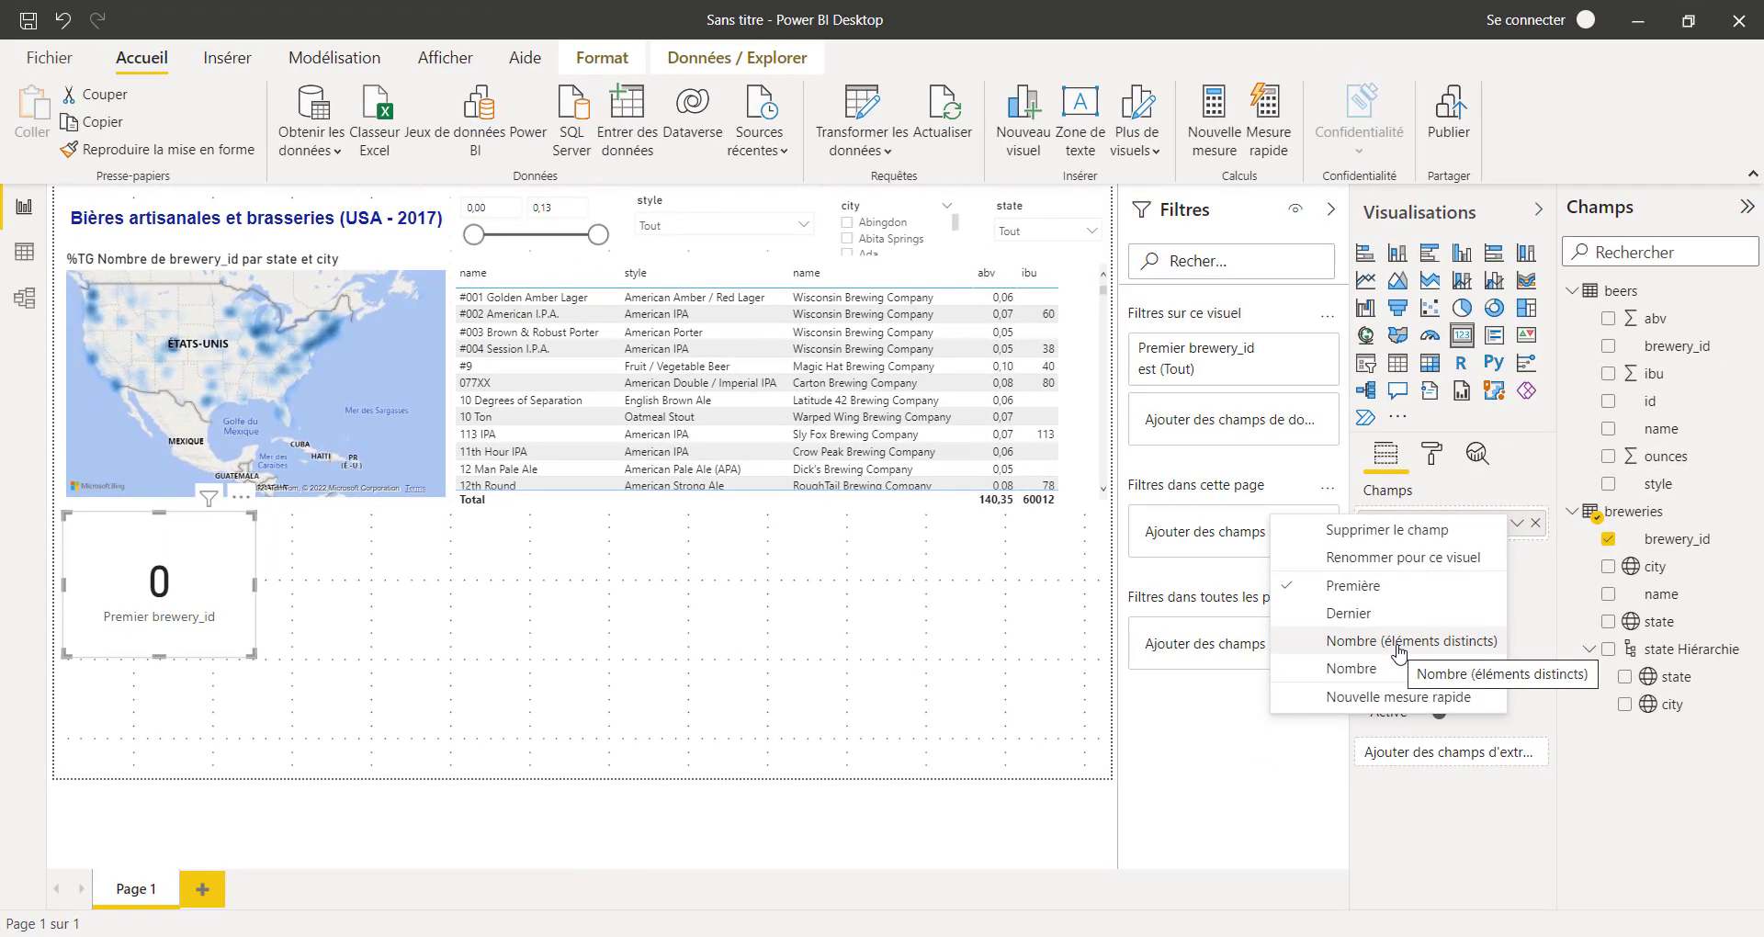
click(1399, 643)
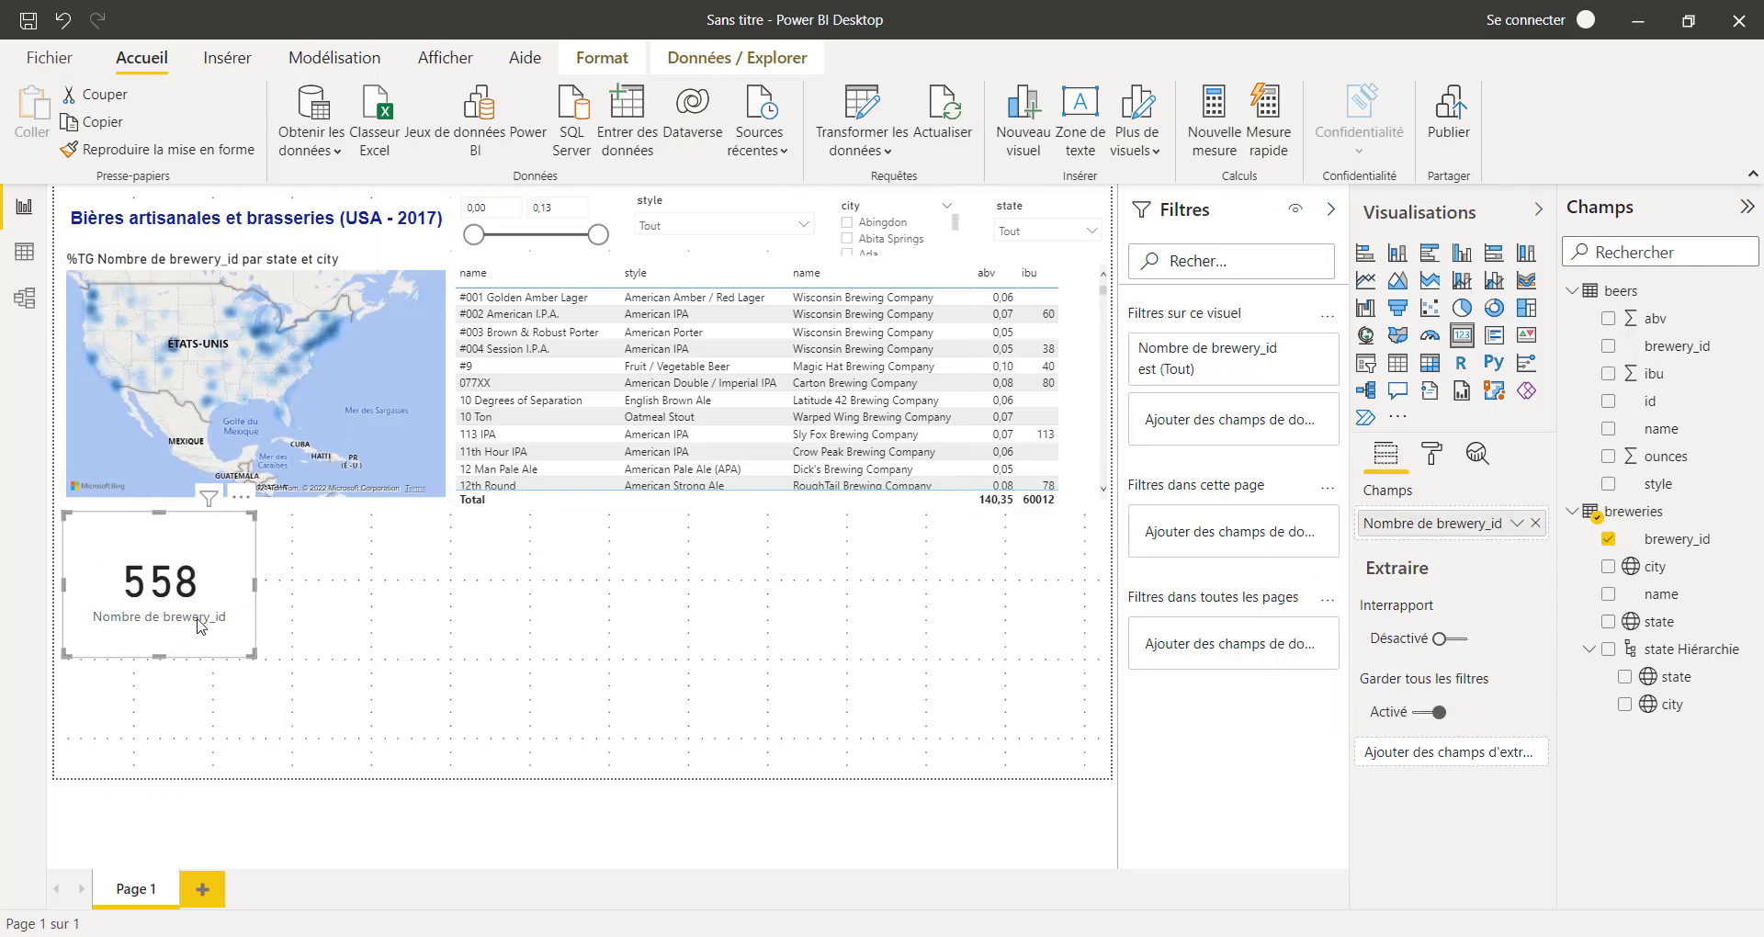
key(Escape)
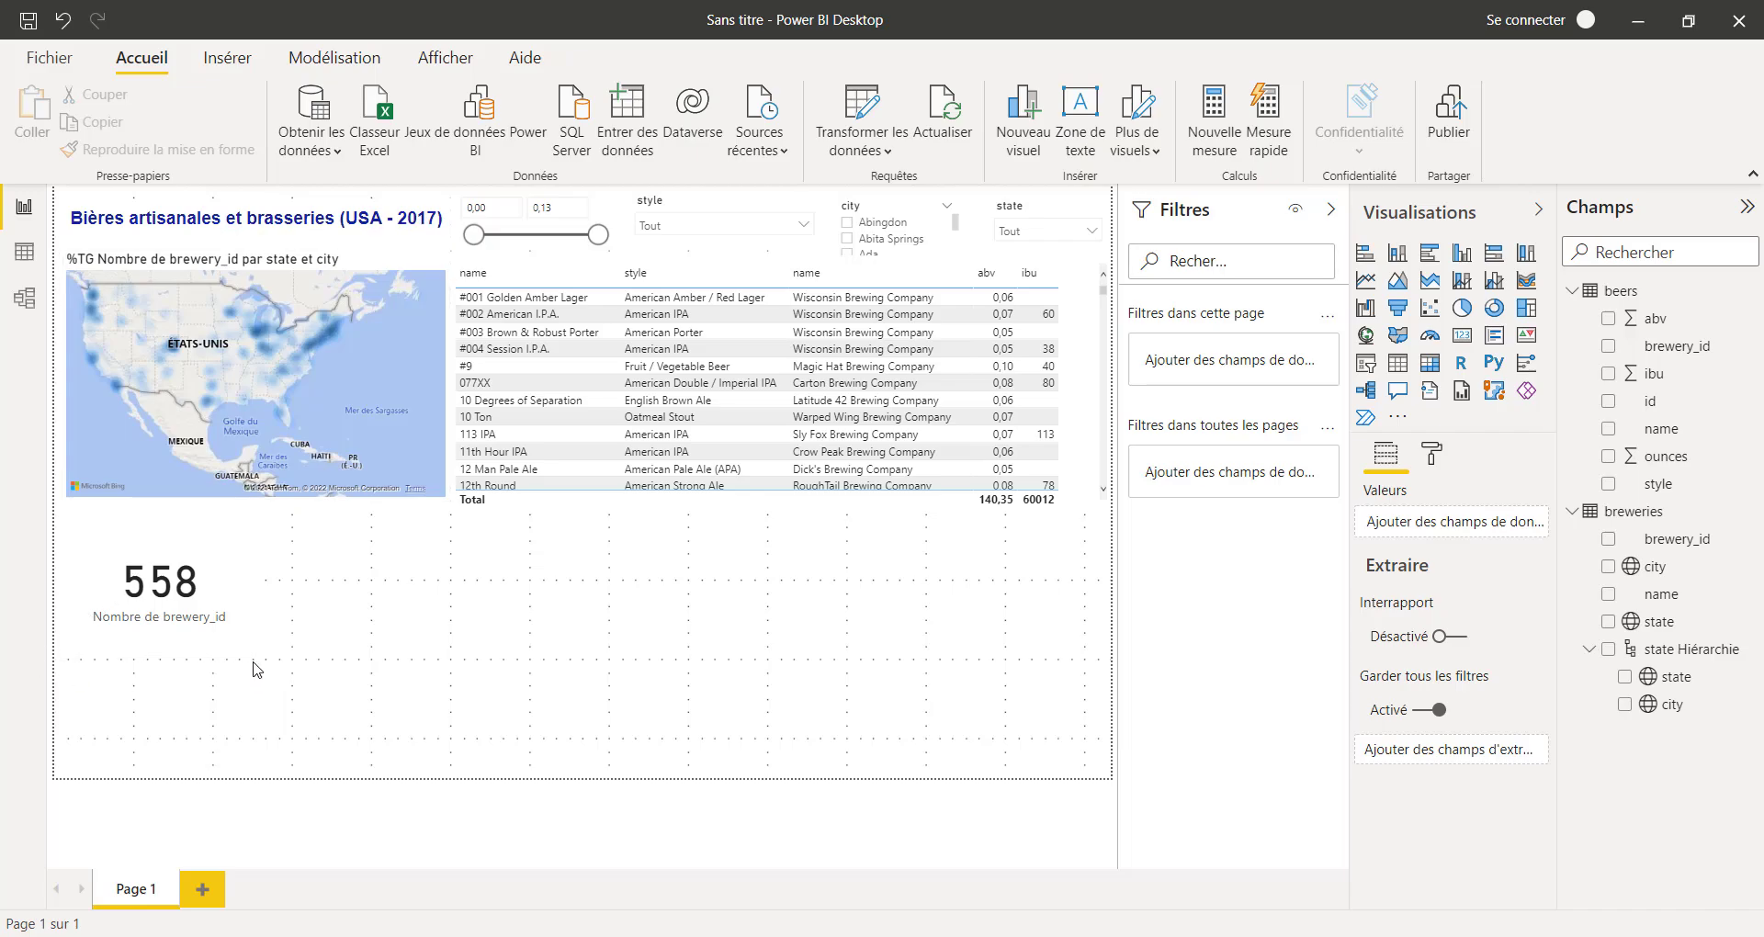
Duplicate the brewery count card, align the copy directly beneath the original and reduce its height from above
click(240, 637)
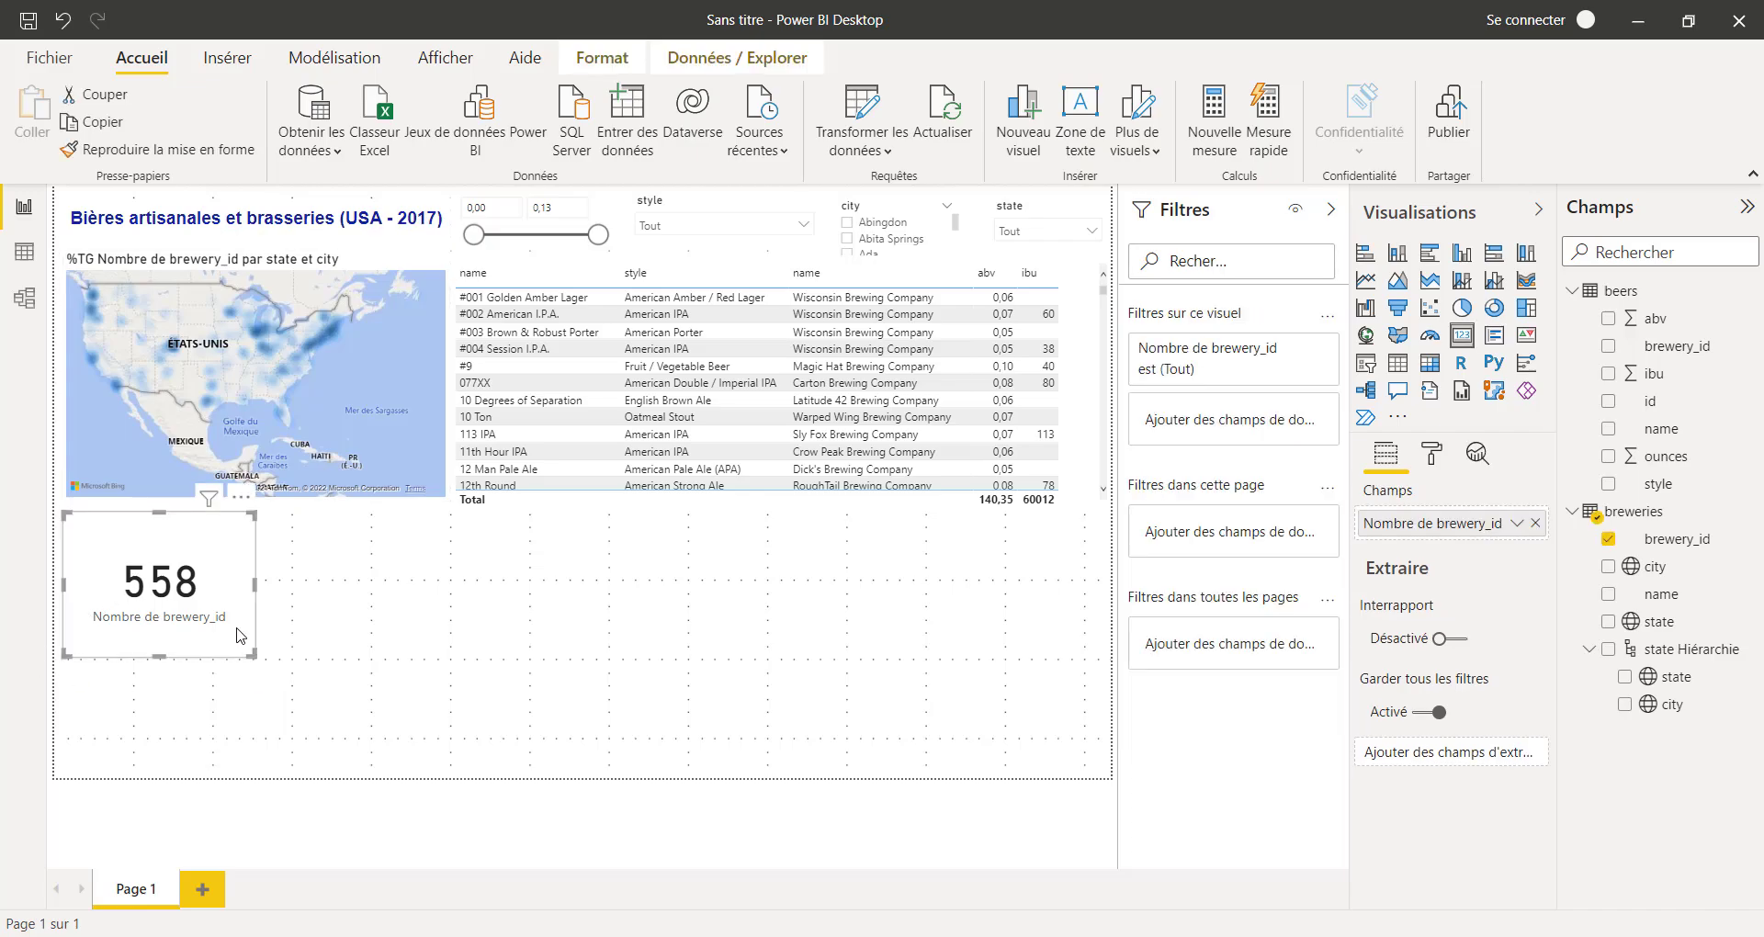
key(ctrl+c)
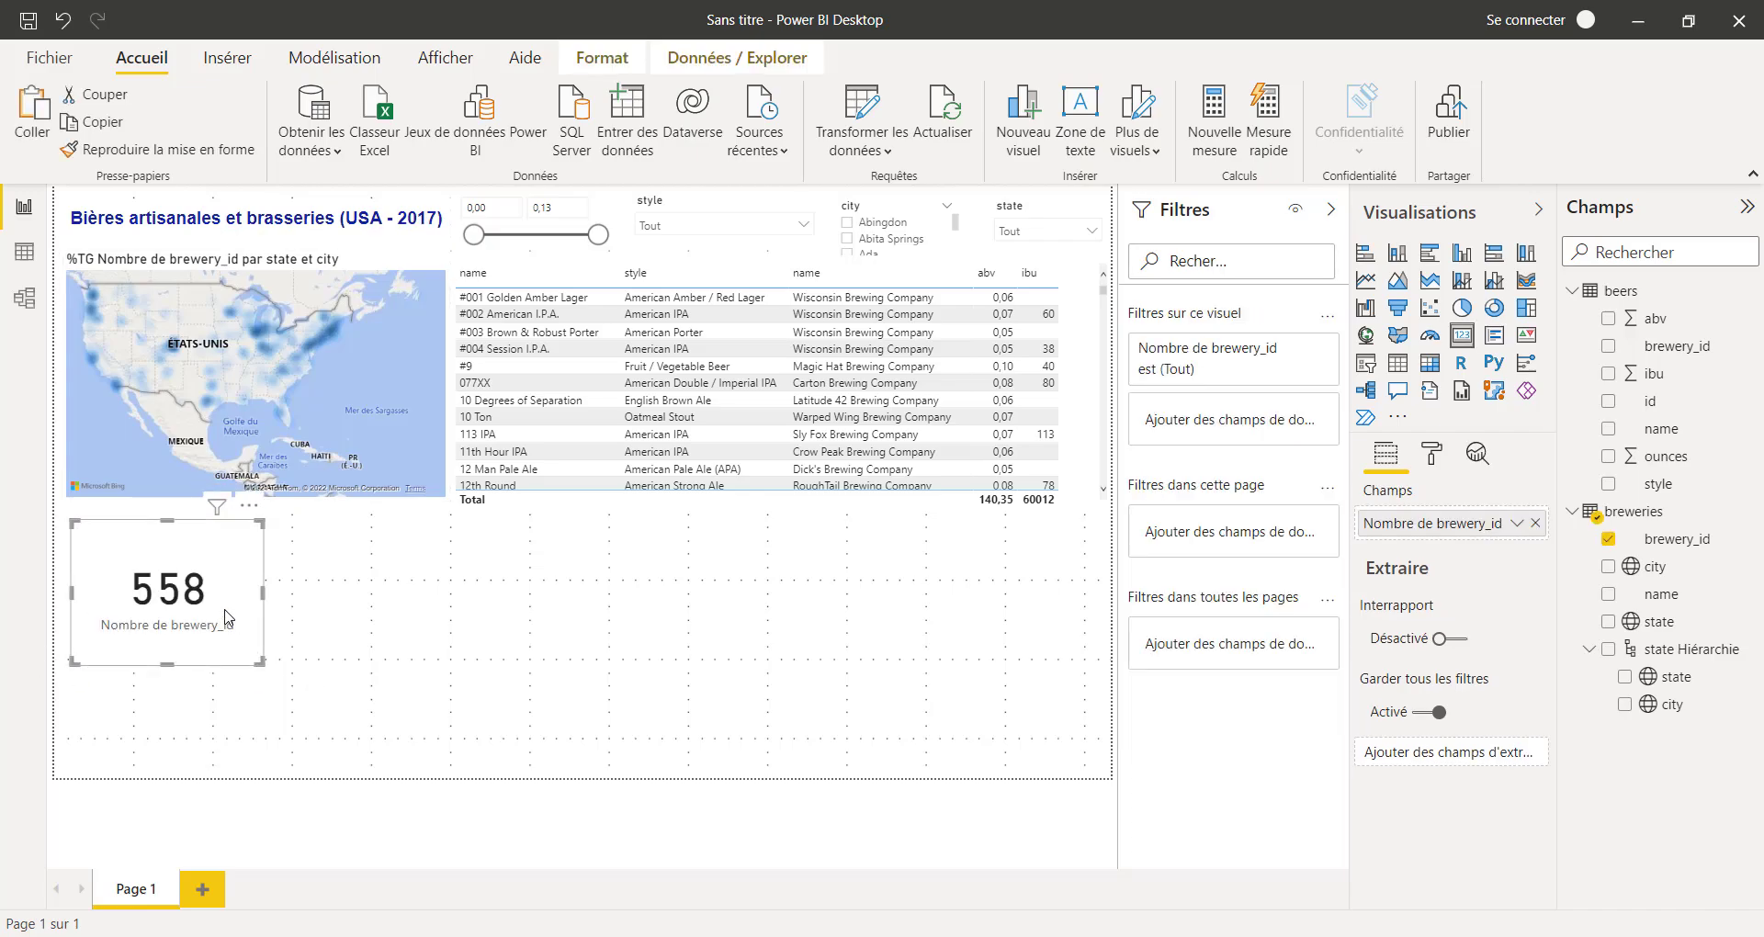
key(ctrl+v)
drag(233, 735, 220, 741)
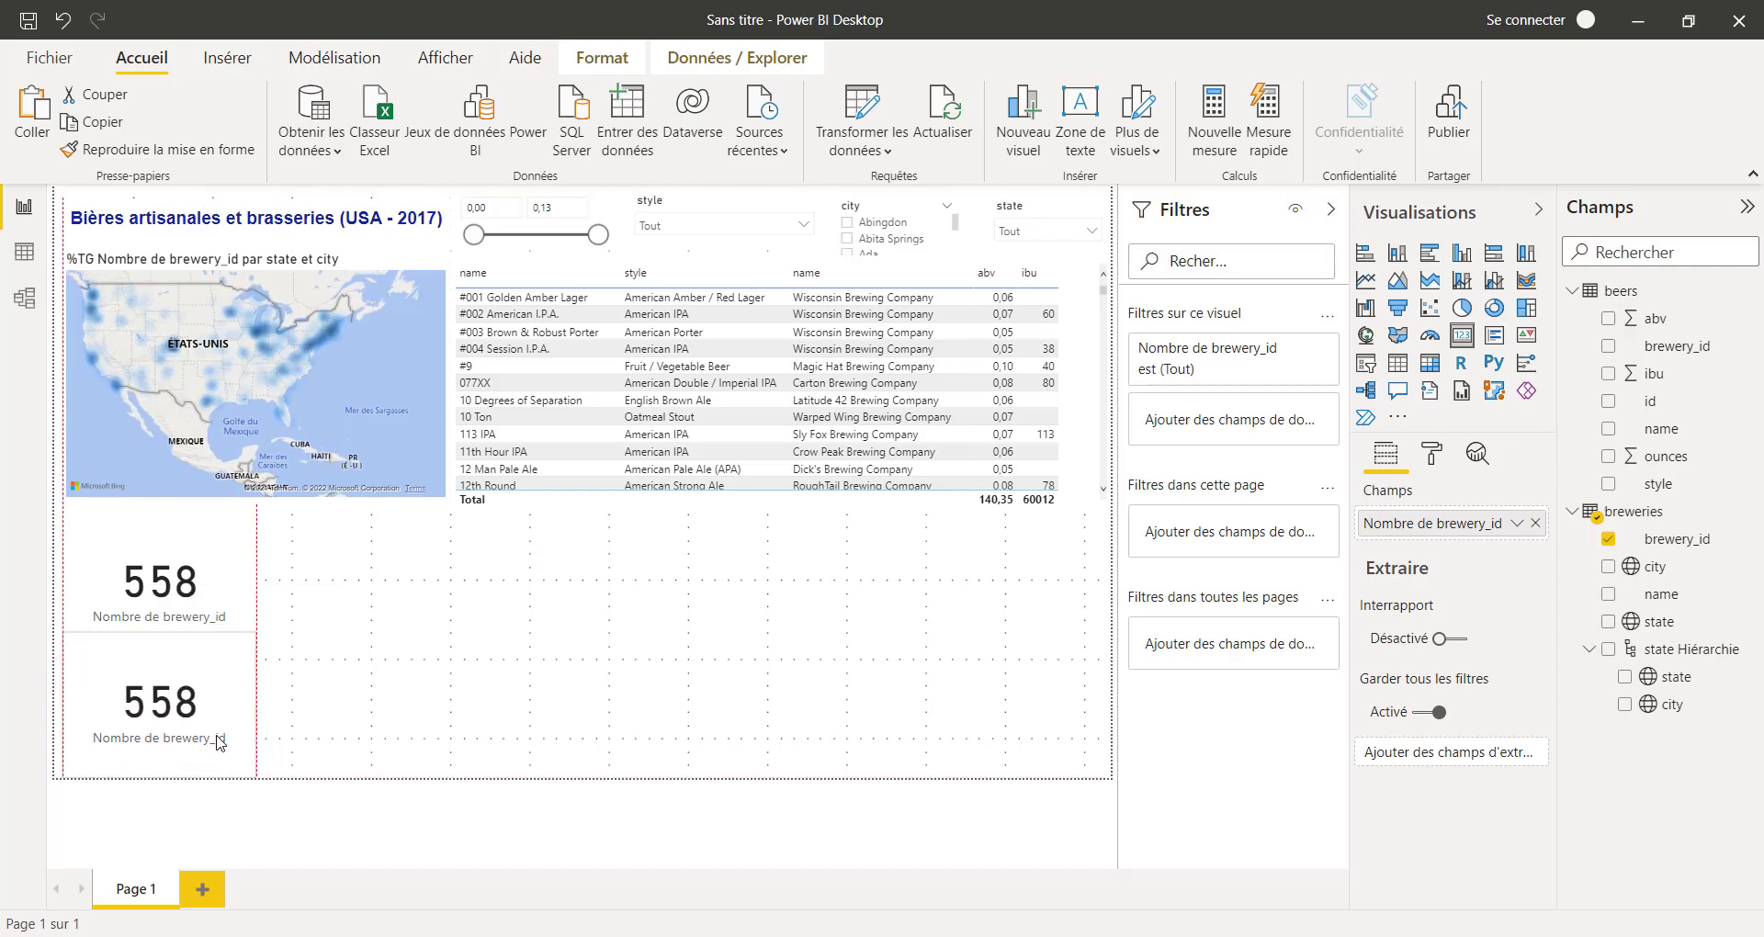
mouse_move(160, 634)
mouse_down()
mouse_move(165, 675)
mouse_move(168, 649)
mouse_up()
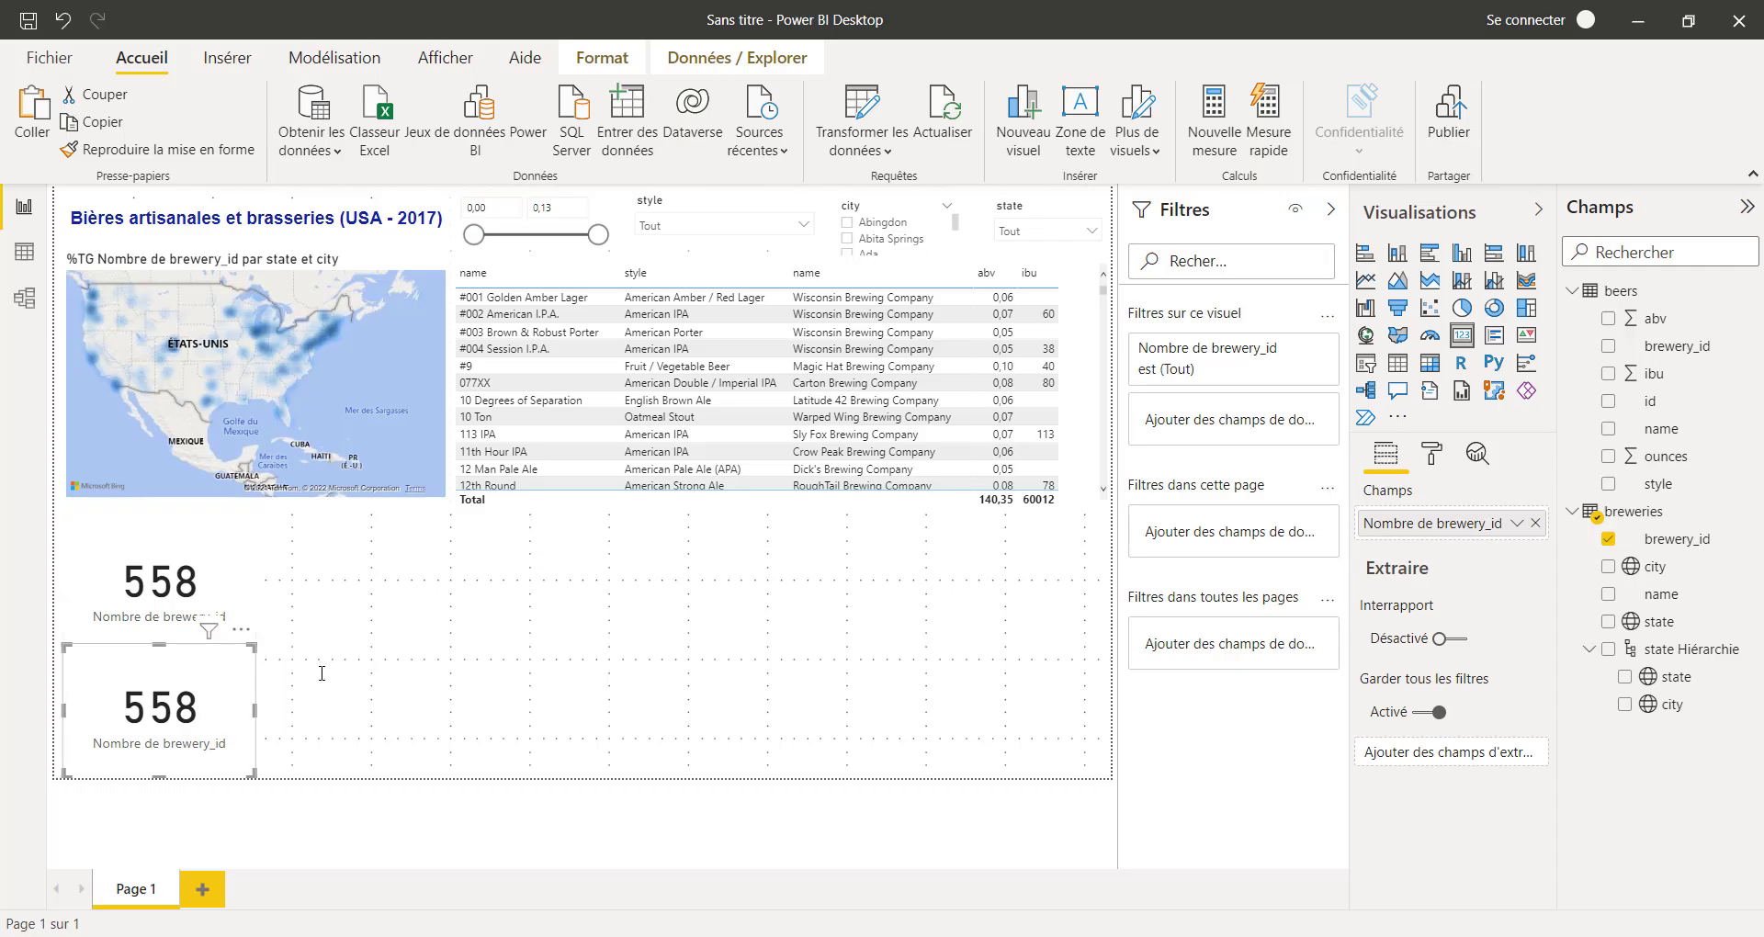
Replace the copied card's brewery_id field with id from the beers table
mouse_move(210, 630)
click(1535, 523)
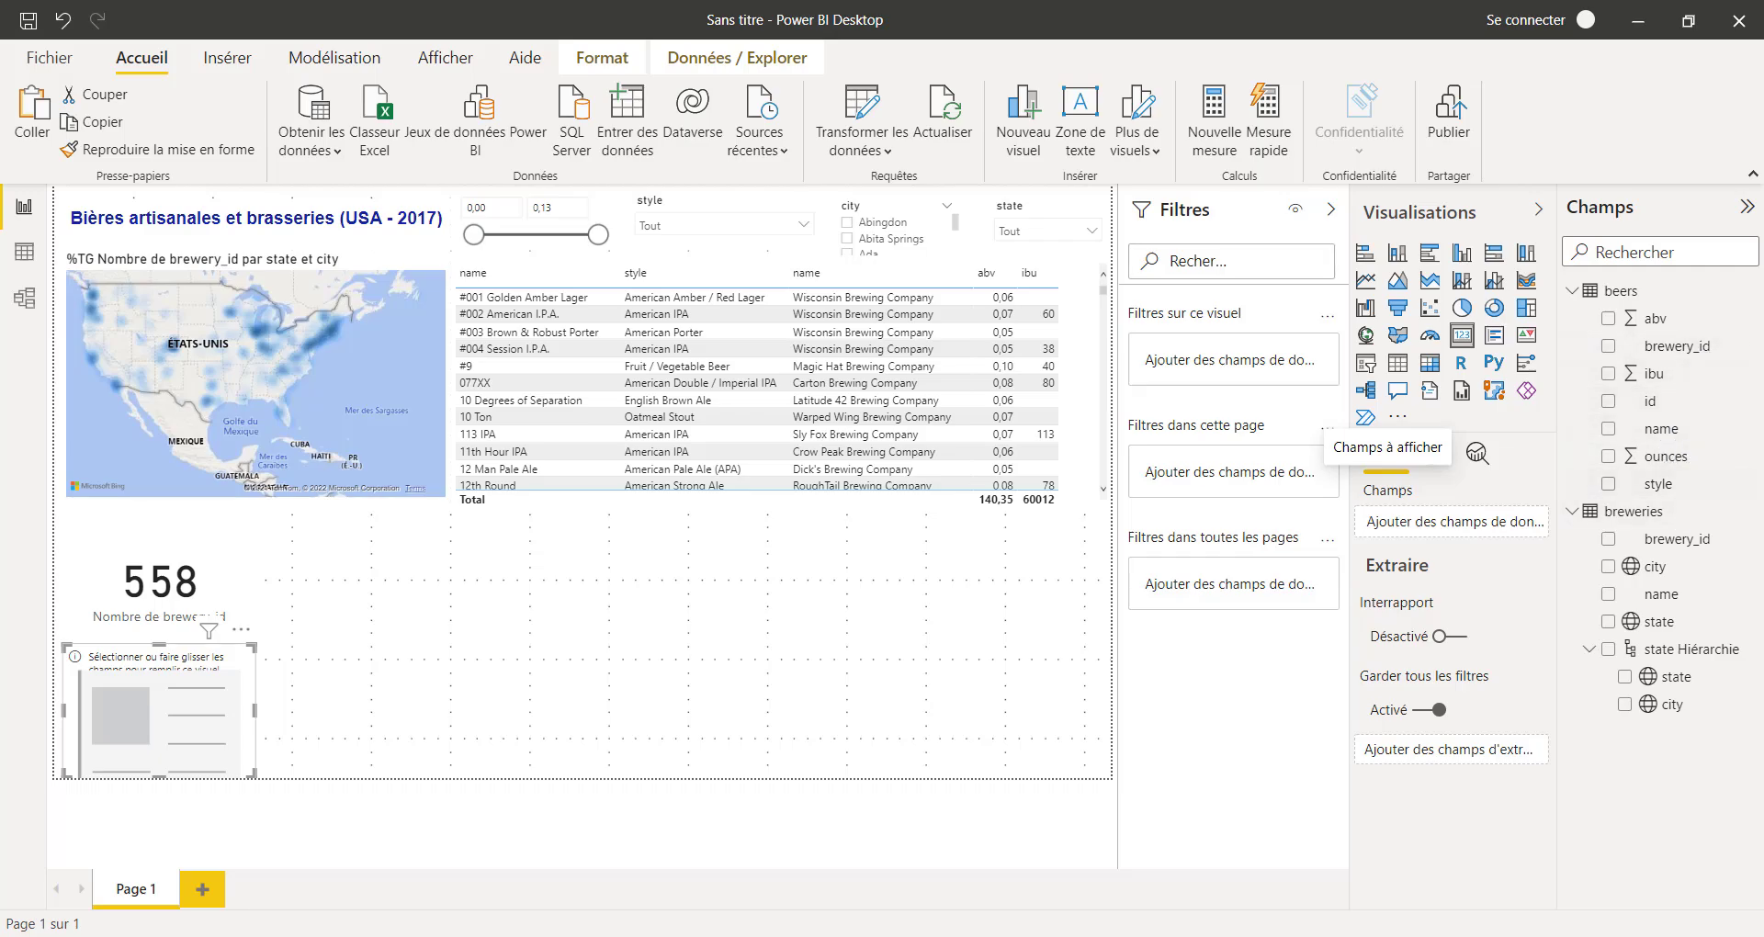
drag(1659, 410, 1458, 524)
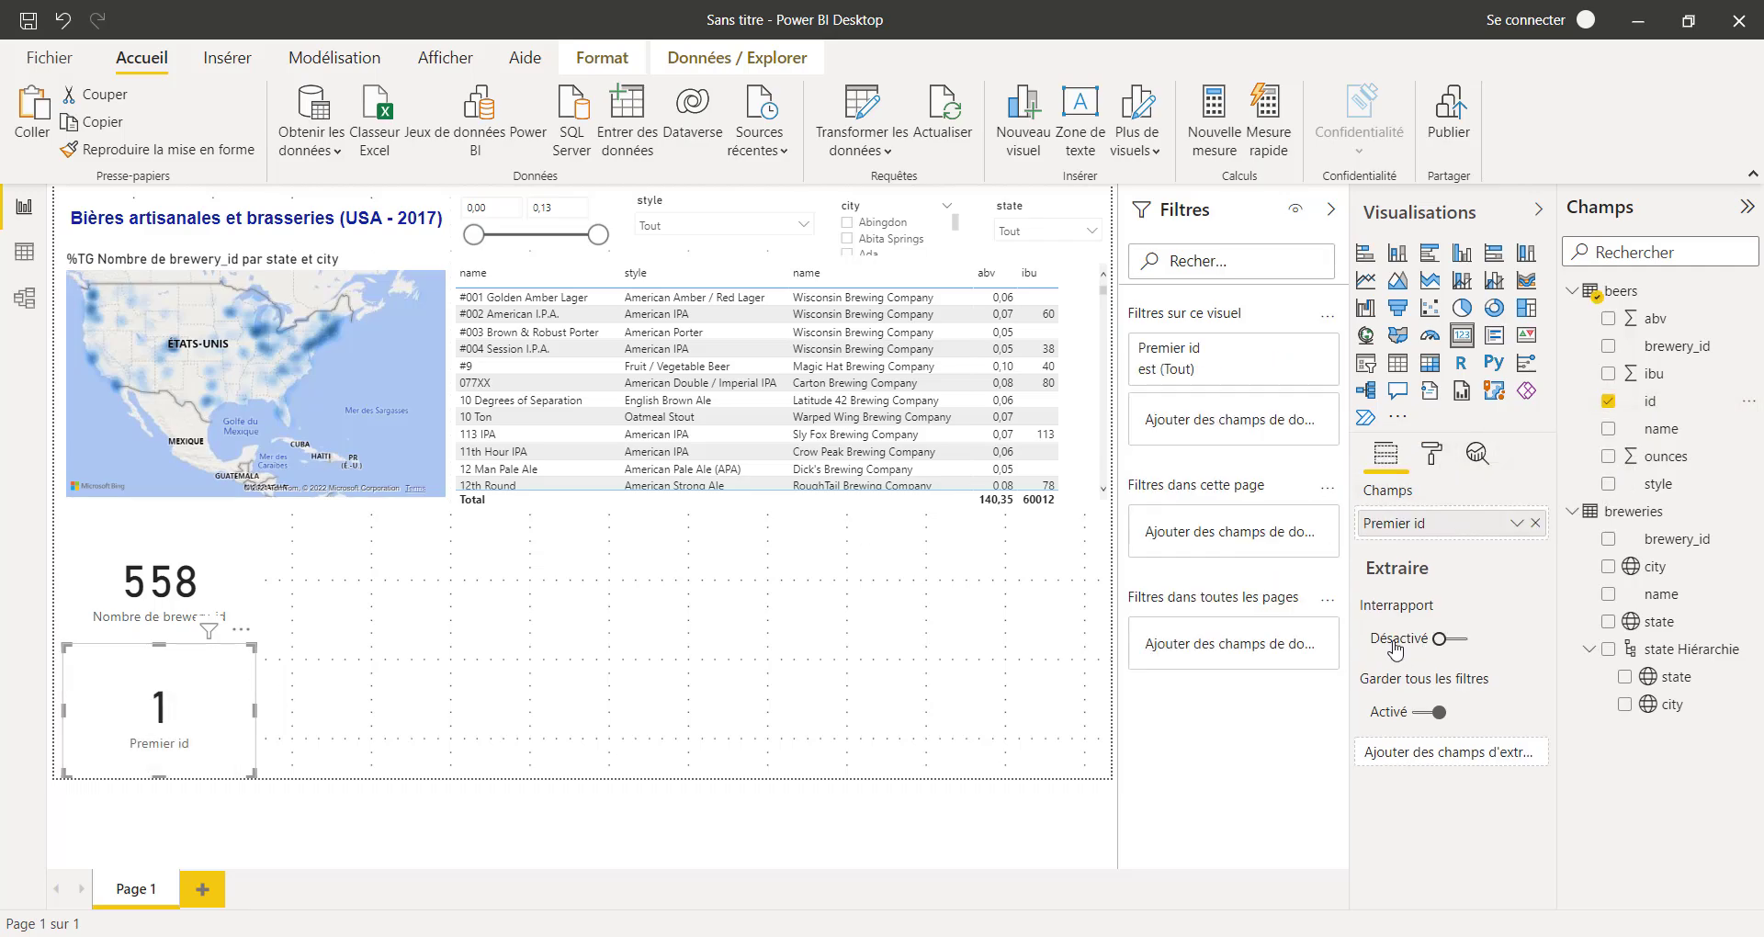
Summarize the beer id field on the lower card as Nombre (éléments distincts)
click(1516, 523)
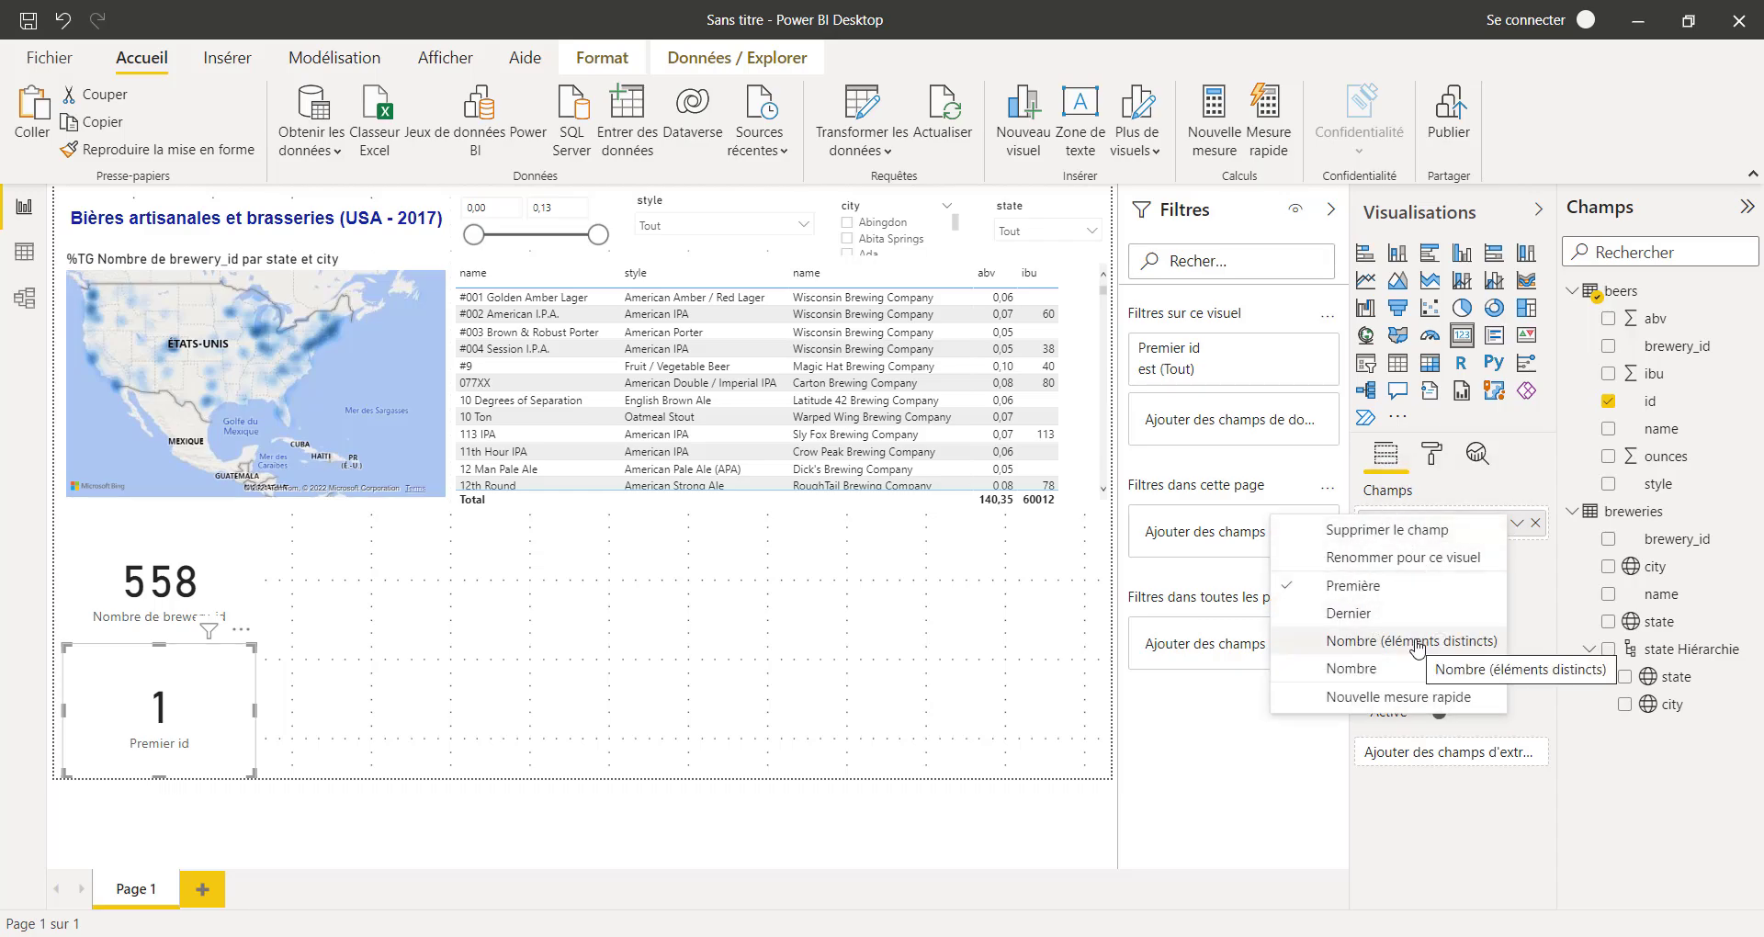
click(1416, 642)
click(671, 740)
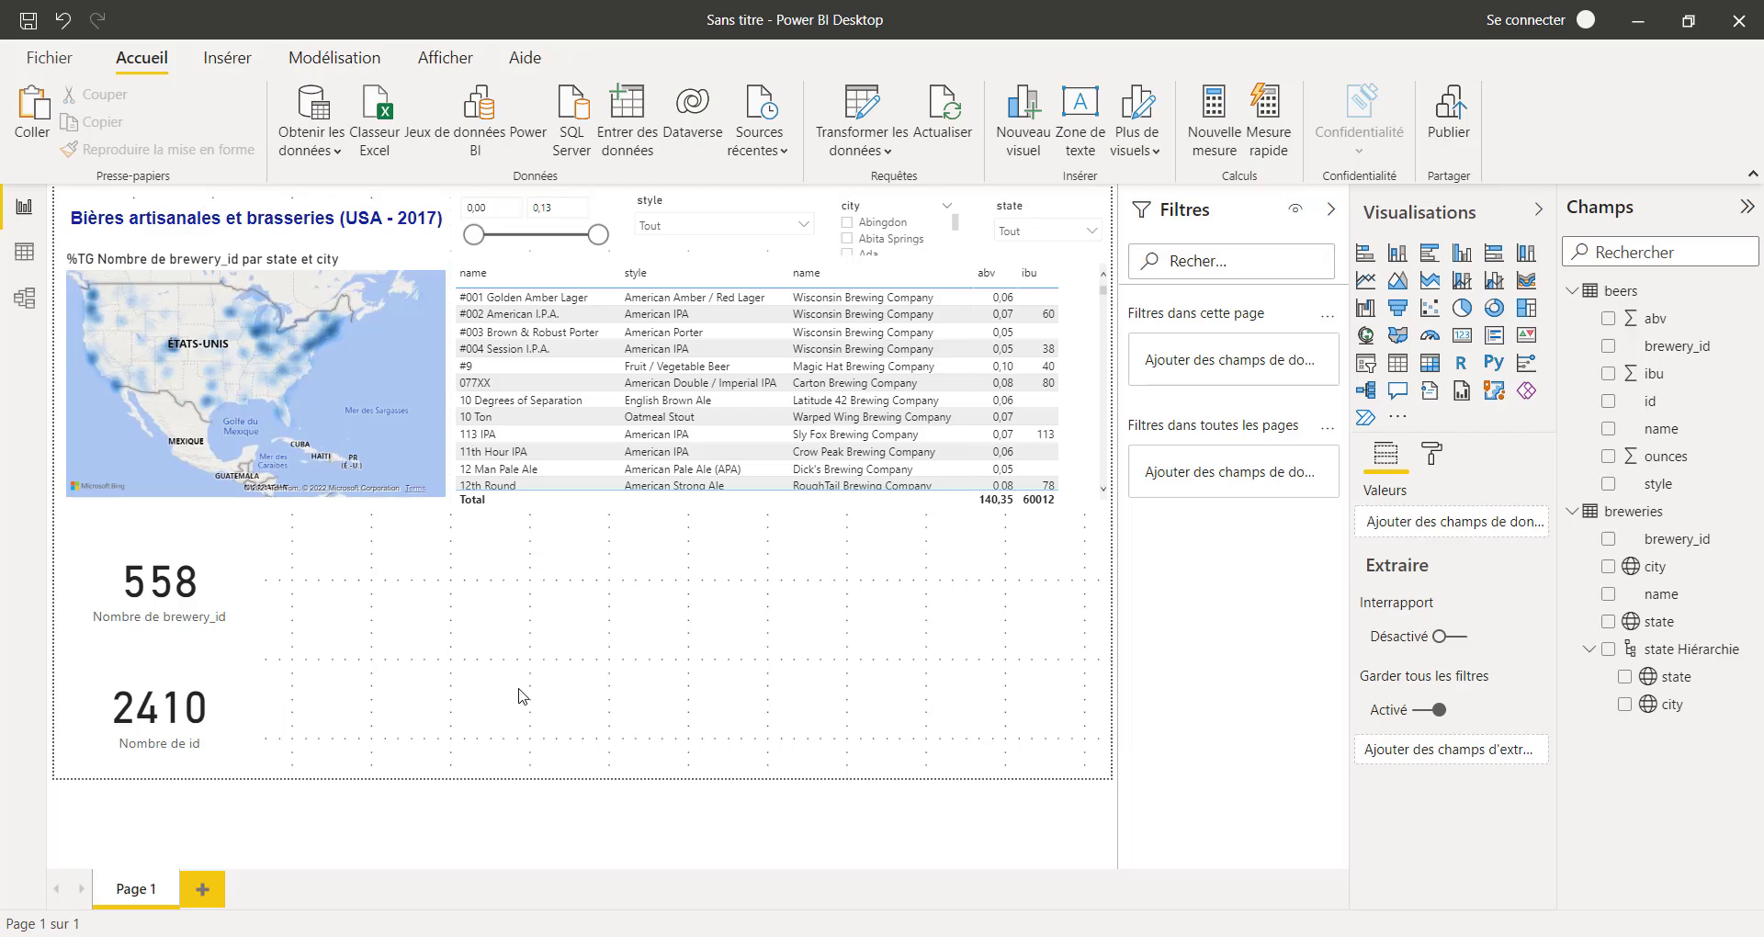
Turn off the category label on the brewery count card
click(185, 588)
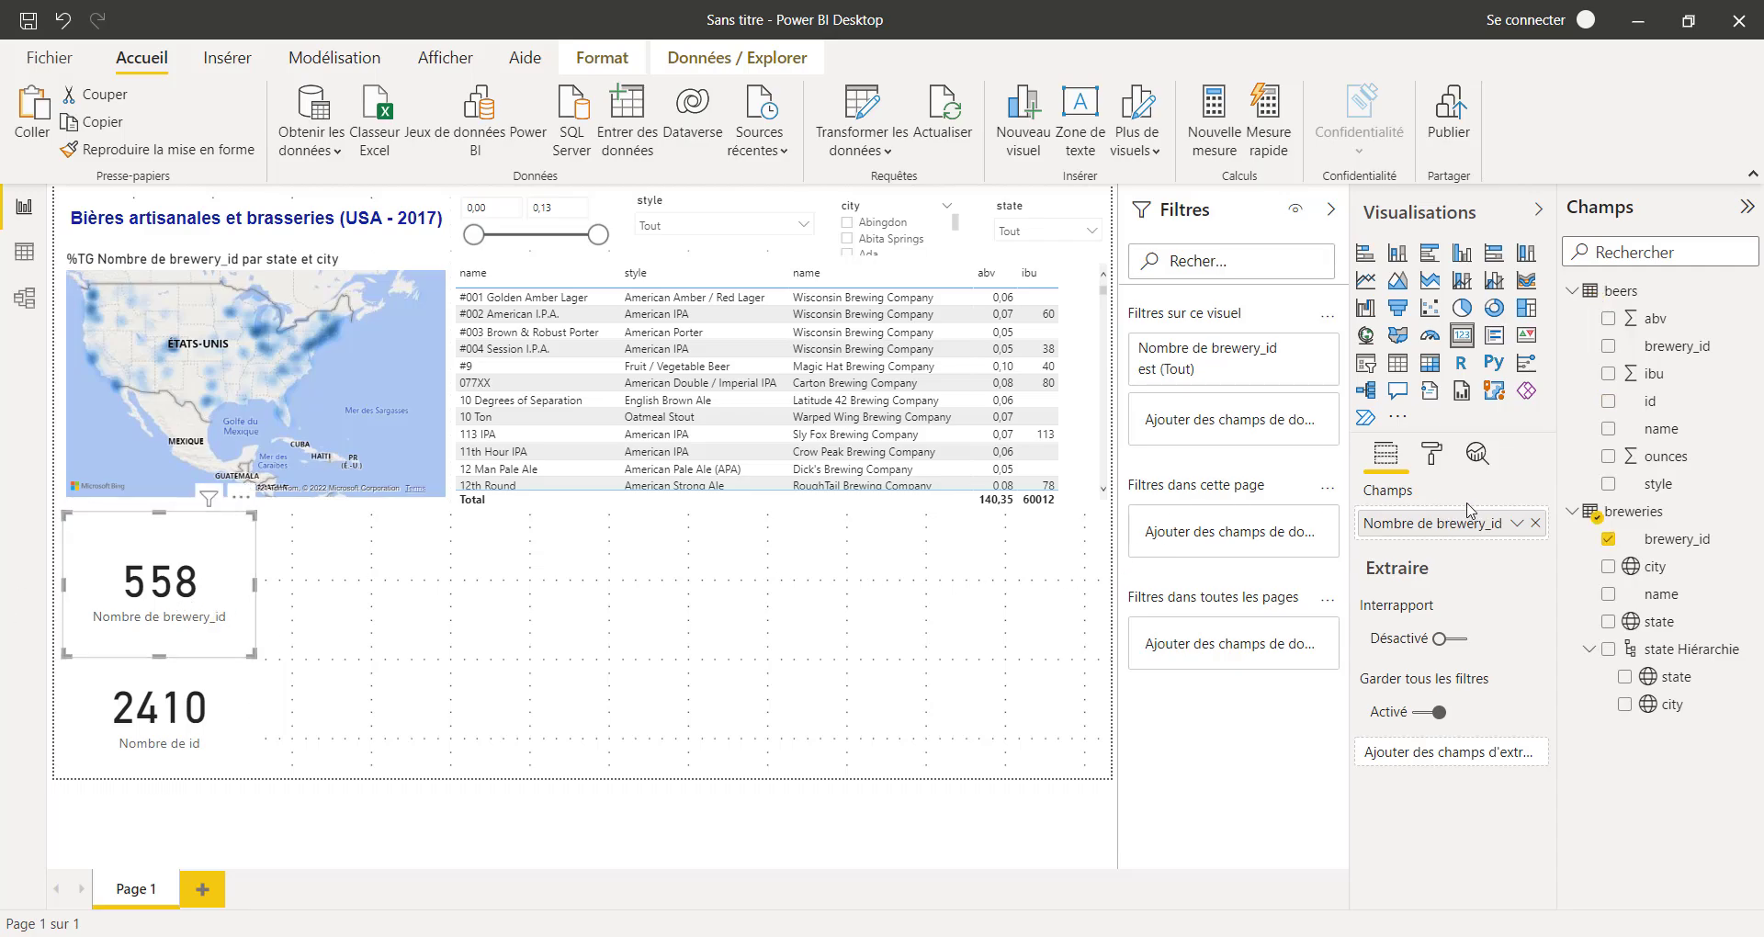
click(1434, 454)
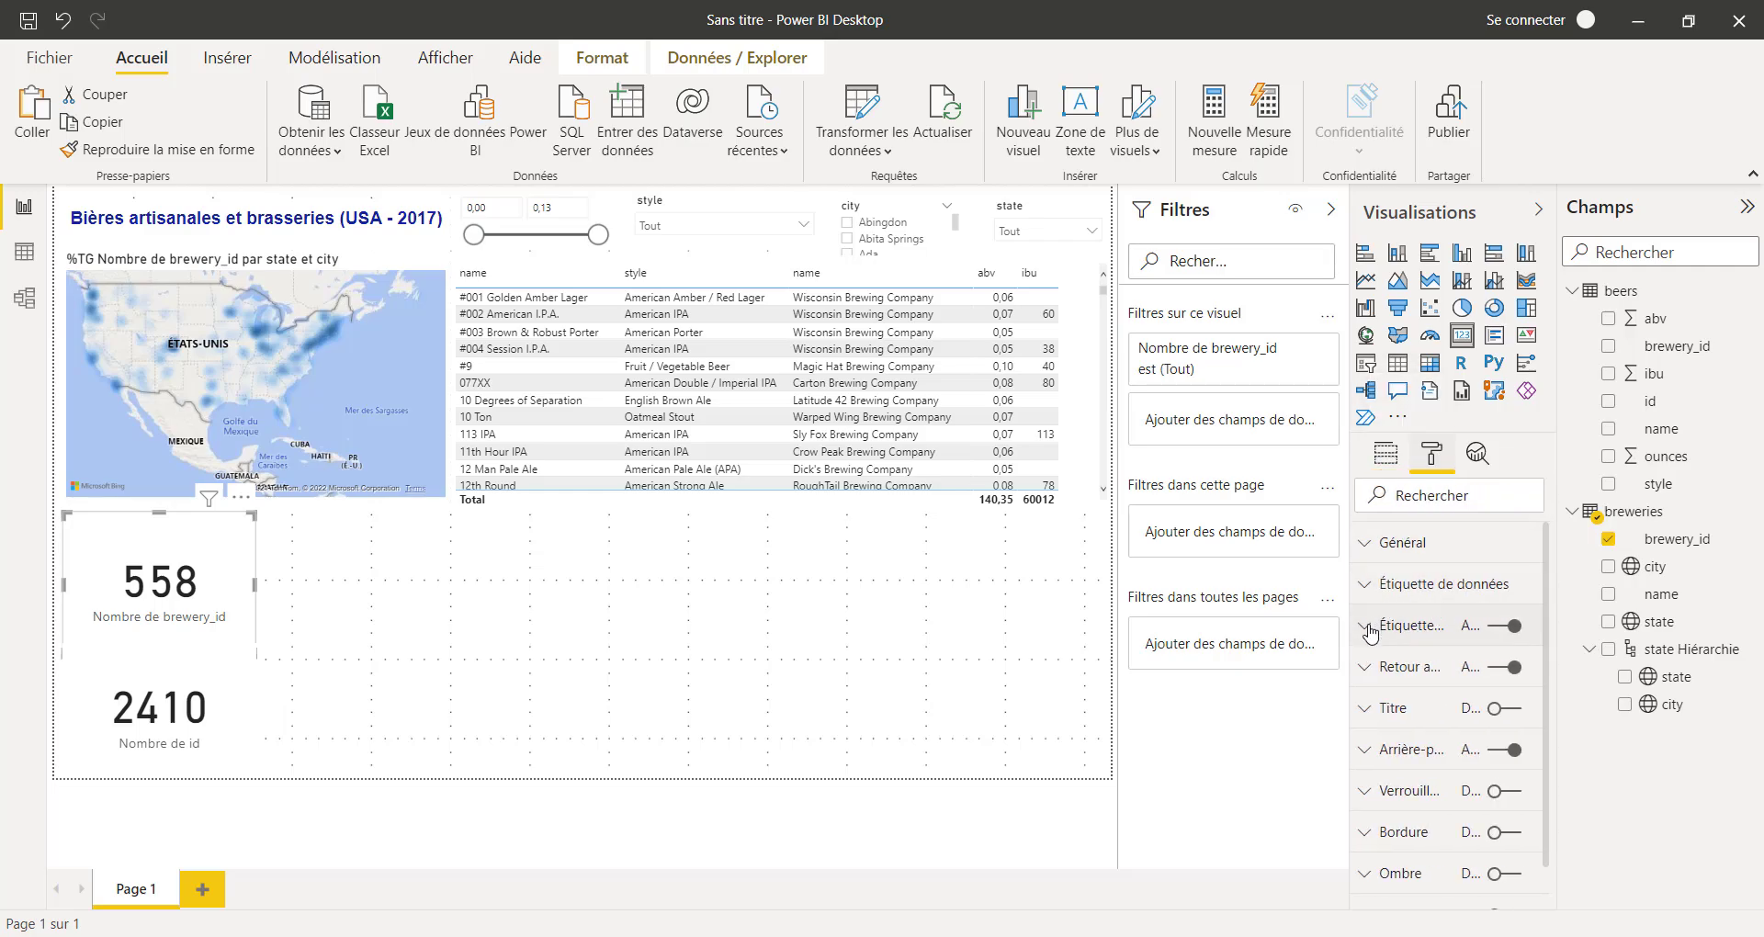
click(1369, 631)
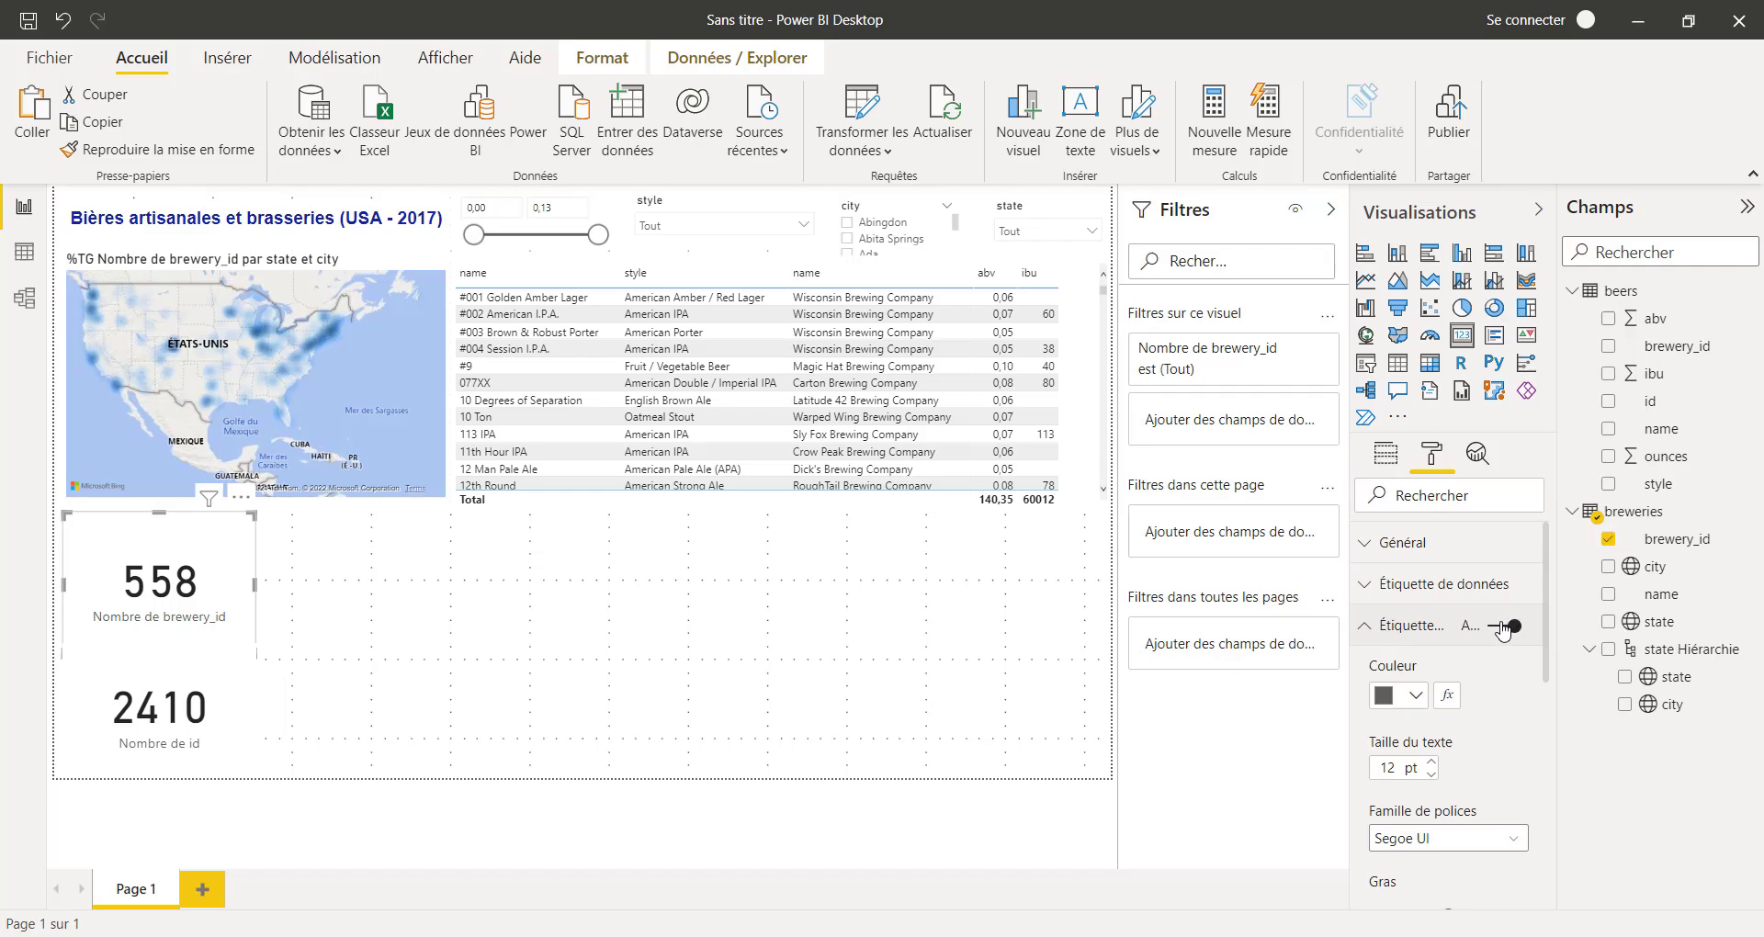
click(1500, 627)
click(1377, 630)
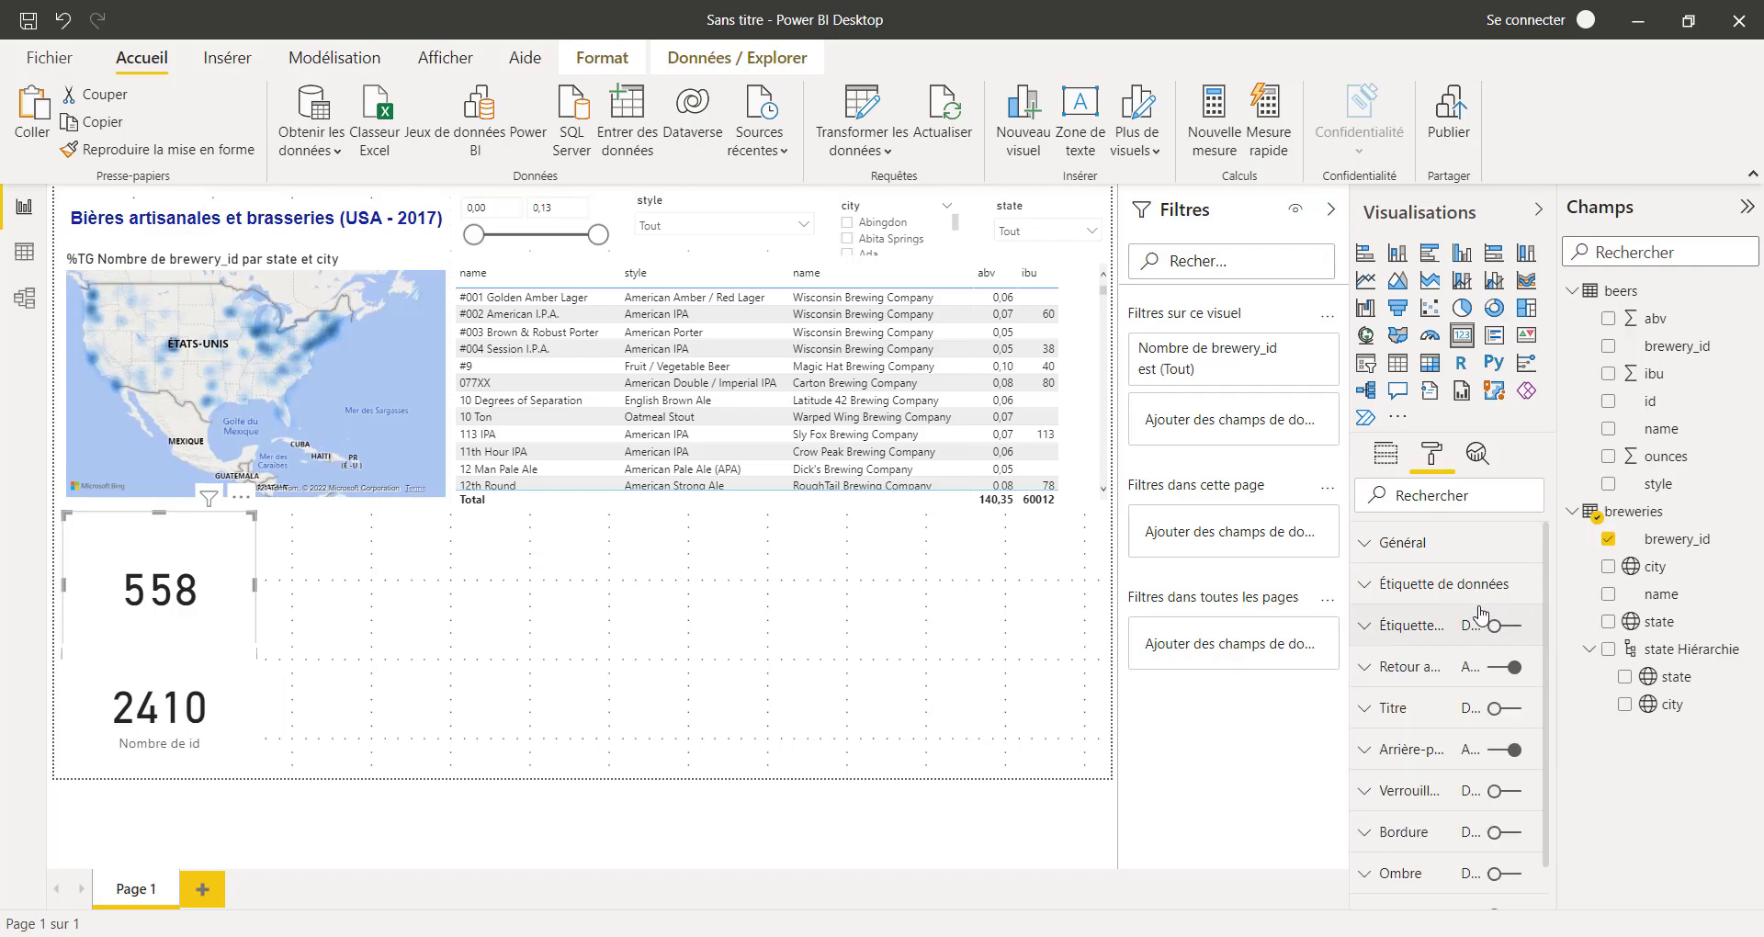
Enable the brewery count card's title with the text "Nombre de Brasserie"
click(1373, 715)
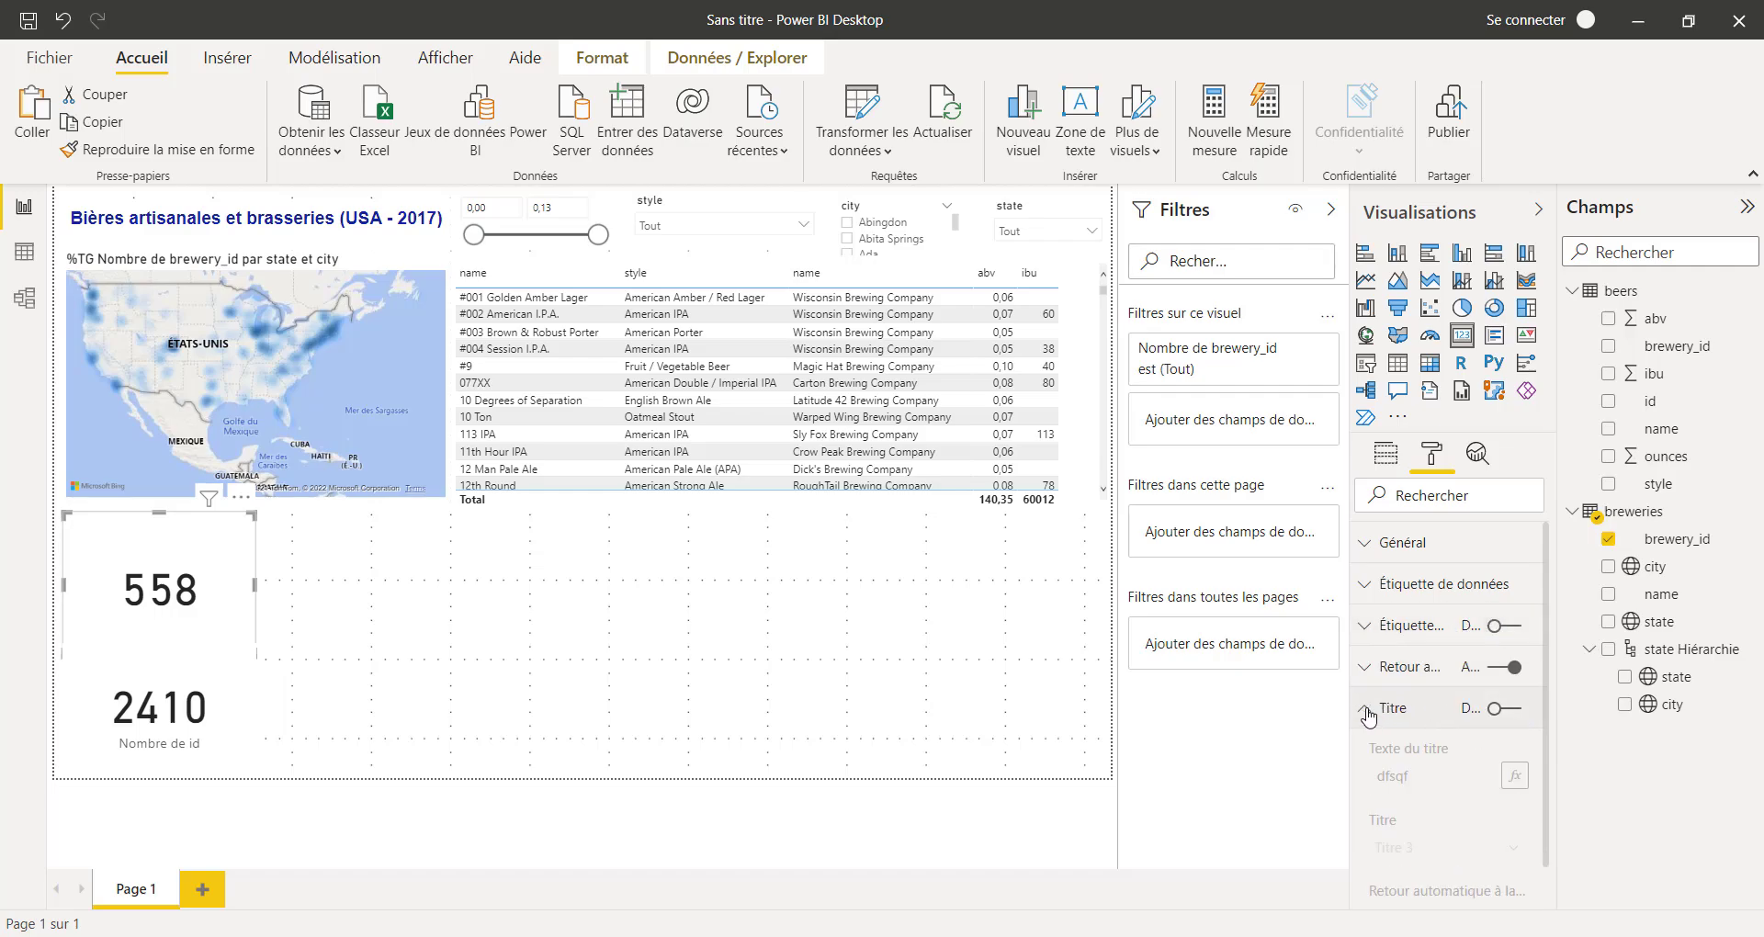
click(1512, 709)
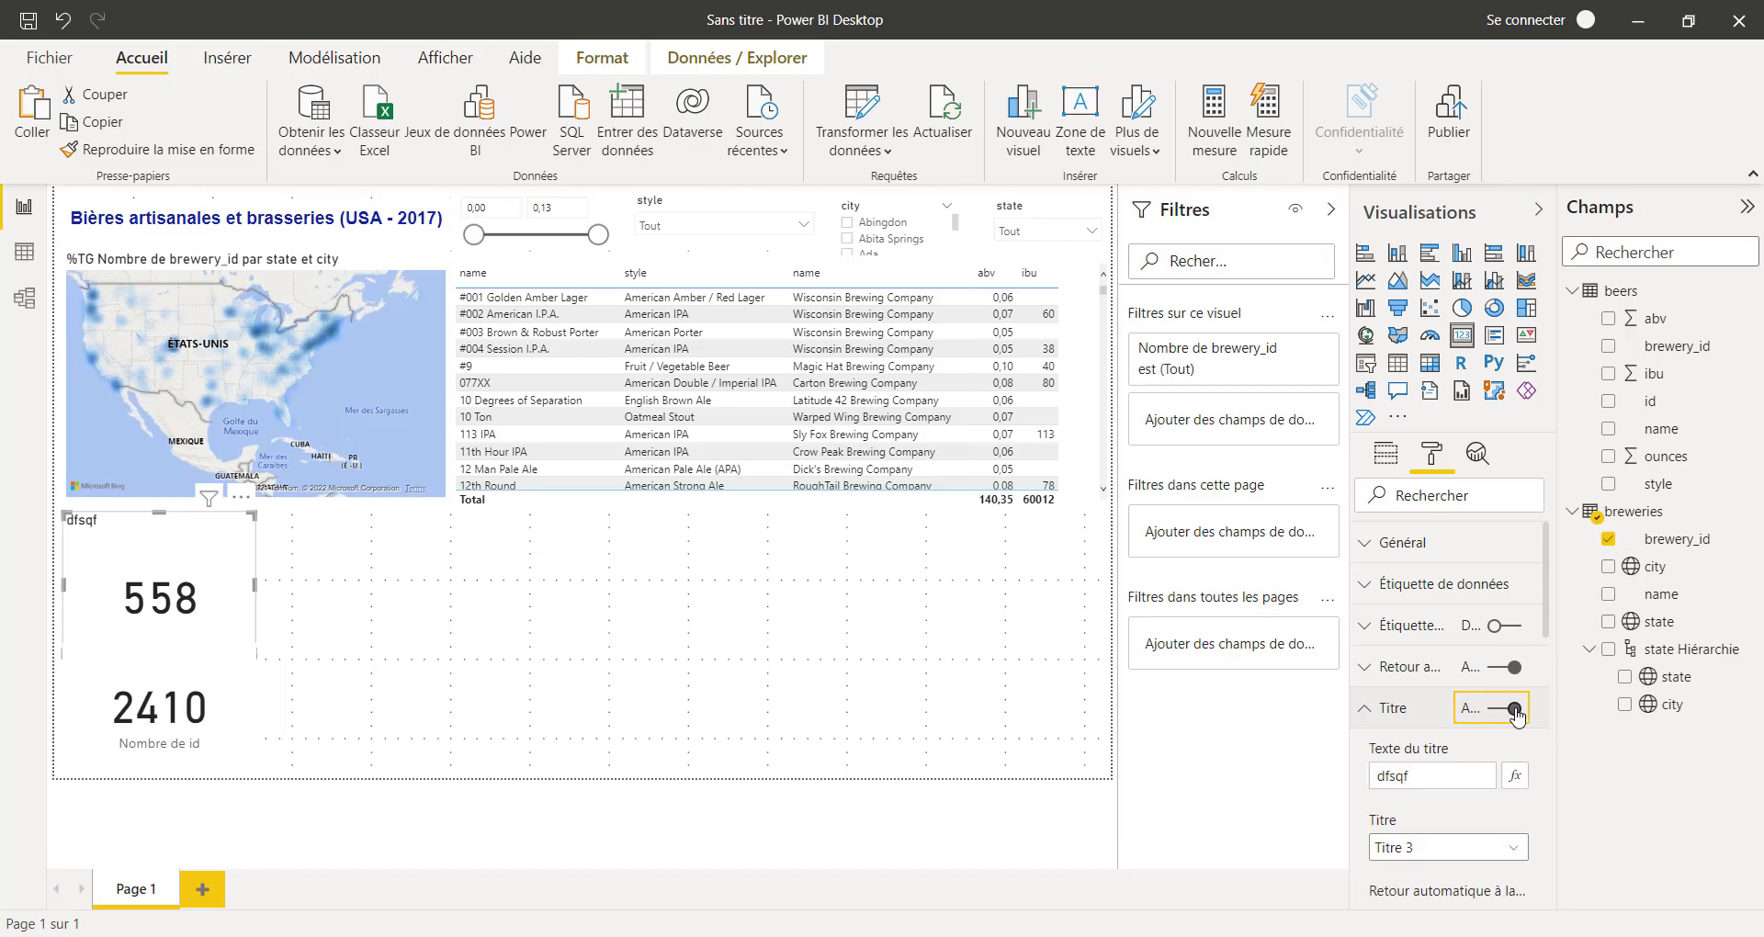
click(1459, 774)
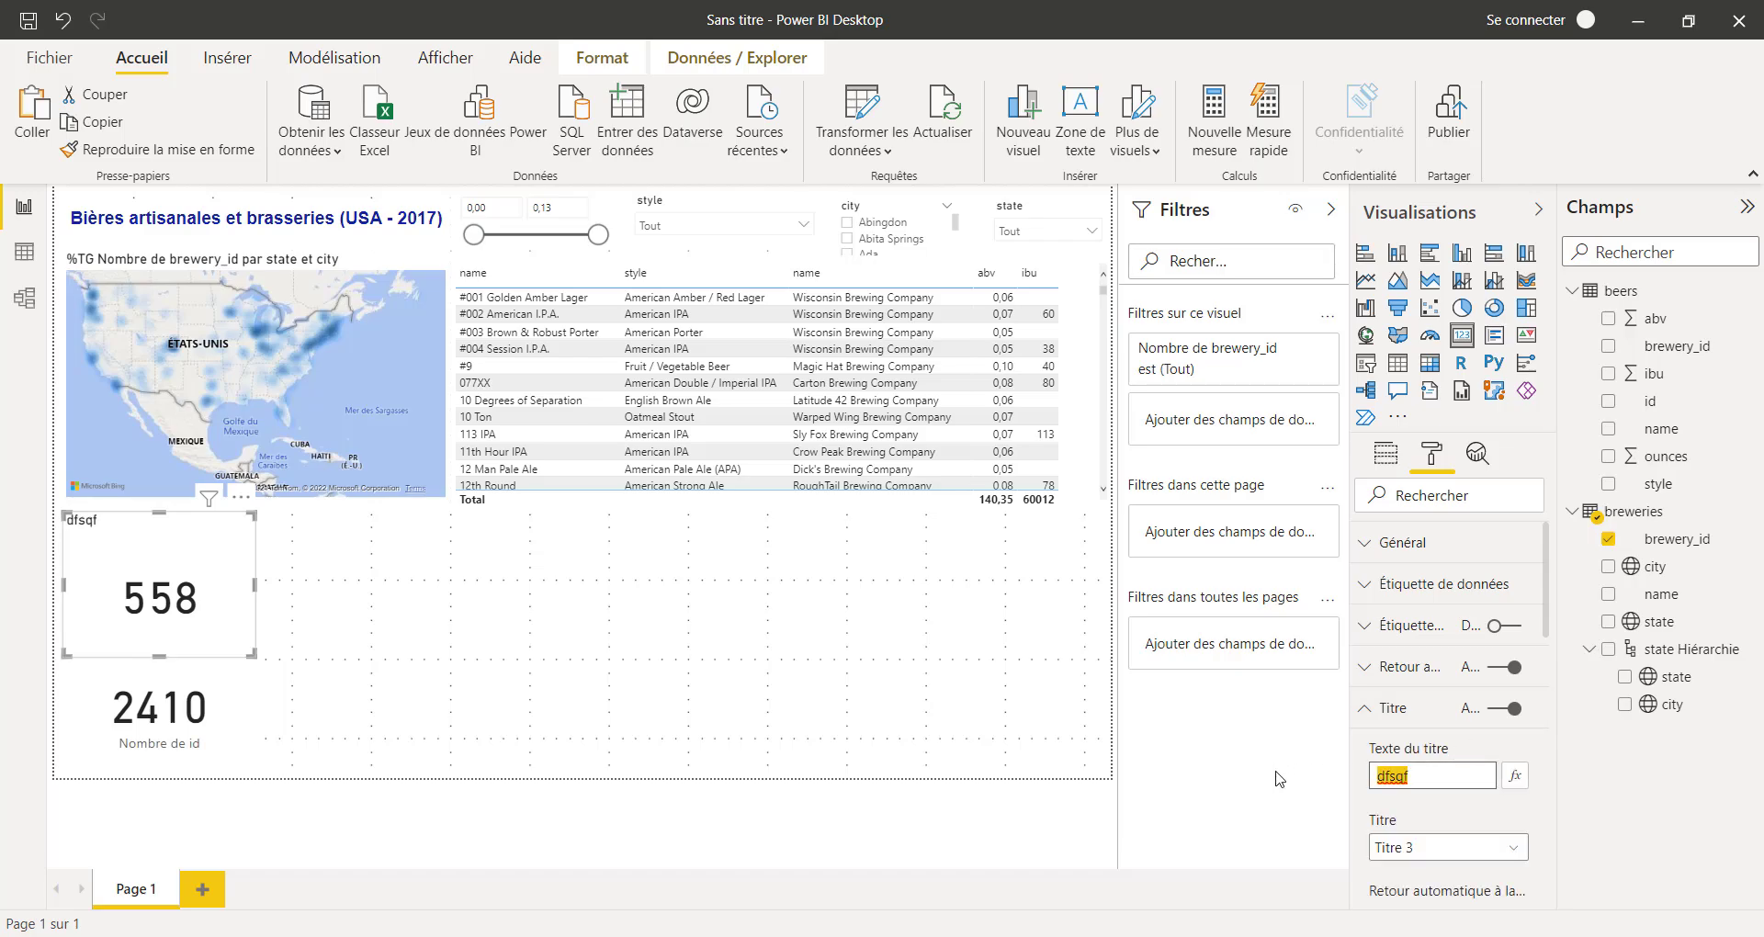
text(Nombre de)
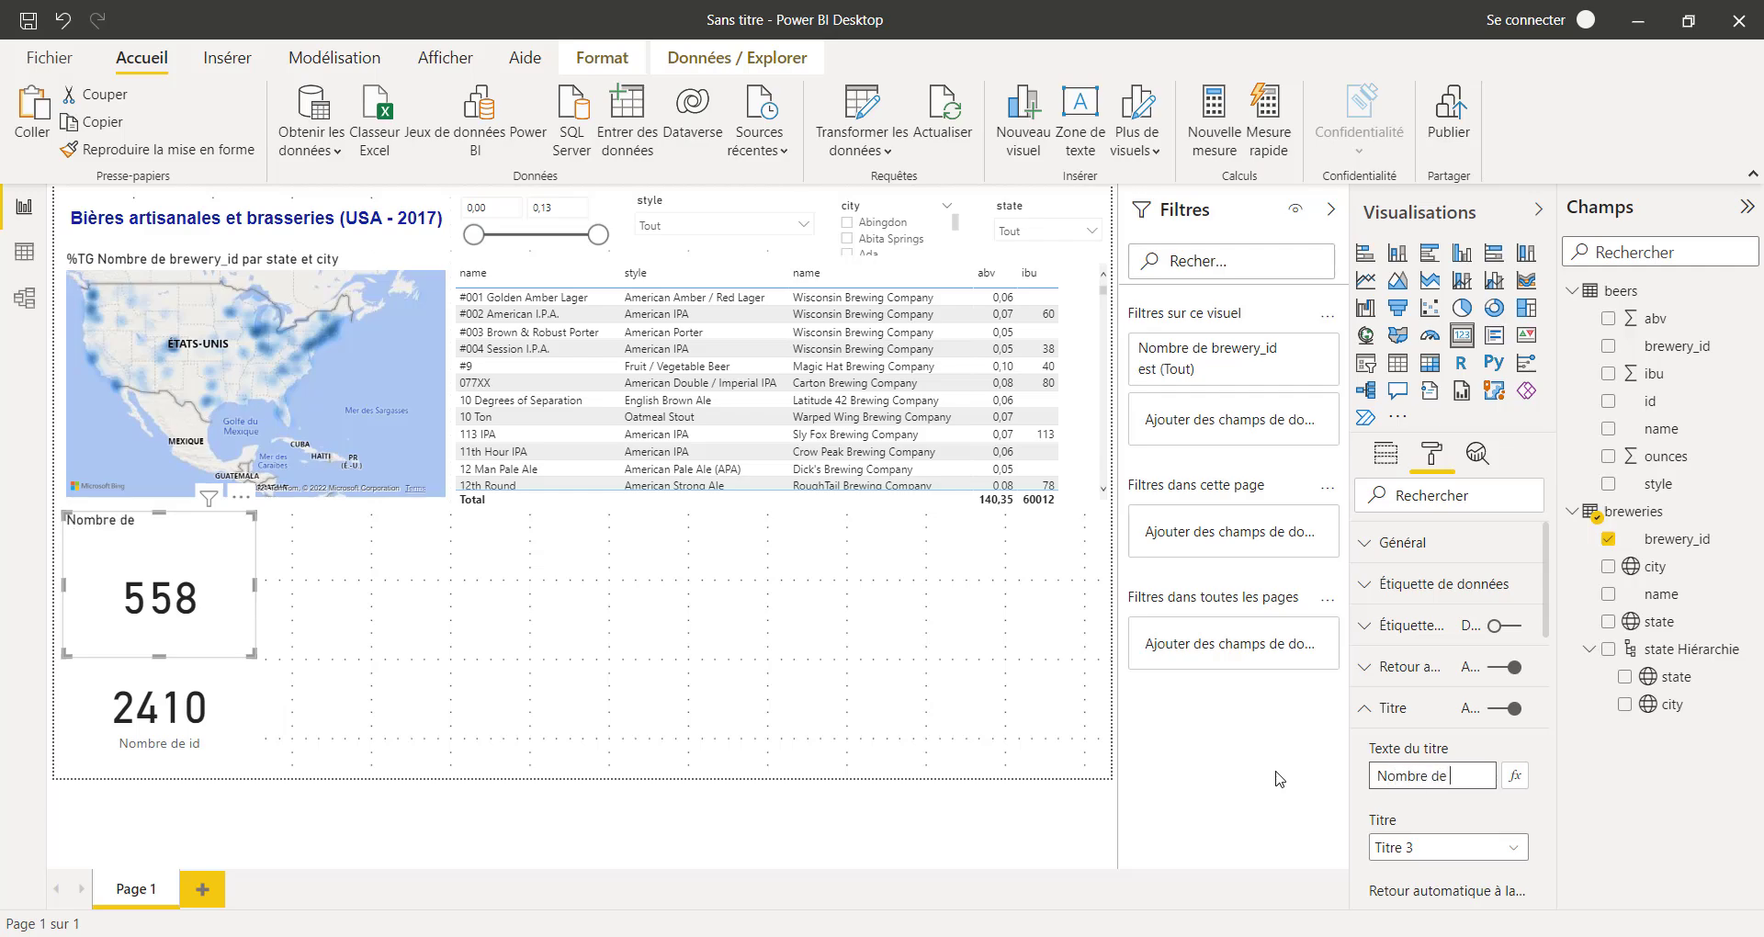
text( Brasserie)
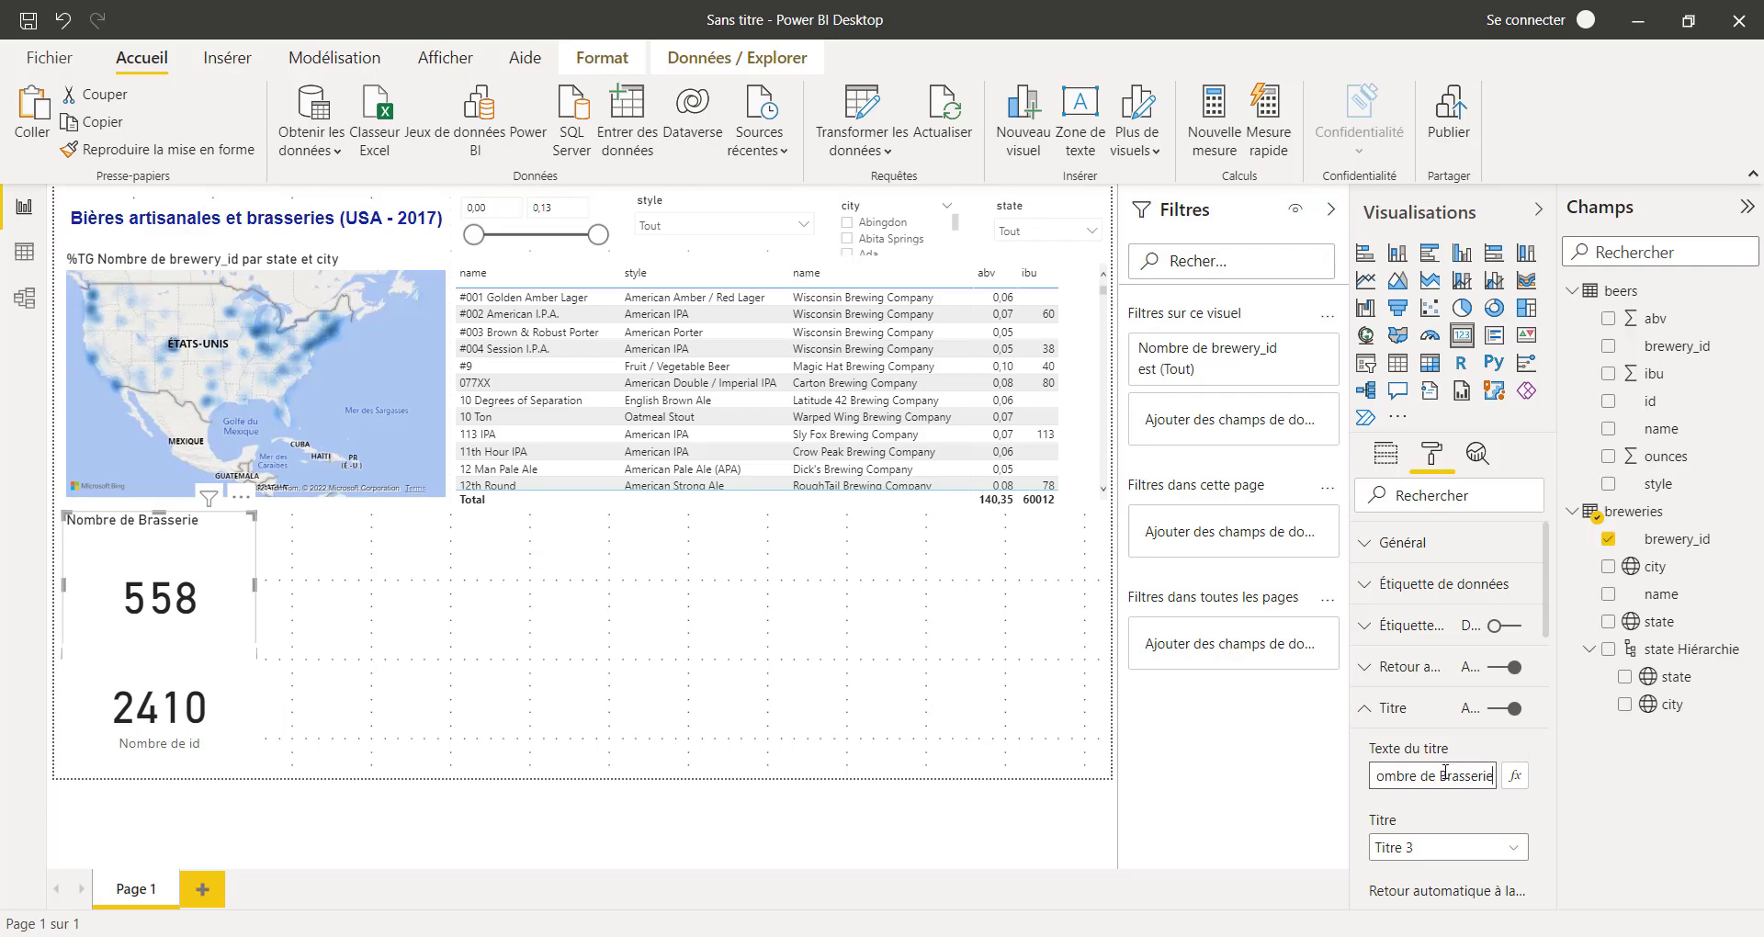
Set the brewery card title's heading level to Titre 2 and centre the title
scroll(1420, 772, down, 1)
click(1444, 730)
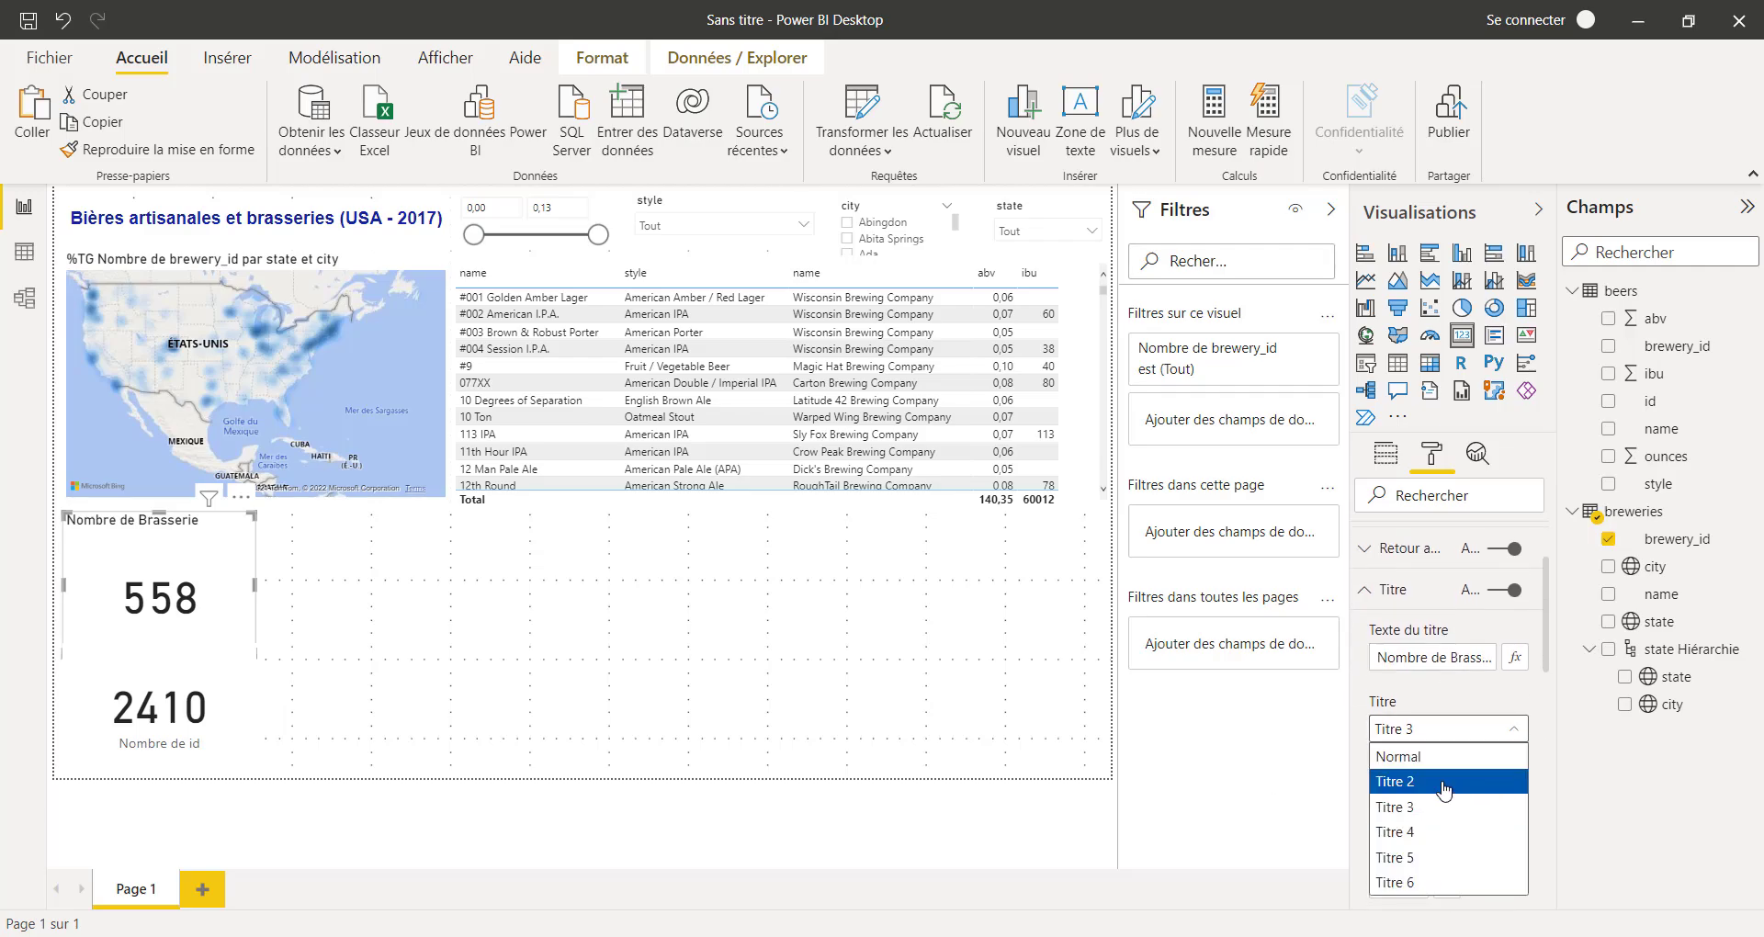
click(1444, 783)
scroll(1461, 799, down, 1)
scroll(1471, 810, down, 2)
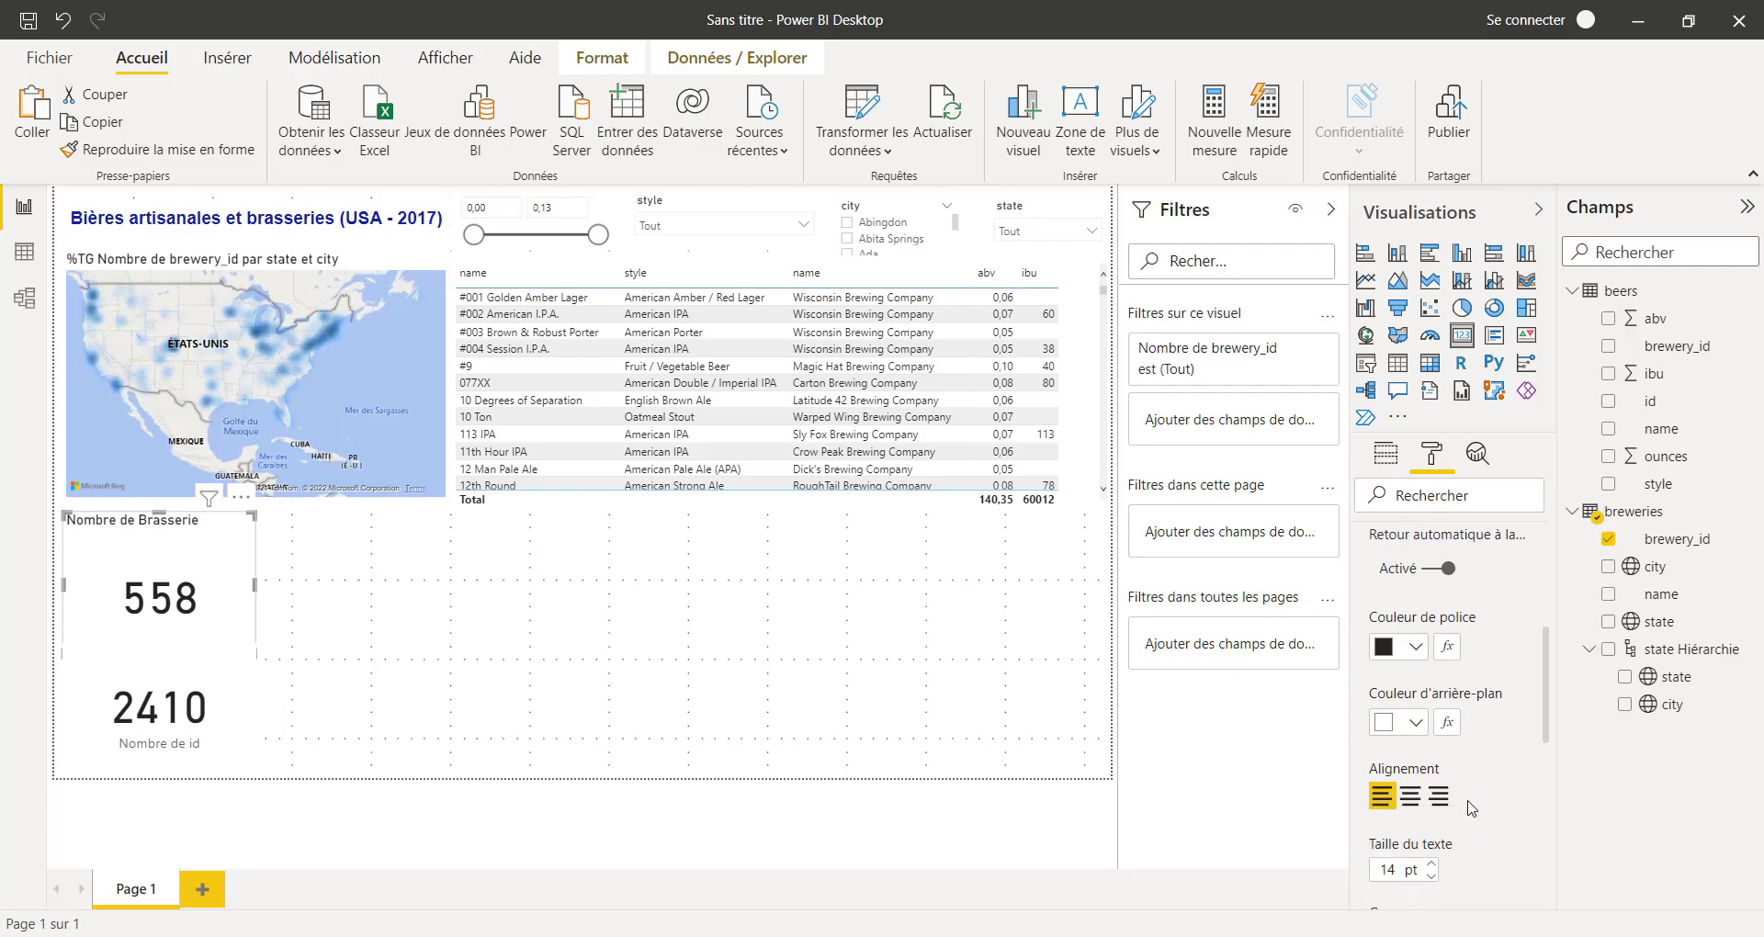
click(1409, 677)
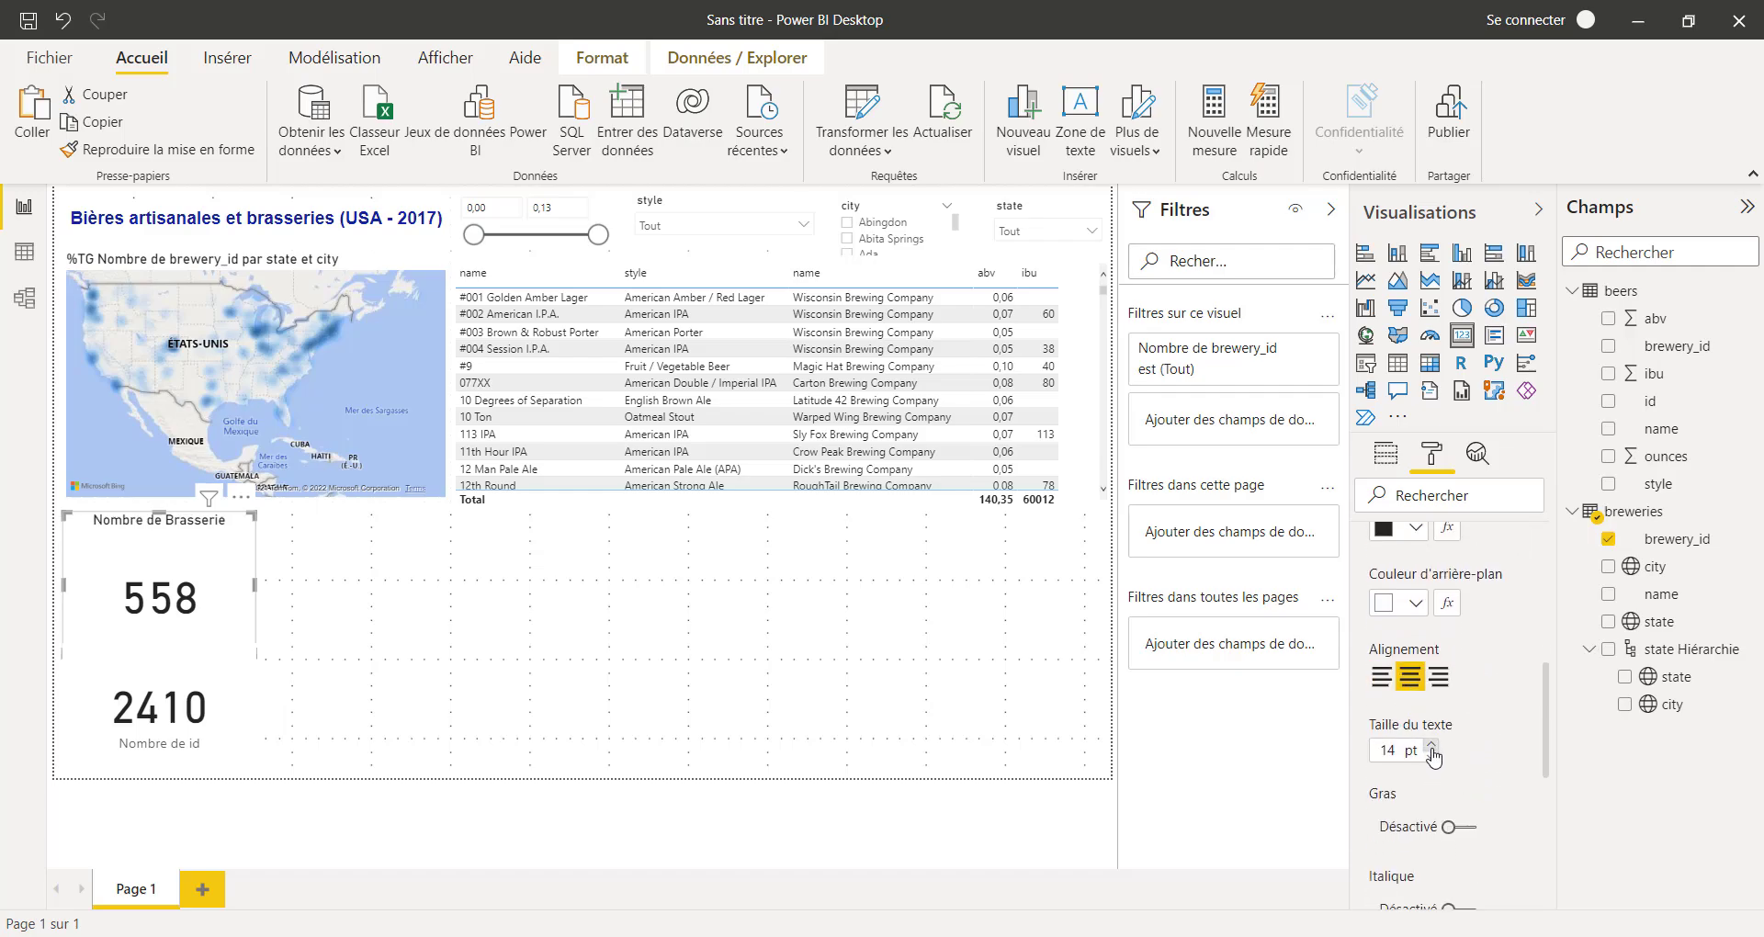
Set the brewery card title's text size to 18 pt and make it bold
click(1432, 746)
click(1432, 746)
click(1432, 746)
click(1432, 746)
click(1432, 746)
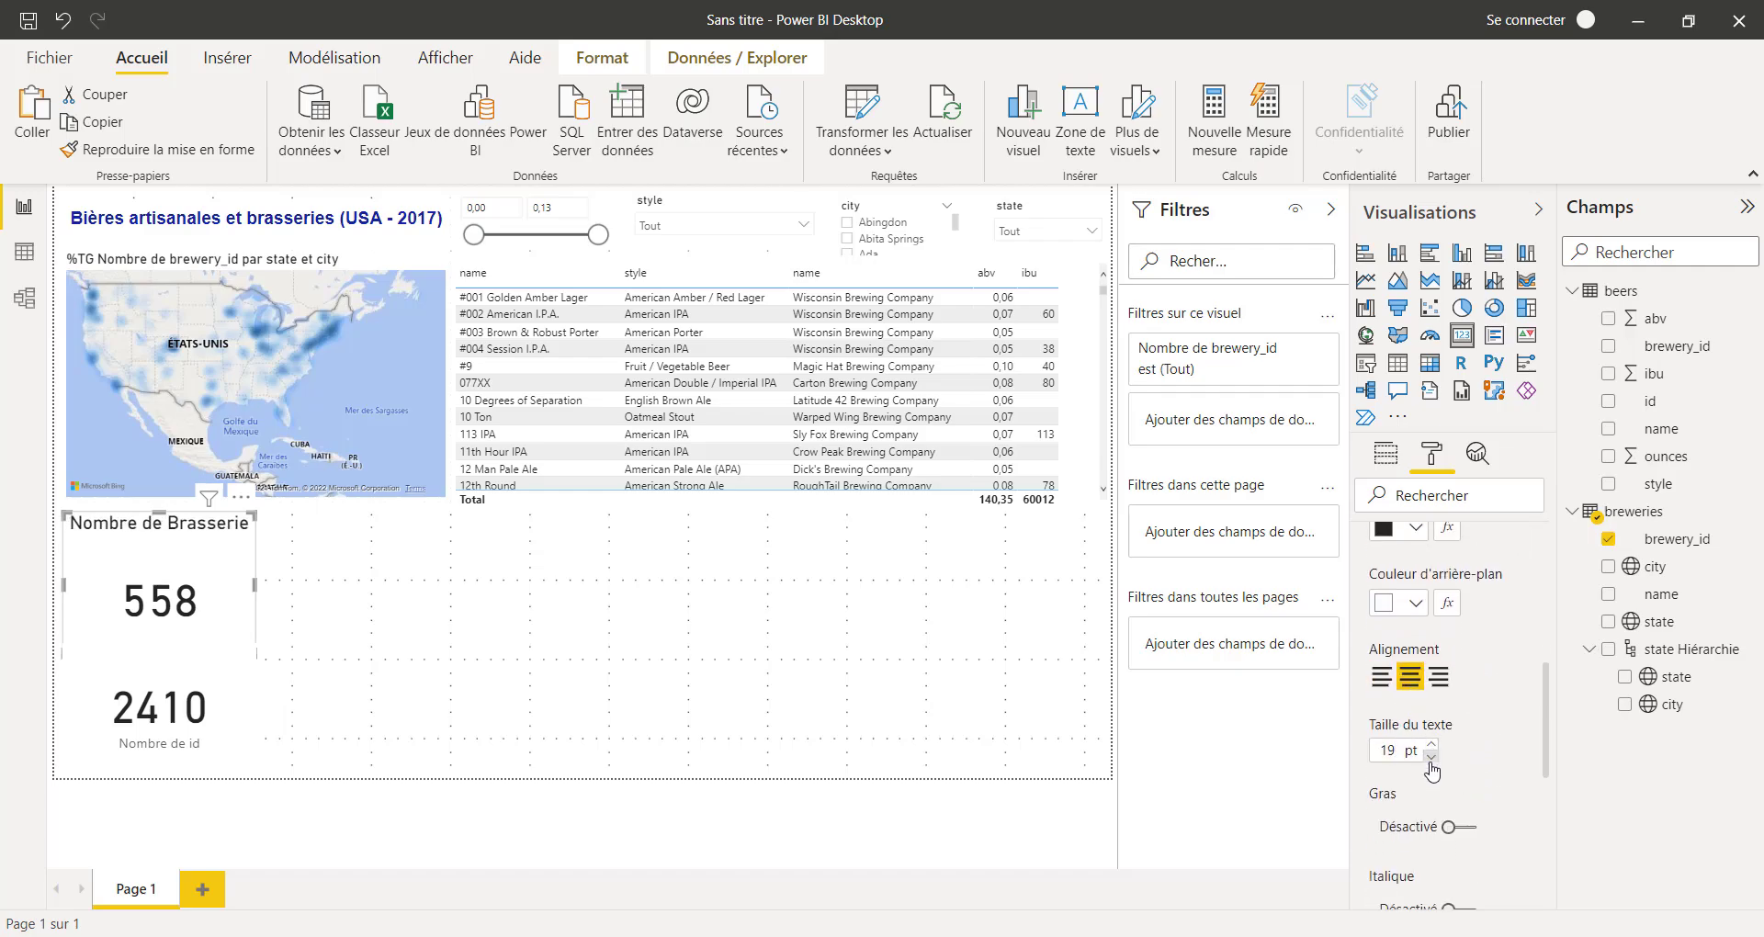
click(1431, 757)
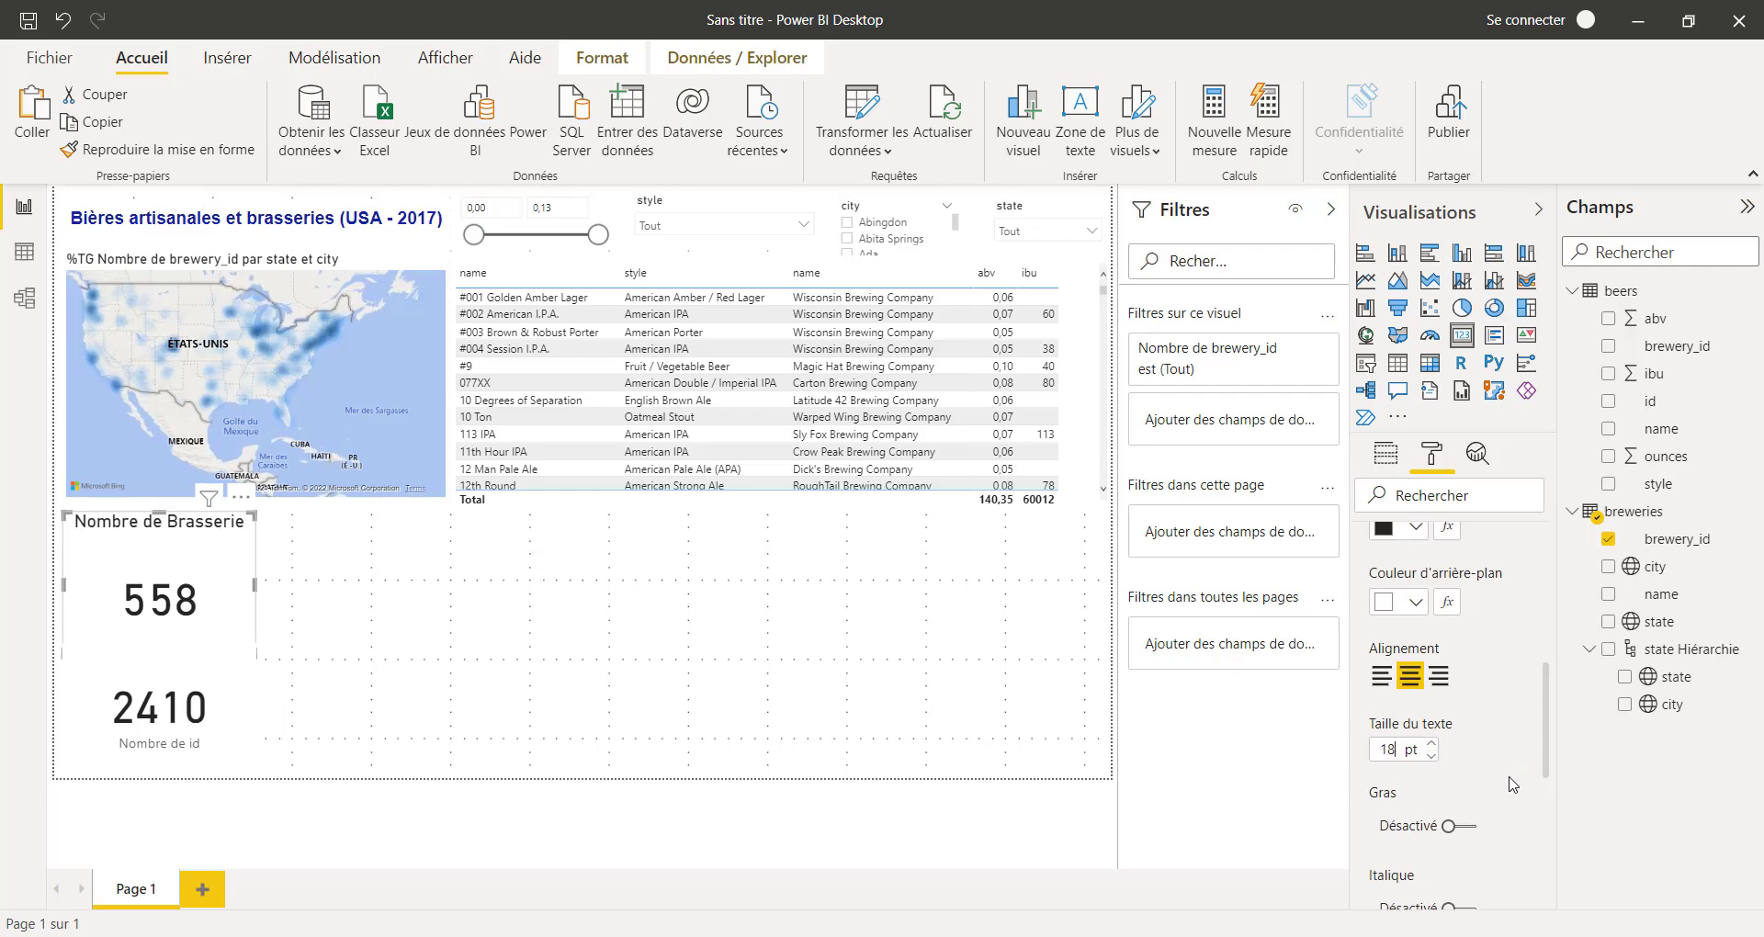
scroll(1459, 708, down, 2)
click(1461, 653)
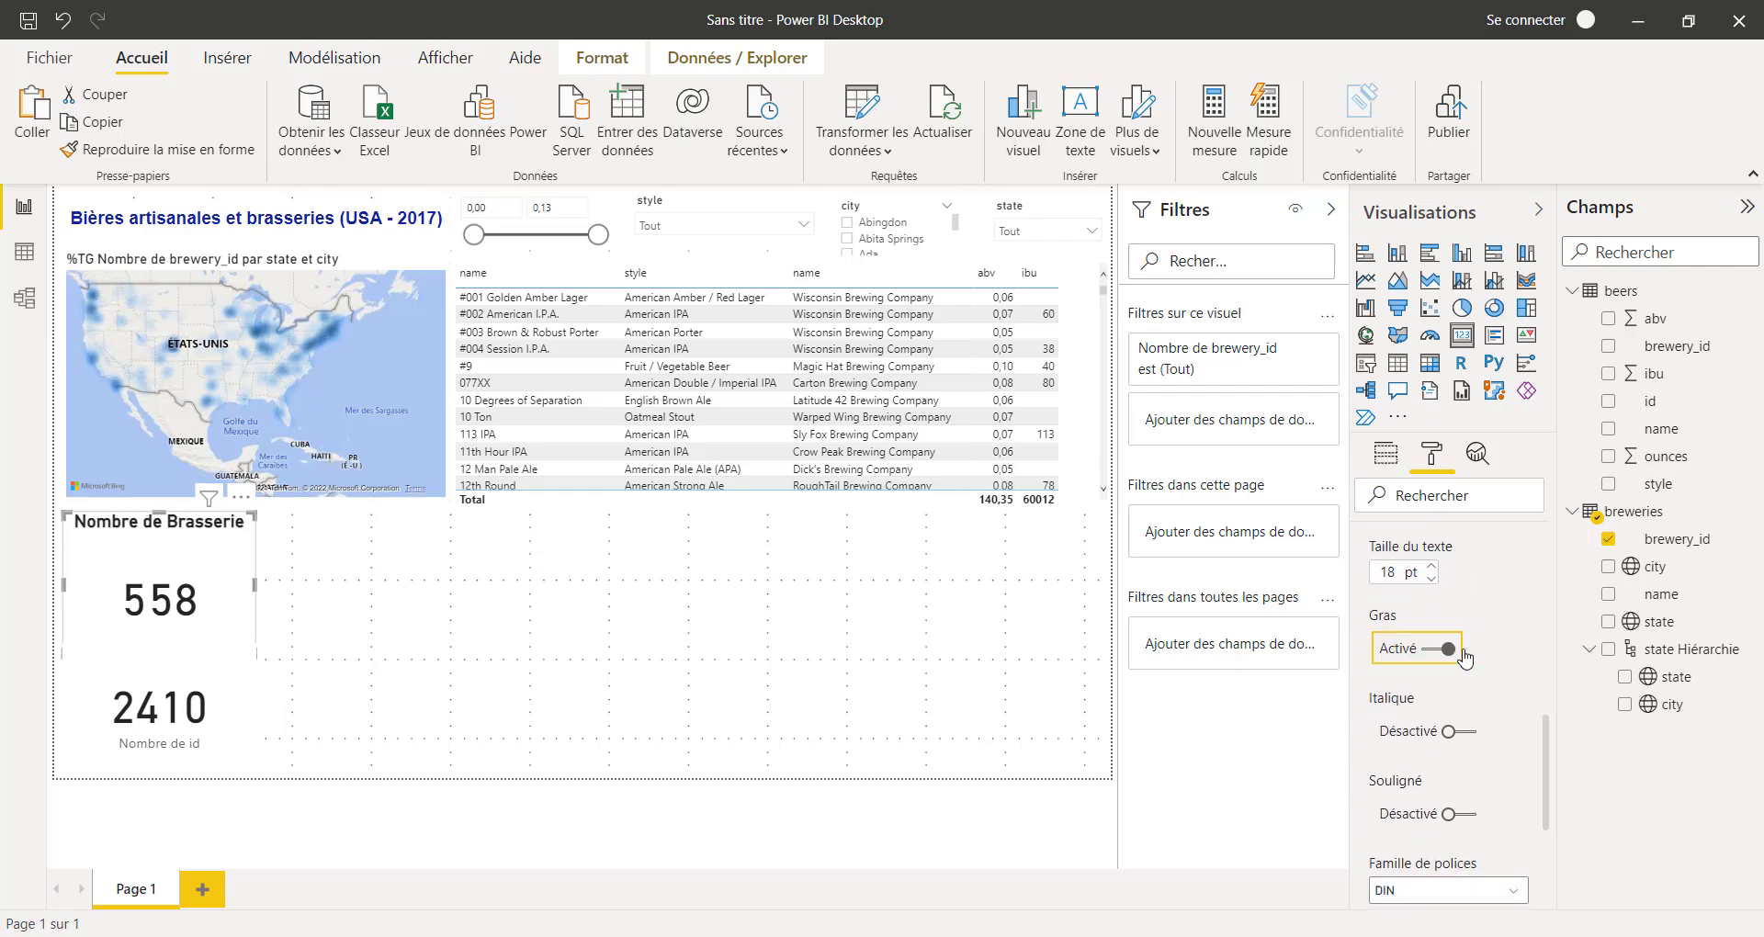
Colour the brewery card's title dark red
scroll(1505, 740, up, 2)
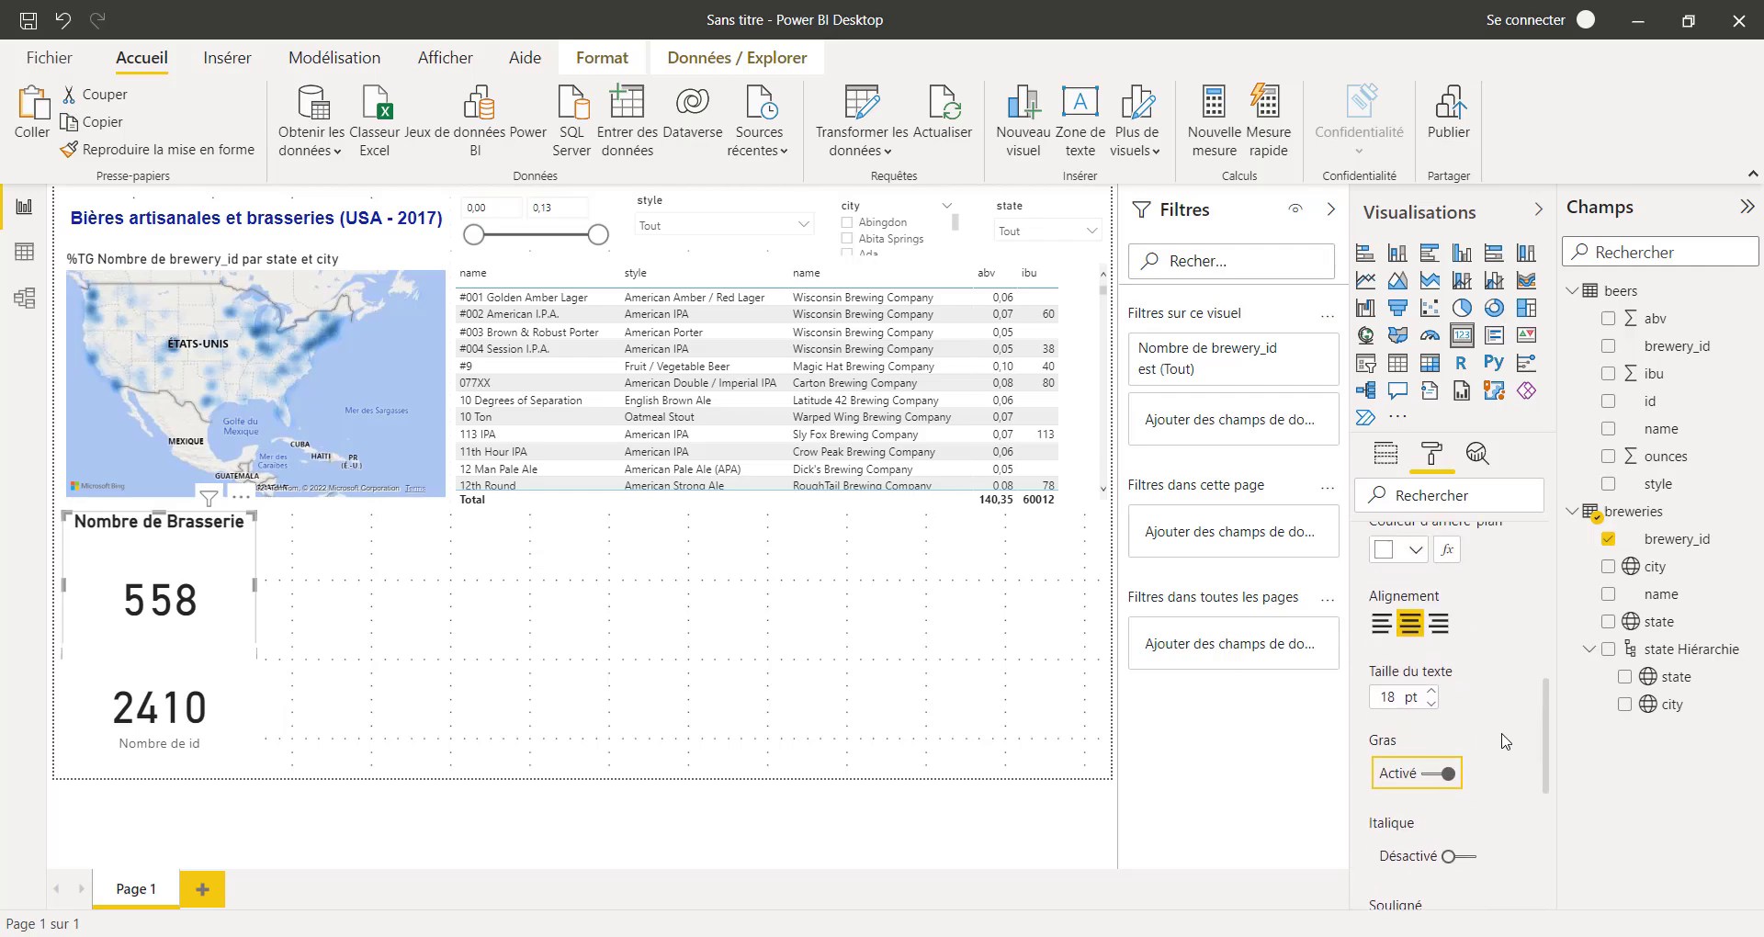
scroll(1497, 741, up, 1)
click(1415, 587)
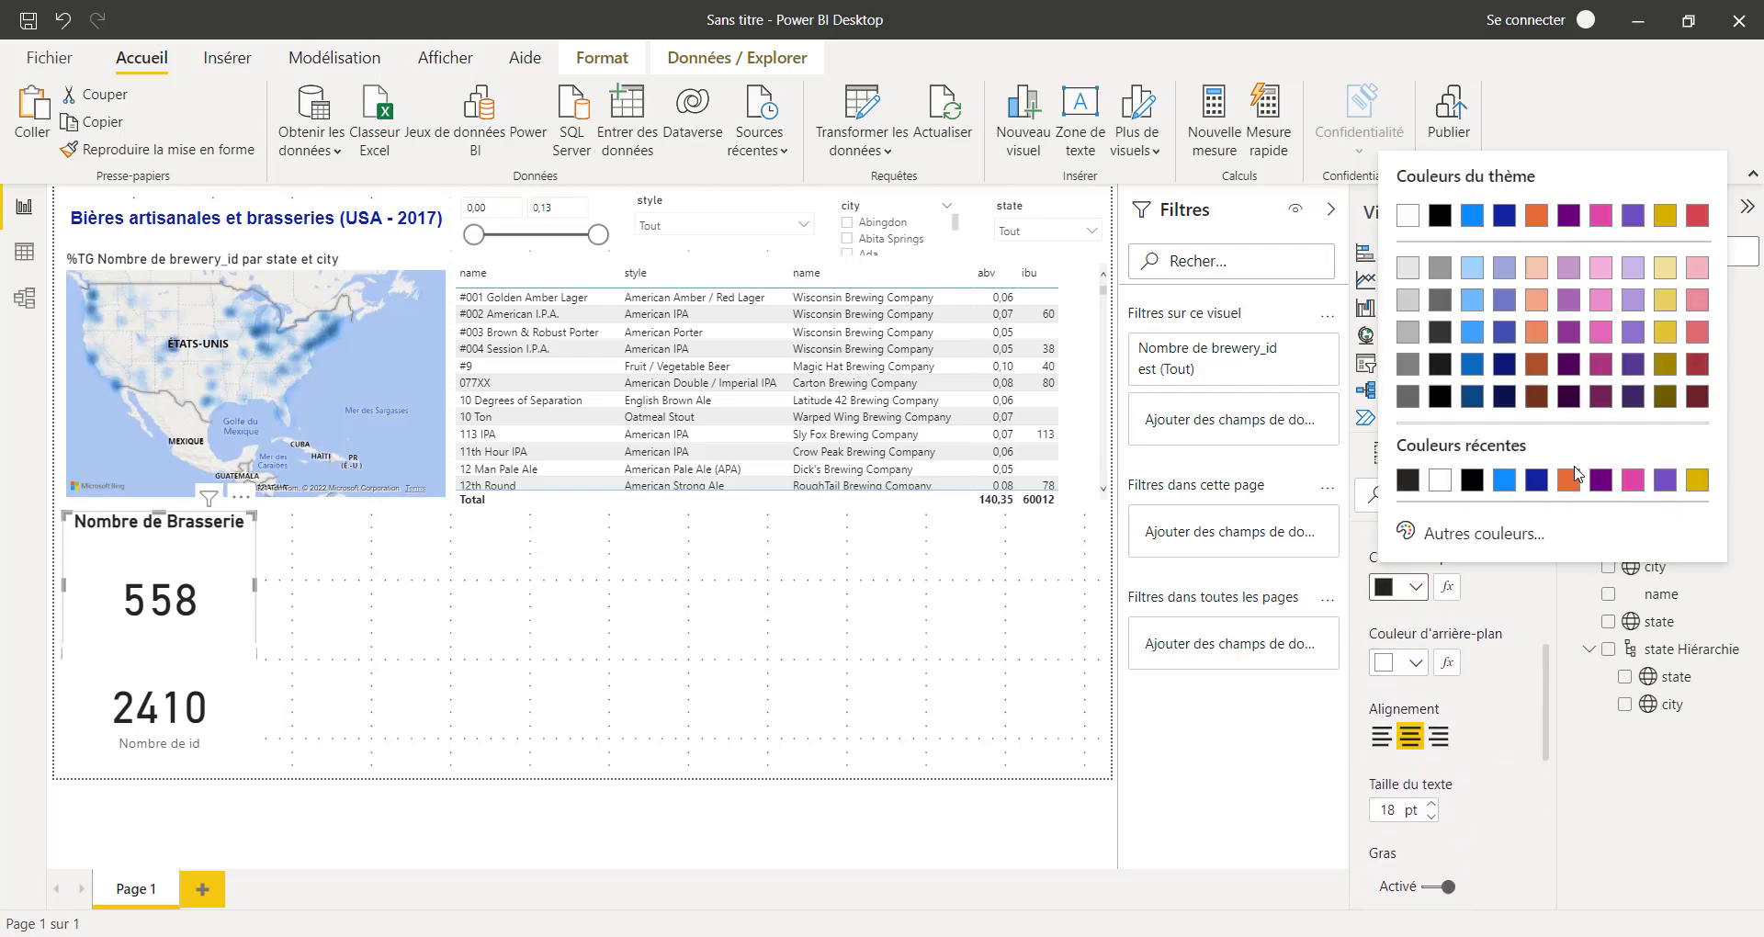
click(1697, 365)
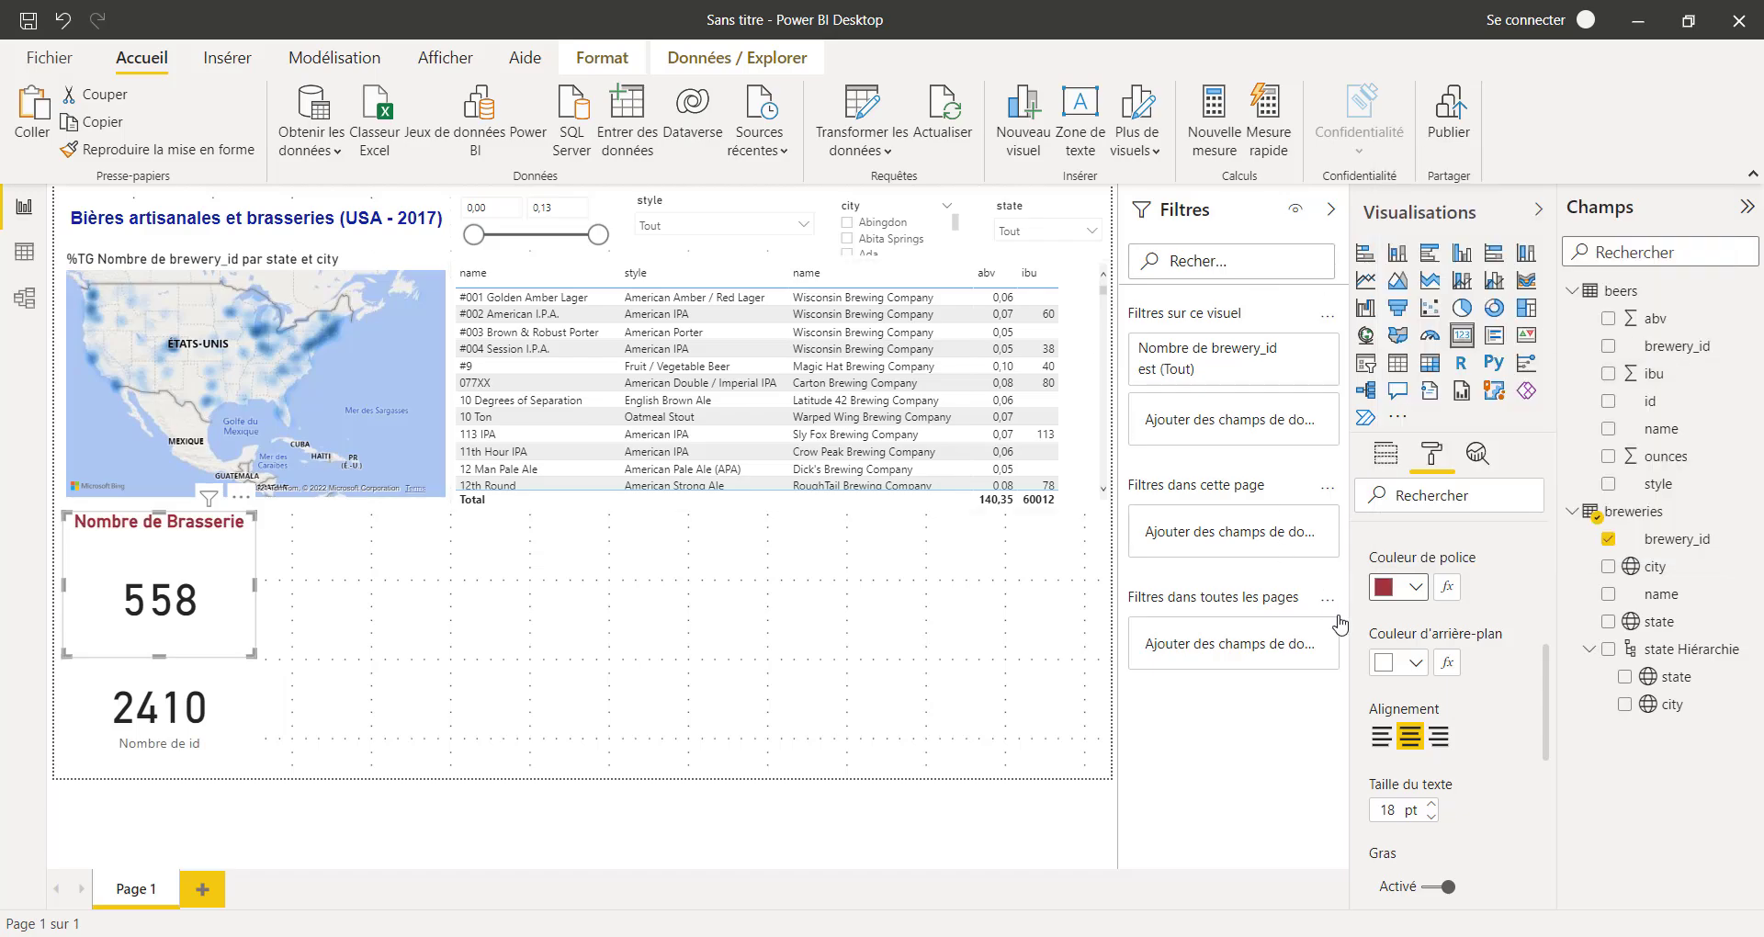
Enable the beer count card's title with the text "Nombre de Bières"
click(224, 706)
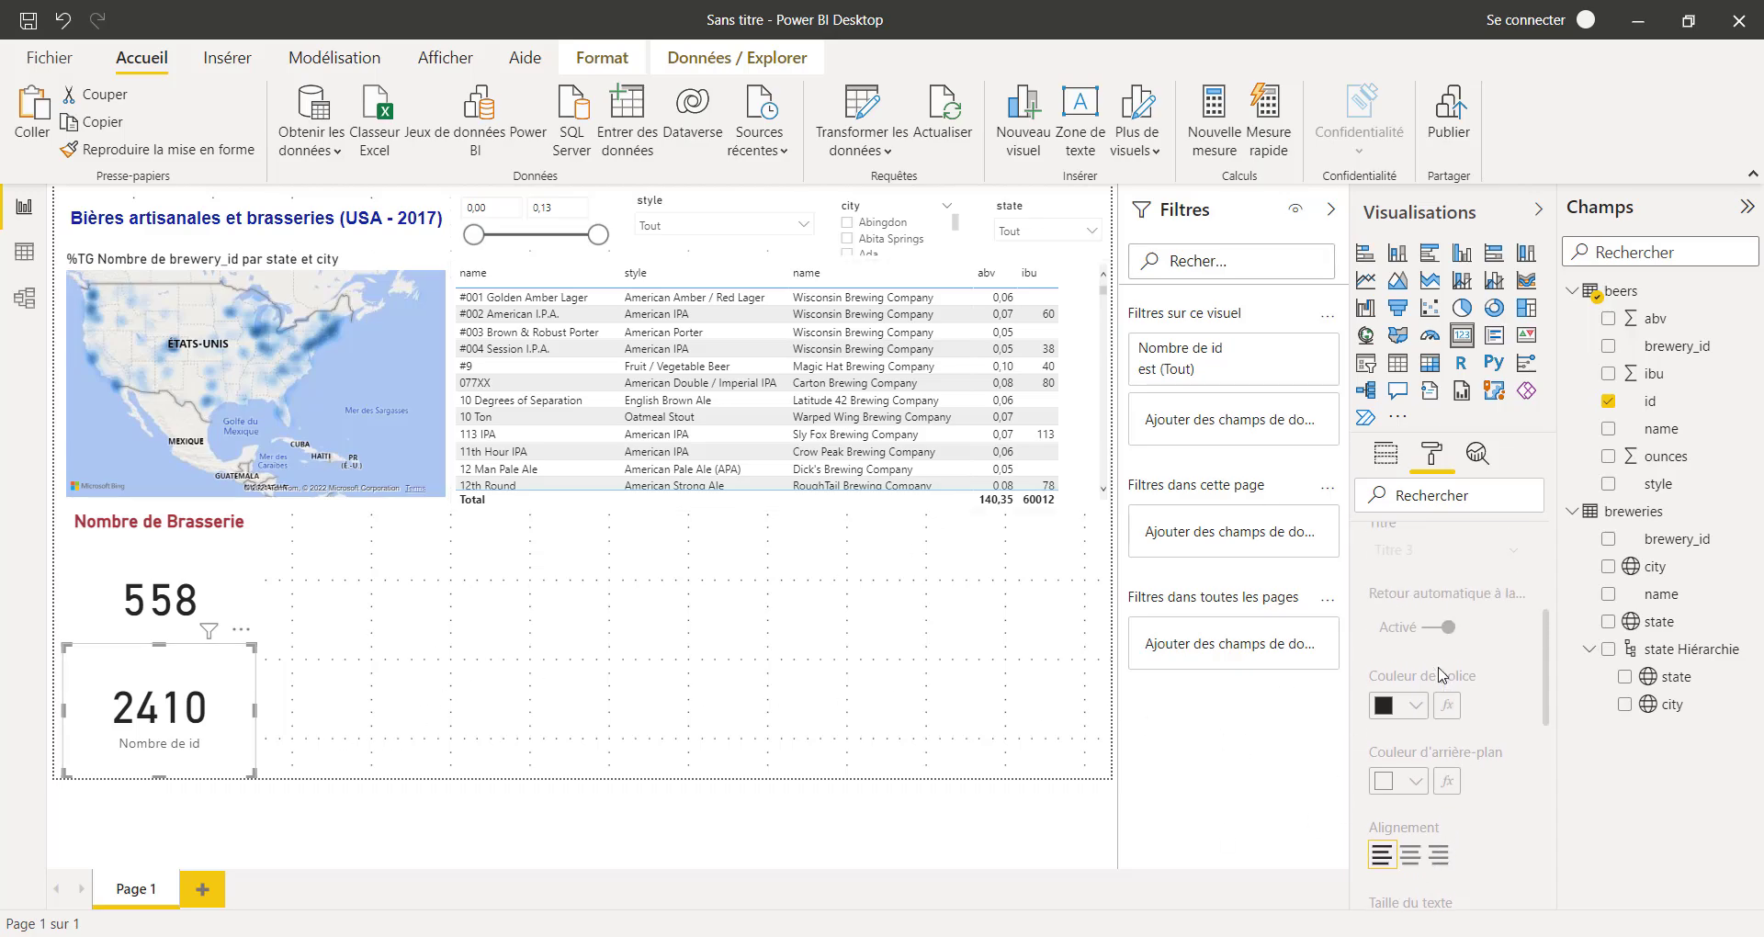
click(1504, 710)
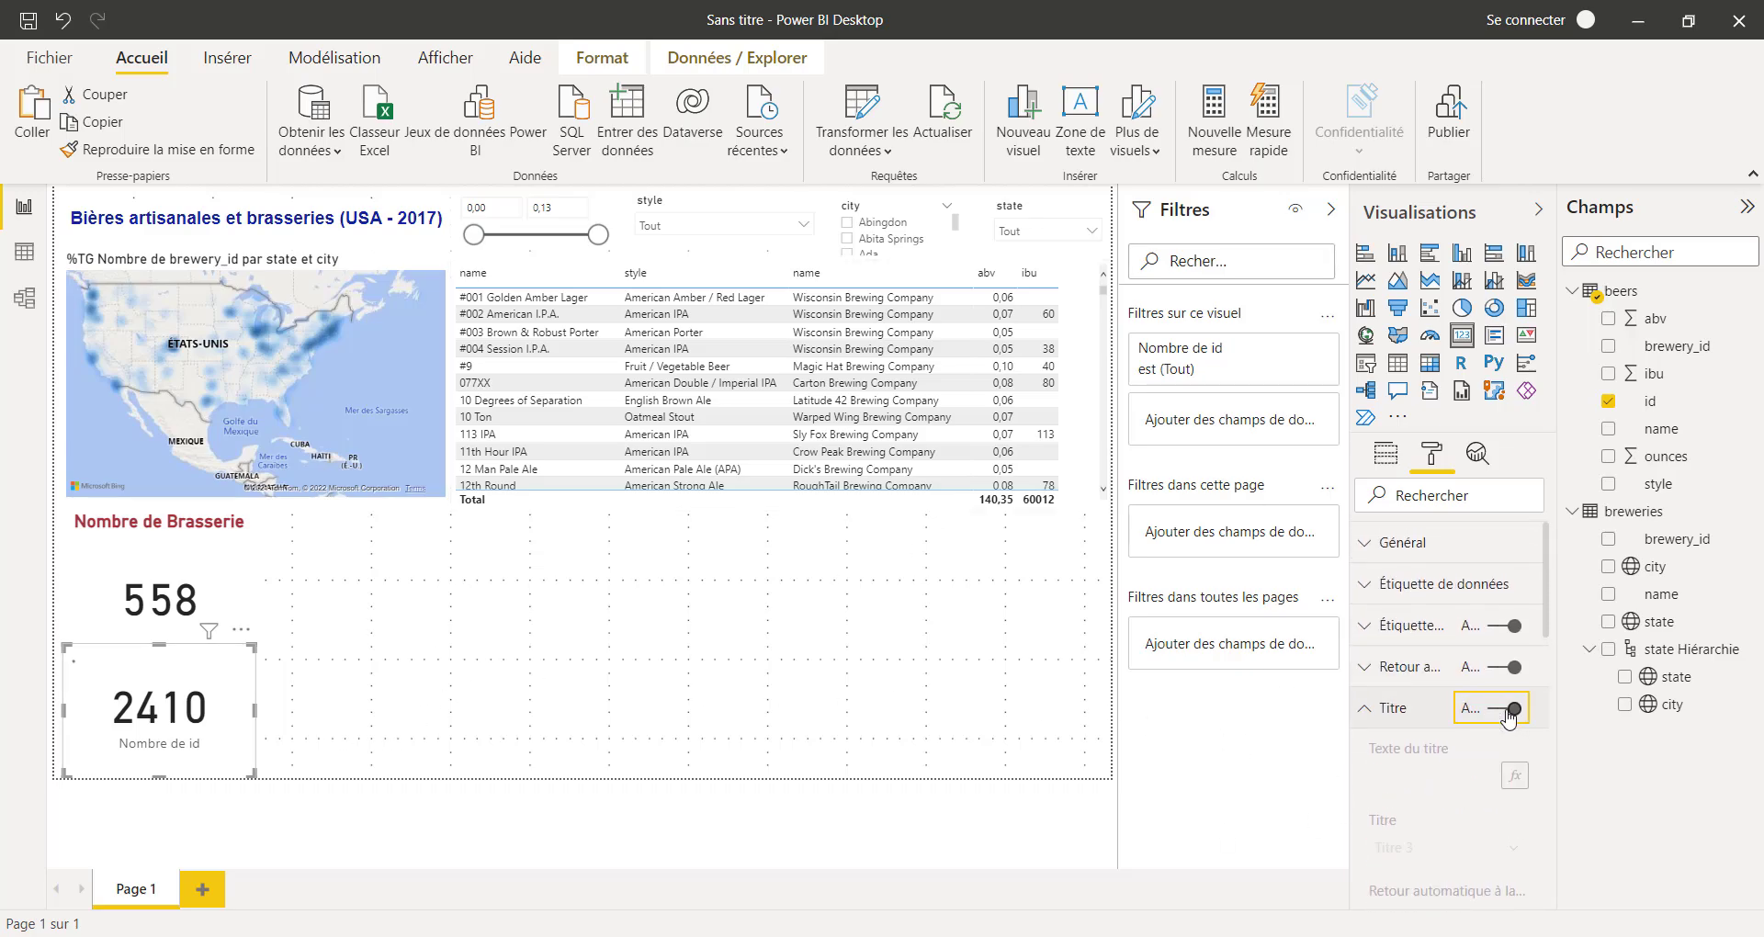
click(1436, 772)
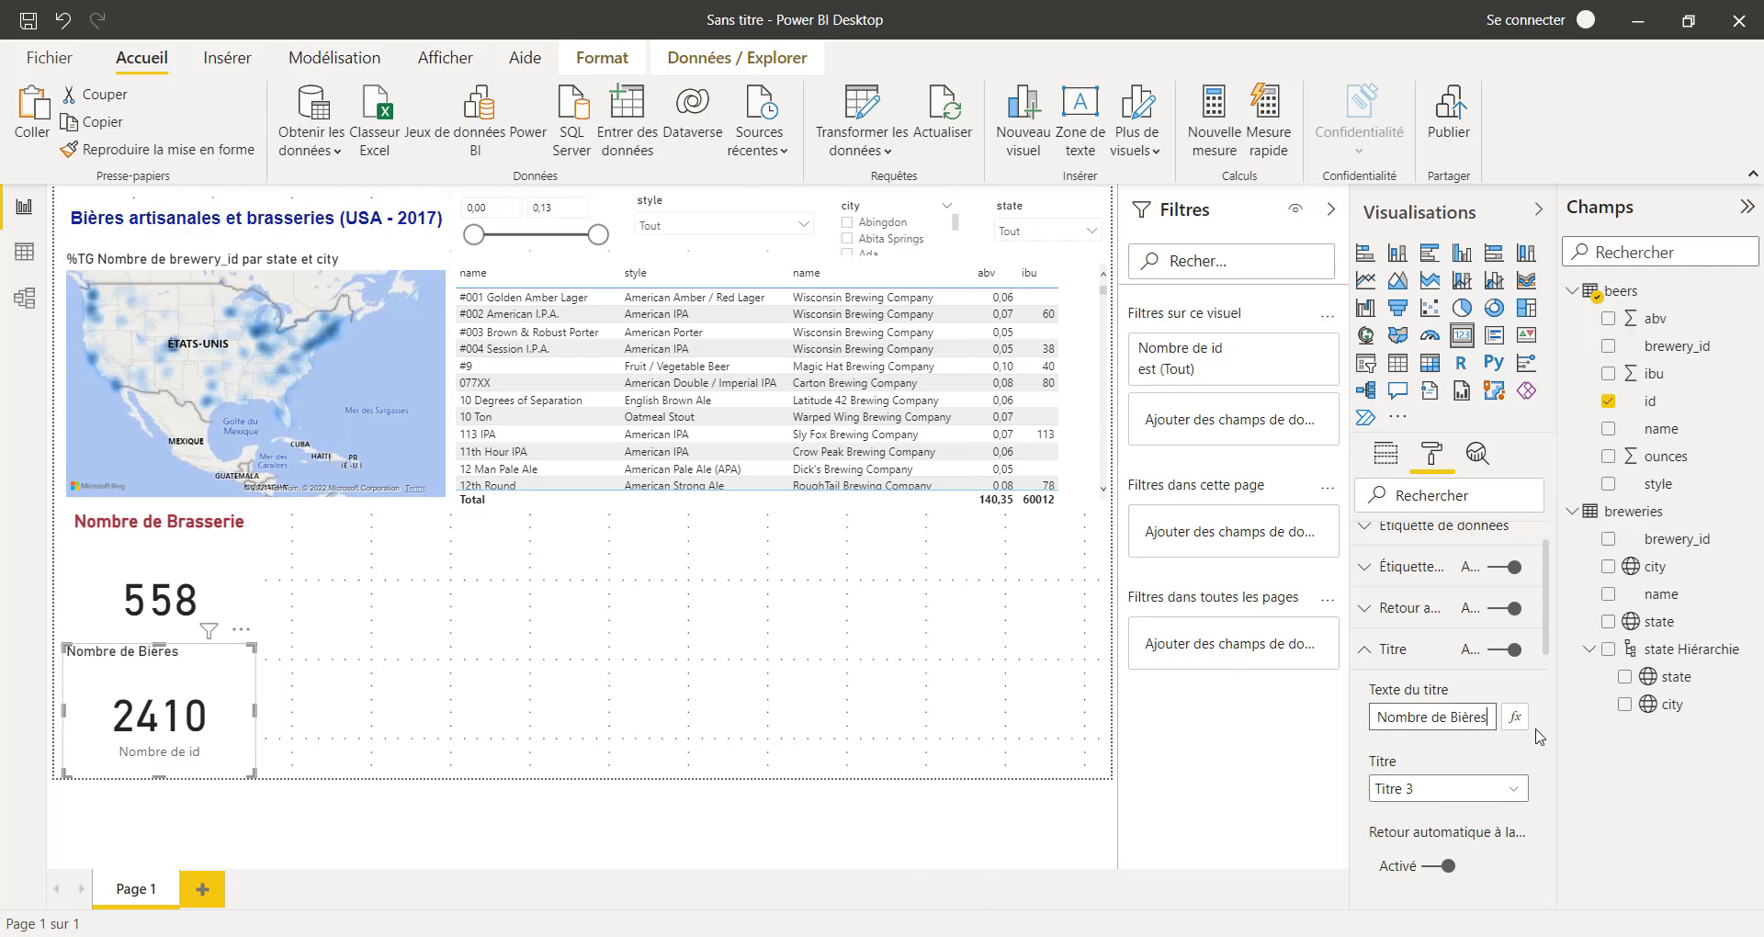
Colour the beer card's title dark blue and centre it
scroll(1484, 774, down, 3)
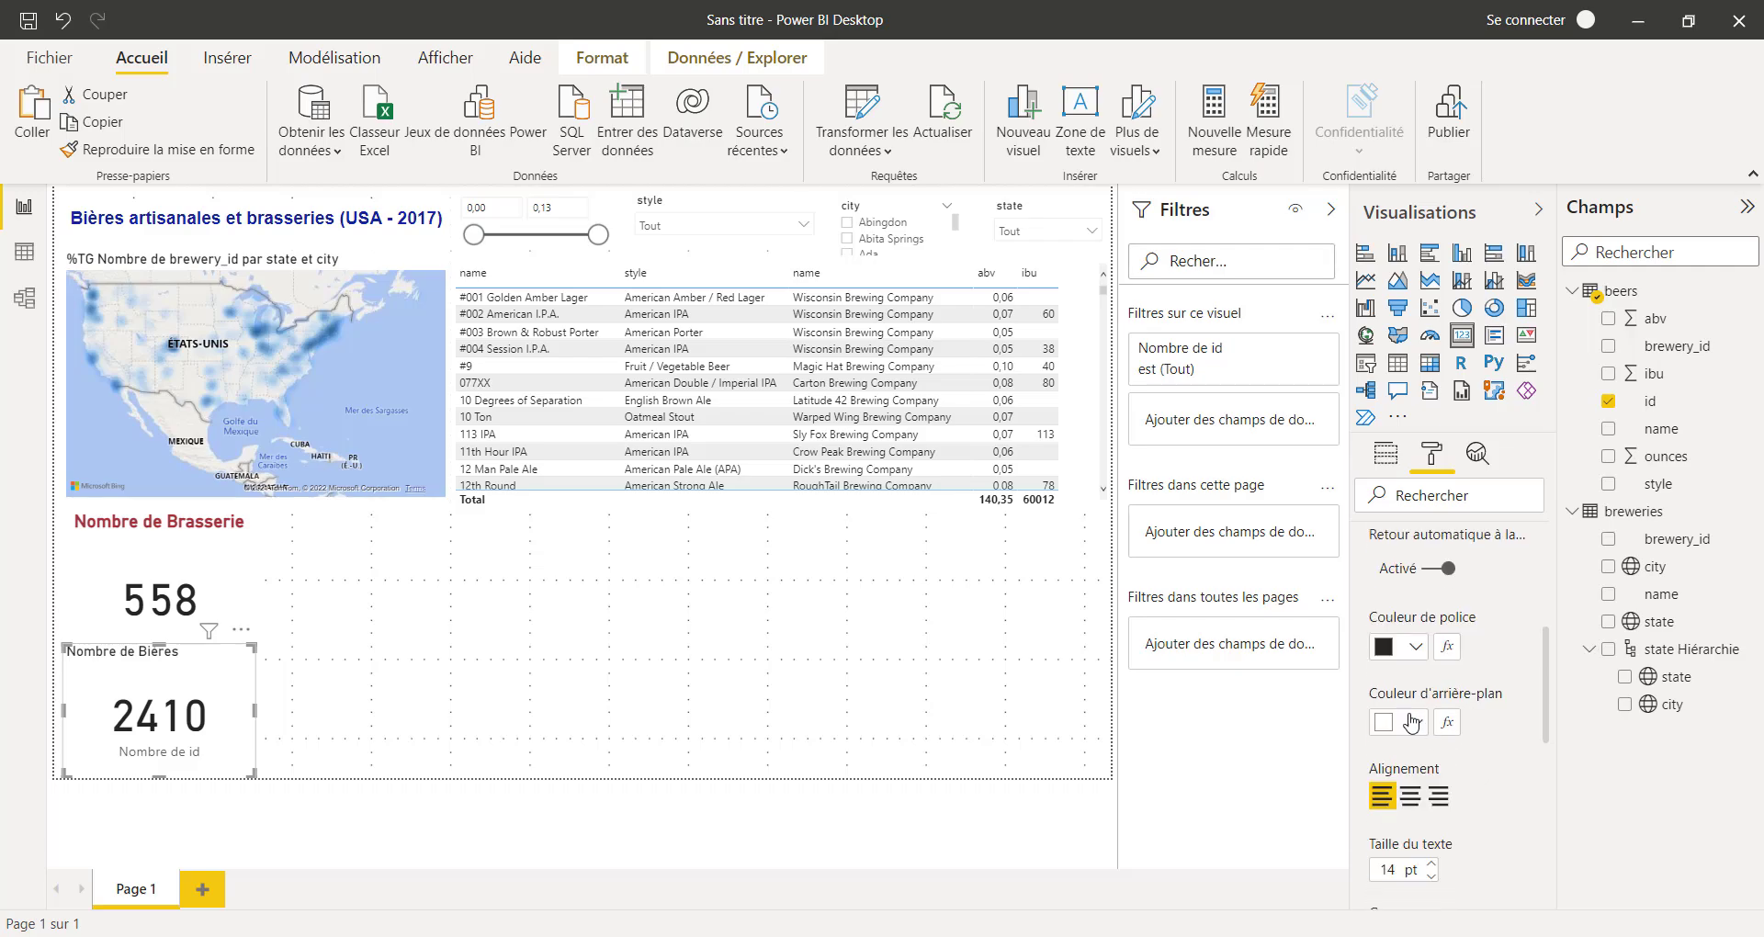
click(1415, 655)
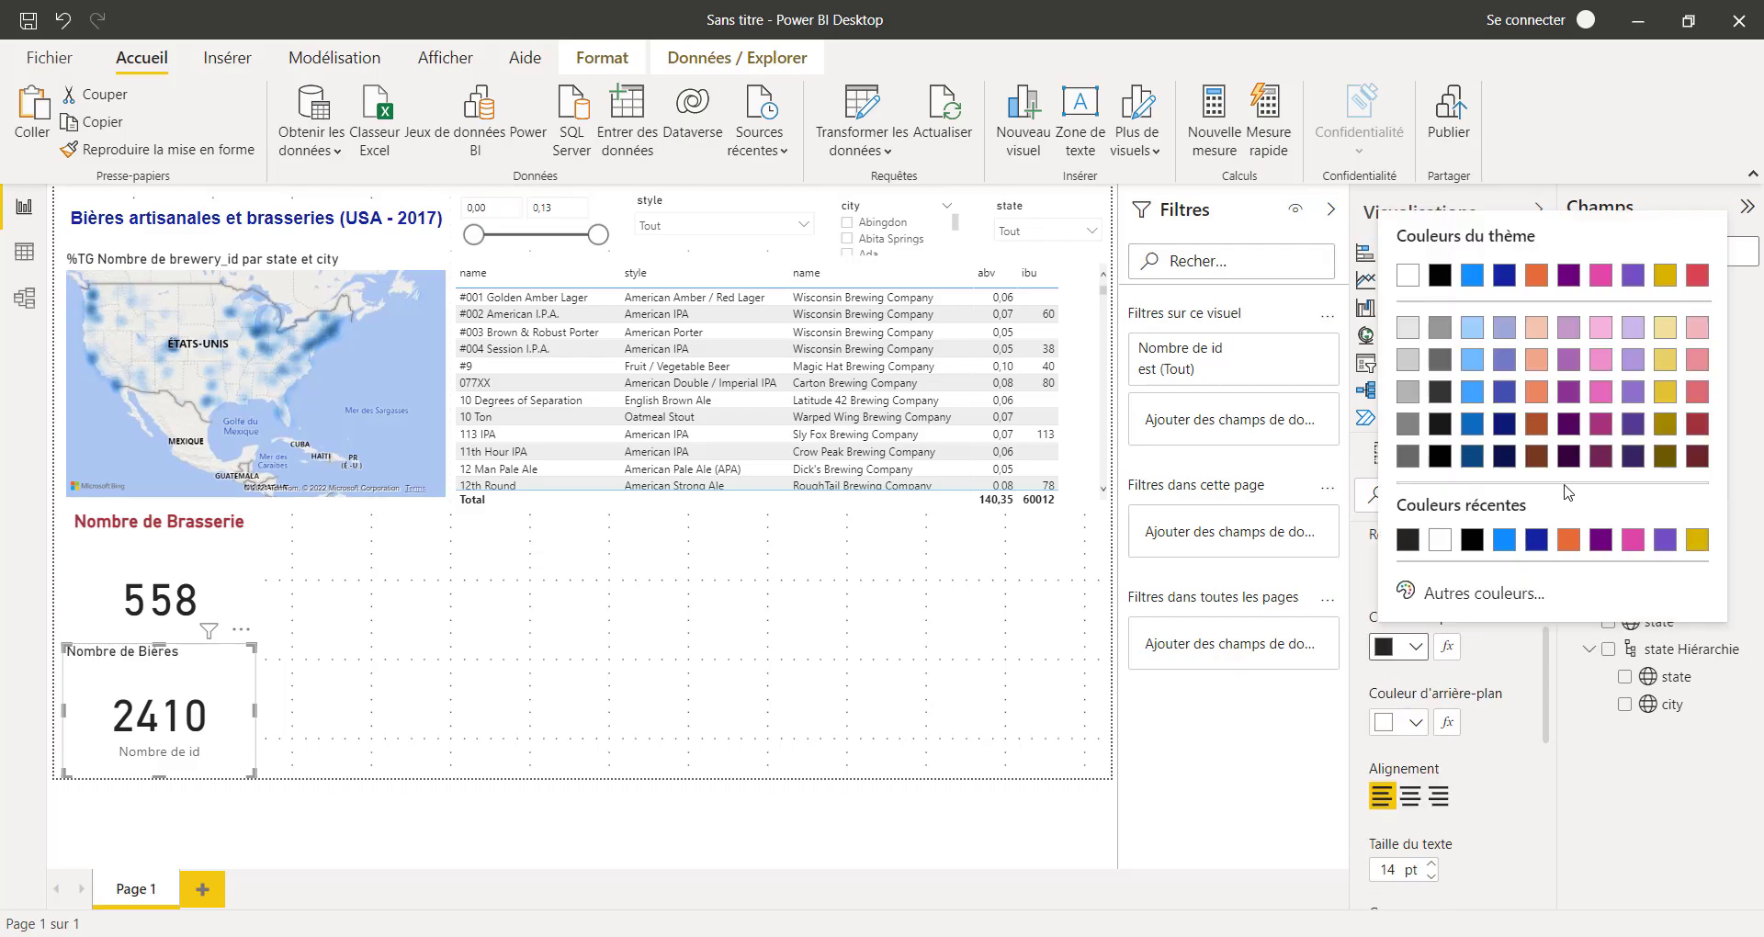
click(1536, 540)
click(1425, 798)
Set the beer card title's text size to 18 pt and make it bold
scroll(1426, 799, down, 2)
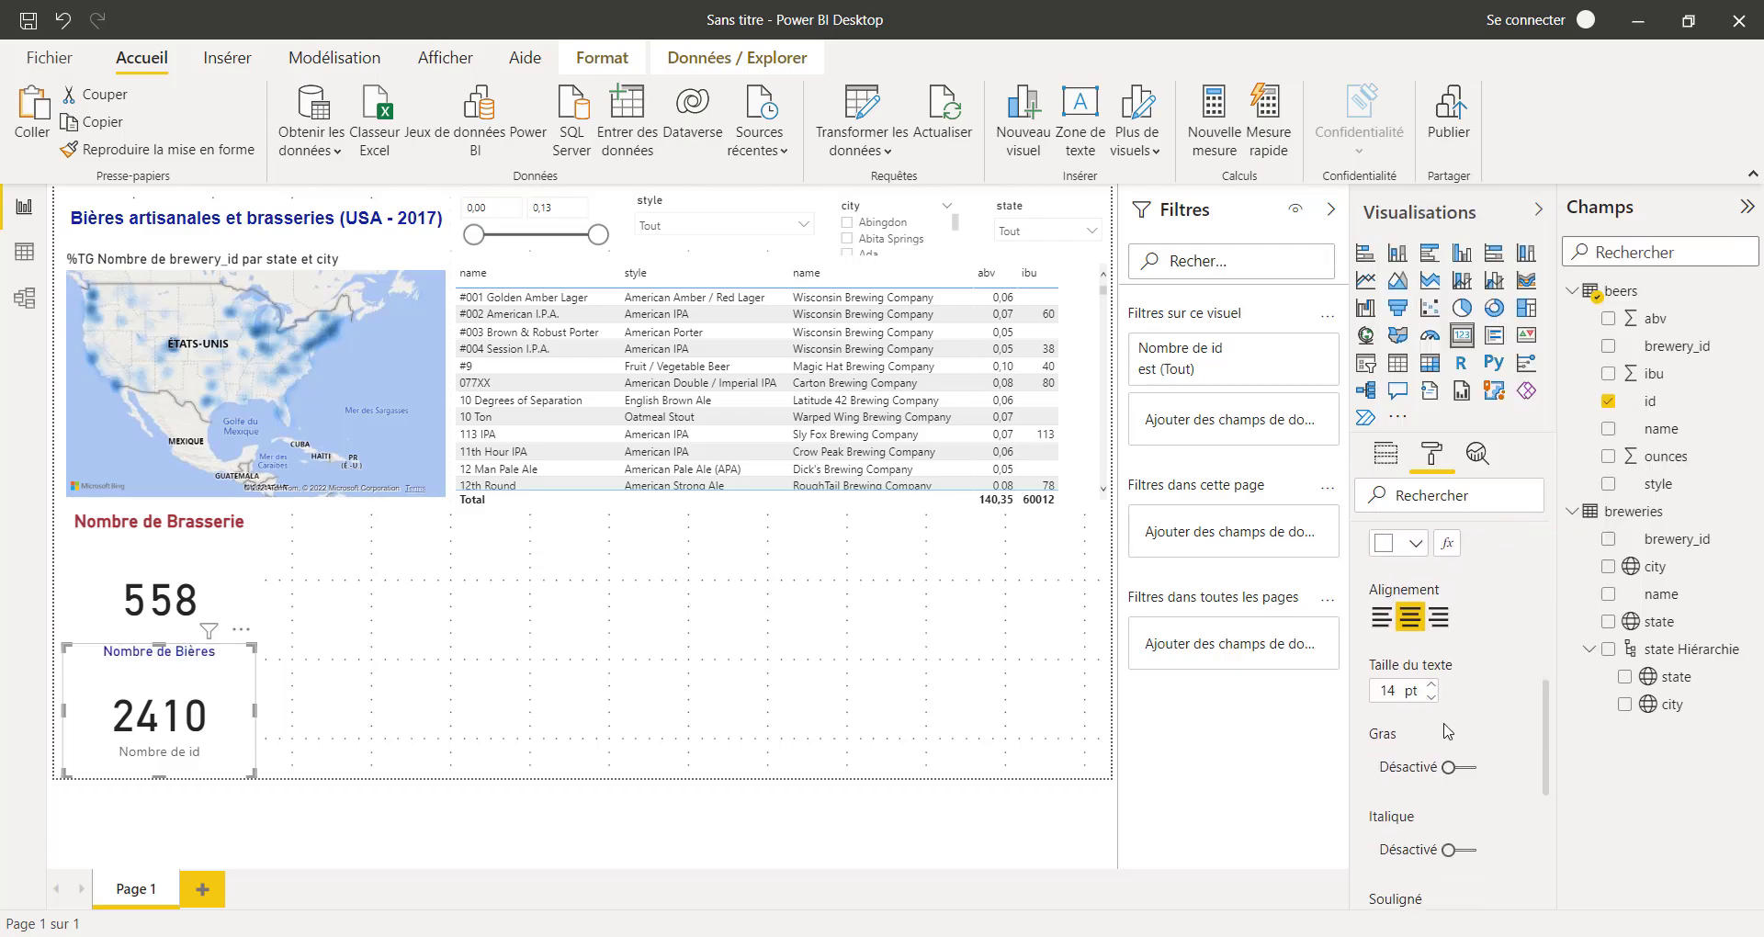
click(1432, 687)
click(1431, 687)
click(1432, 687)
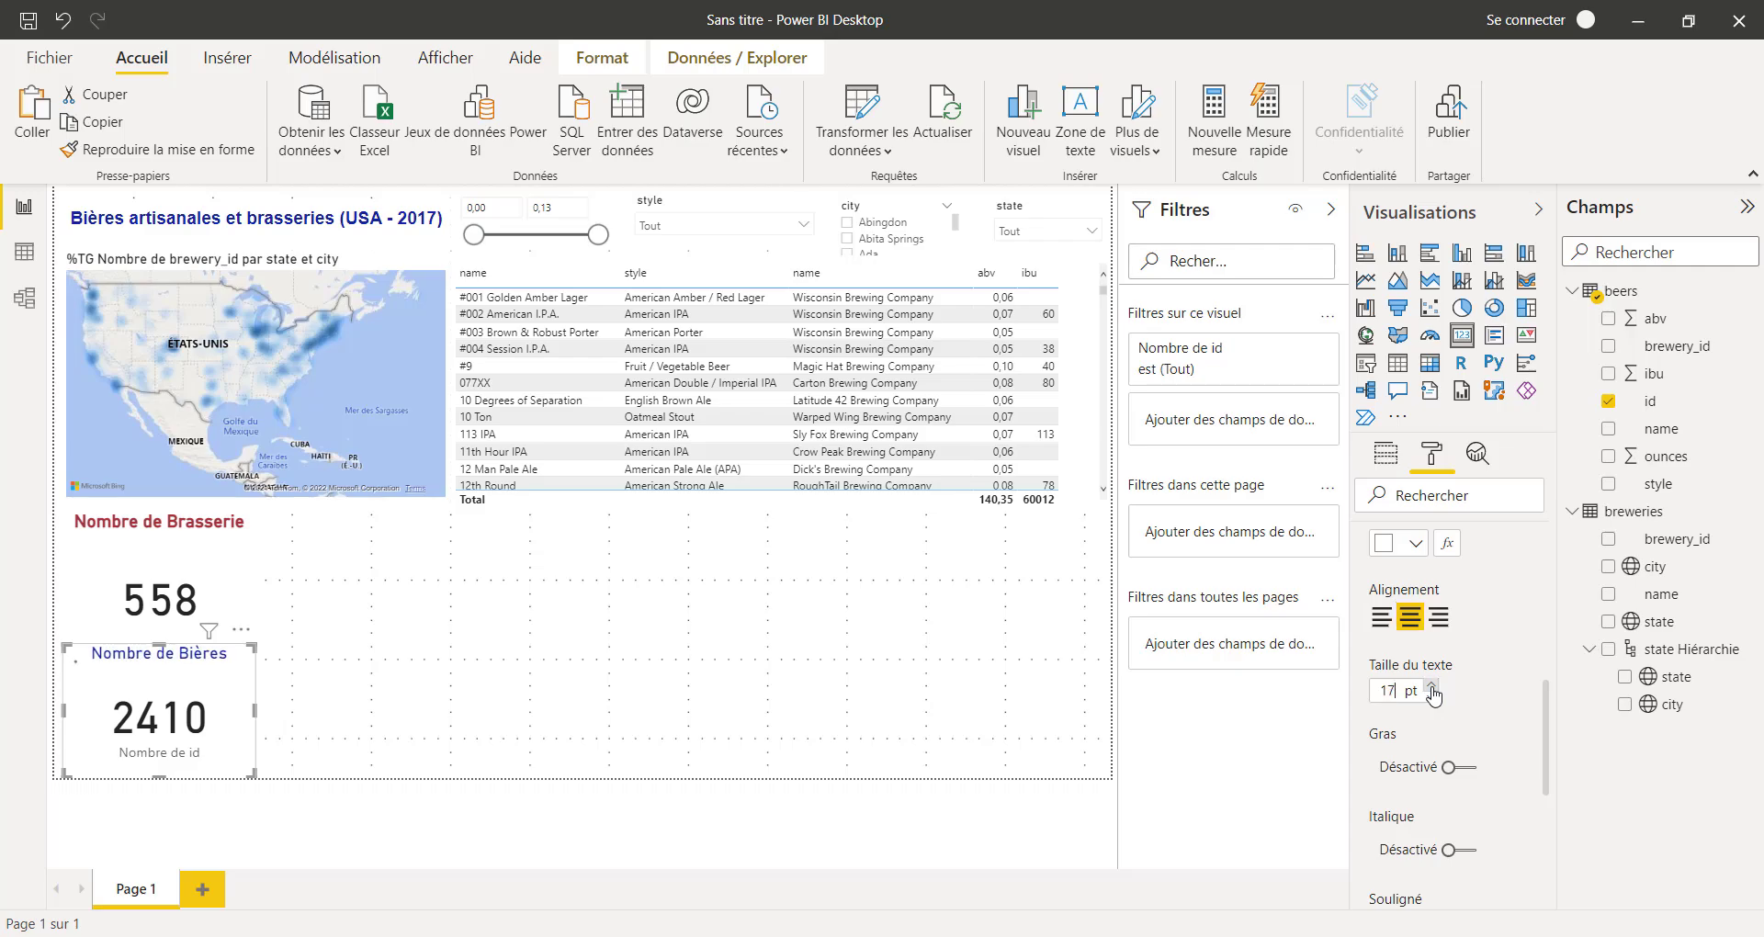
click(1432, 687)
click(1450, 767)
scroll(1504, 850, down, 4)
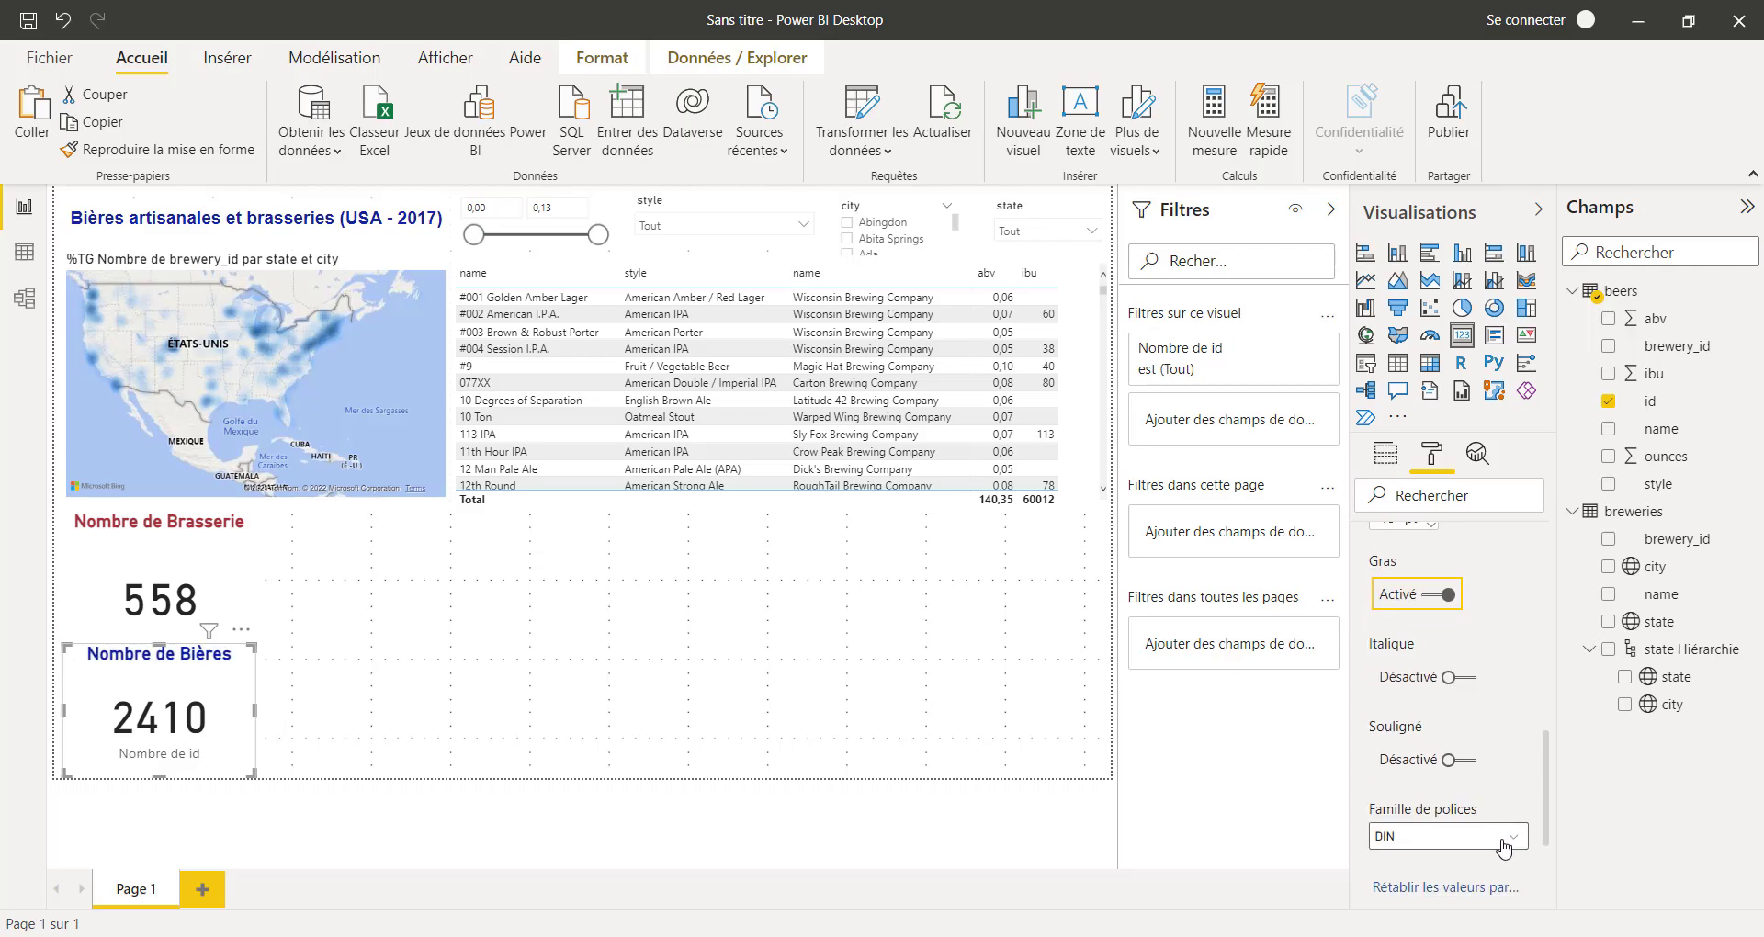
Turn off the category label on the beer count card
scroll(1475, 781, up, 6)
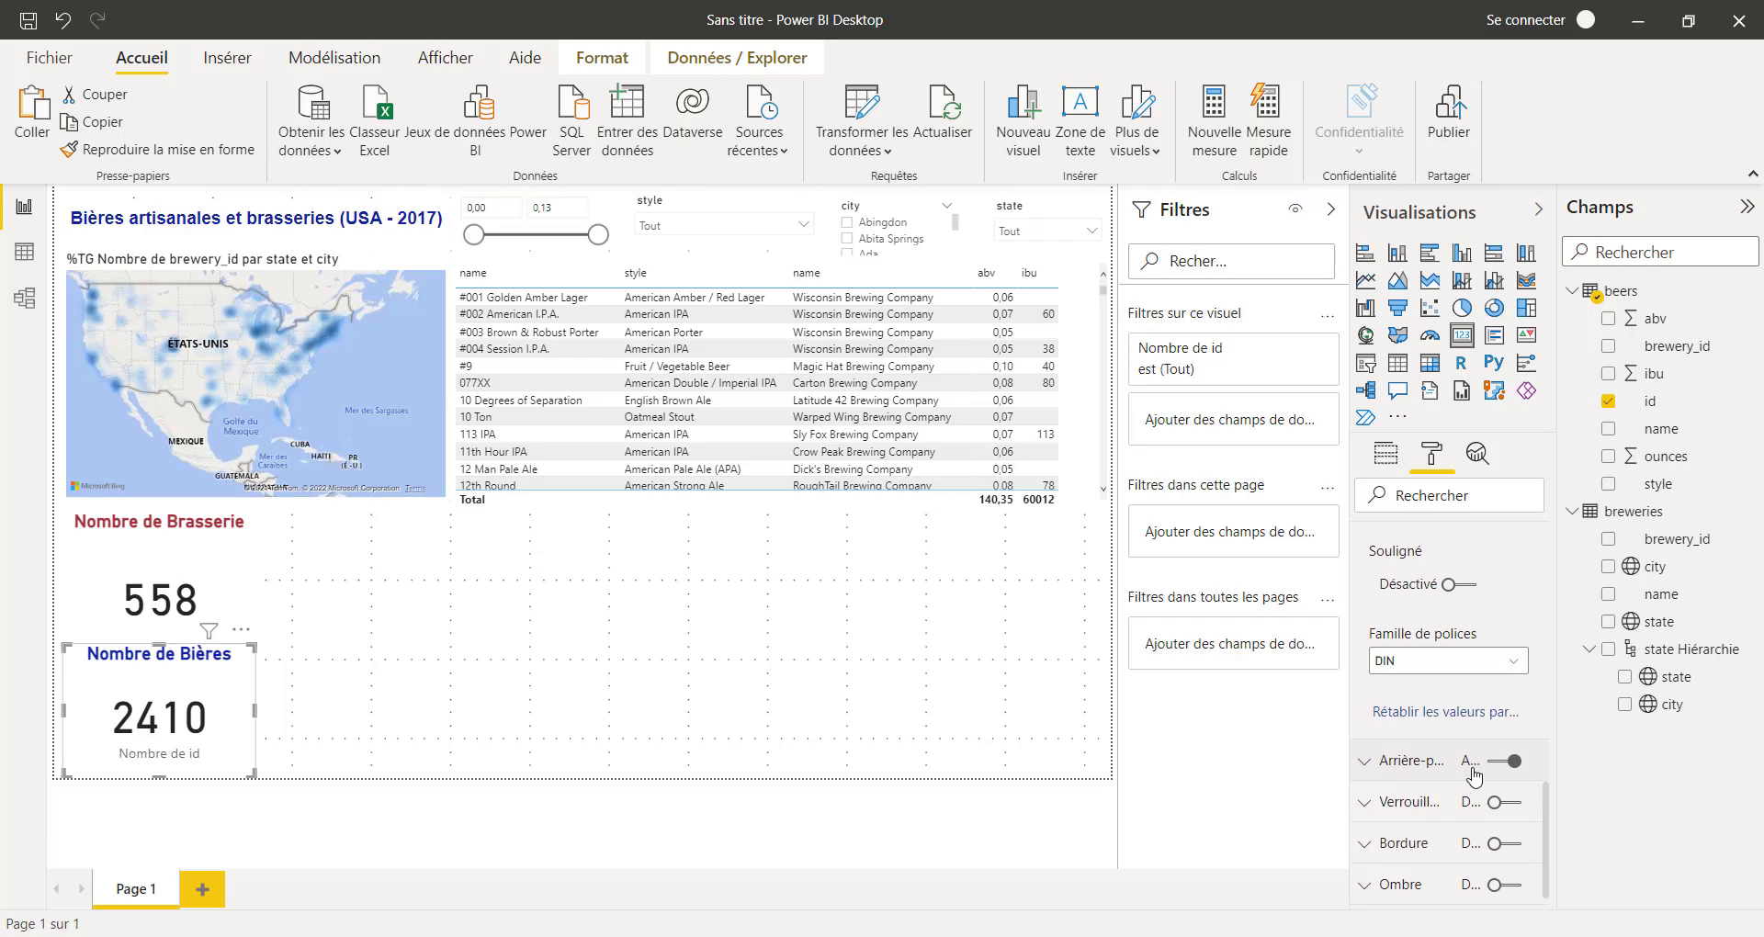
scroll(1470, 806, up, 3)
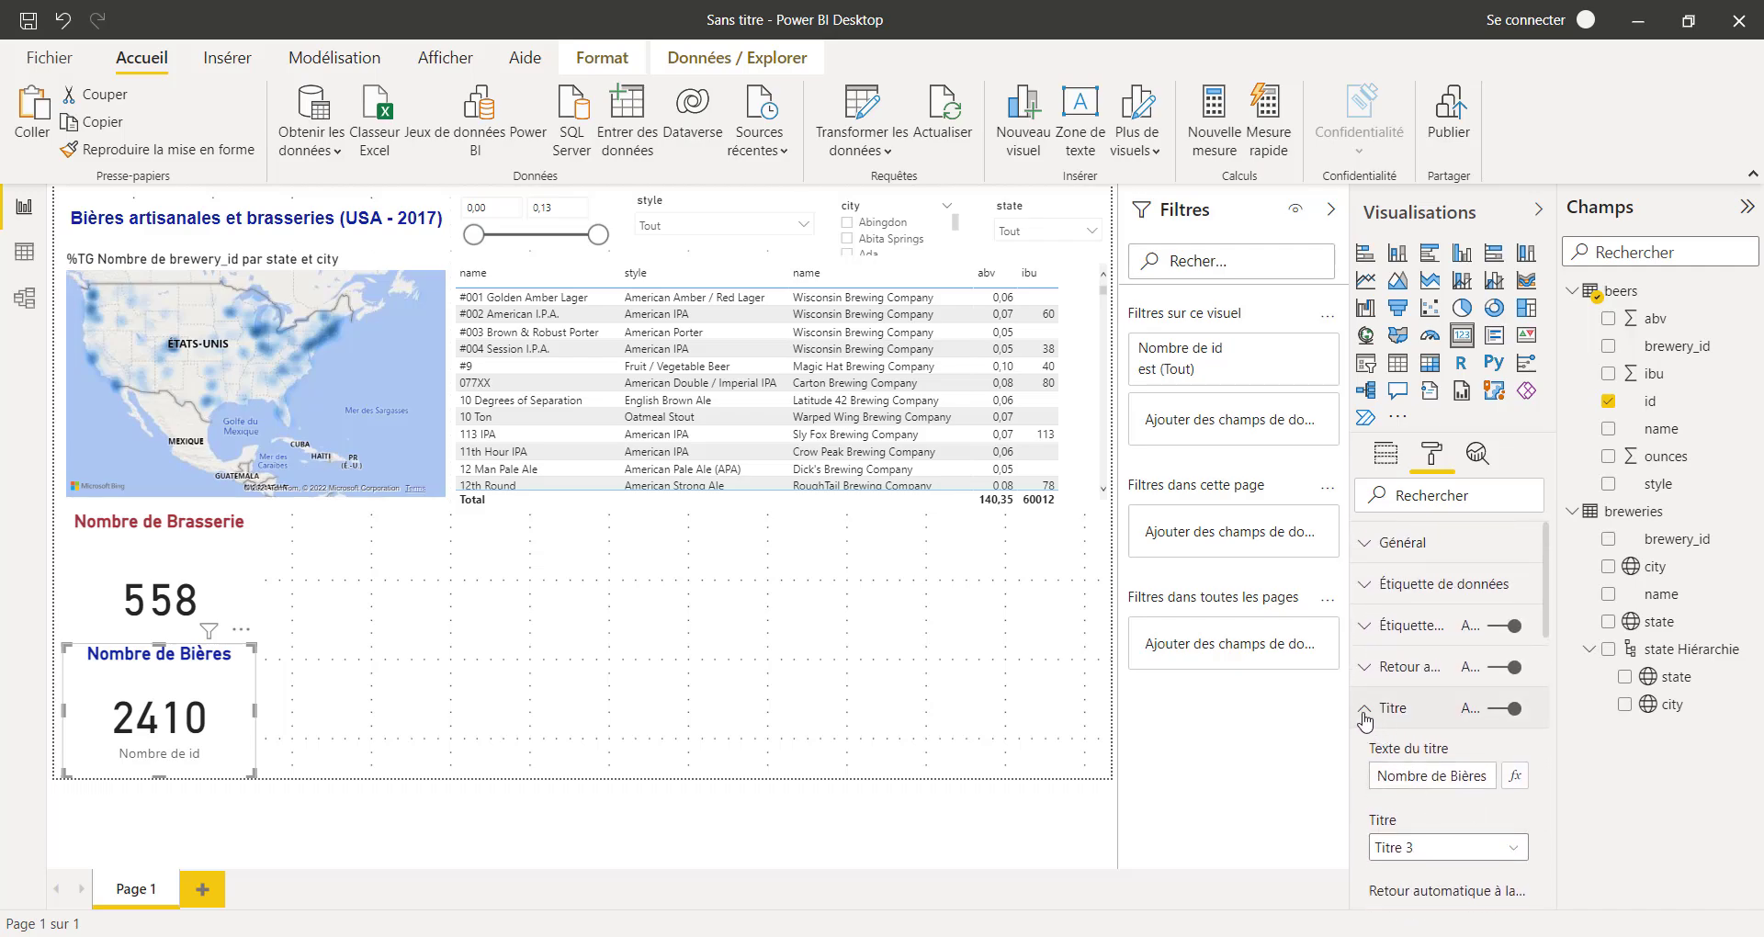
click(1368, 727)
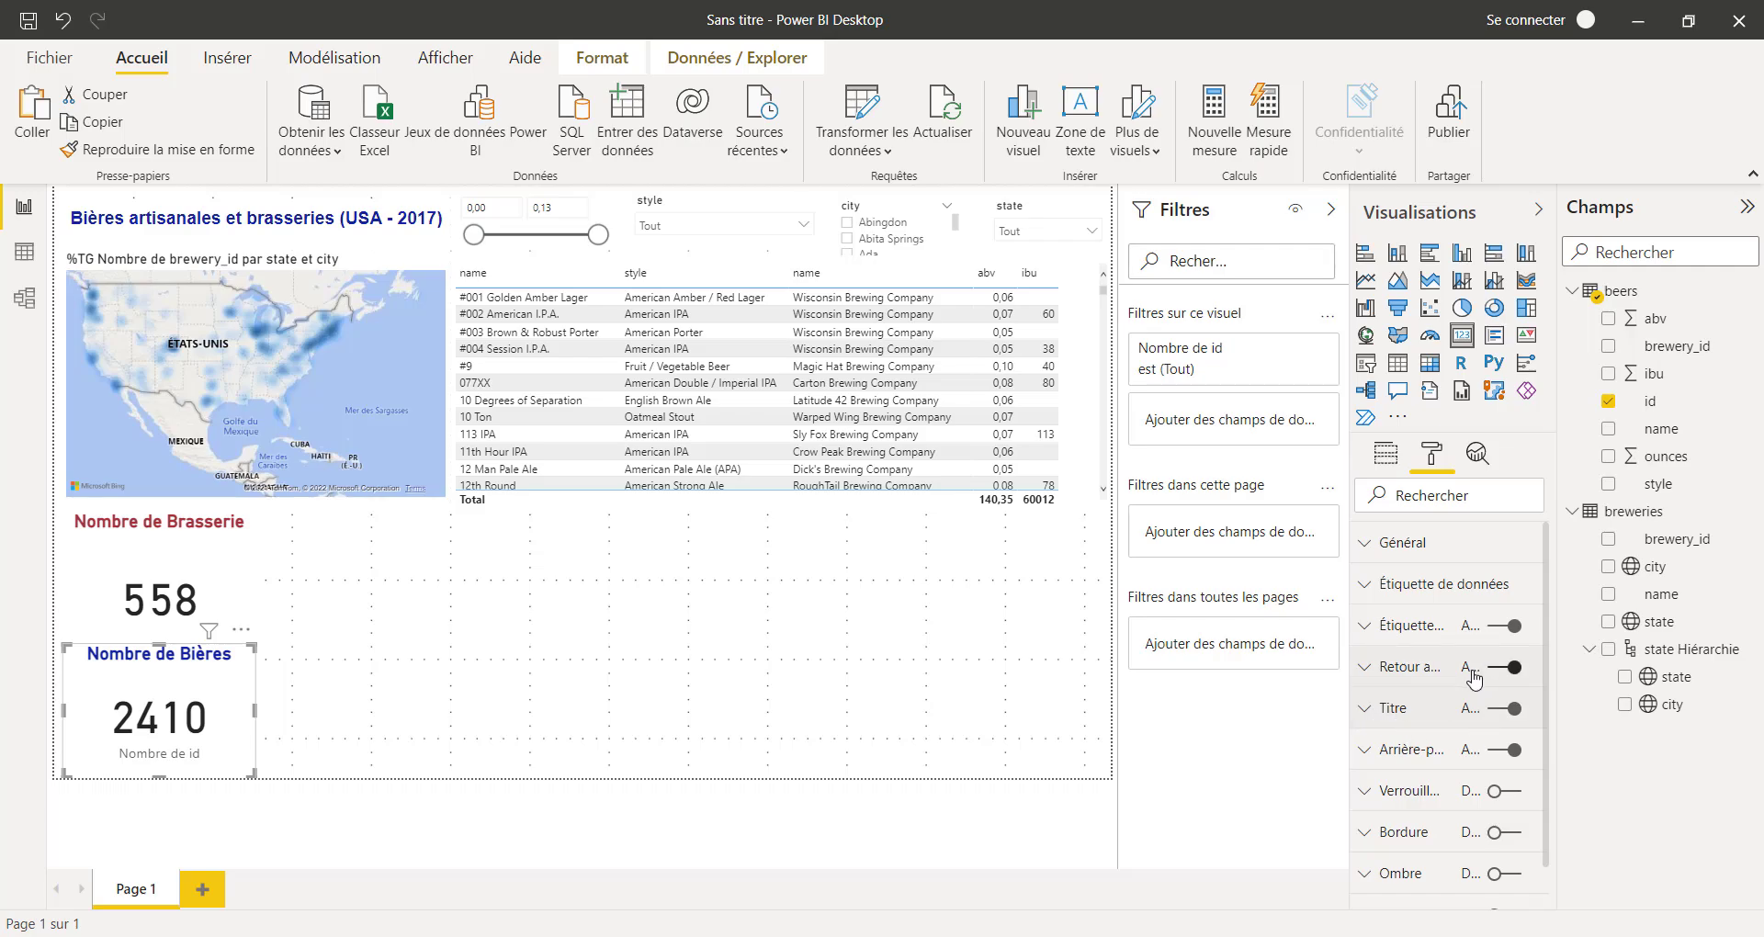
click(1503, 627)
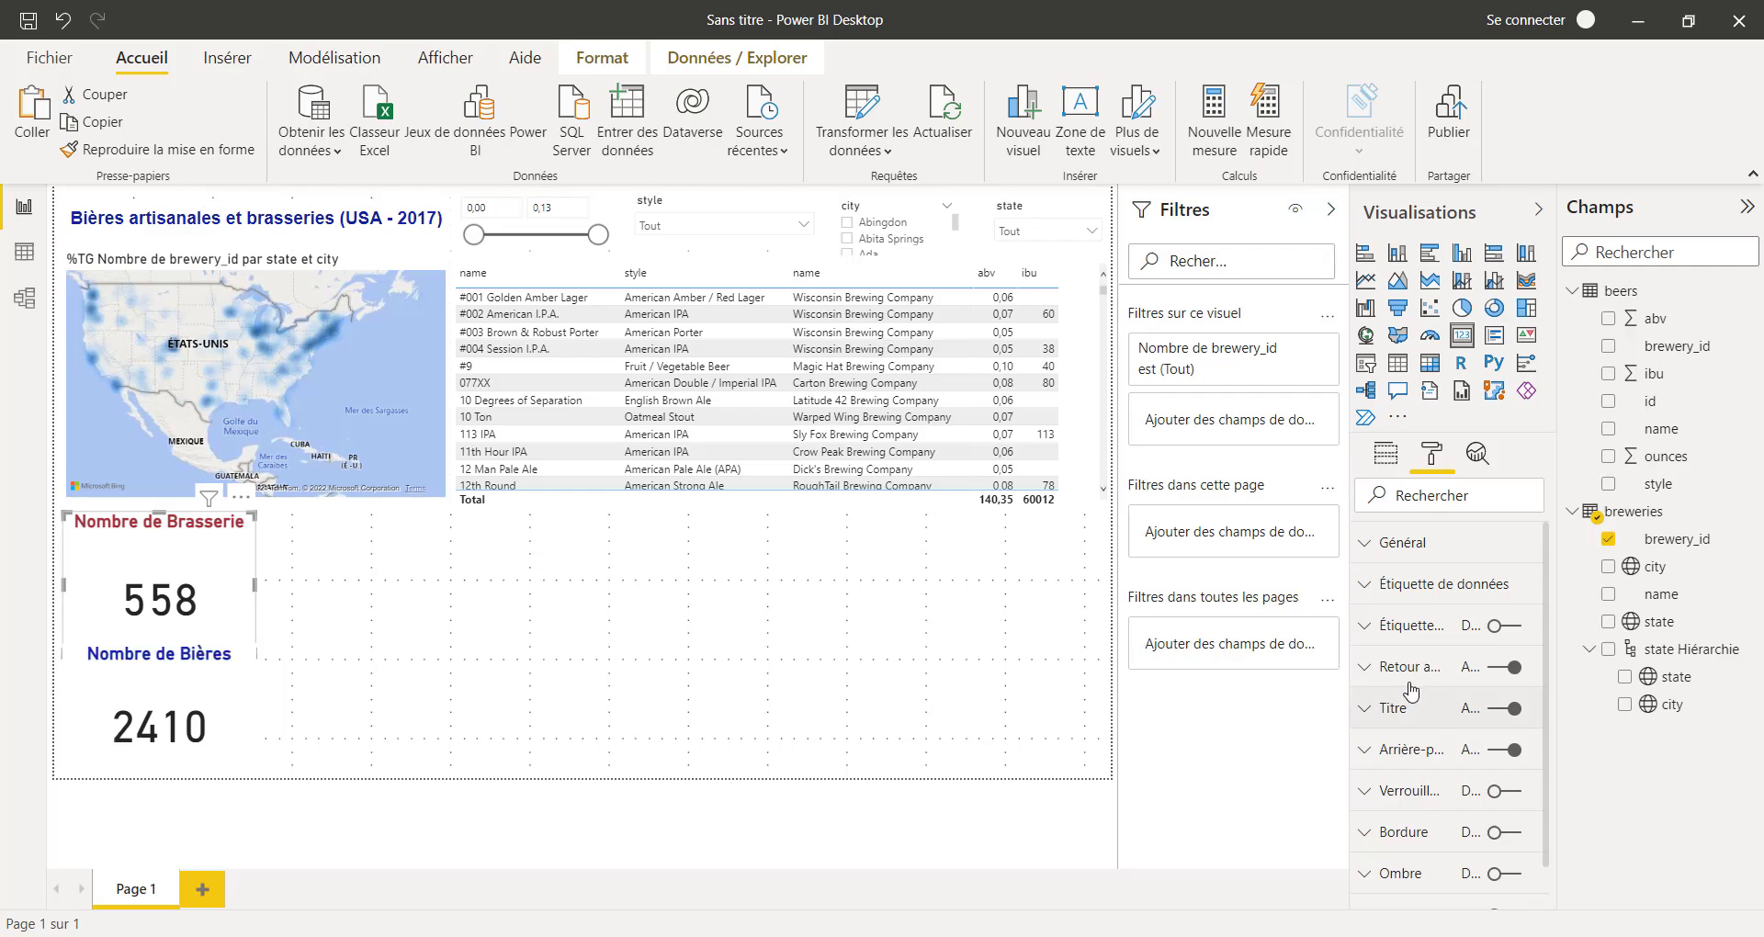
Correct the brewery count card's title to the plural "Nombre de Brasseries"
click(1362, 719)
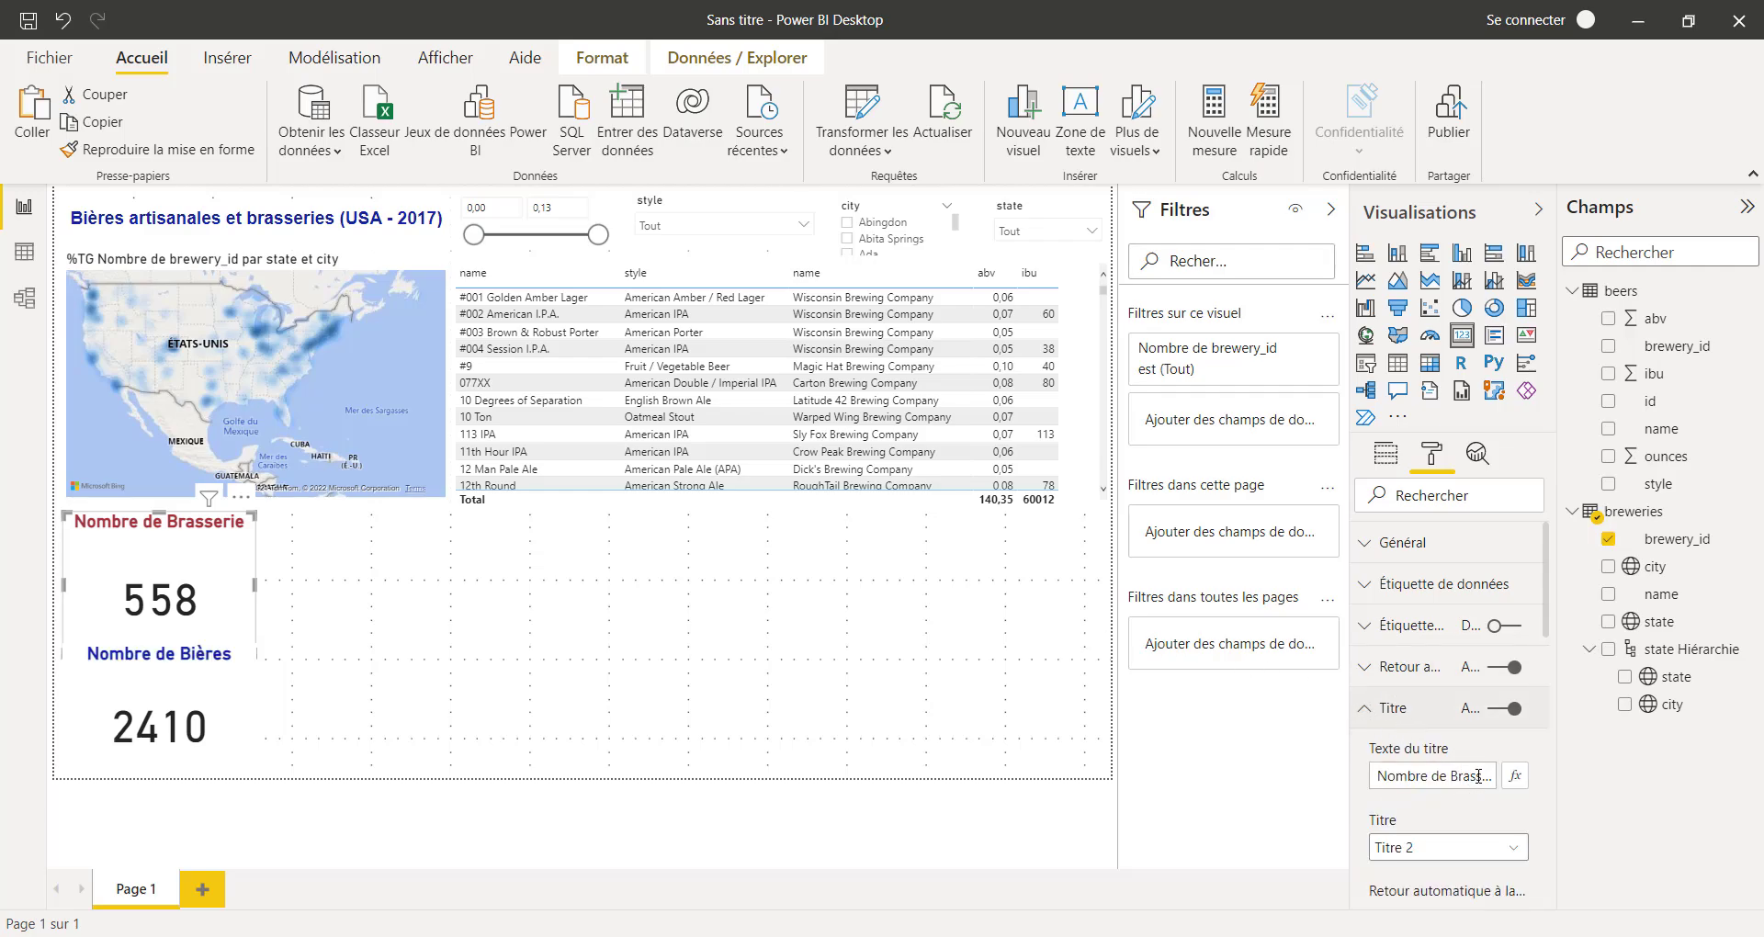
click(1478, 776)
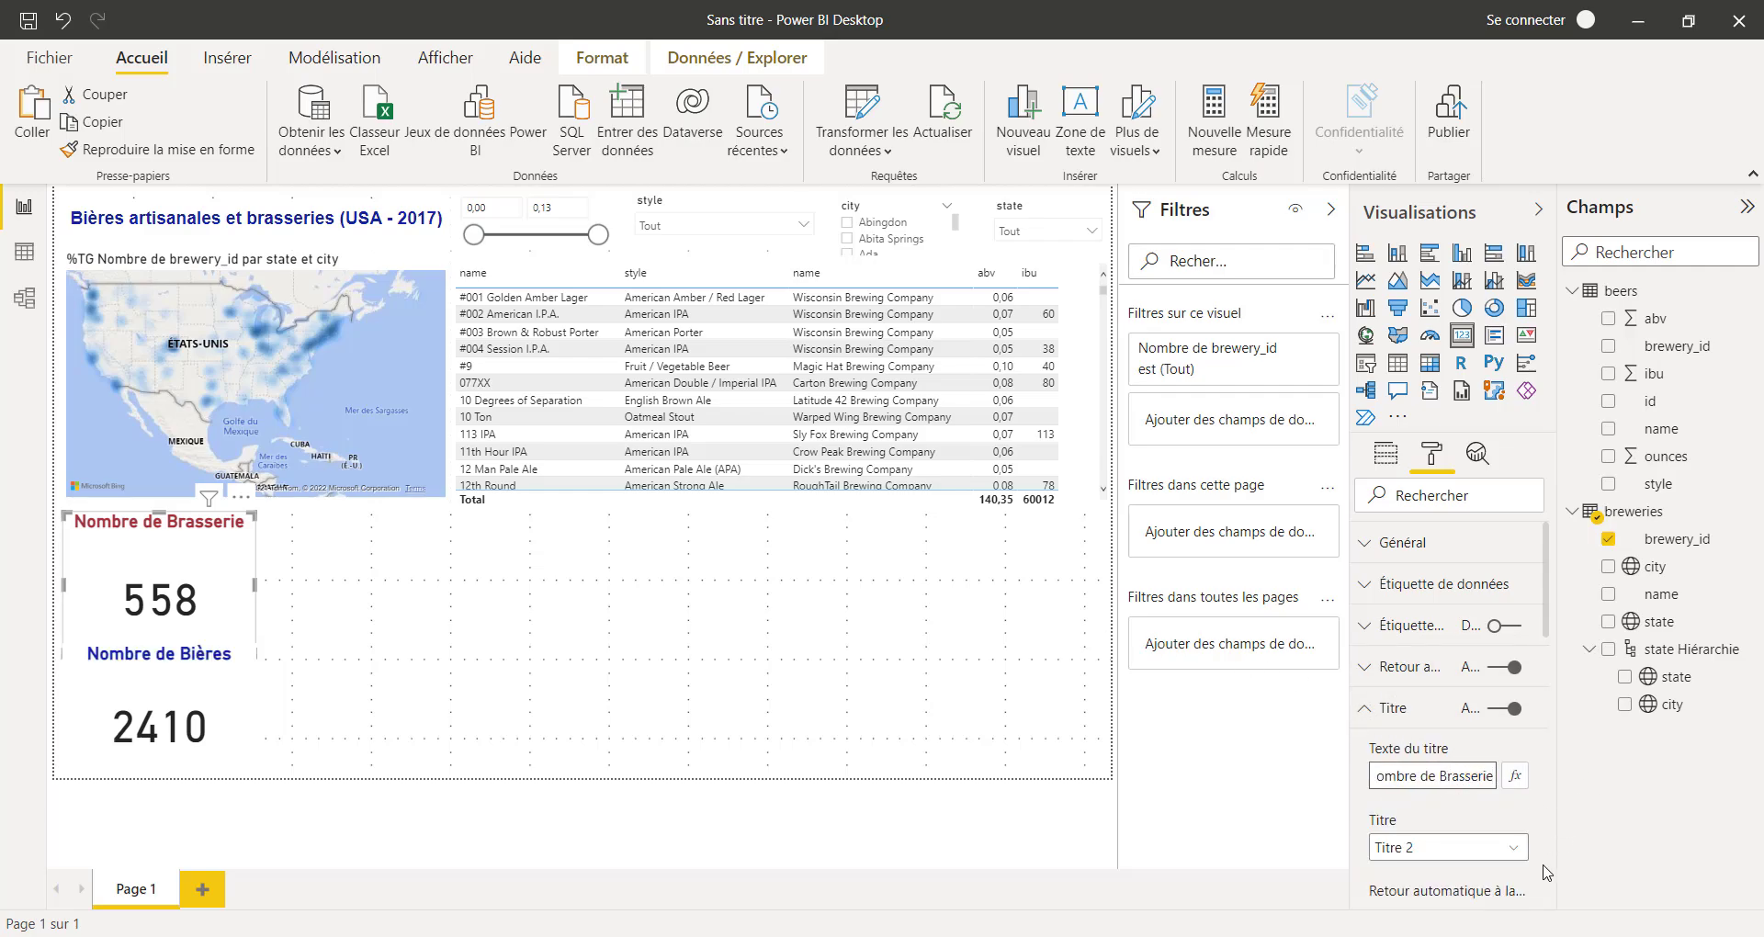
text(s)
click(798, 680)
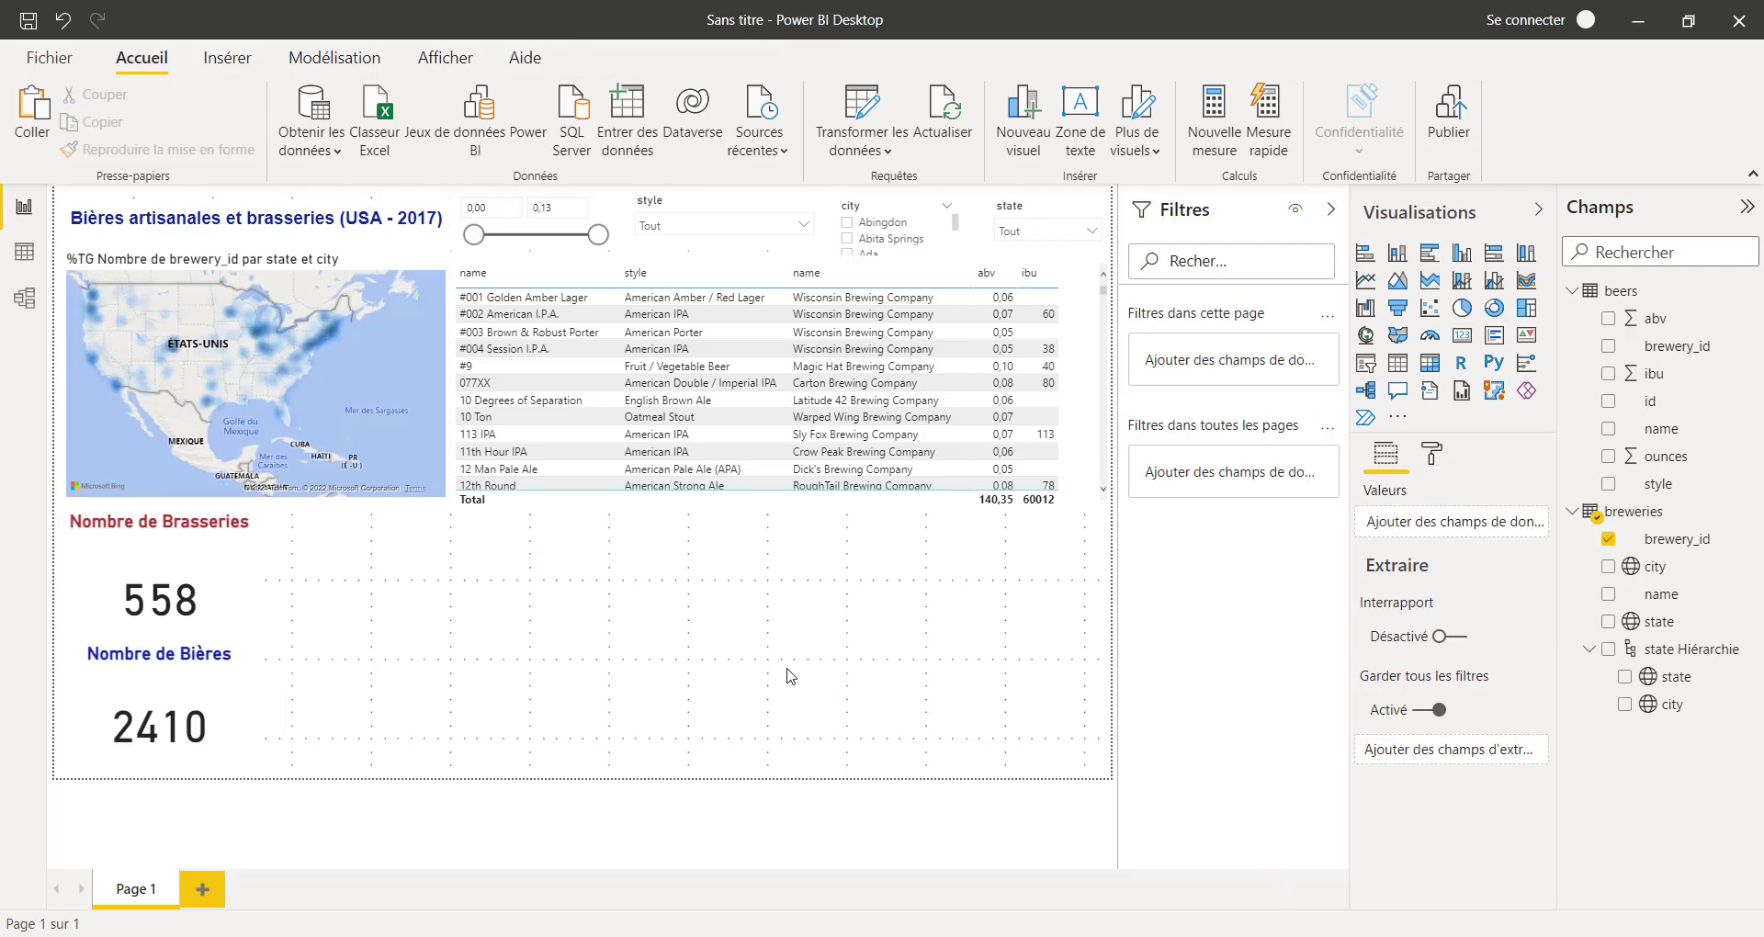
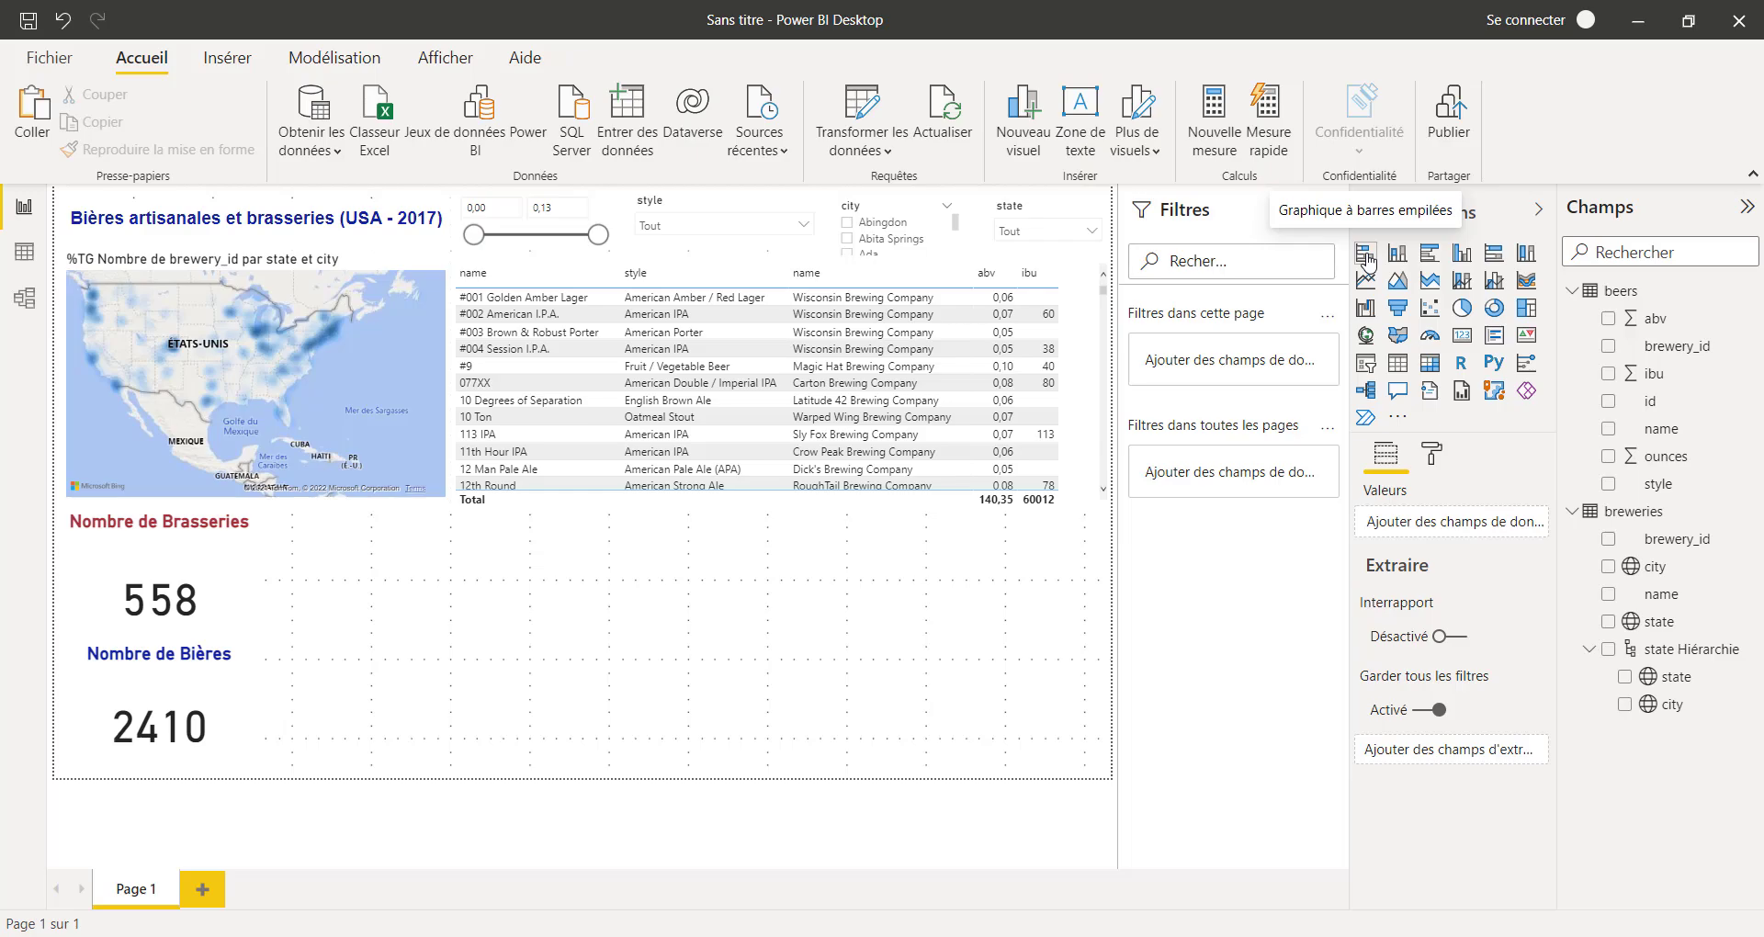
Add a stacked bar chart and enlarge it to fill the space beside the count cards, down to the page's lower edge
click(1367, 259)
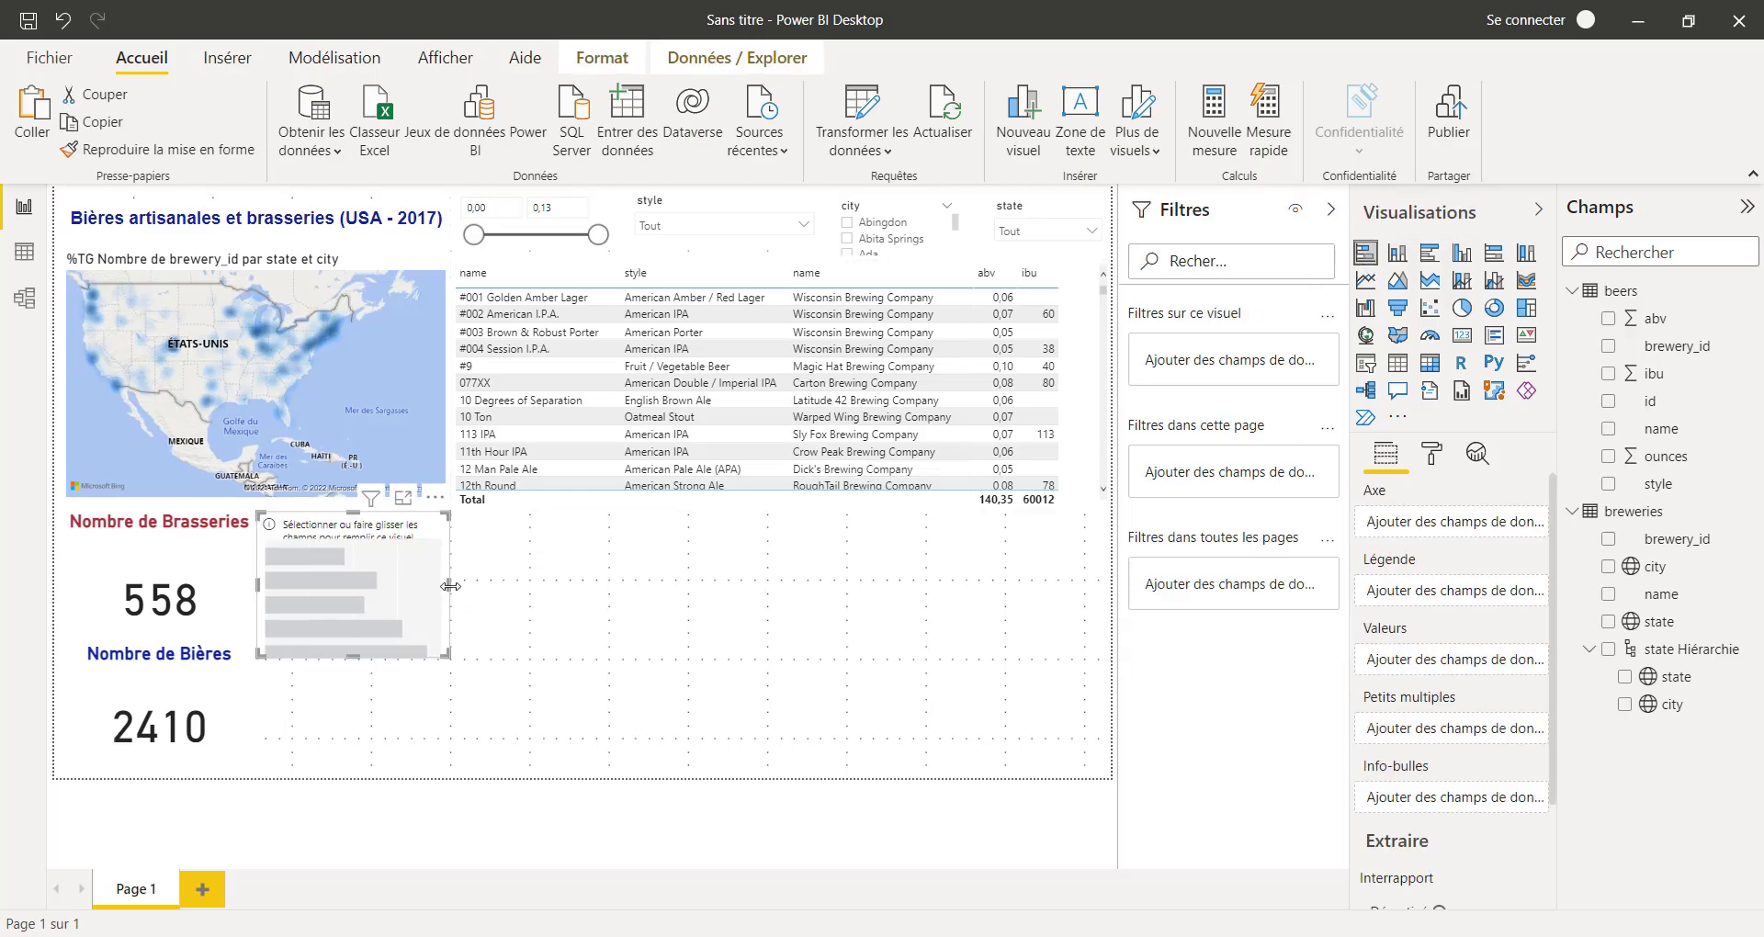
drag(450, 586, 689, 588)
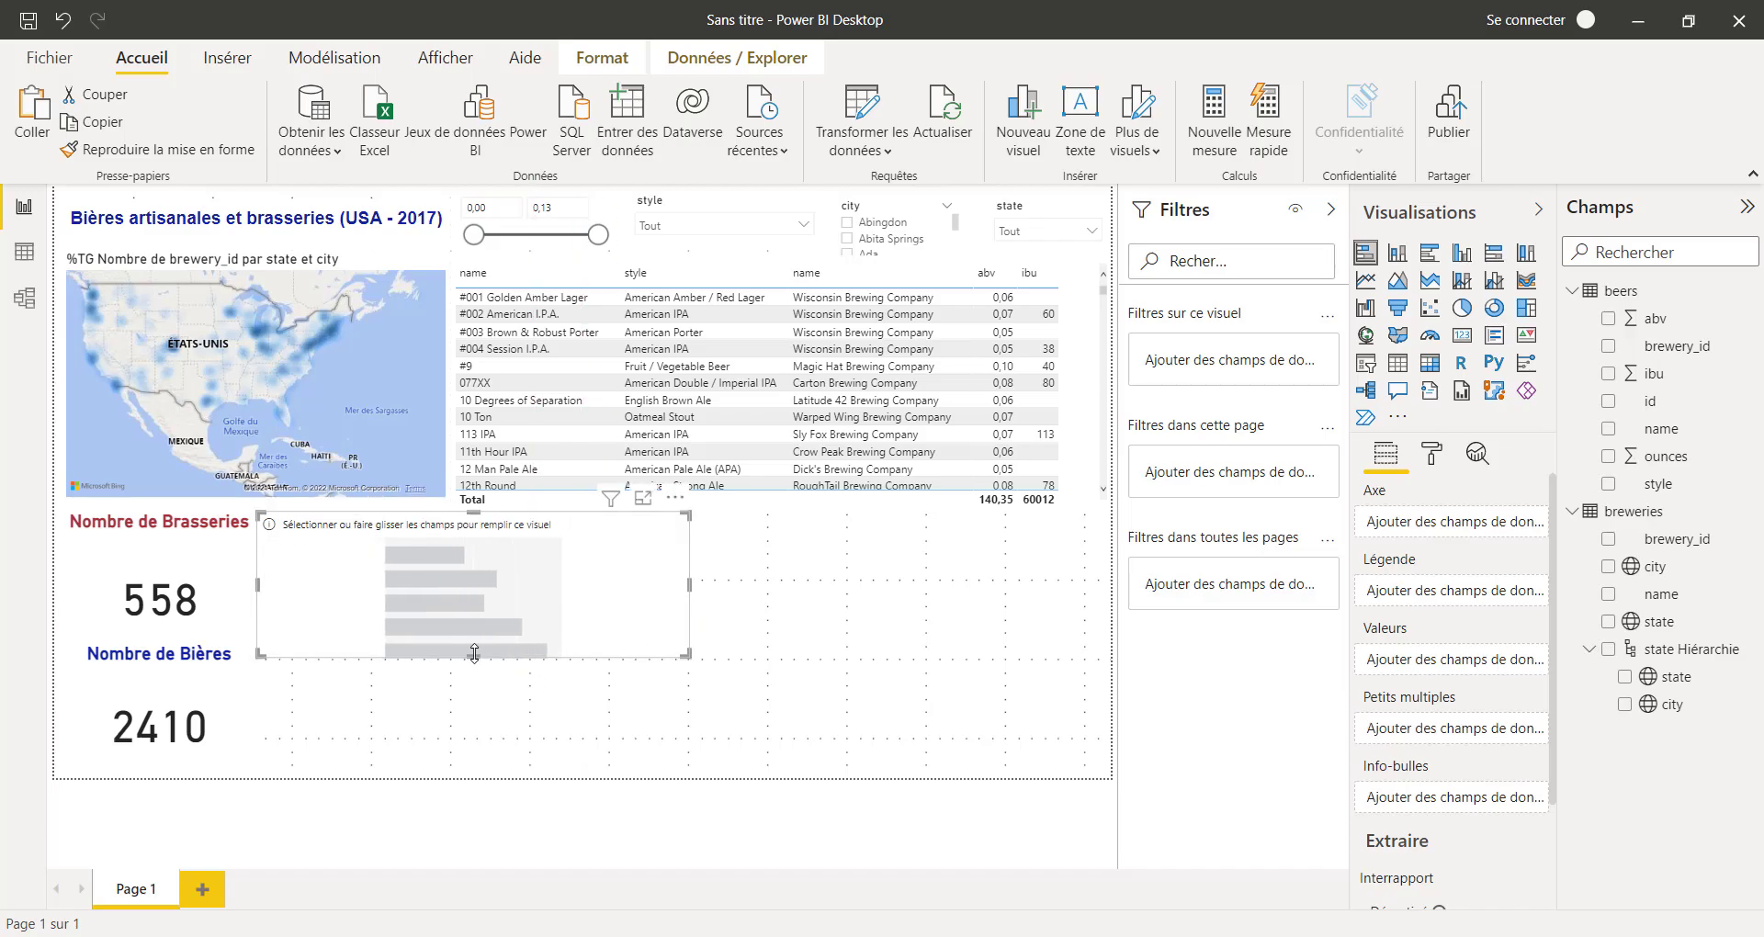
drag(476, 658, 462, 781)
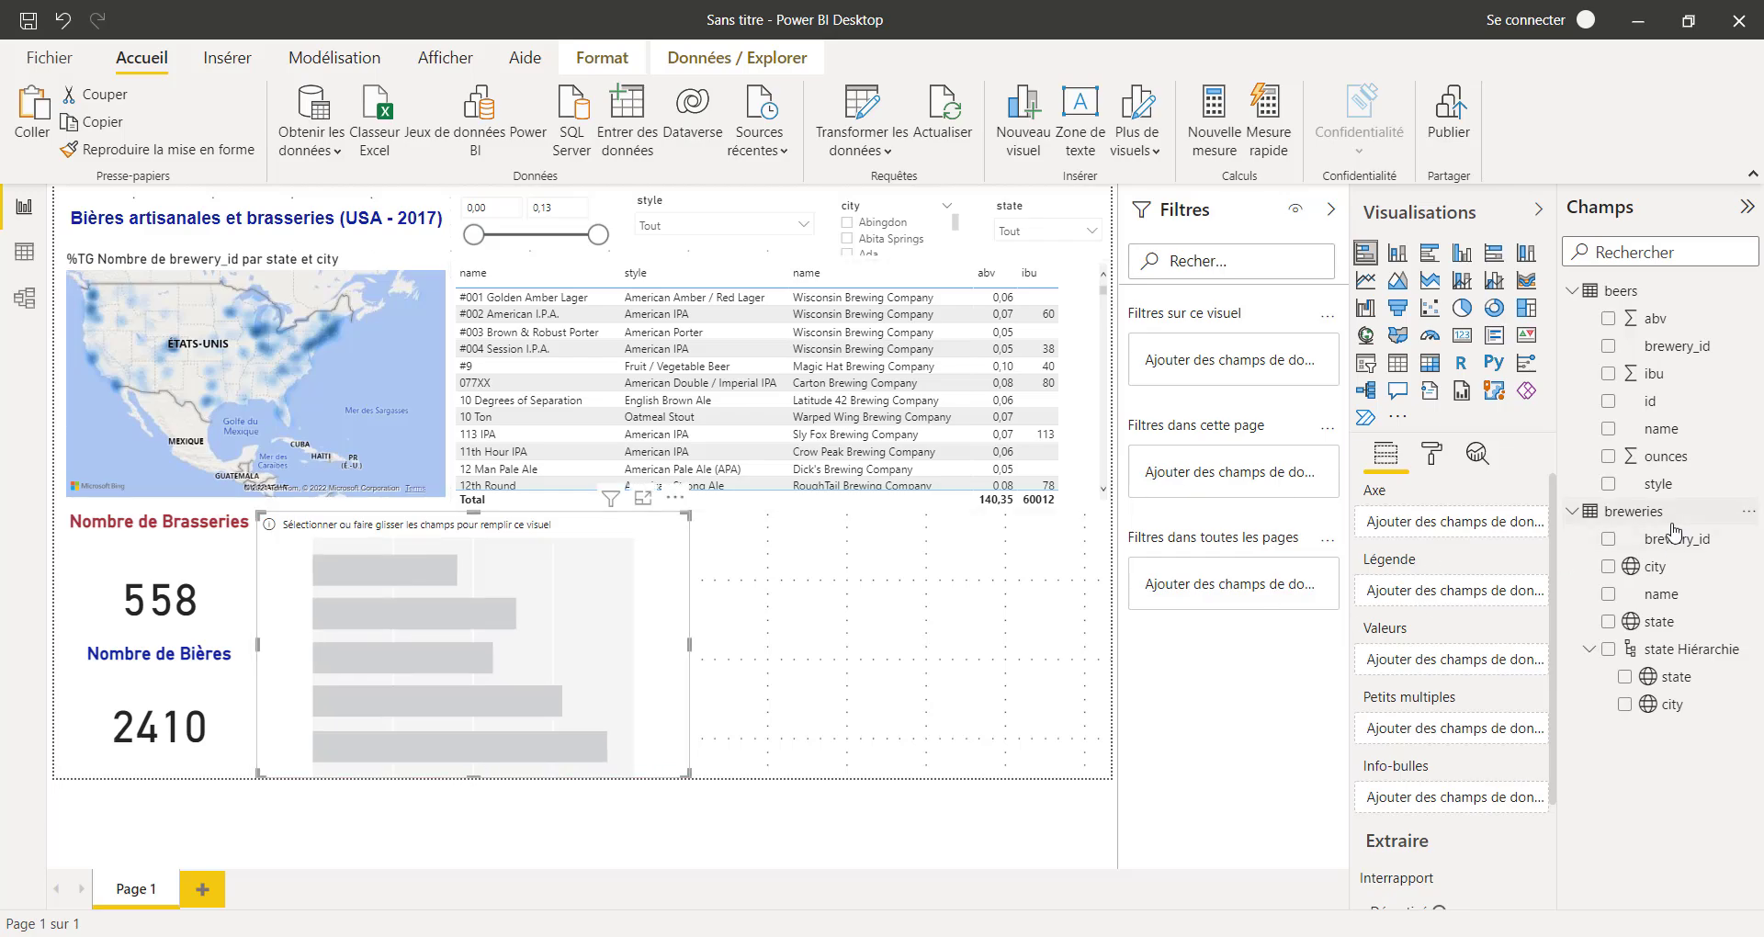
Set the bar chart's axis to the breweries name field and its values to the count of beers id
mouse_move(1674, 531)
drag(1660, 607, 1433, 531)
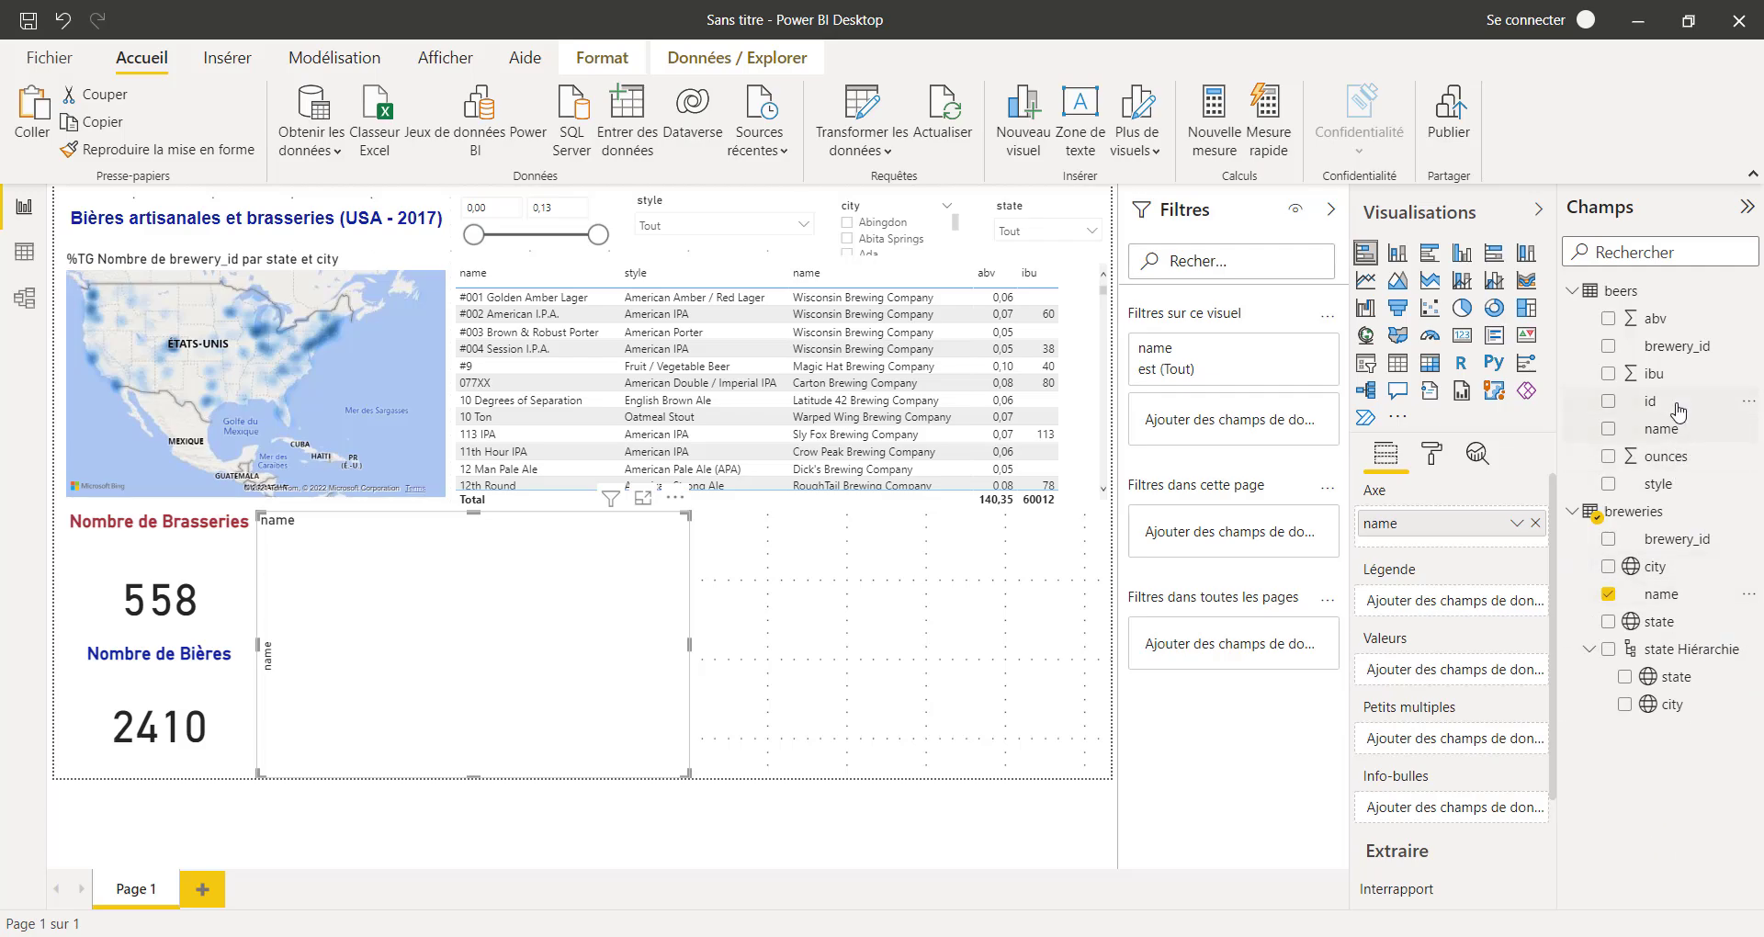
drag(1679, 411, 1469, 678)
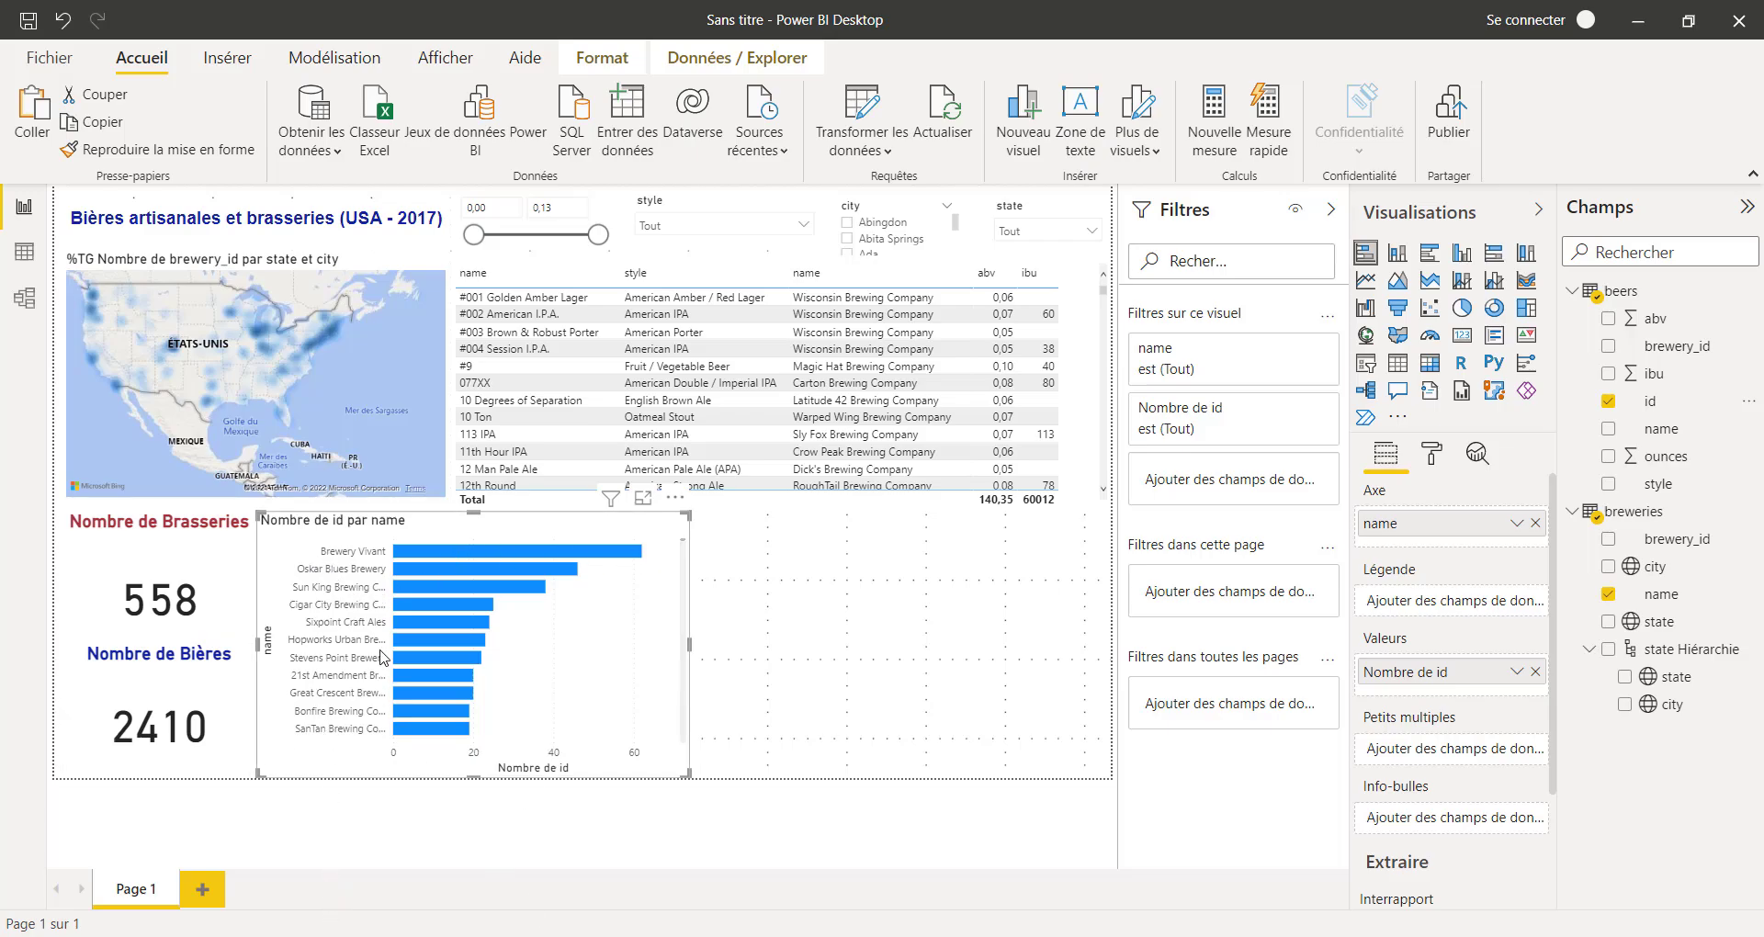
Change the bar chart's title to "Nombre de Bières produits par Brasserie"
click(1431, 453)
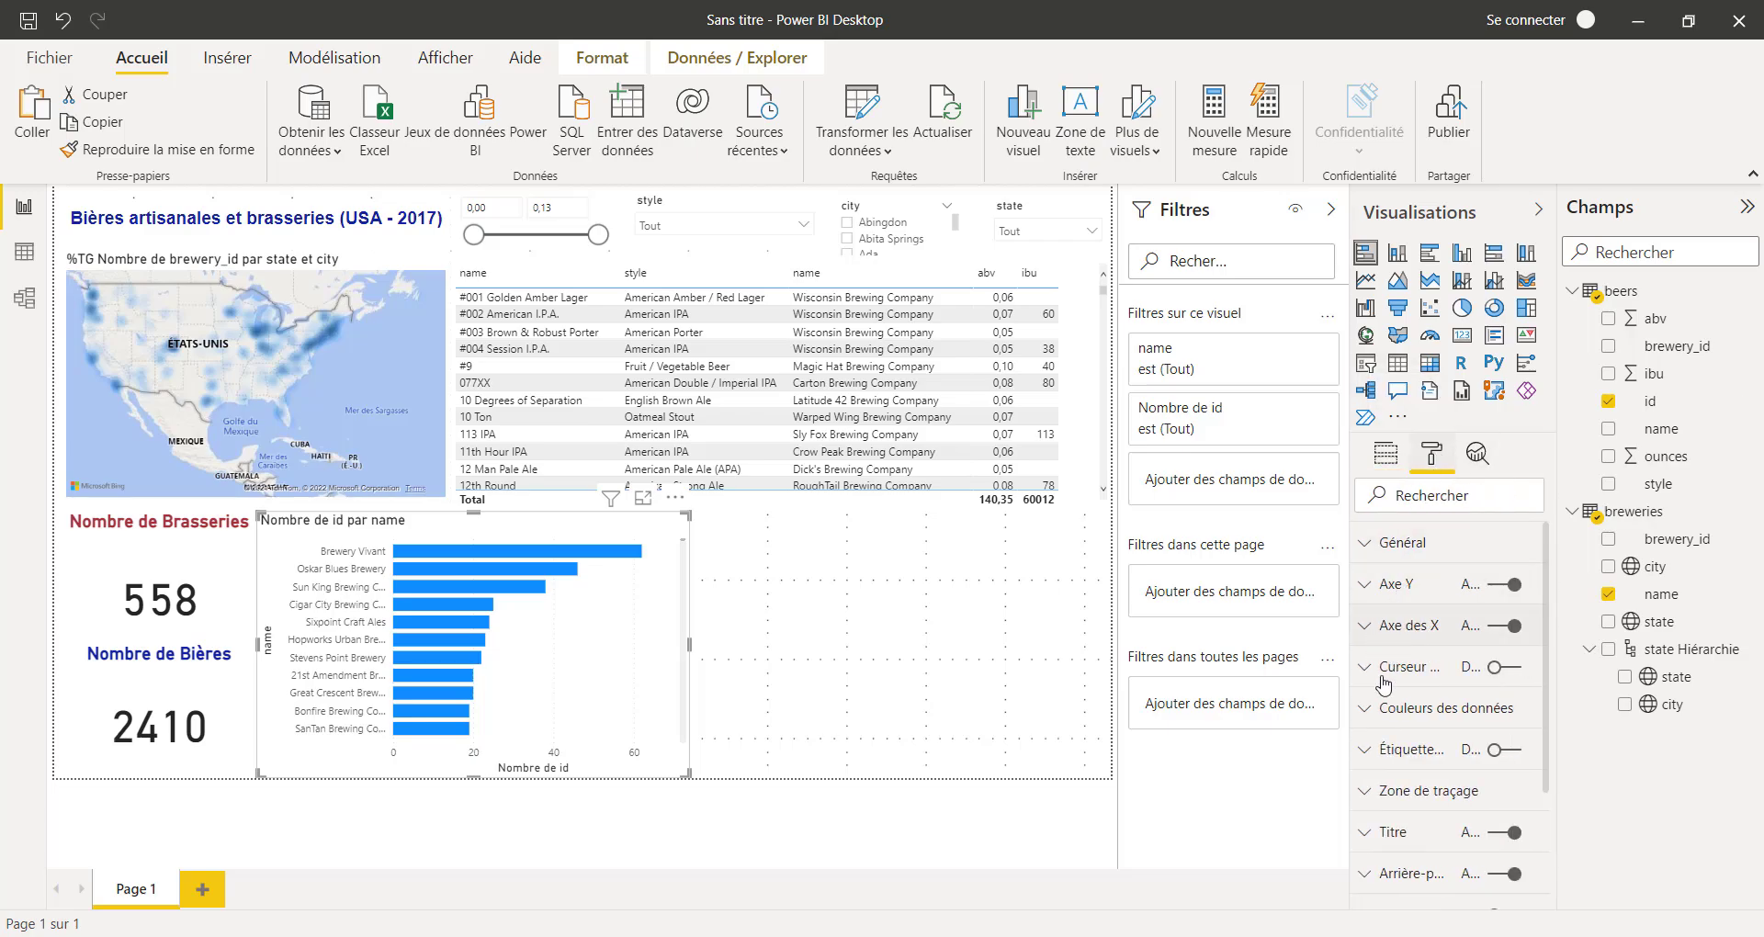
click(1378, 833)
scroll(1379, 836, down, 3)
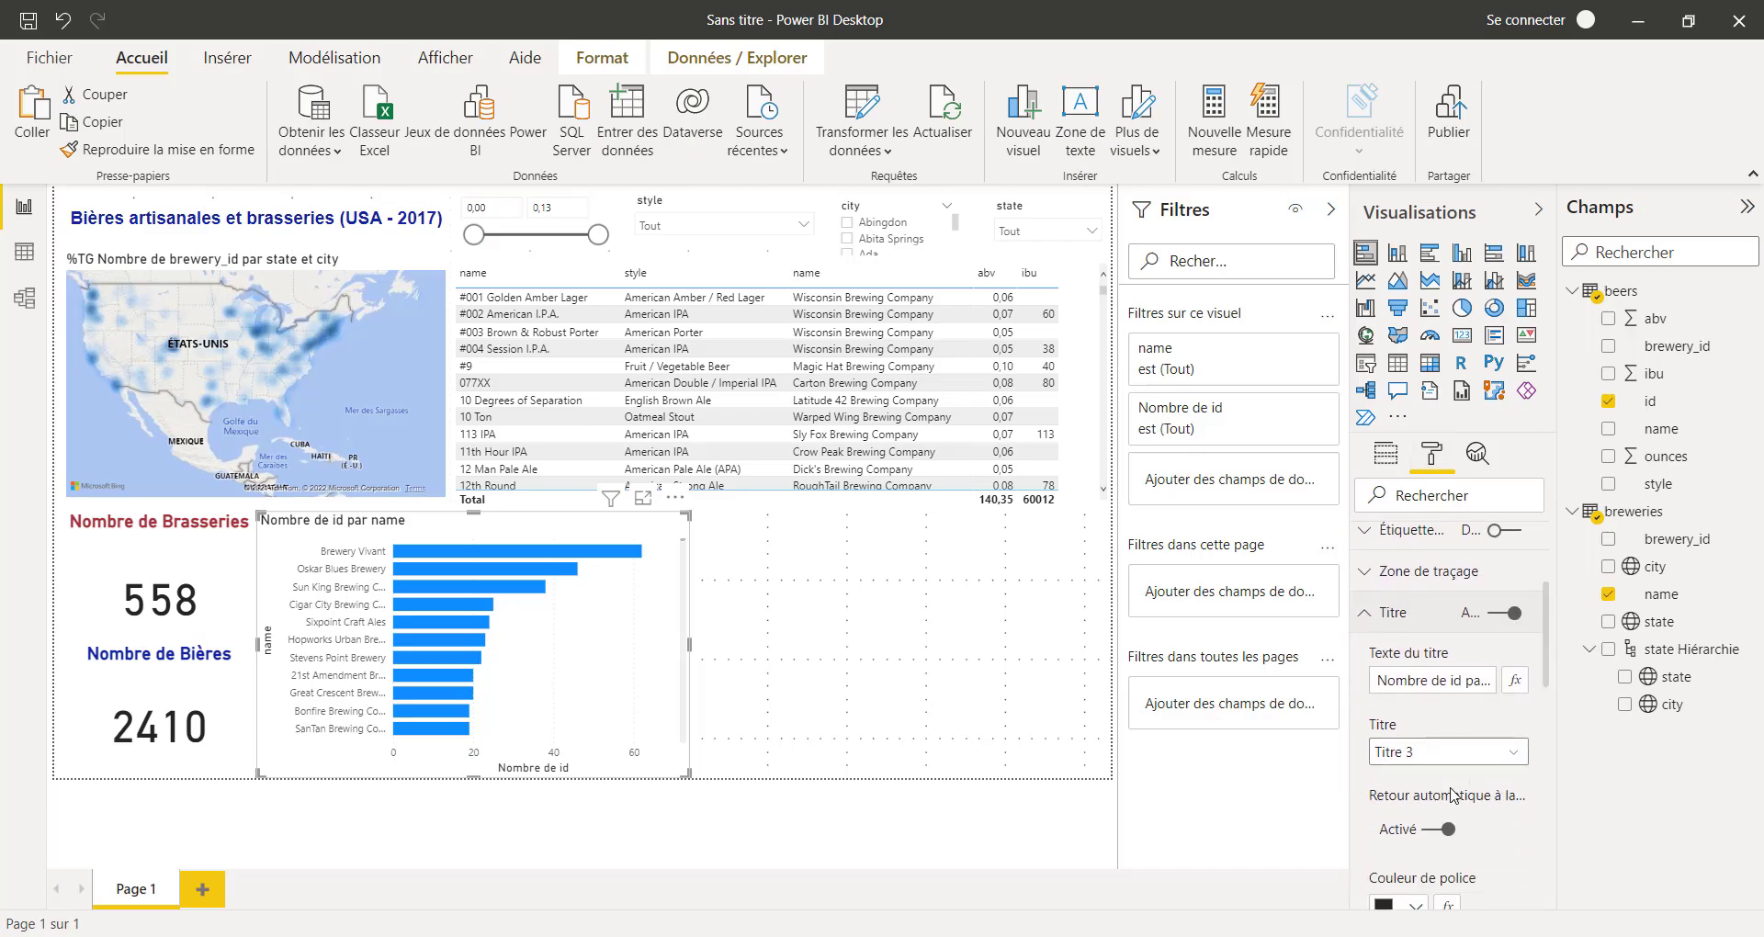
click(1467, 665)
double_click(1453, 664)
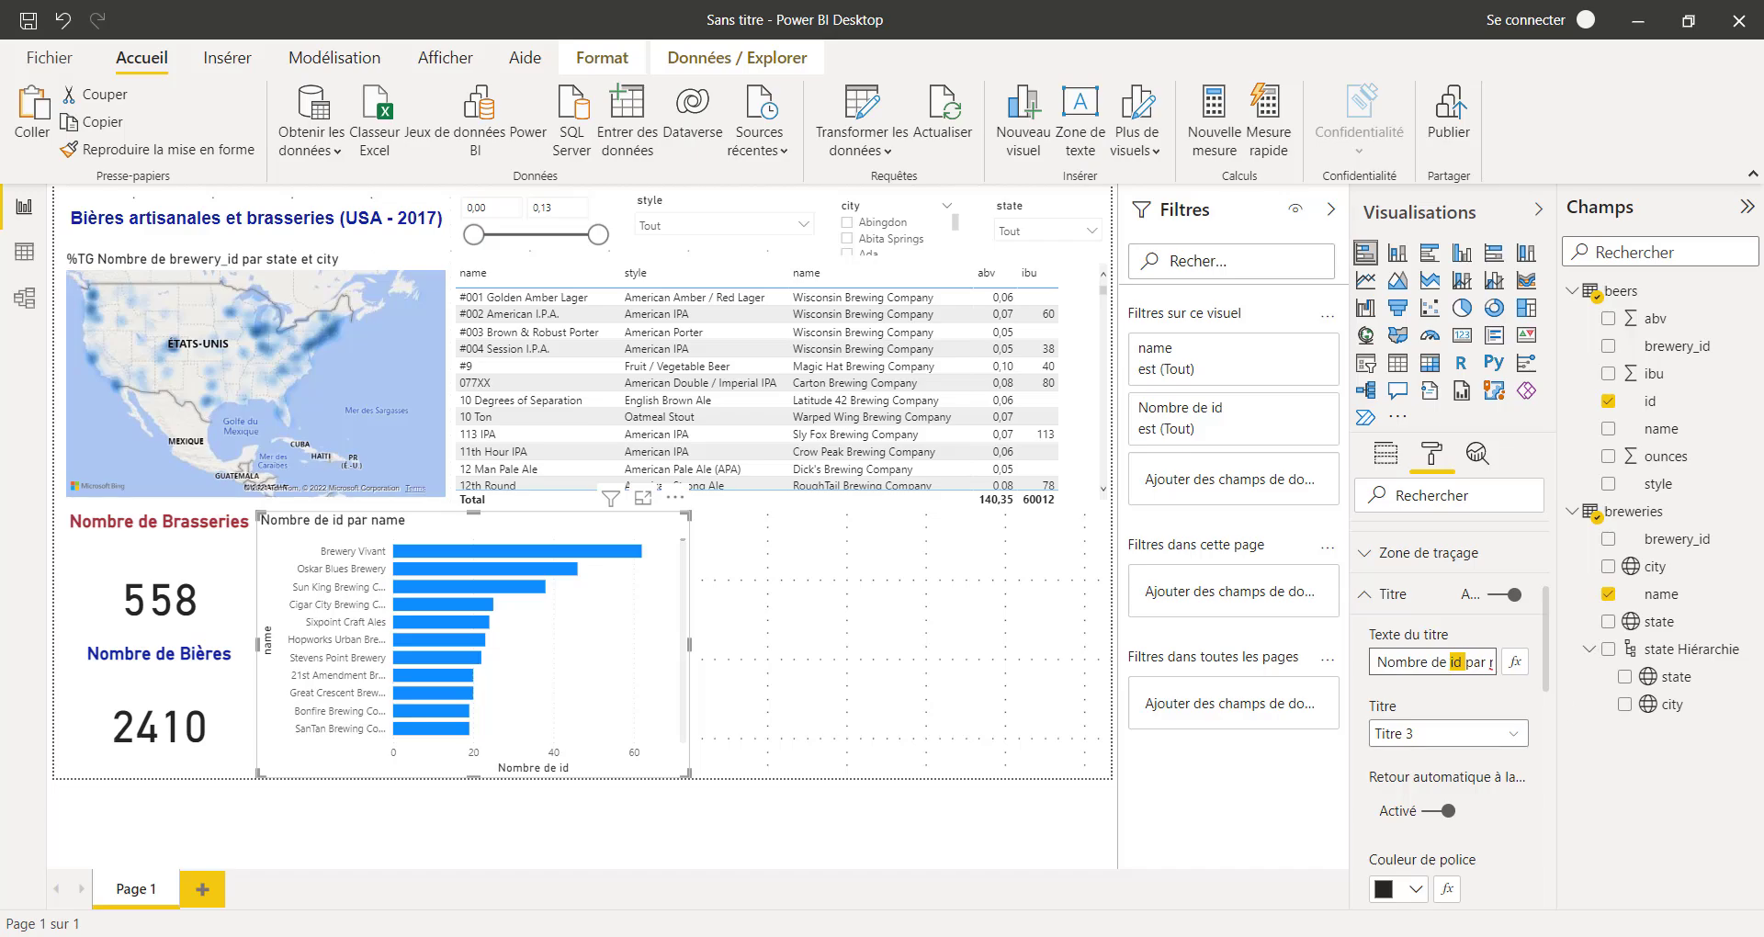
key(BackSpace)
text(Bières)
drag(1475, 670, 1638, 673)
double_click(1494, 677)
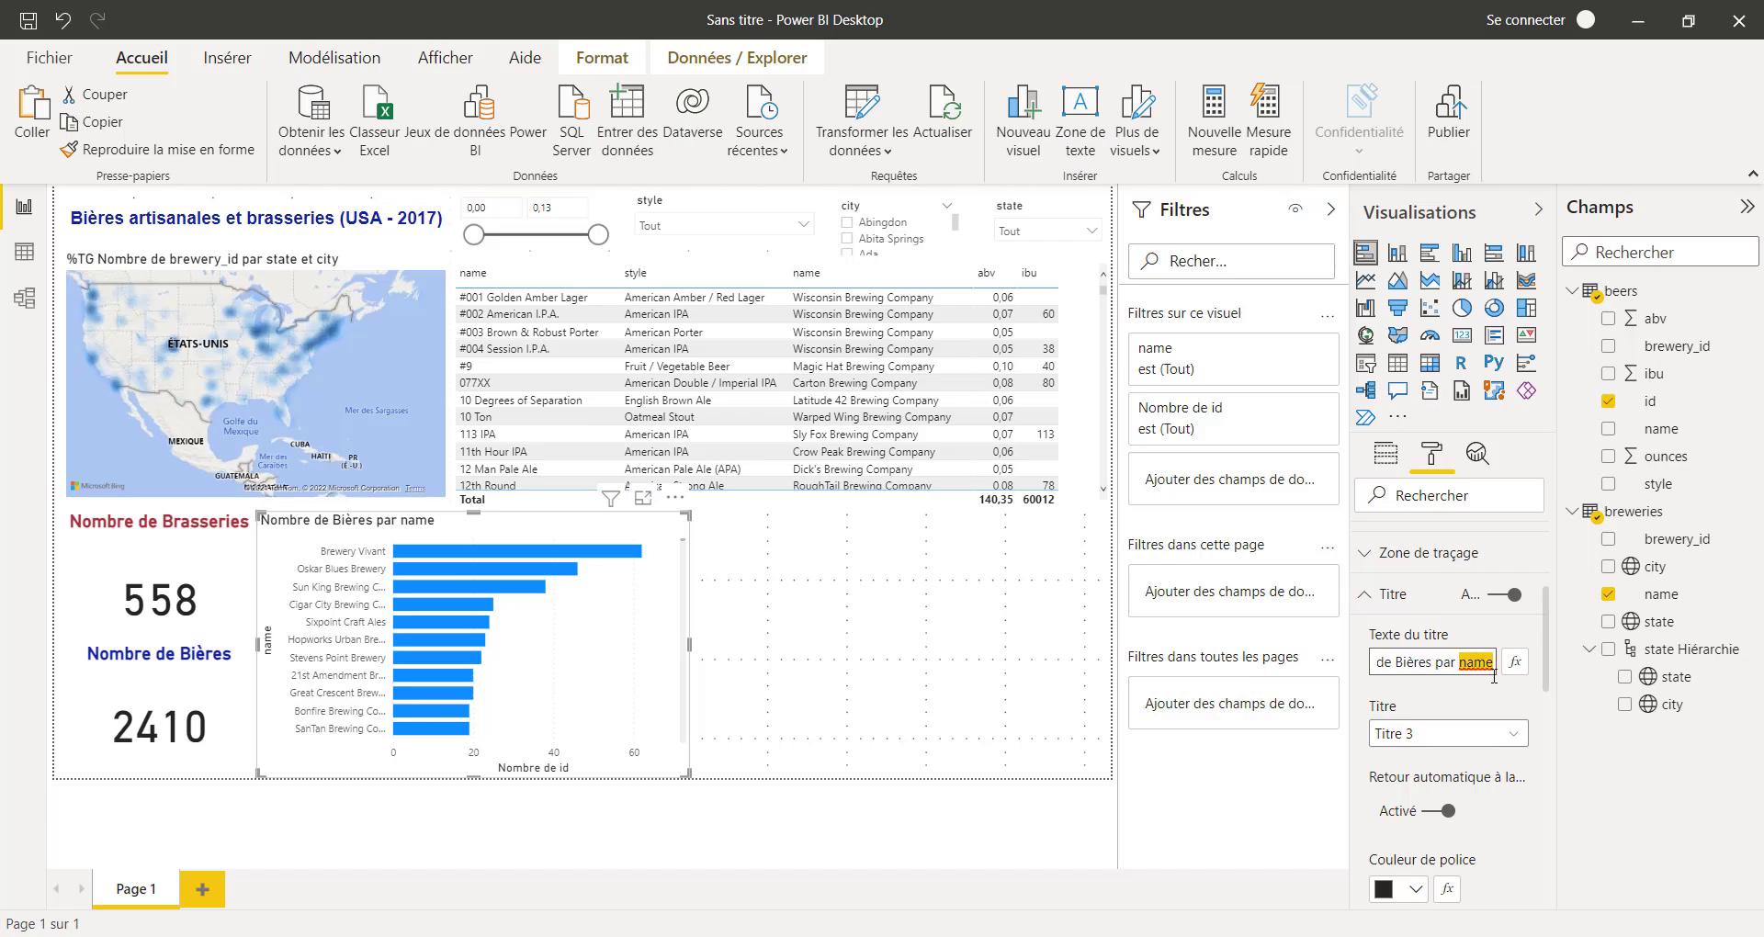
text(Brasserie)
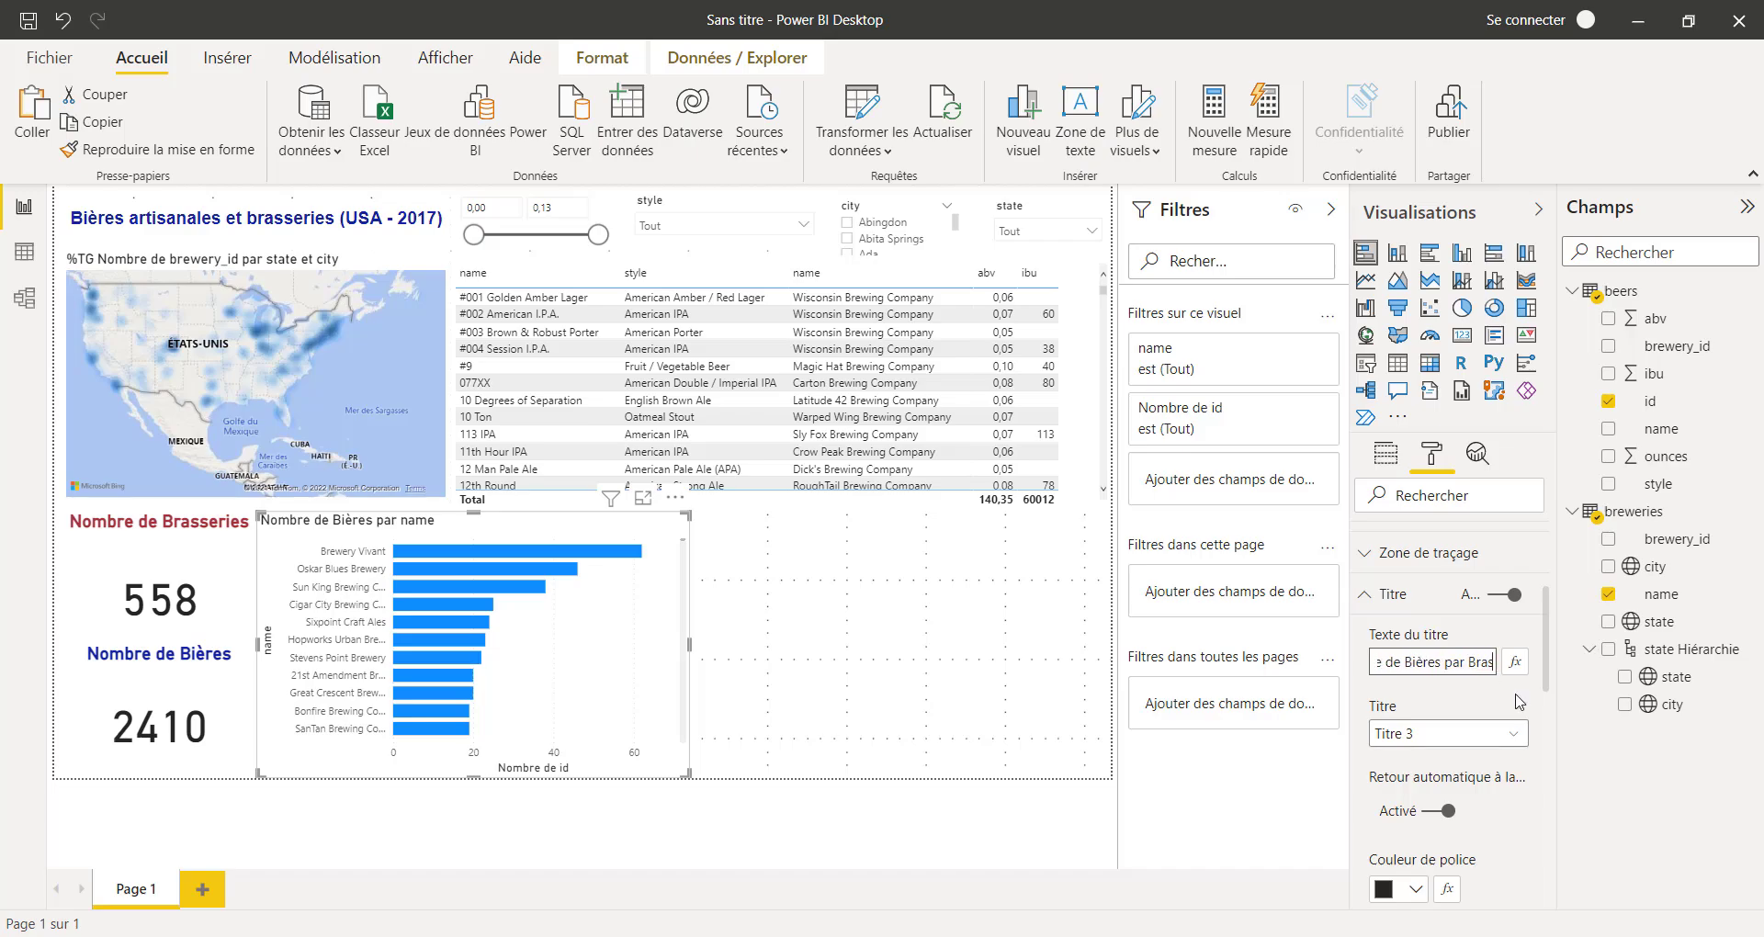
click(1415, 663)
text(produits)
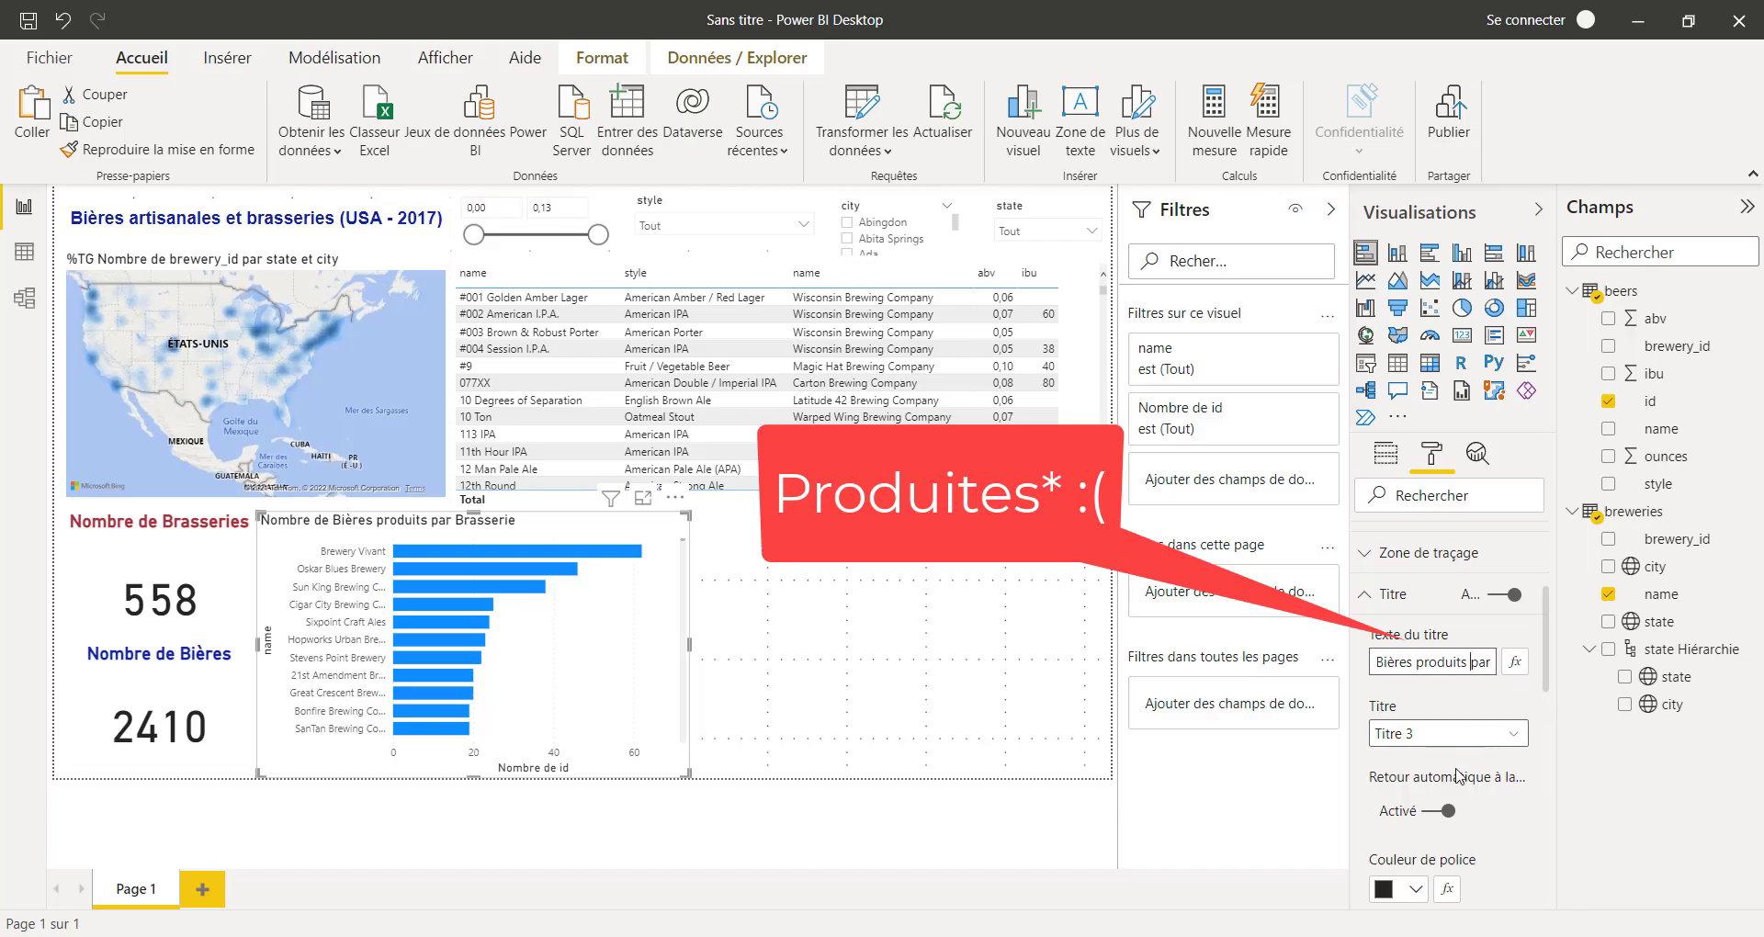
Centre the bar chart's title and colour it orange
scroll(1461, 776, down, 3)
click(1410, 802)
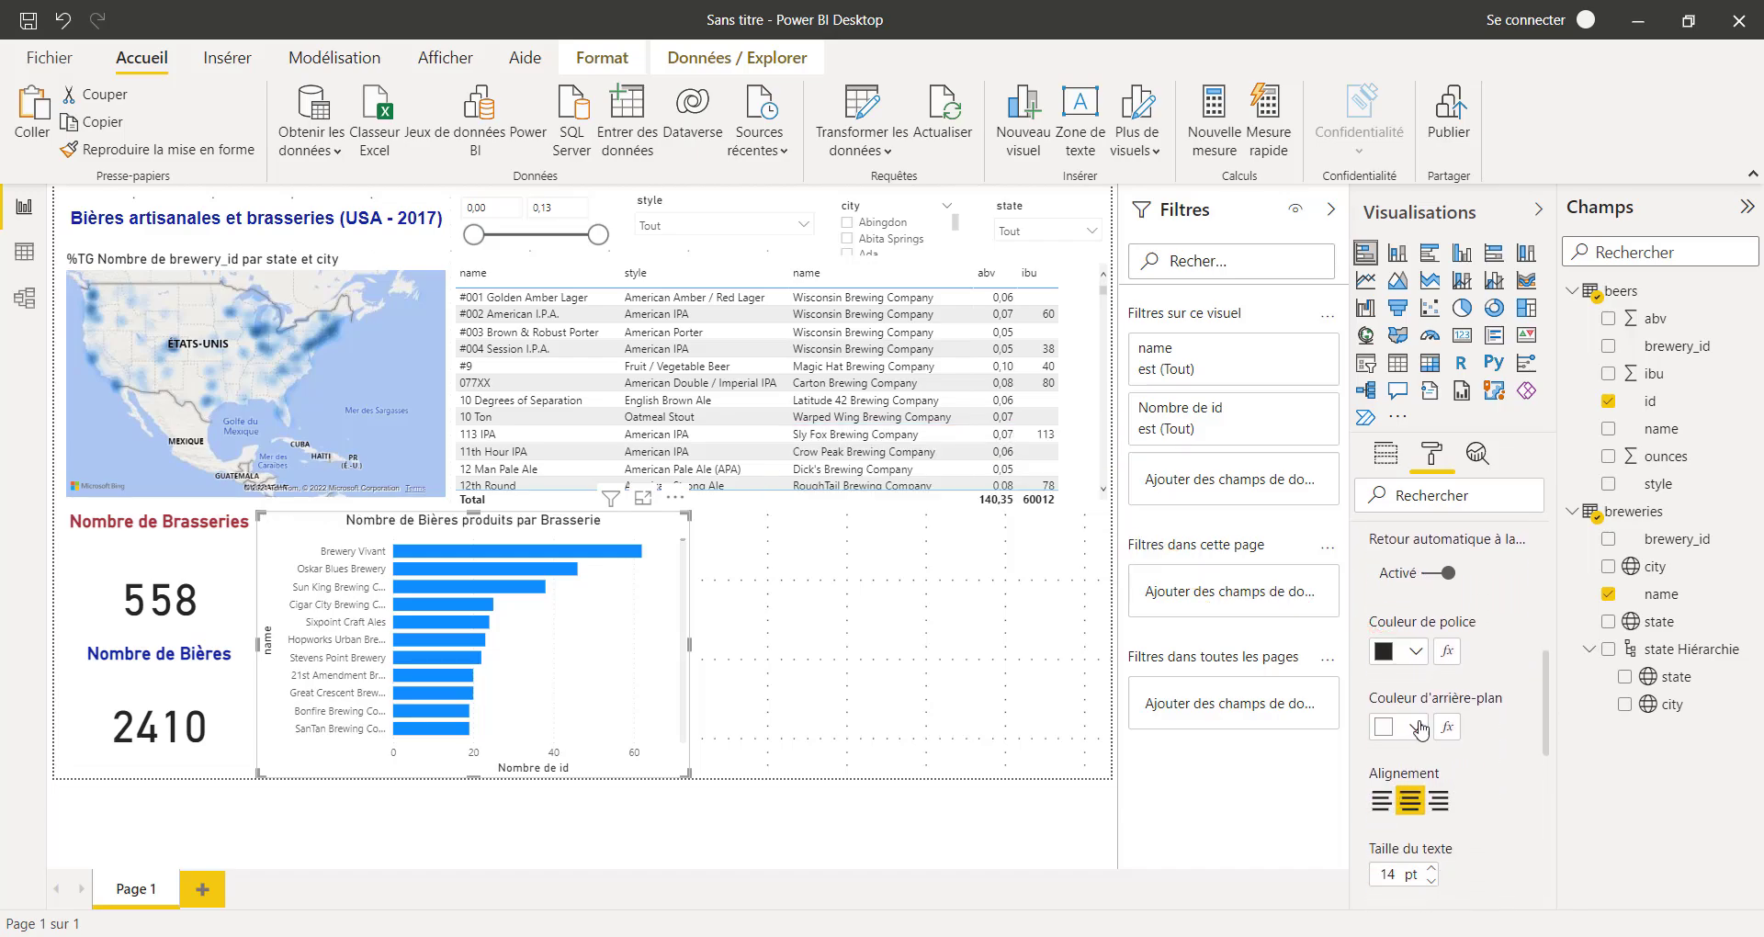
click(1415, 652)
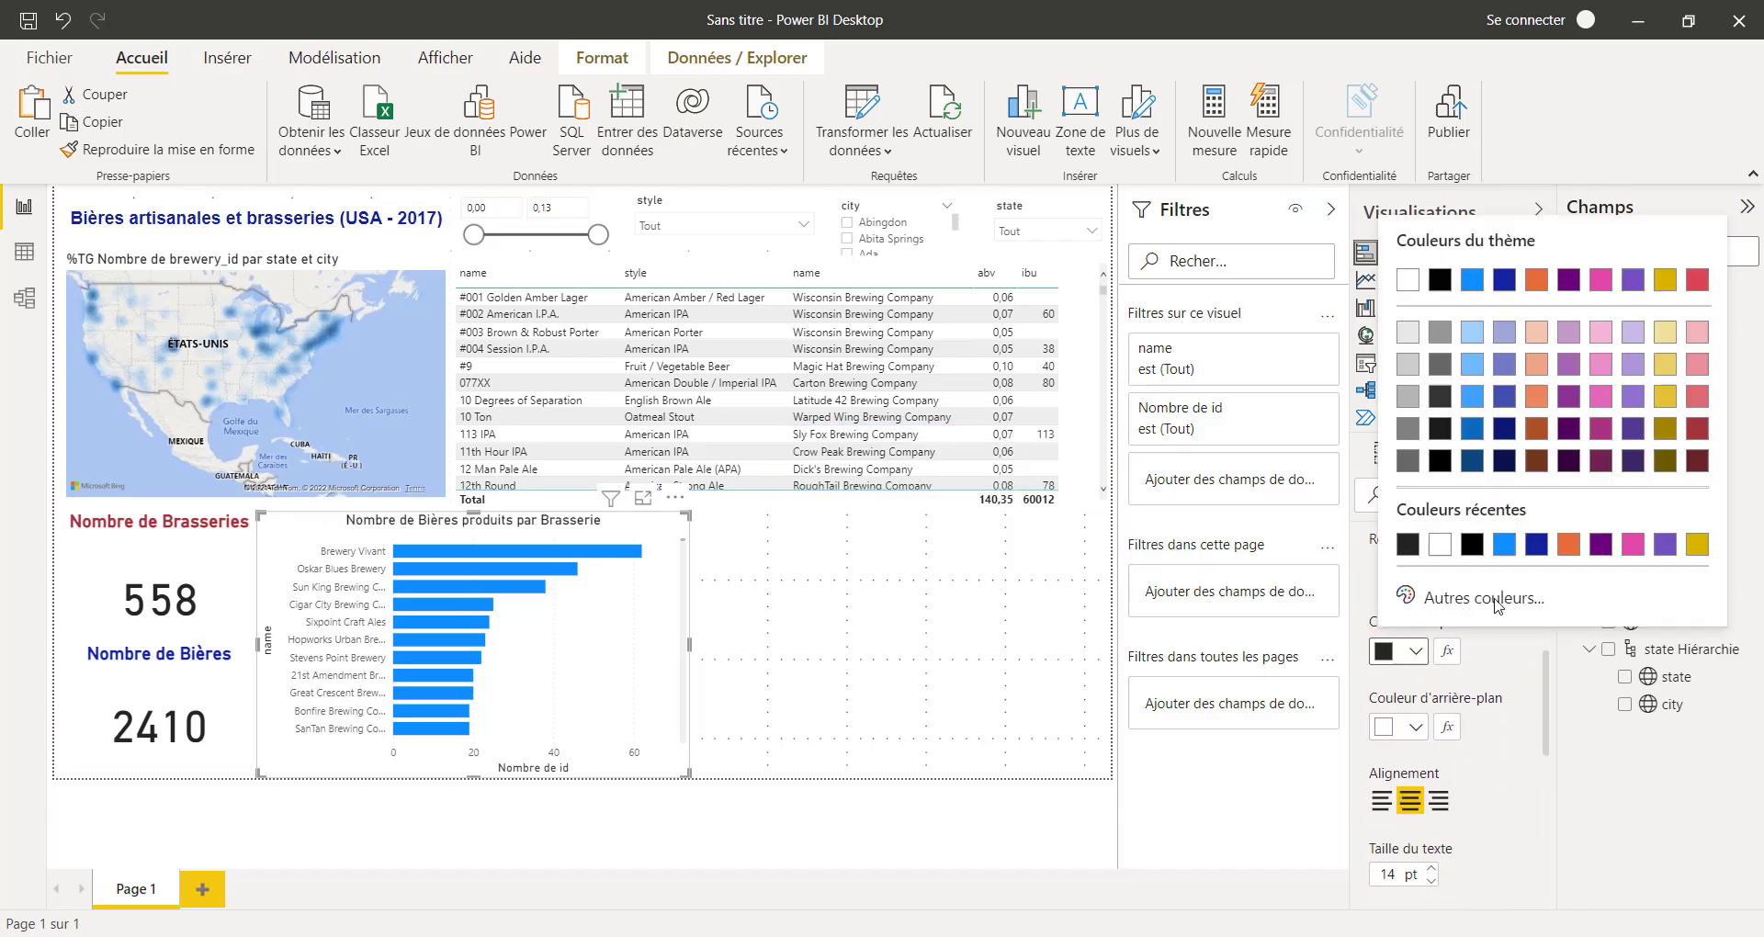
click(1577, 548)
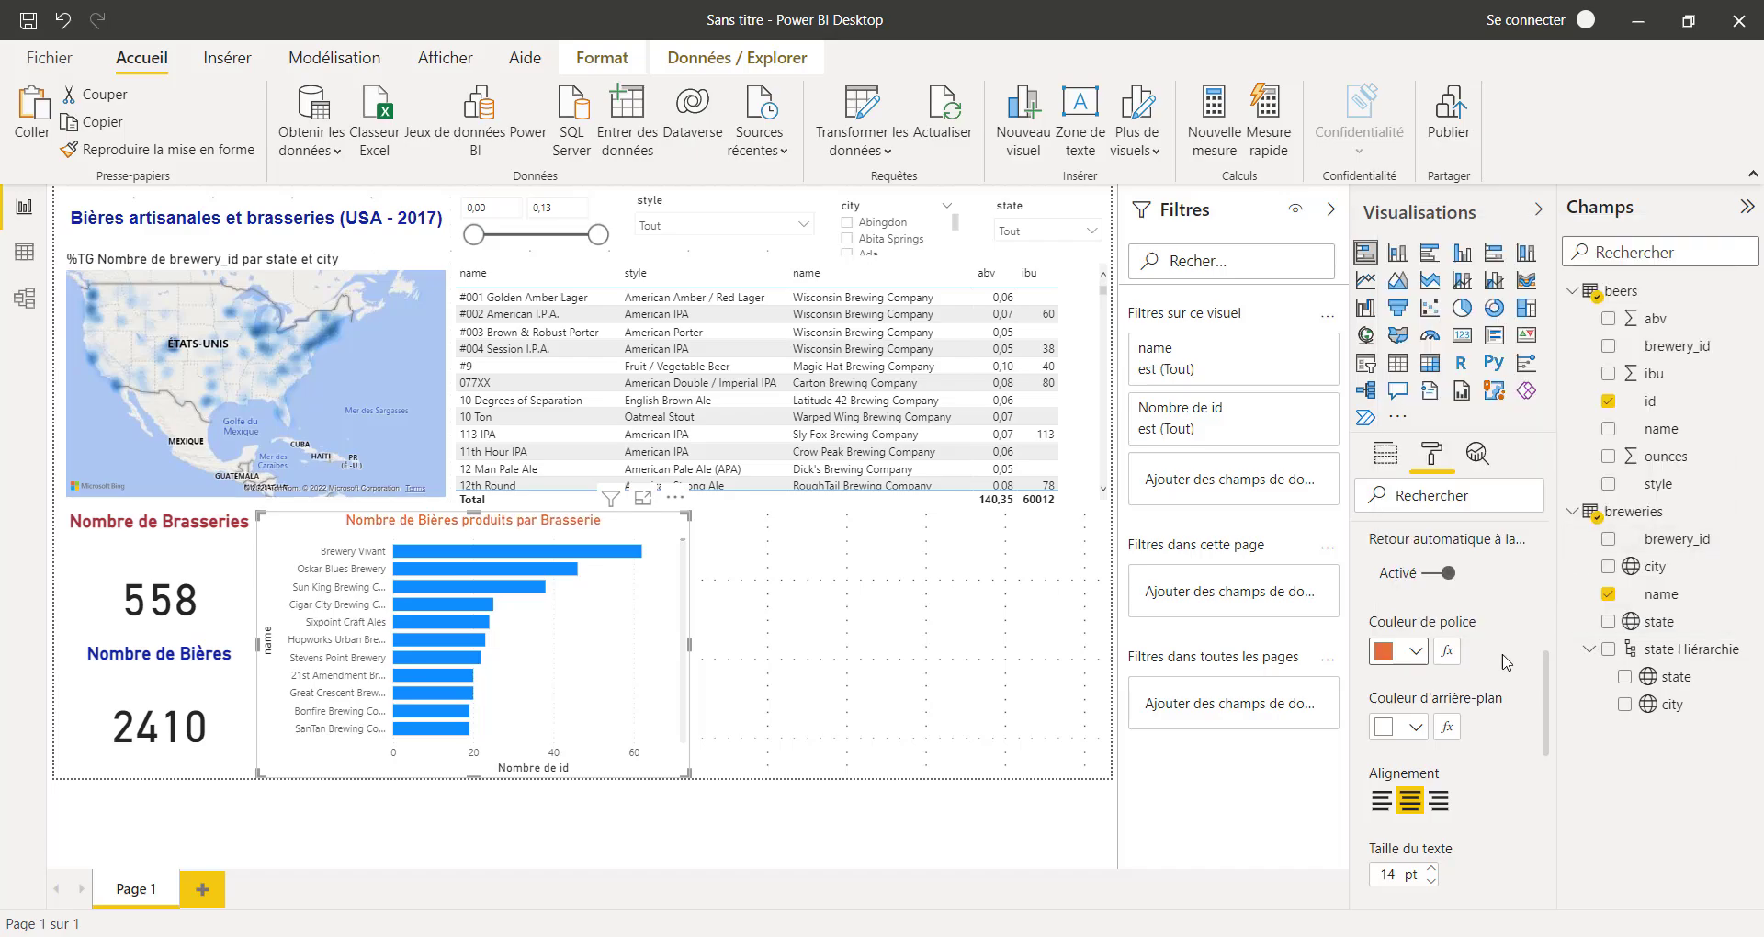
Make the bar chart's title bold and set its text size to 18 pt
scroll(1495, 759, down, 2)
scroll(1495, 759, down, 2)
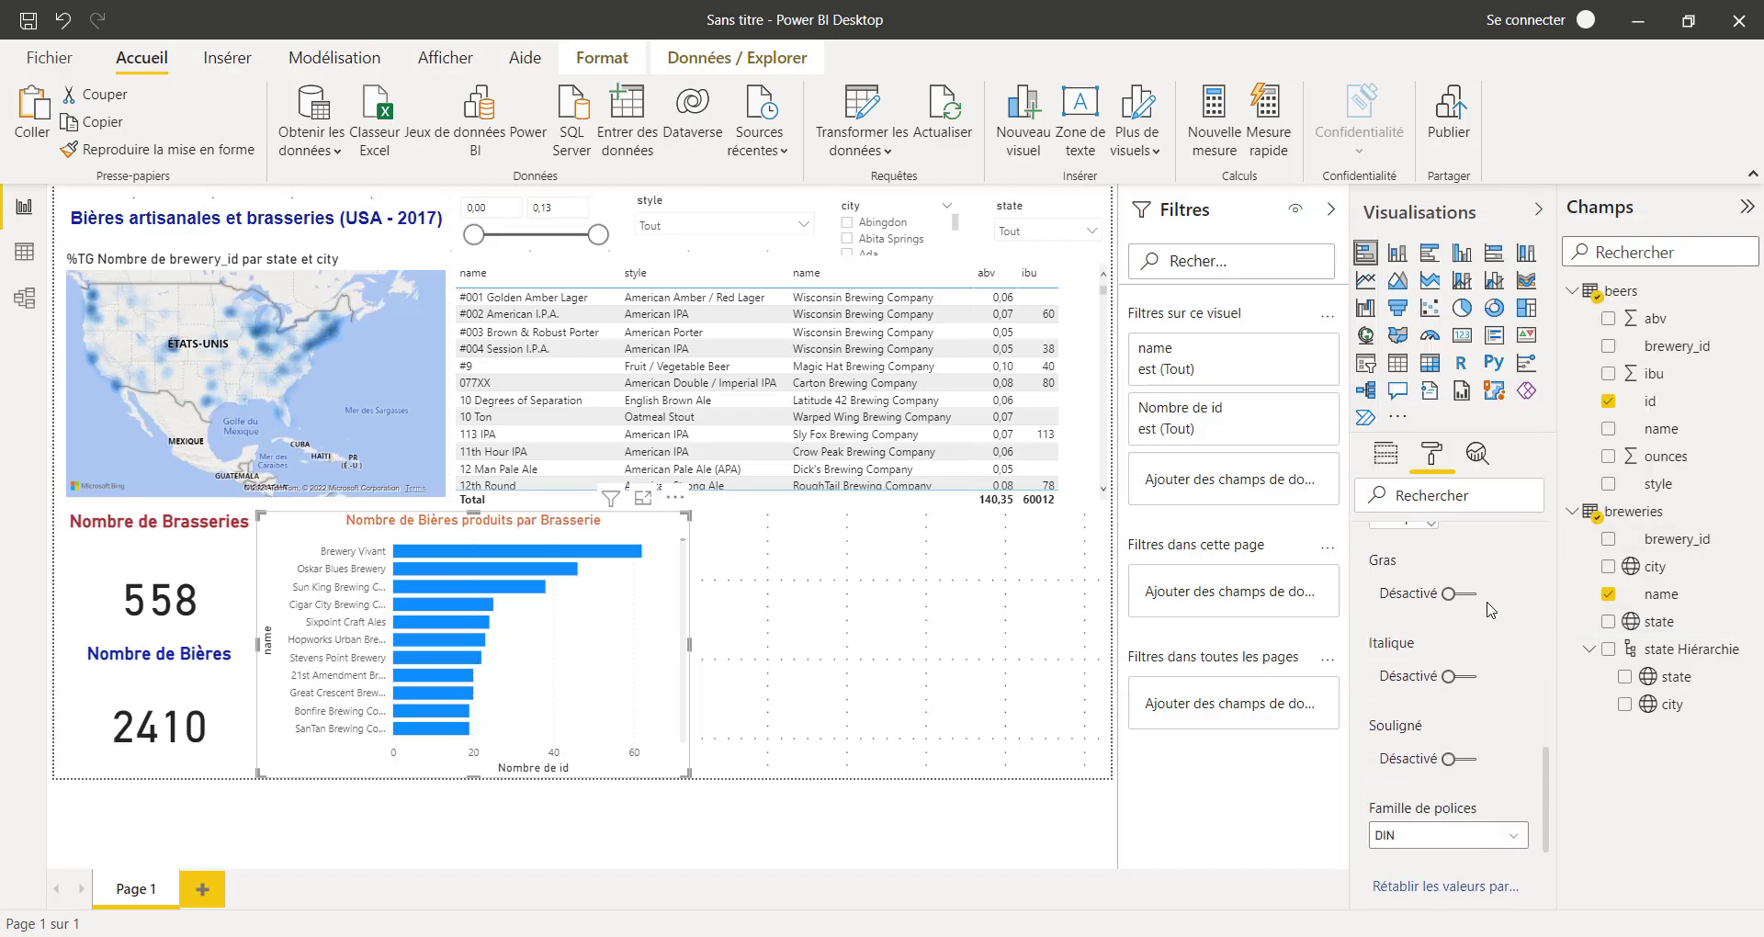
click(1474, 597)
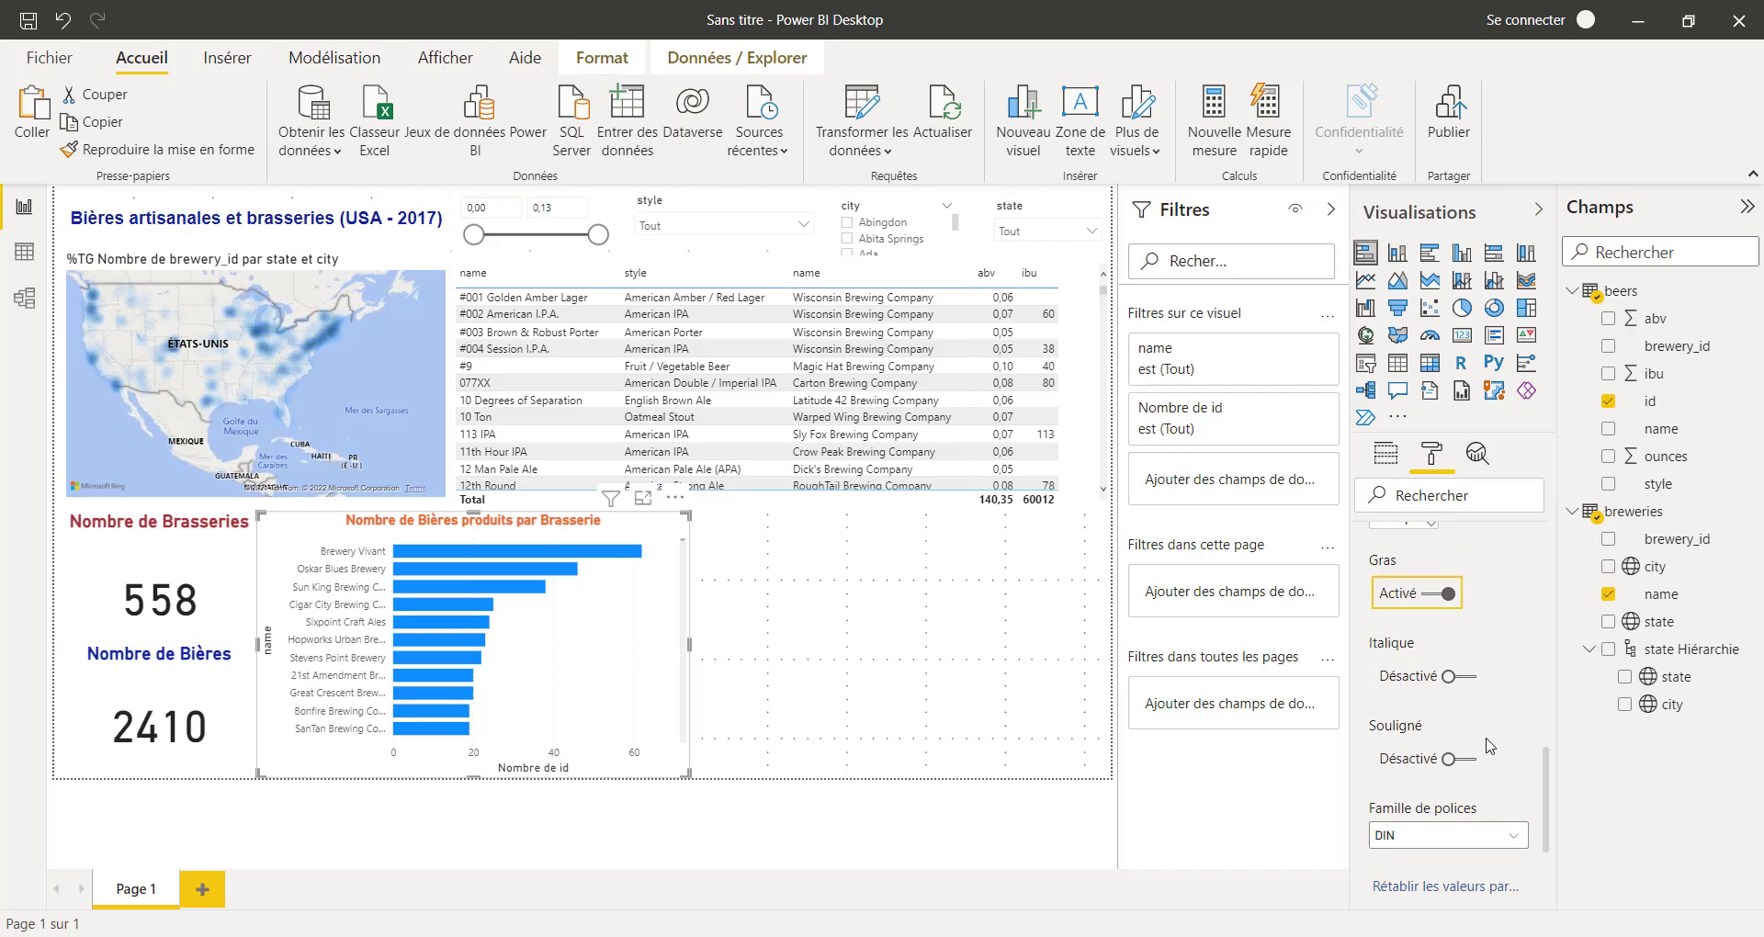
scroll(1461, 602, up, 3)
scroll(1448, 609, up, 2)
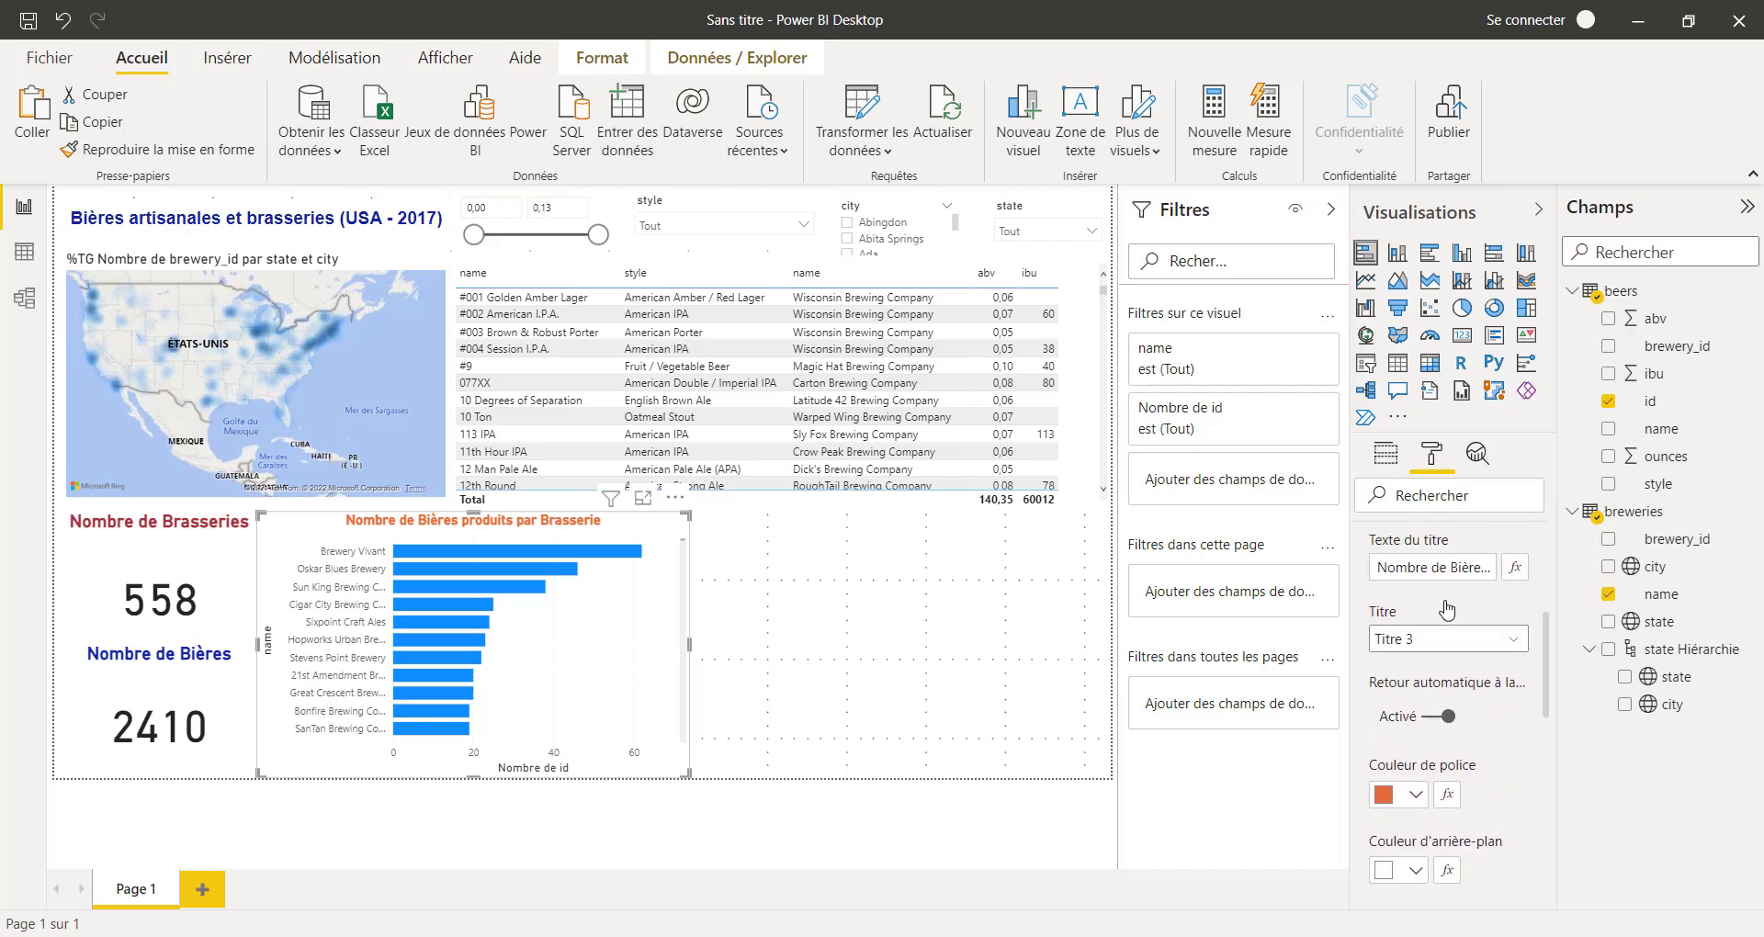
scroll(1448, 609, down, 4)
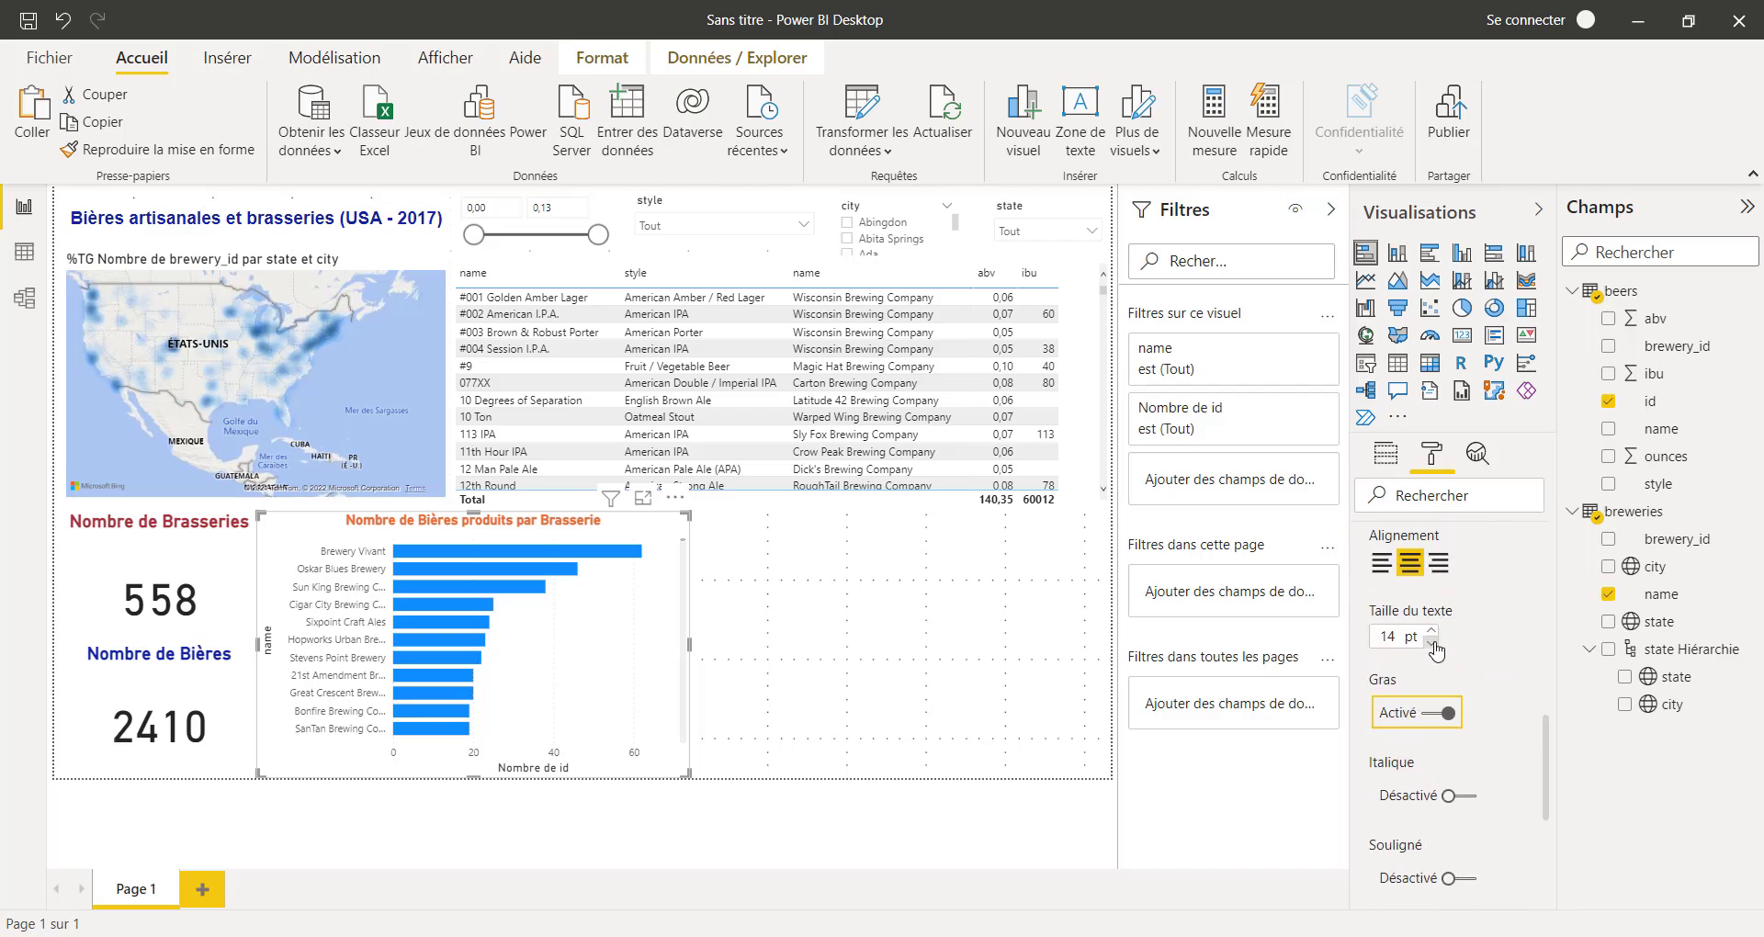
click(1431, 630)
click(1432, 630)
click(1432, 630)
click(1432, 631)
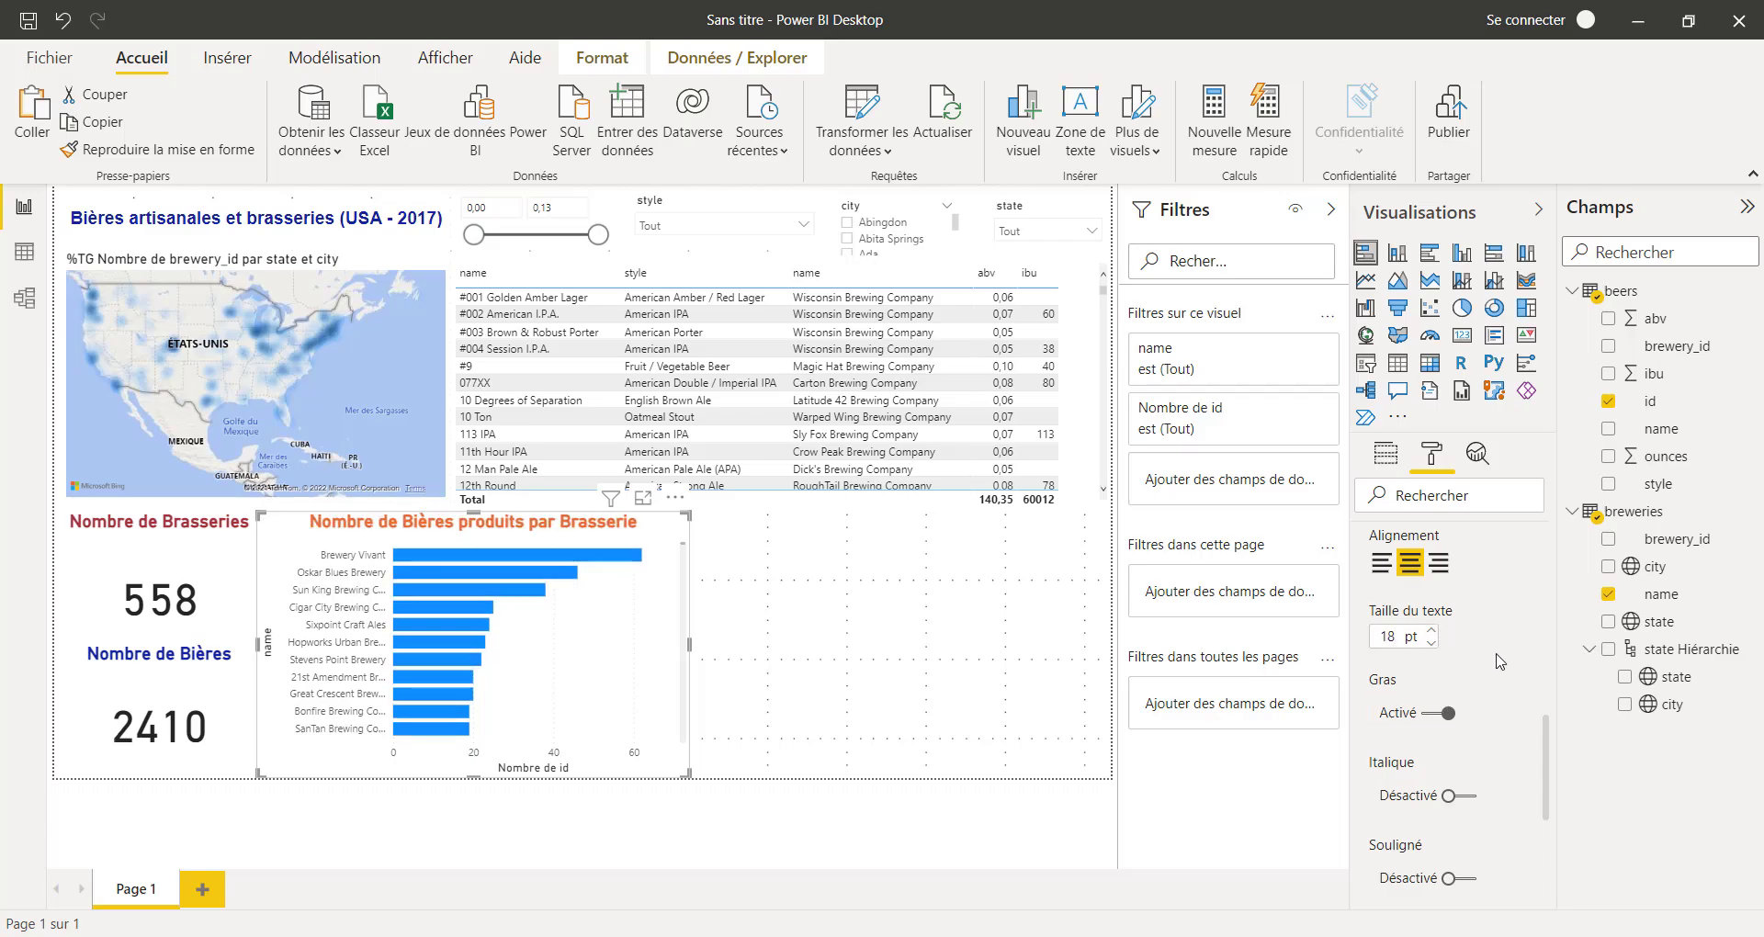
scroll(1420, 671, up, 5)
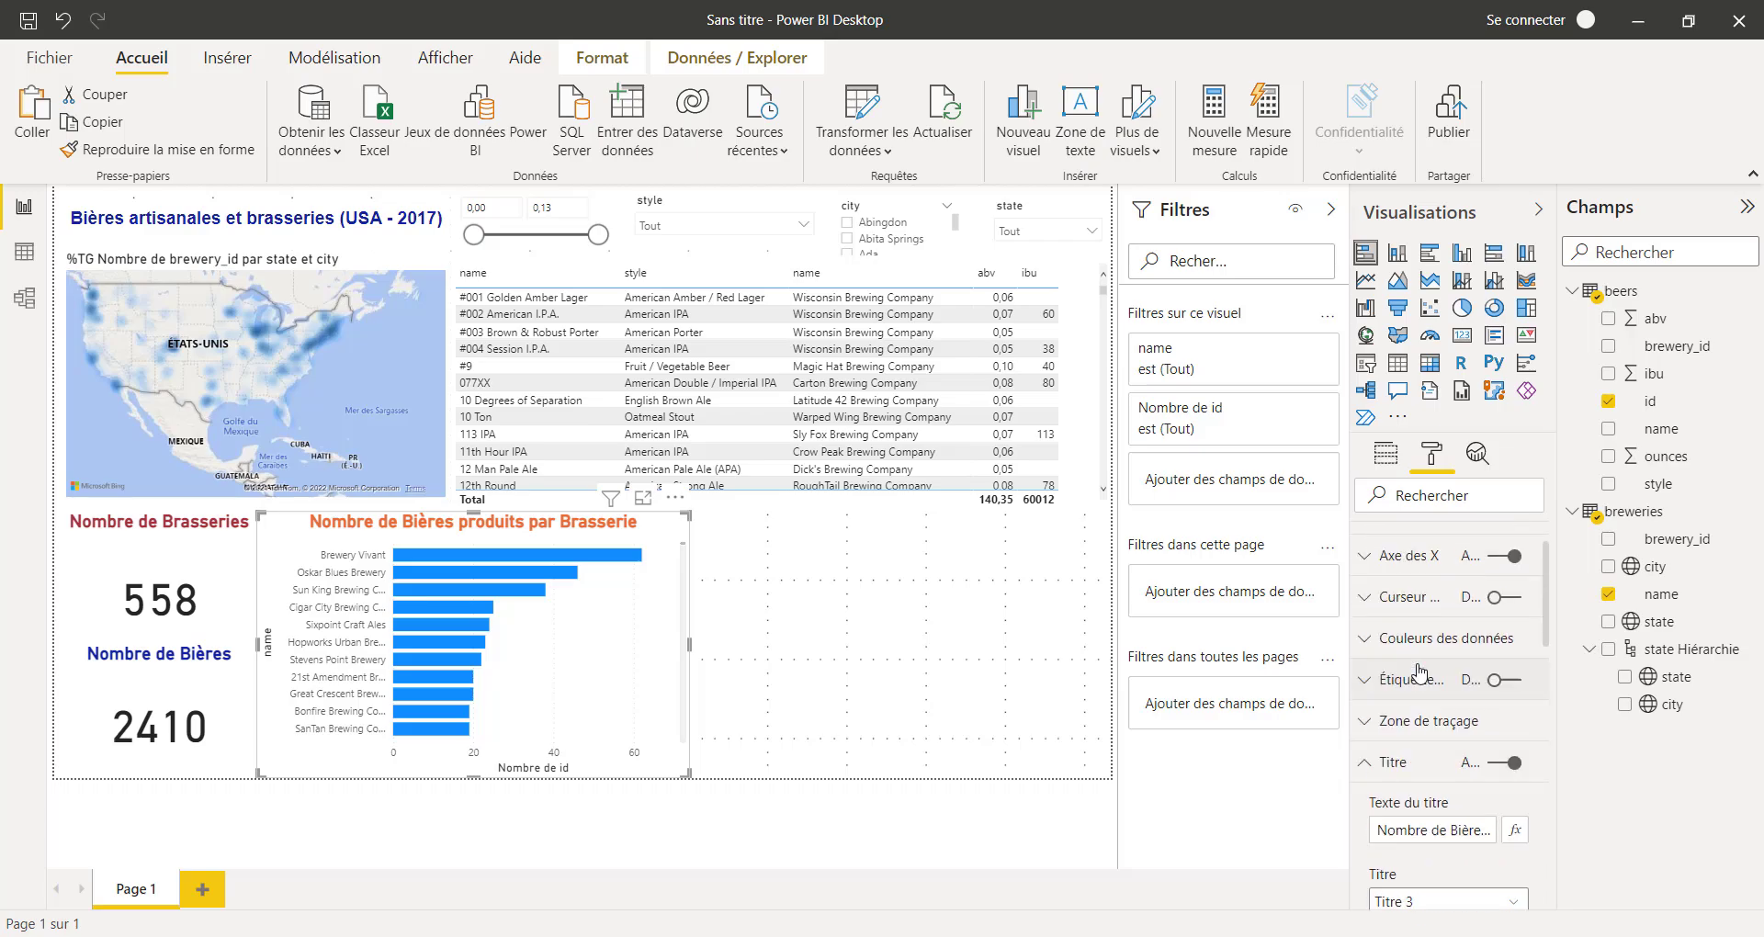
click(1365, 832)
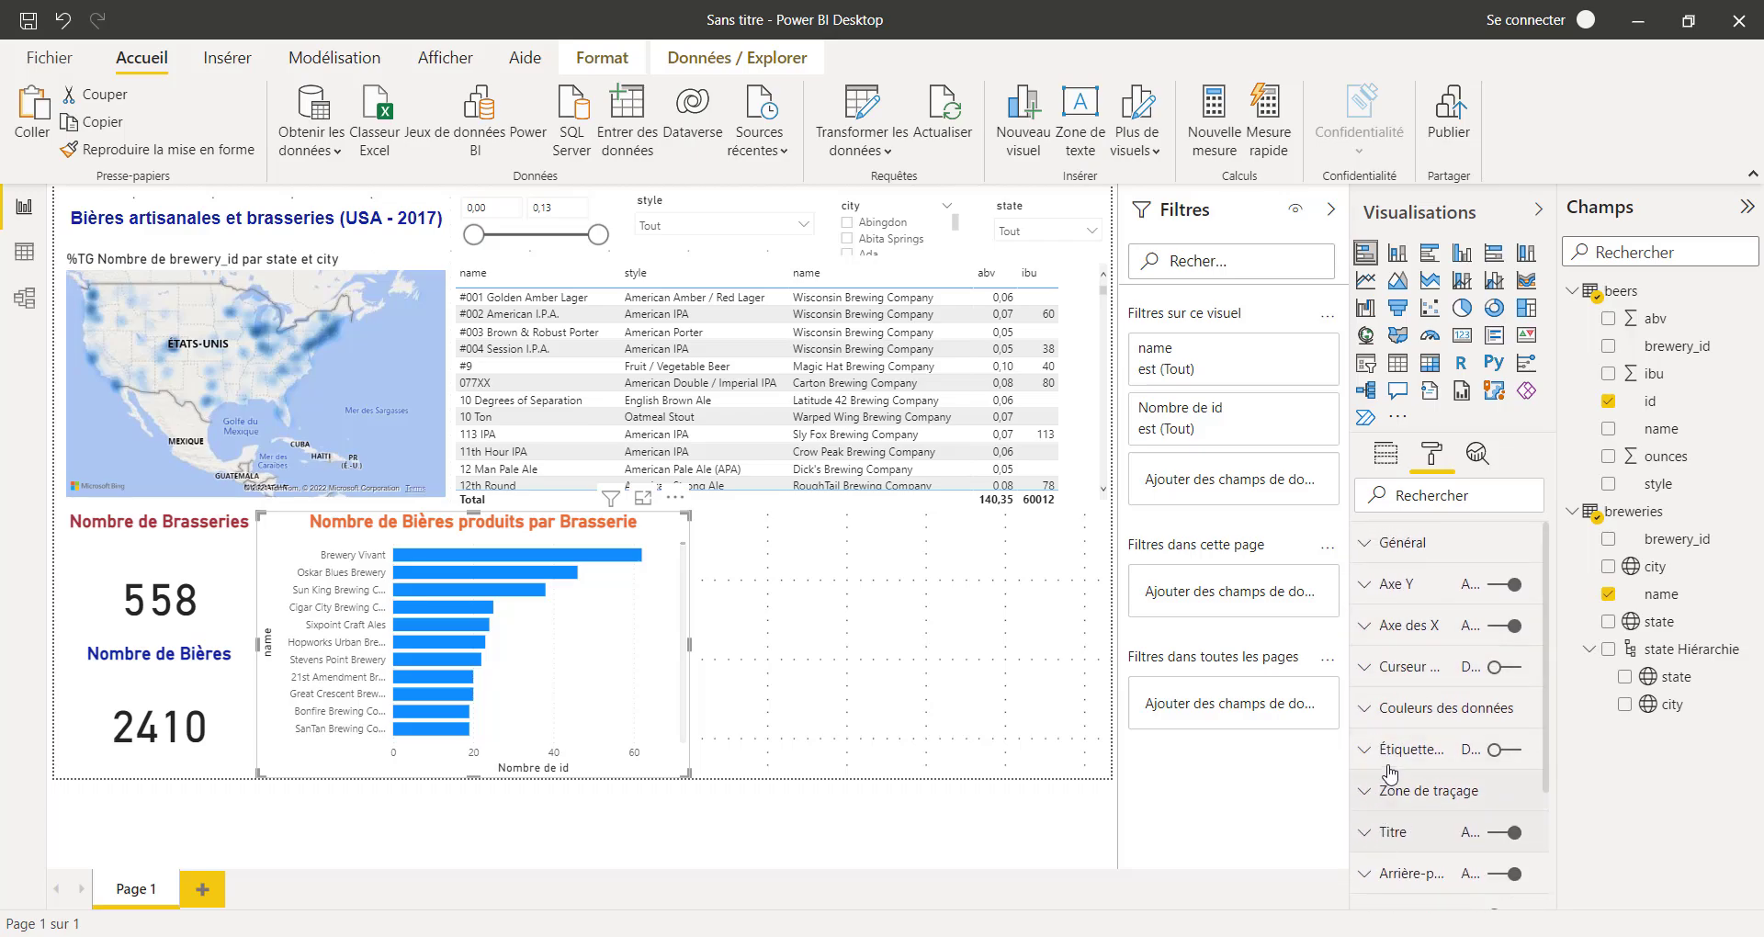
Set the bar chart's Y axis title to "Brasserie"
click(1366, 586)
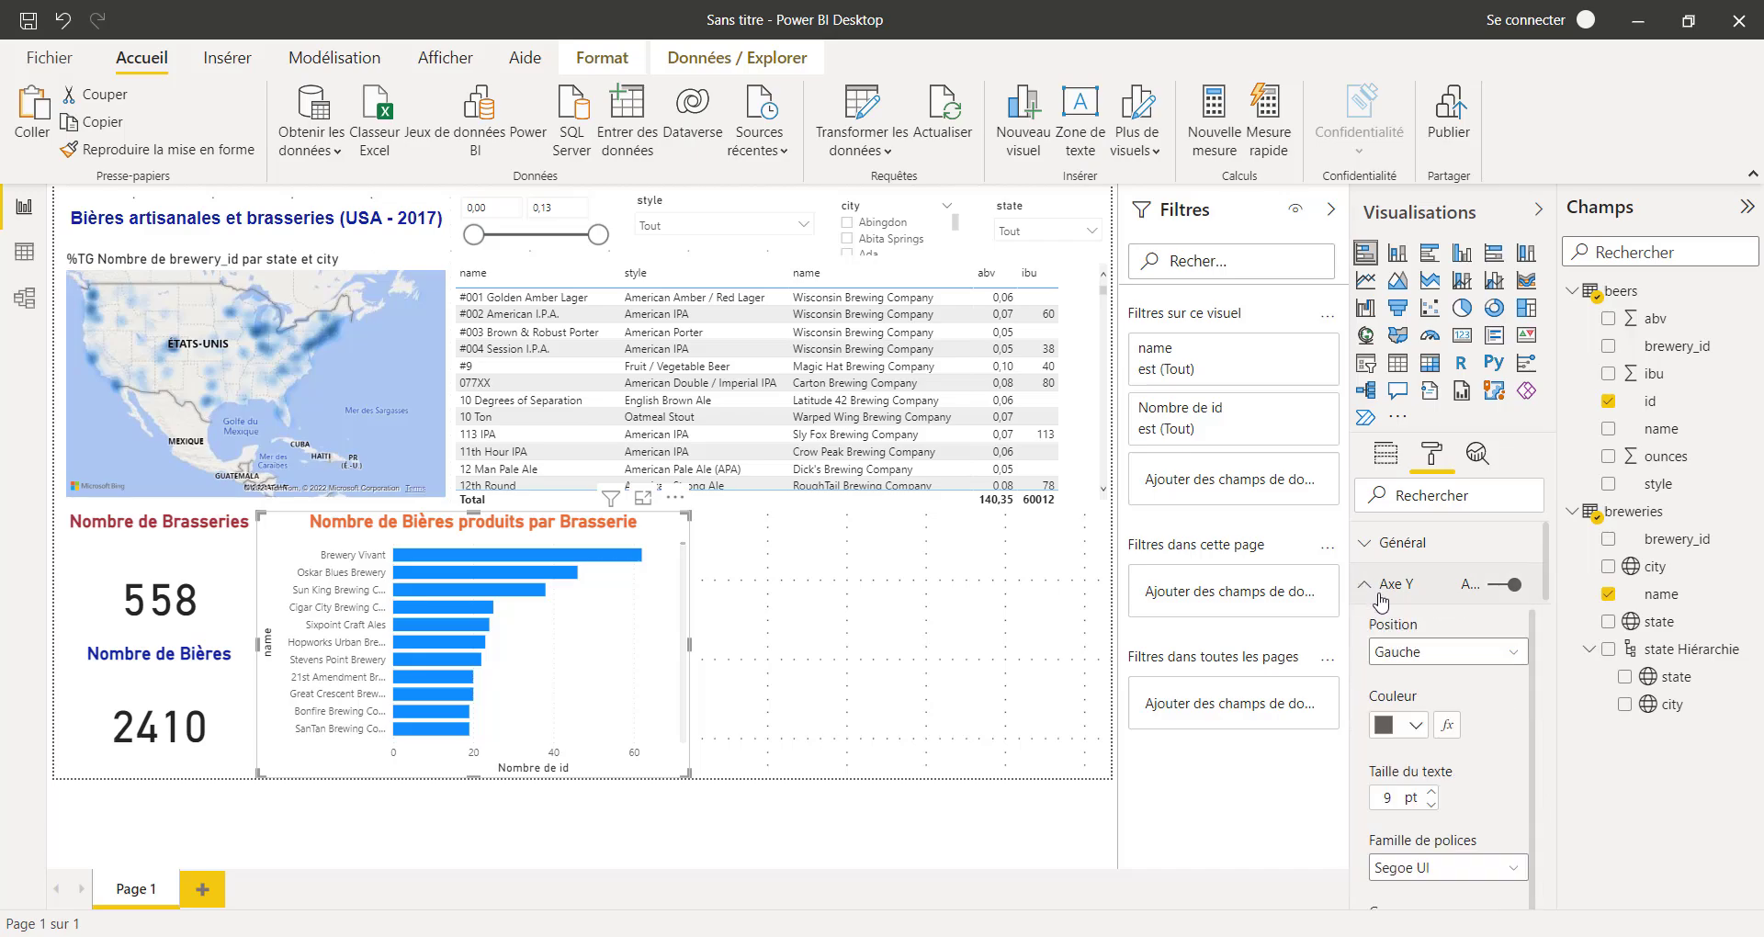
scroll(1474, 708, down, 10)
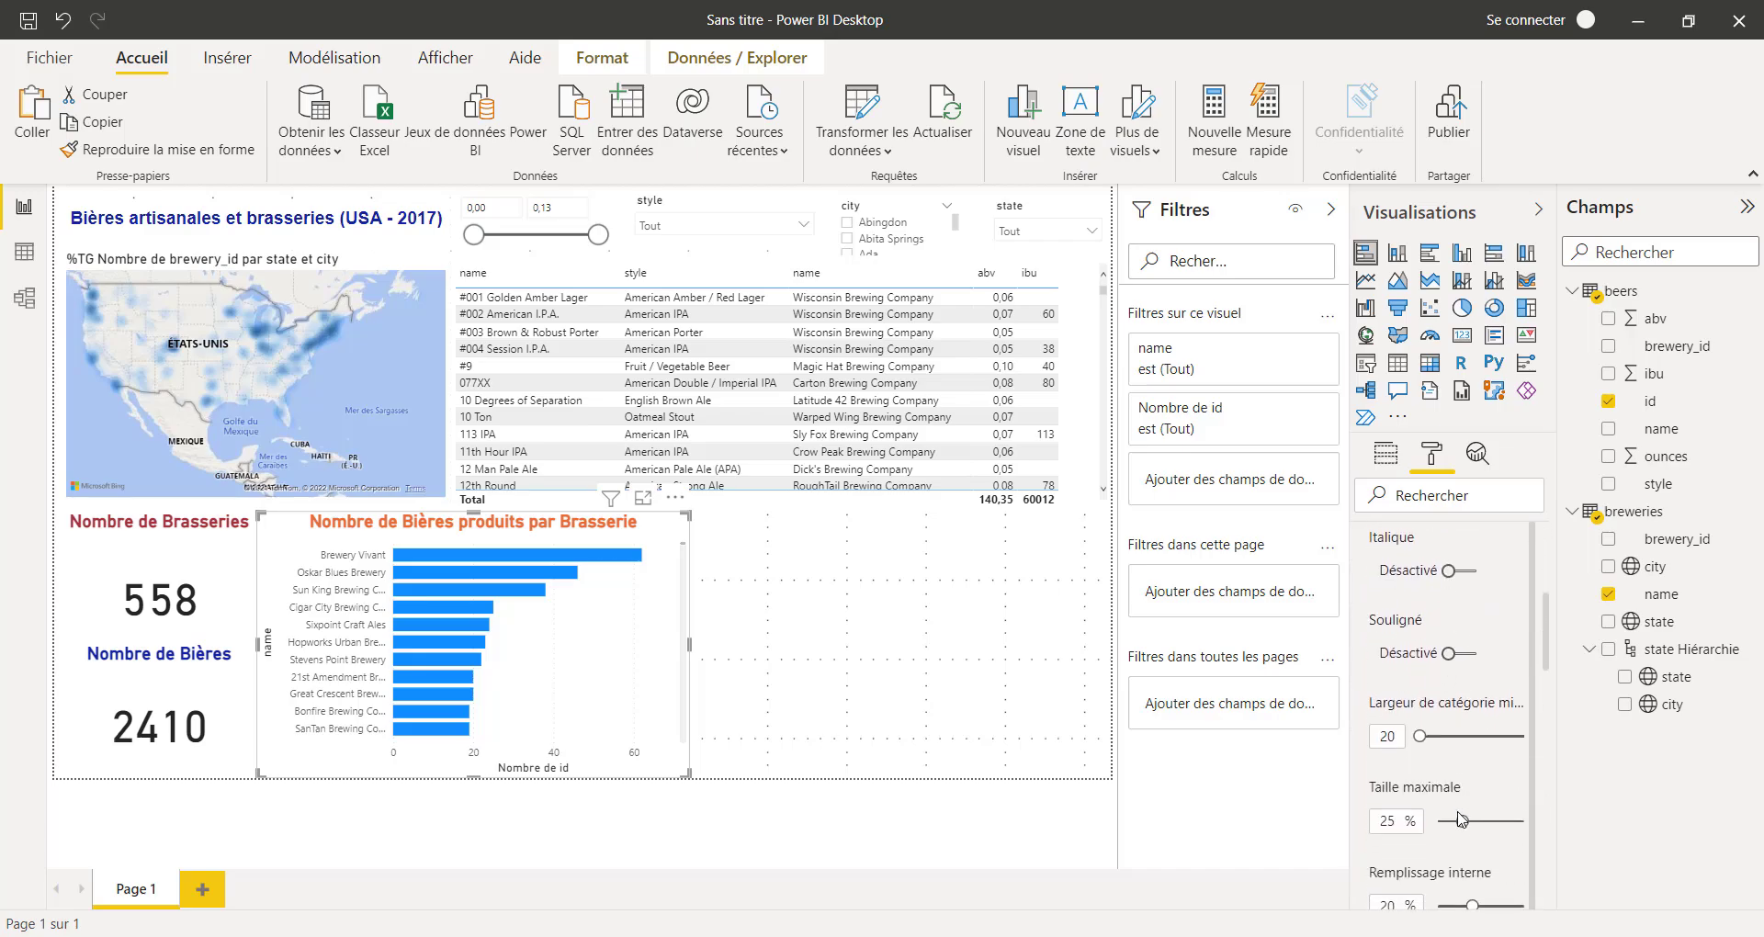
click(1485, 744)
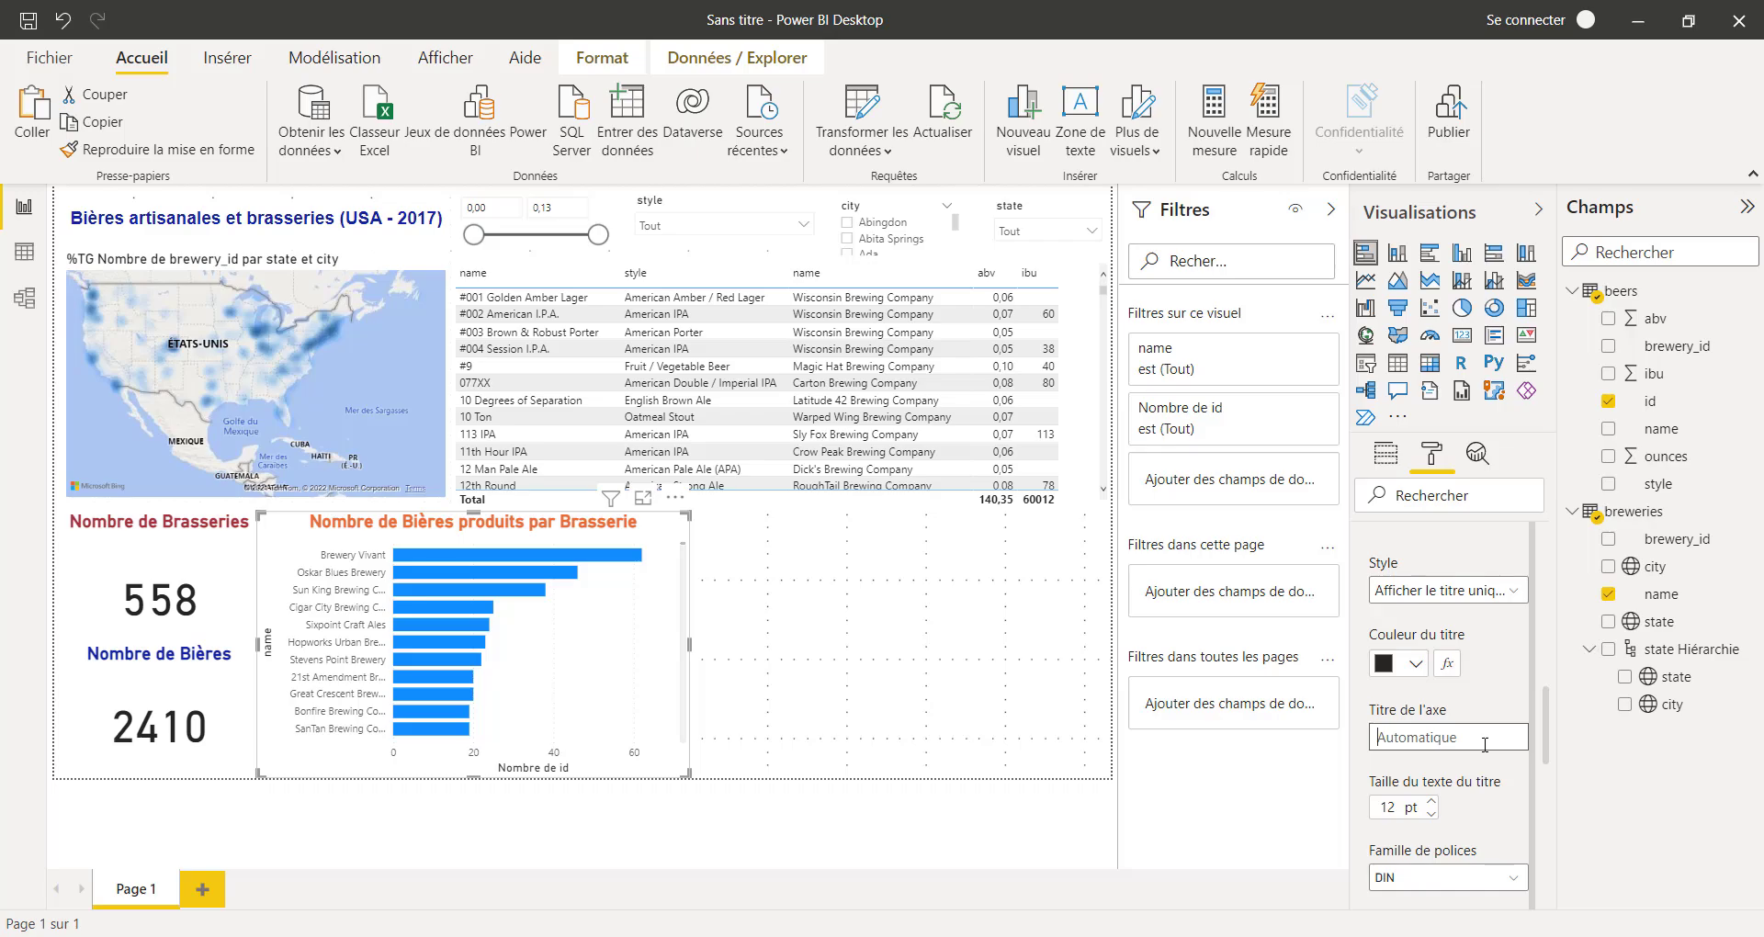
text(Brasserie)
scroll(1461, 717, down, 5)
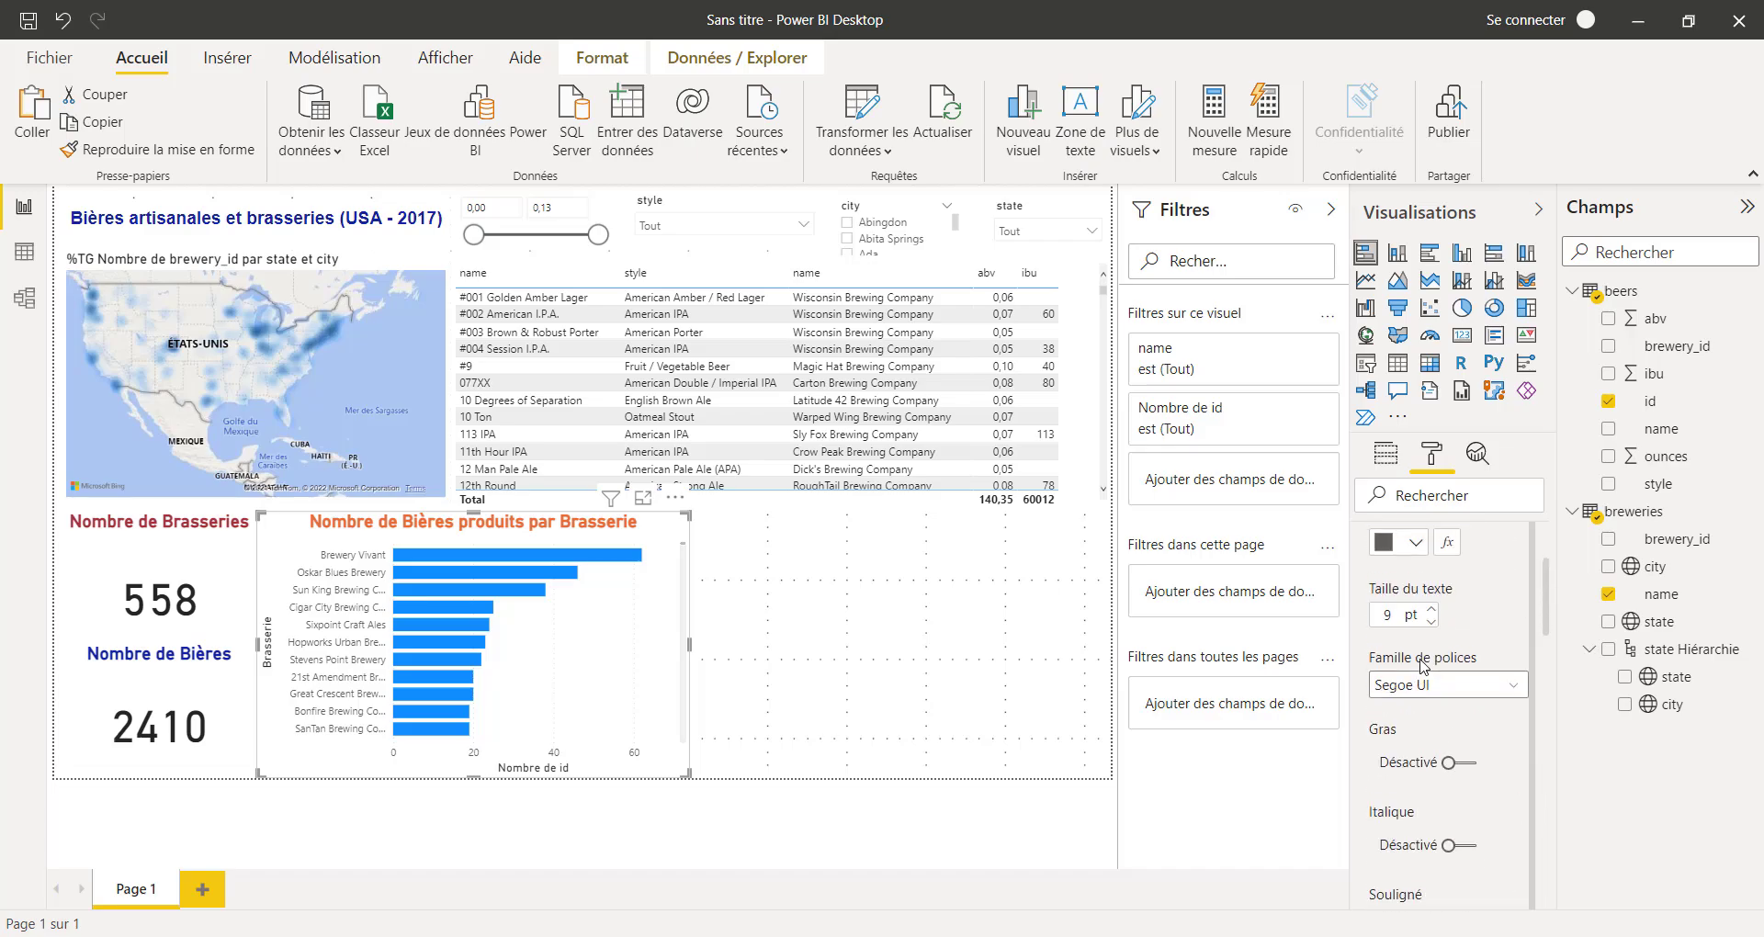
scroll(1419, 643, up, 3)
click(1410, 581)
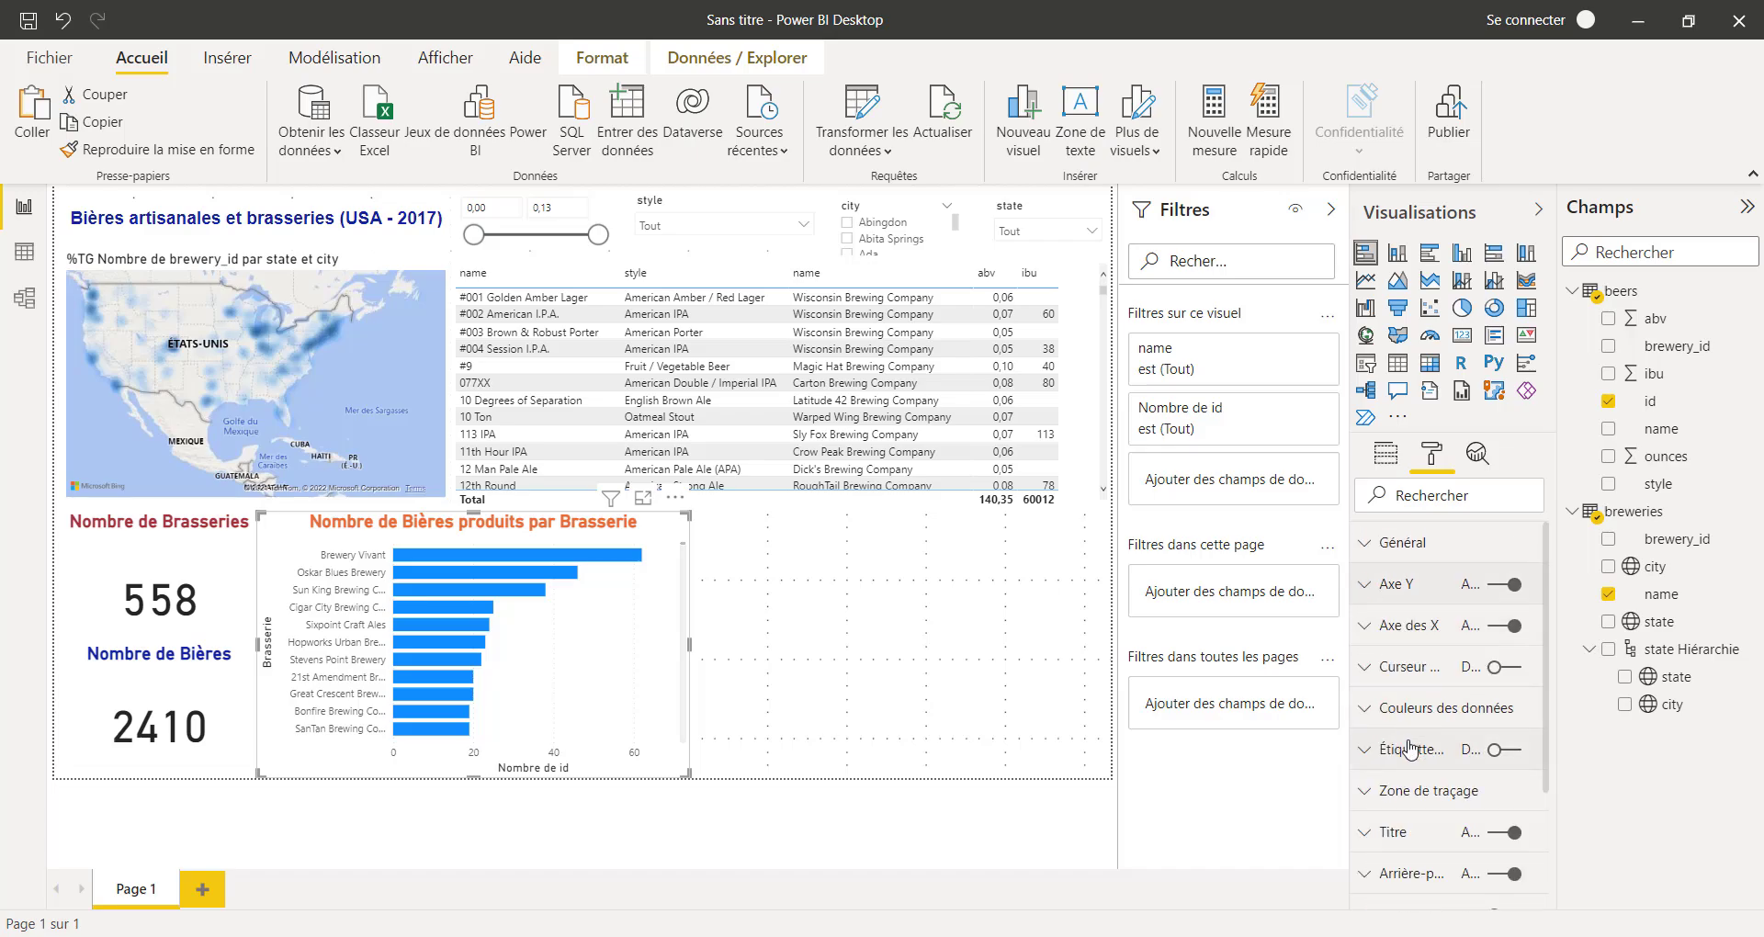
Set the bar chart's X axis title to "Nombre de bières"
click(1406, 627)
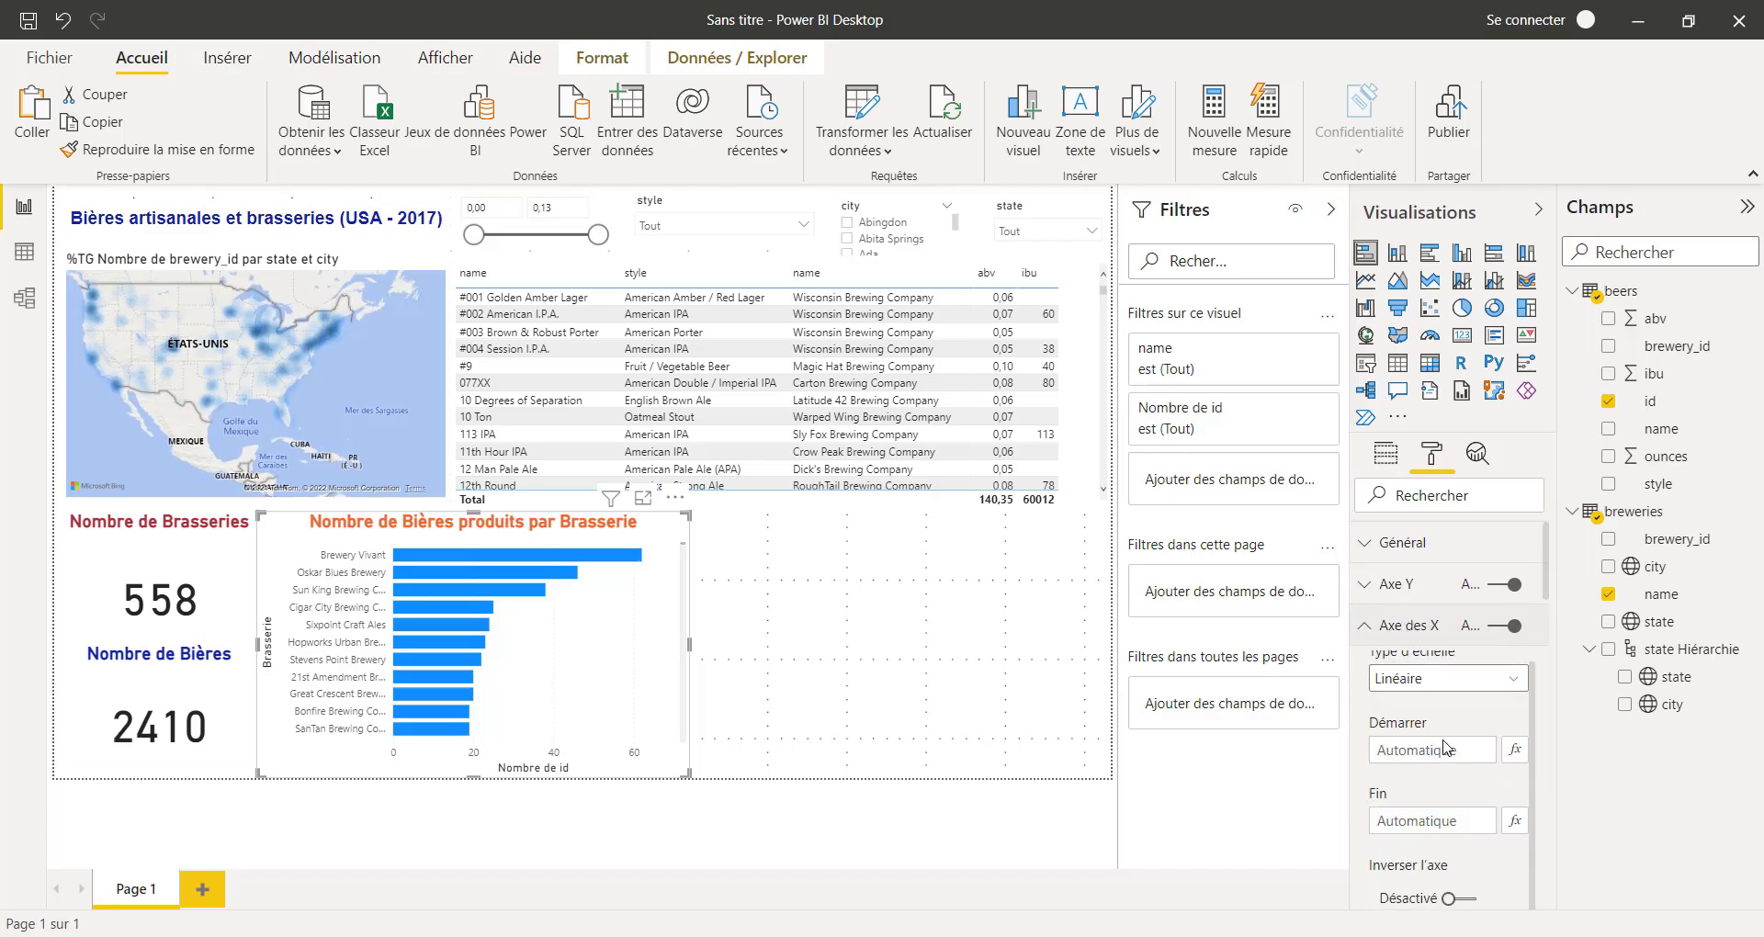
scroll(1444, 746, down, 6)
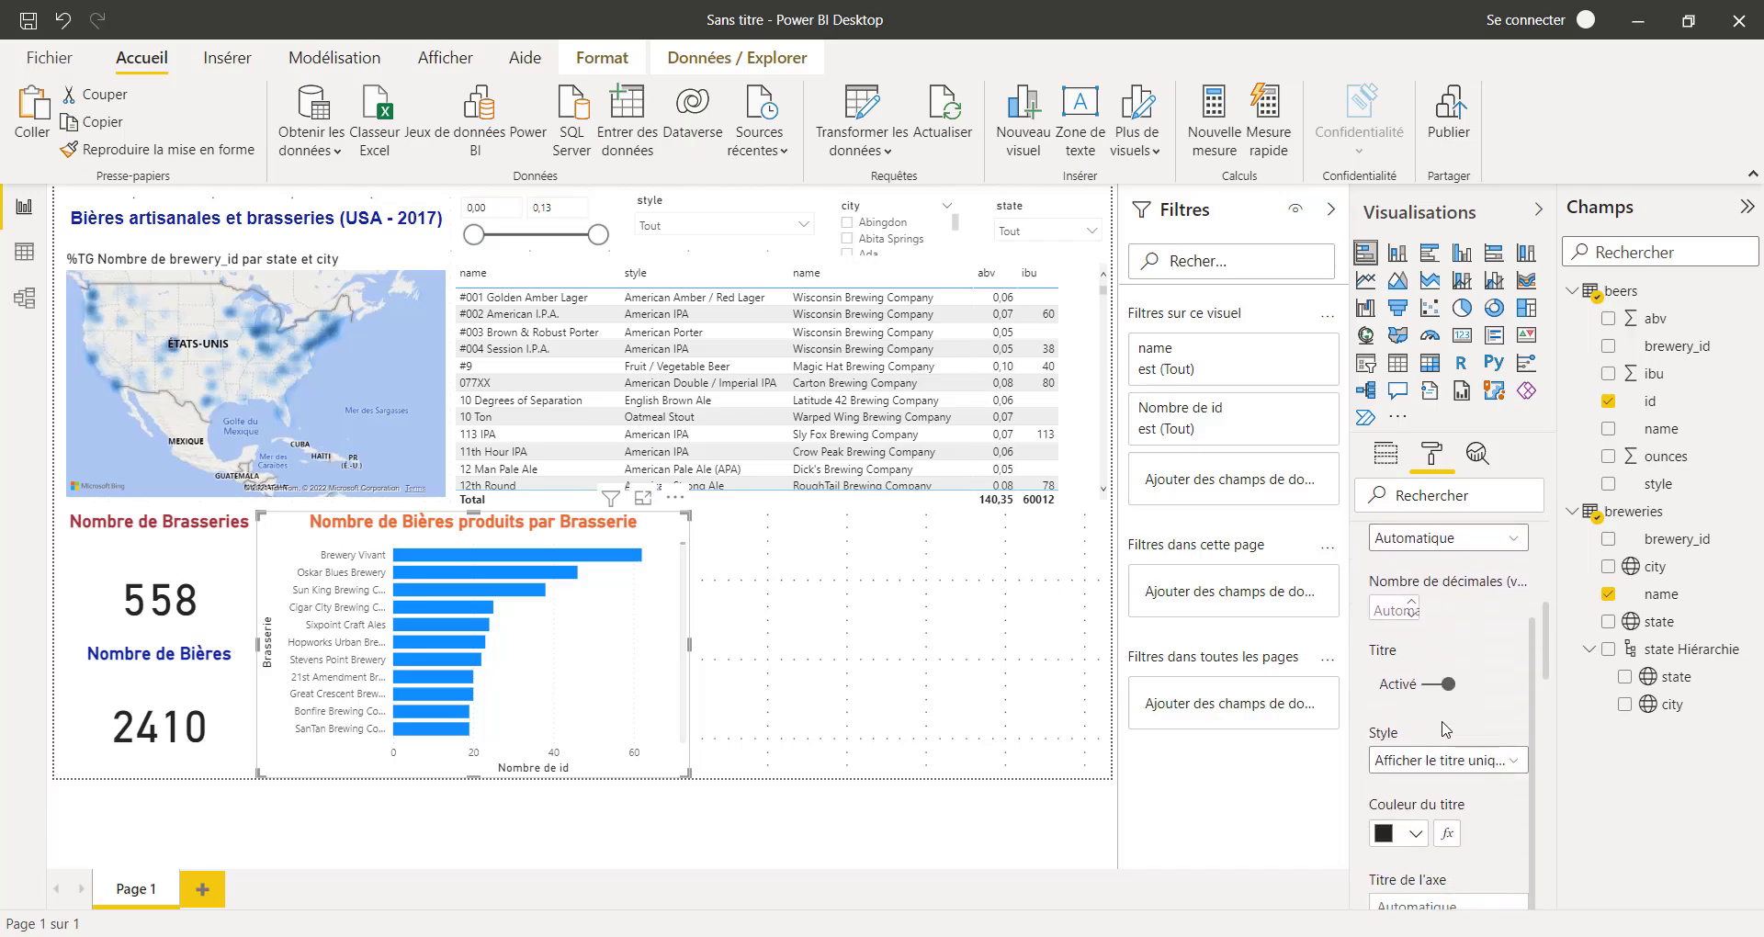
scroll(1461, 717, down, 3)
click(1492, 671)
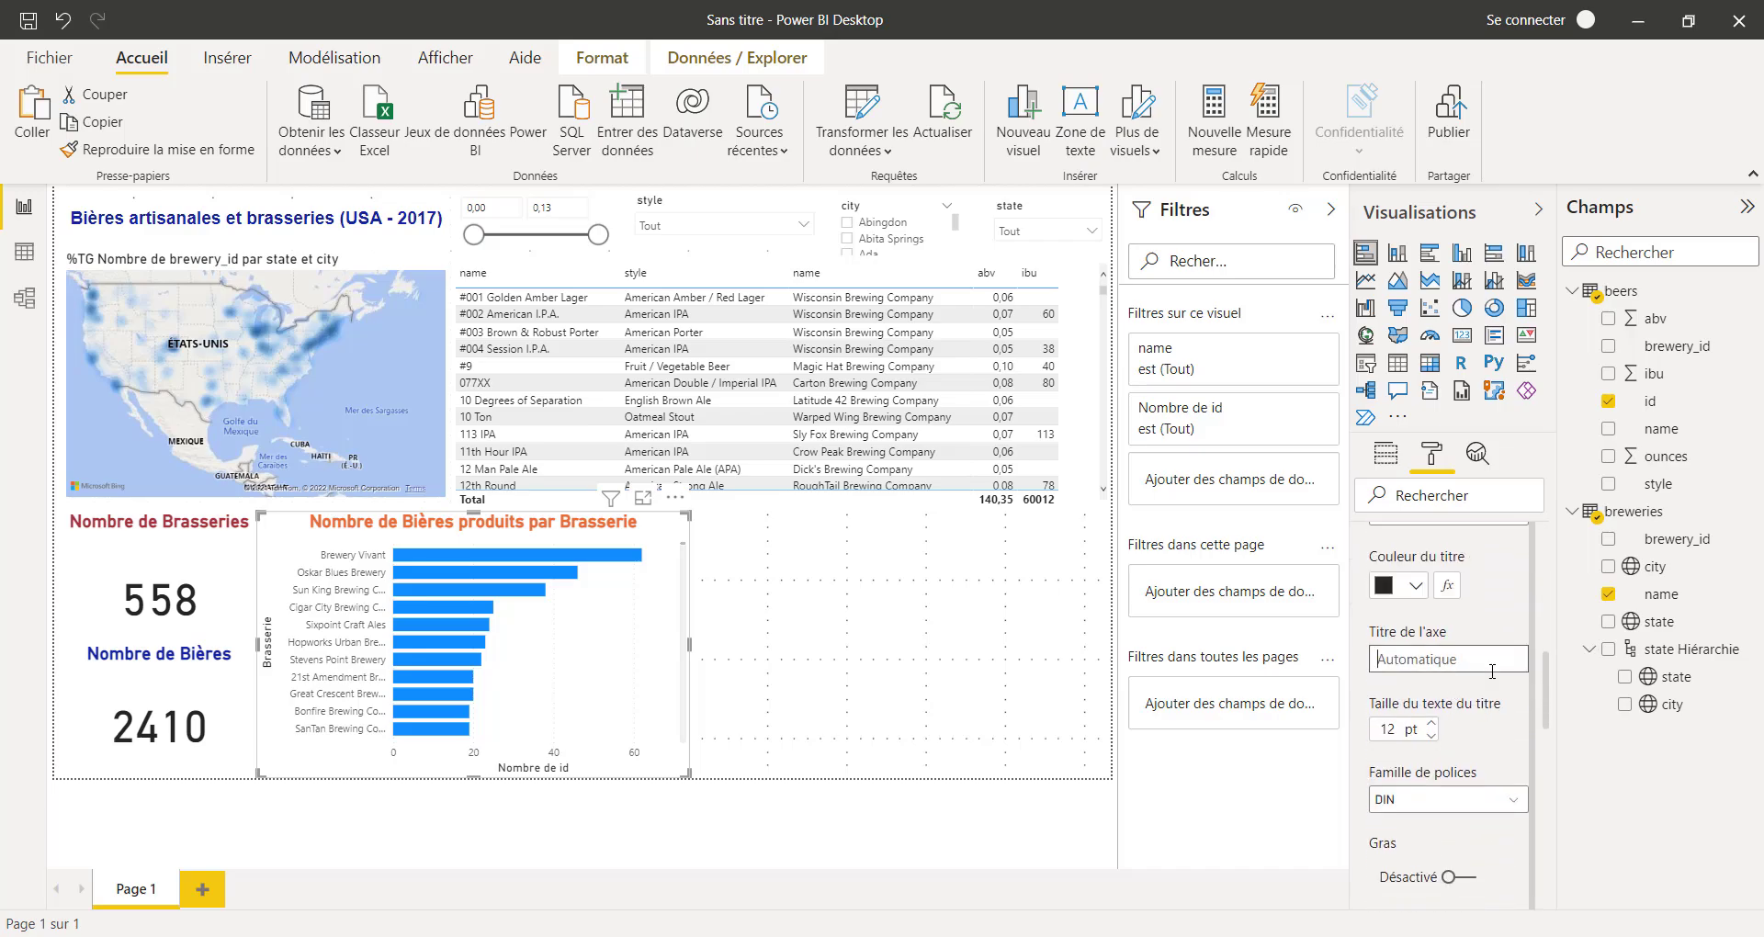
text(Nombre de bières)
click(899, 724)
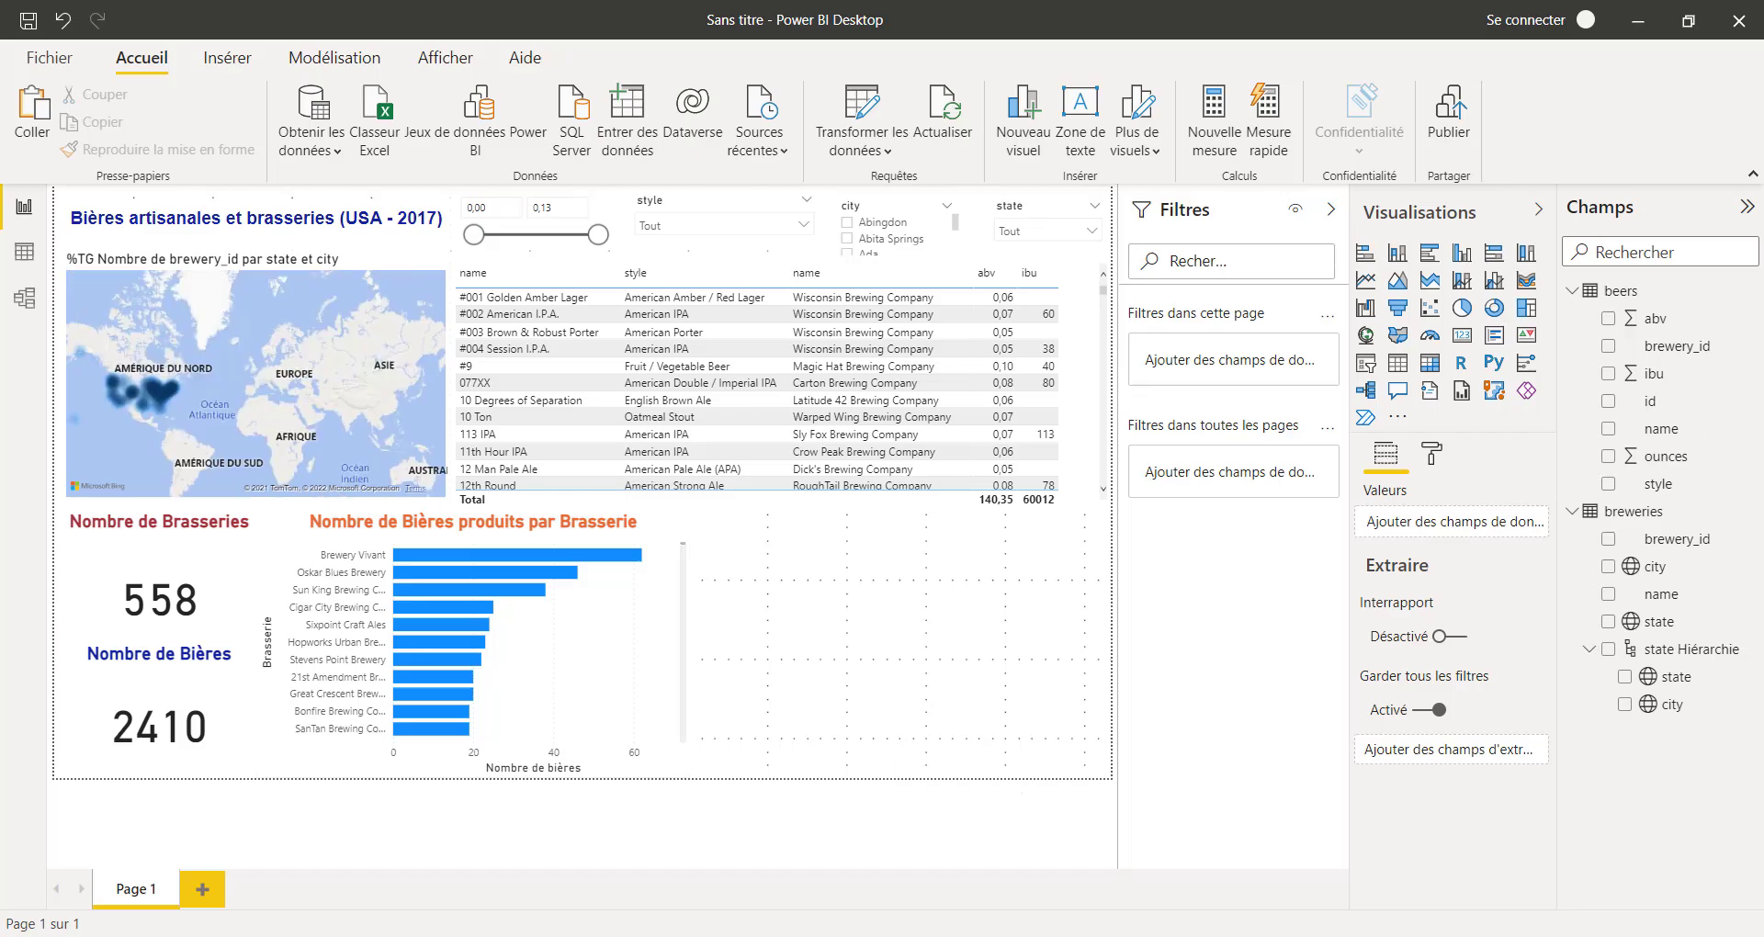
Add the id field from the beers table to the bar chart's tooltips as a distinct count
click(589, 656)
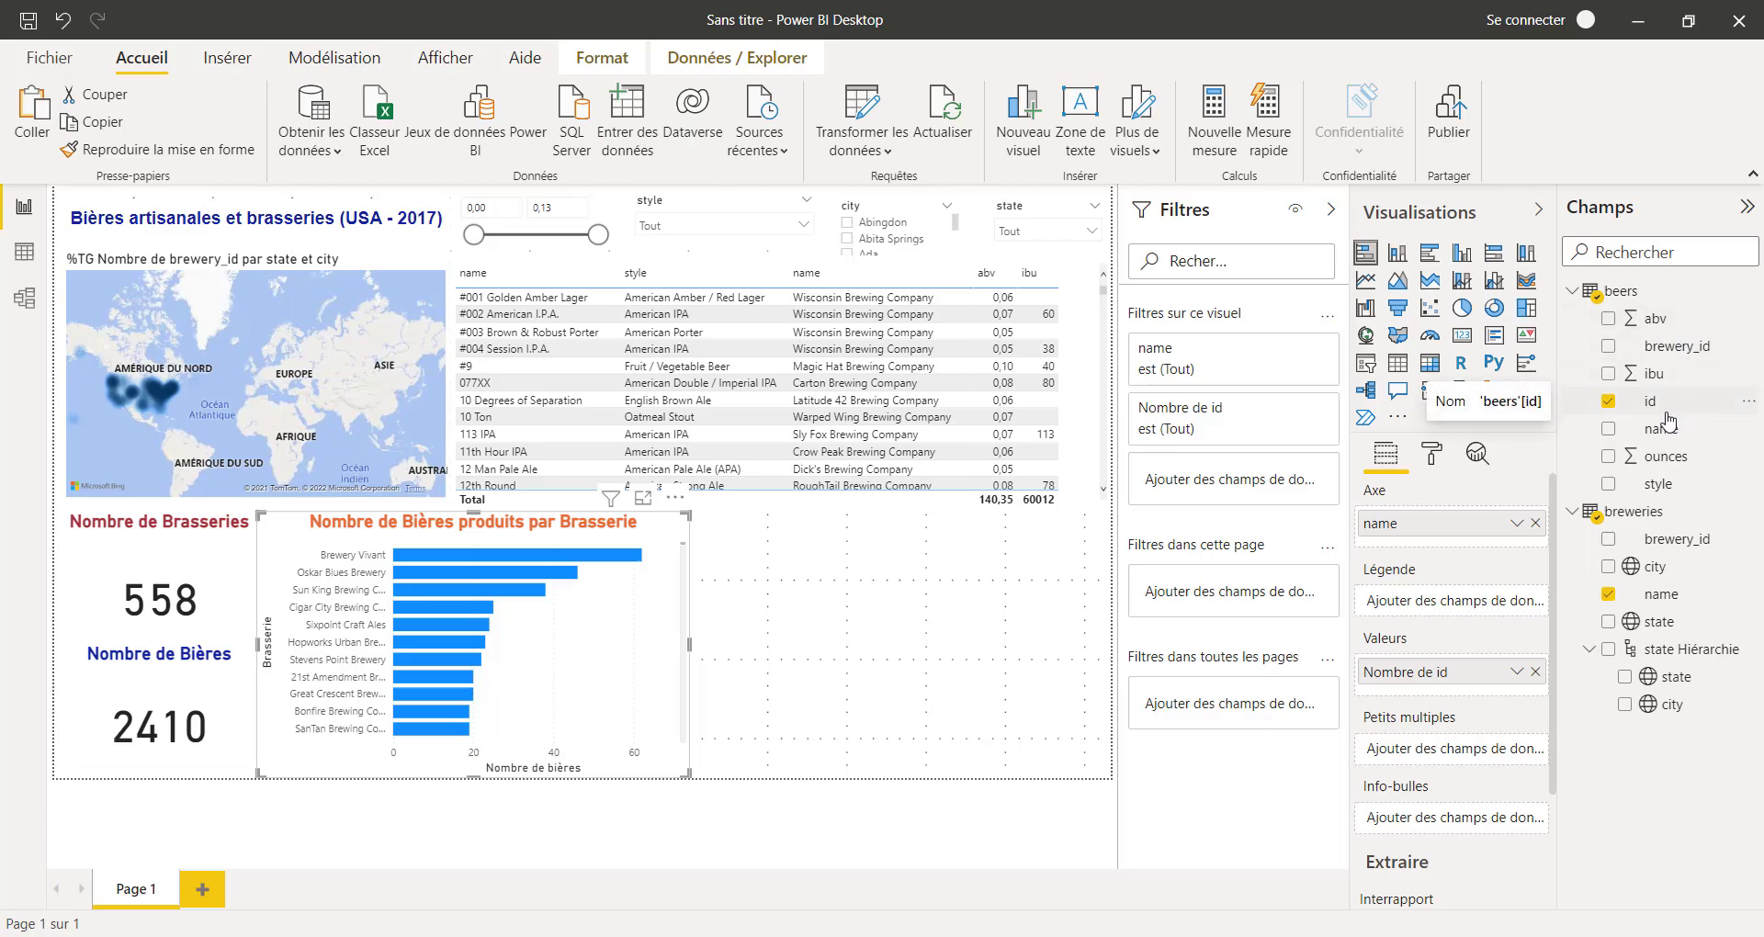
drag(1666, 402, 1457, 821)
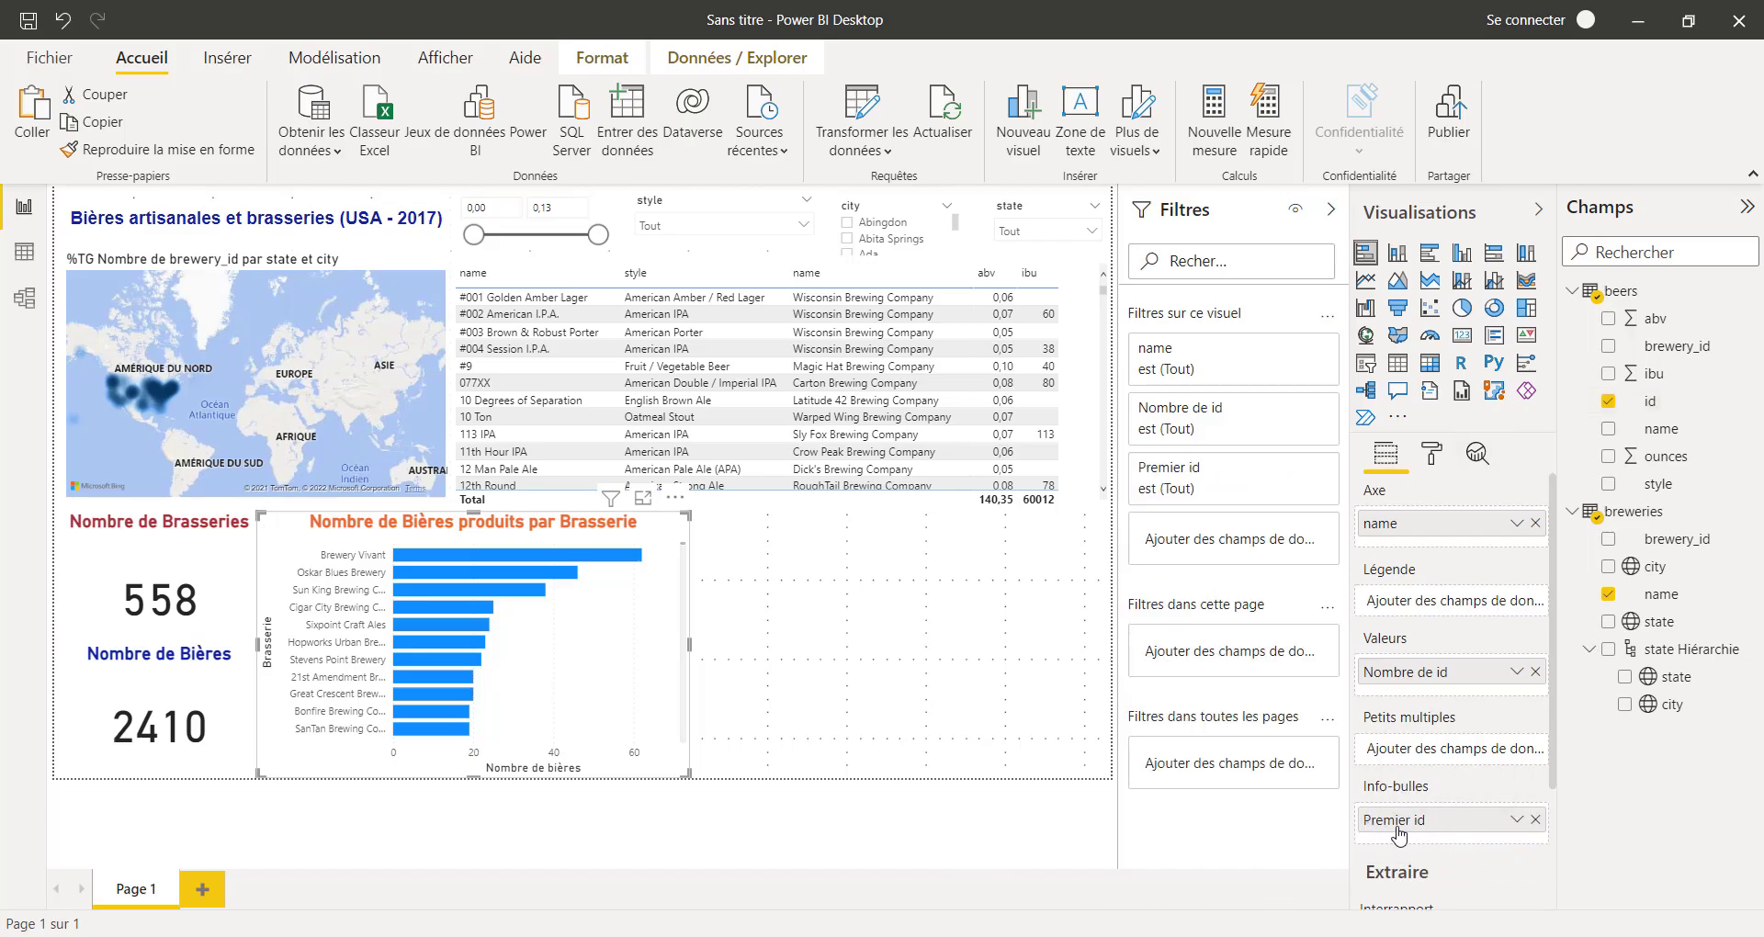
click(1515, 822)
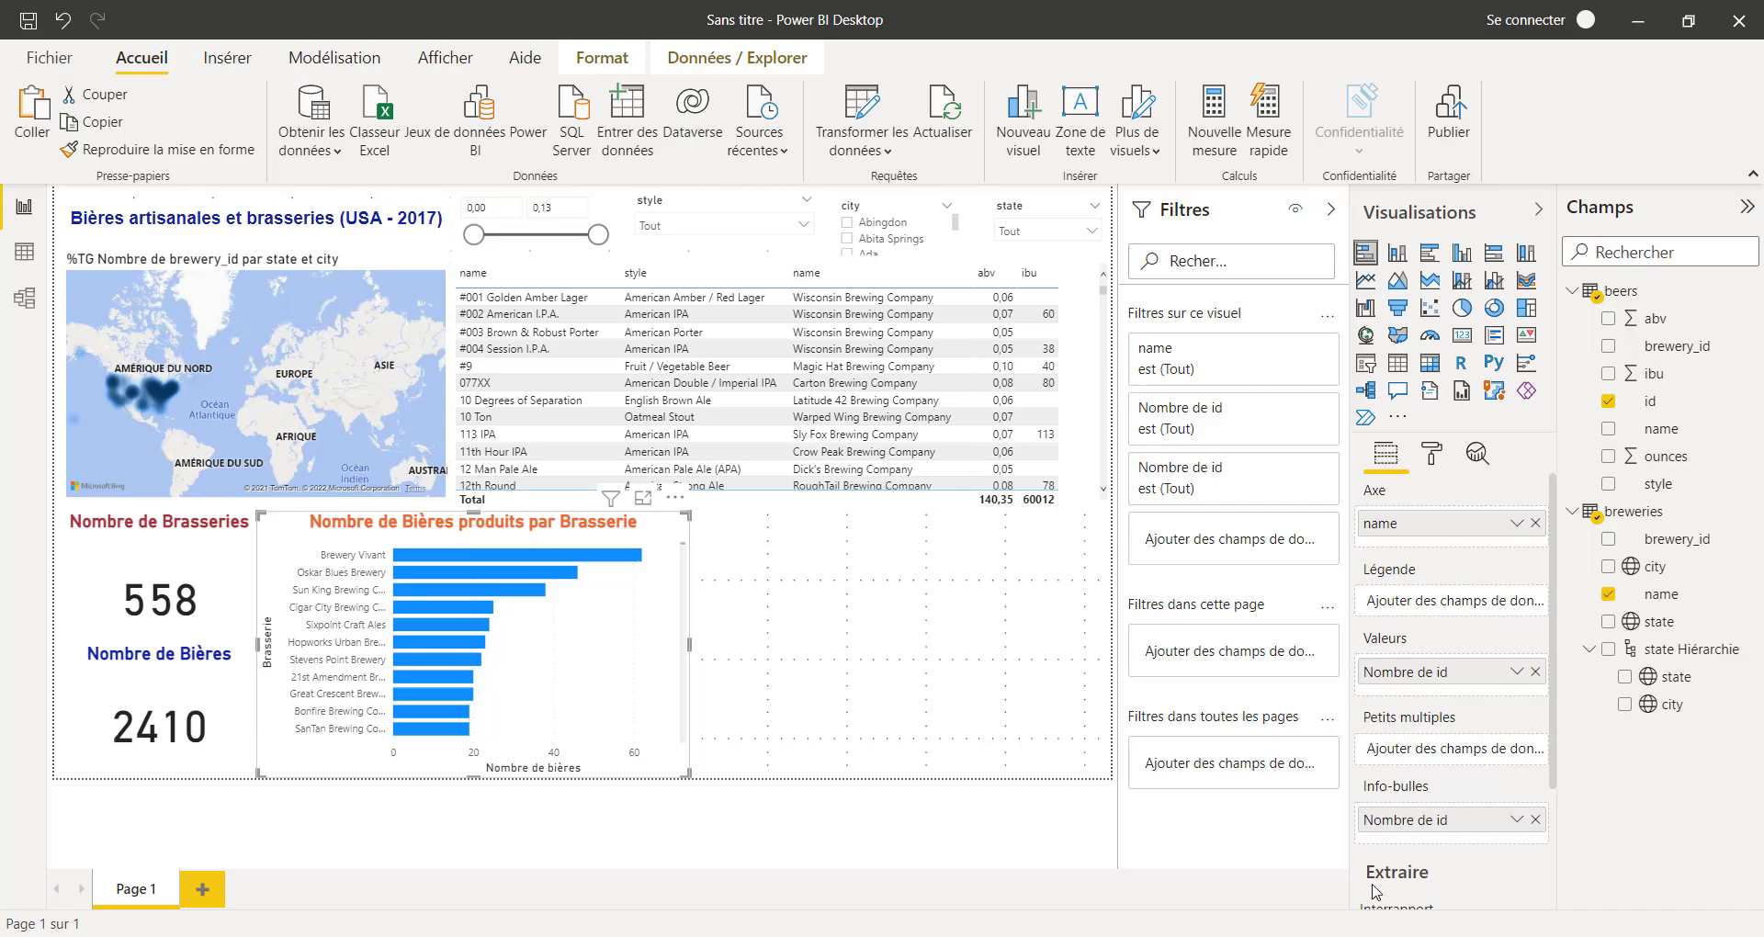
Show the bar chart's tooltip id count as a percentage of the grand total and check it on a bar
click(1516, 820)
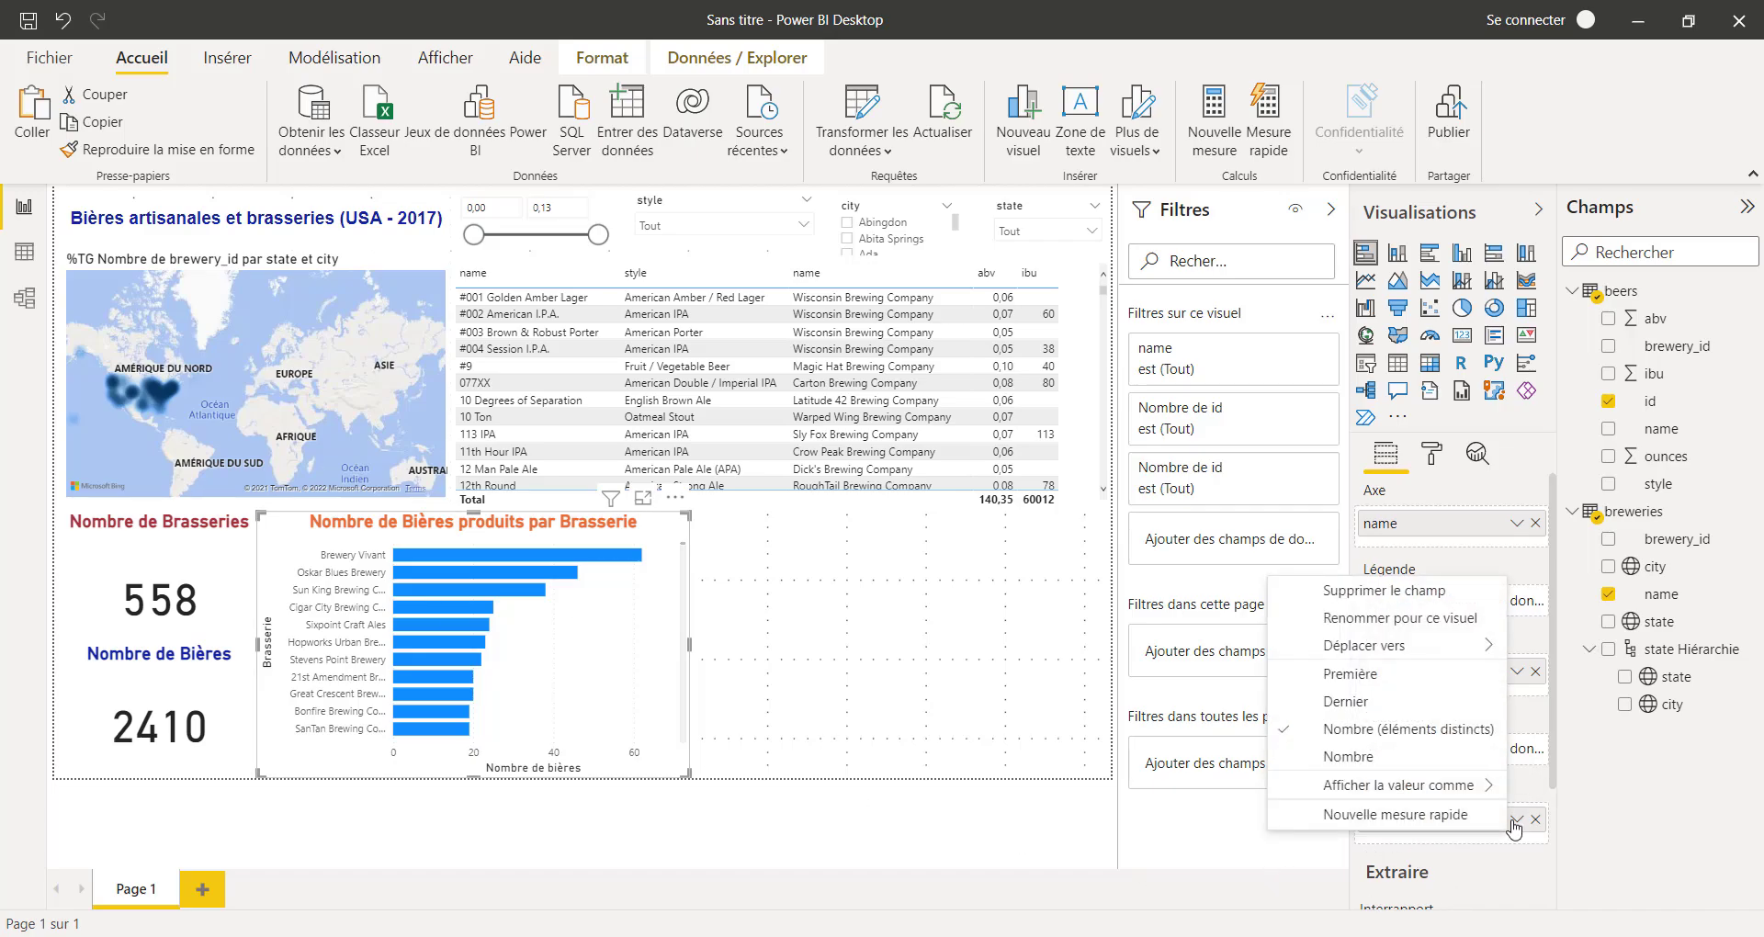
mouse_move(1472, 792)
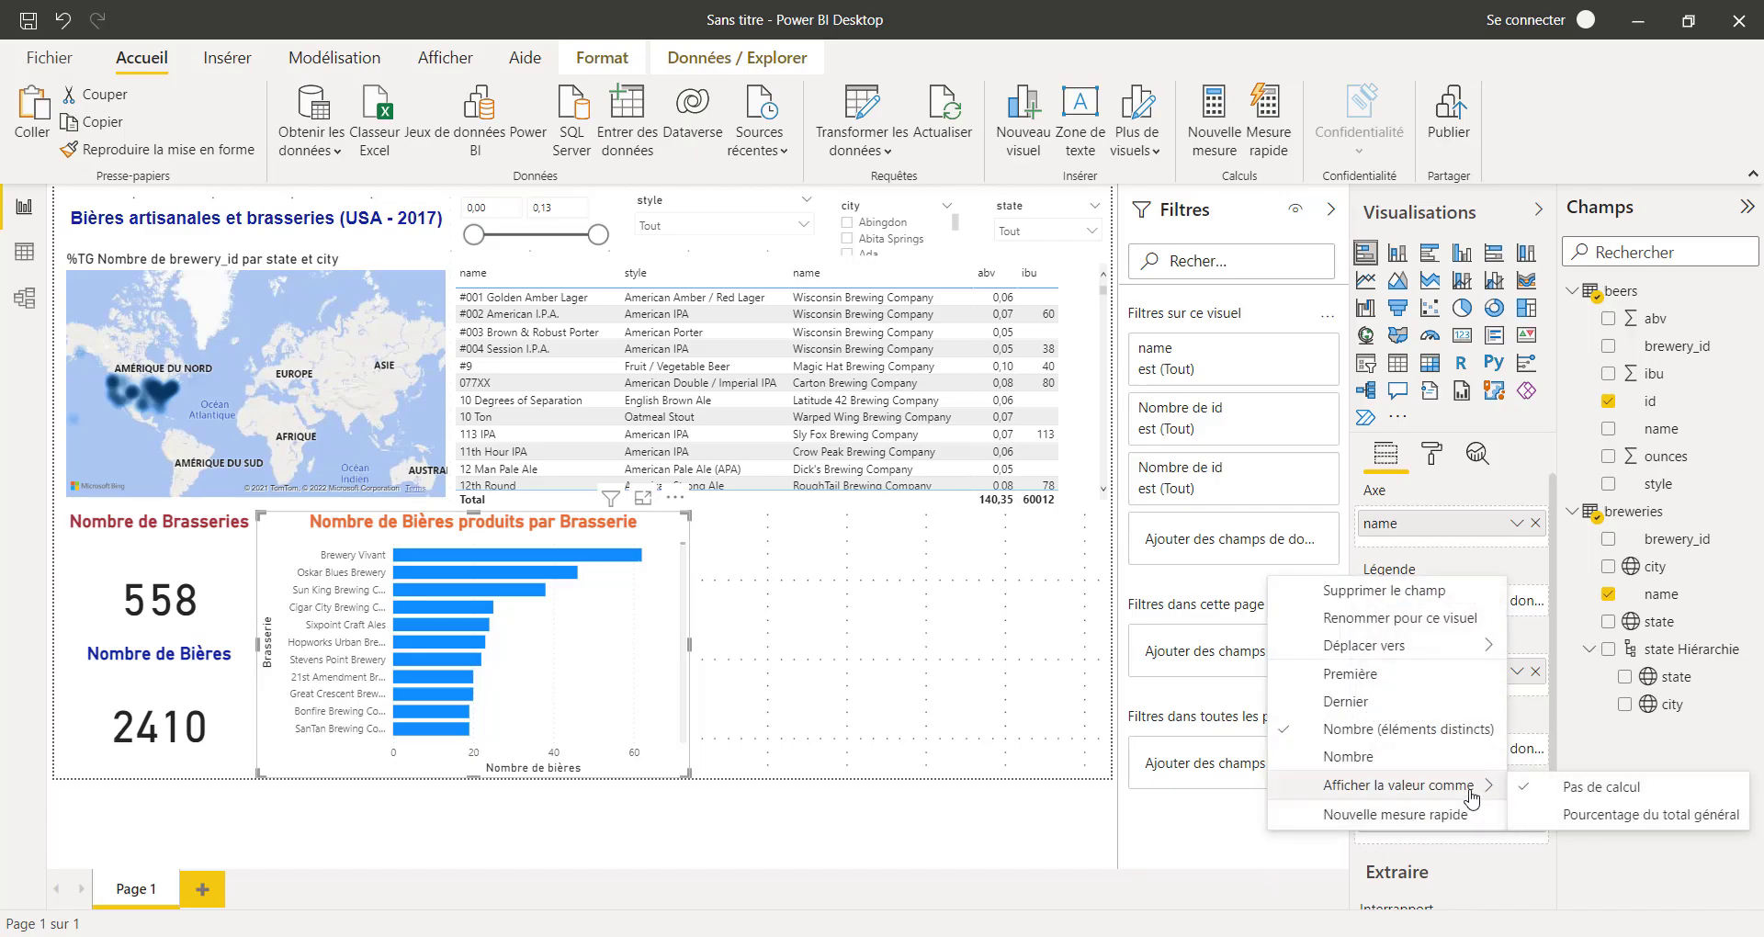
click(1608, 815)
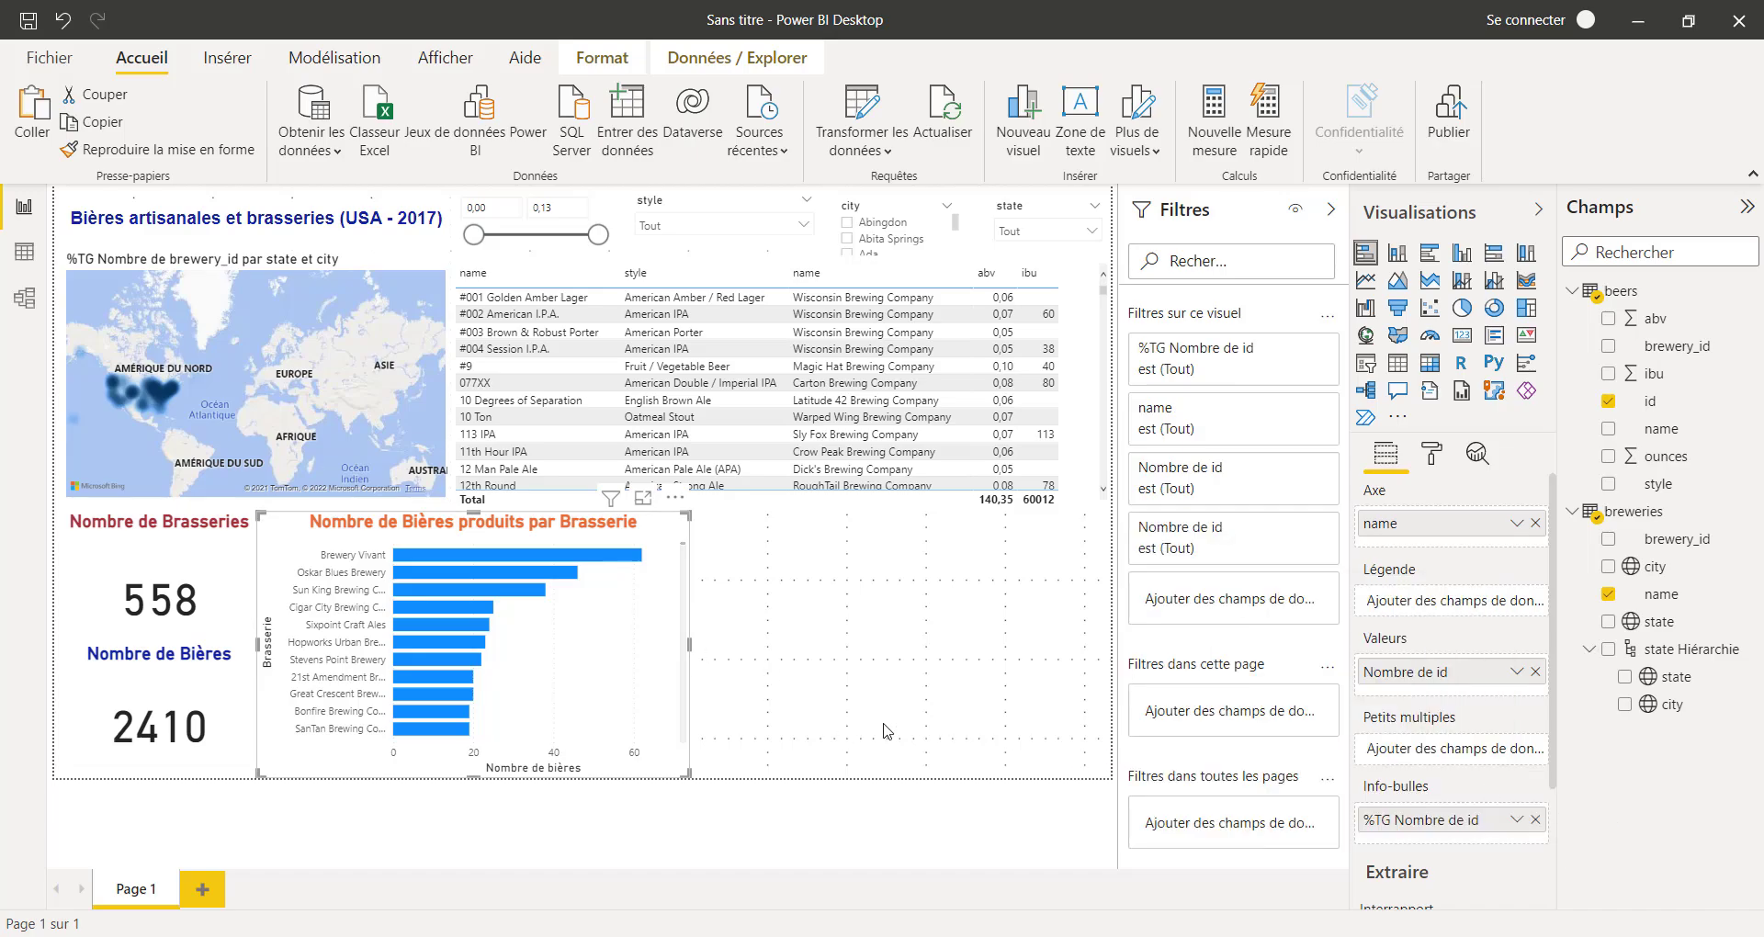
mouse_move(579, 563)
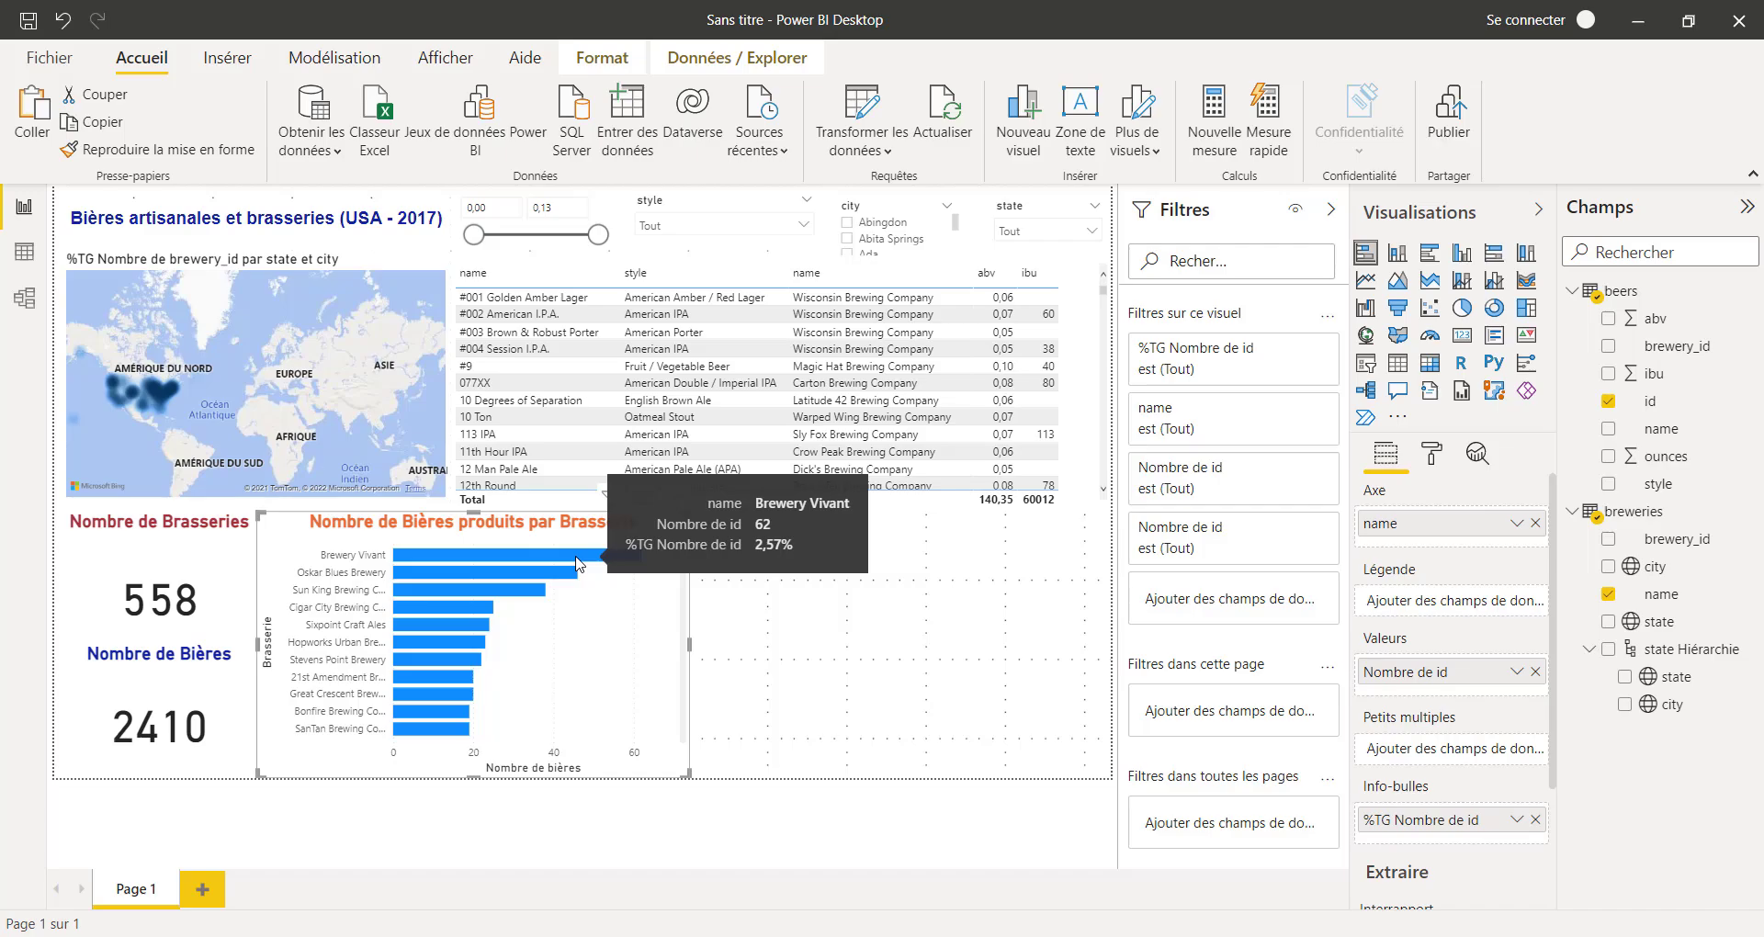
click(904, 606)
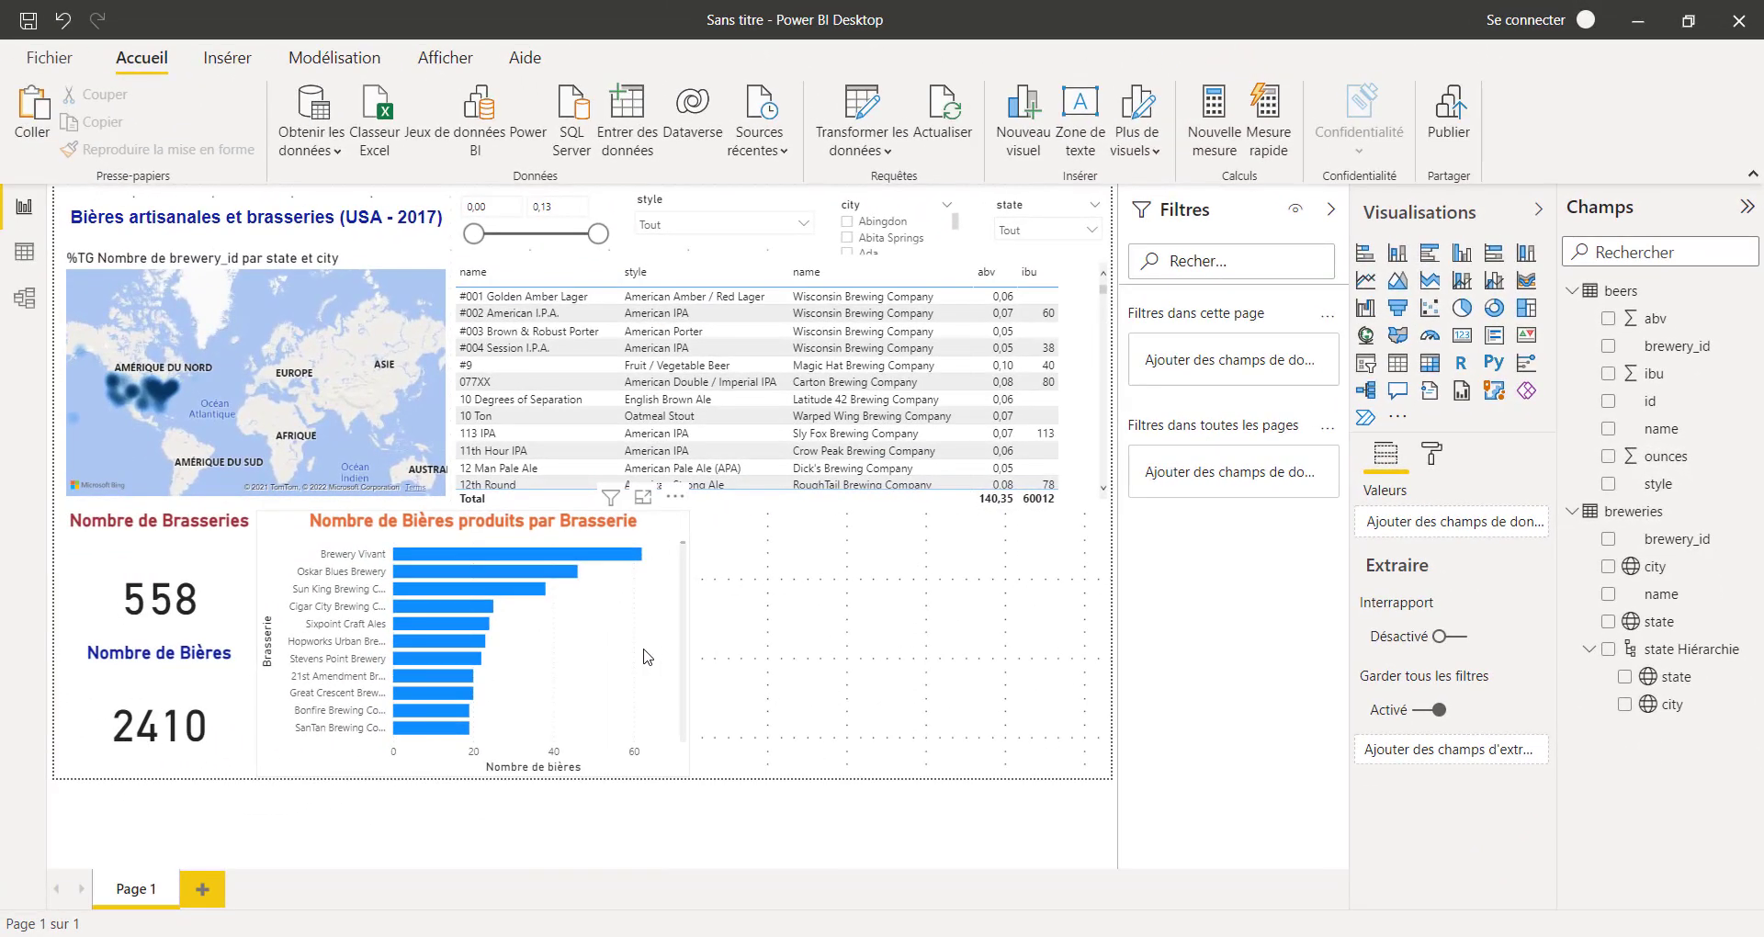
Duplicate the bar chart, place the copy to the right of the original and narrow it so the two do not overlap
click(647, 656)
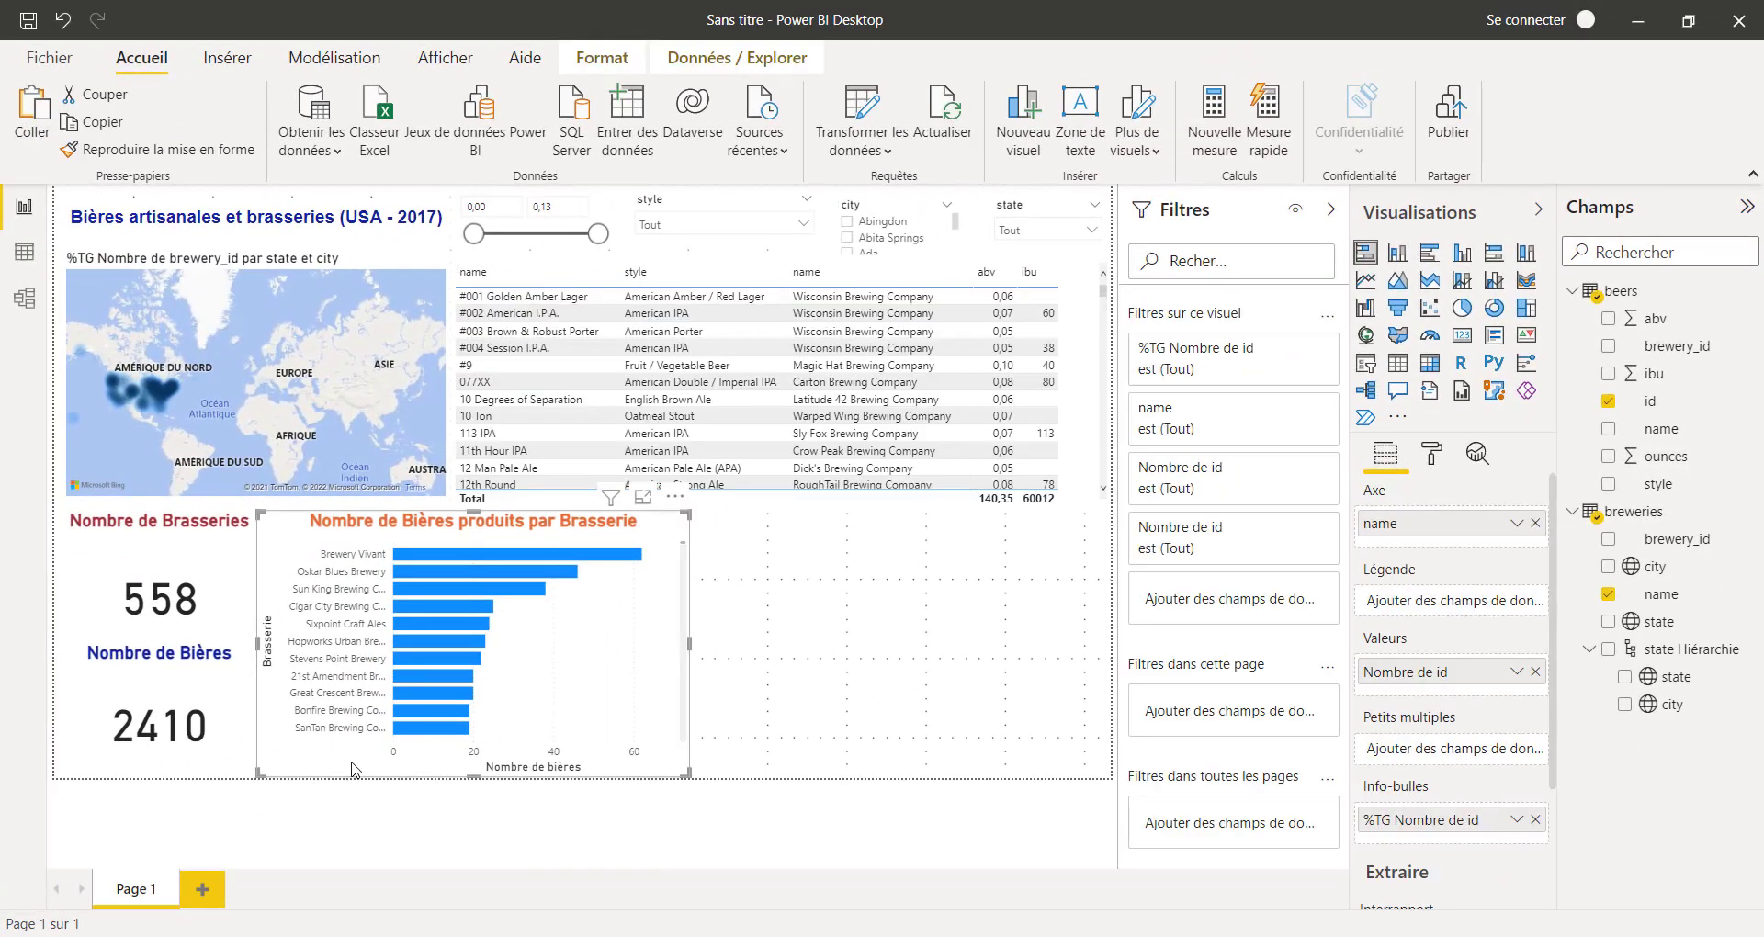
key(ctrl+c)
key(ctrl+v)
drag(575, 740, 917, 740)
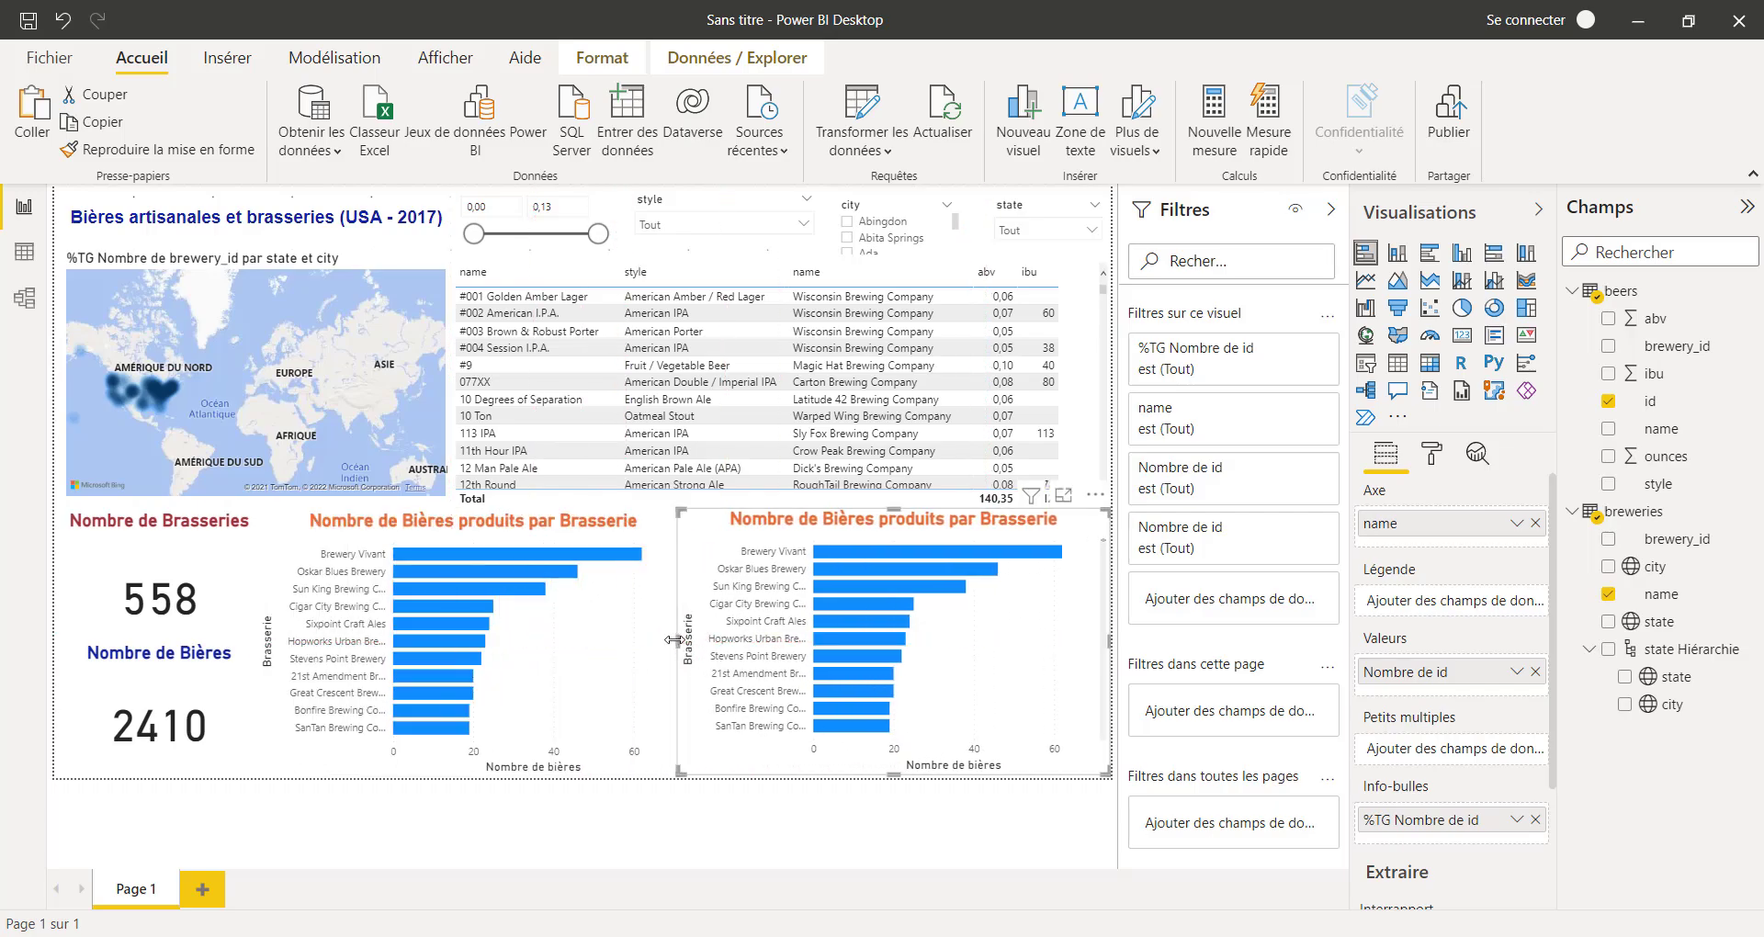
mouse_move(675, 640)
mouse_down()
mouse_move(721, 640)
mouse_move(691, 640)
mouse_up()
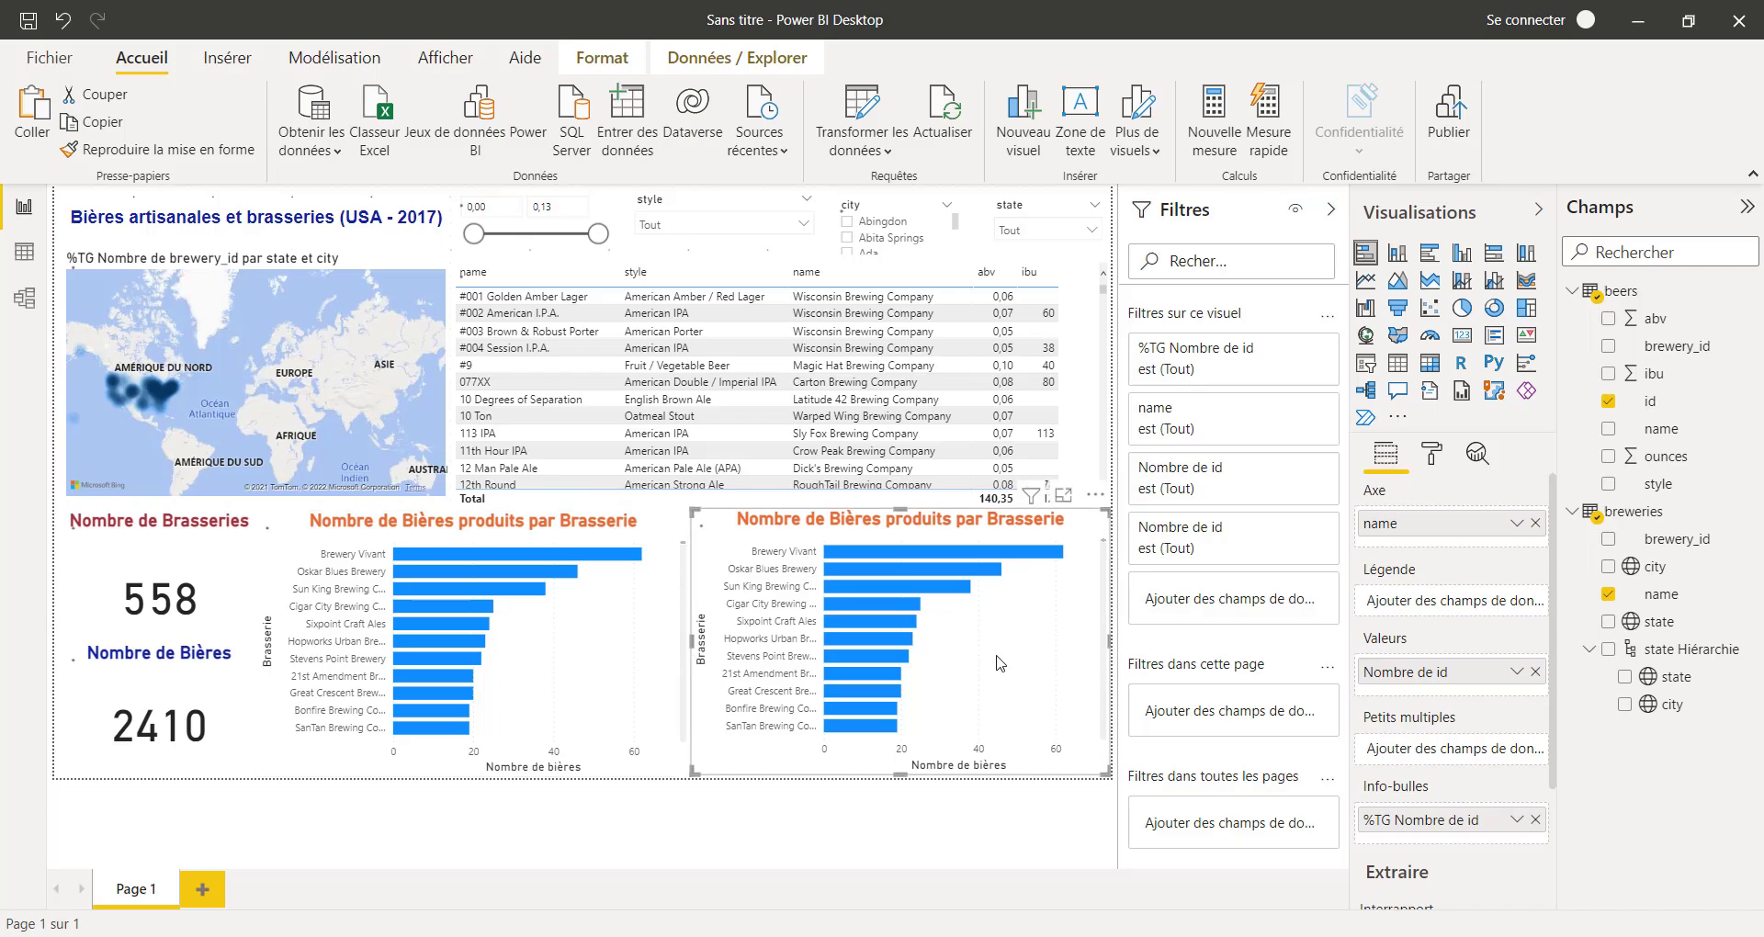
Convert the copied bar chart to a donut chart and replace the brewery name in its legend with the beer style field
click(1493, 310)
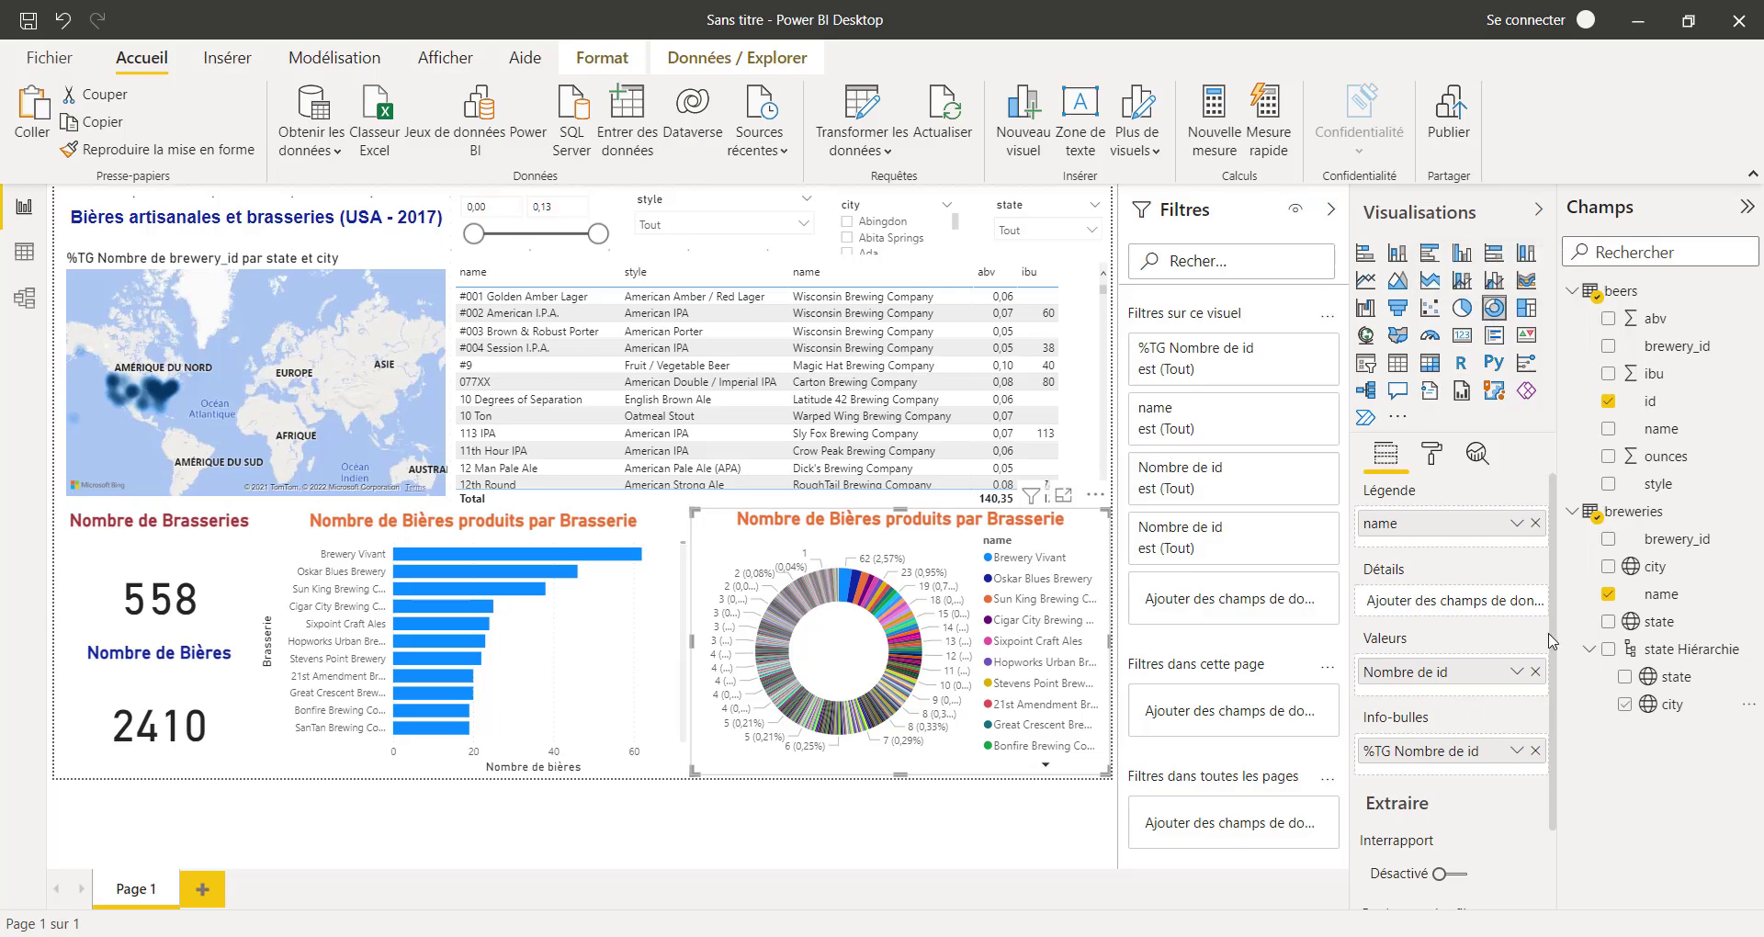
click(1534, 523)
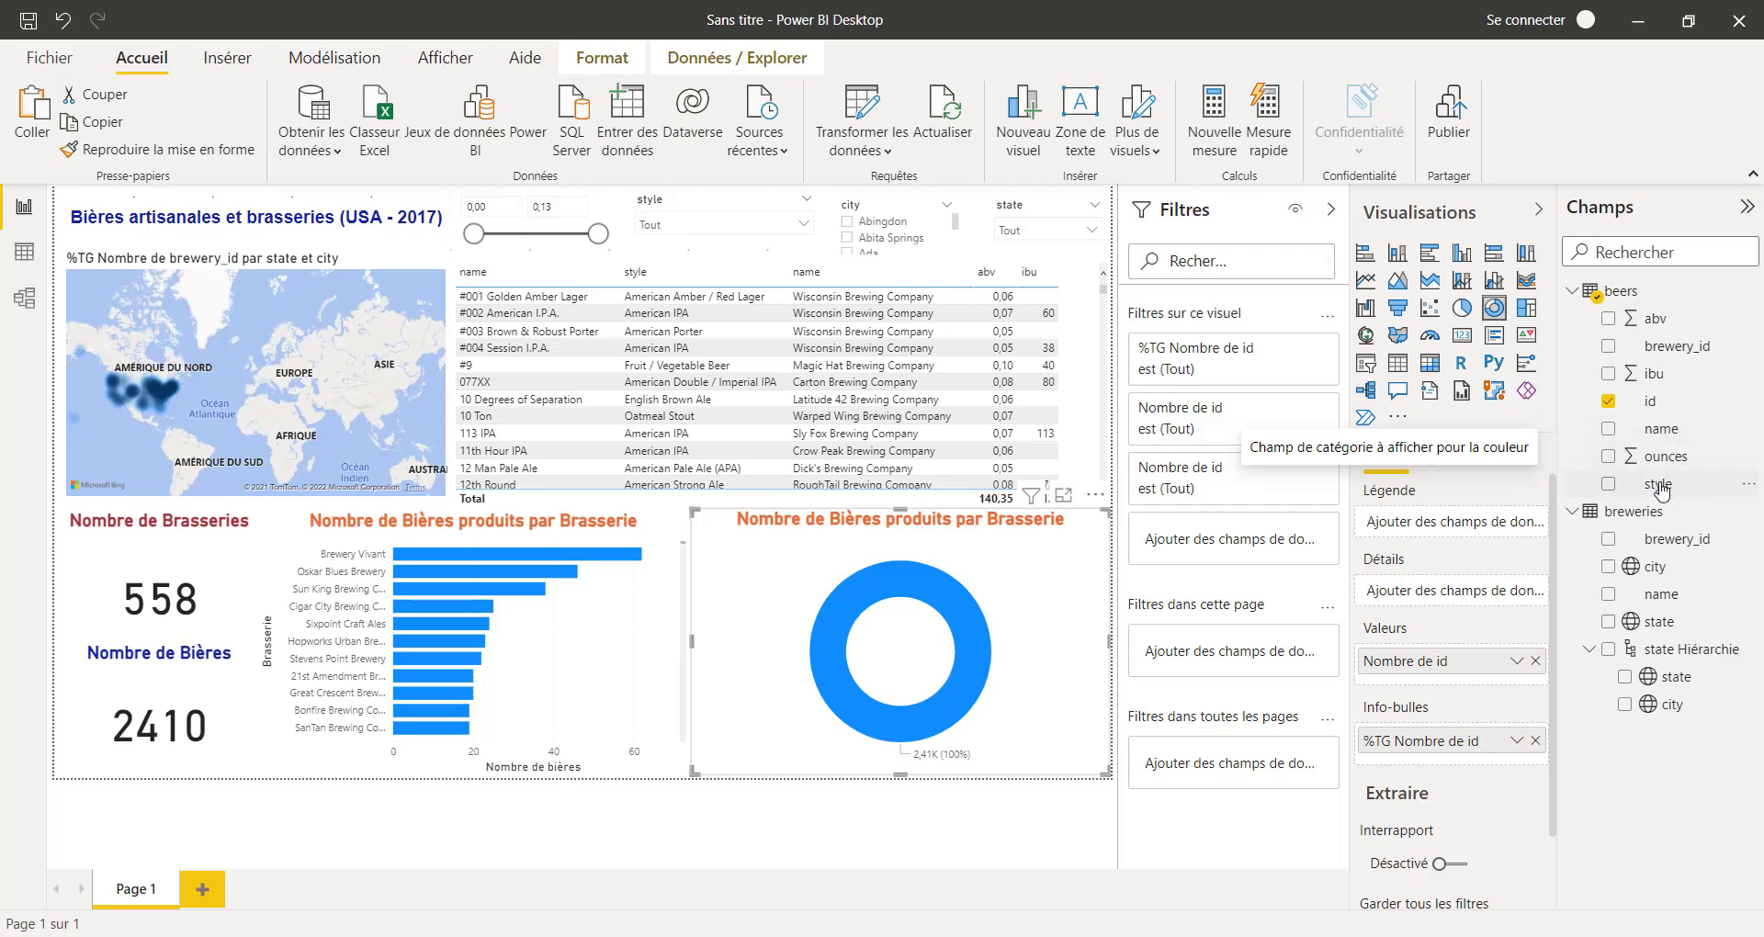
drag(1658, 484, 1447, 524)
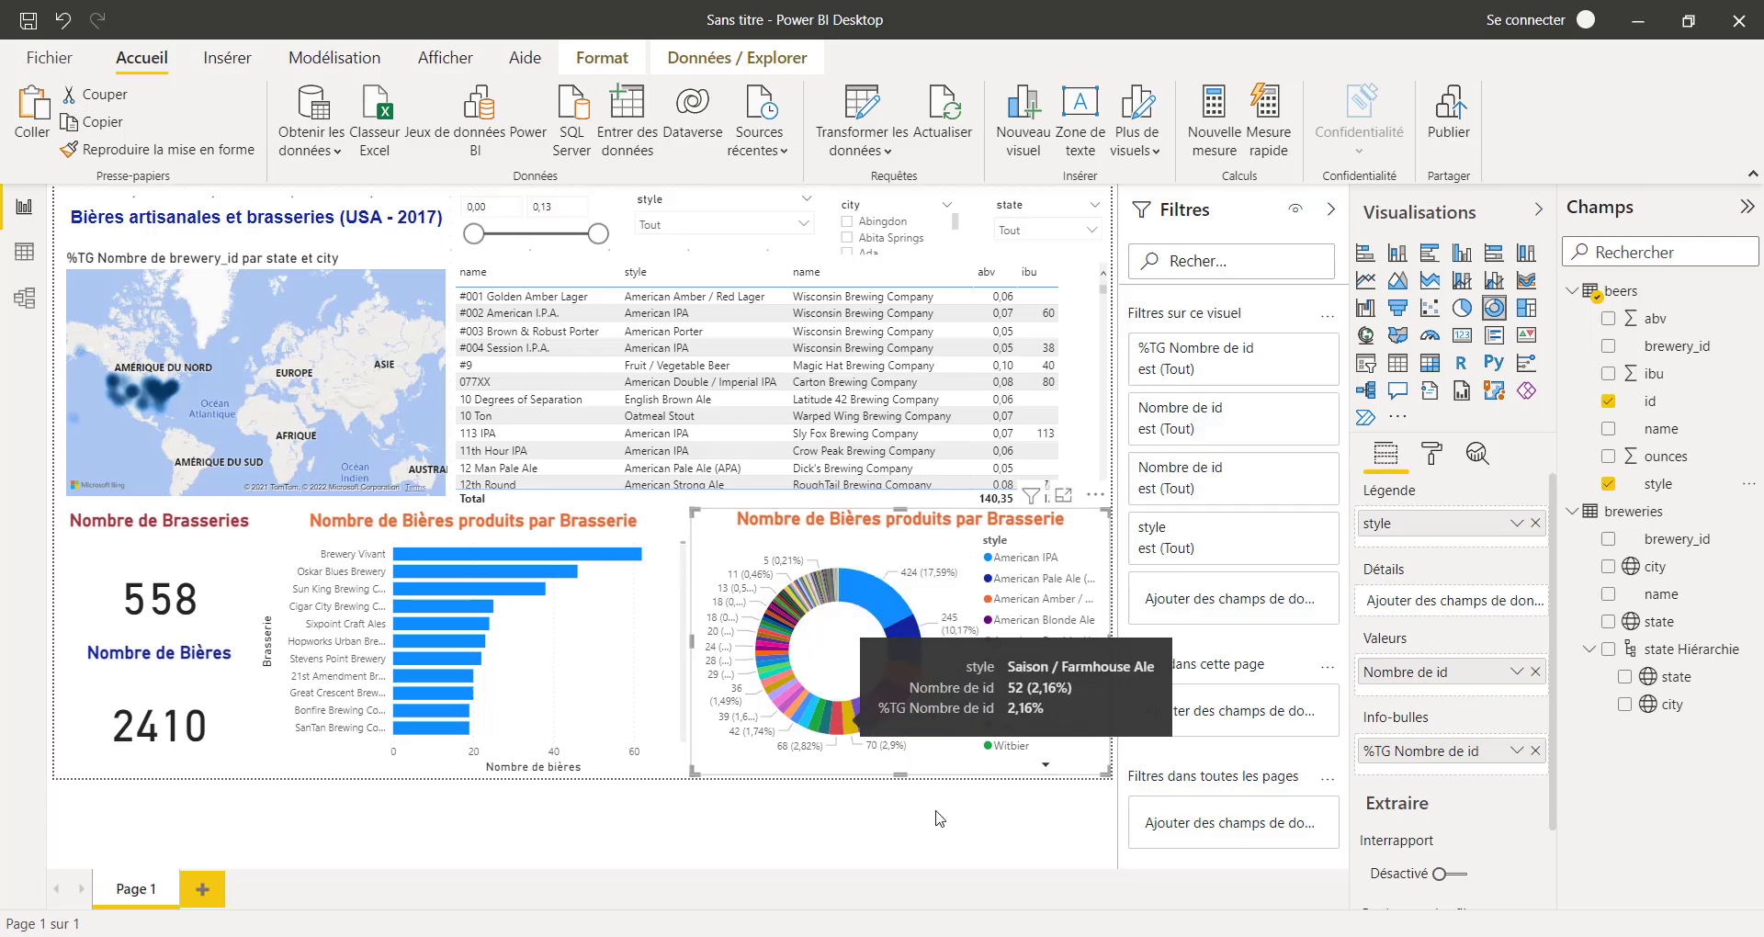
mouse_move(880, 599)
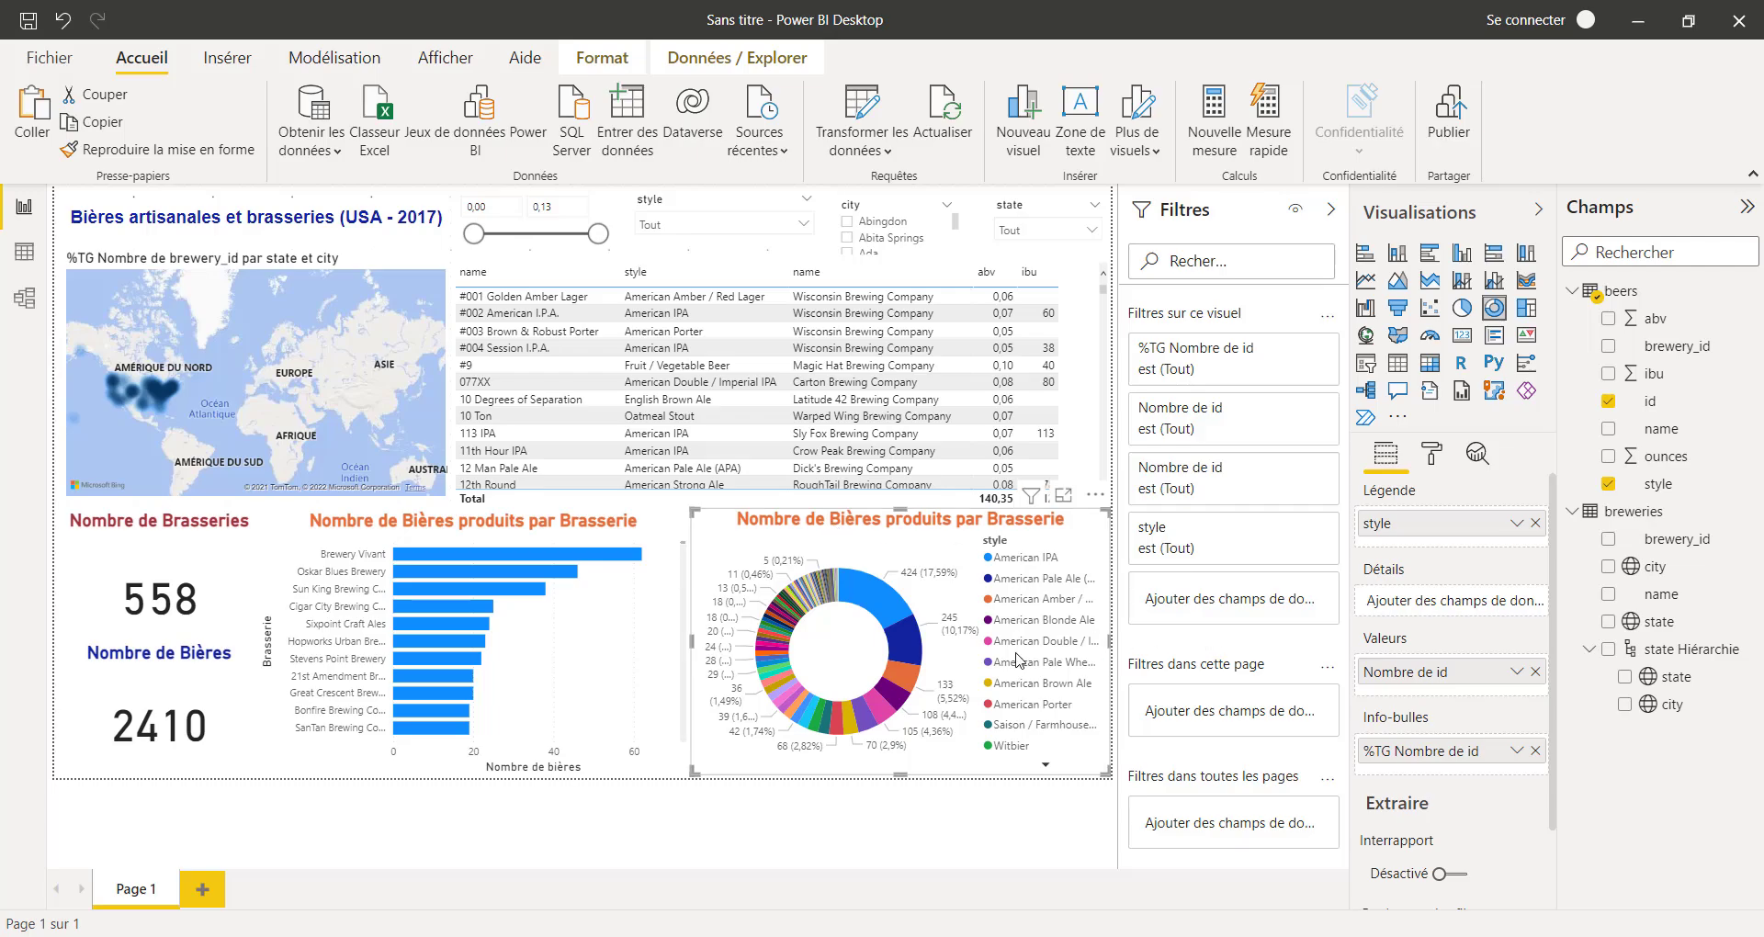
mouse_move(885, 708)
Change the donut chart's title to "Le style de bière le plus populaire"
click(1432, 453)
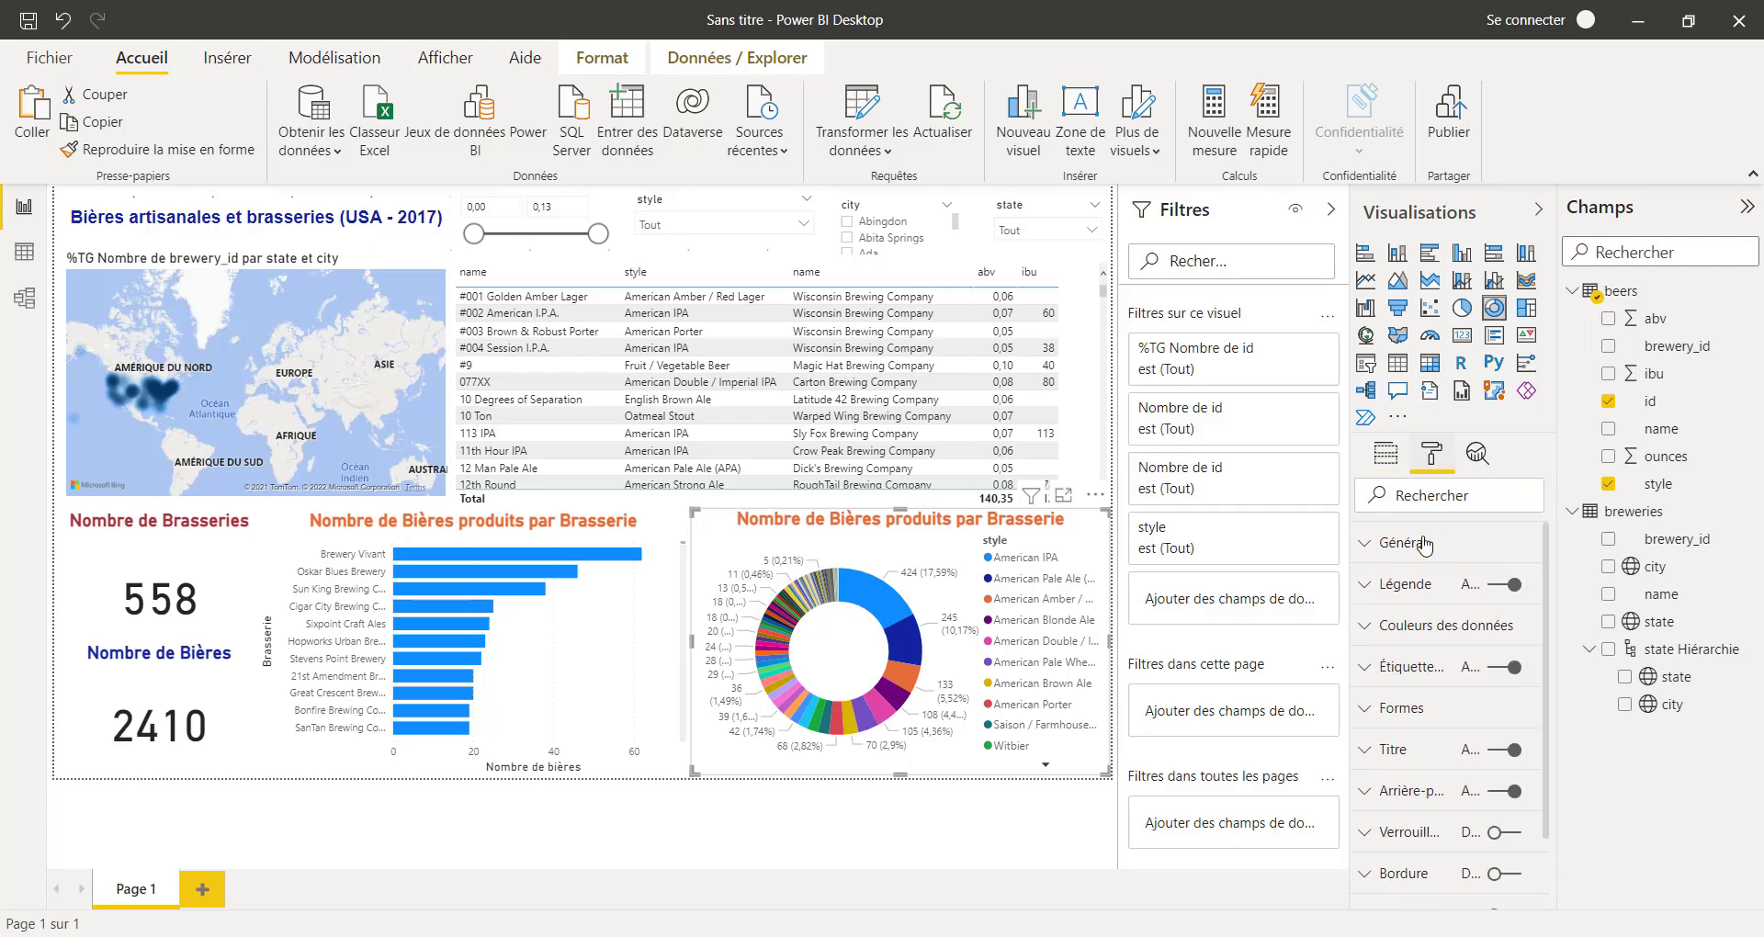
click(1369, 755)
scroll(1383, 761, down, 1)
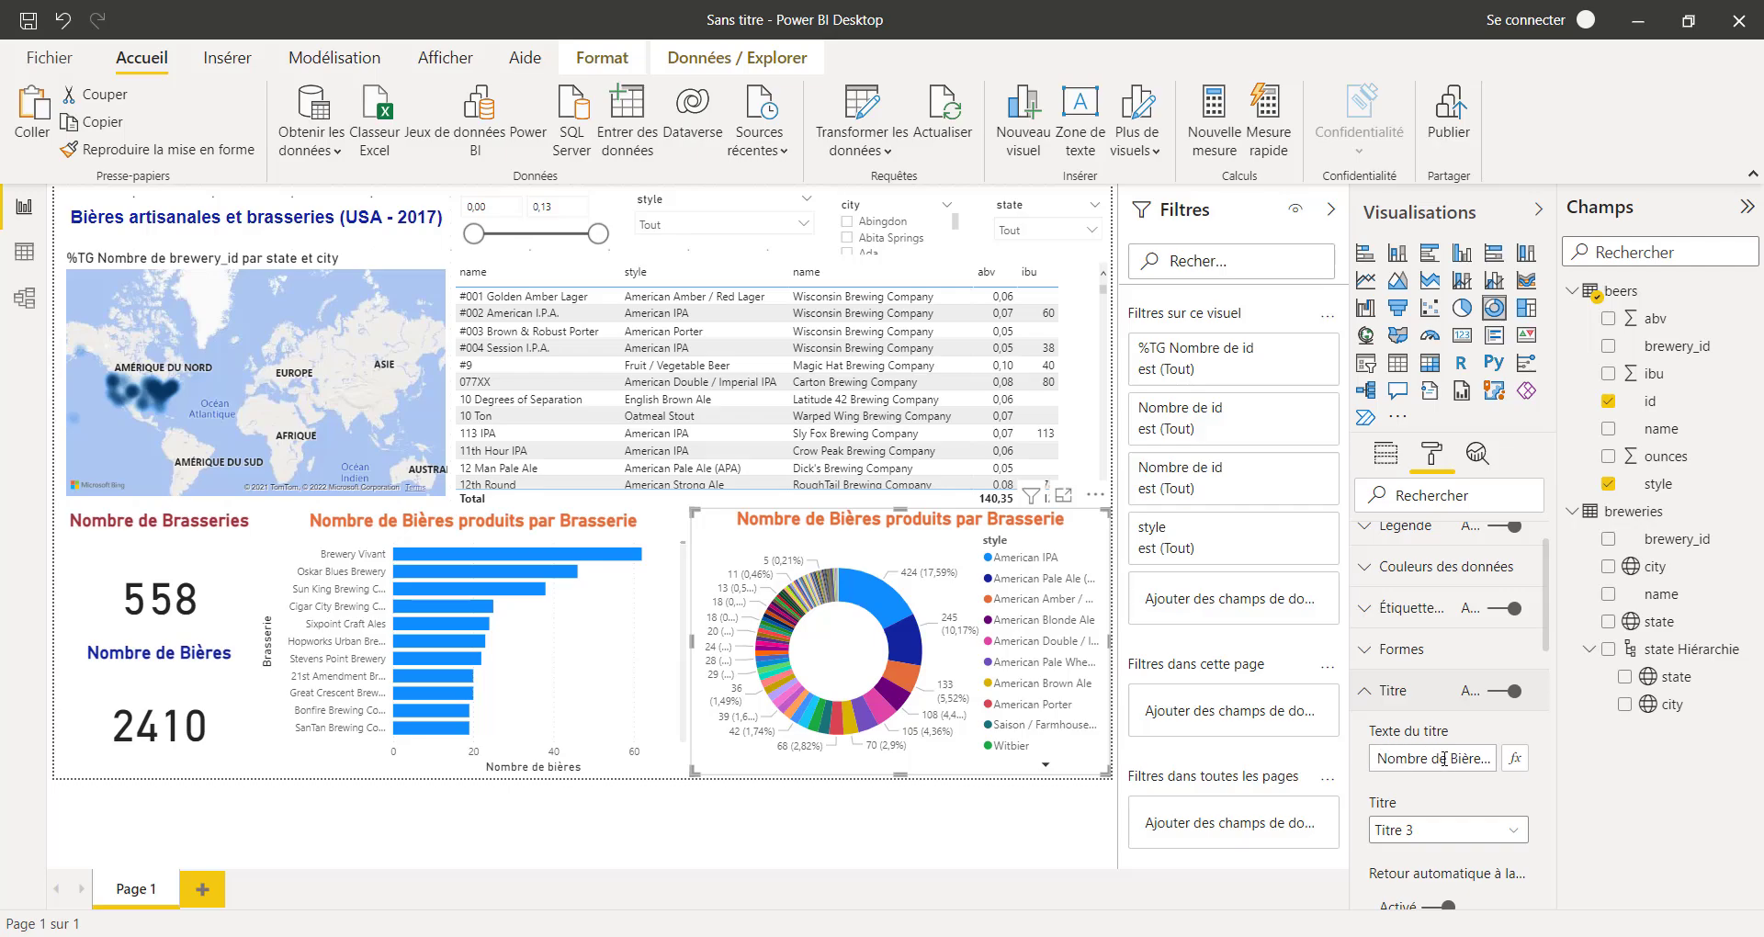
drag(1438, 756, 1325, 772)
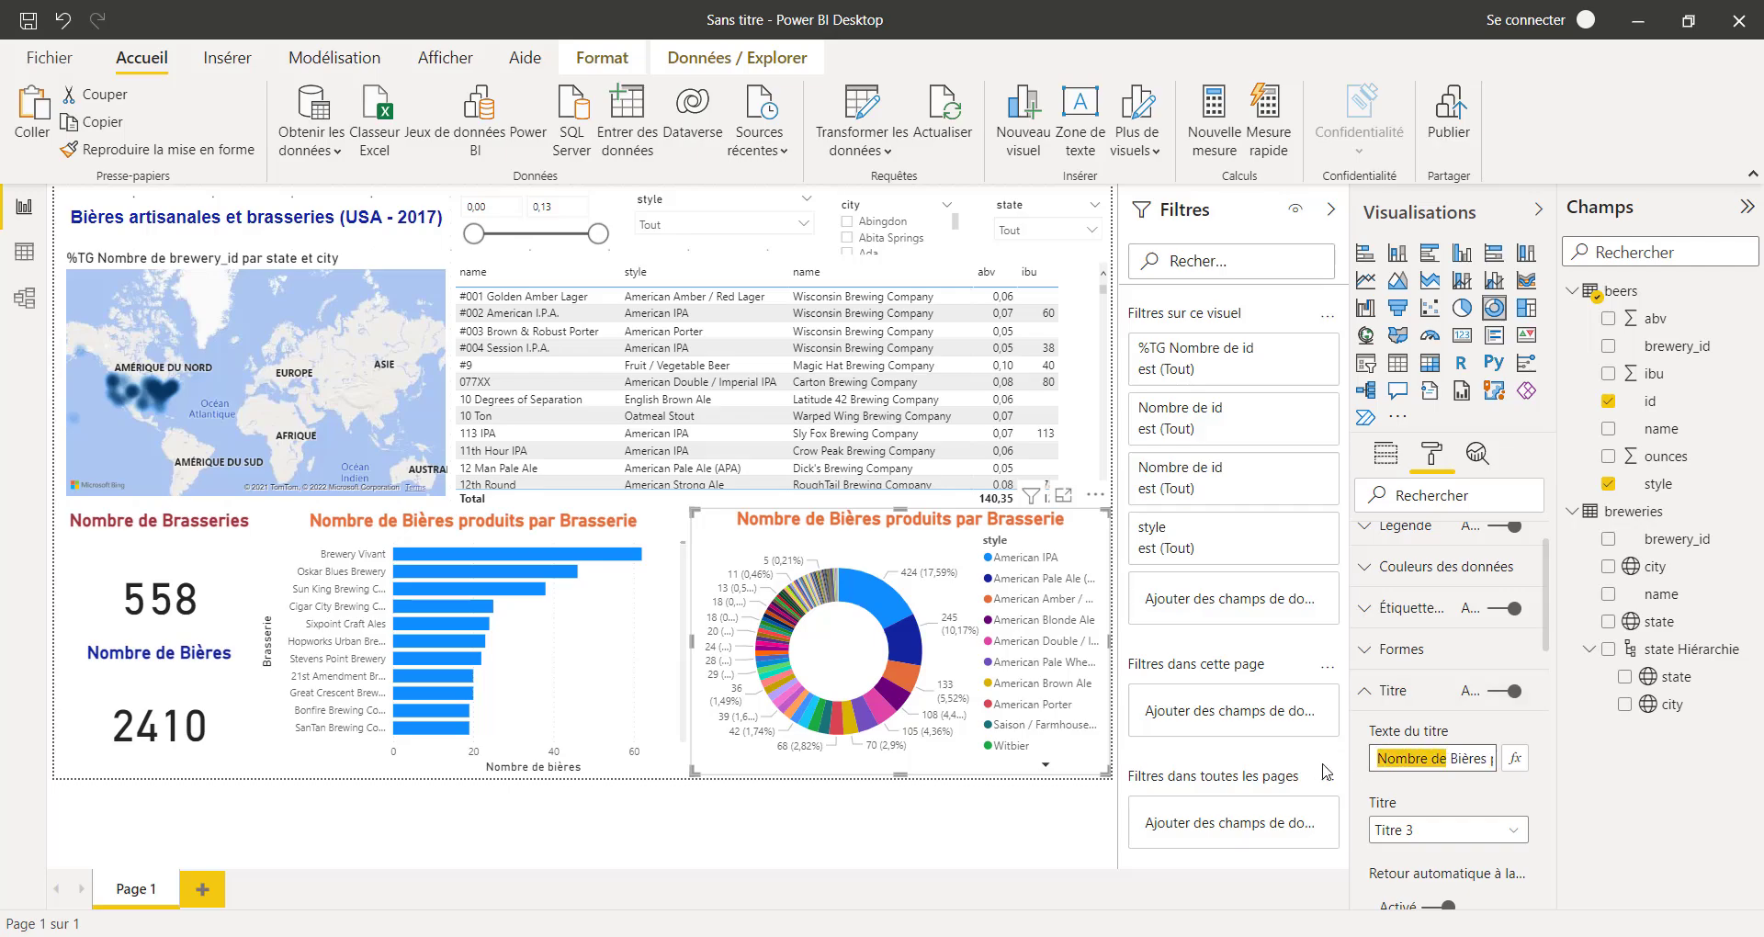
text(Le style de)
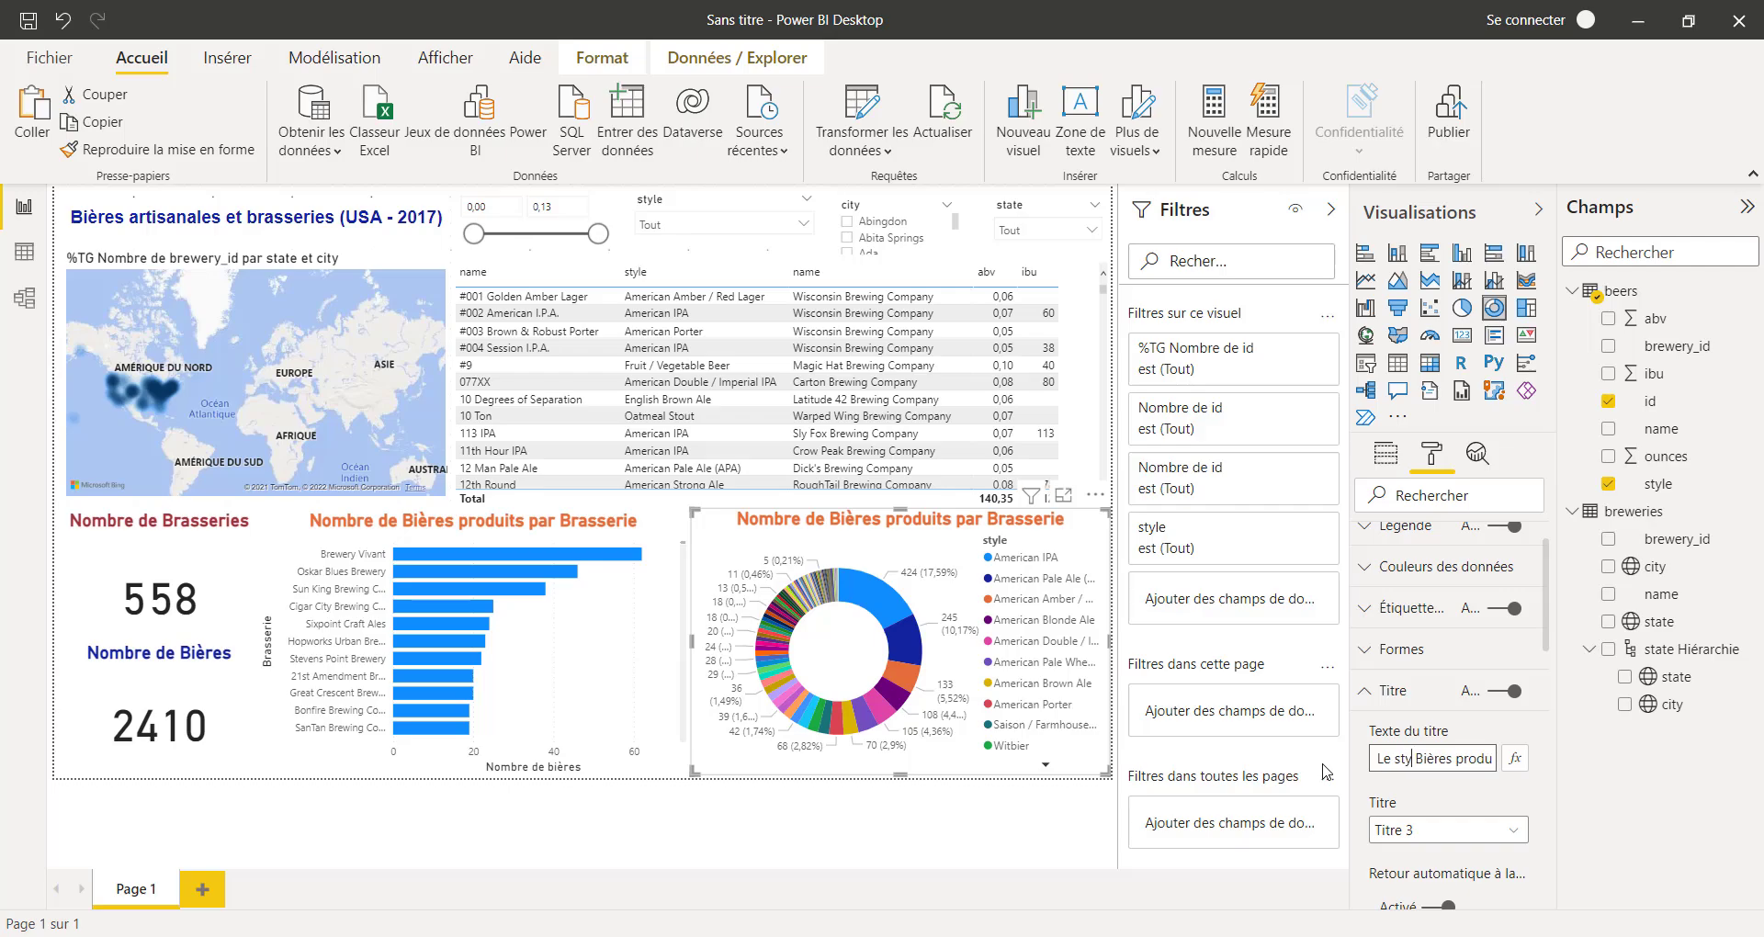
text( bière)
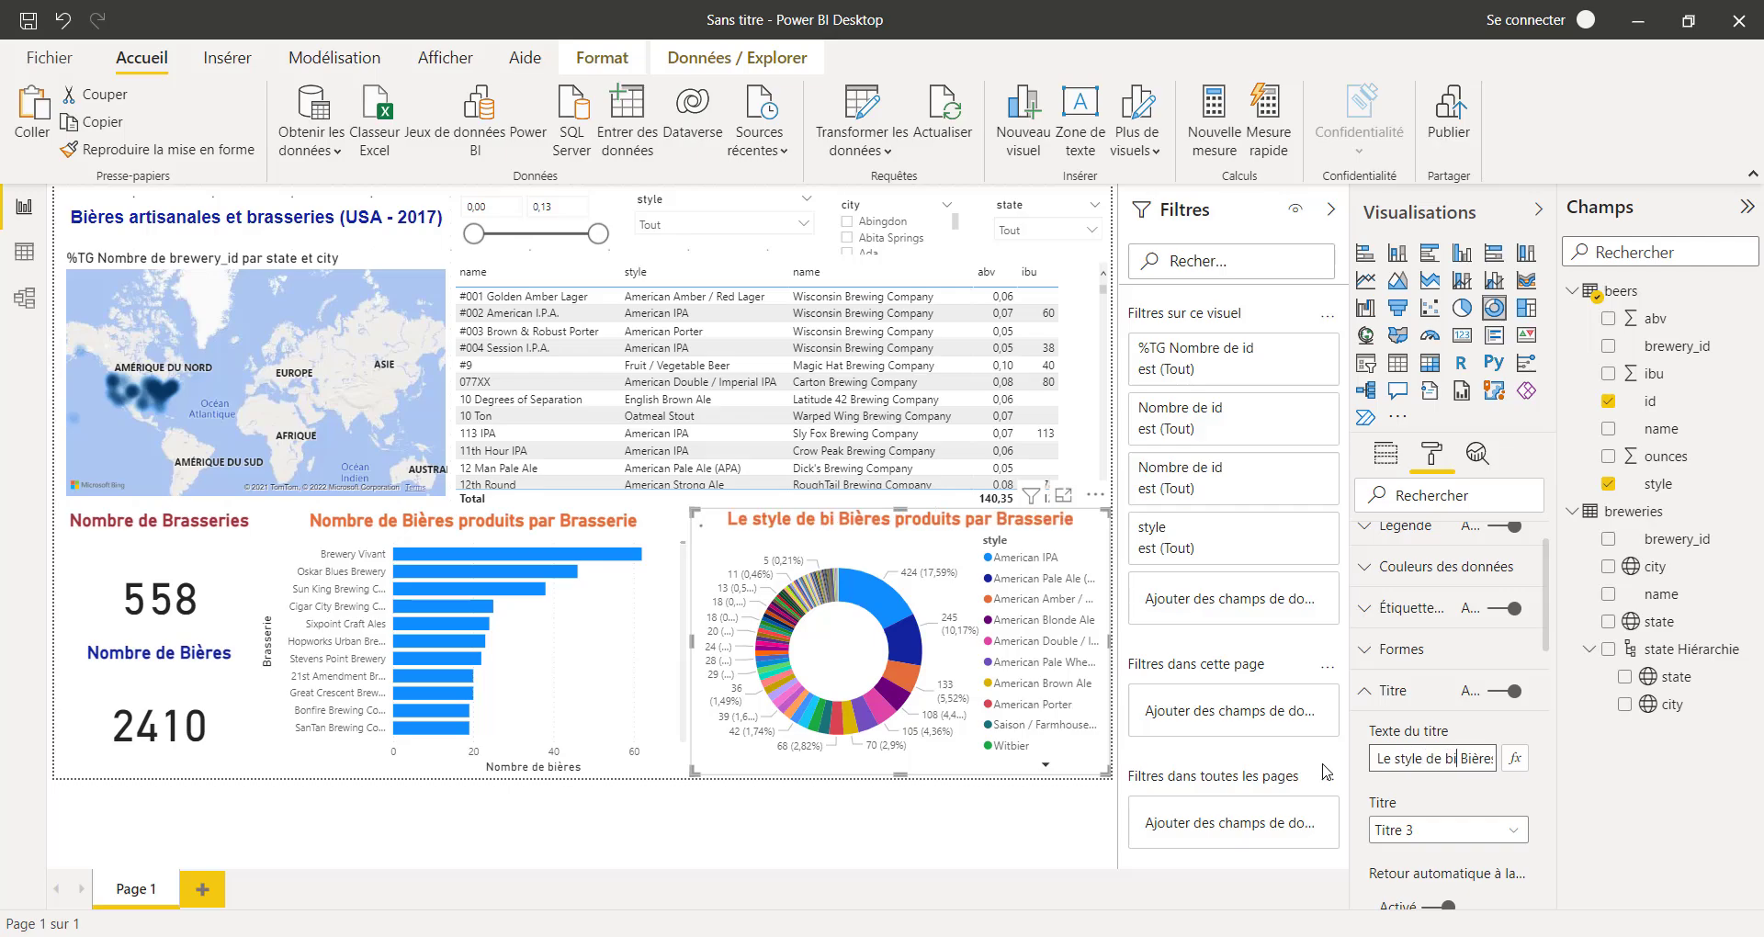
text( le plus)
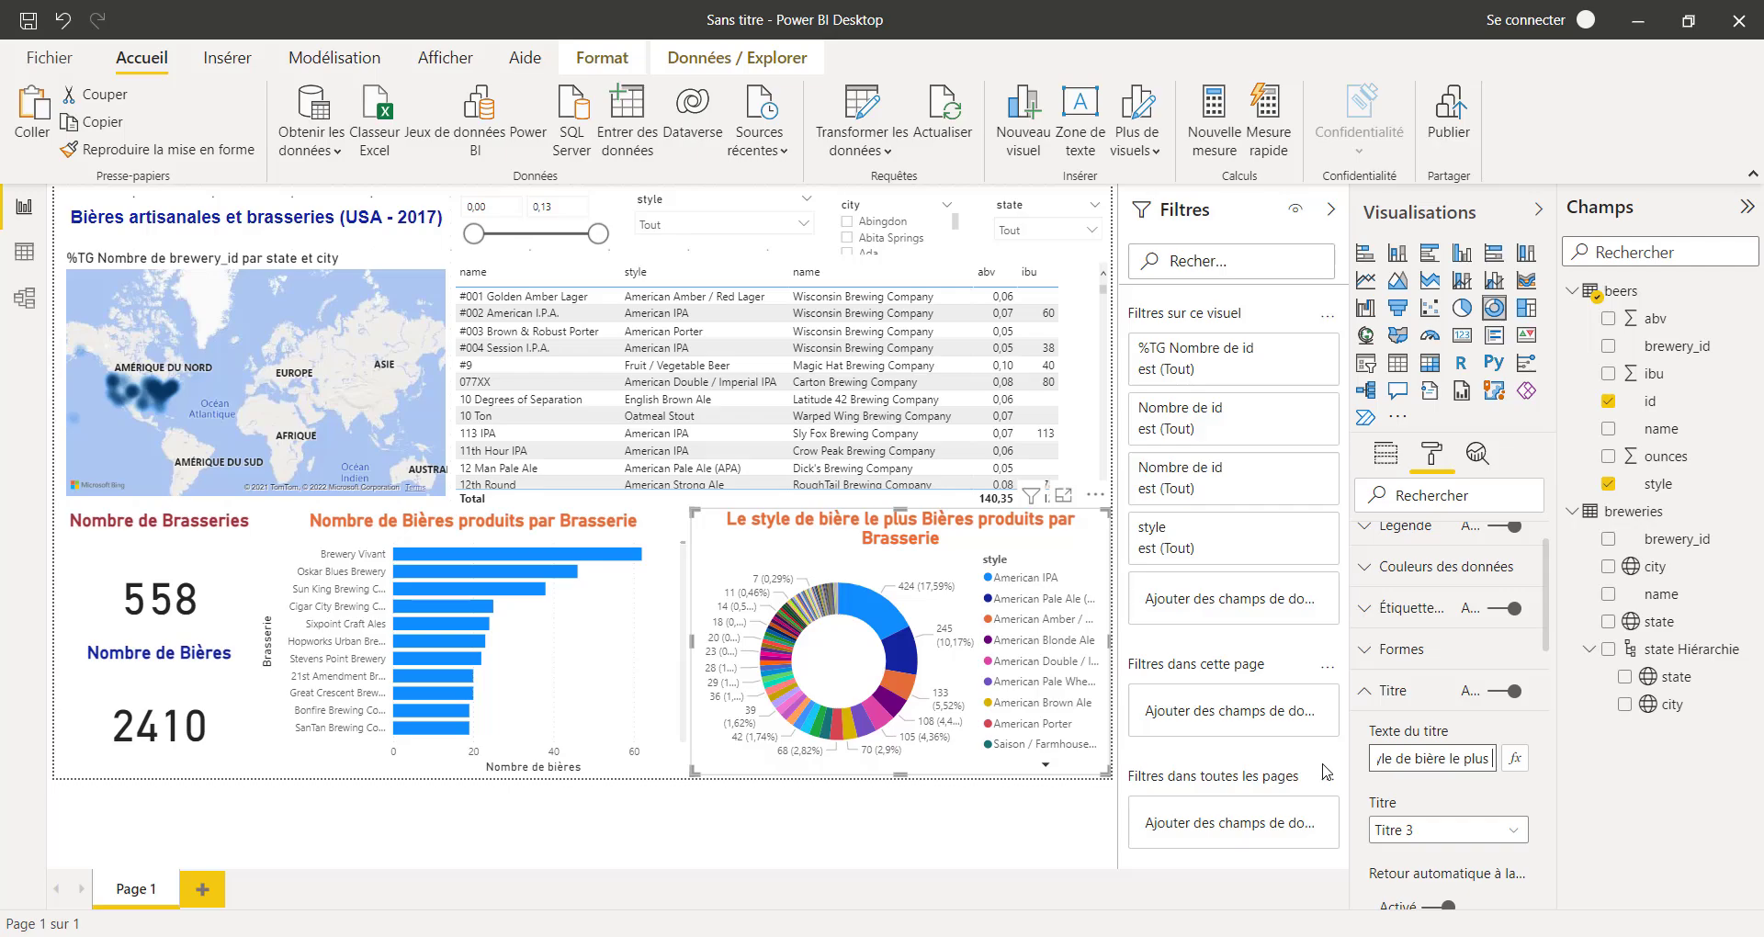
text( populaire)
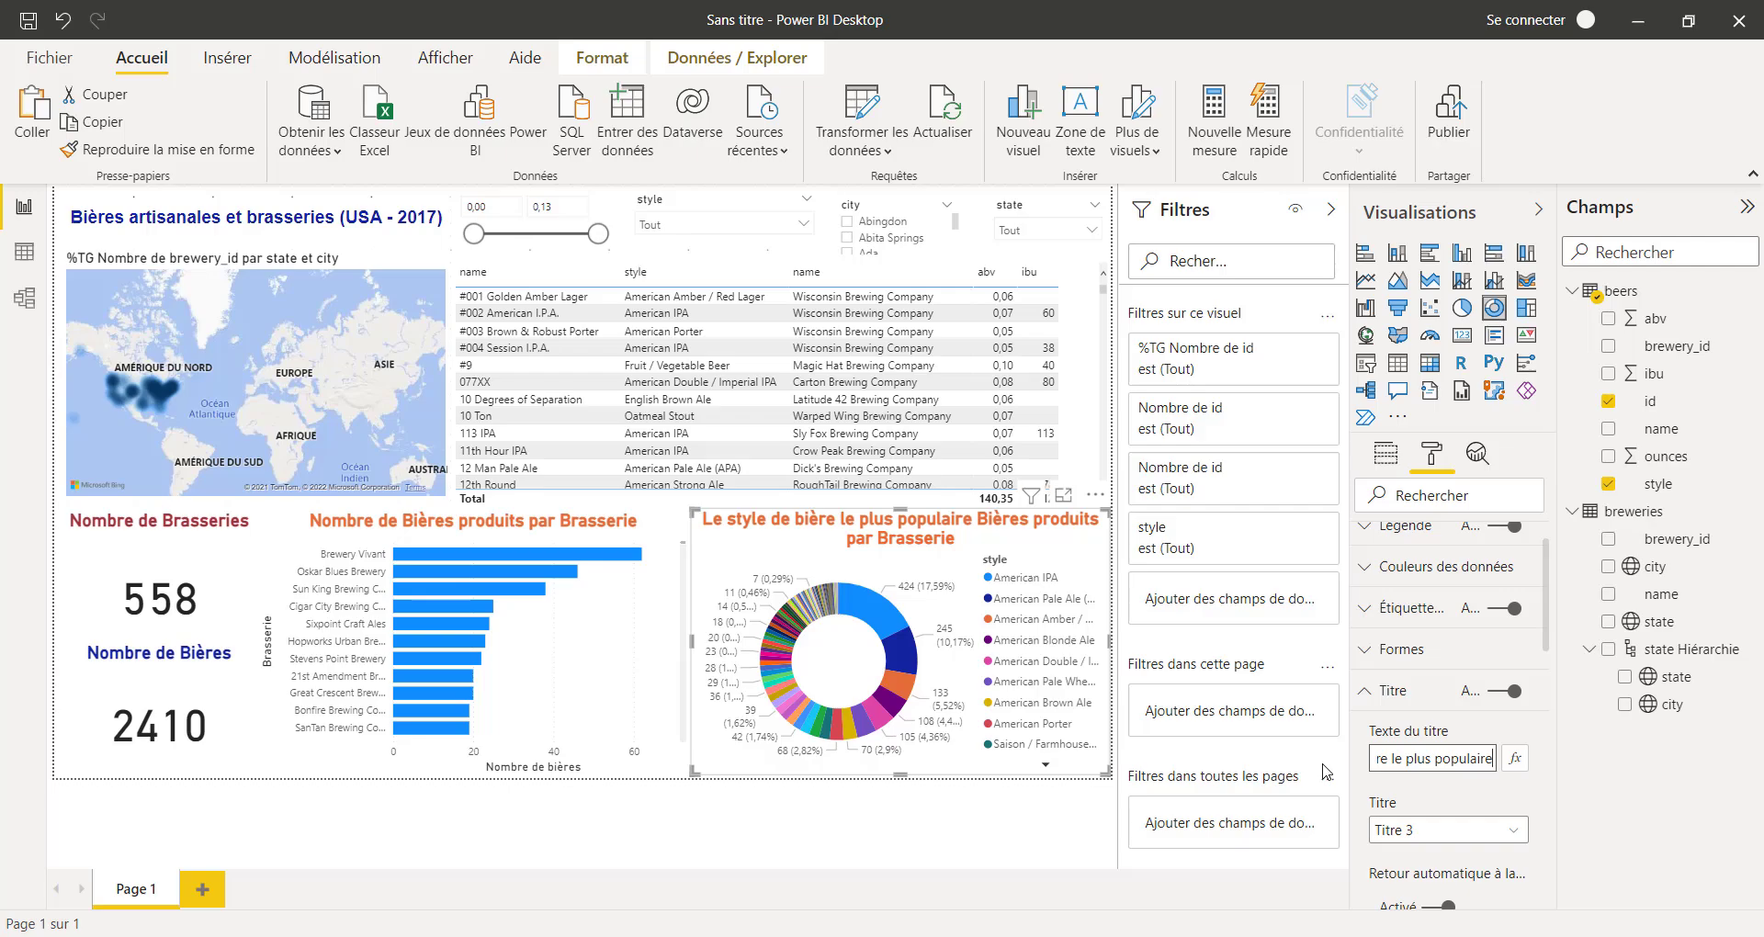
click(1011, 846)
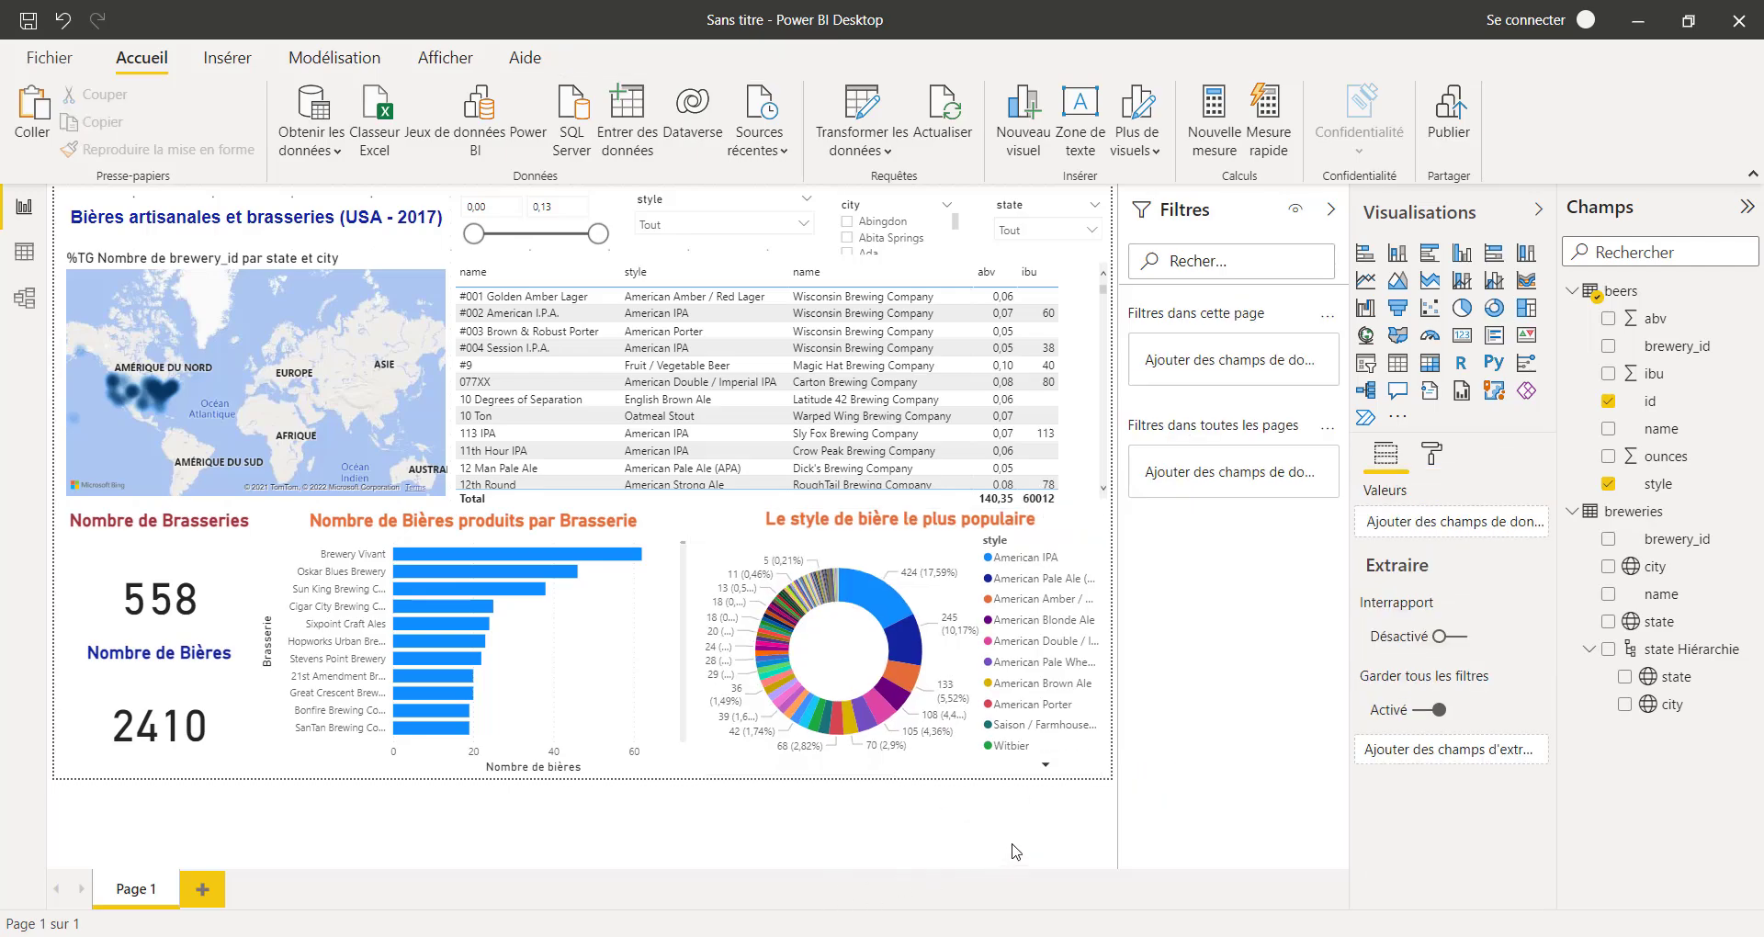
Recolour the heat map's gradient points in dark red at 0 %, light red at 50 % and very dark red at 100 %
click(974, 760)
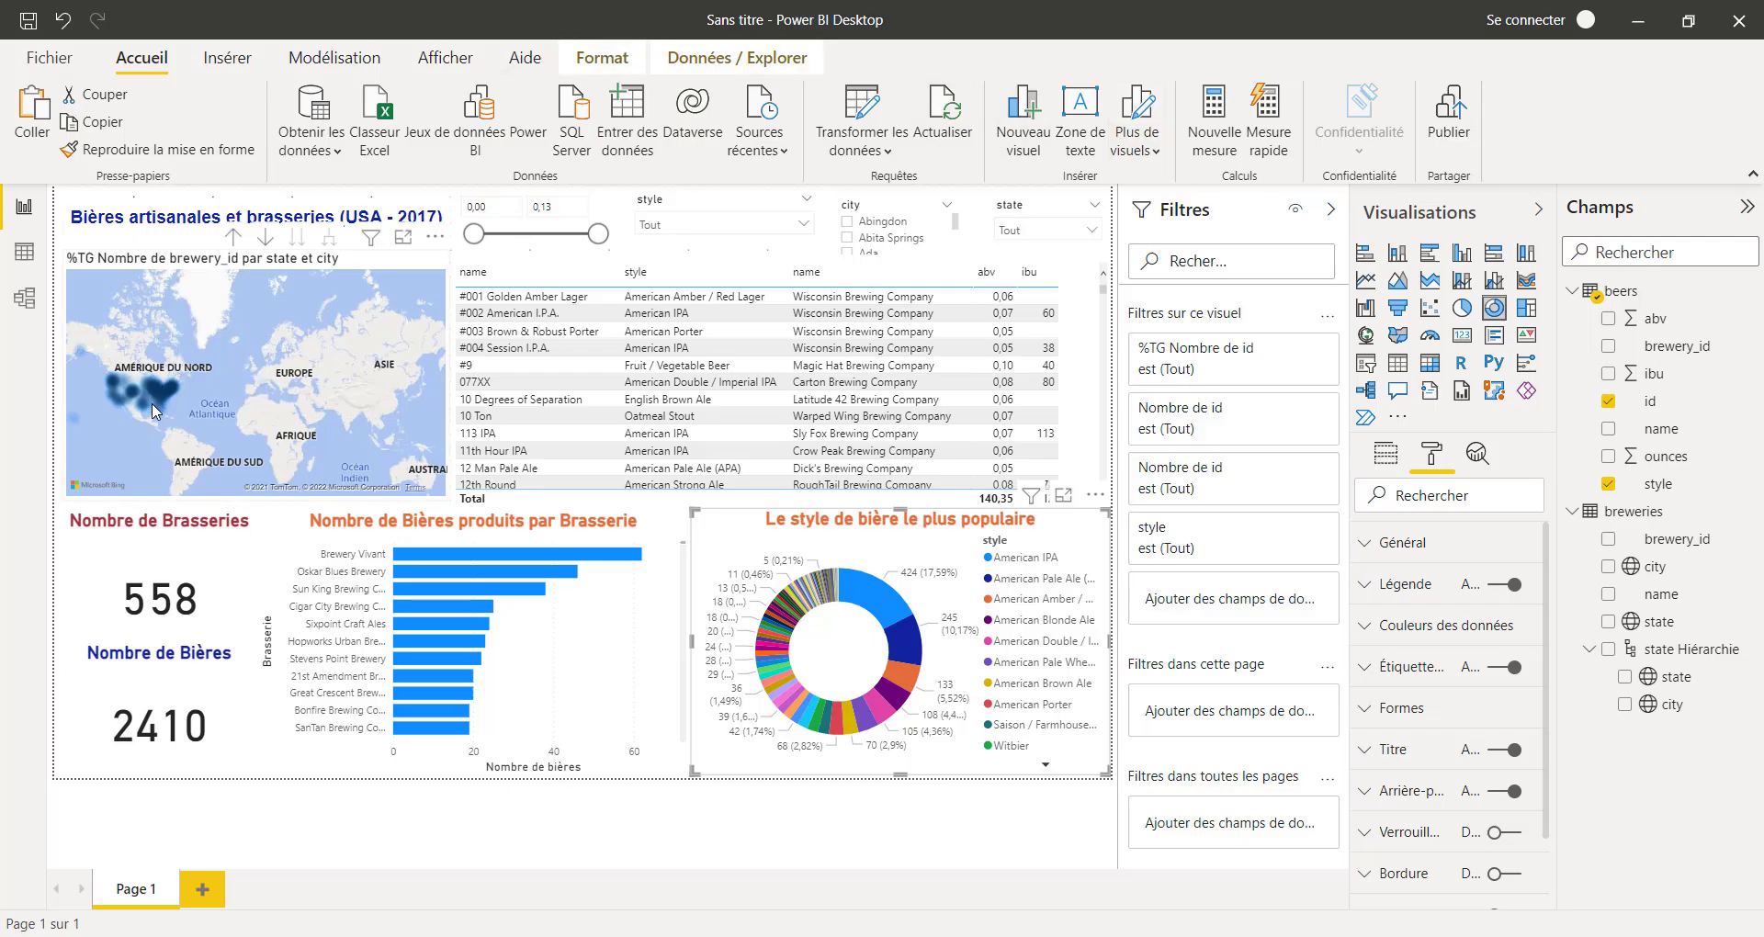
scroll(152, 411, up, 3)
click(298, 434)
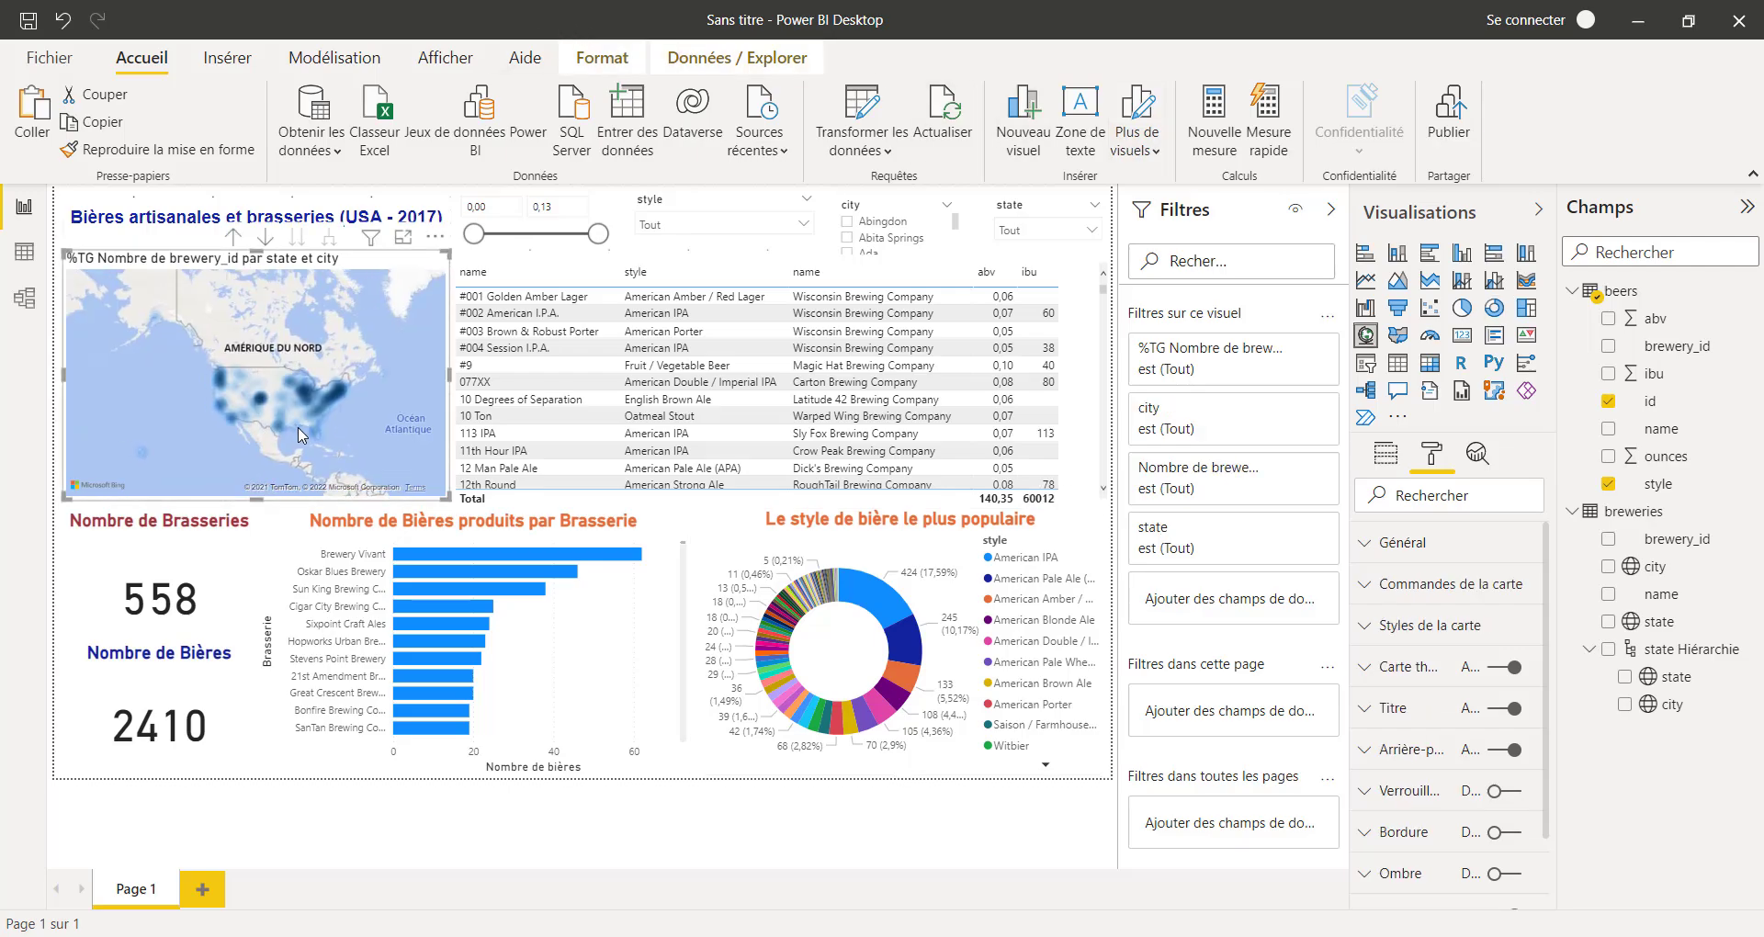
scroll(312, 404, up, 2)
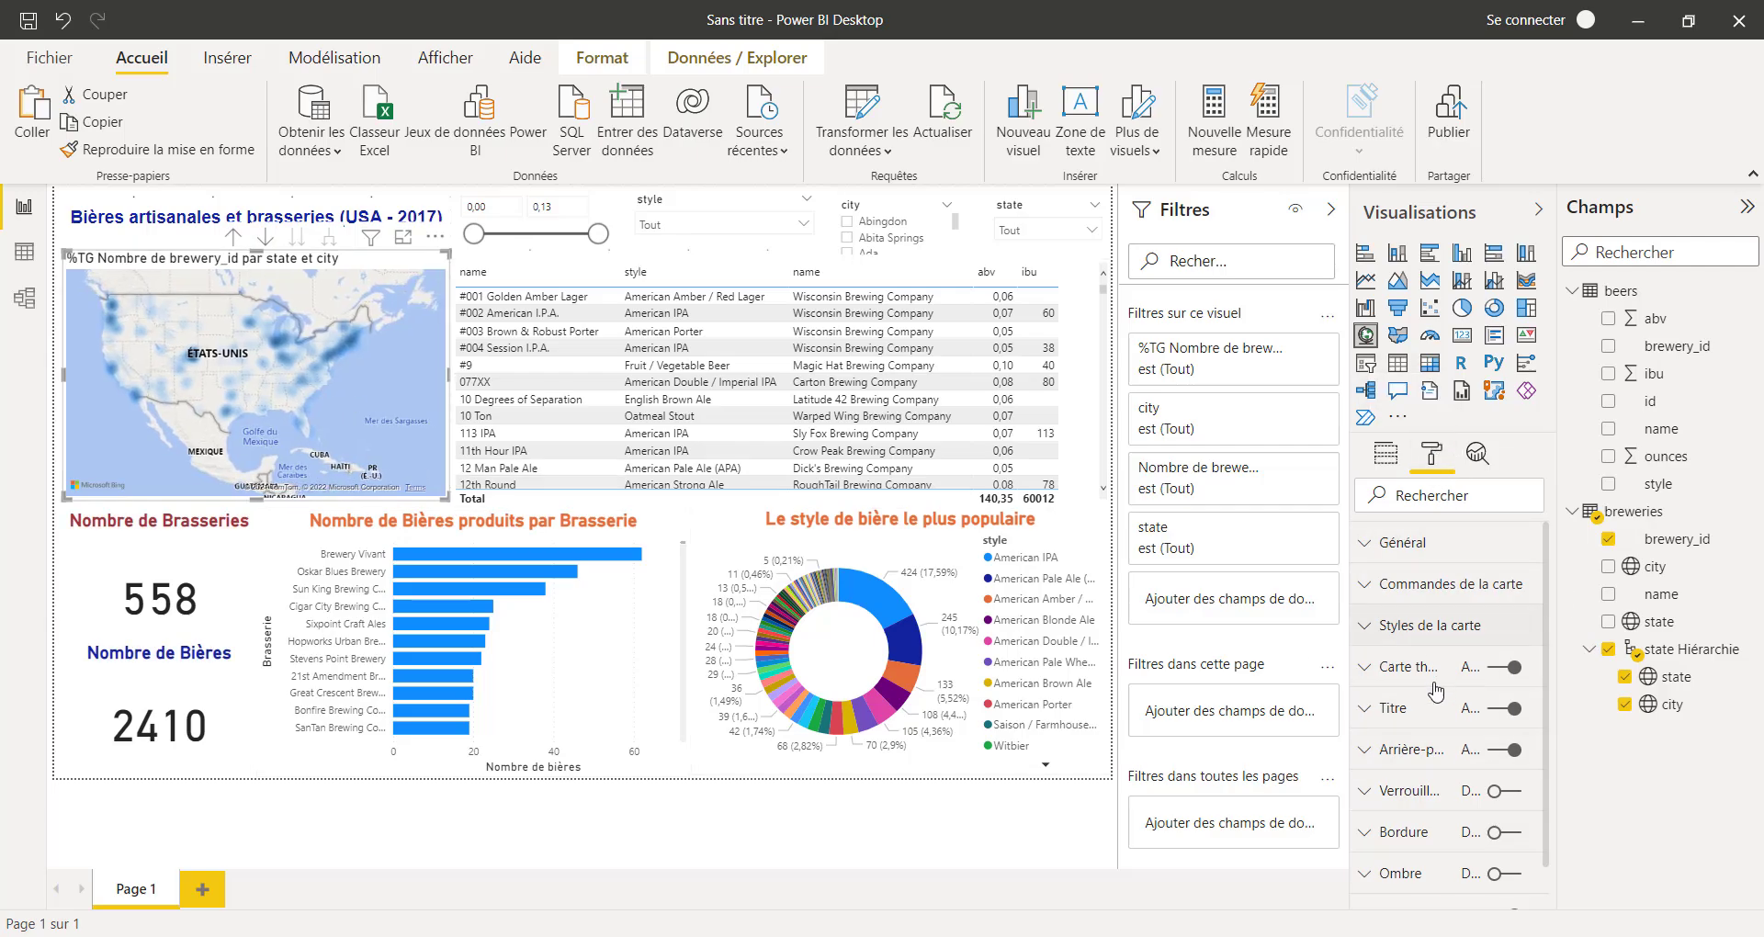
click(1367, 669)
scroll(1450, 738, down, 3)
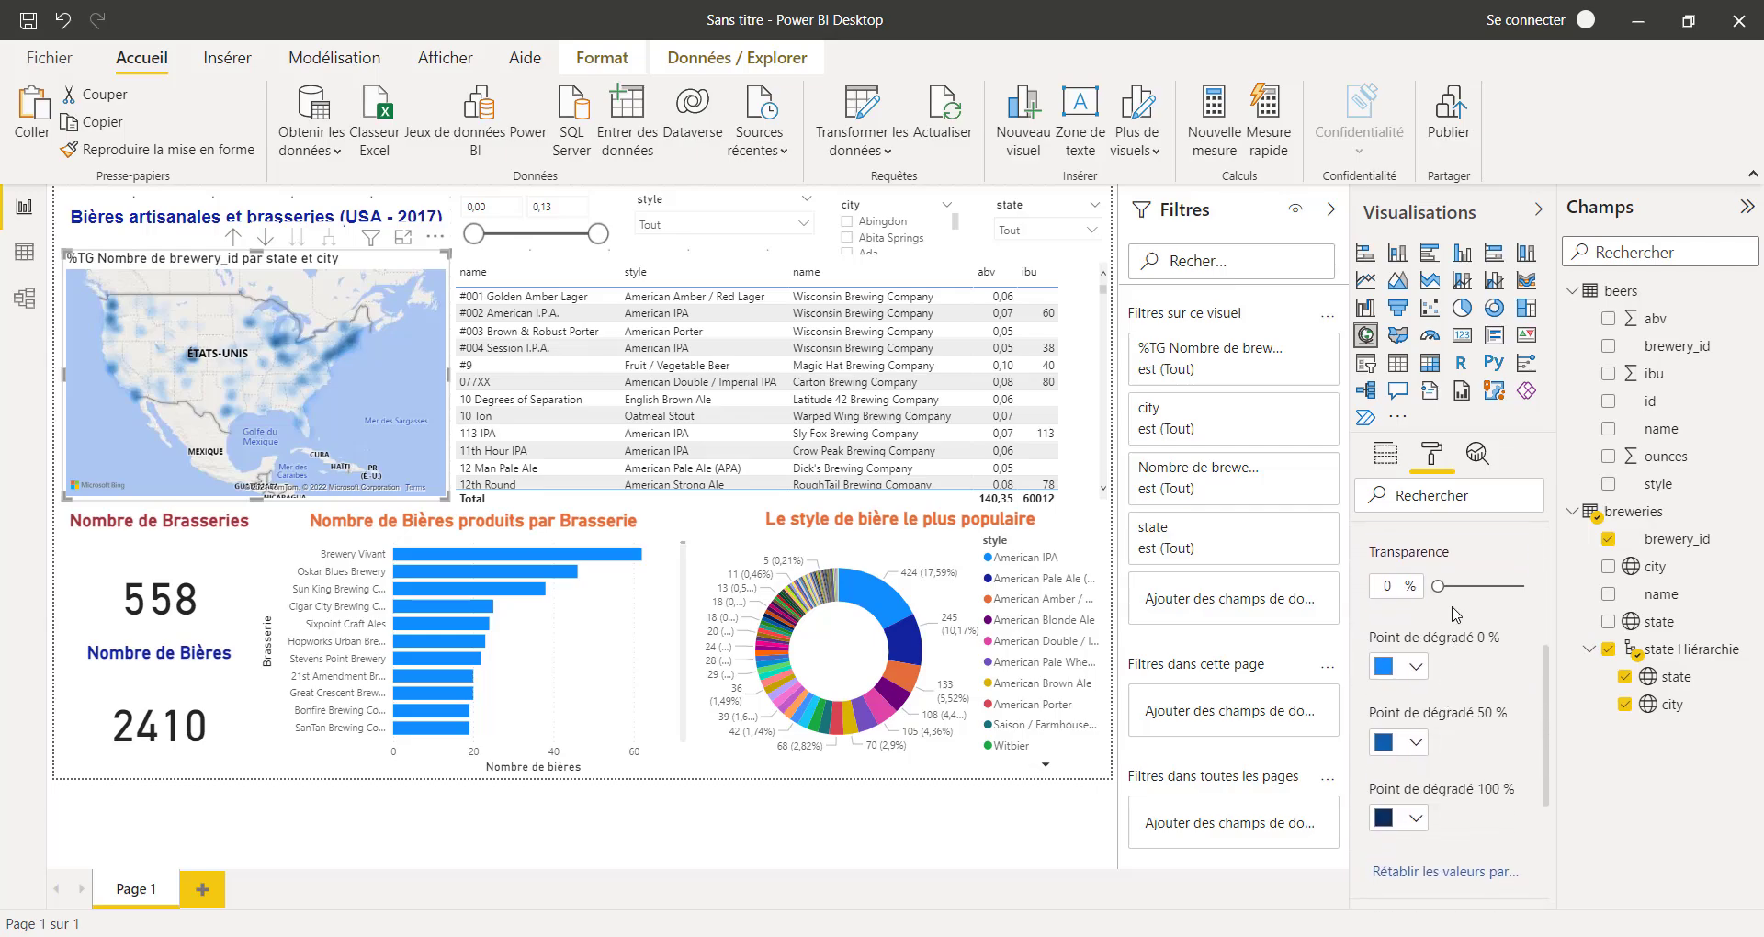
click(1416, 668)
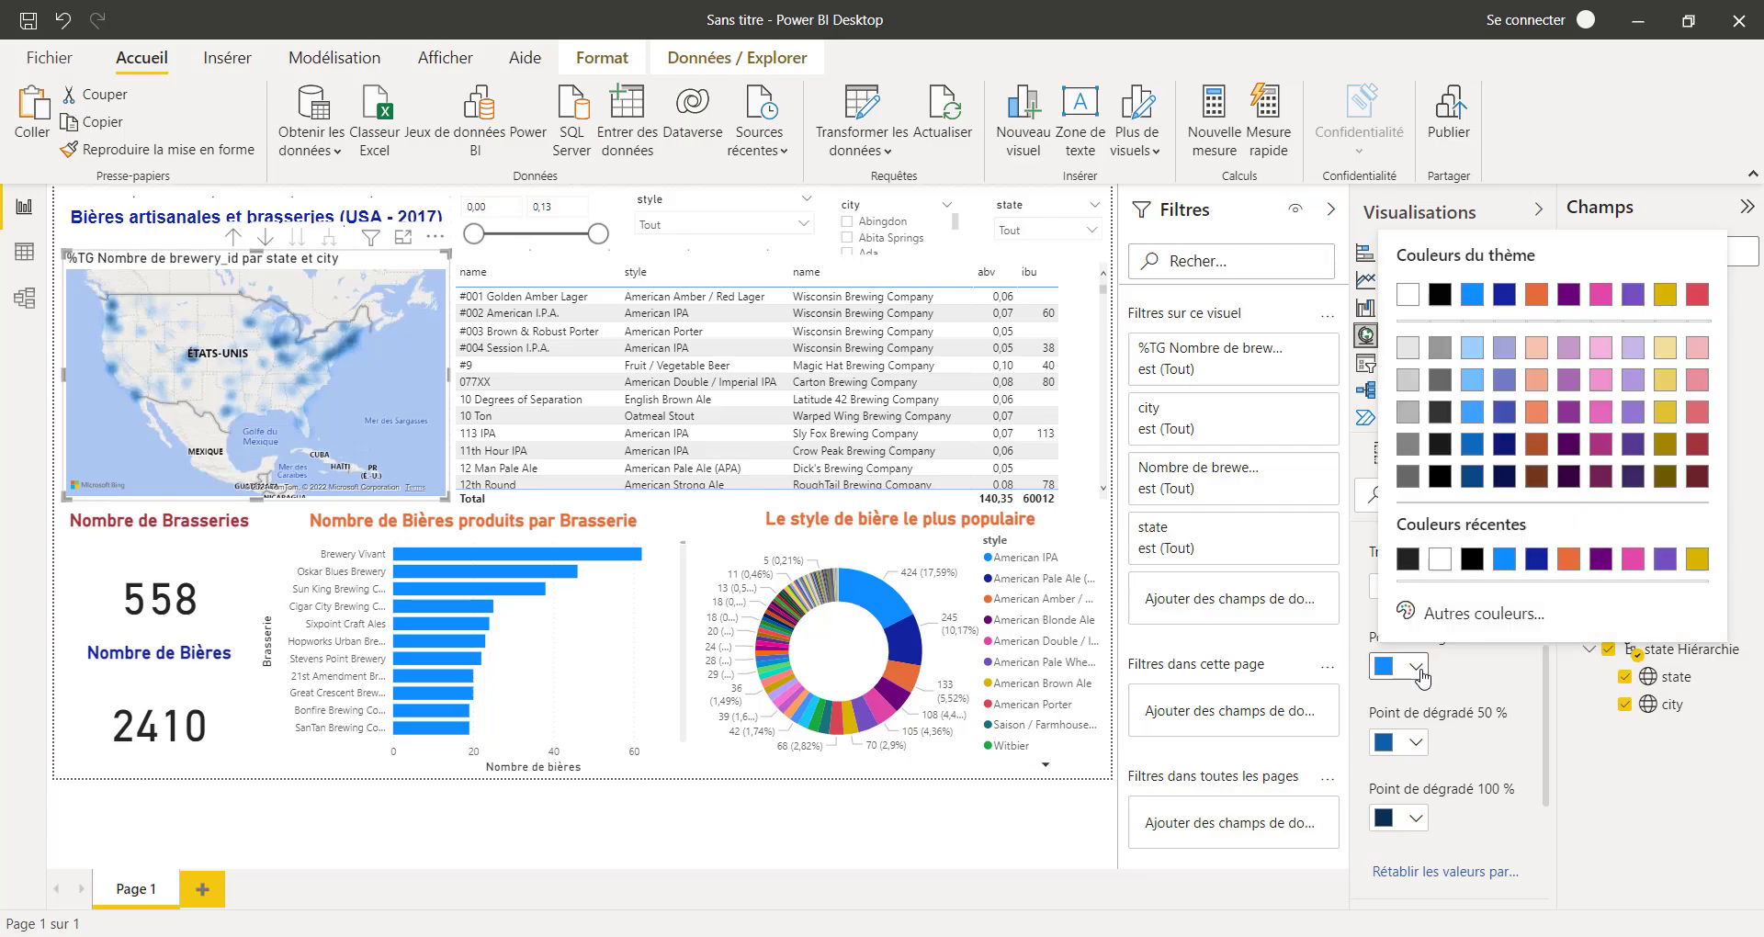
click(1699, 445)
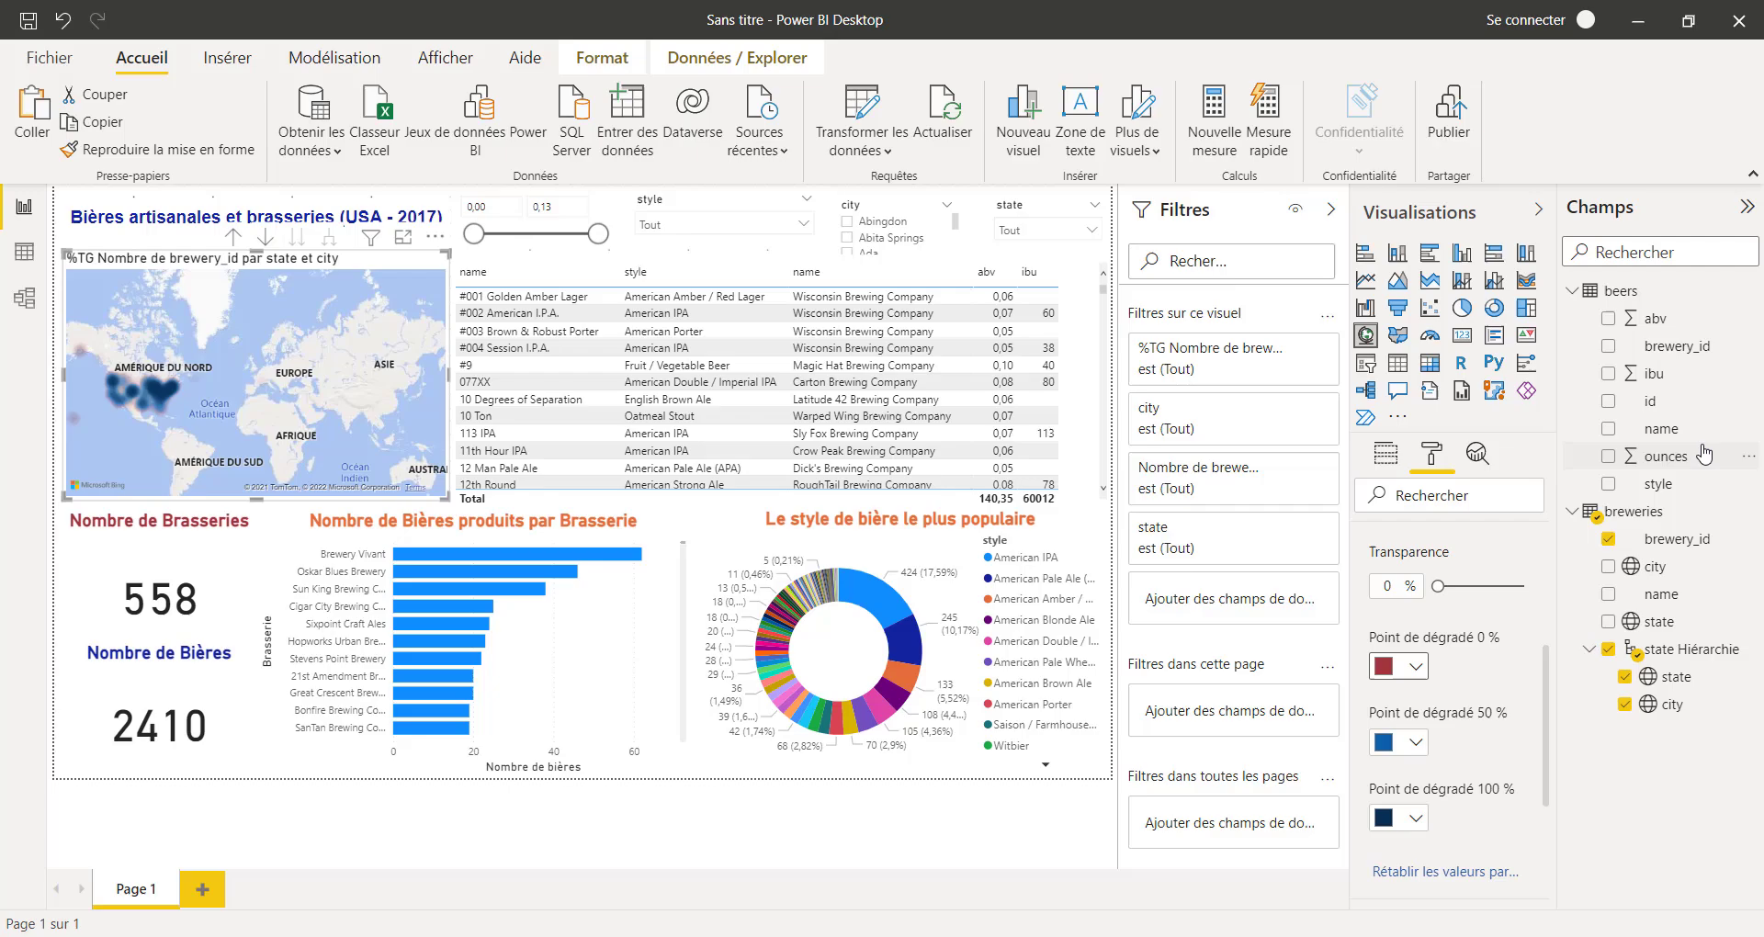
click(1416, 743)
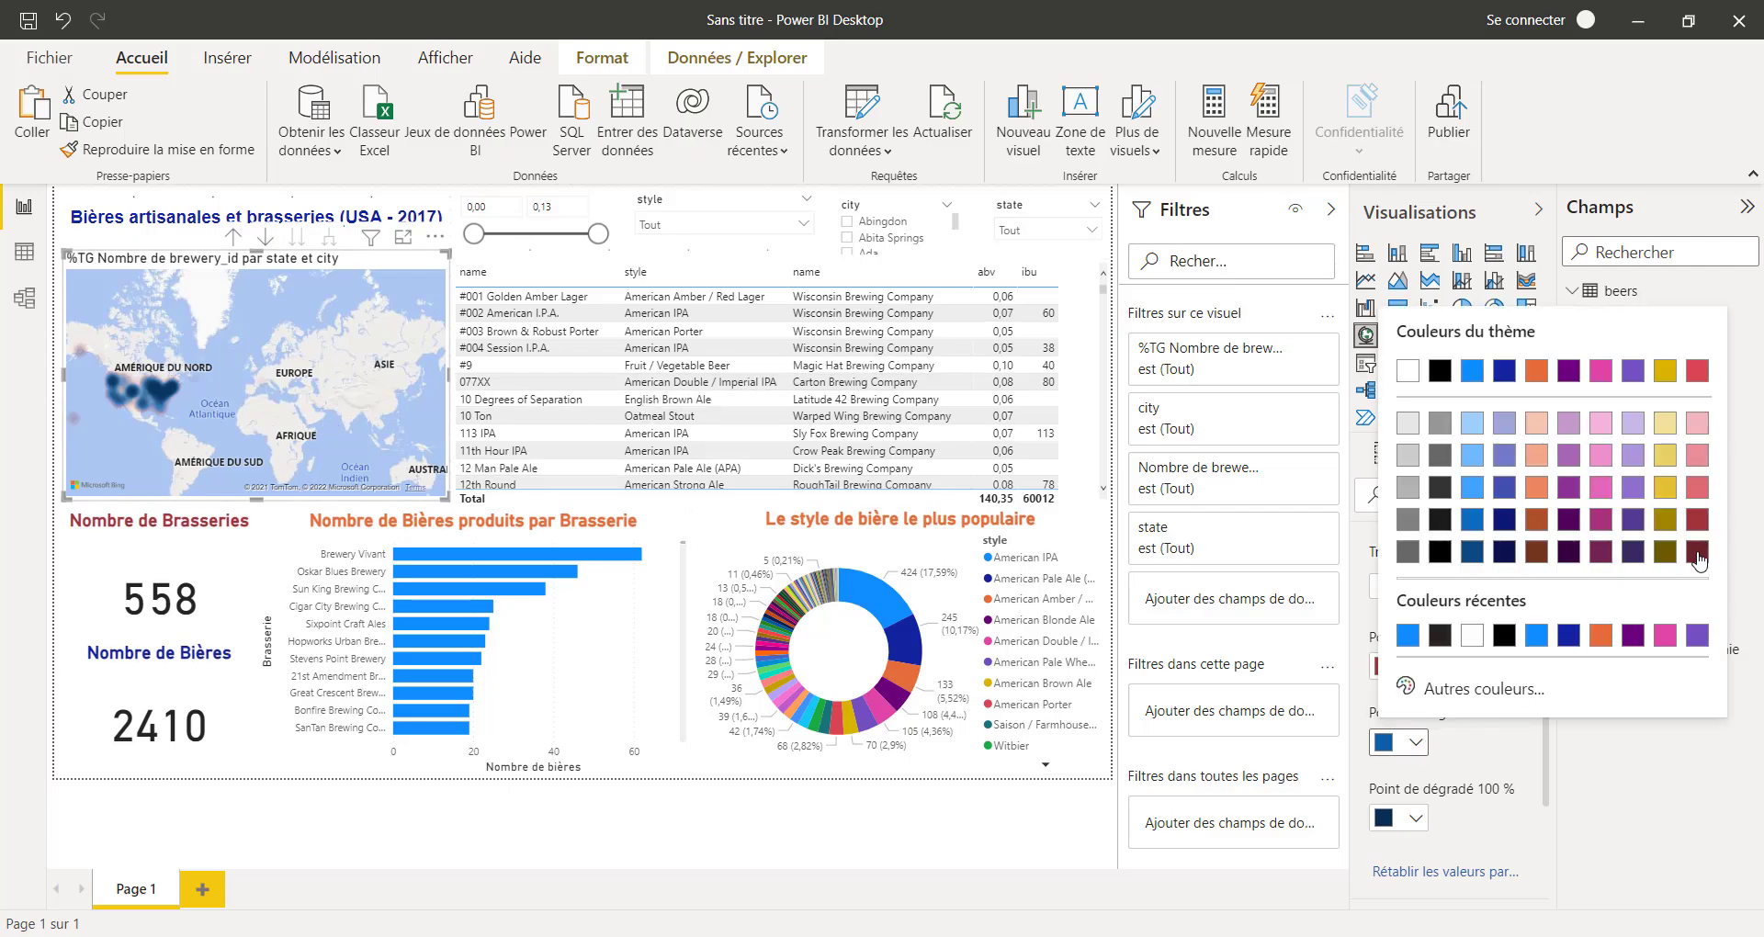
click(1699, 488)
click(1416, 819)
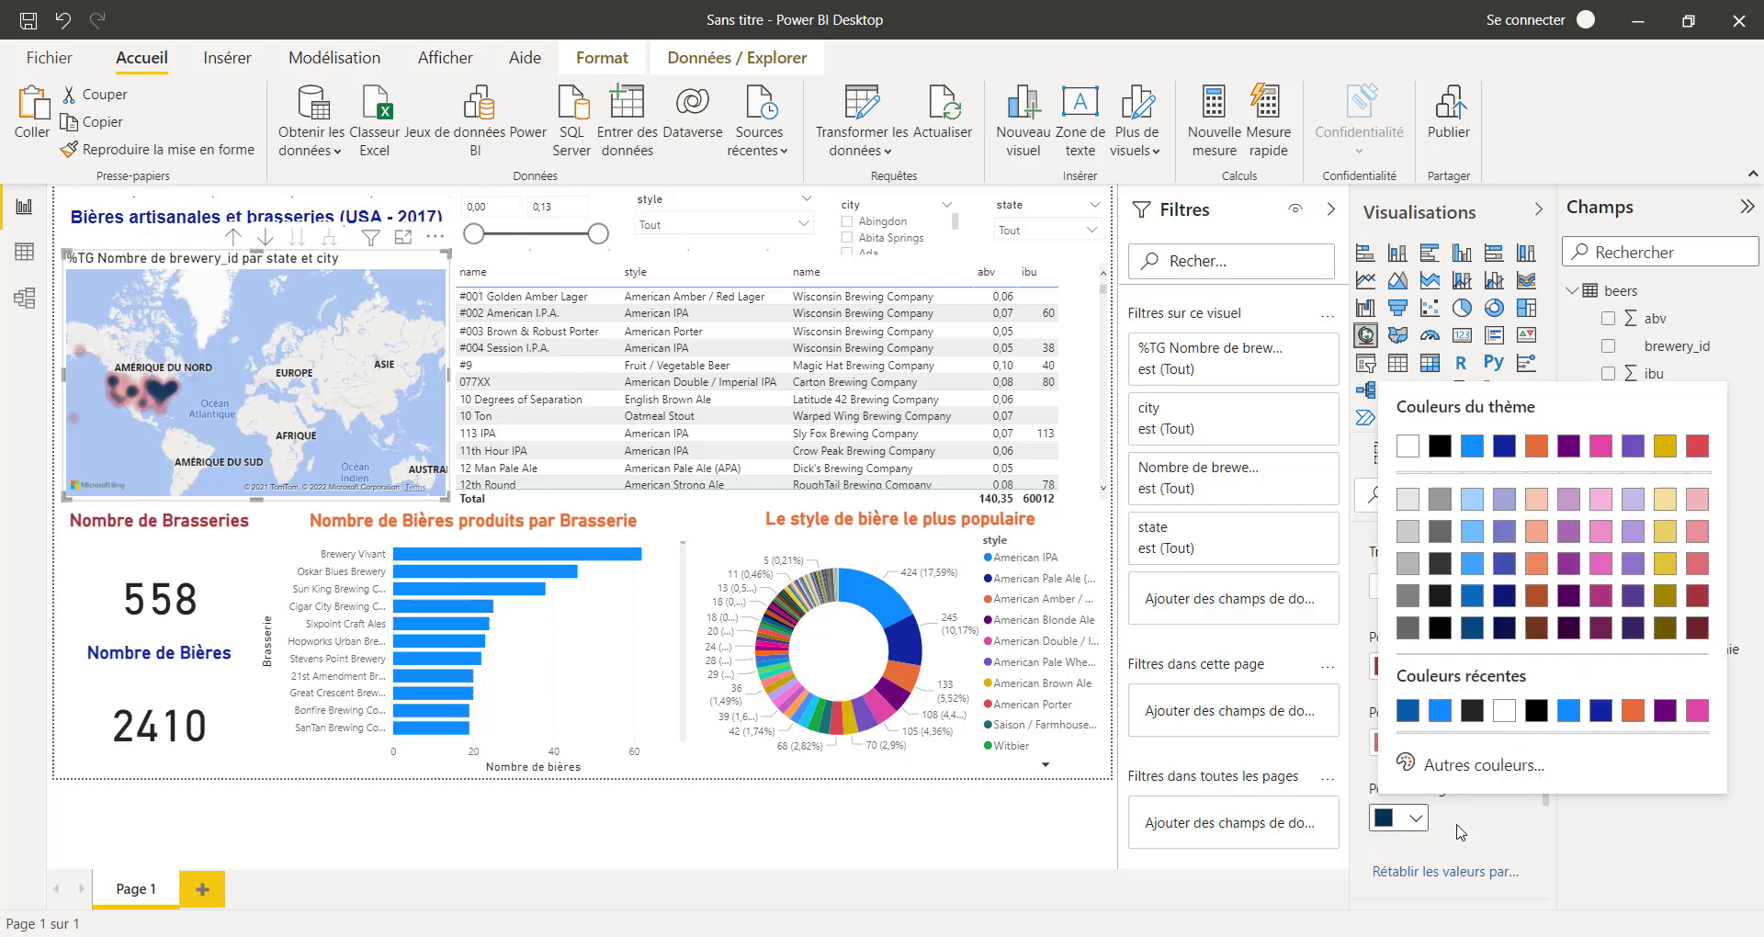
click(1465, 838)
click(1416, 819)
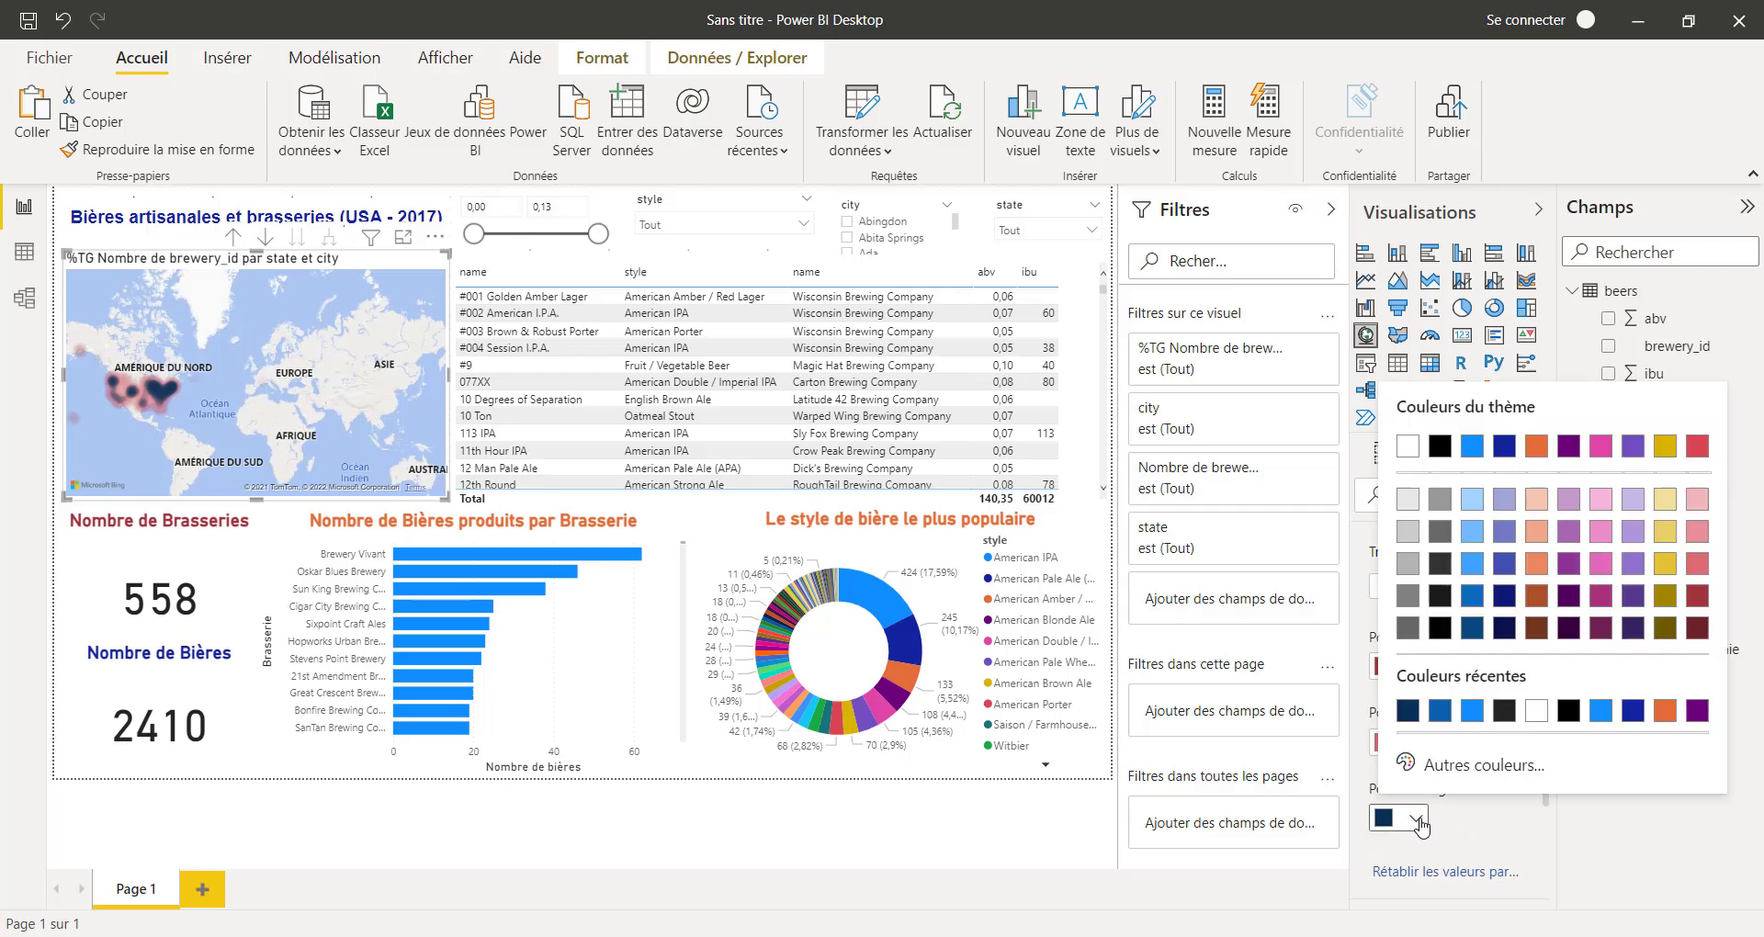
click(1697, 608)
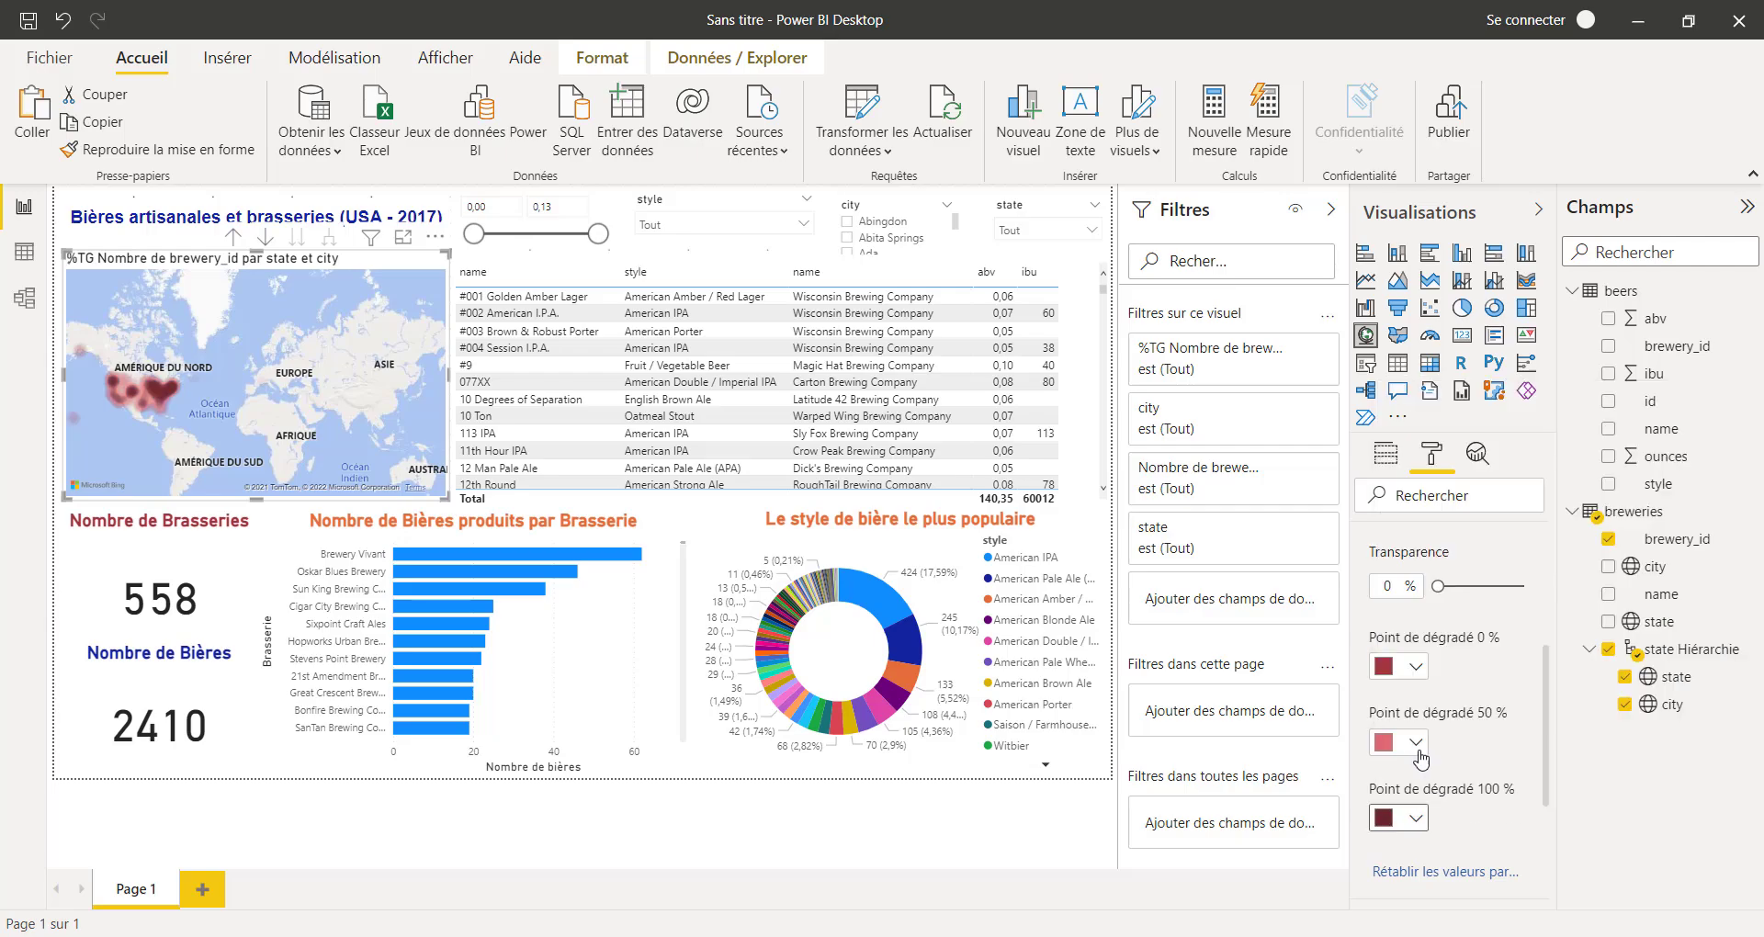
Set the heat map's 50 % gradient point to dark red and its 0 % point to light red
click(1416, 742)
click(1697, 520)
click(1421, 678)
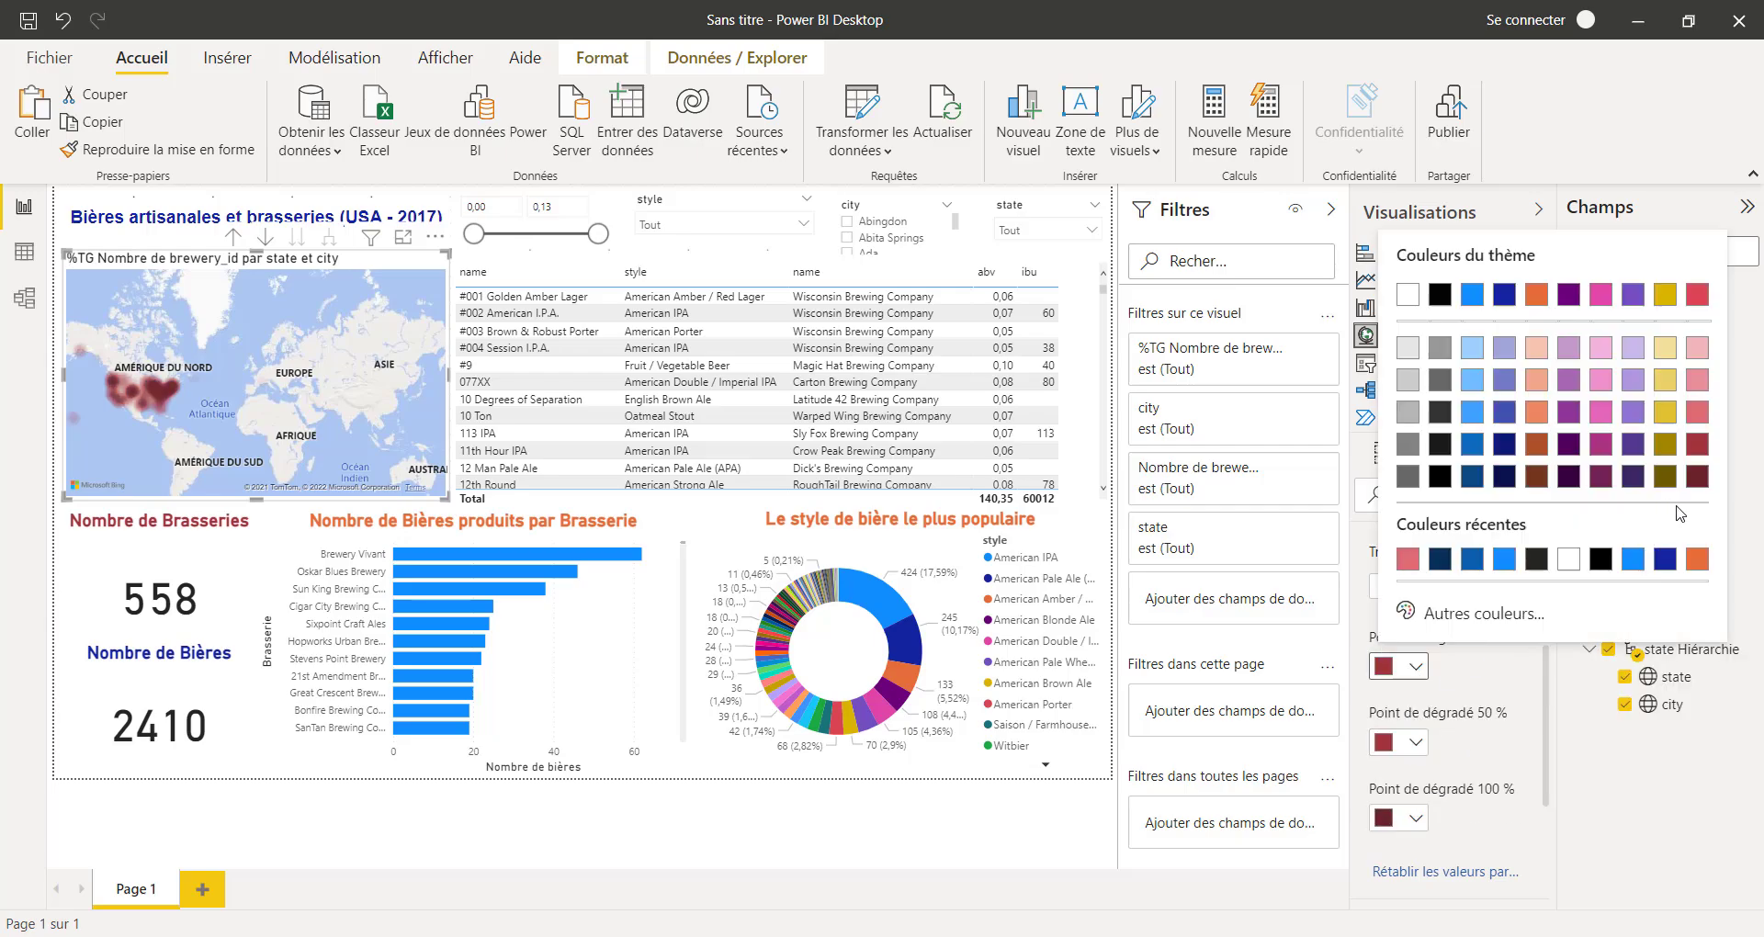
click(1699, 413)
scroll(242, 420, up, 5)
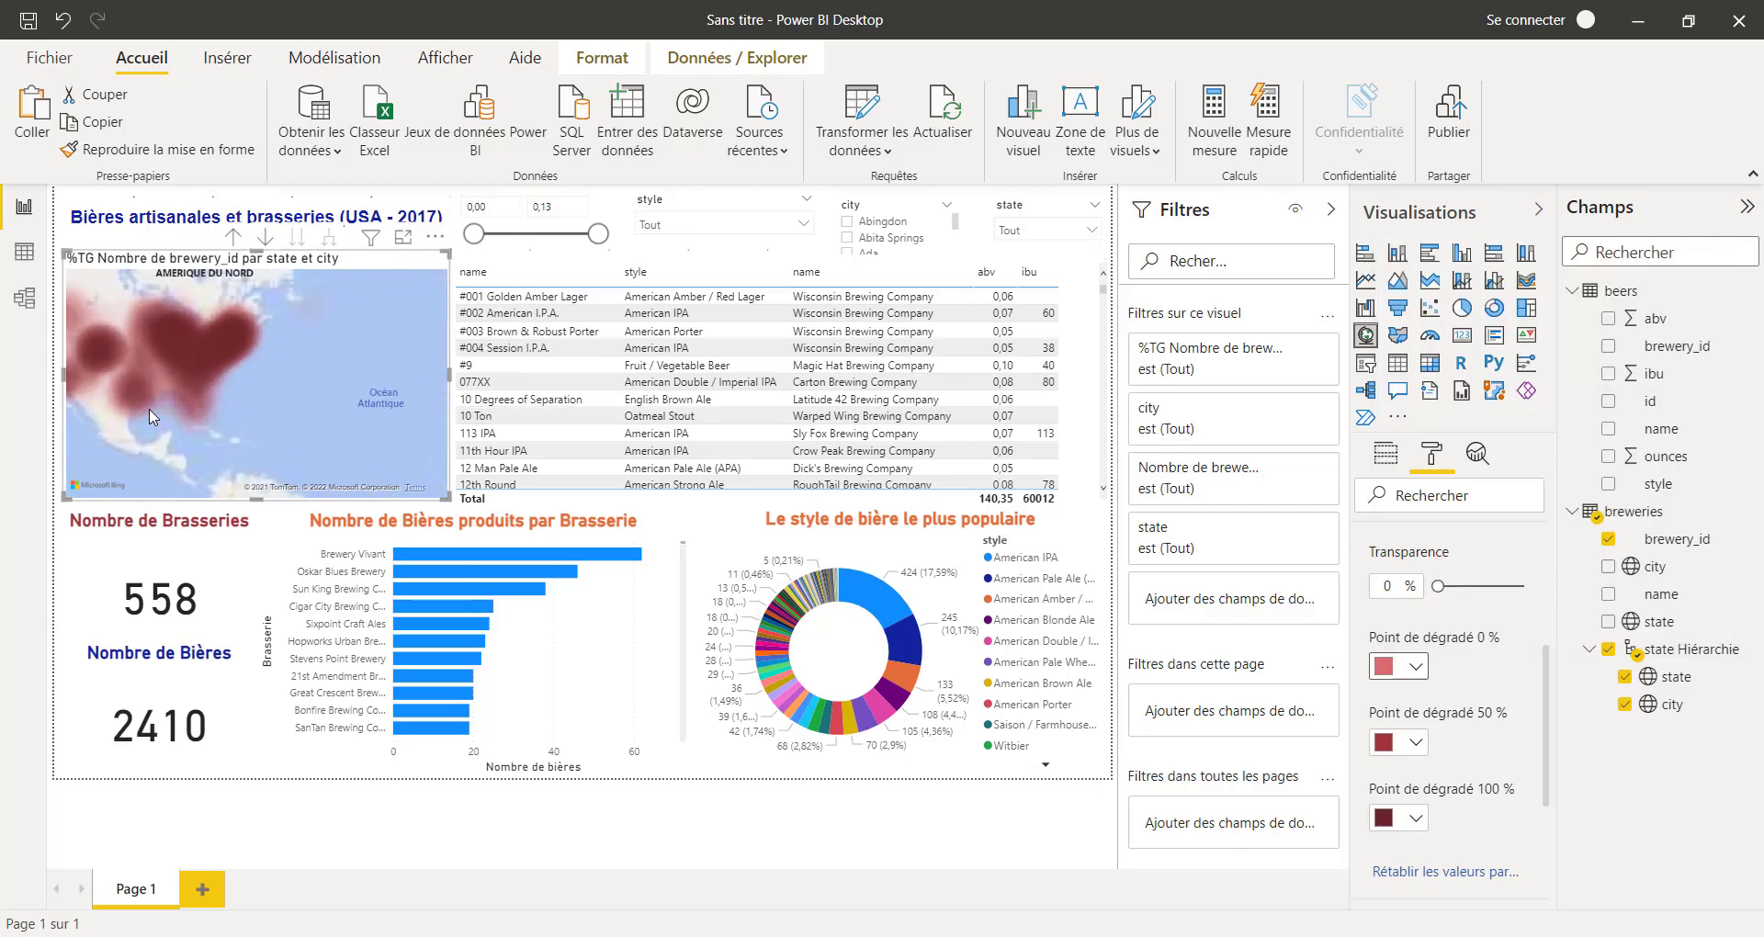
Change the heat map's title text to "Brasserie par localisation"
scroll(242, 419, down, 4)
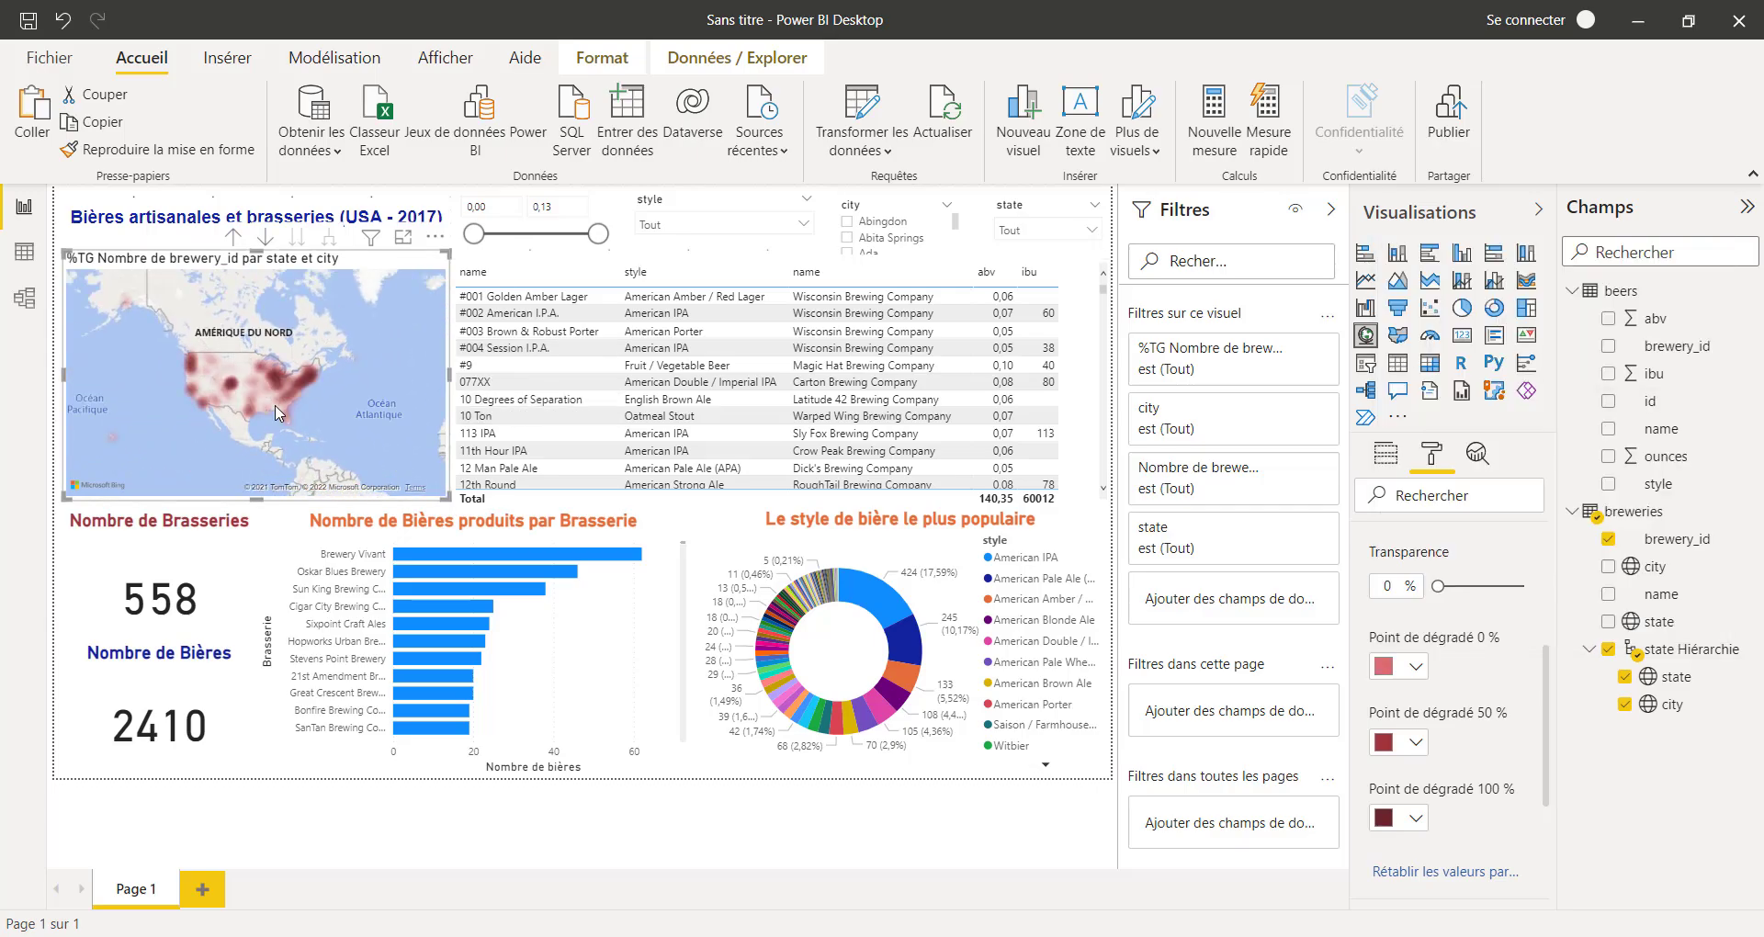
scroll(278, 414, up, 2)
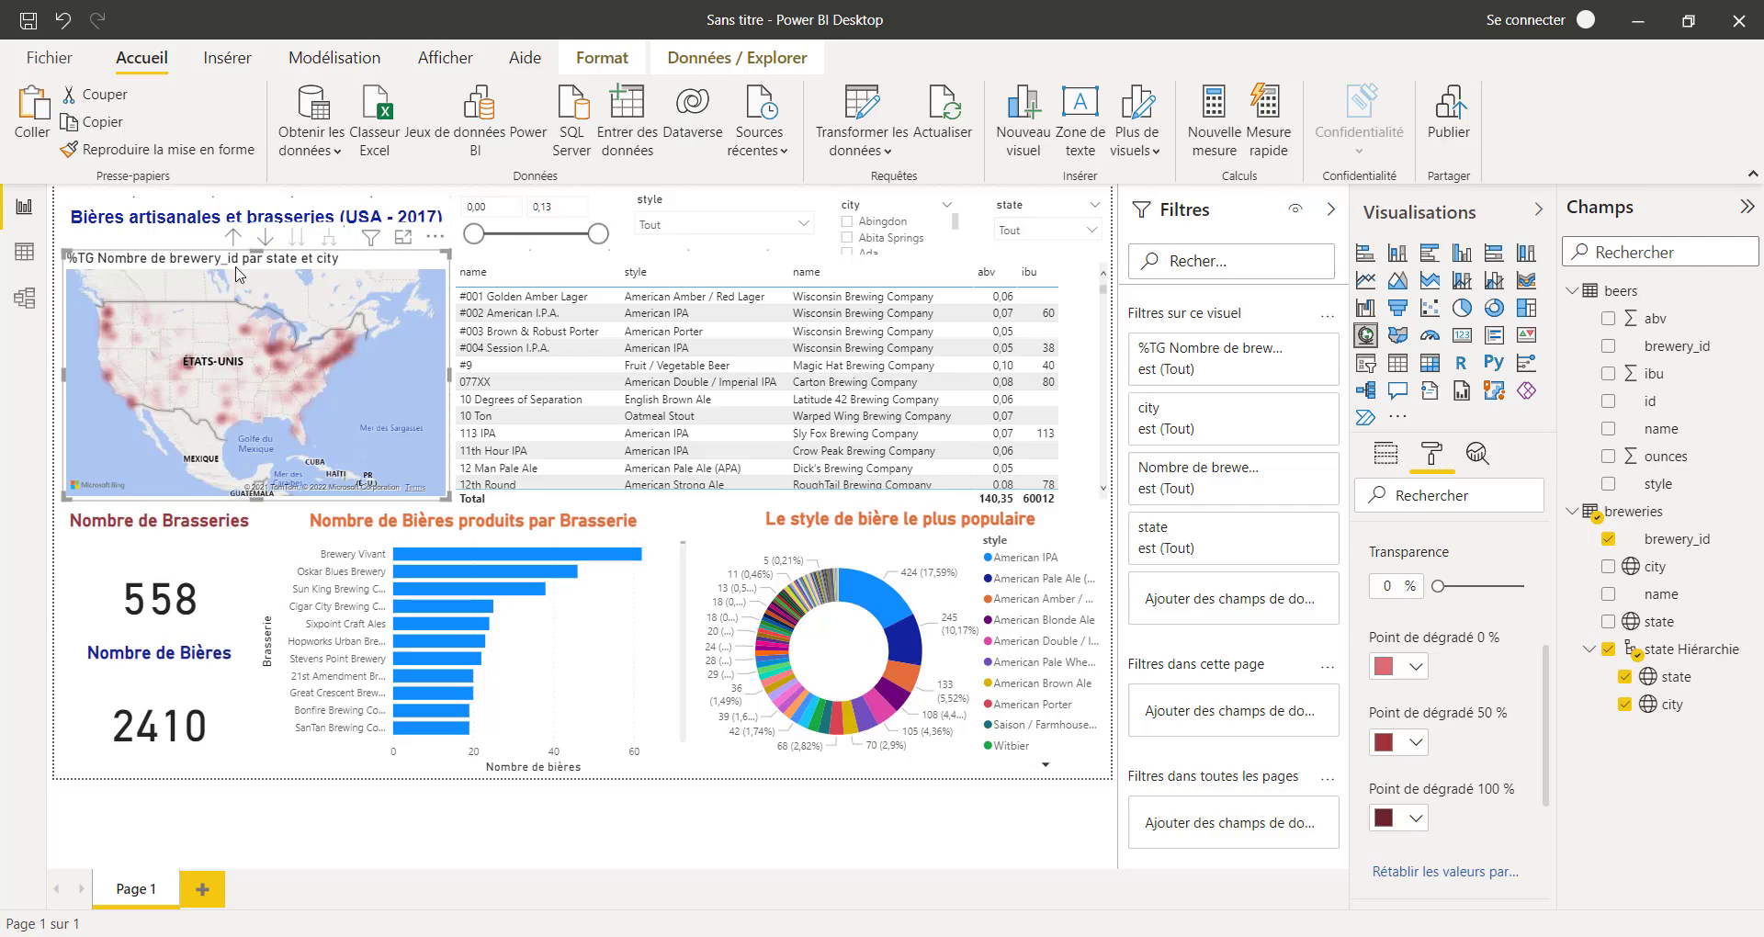
scroll(1454, 651, up, 3)
scroll(1454, 650, up, 5)
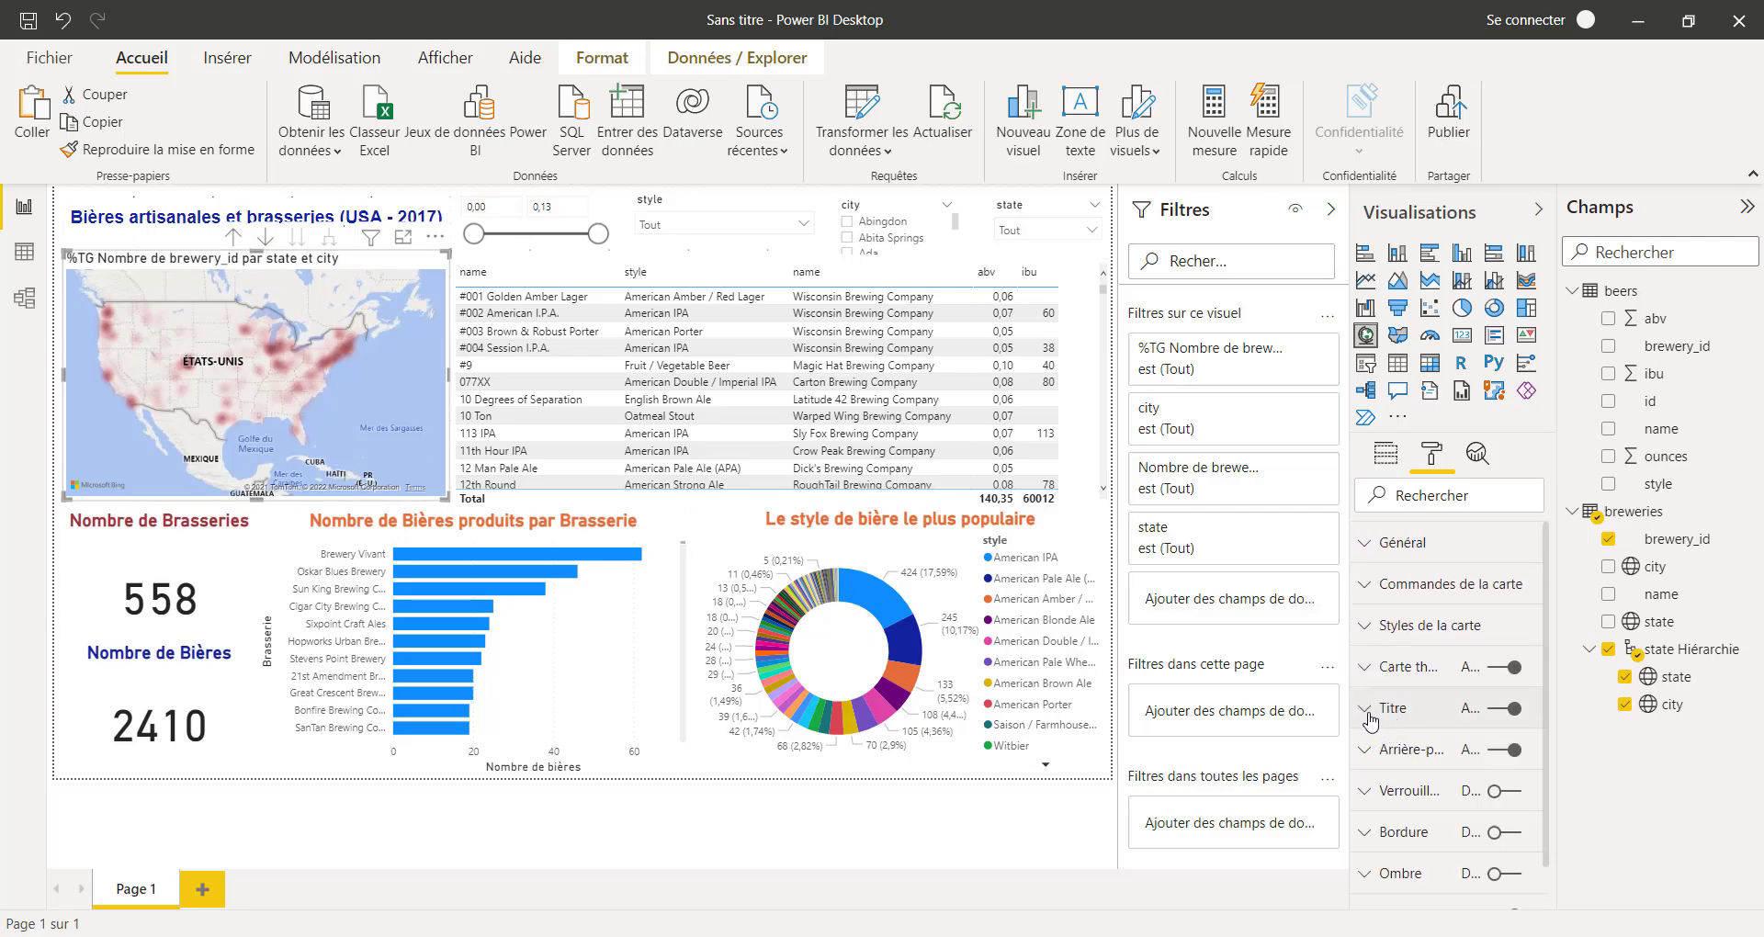
click(1376, 717)
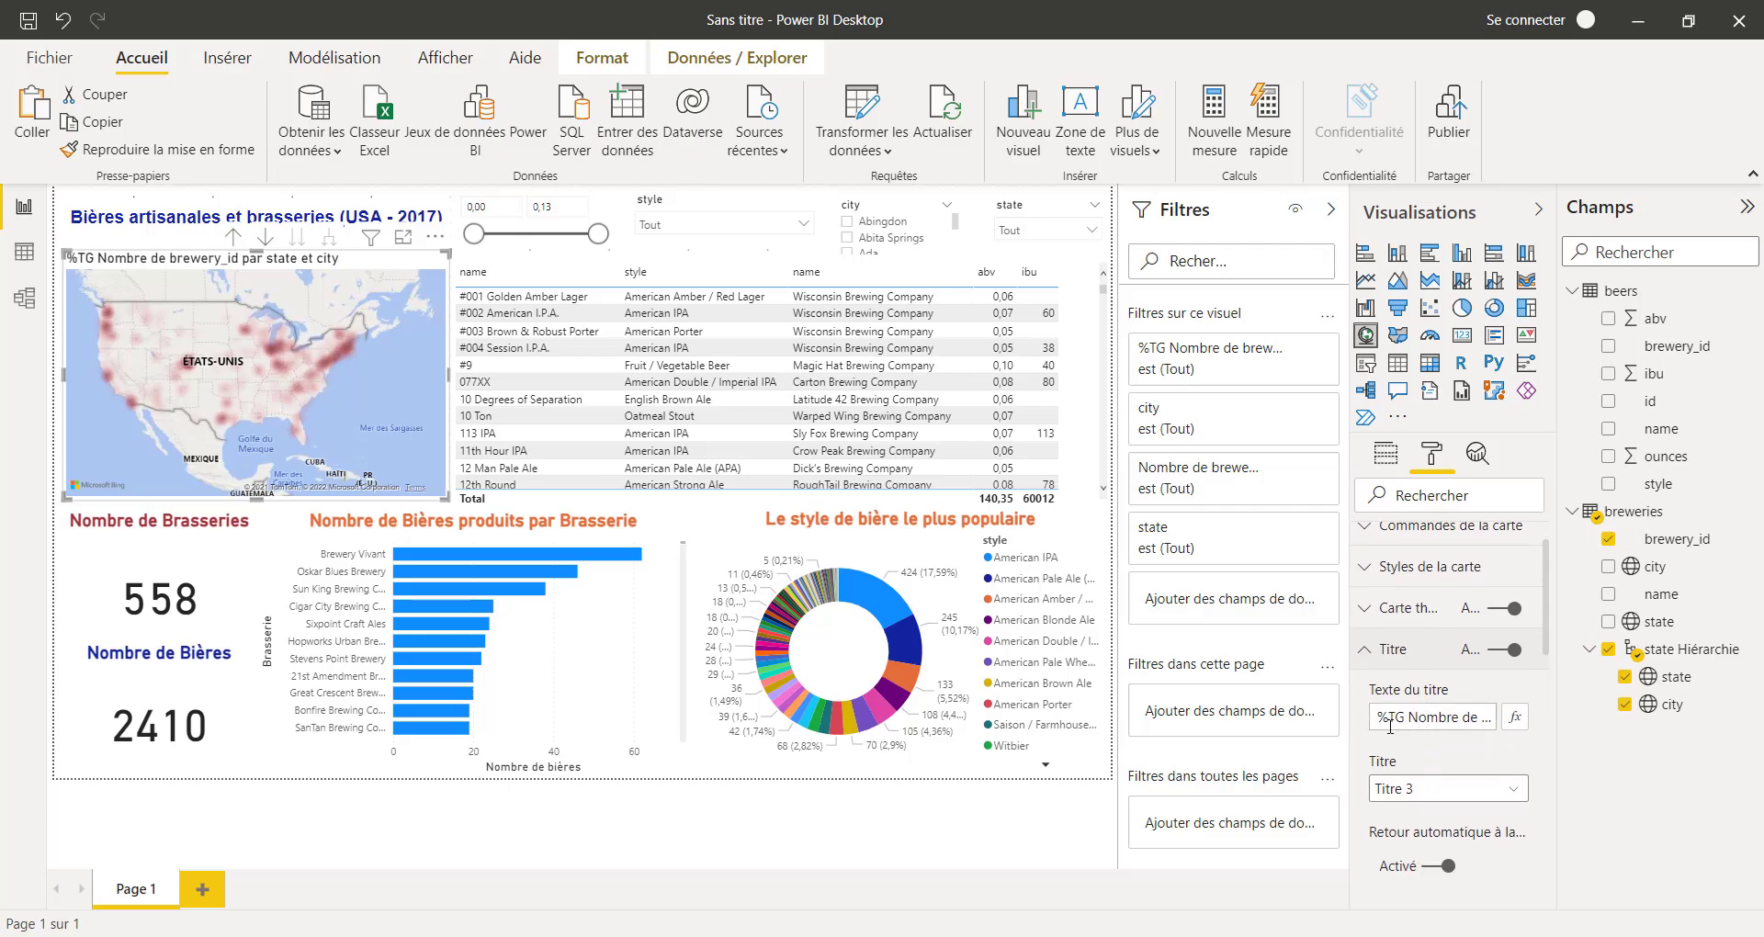
click(1398, 719)
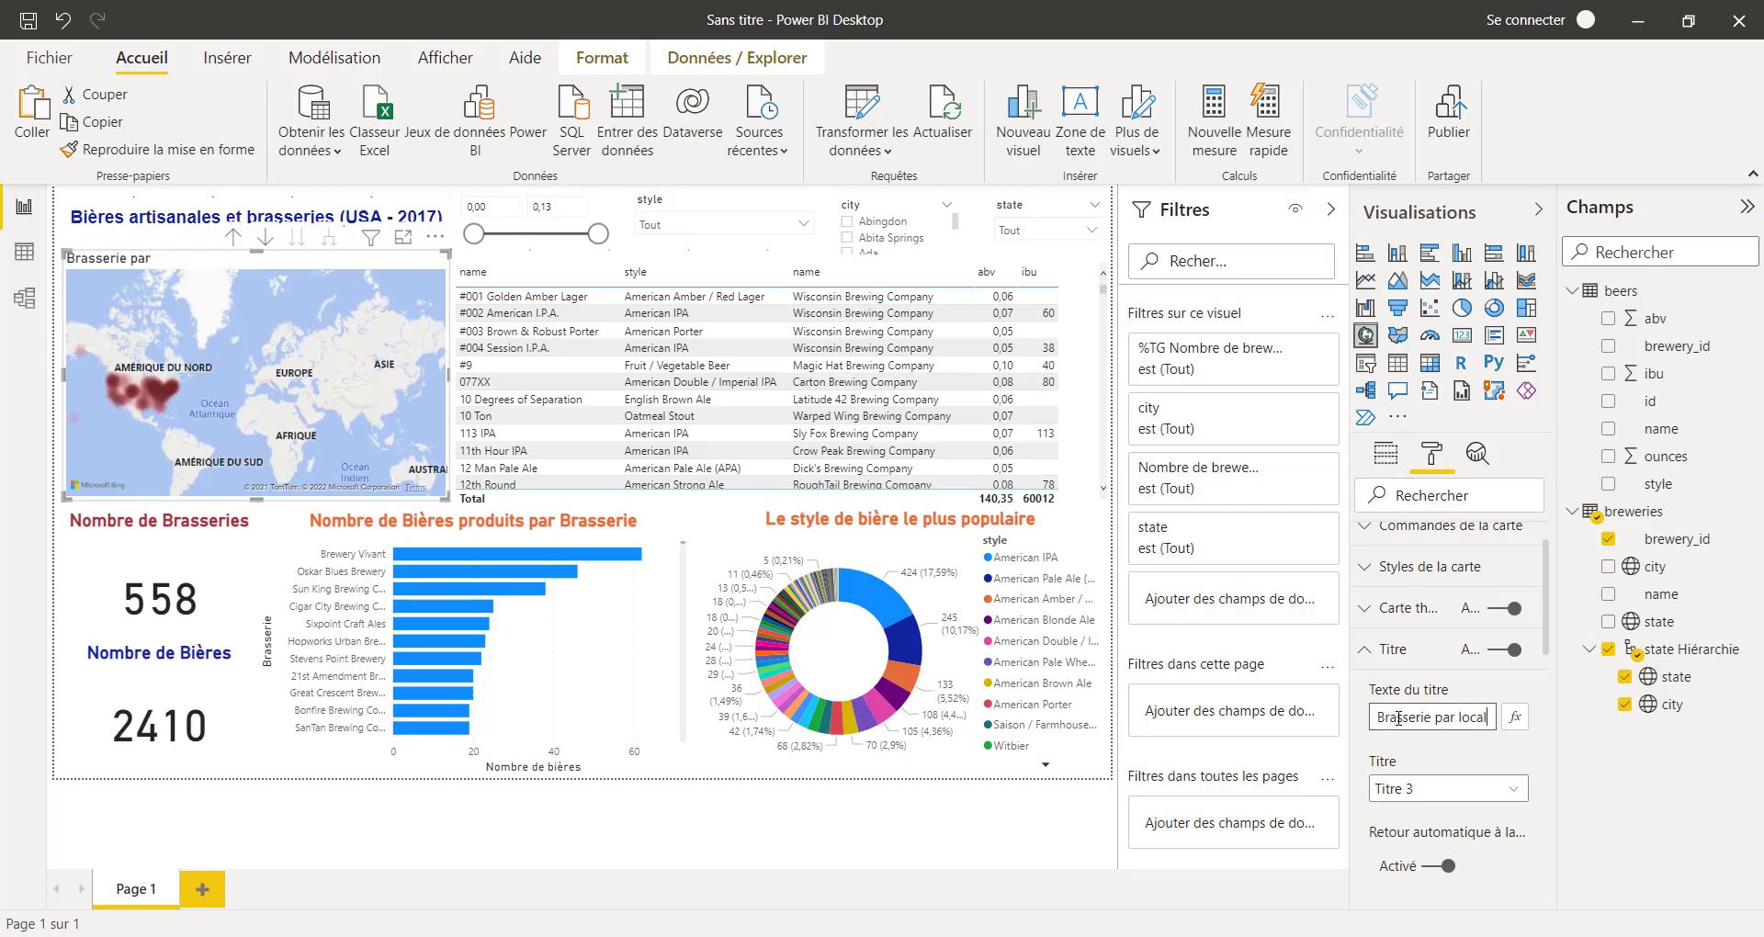
text(isation)
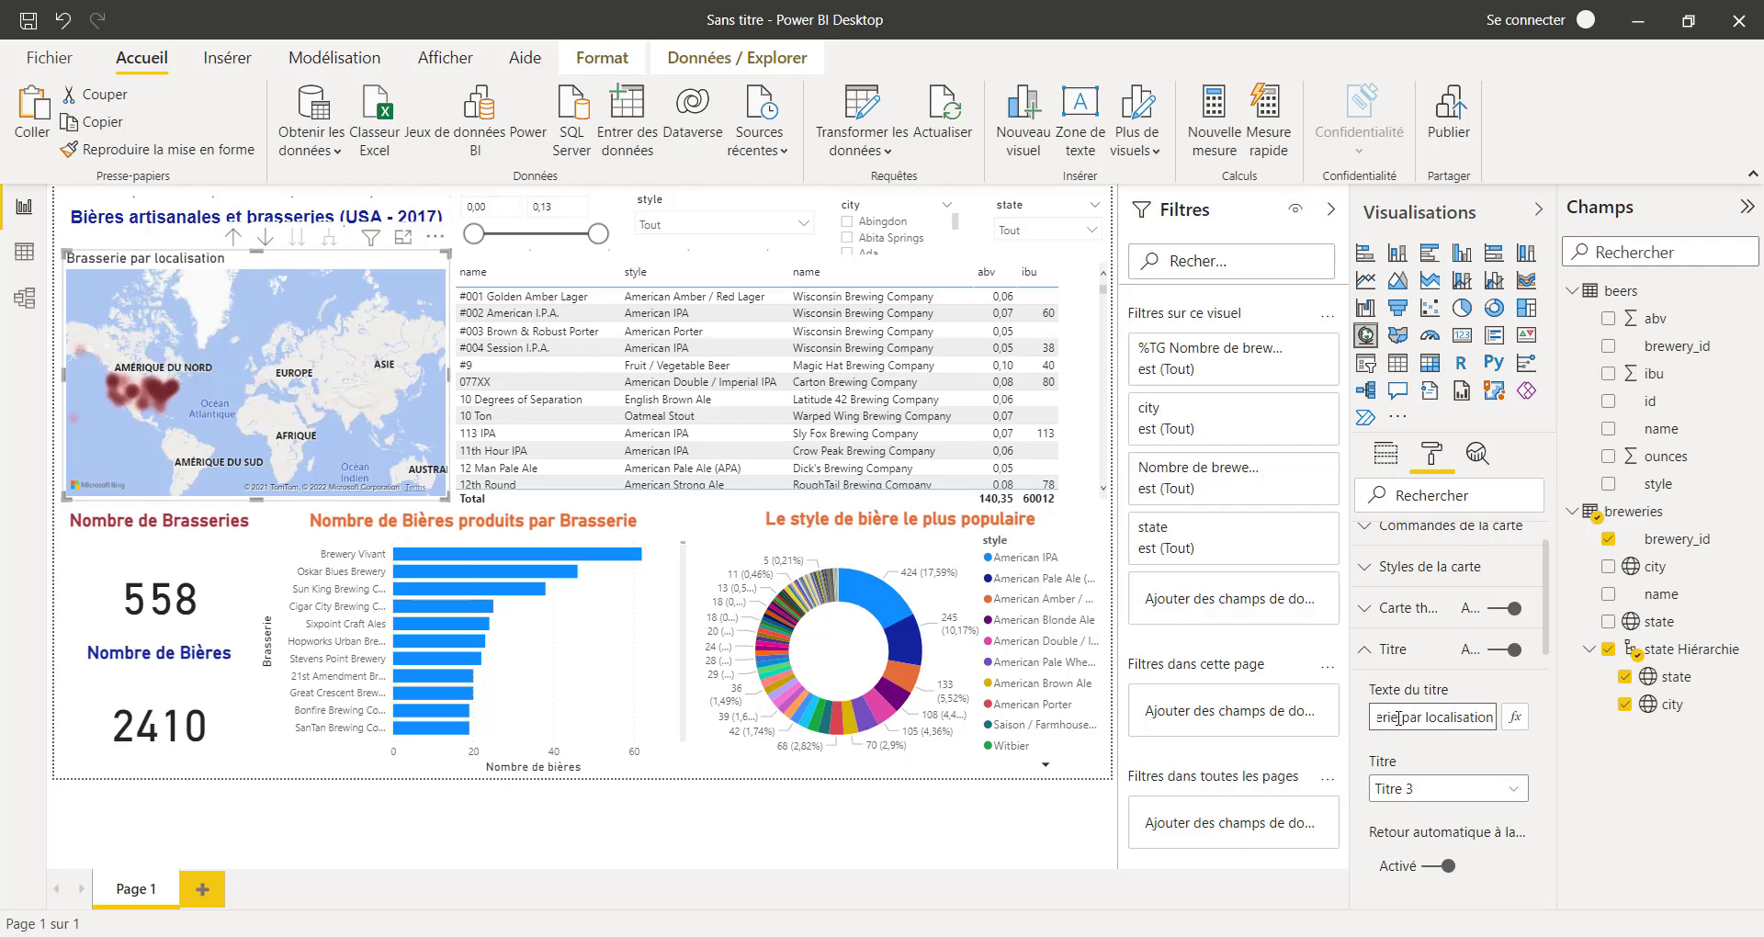
Centre the heat map's title and set its font colour to dark blue
scroll(1483, 806, down, 3)
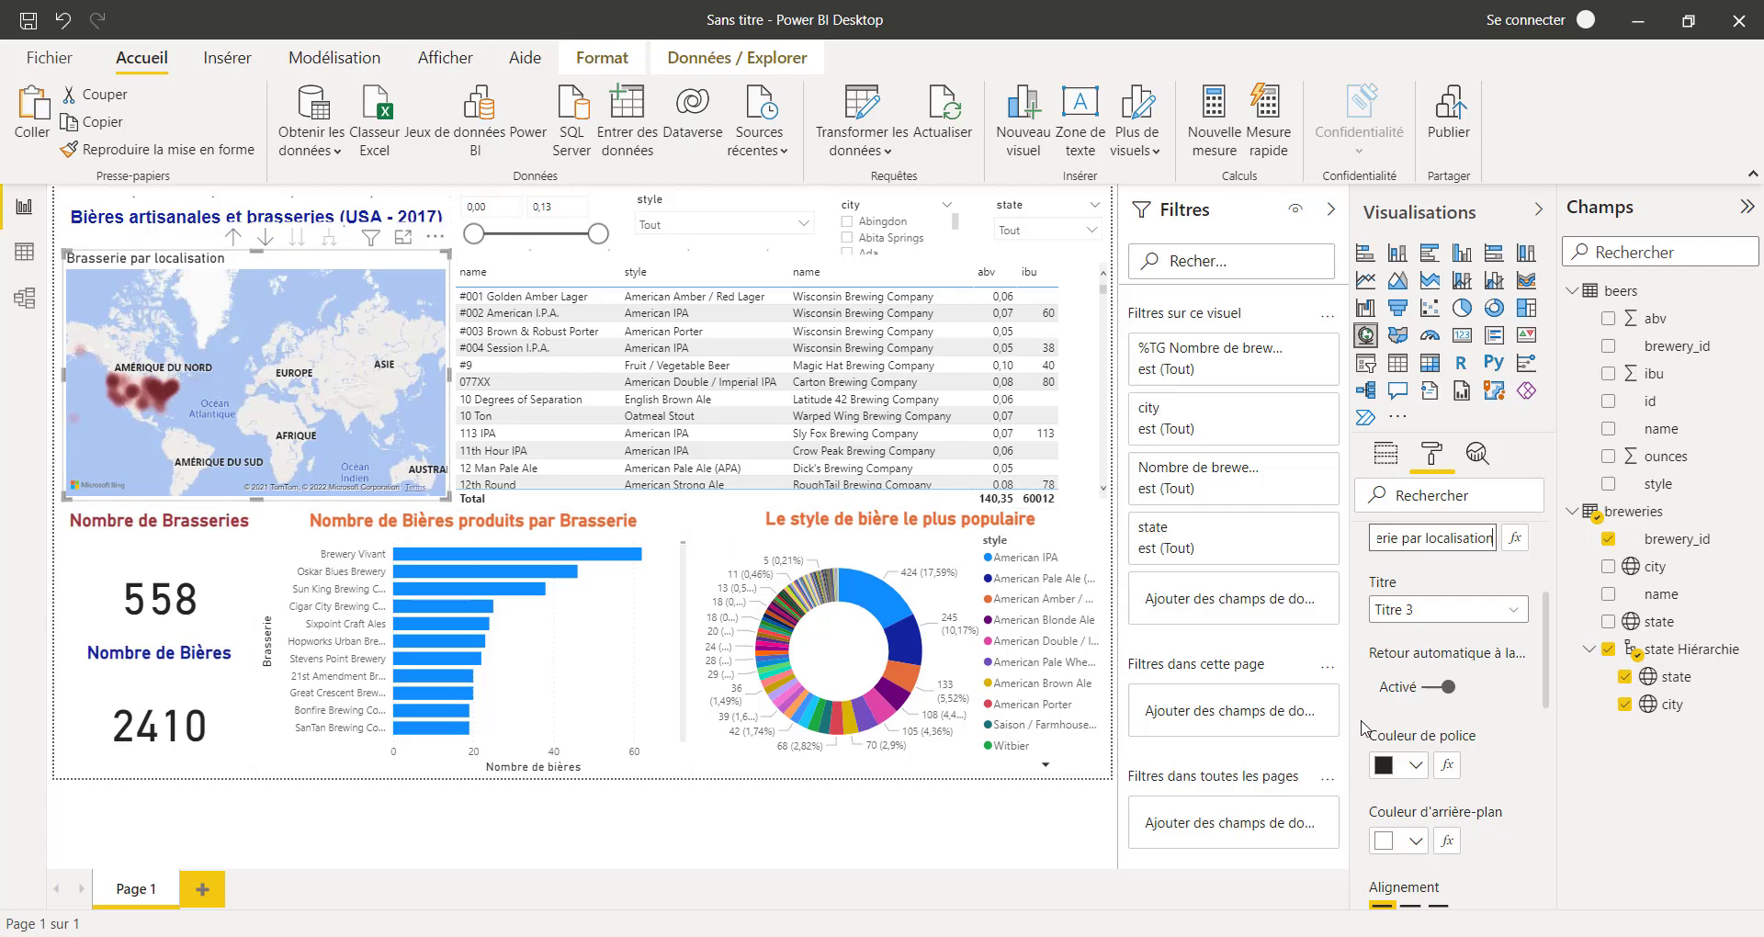
scroll(1468, 724, down, 2)
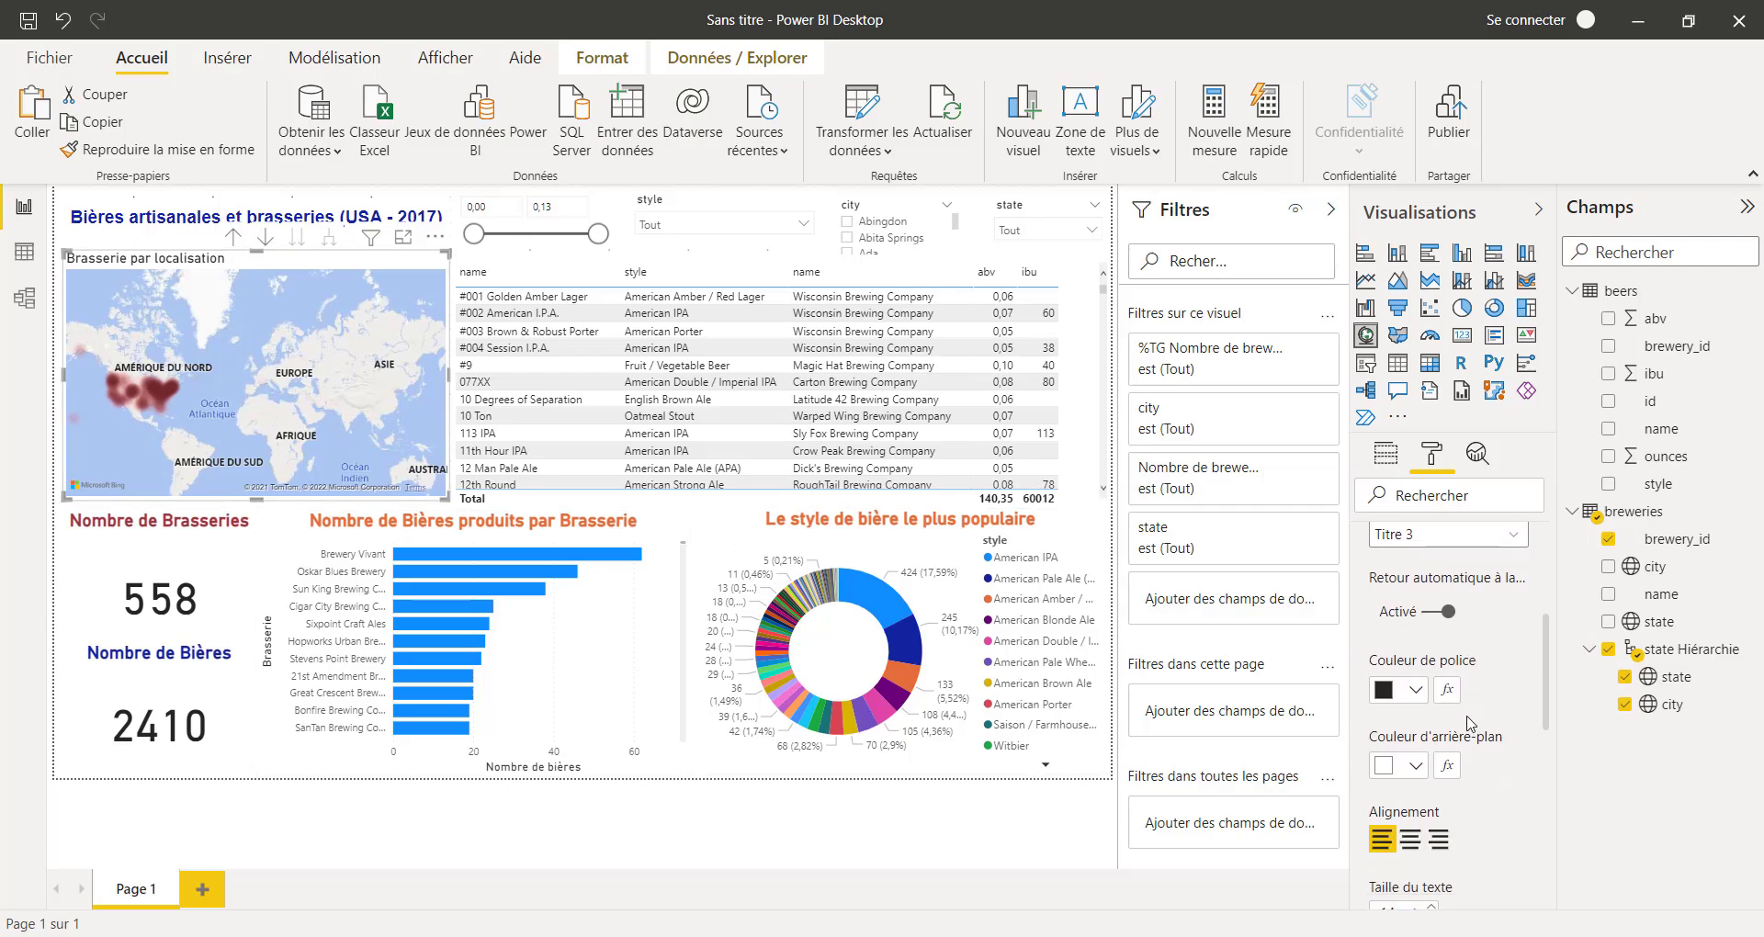
click(1409, 733)
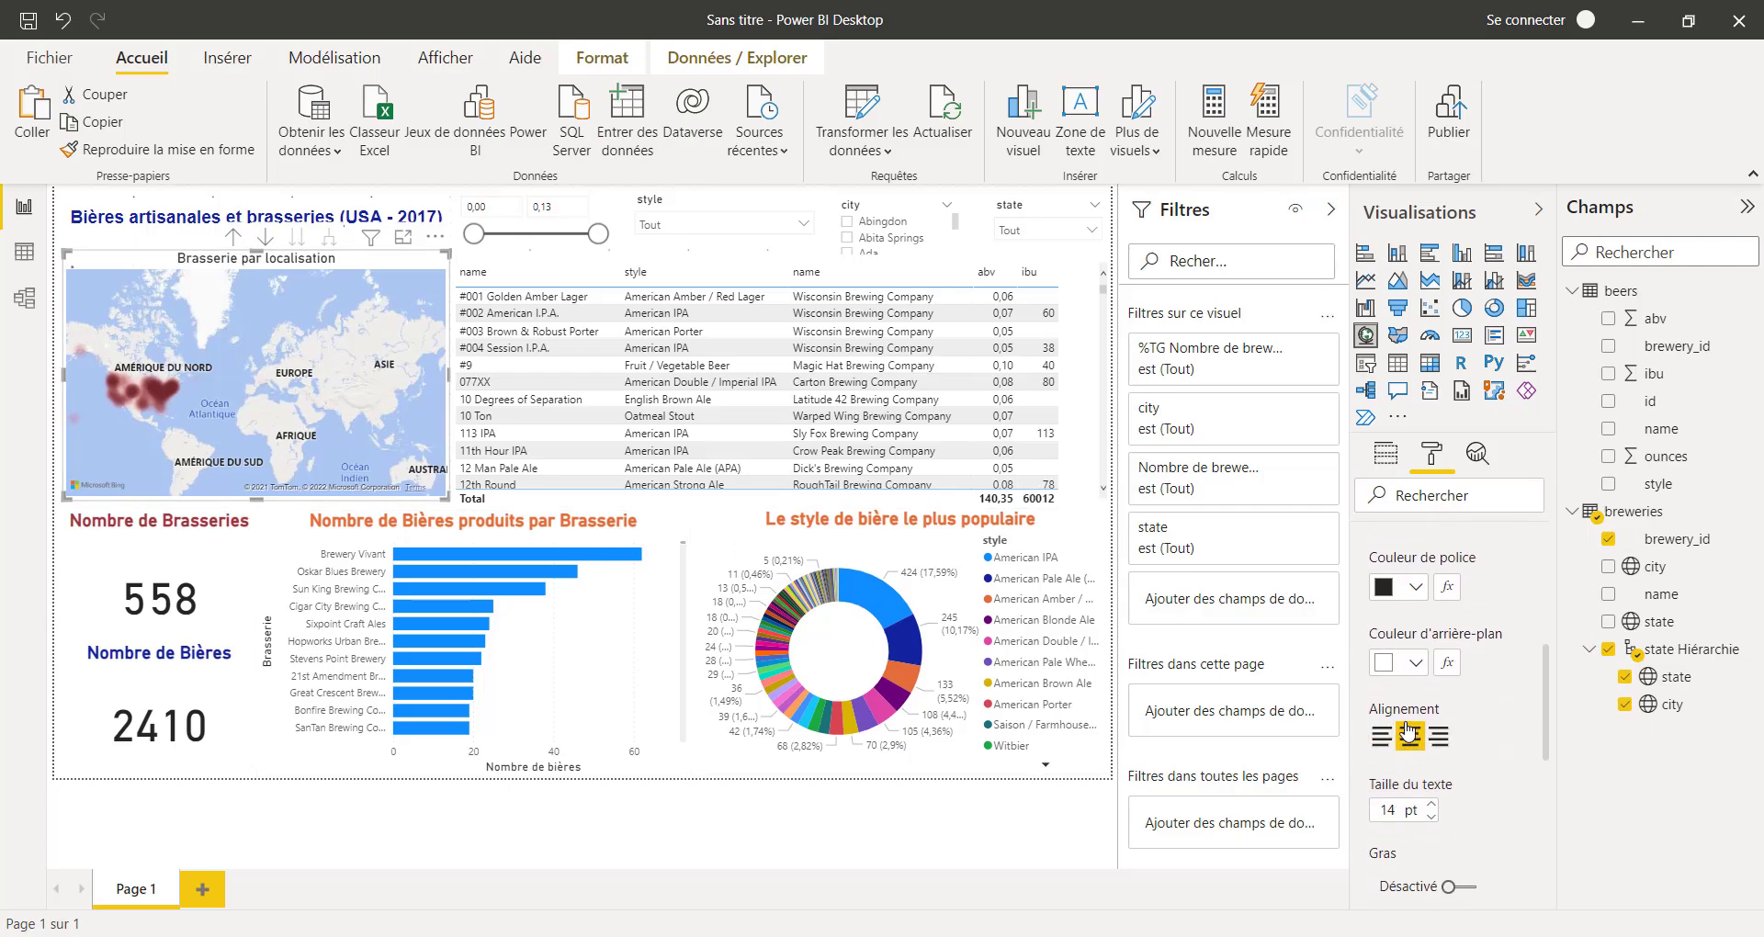
click(1415, 588)
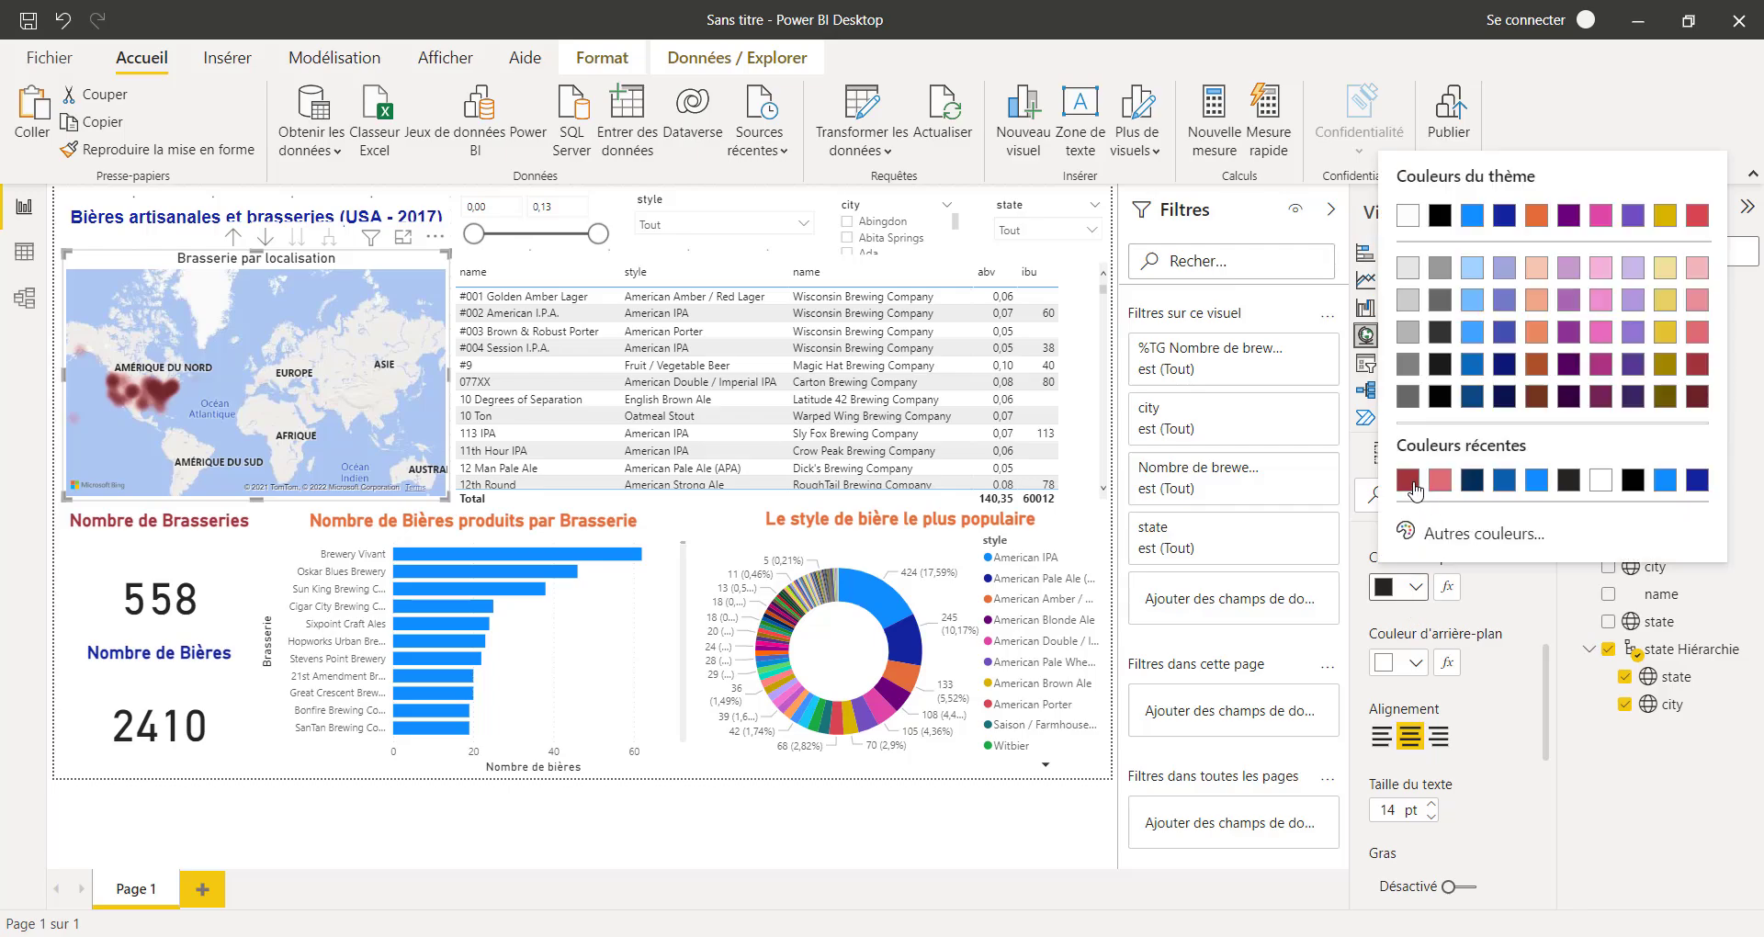
click(1471, 480)
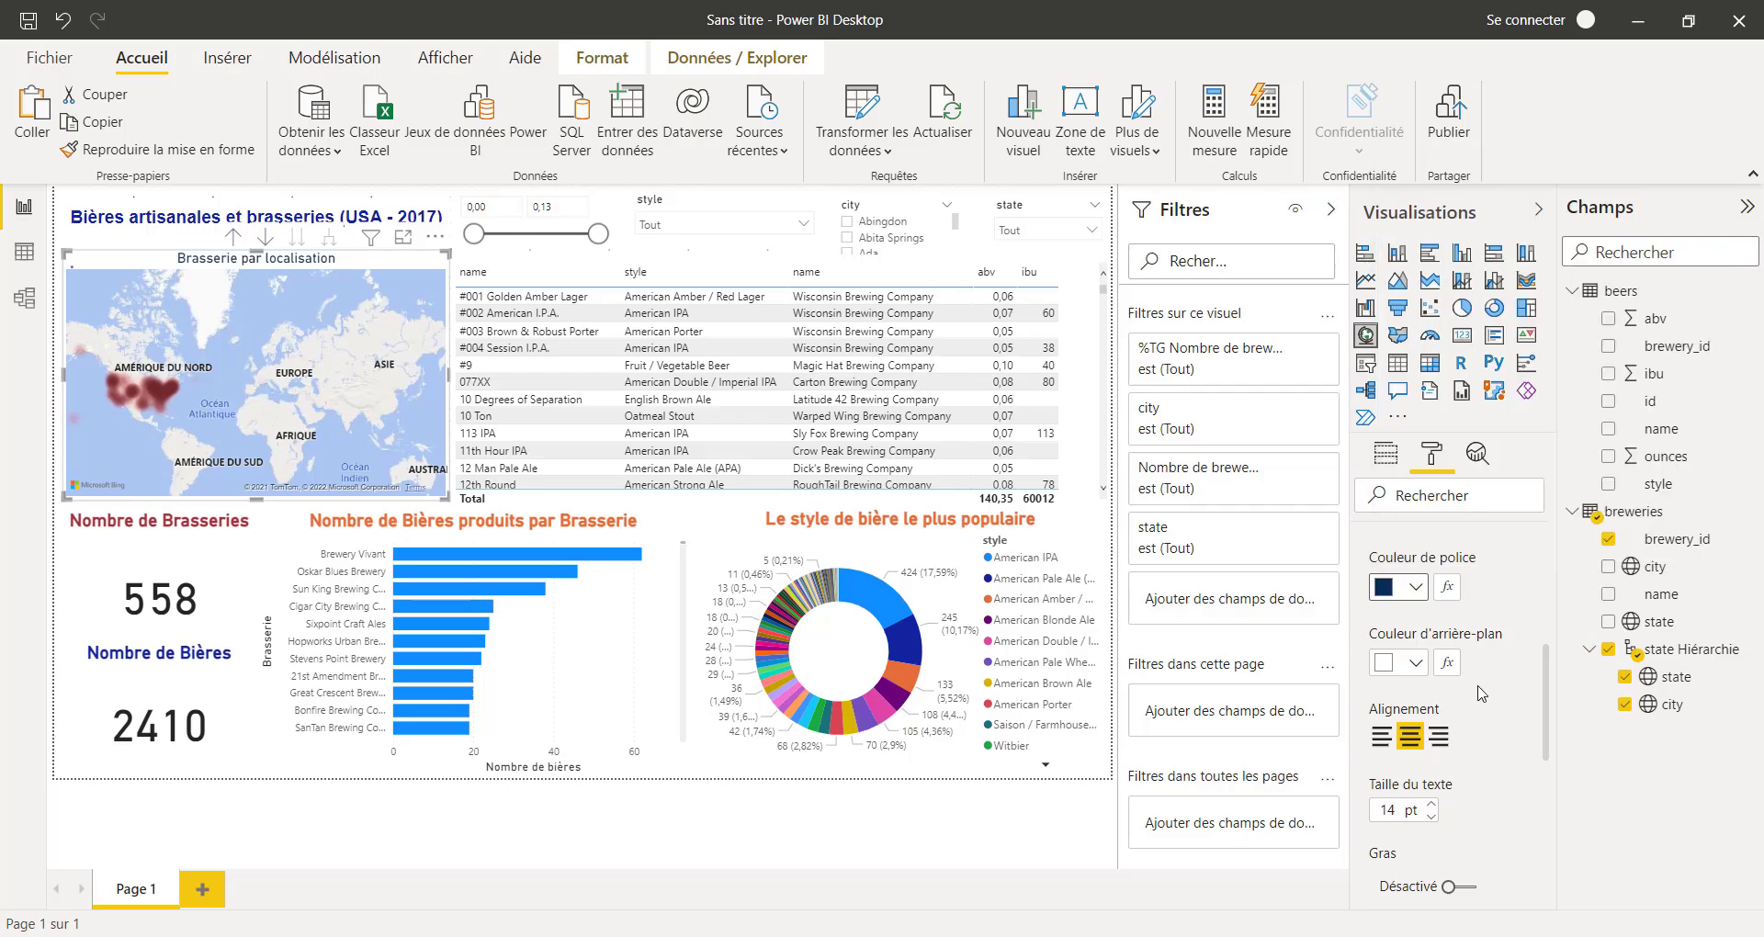
Set the heat map title's text size to 19 pt
click(1431, 805)
click(1432, 805)
click(1435, 805)
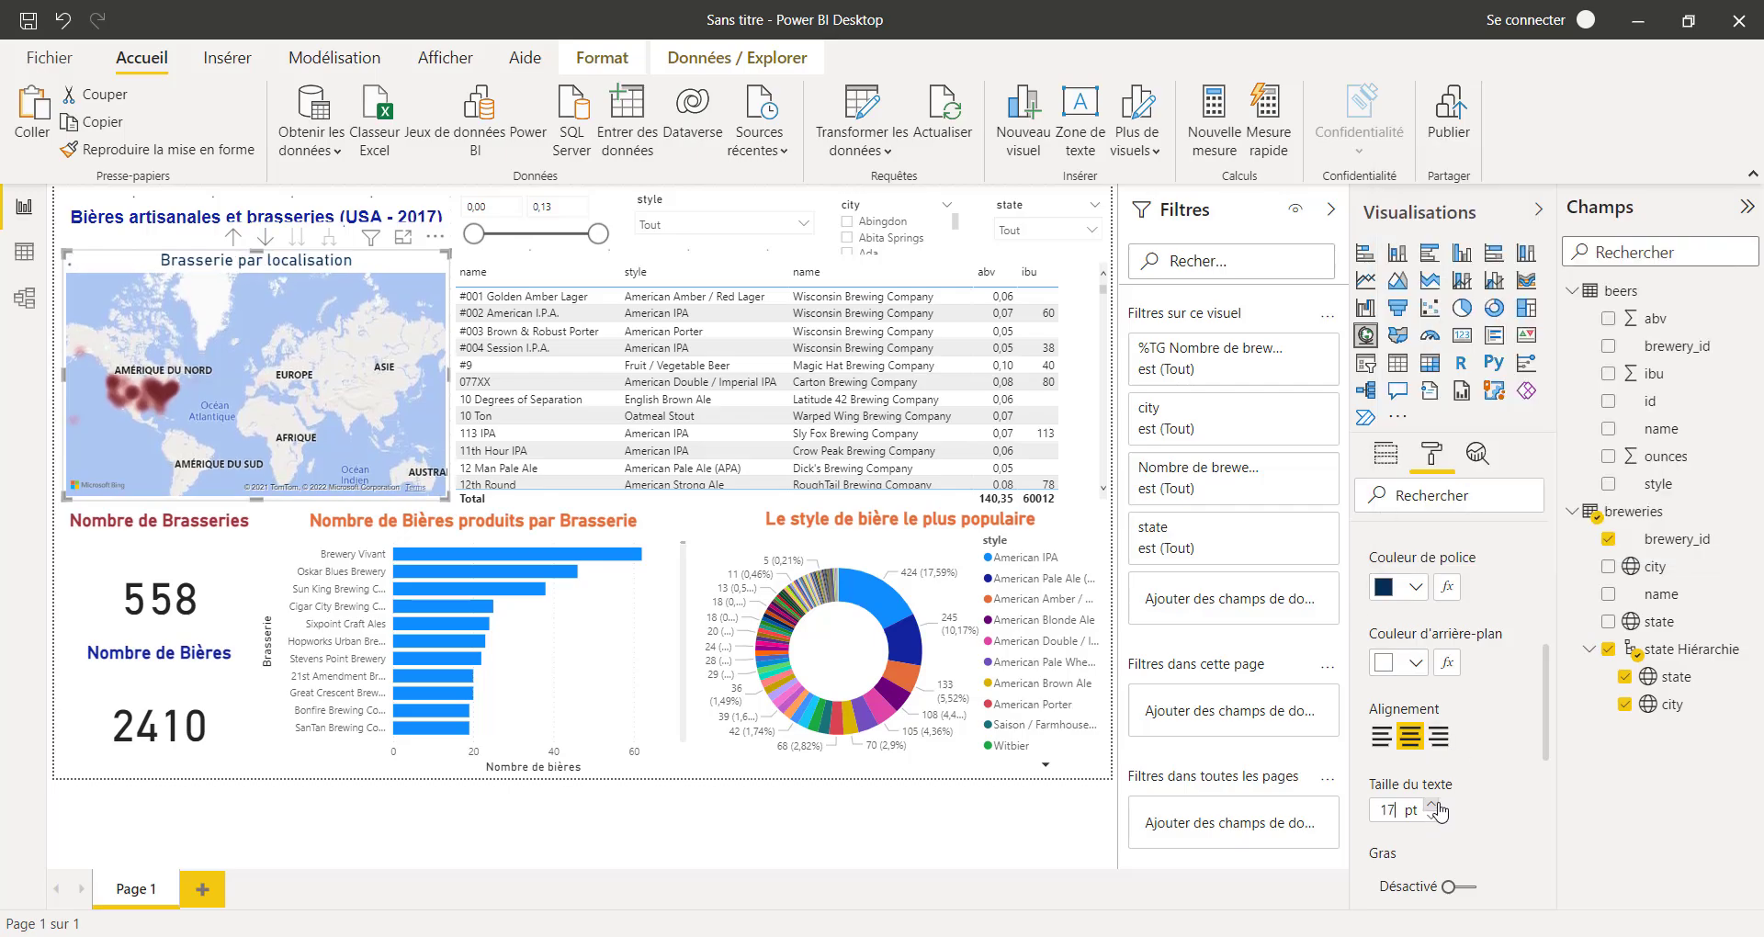
click(1435, 806)
click(1435, 806)
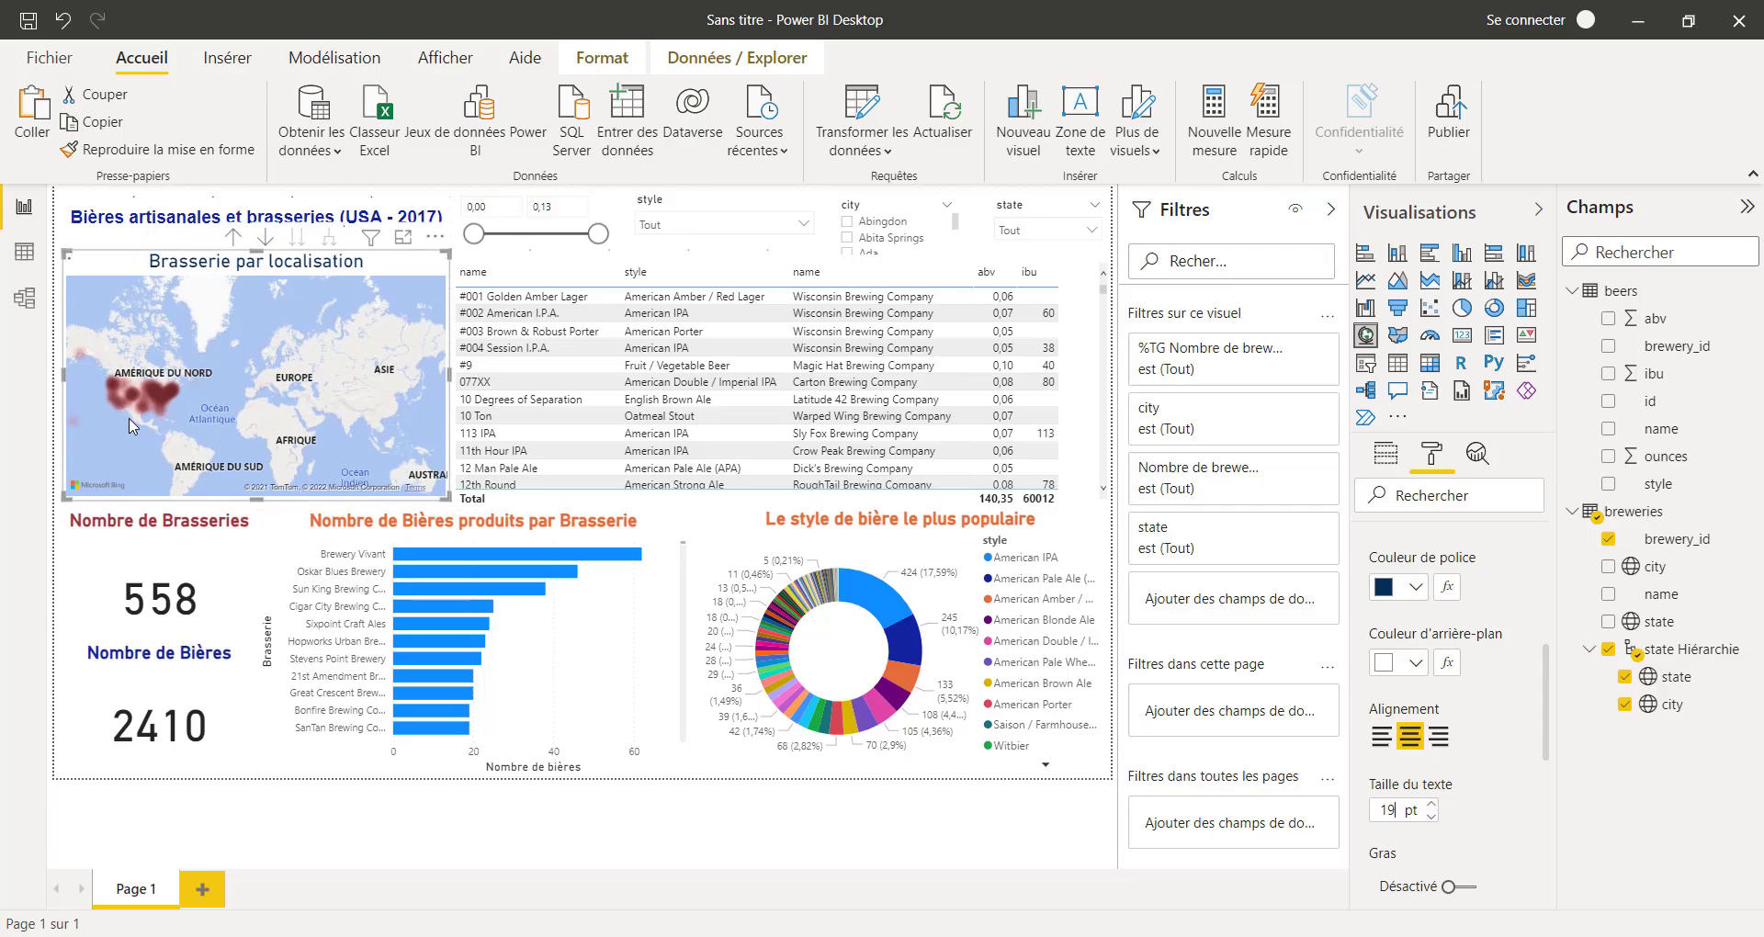
Change the heat map title's font colour to dark red and make it bold
scroll(165, 424, up, 3)
drag(166, 424, 275, 439)
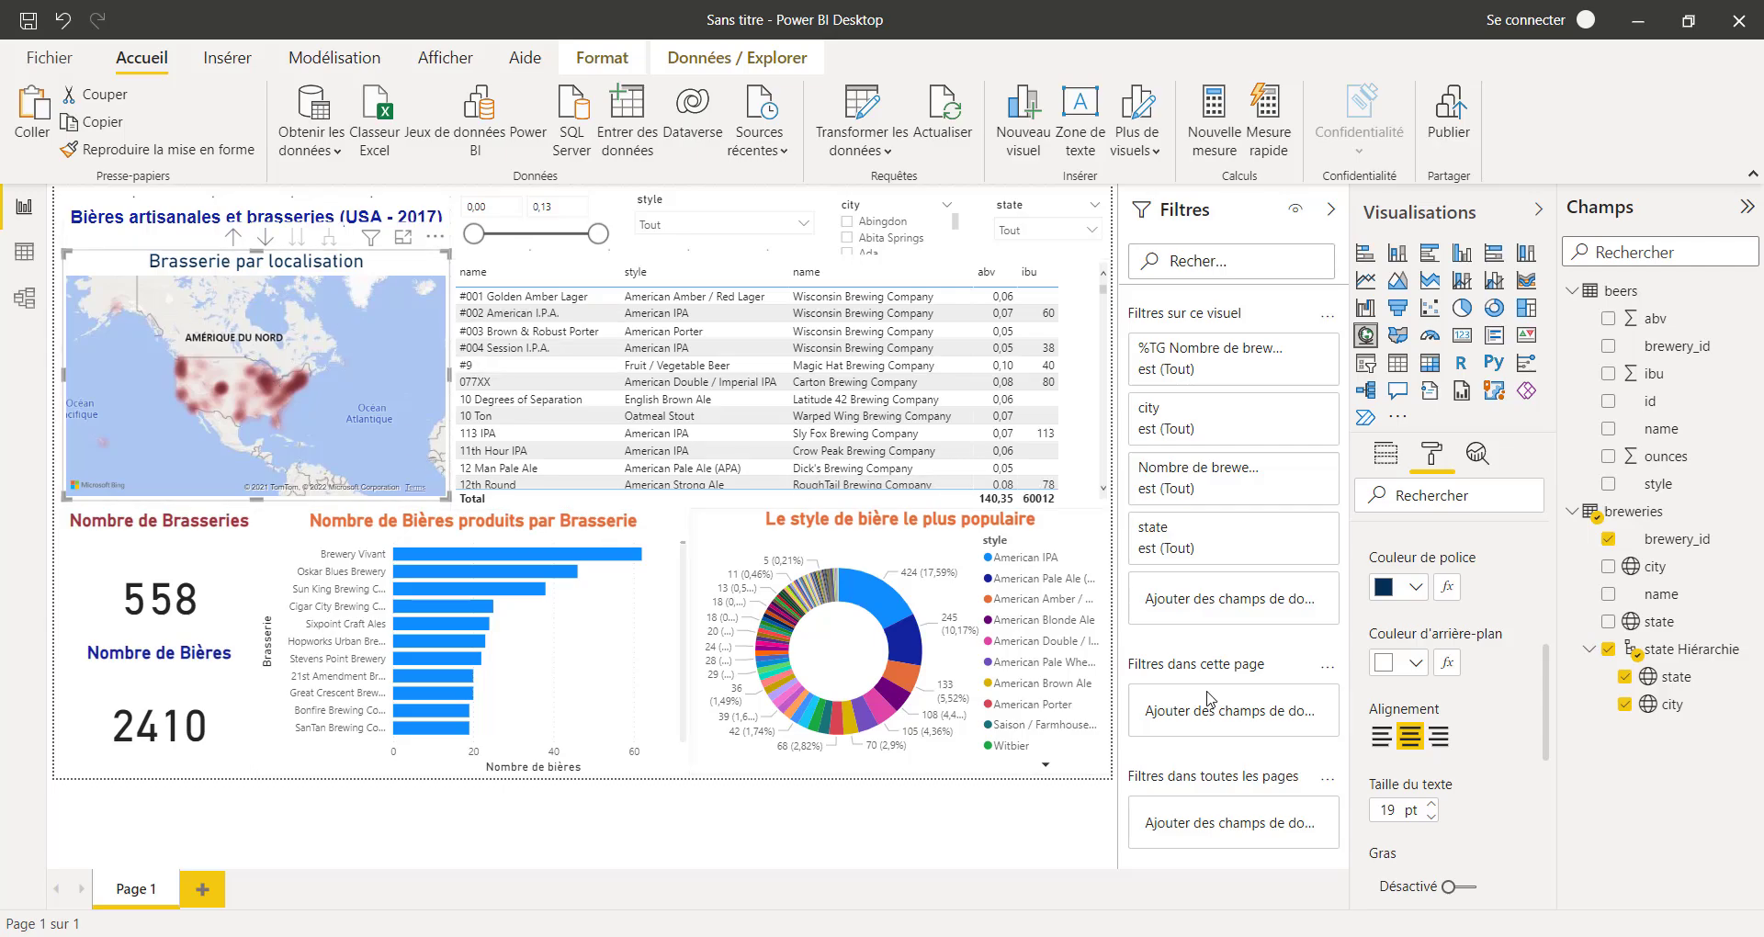
click(1416, 589)
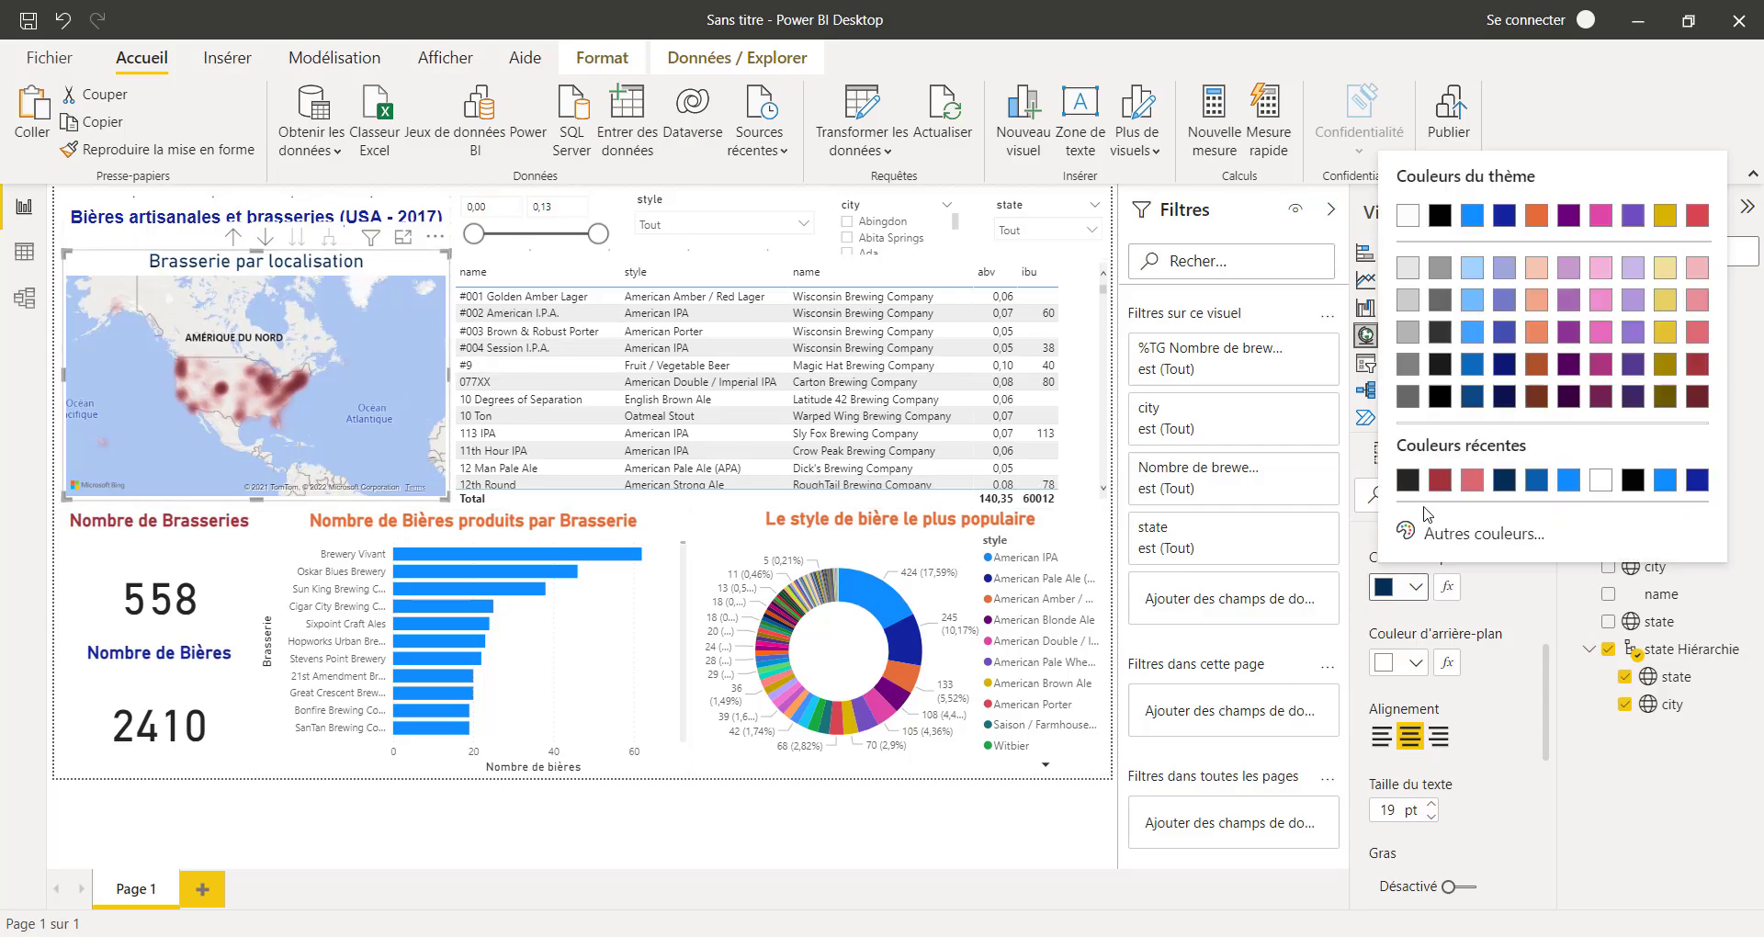
click(1696, 372)
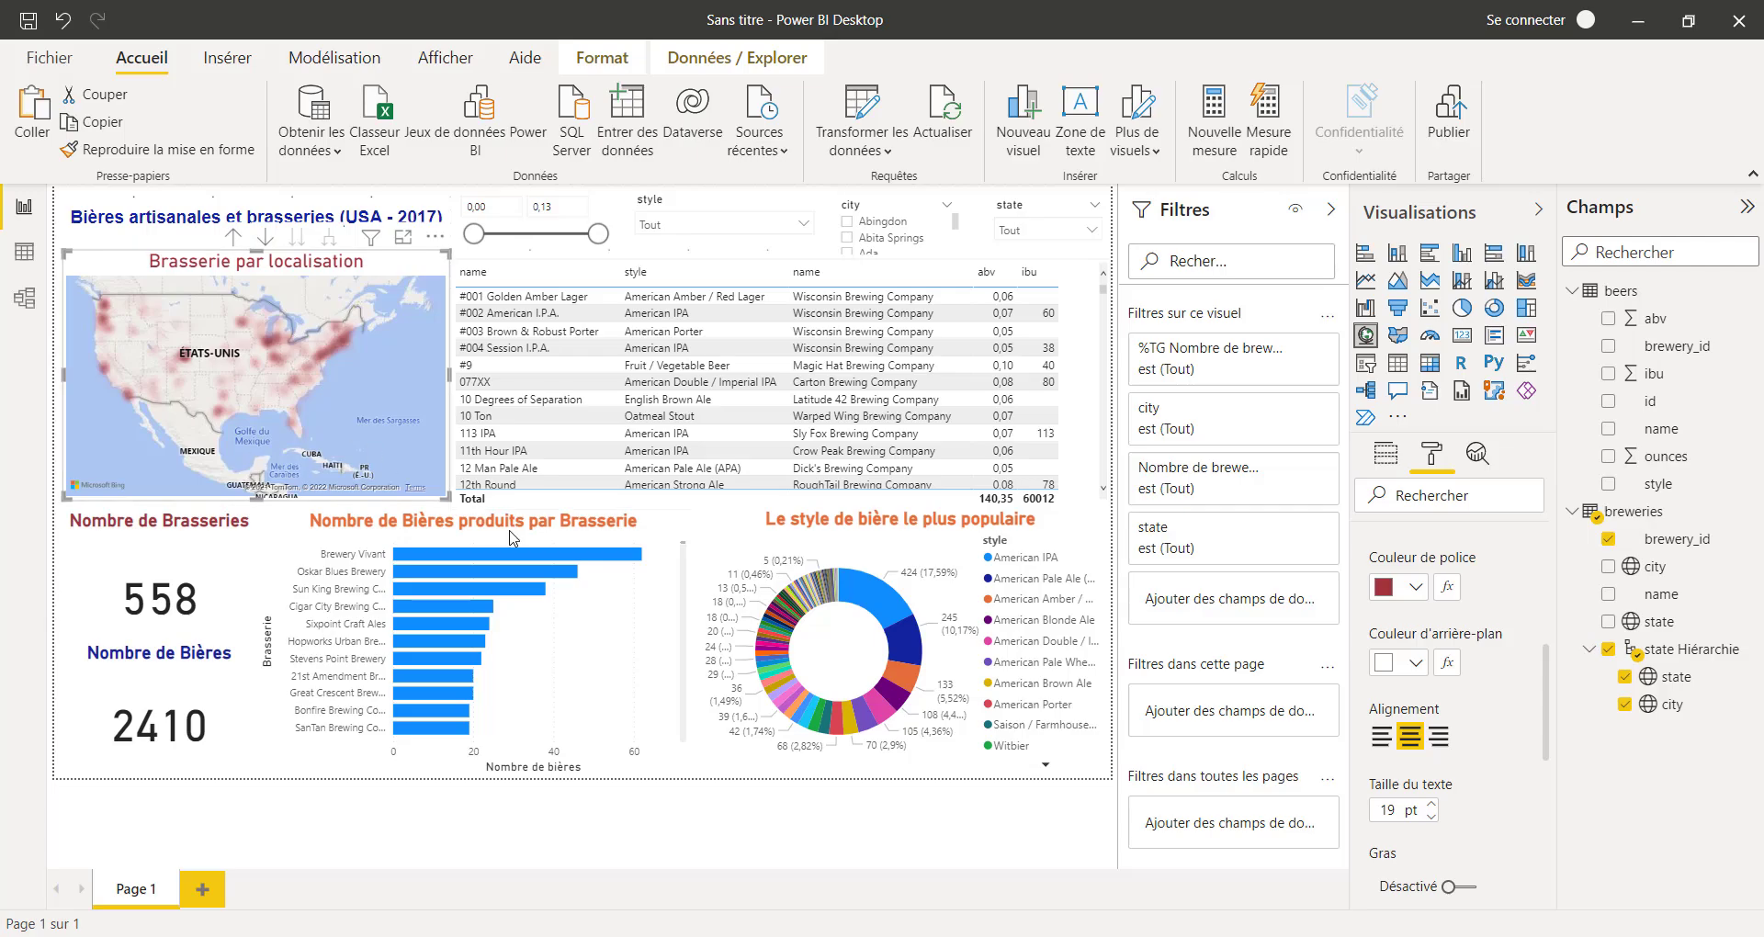
scroll(1461, 777, down, 2)
click(1459, 770)
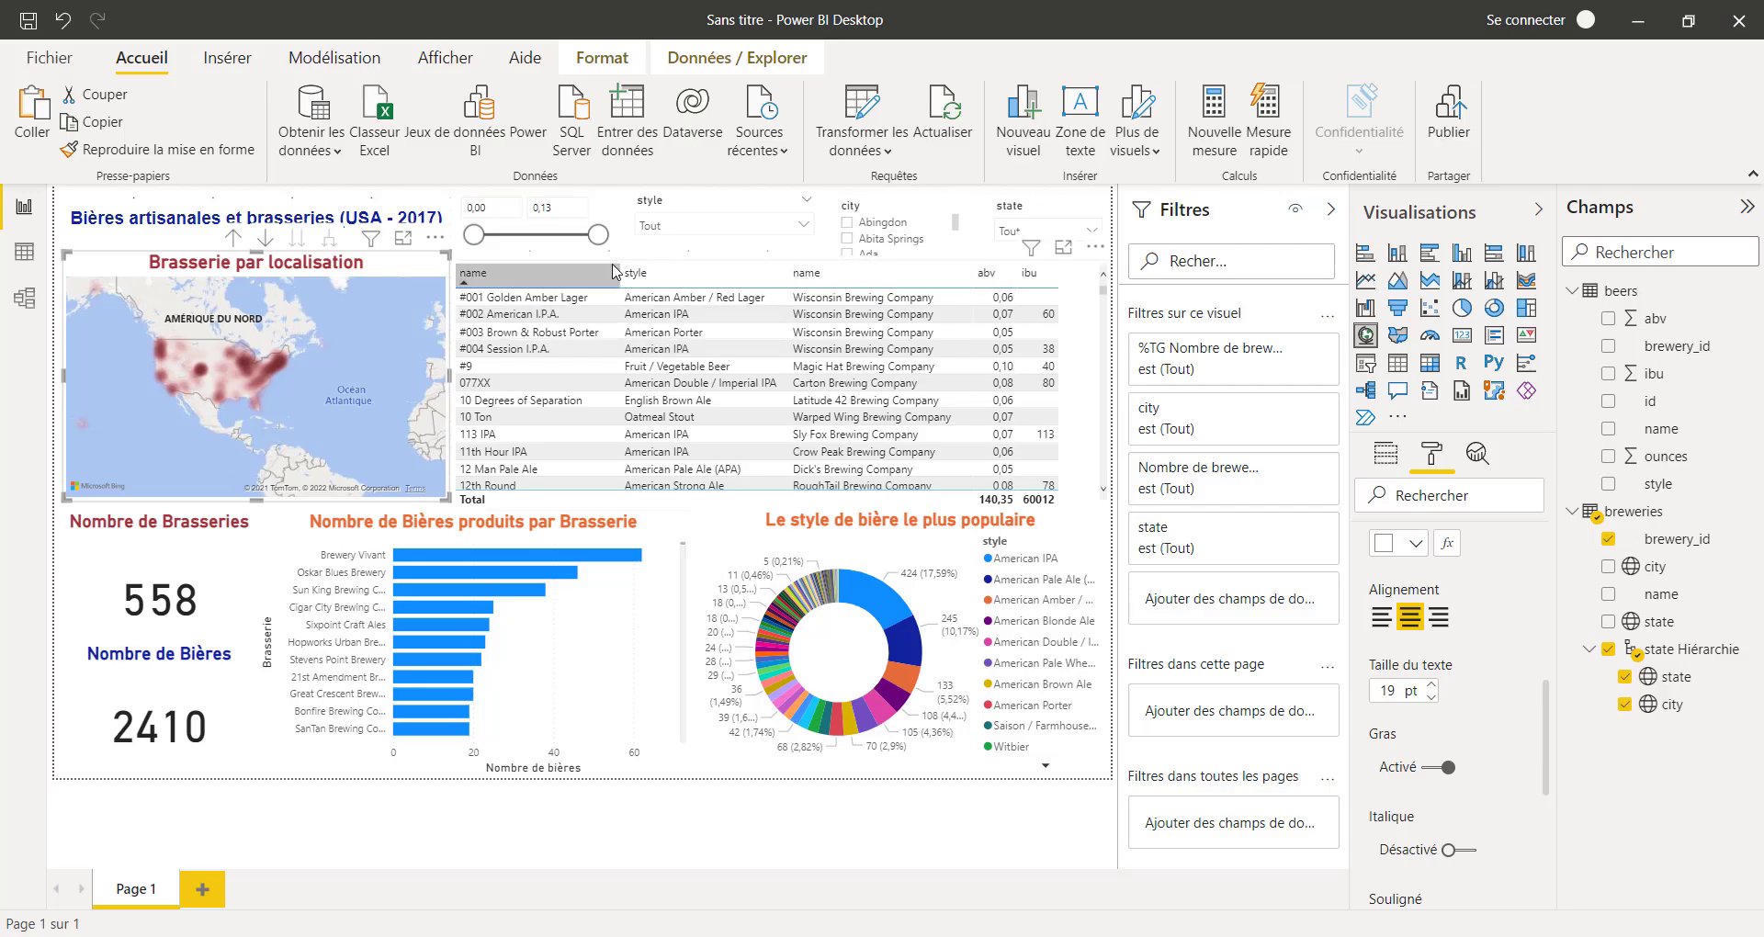
Sort the beer table by brewery name and clear the row selection
click(644, 372)
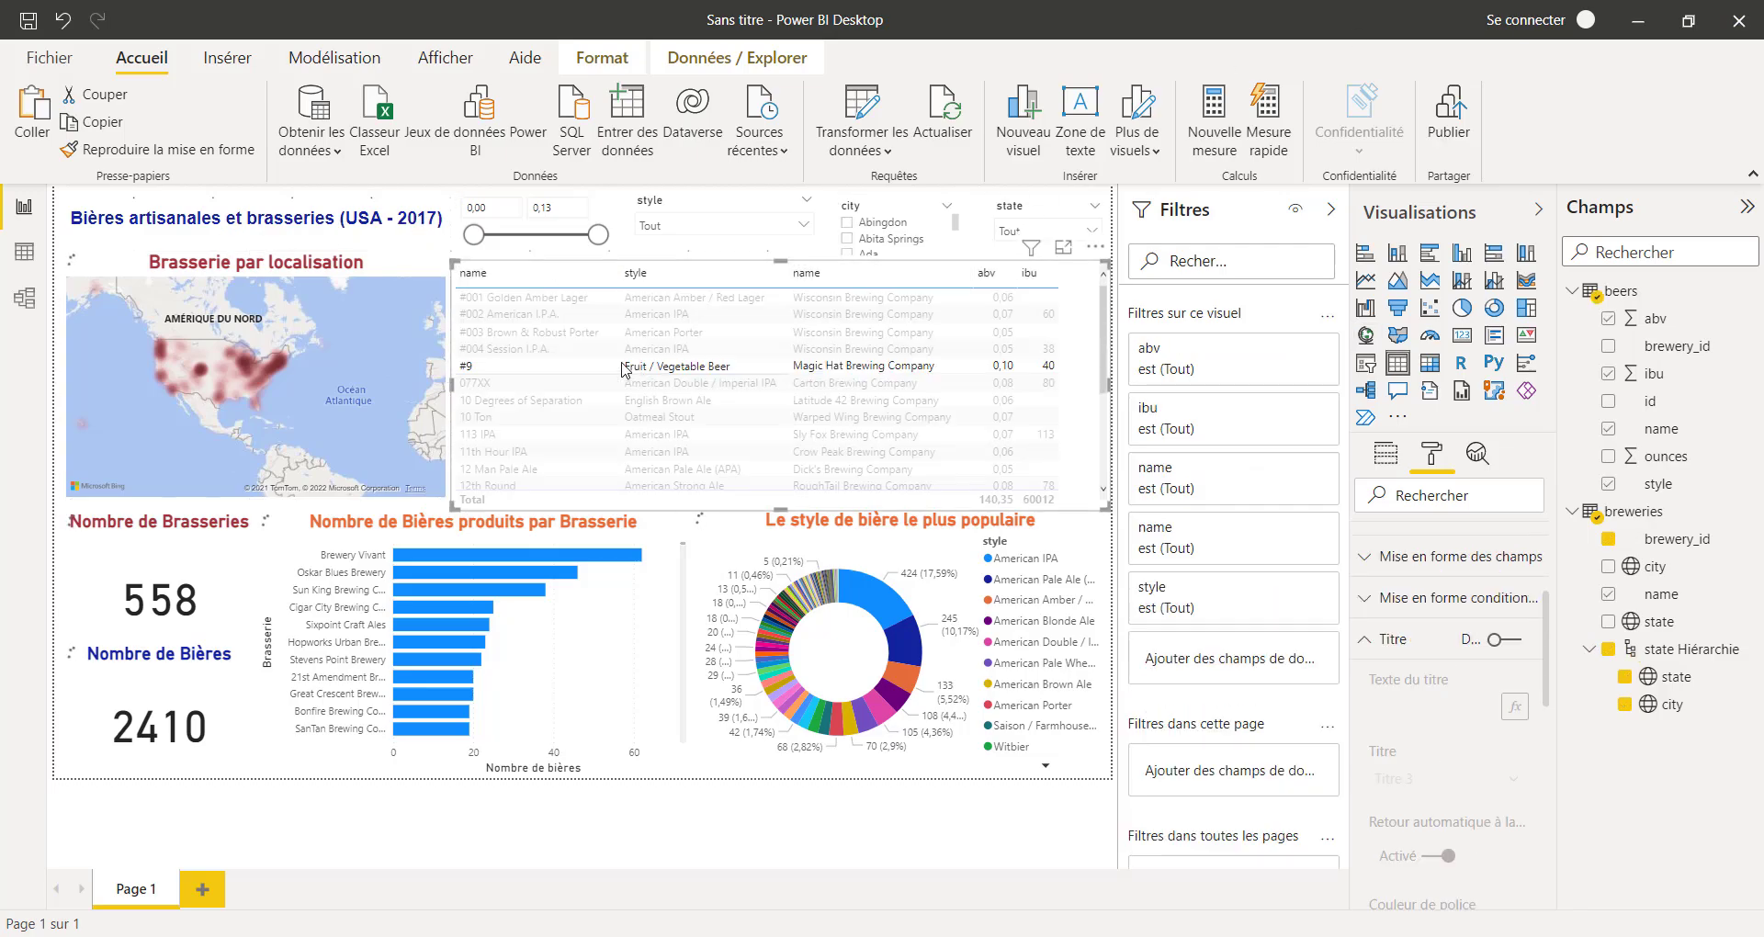
click(868, 276)
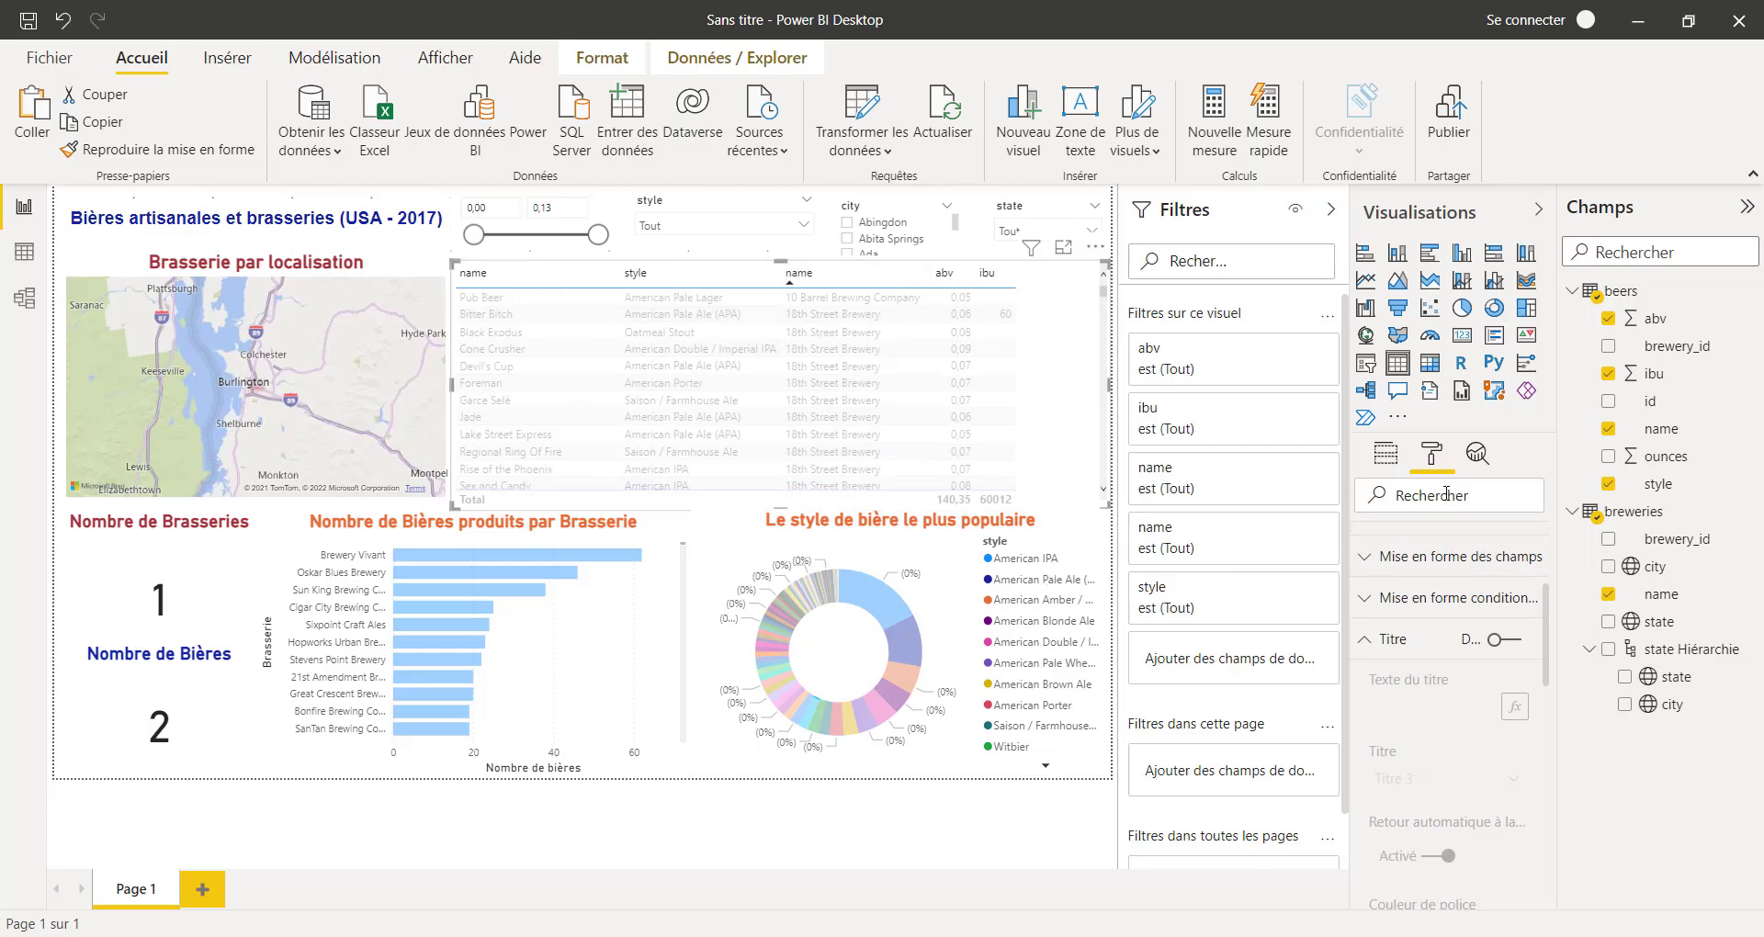
click(1052, 292)
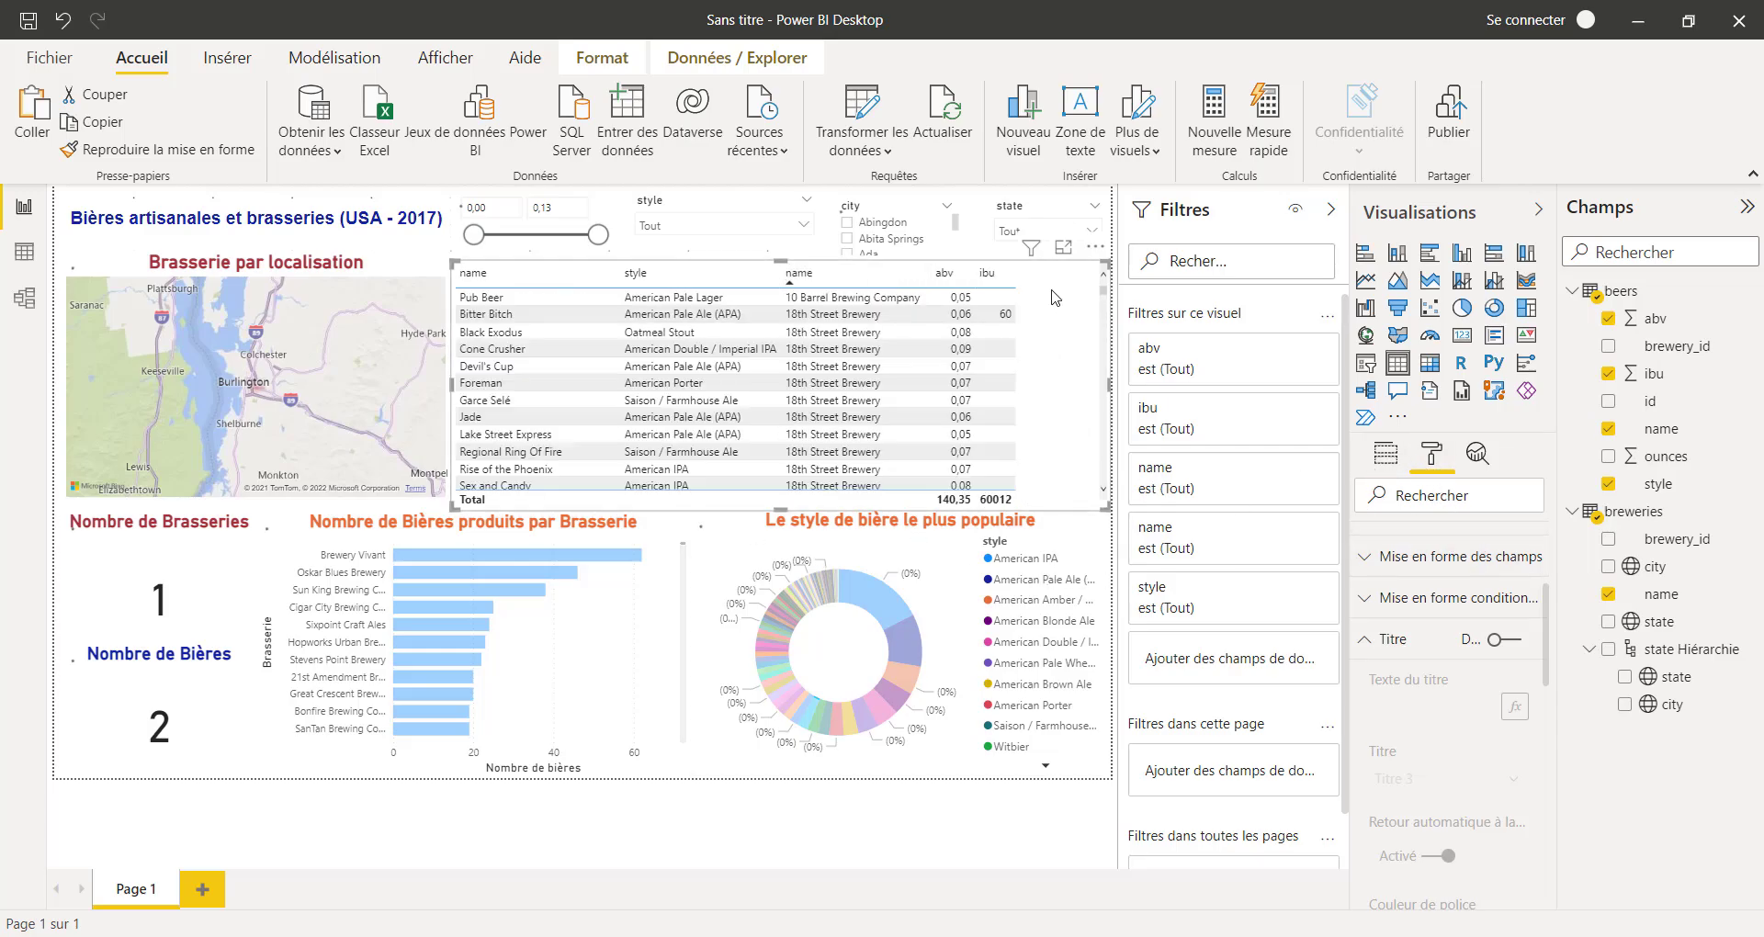
Apply the Minimal style to the beer table
click(1369, 644)
scroll(1447, 759, up, 3)
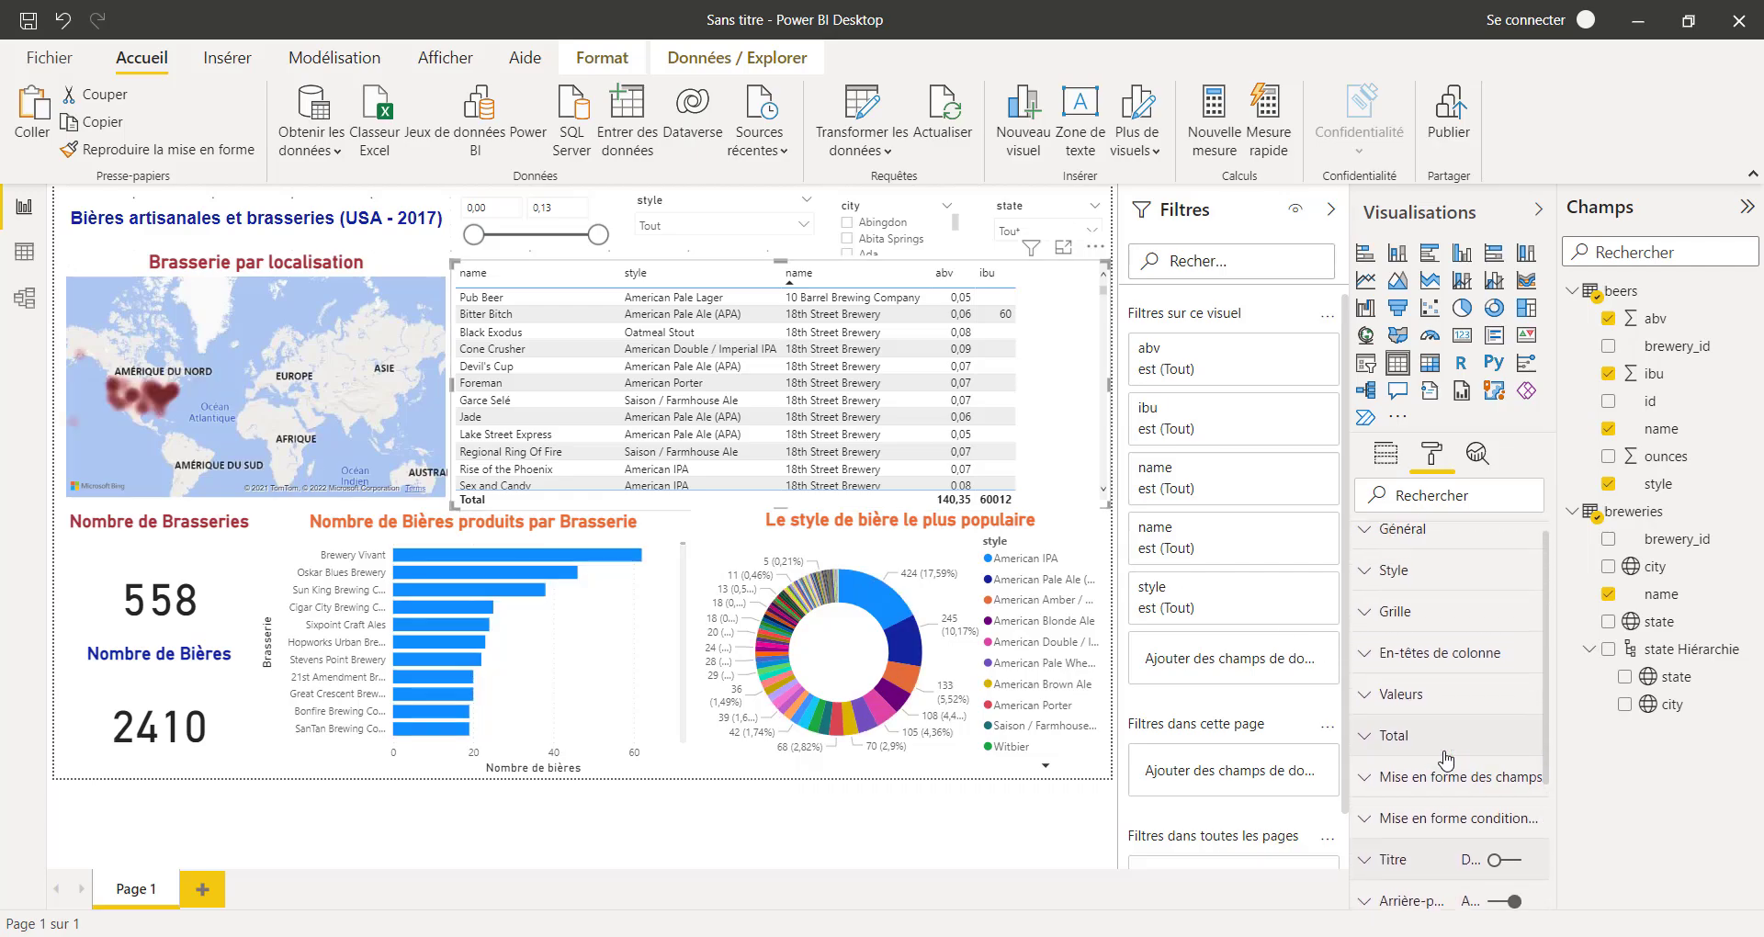
click(1371, 593)
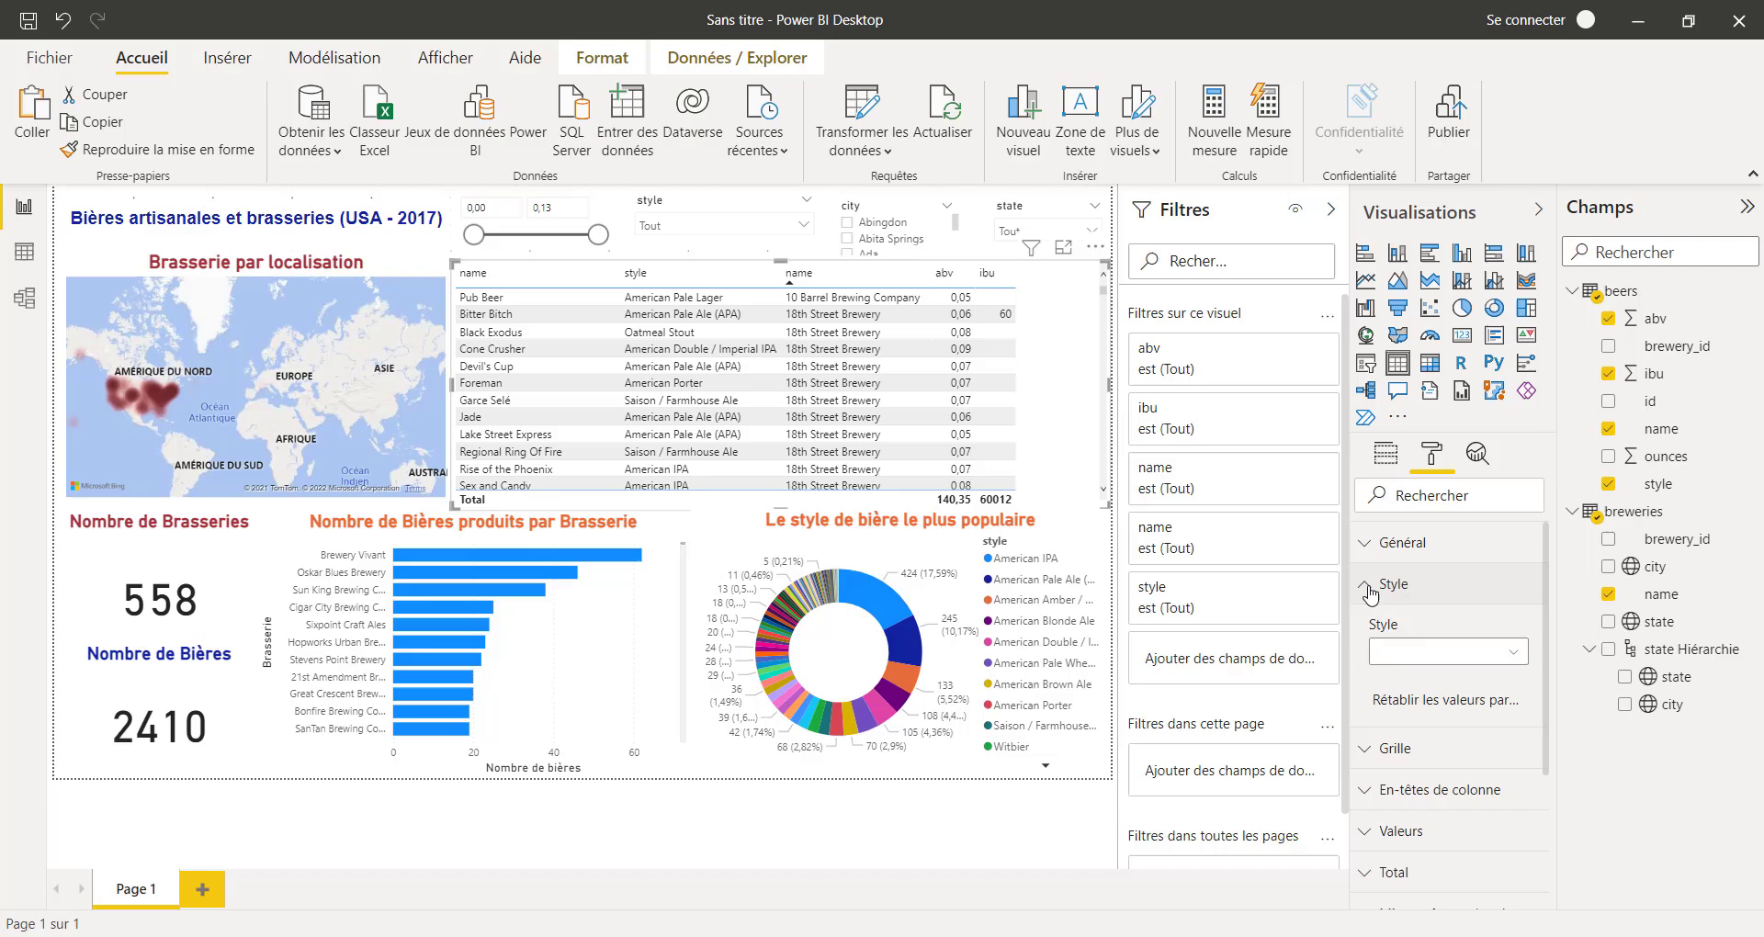
click(1452, 652)
click(1453, 740)
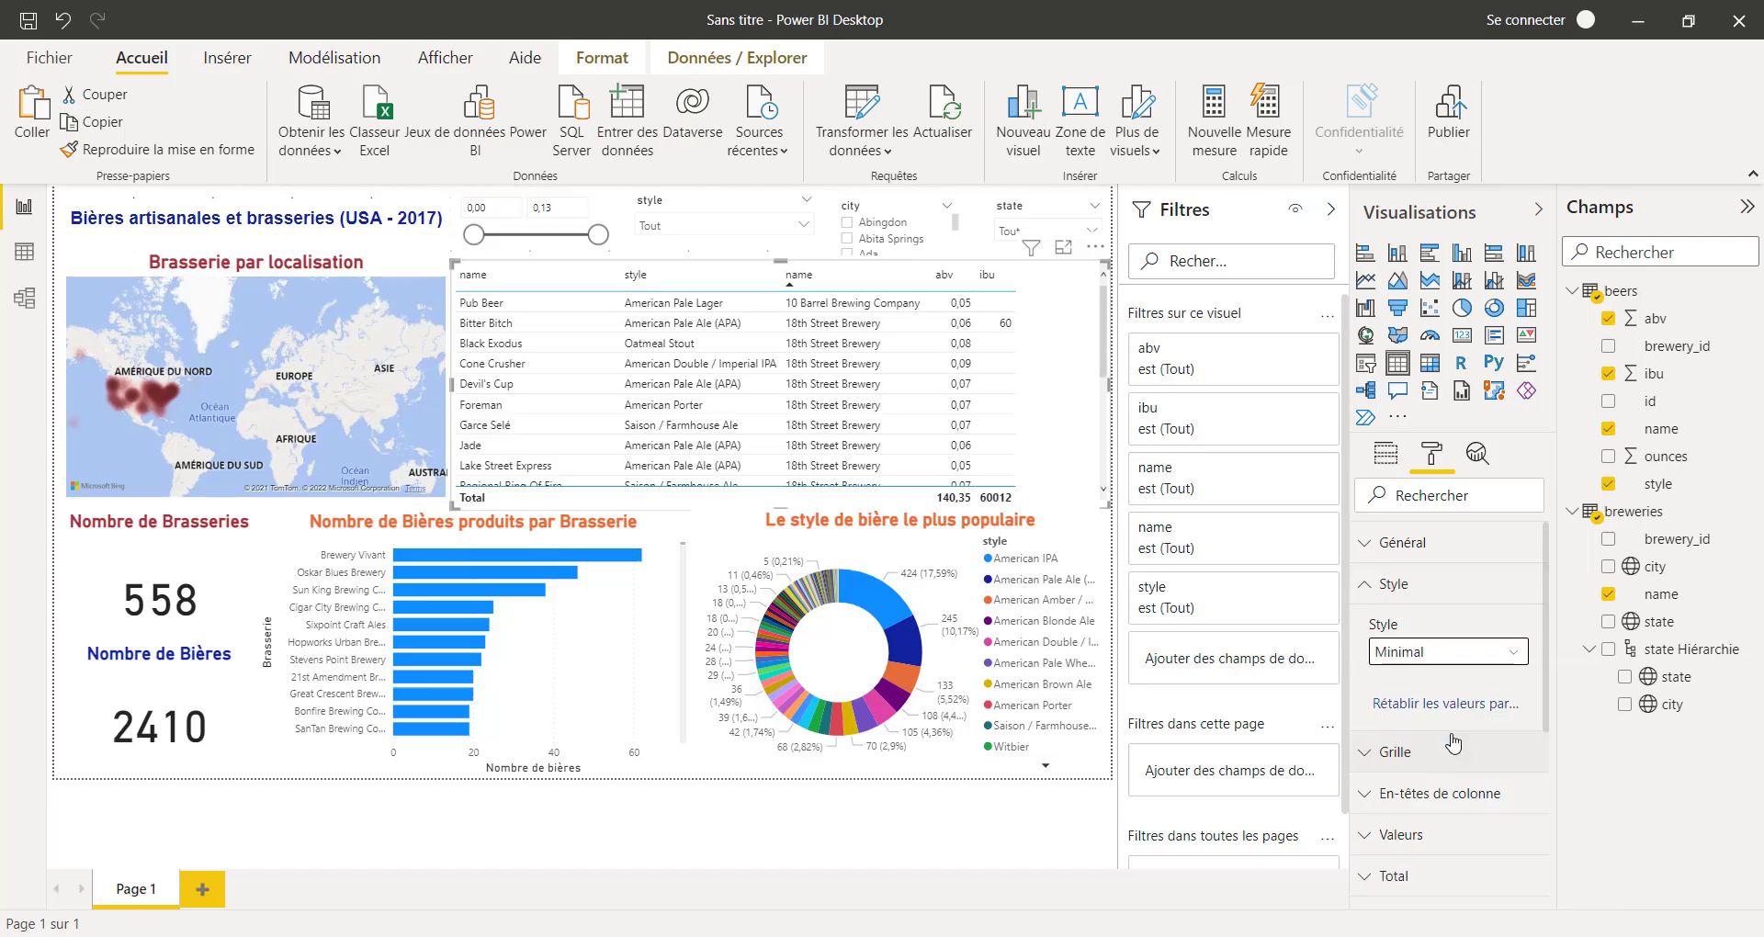
click(1380, 588)
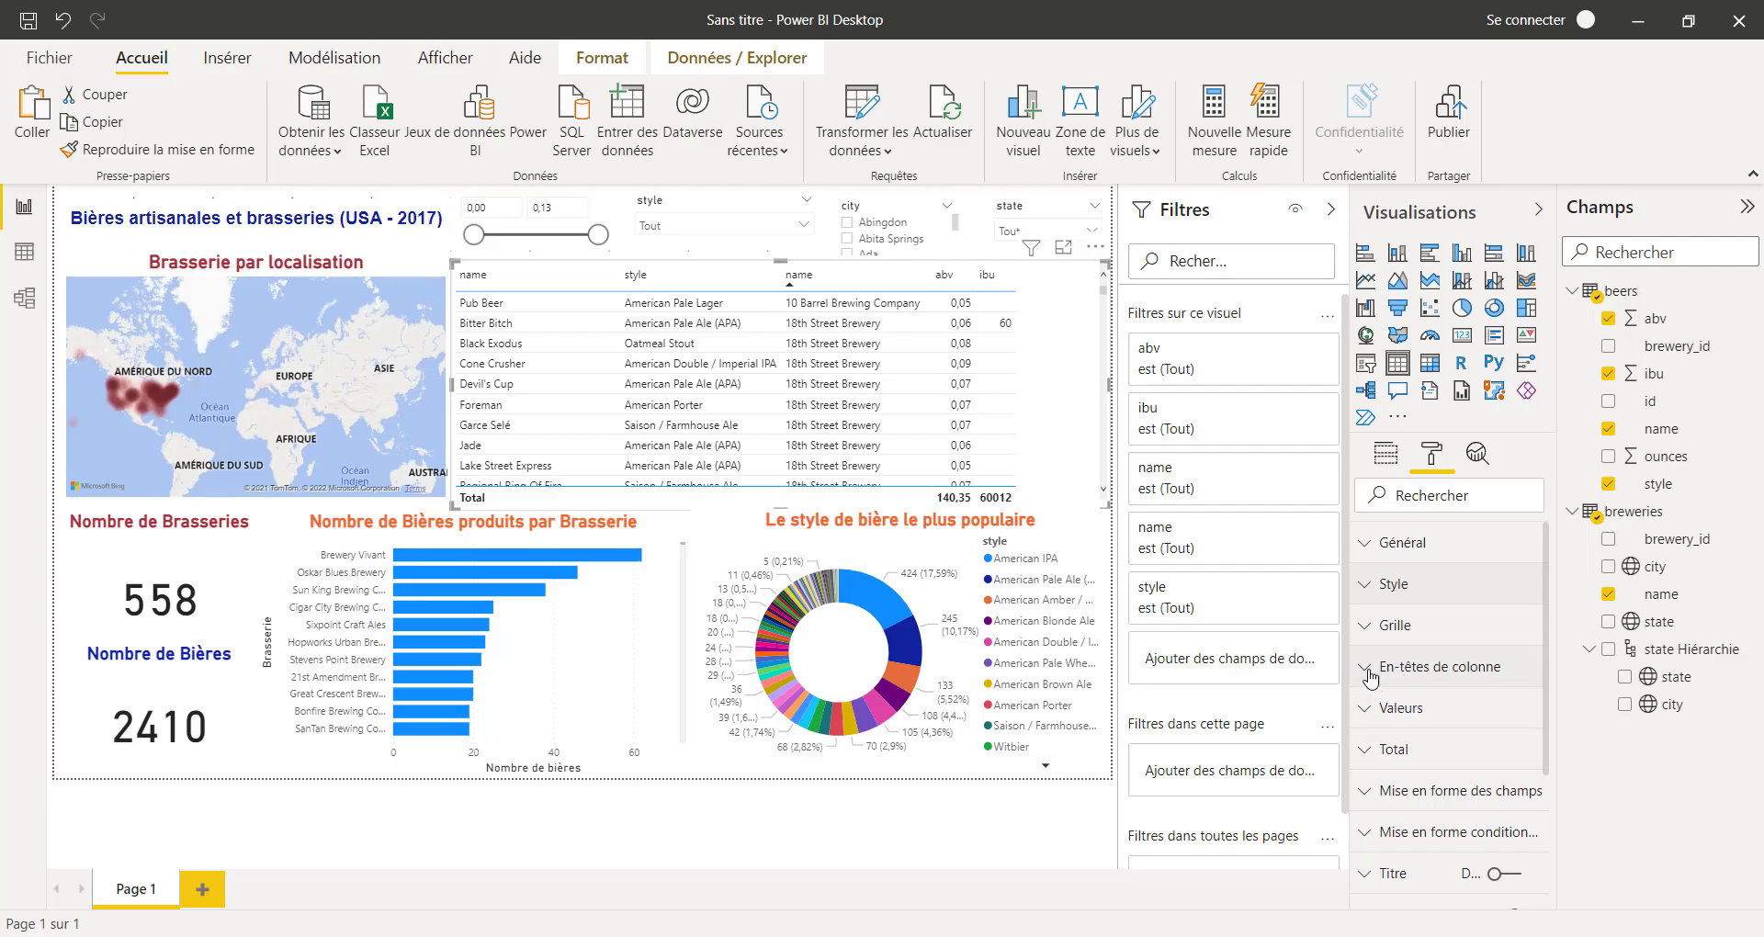
Set the font colour of the beer table's column headers to blue
click(1415, 666)
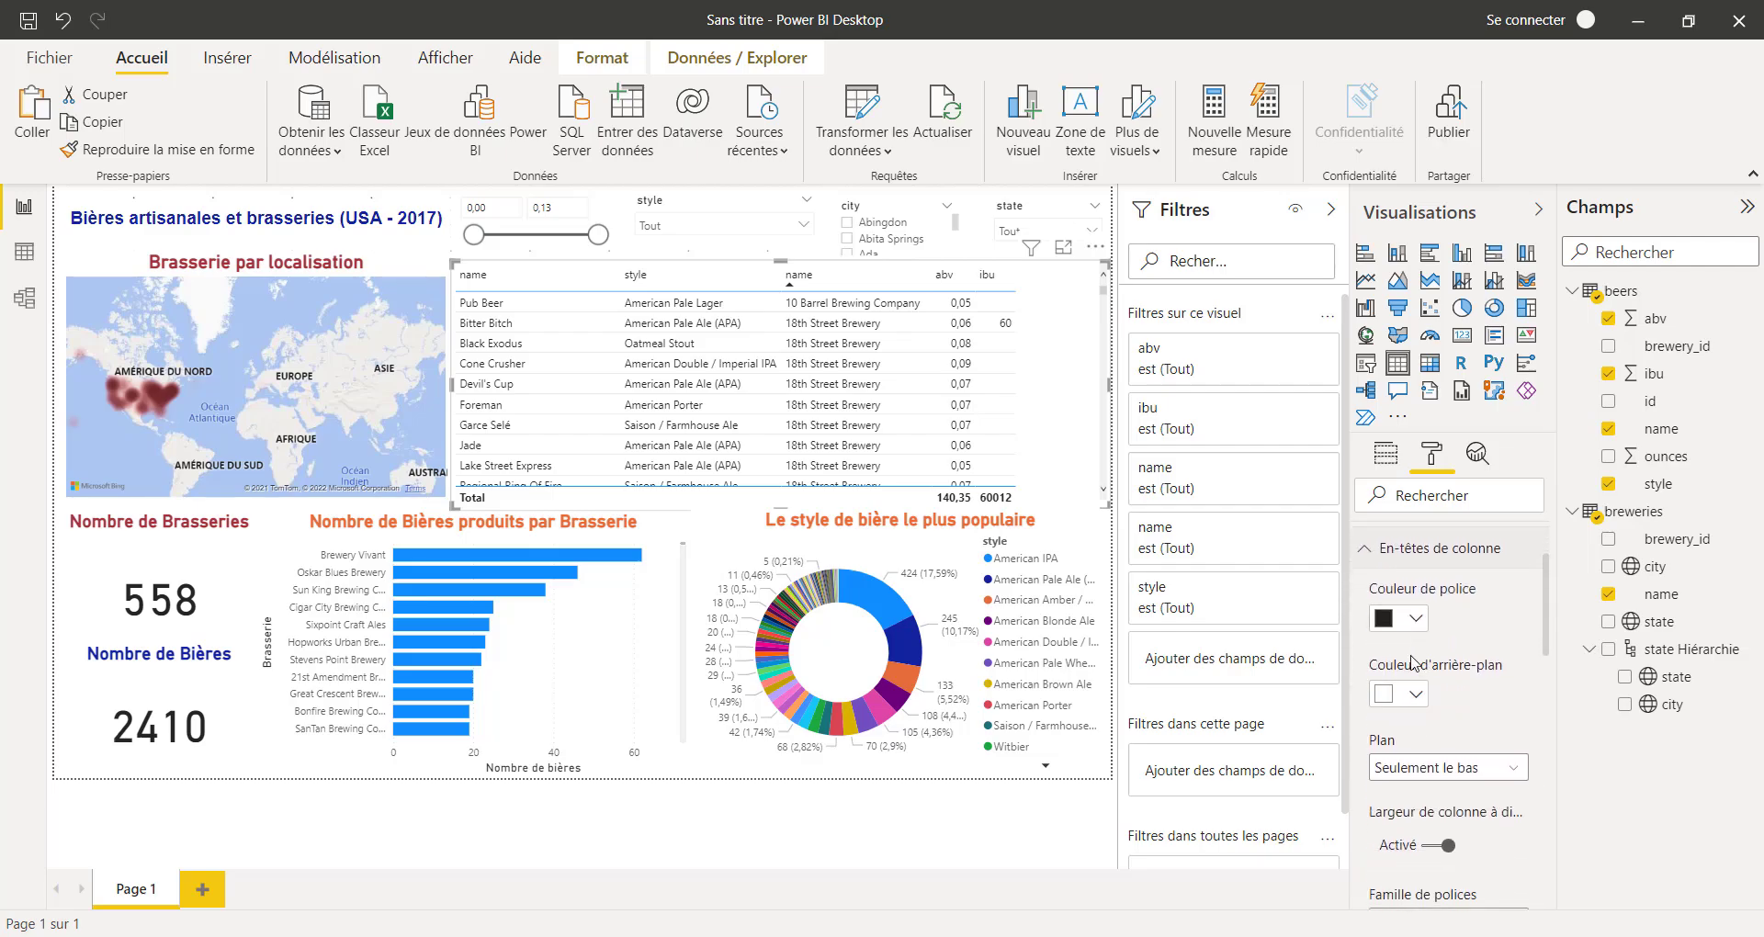
click(1415, 623)
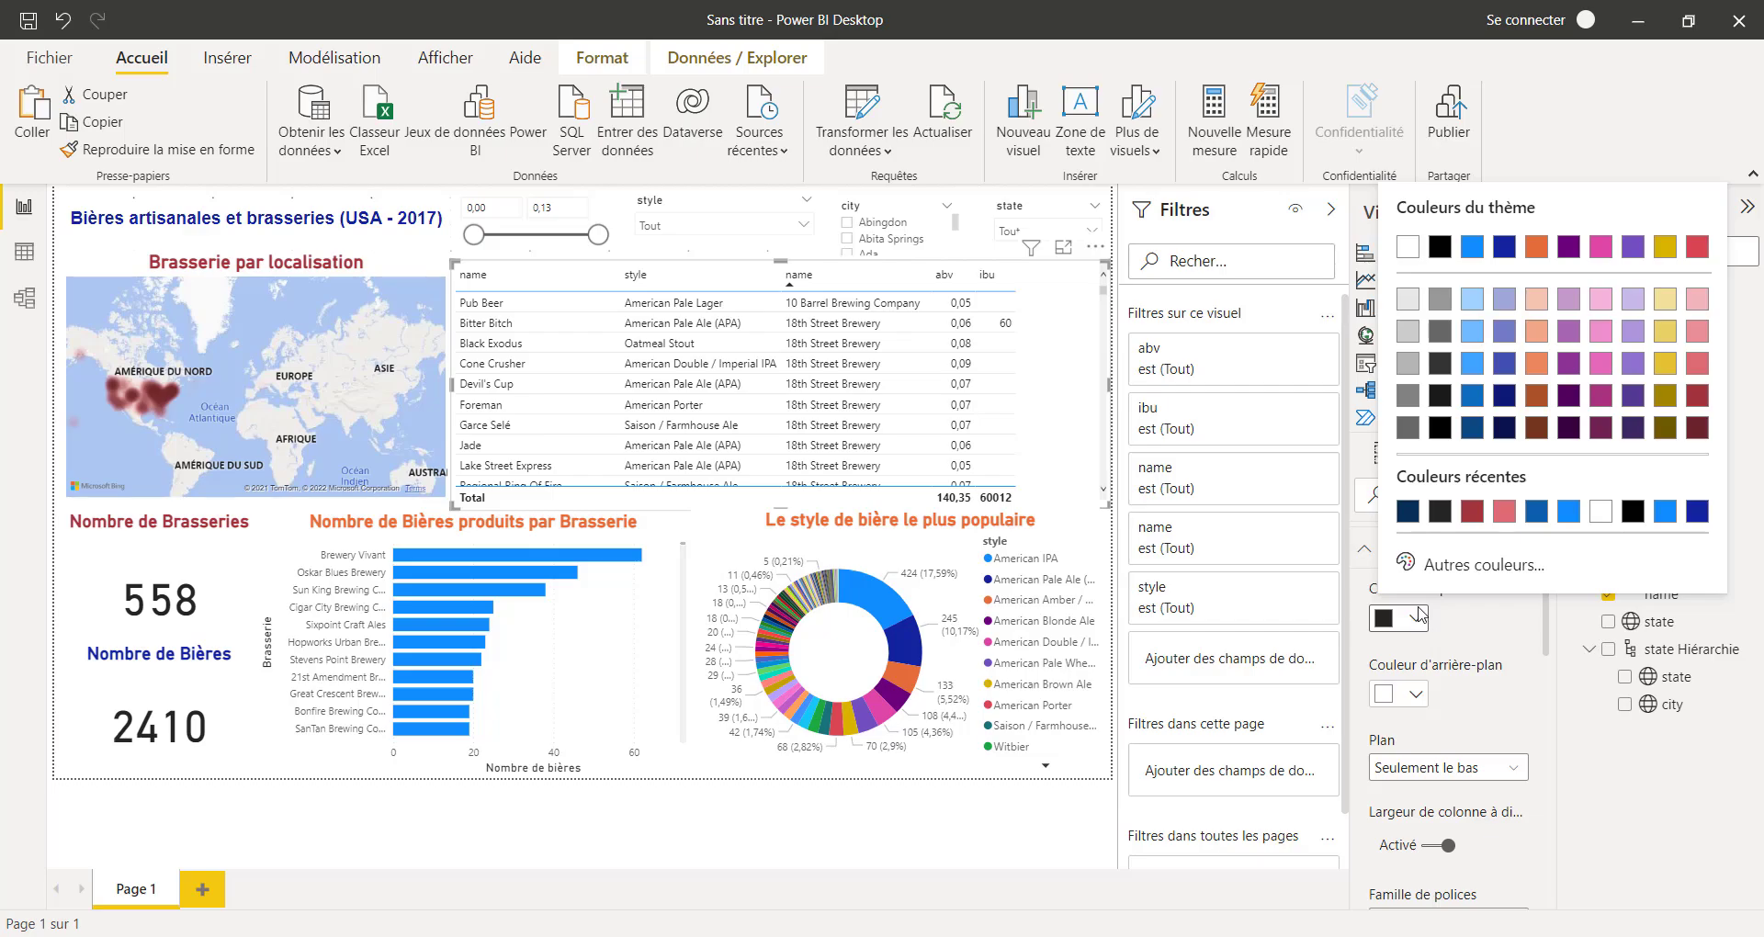
click(1535, 511)
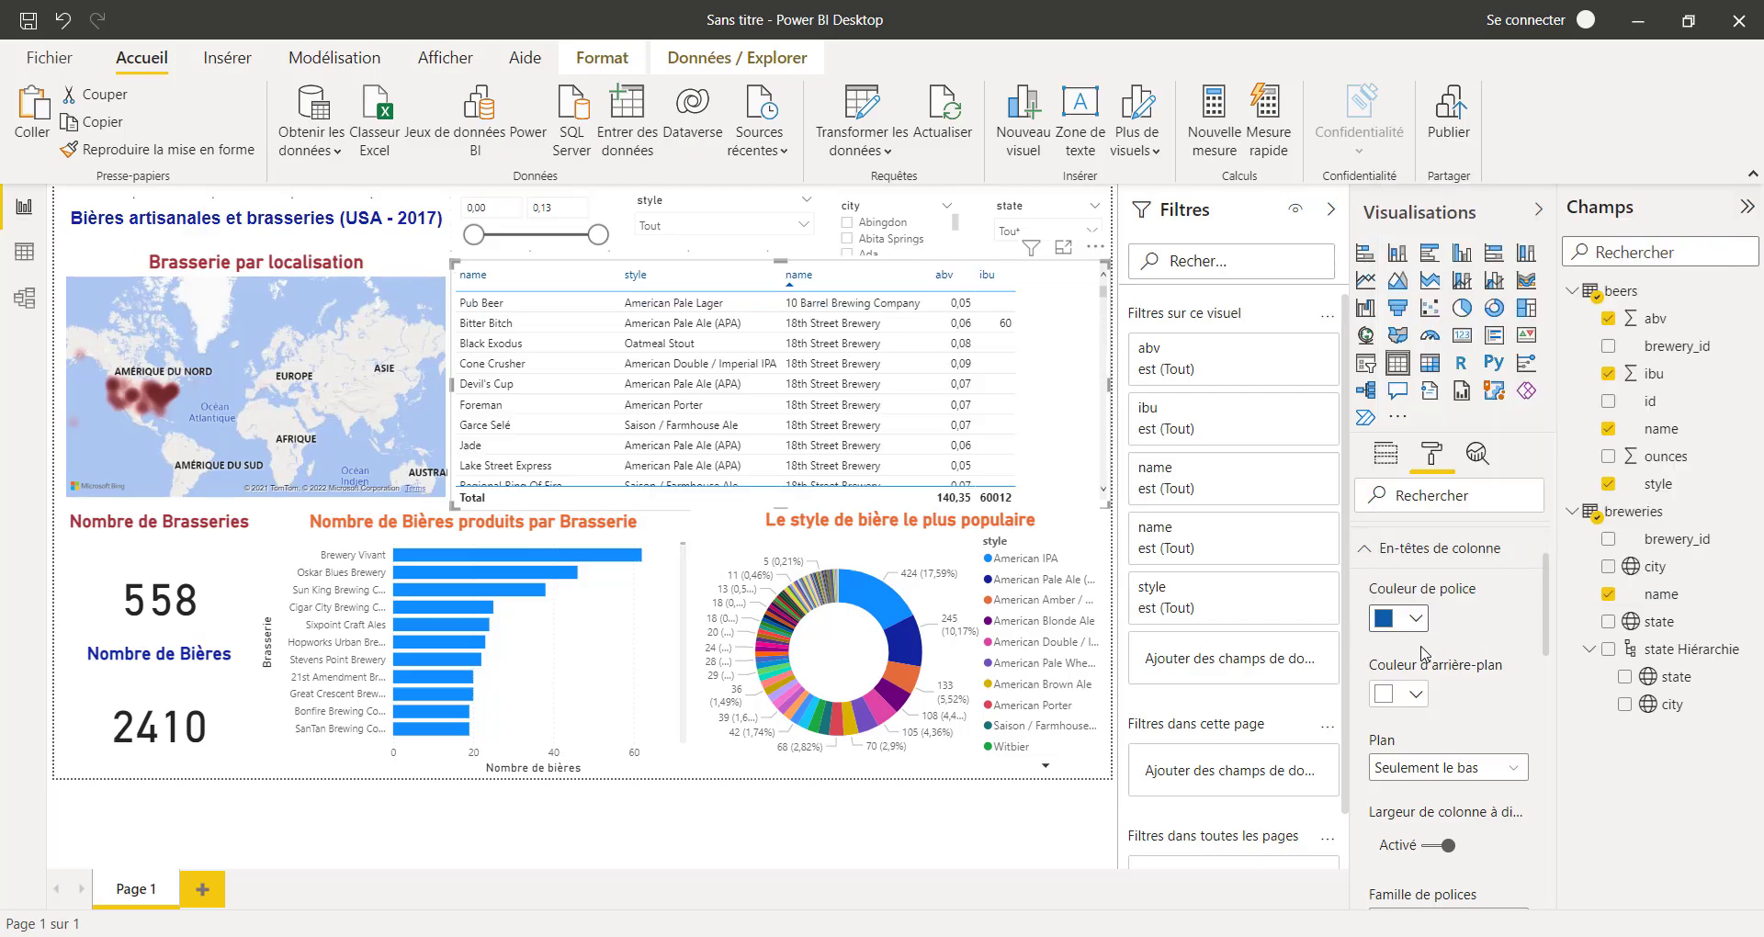
Set the beer table's column headers to 12 pt and make them bold
scroll(1468, 678, down, 5)
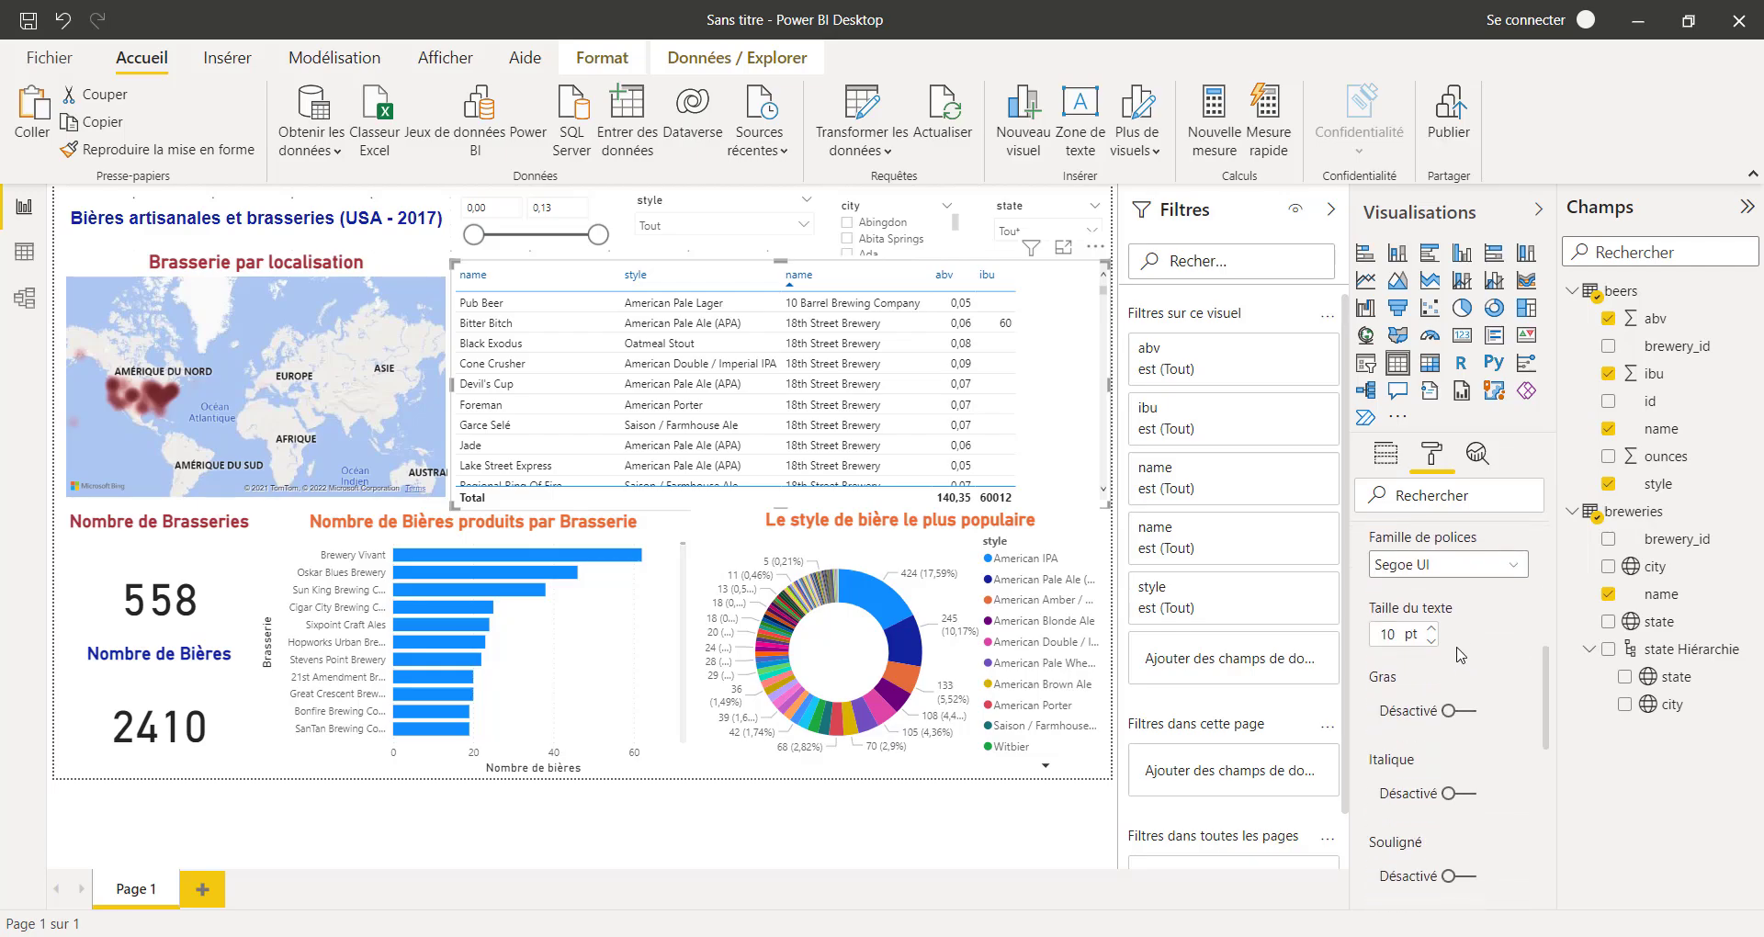
click(1432, 630)
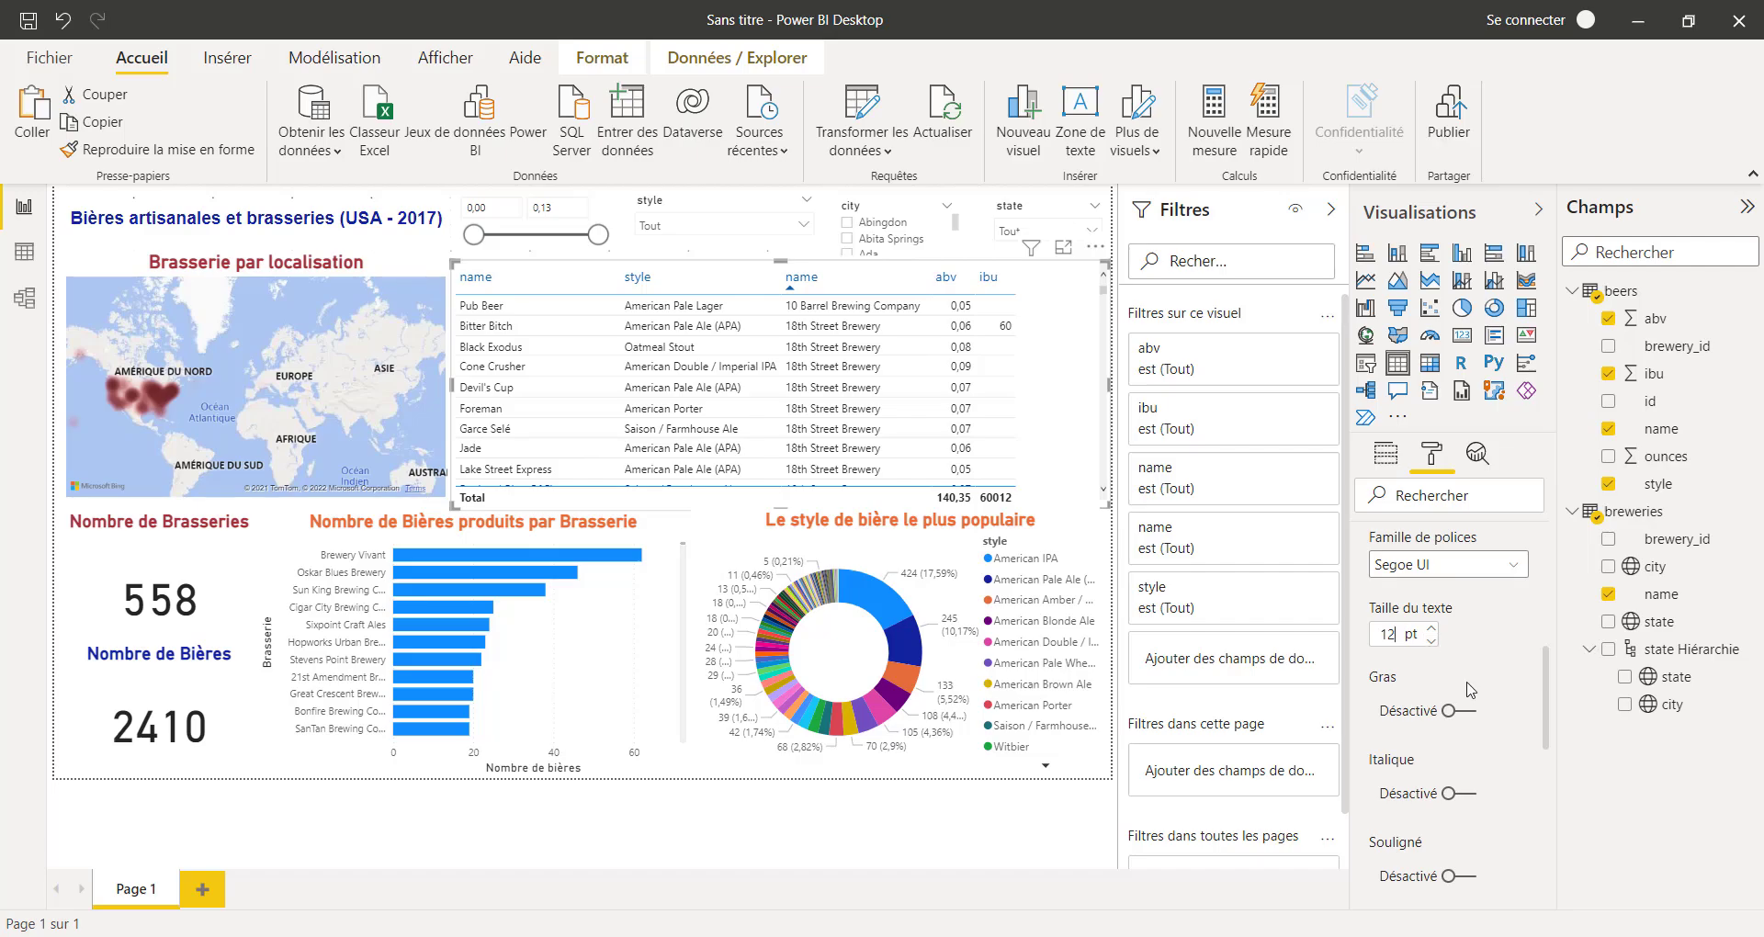
scroll(1470, 689, down, 1)
click(1468, 654)
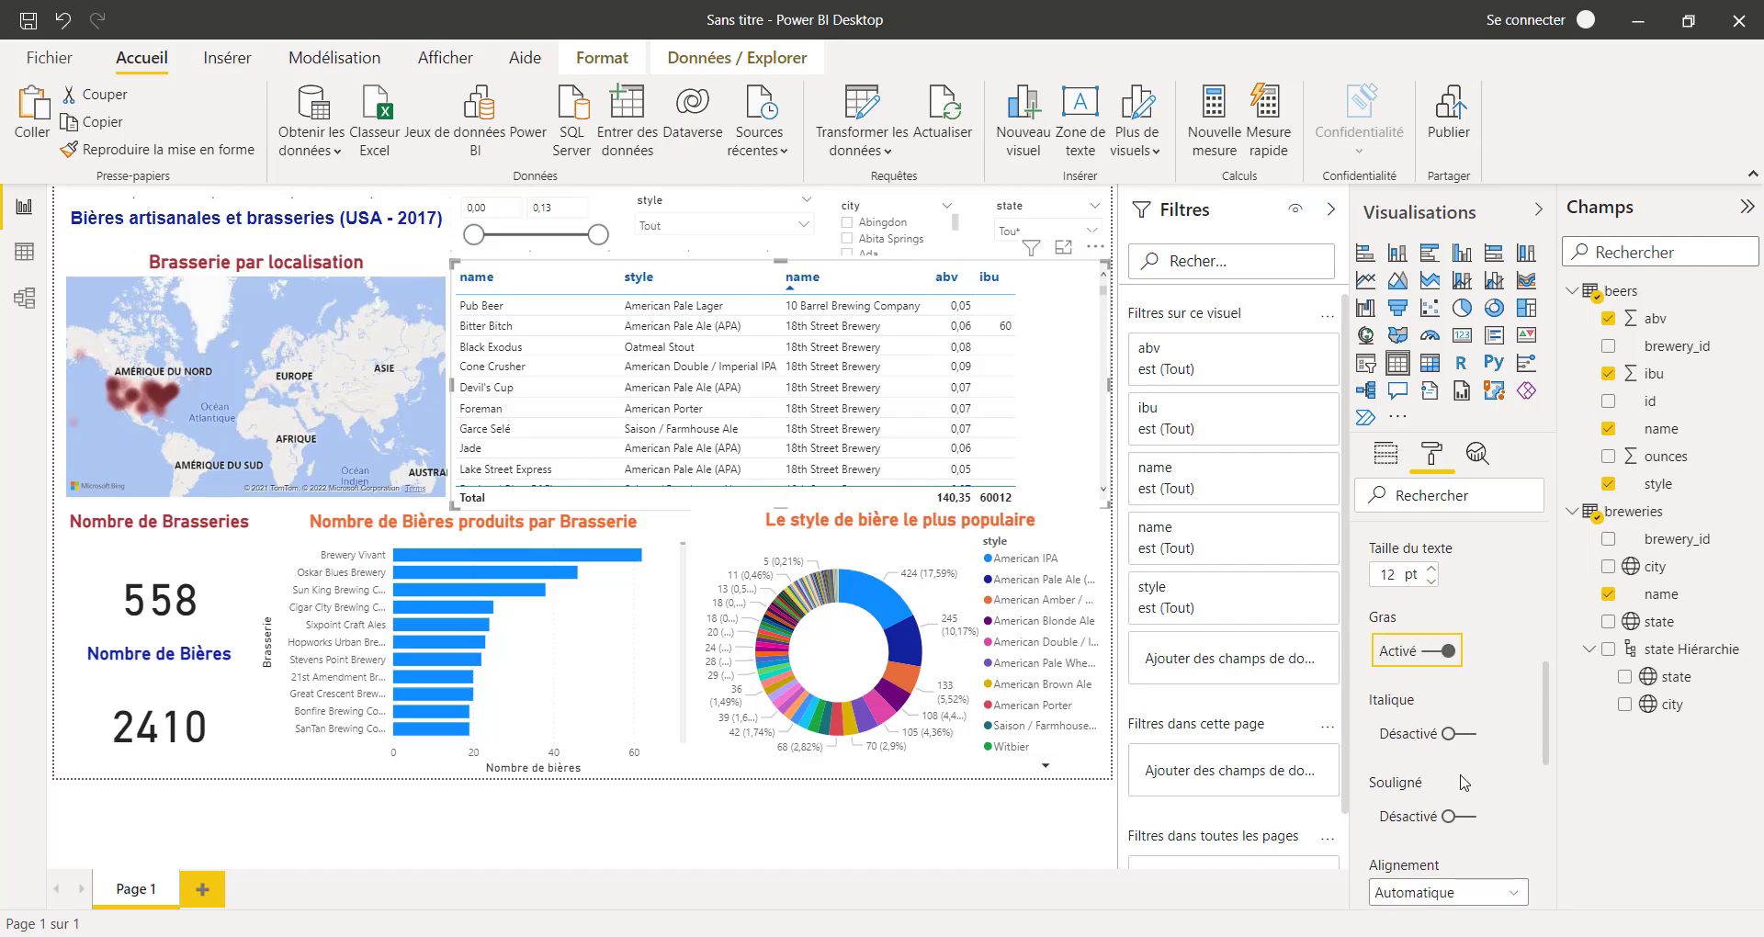
scroll(1466, 823, down, 5)
click(1465, 806)
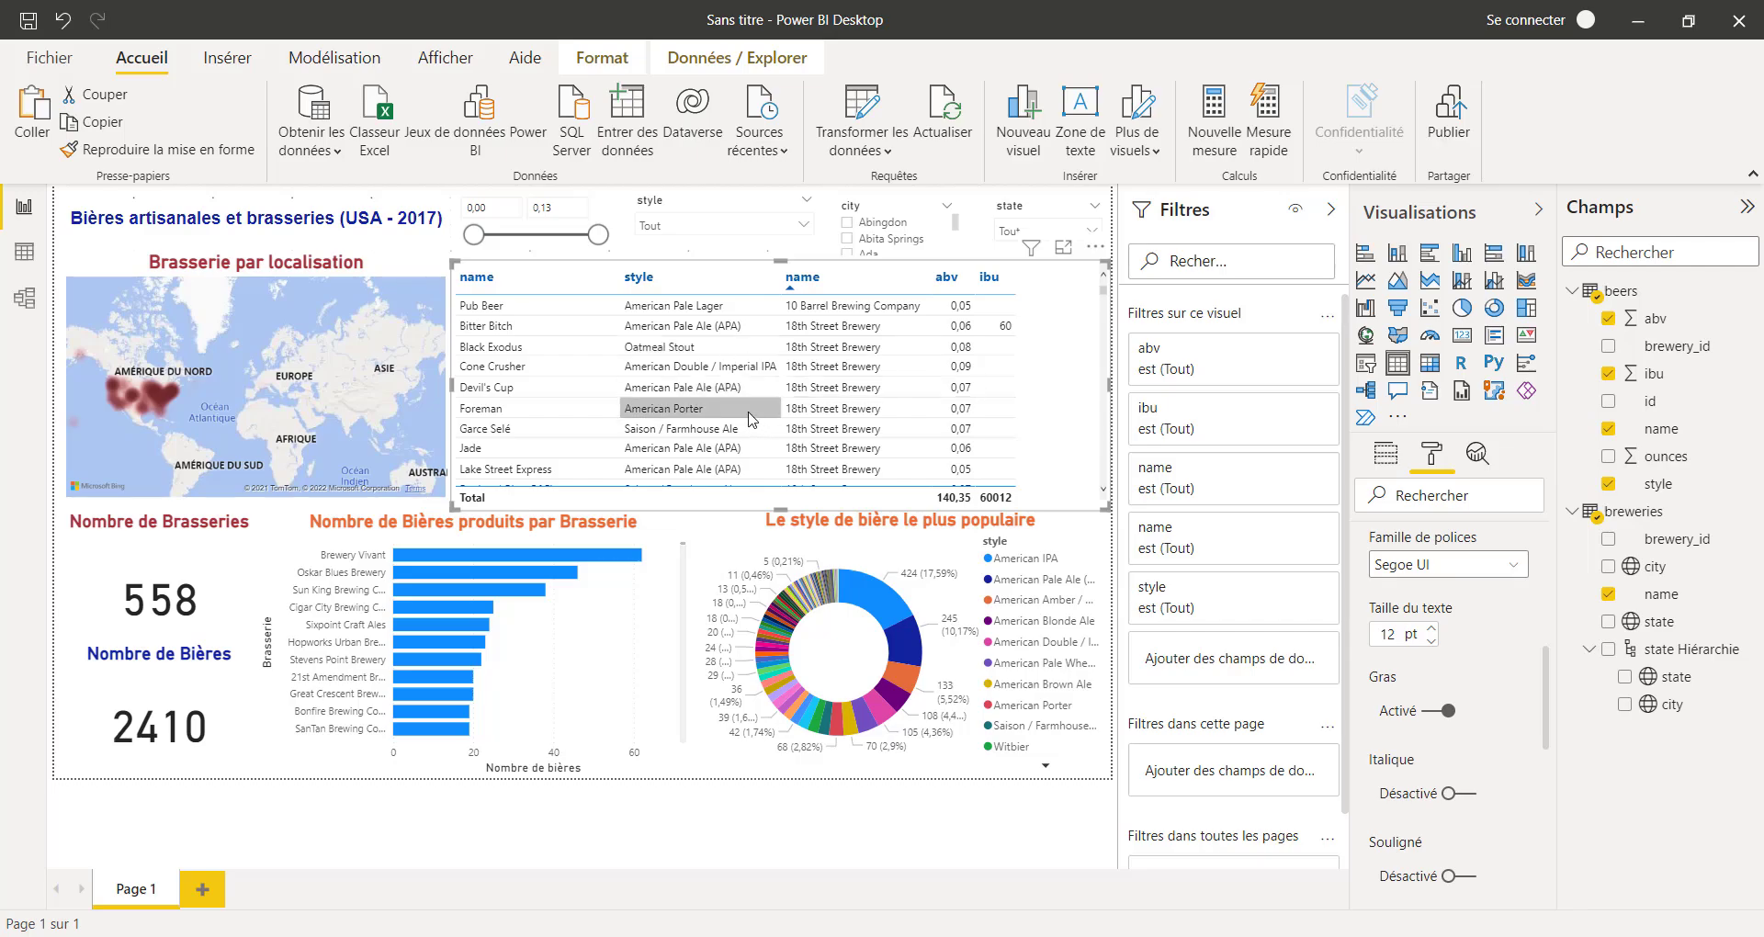
scroll(1426, 658, up, 2)
scroll(1423, 659, up, 3)
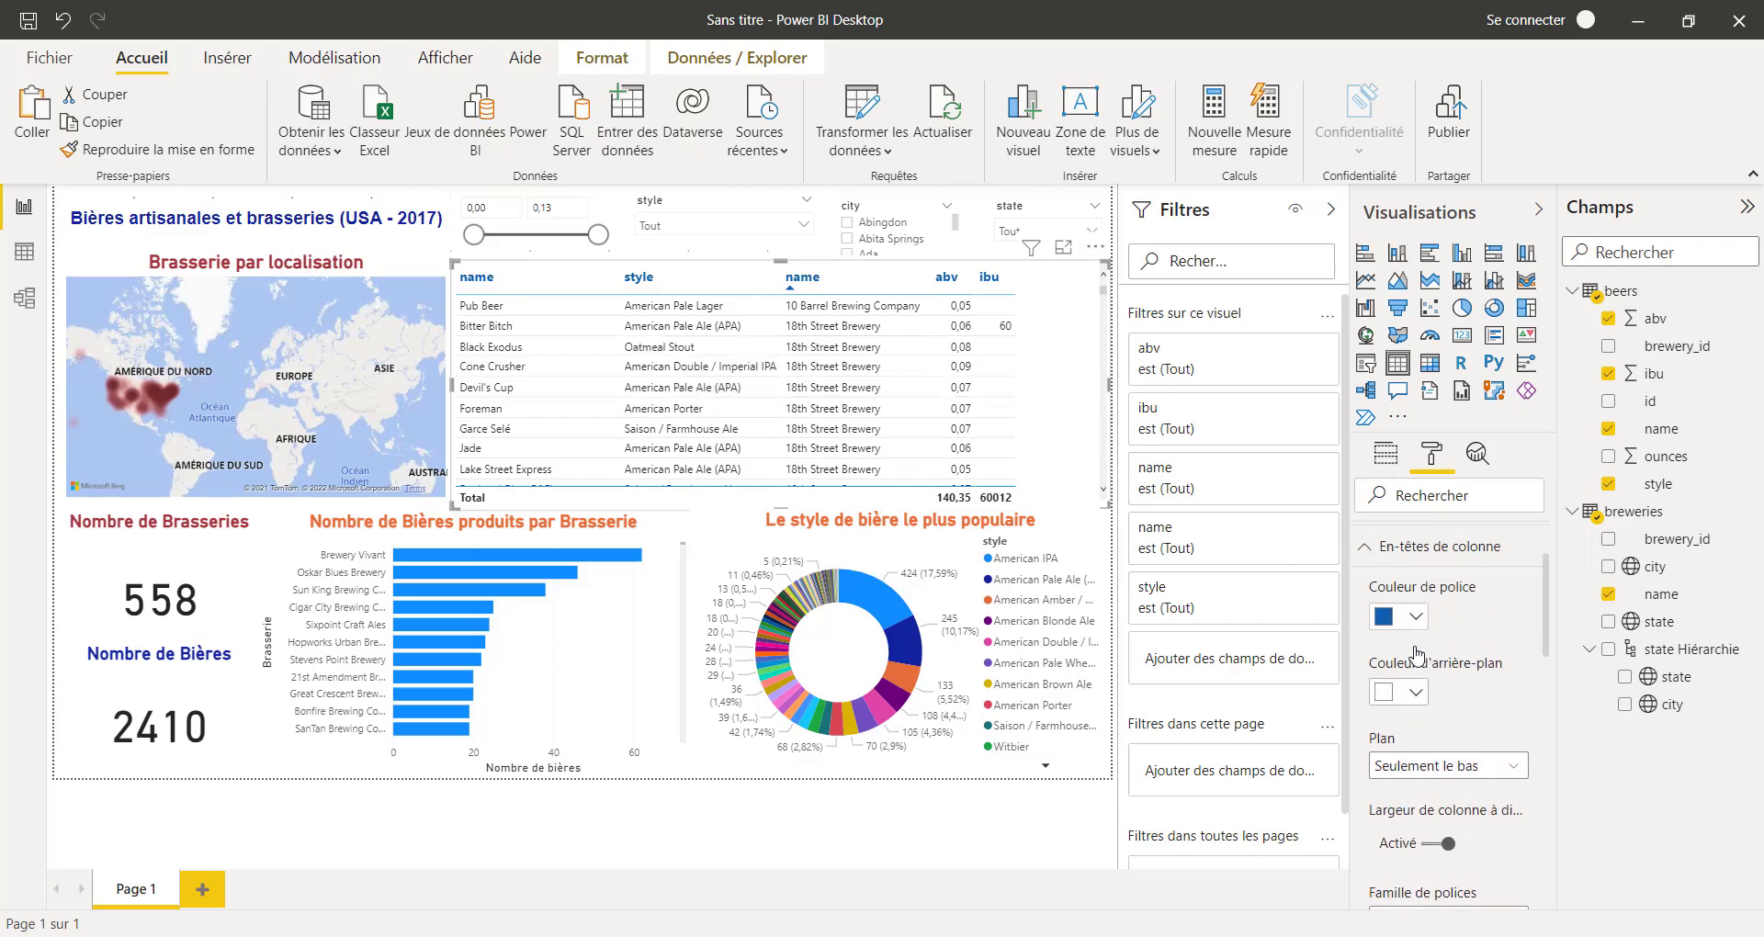
click(1368, 671)
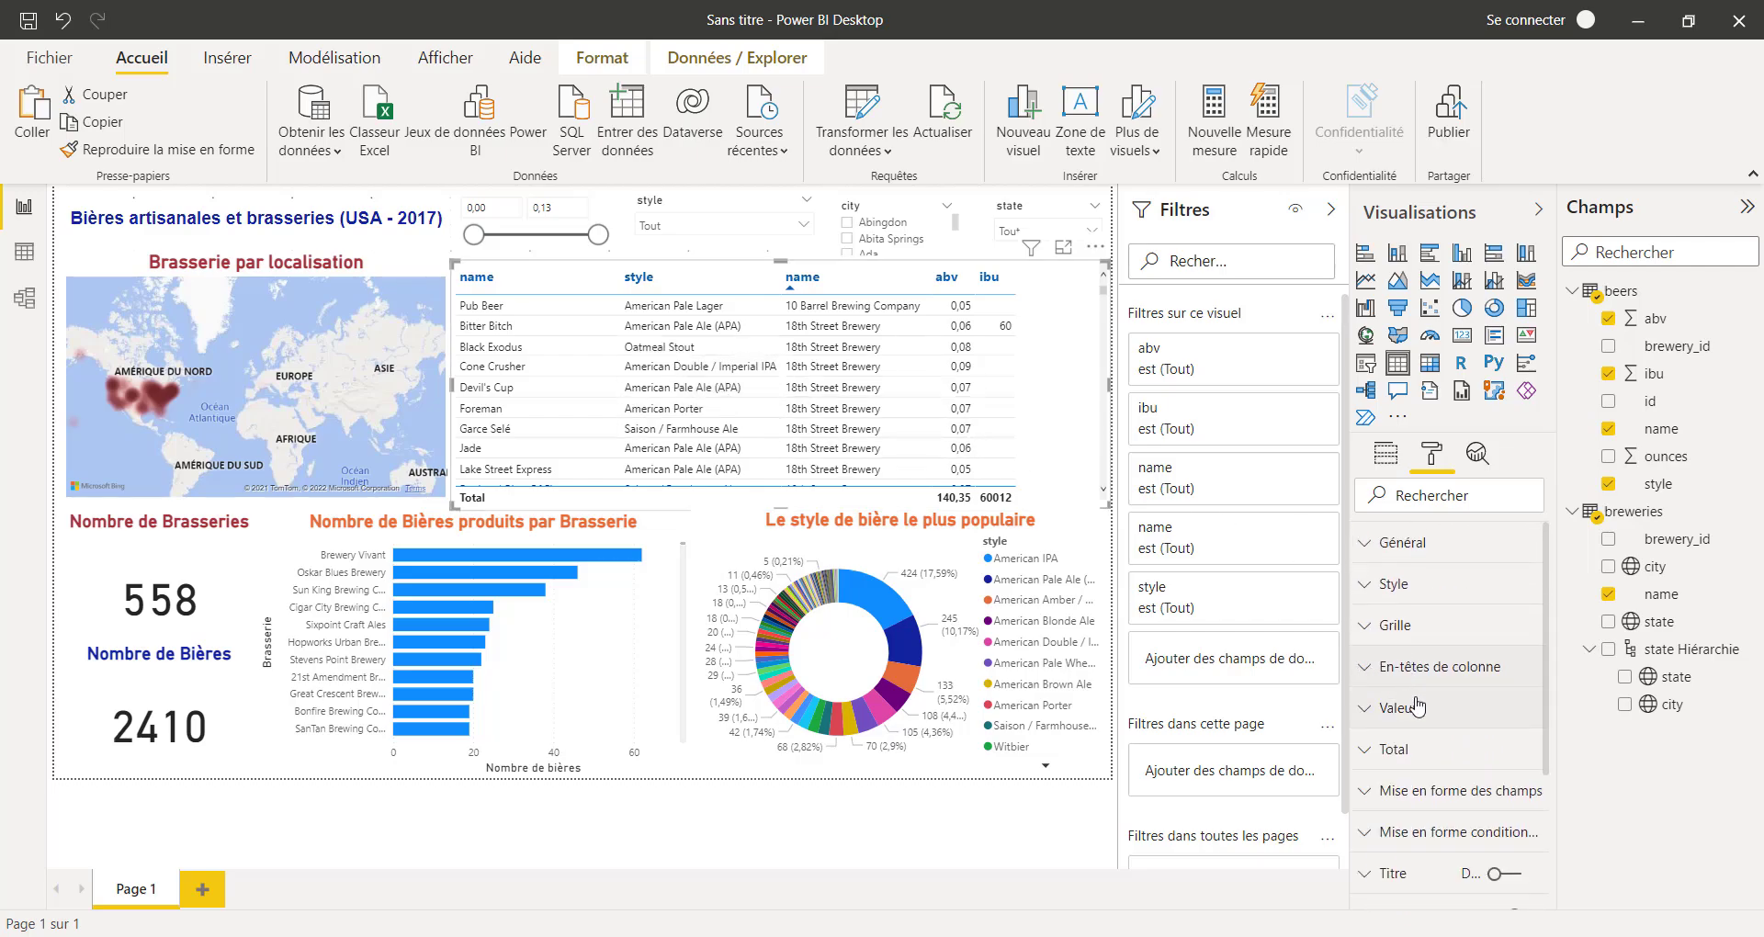
Set the text size of the beer table's values to 12 pt
scroll(1369, 671, down, 1)
click(1369, 665)
scroll(1440, 706, down, 2)
scroll(1439, 706, down, 5)
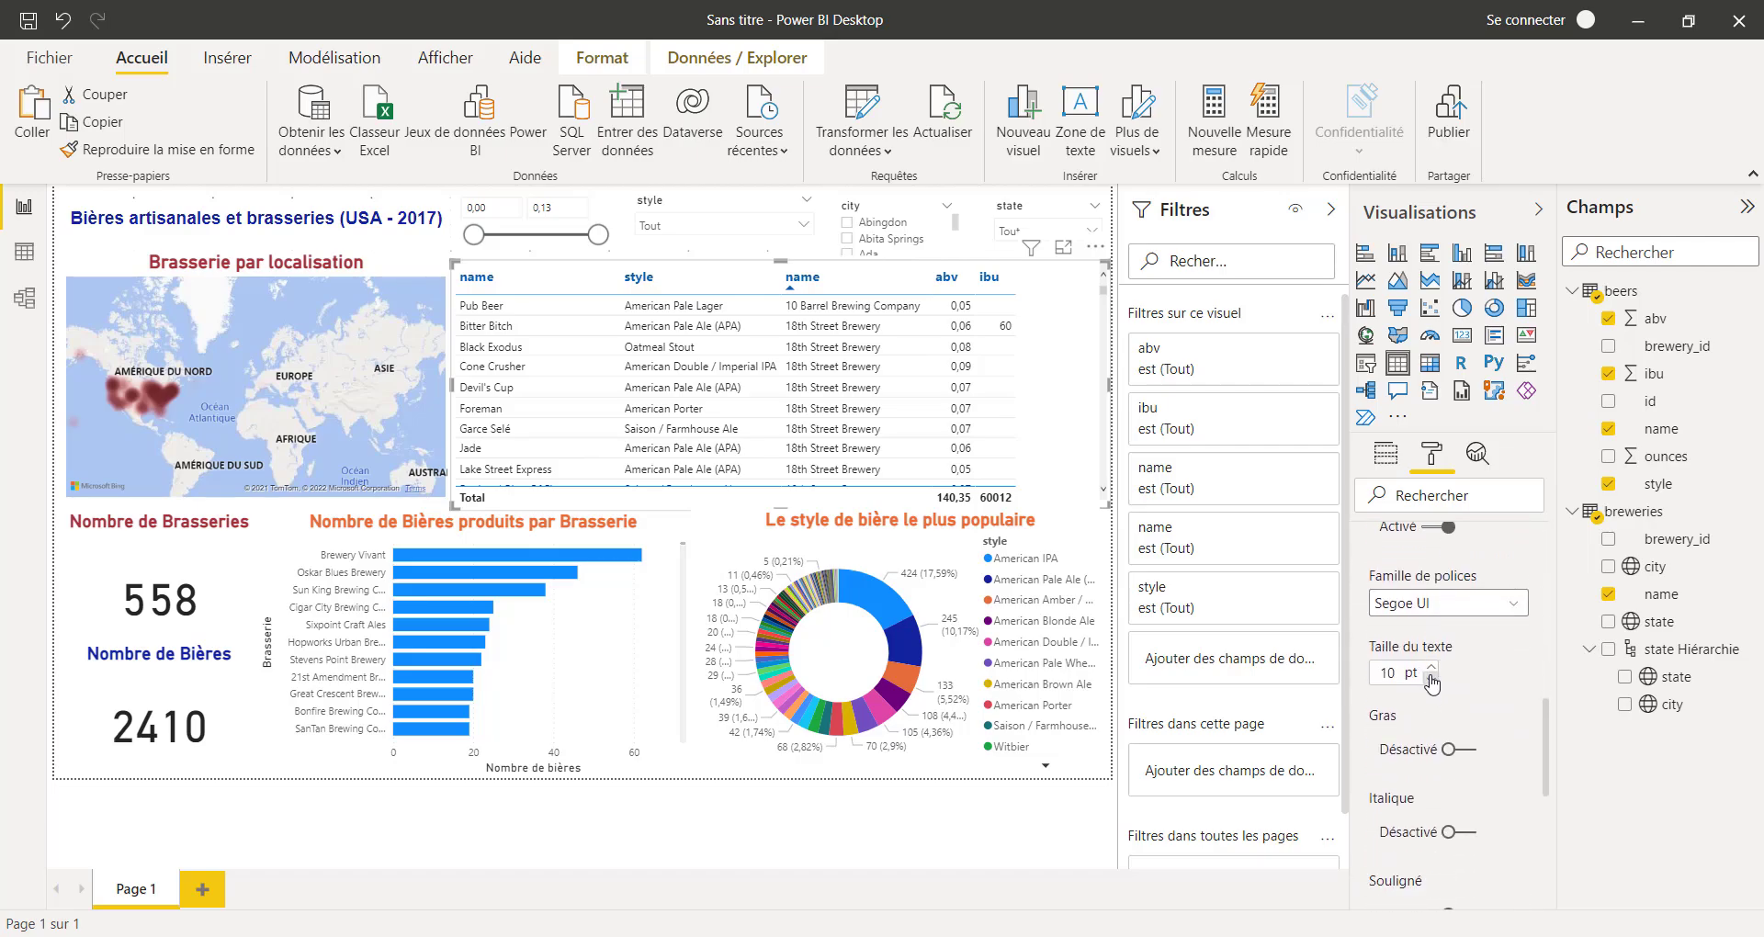
click(1432, 668)
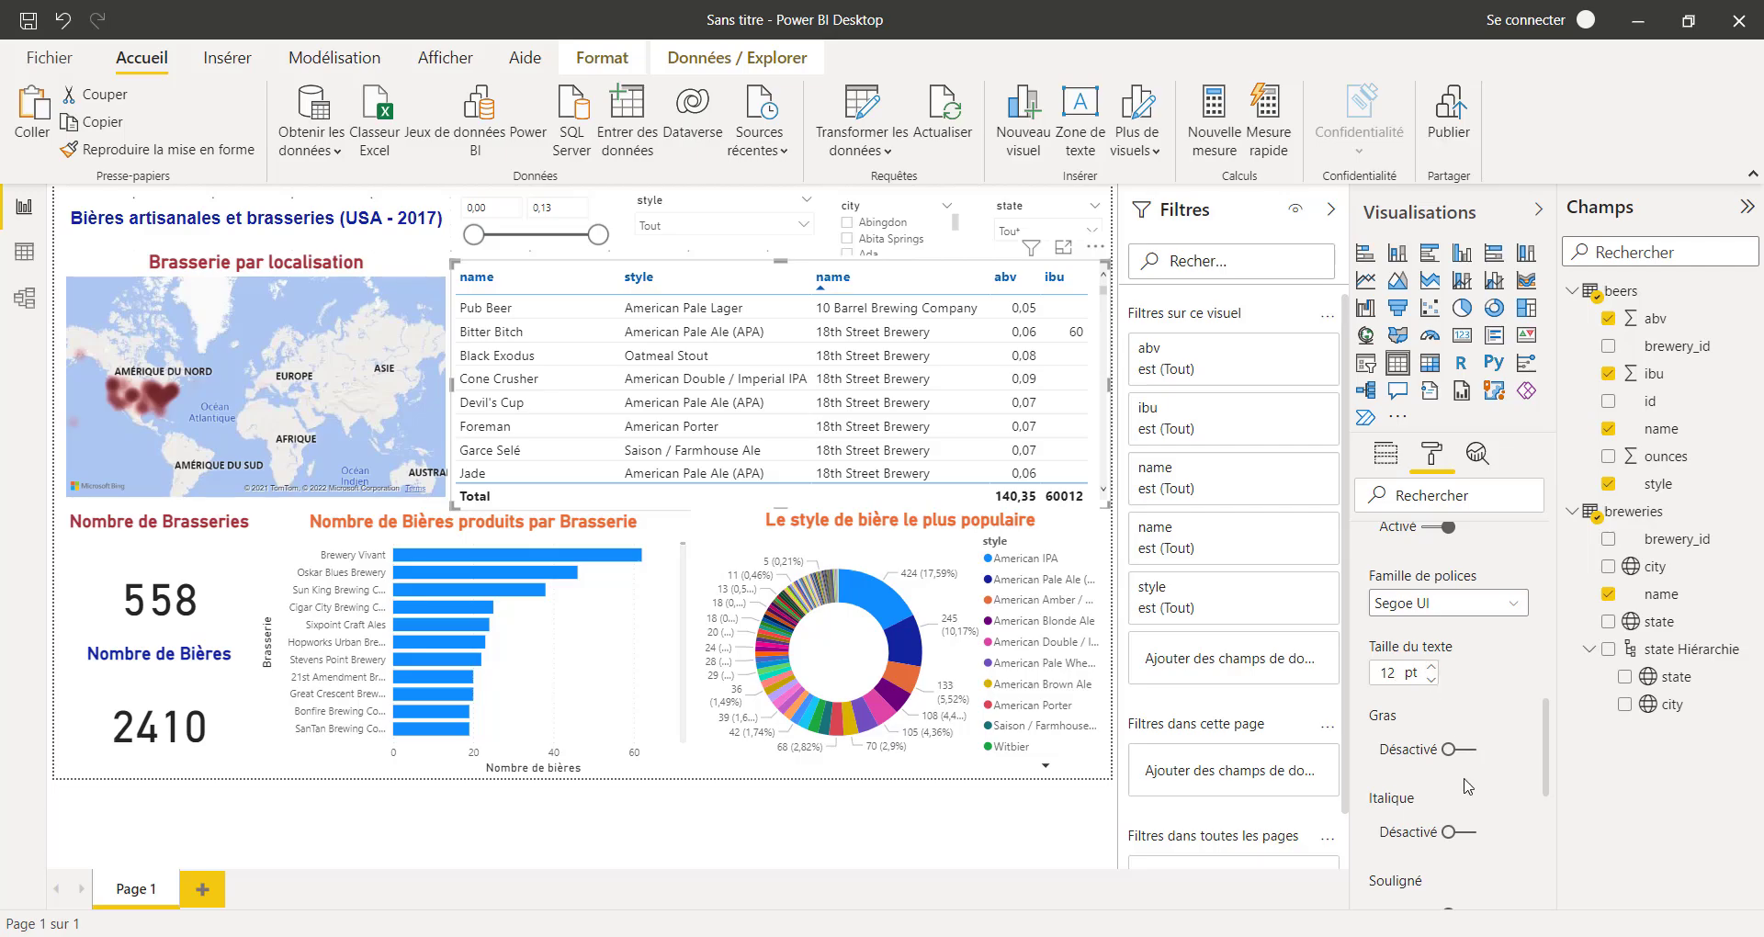
scroll(1468, 787, down, 2)
scroll(1469, 789, up, 4)
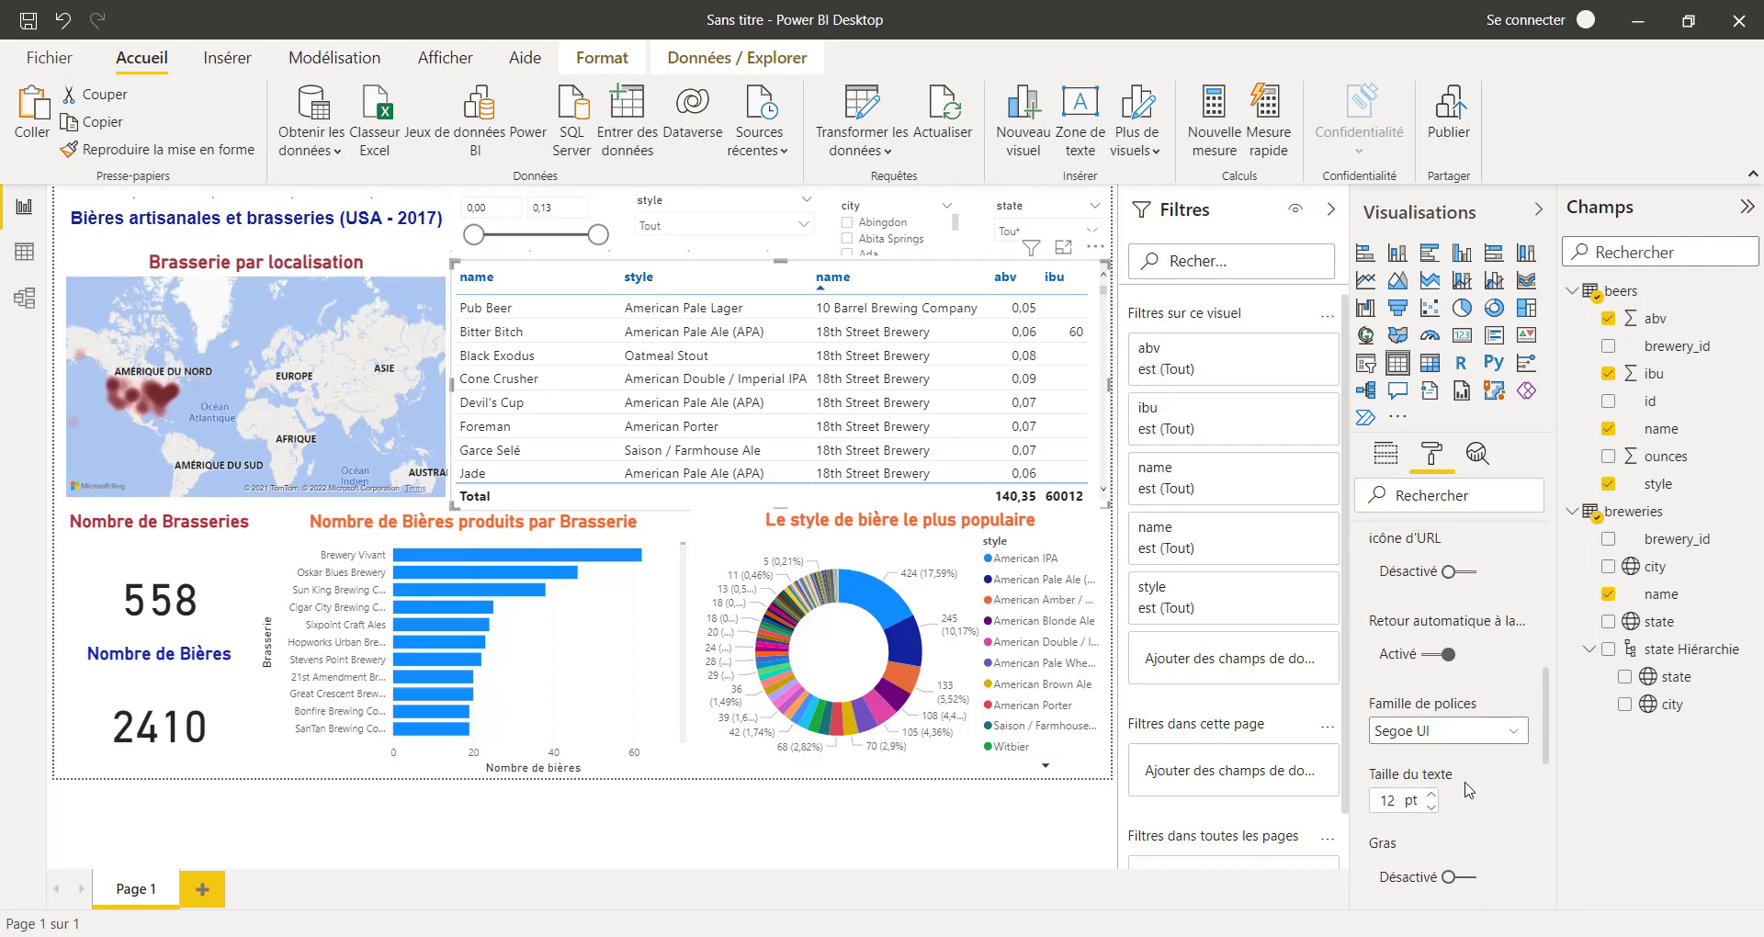
scroll(1468, 789, up, 5)
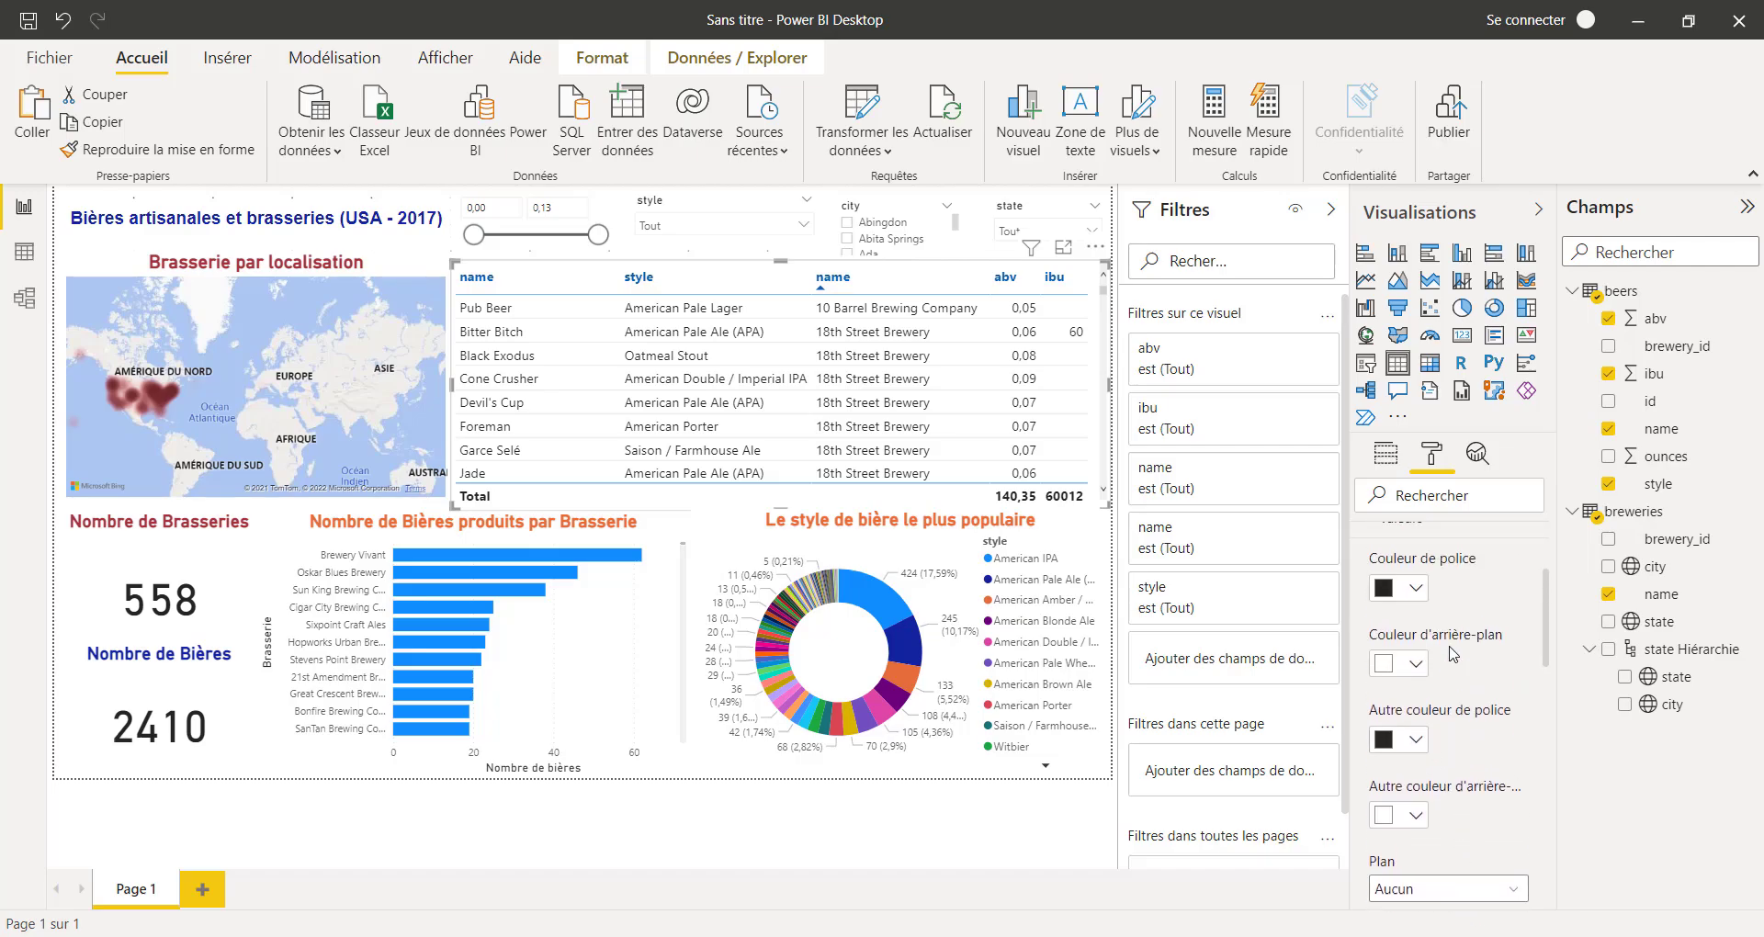
scroll(1452, 653, up, 2)
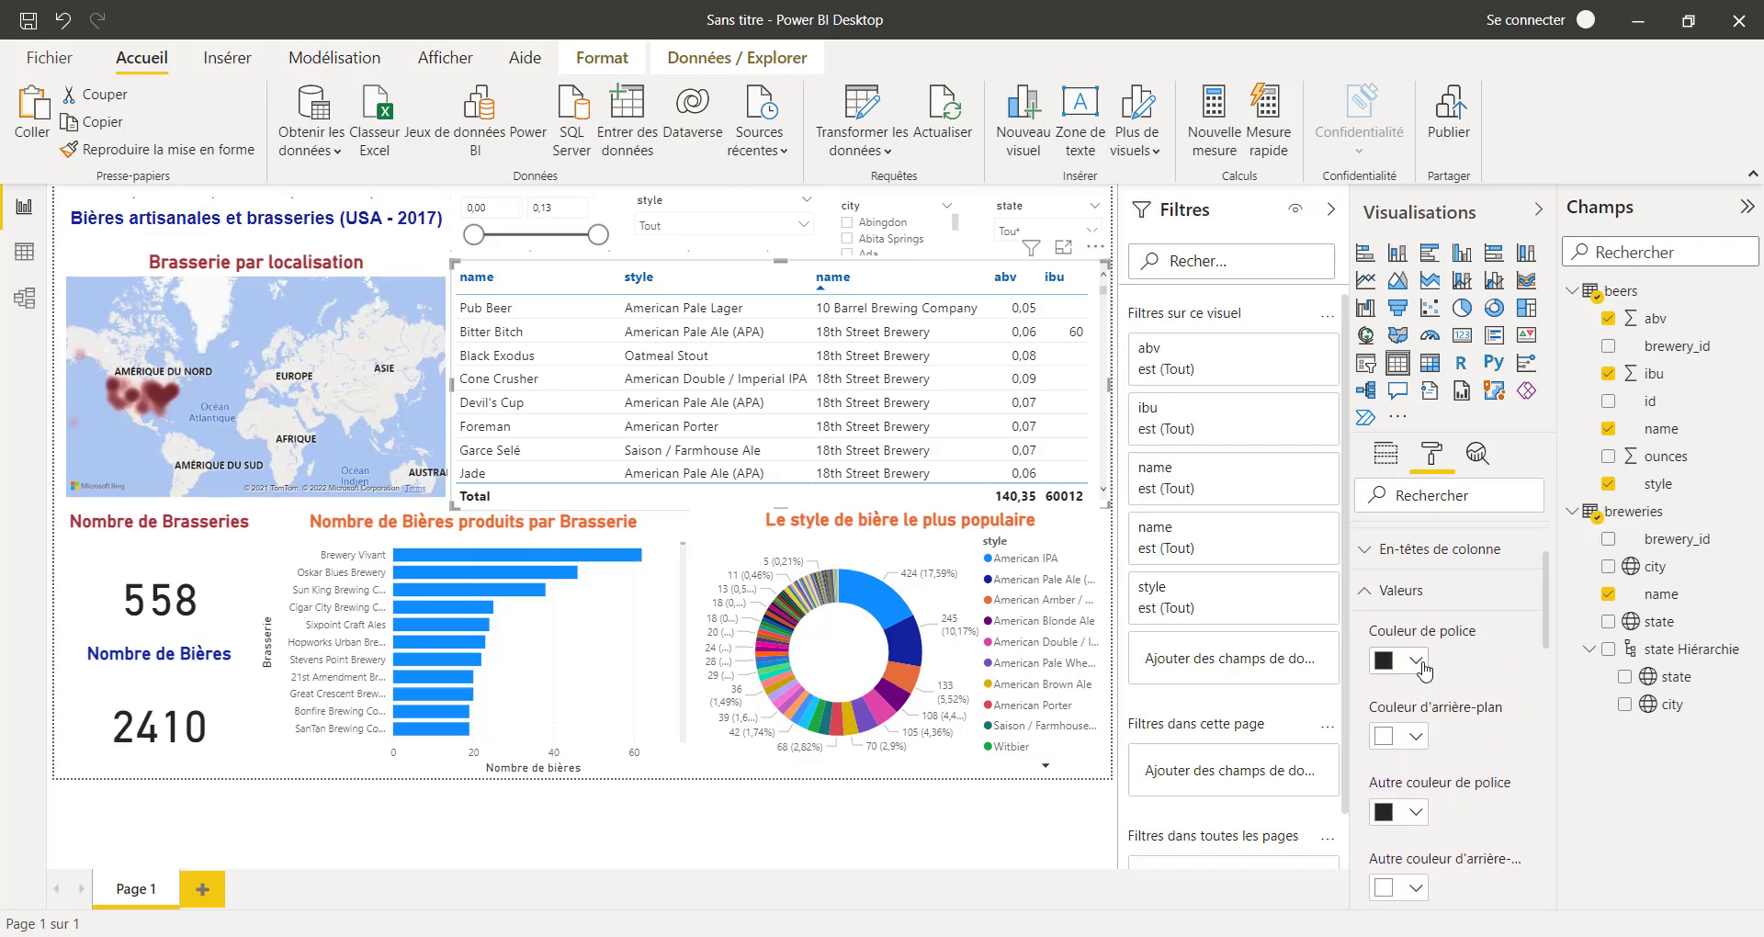
click(1415, 660)
click(1413, 560)
Turn on the border around the beer table
click(1363, 592)
scroll(1395, 753, down, 2)
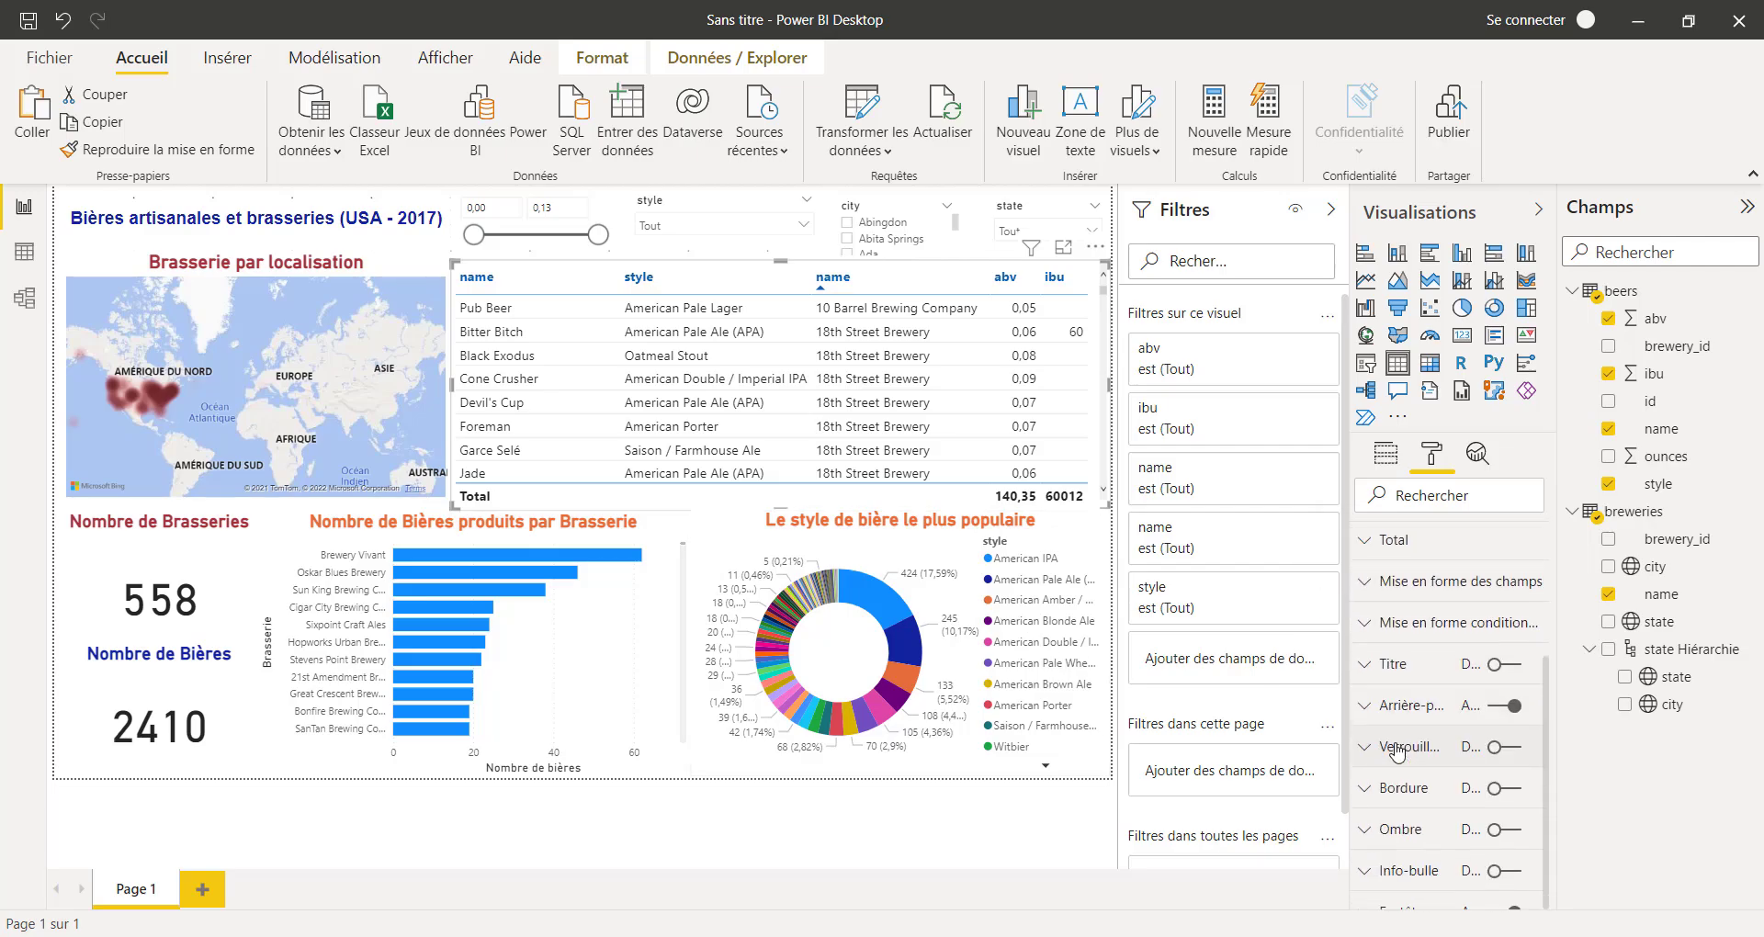
click(1500, 777)
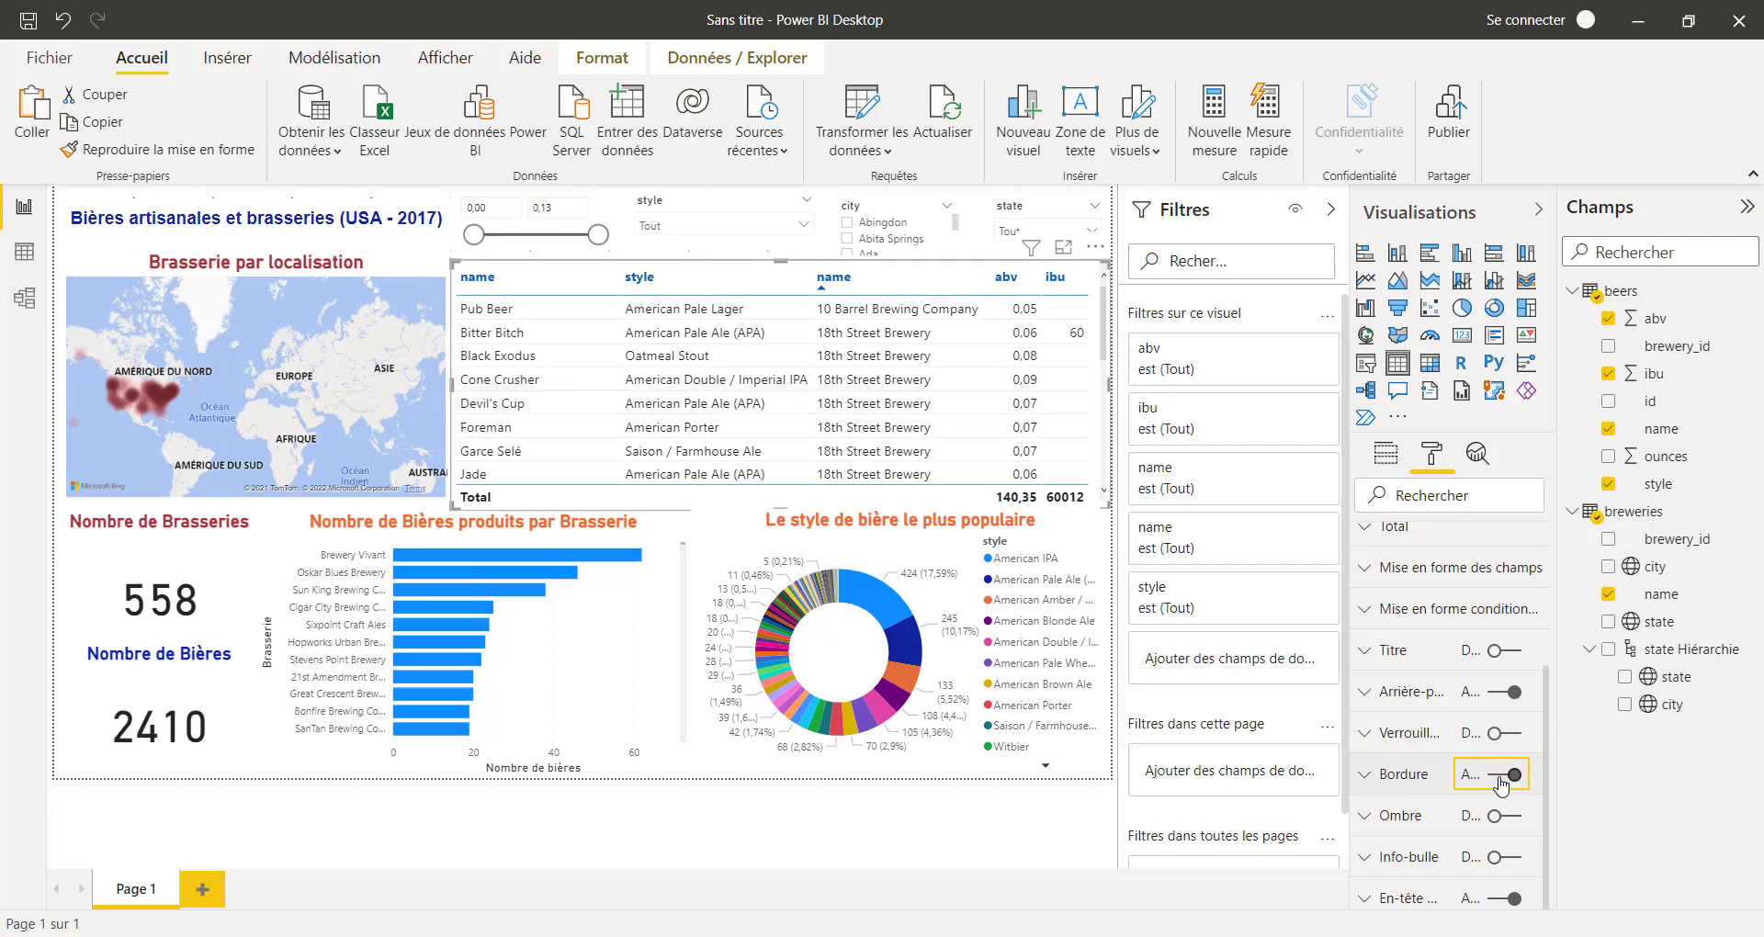
click(808, 836)
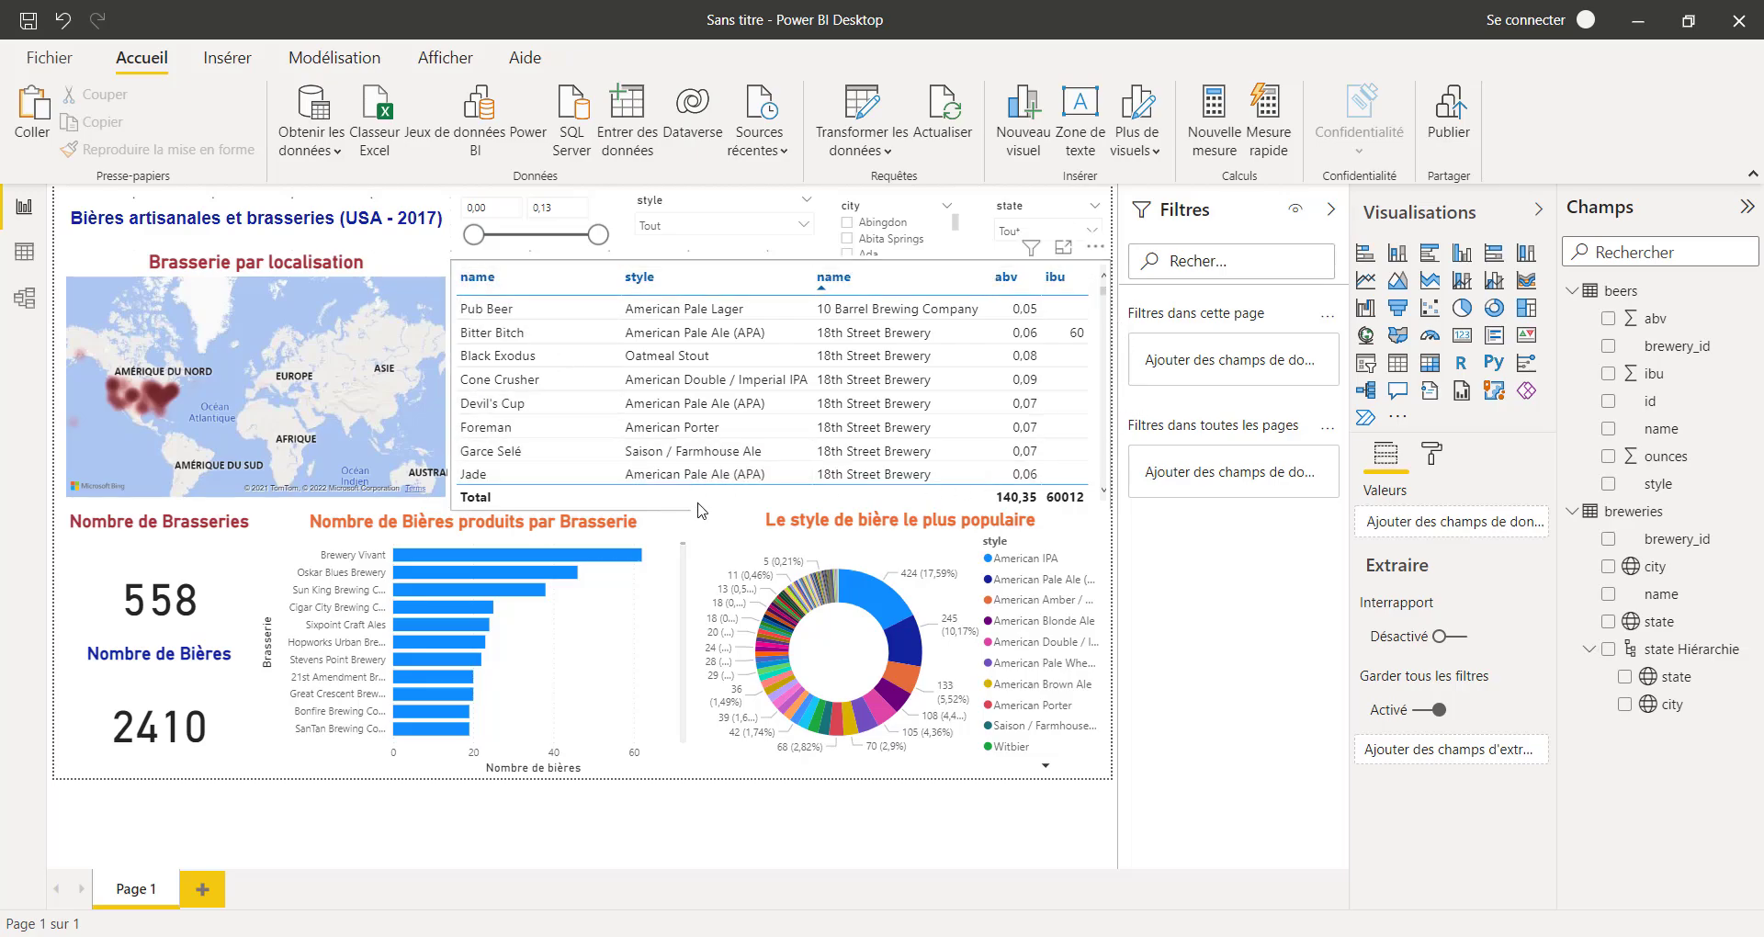
click(682, 379)
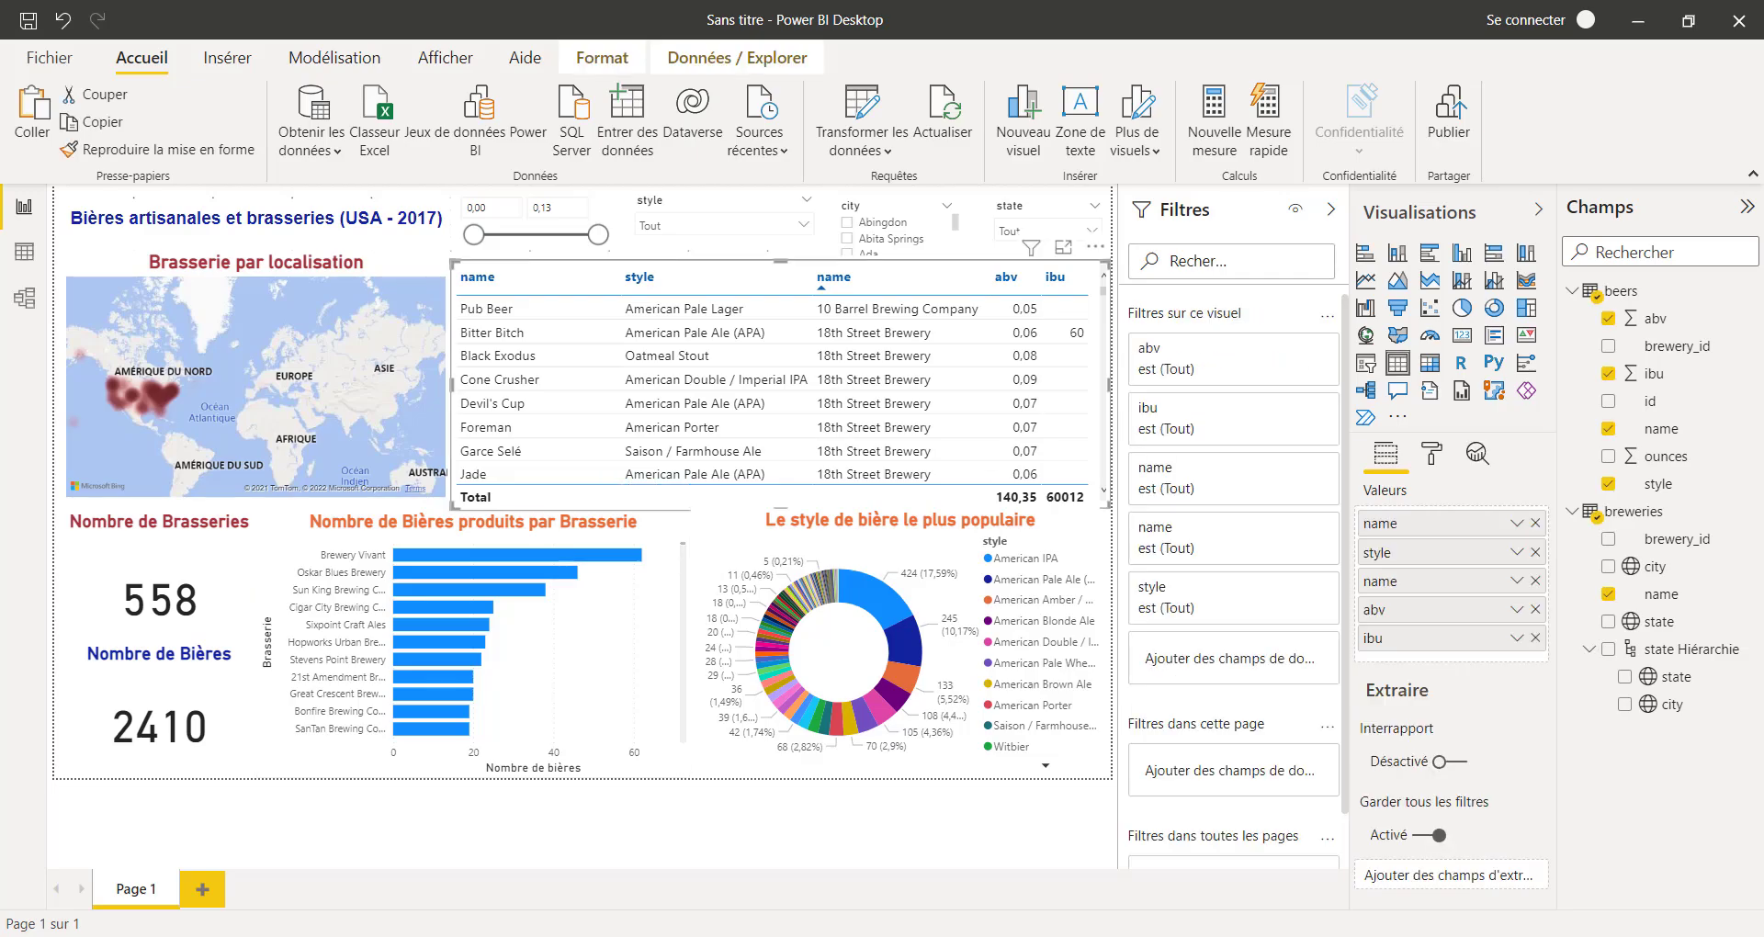
Turn on the border of the brewery-count card and of the beer-count card
click(212, 597)
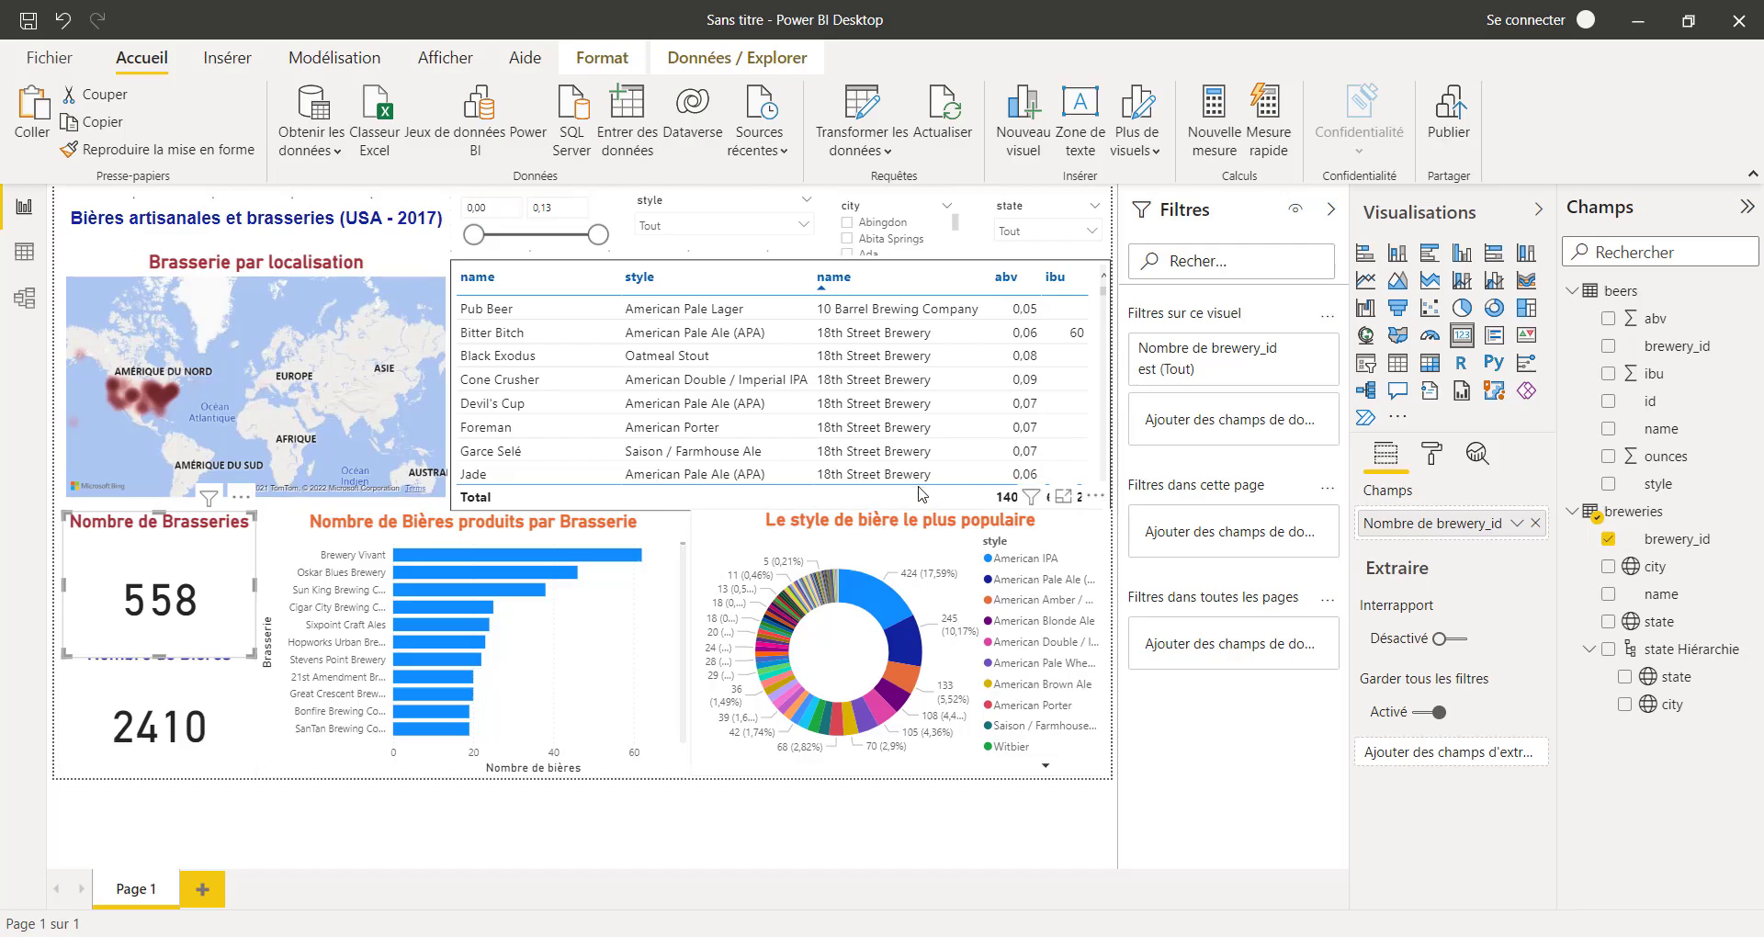
click(1431, 453)
scroll(1482, 809, down, 1)
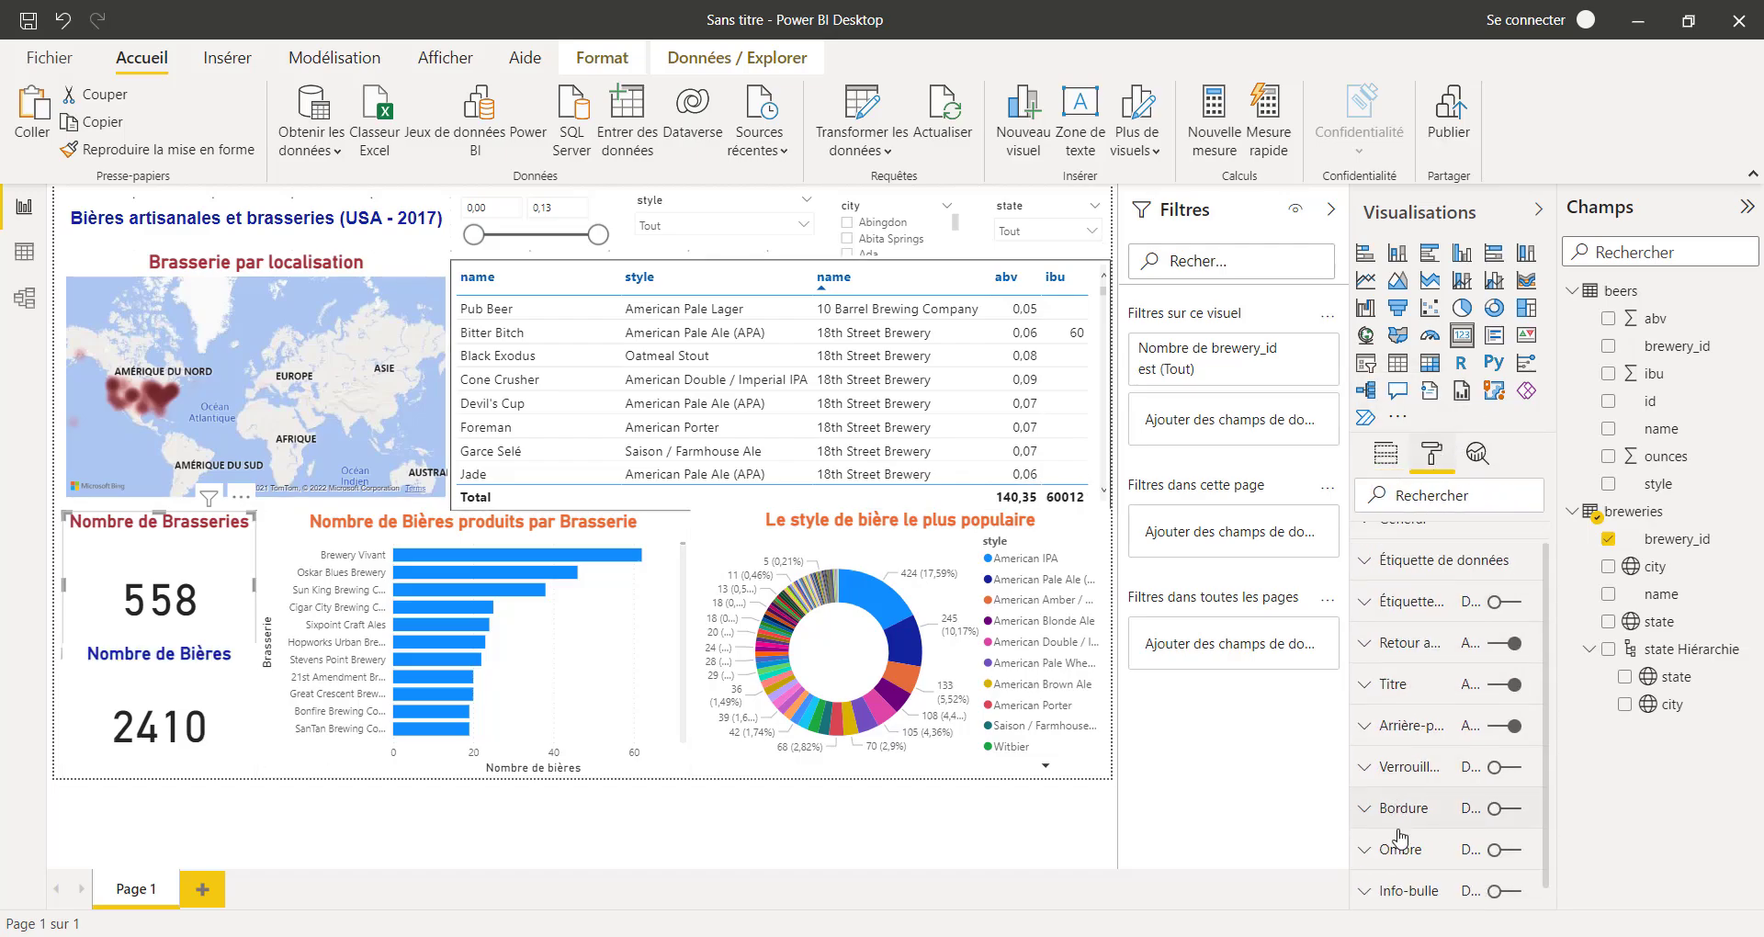
click(1514, 775)
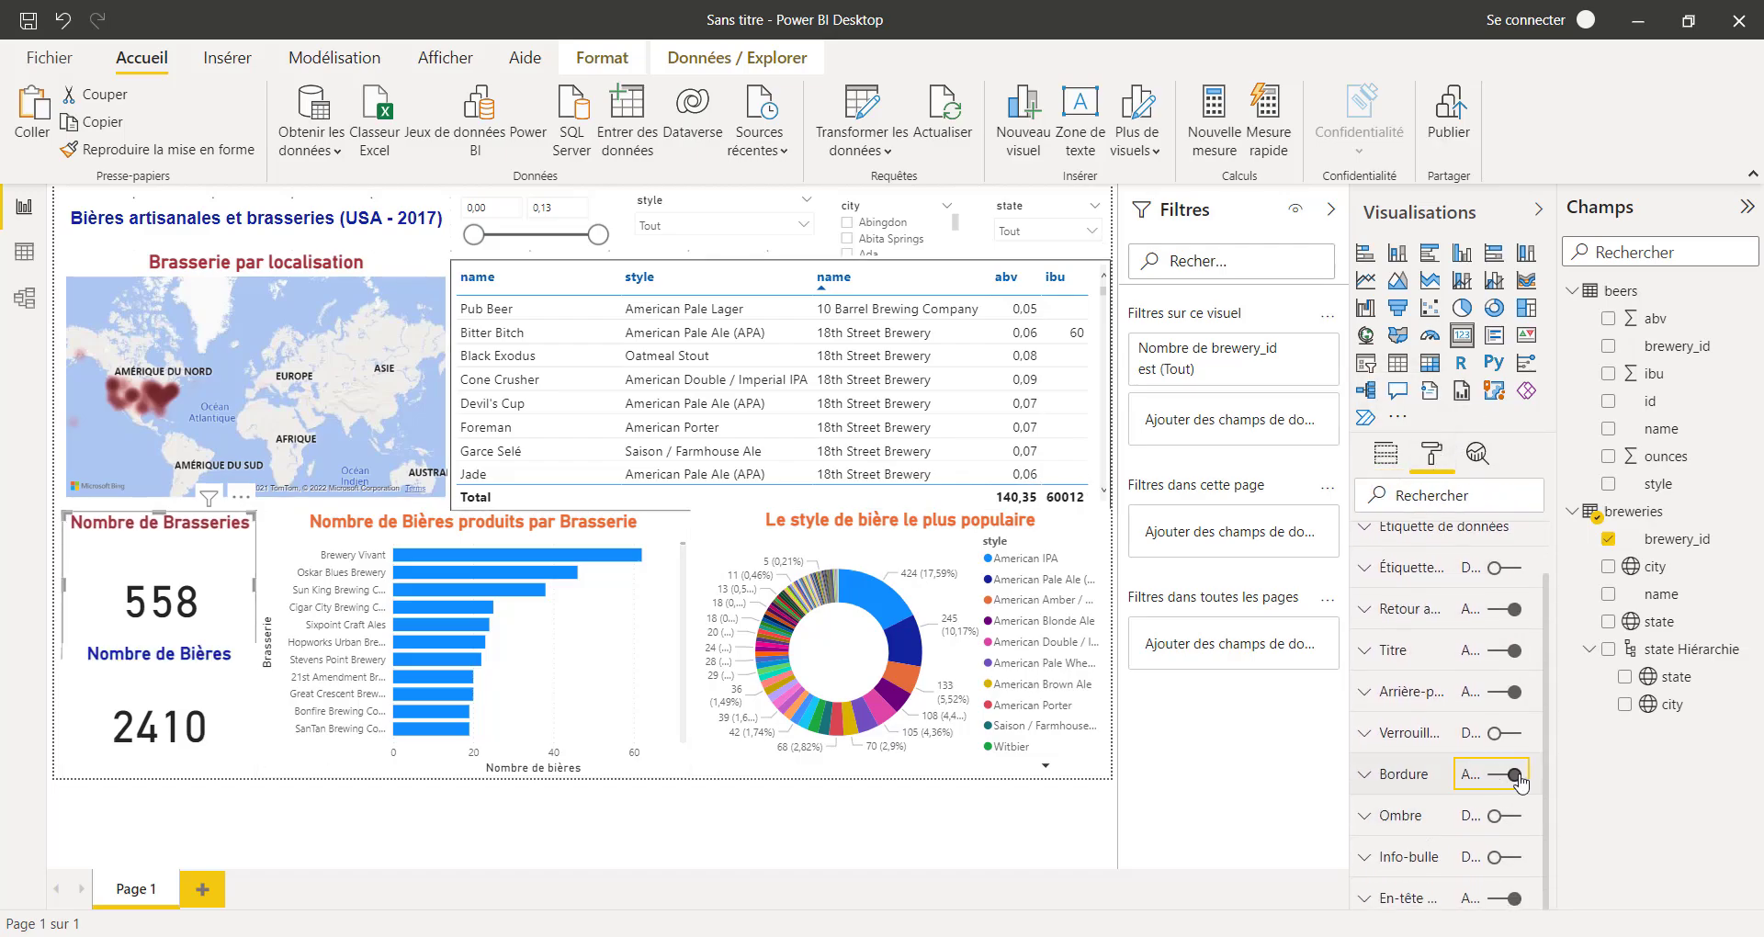
click(227, 749)
click(1507, 774)
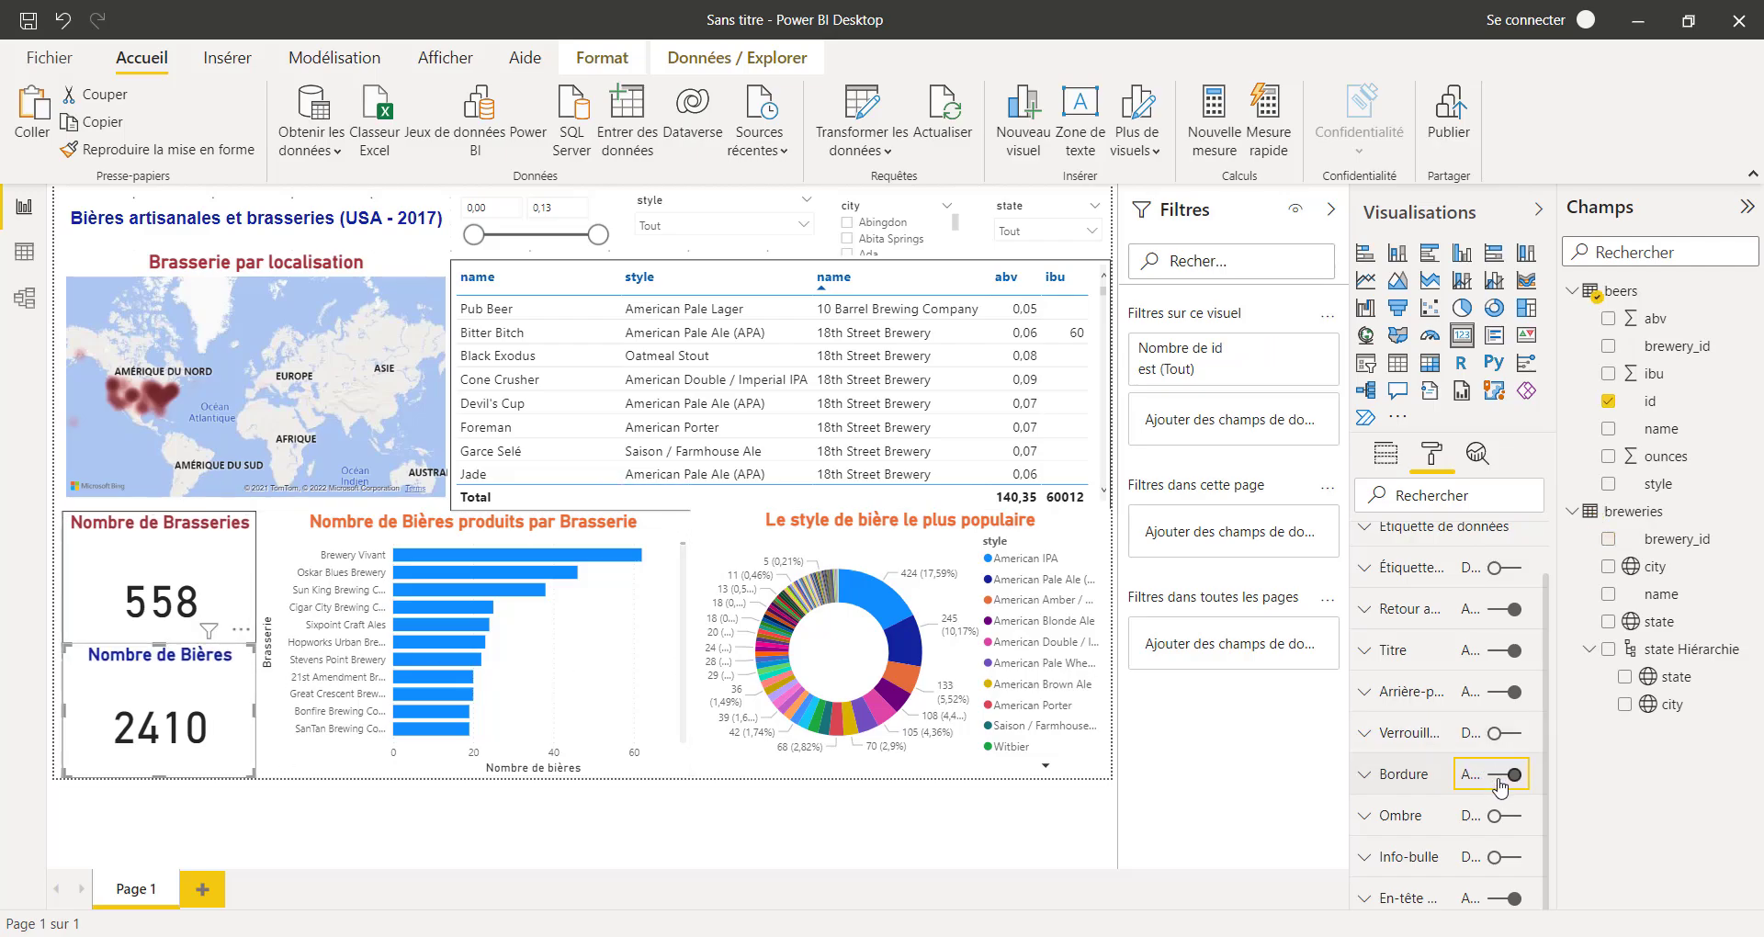
Set the background colour of the brewery-count card to light grey
click(231, 600)
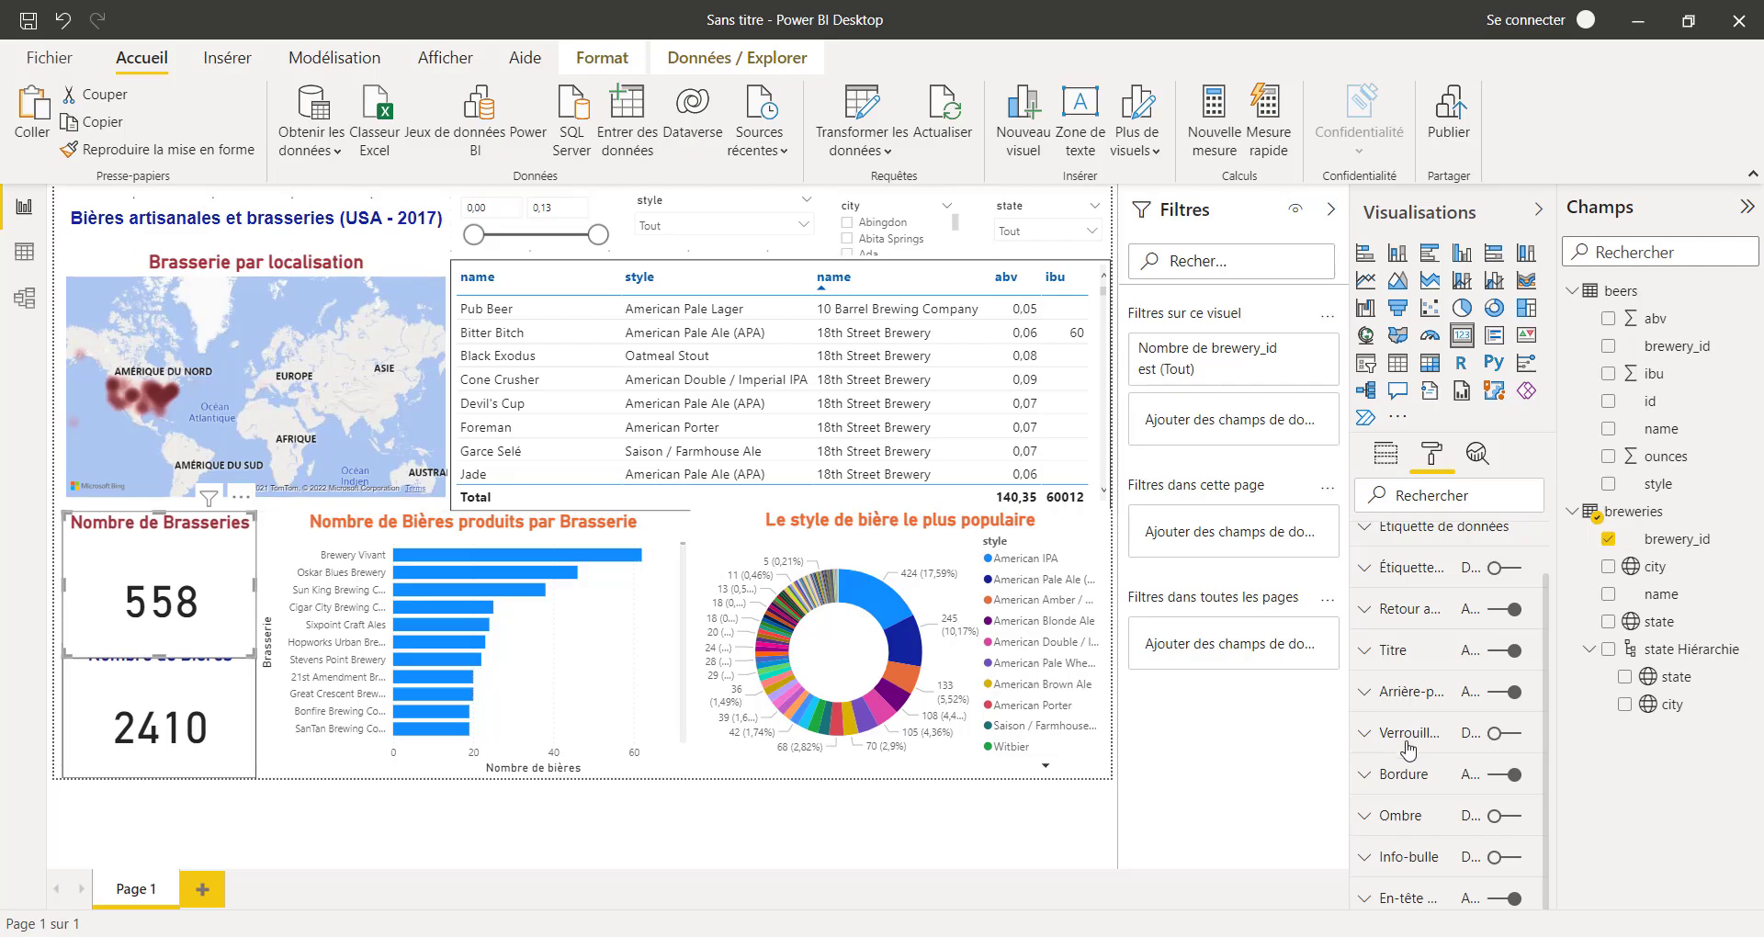
click(1368, 700)
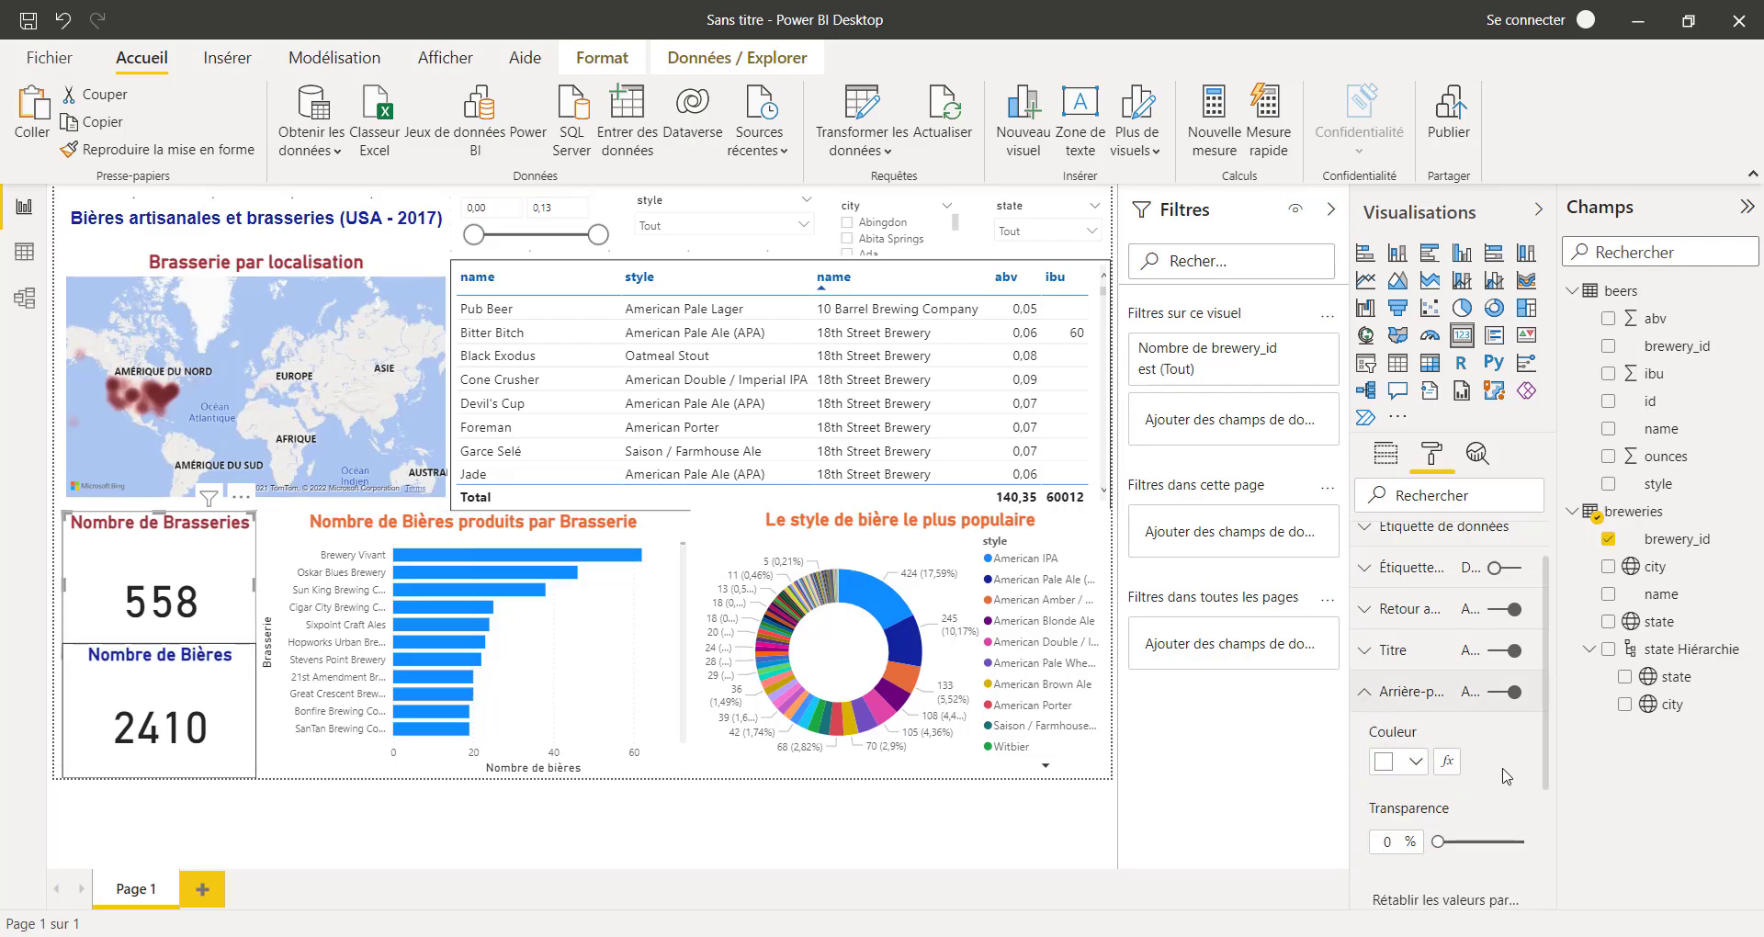
scroll(1479, 758, down, 1)
click(1415, 703)
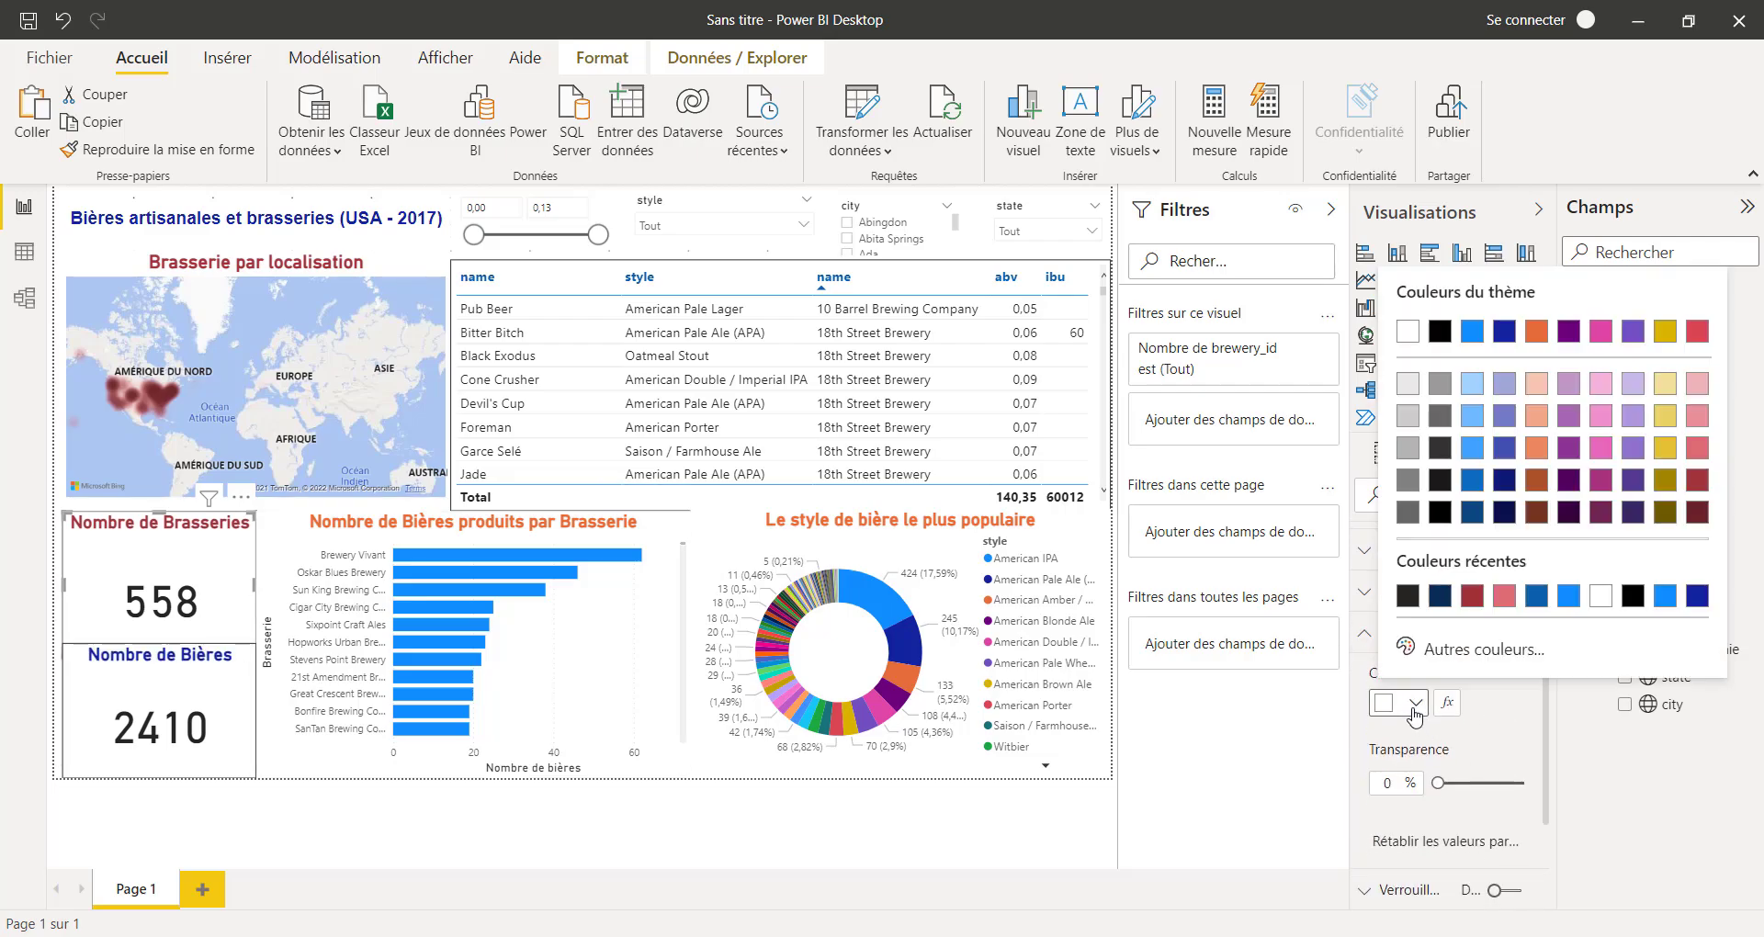
click(1410, 395)
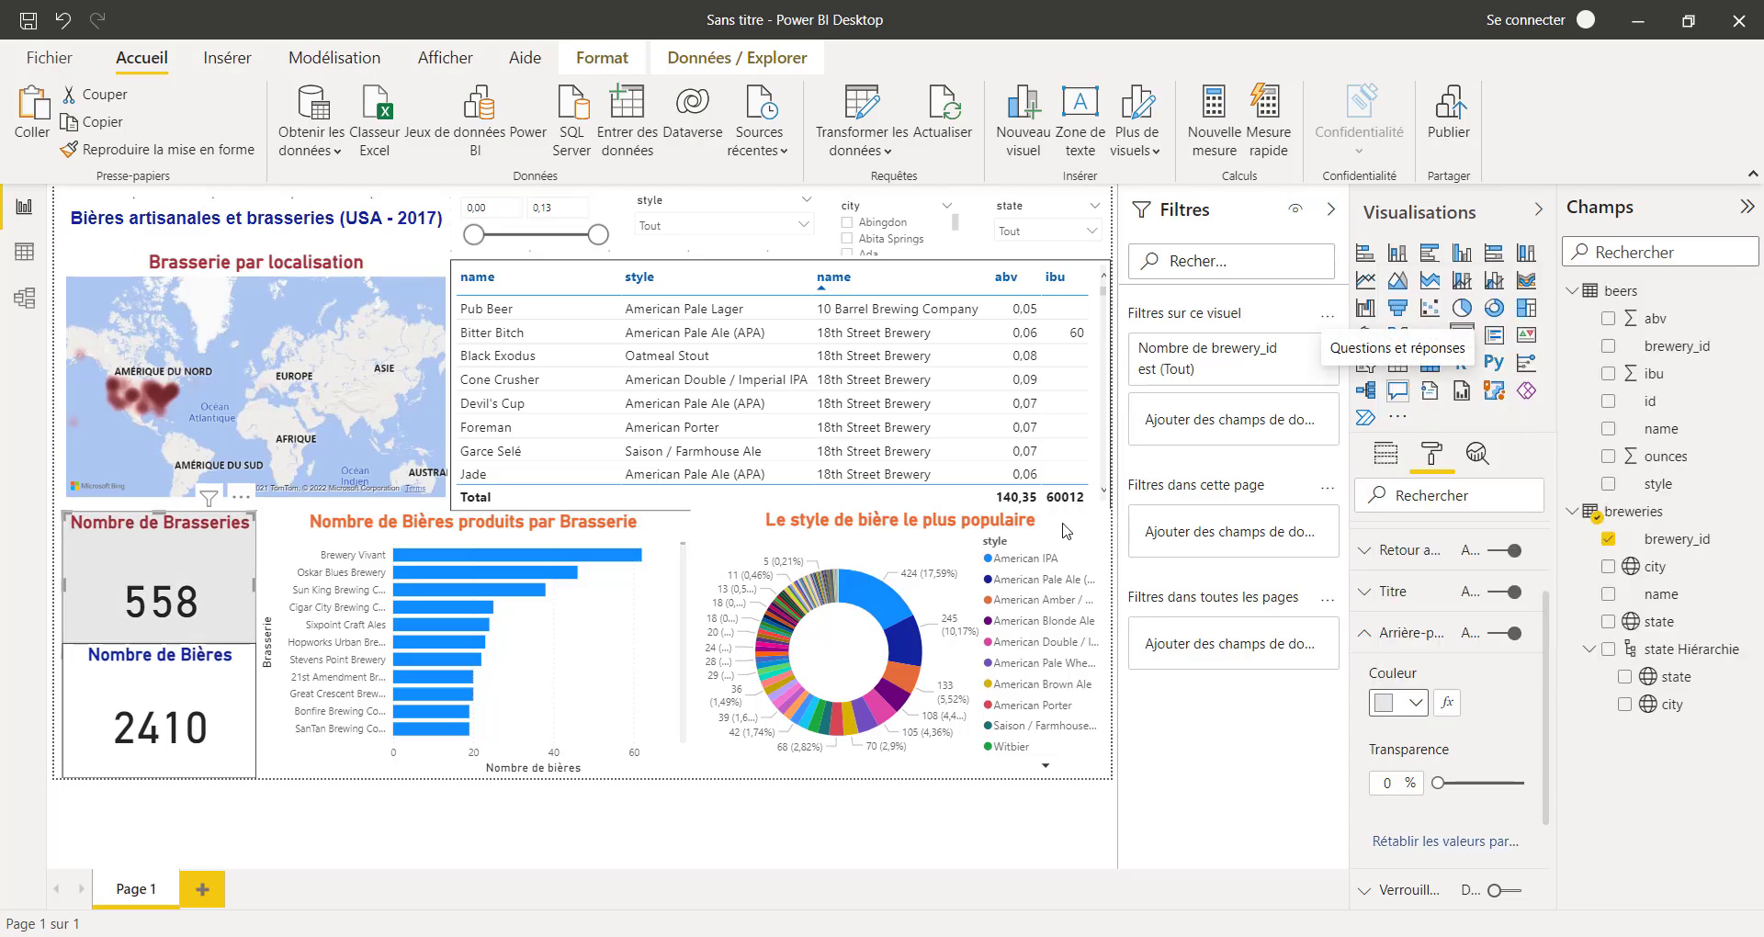
Try a light yellow background colour on the beer-count card
click(229, 759)
click(1413, 708)
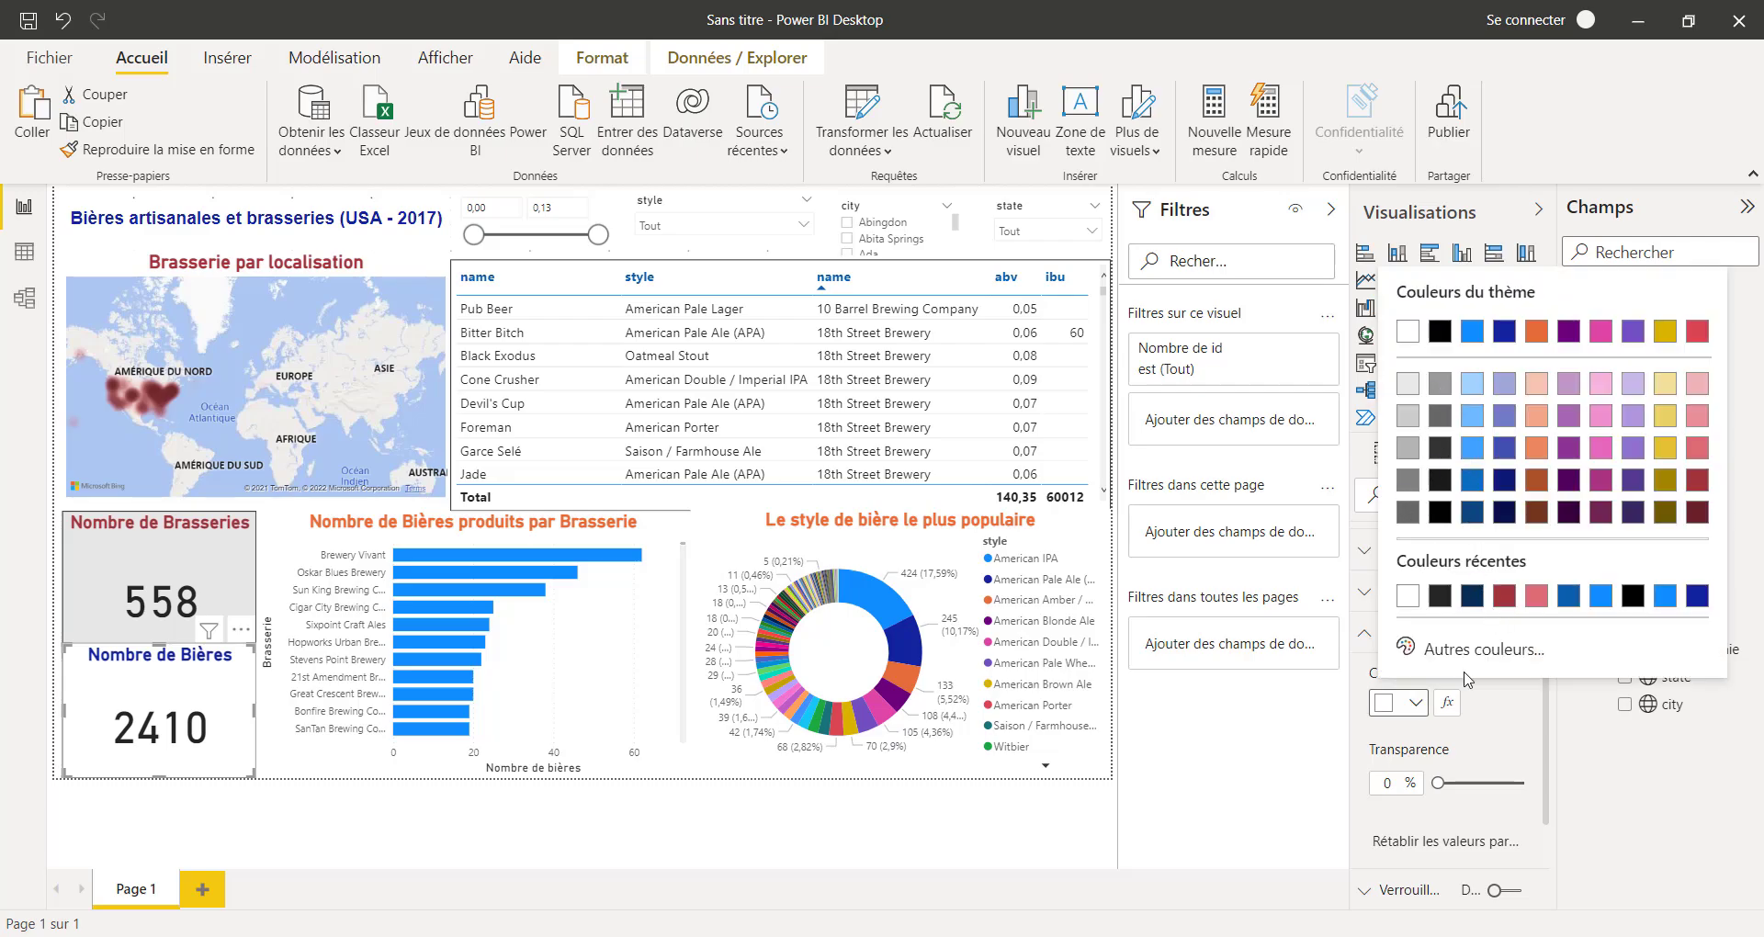
click(1674, 393)
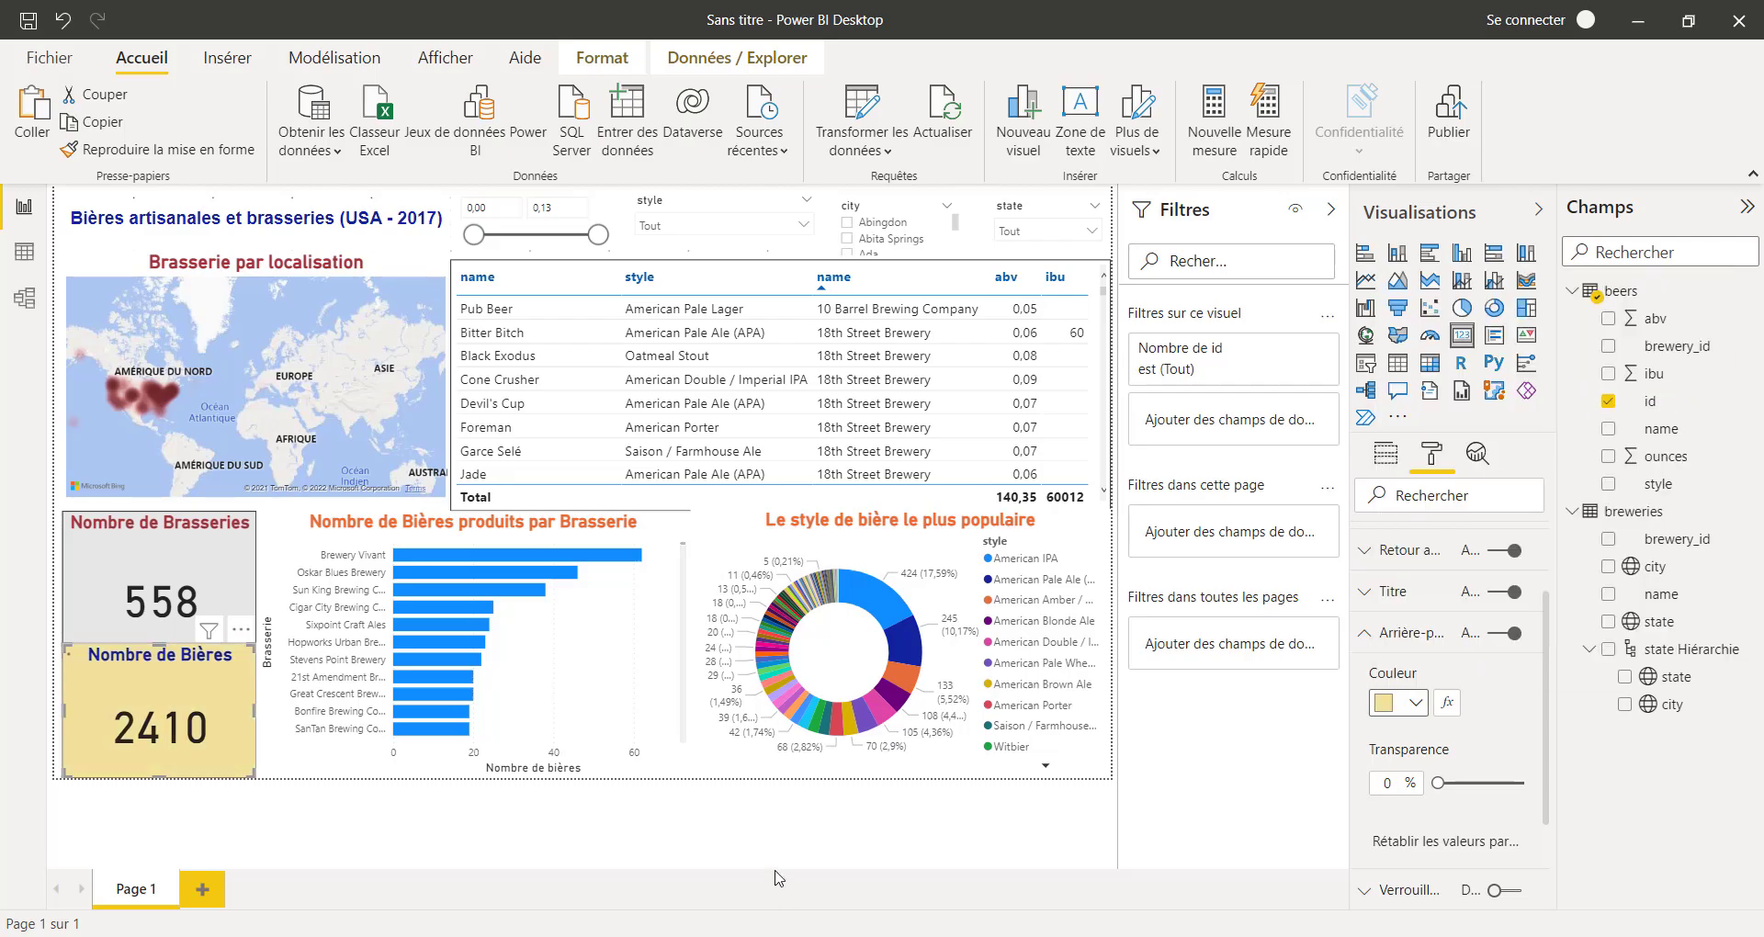
click(963, 838)
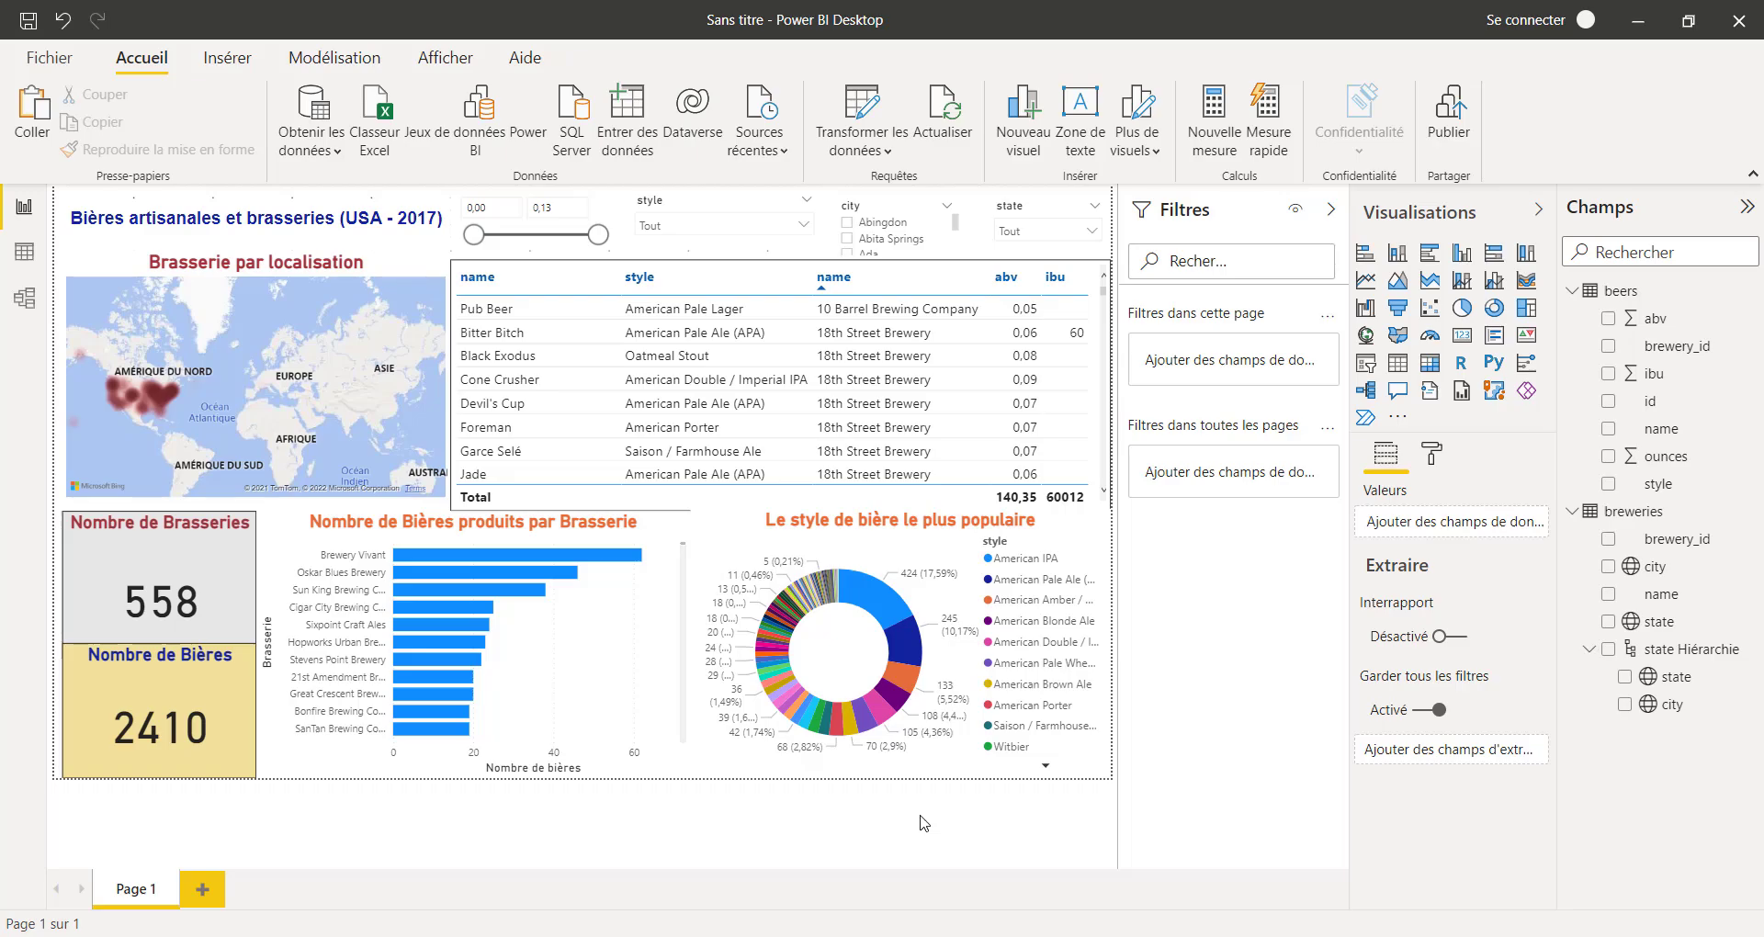
Set the background colour of the beer-count card back to white
click(217, 726)
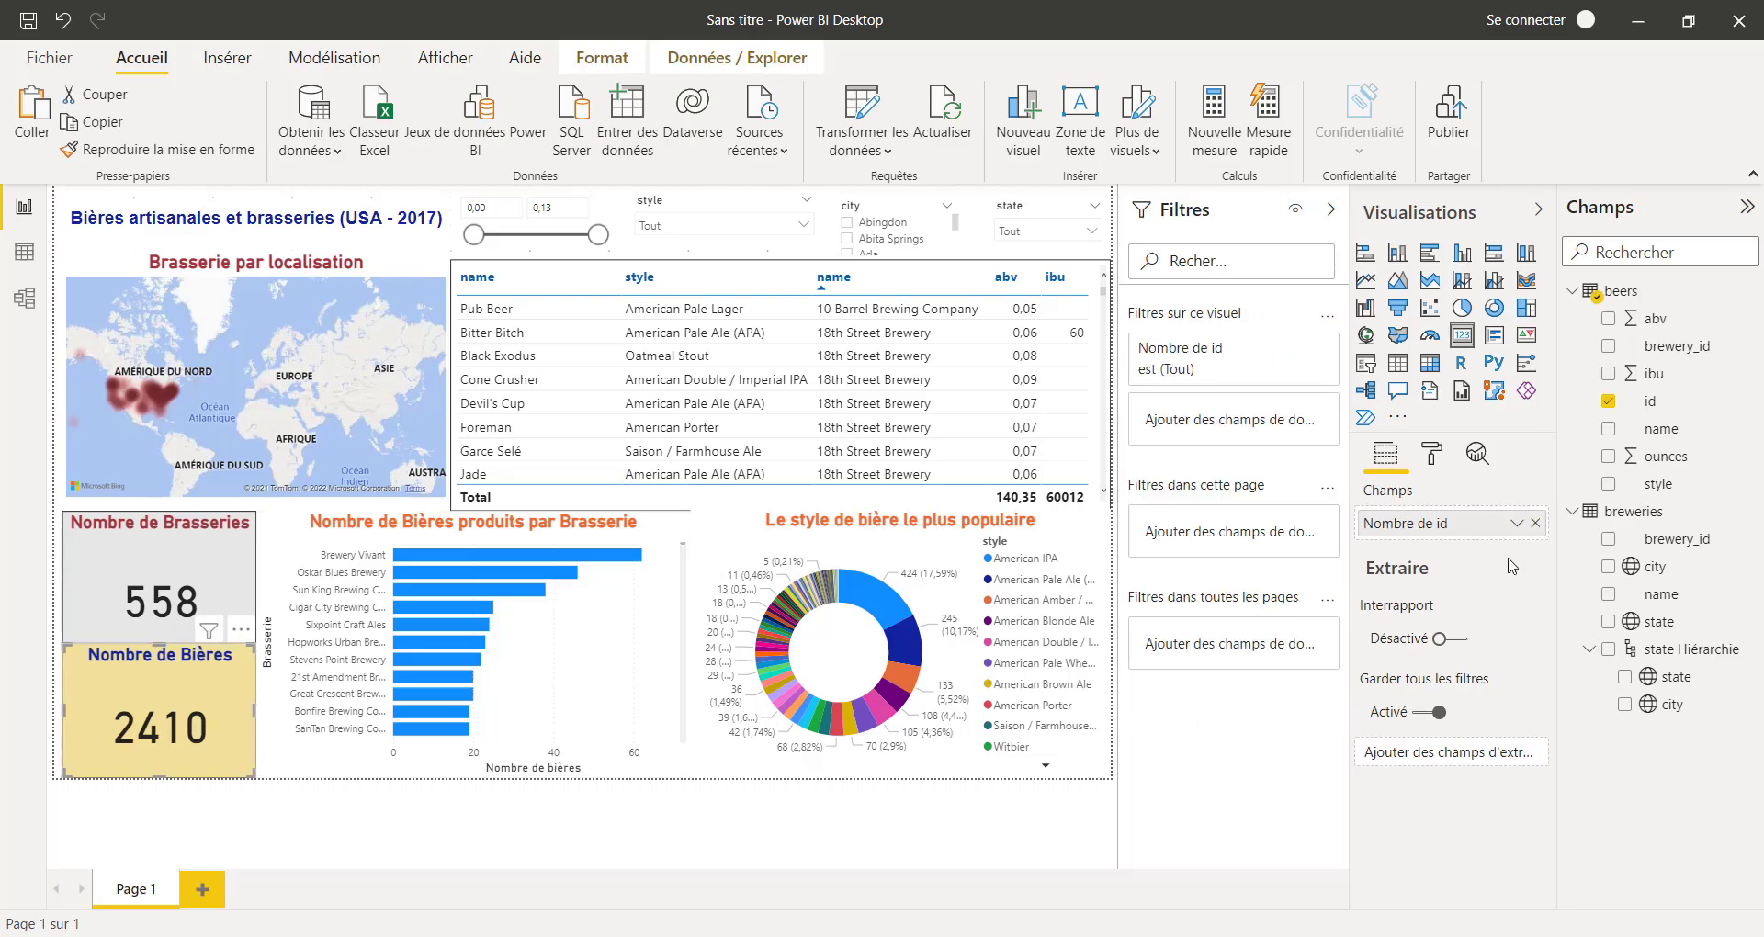
click(1431, 454)
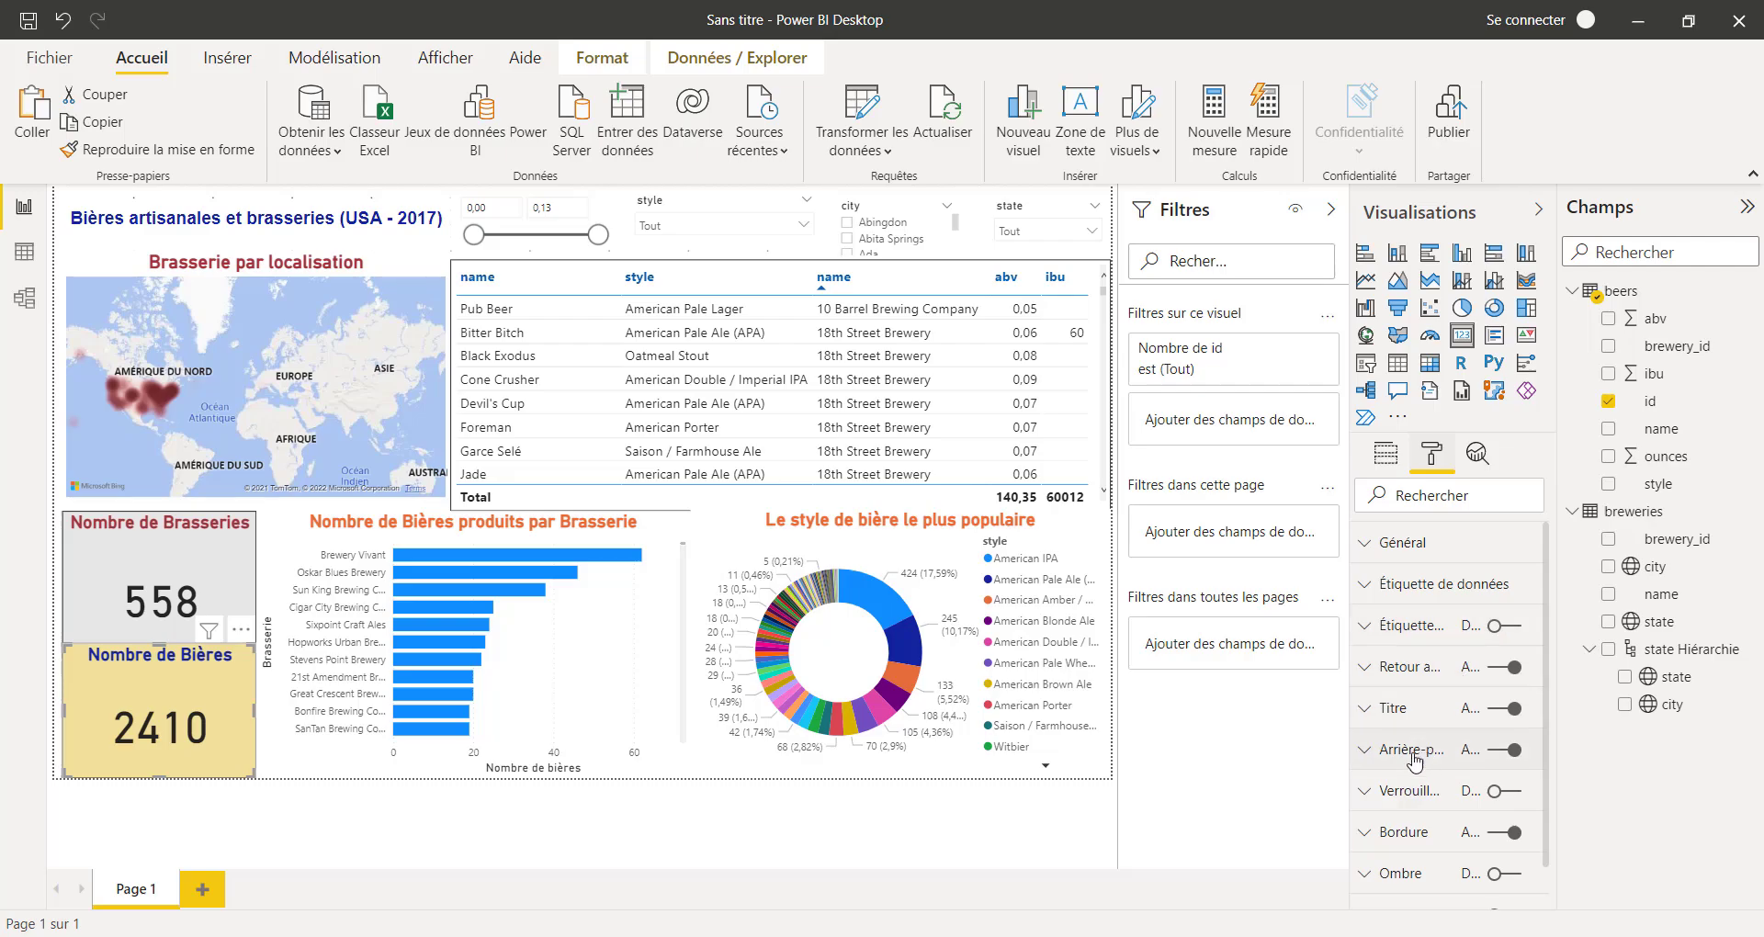
click(1371, 761)
scroll(1378, 771, down, 1)
click(1415, 763)
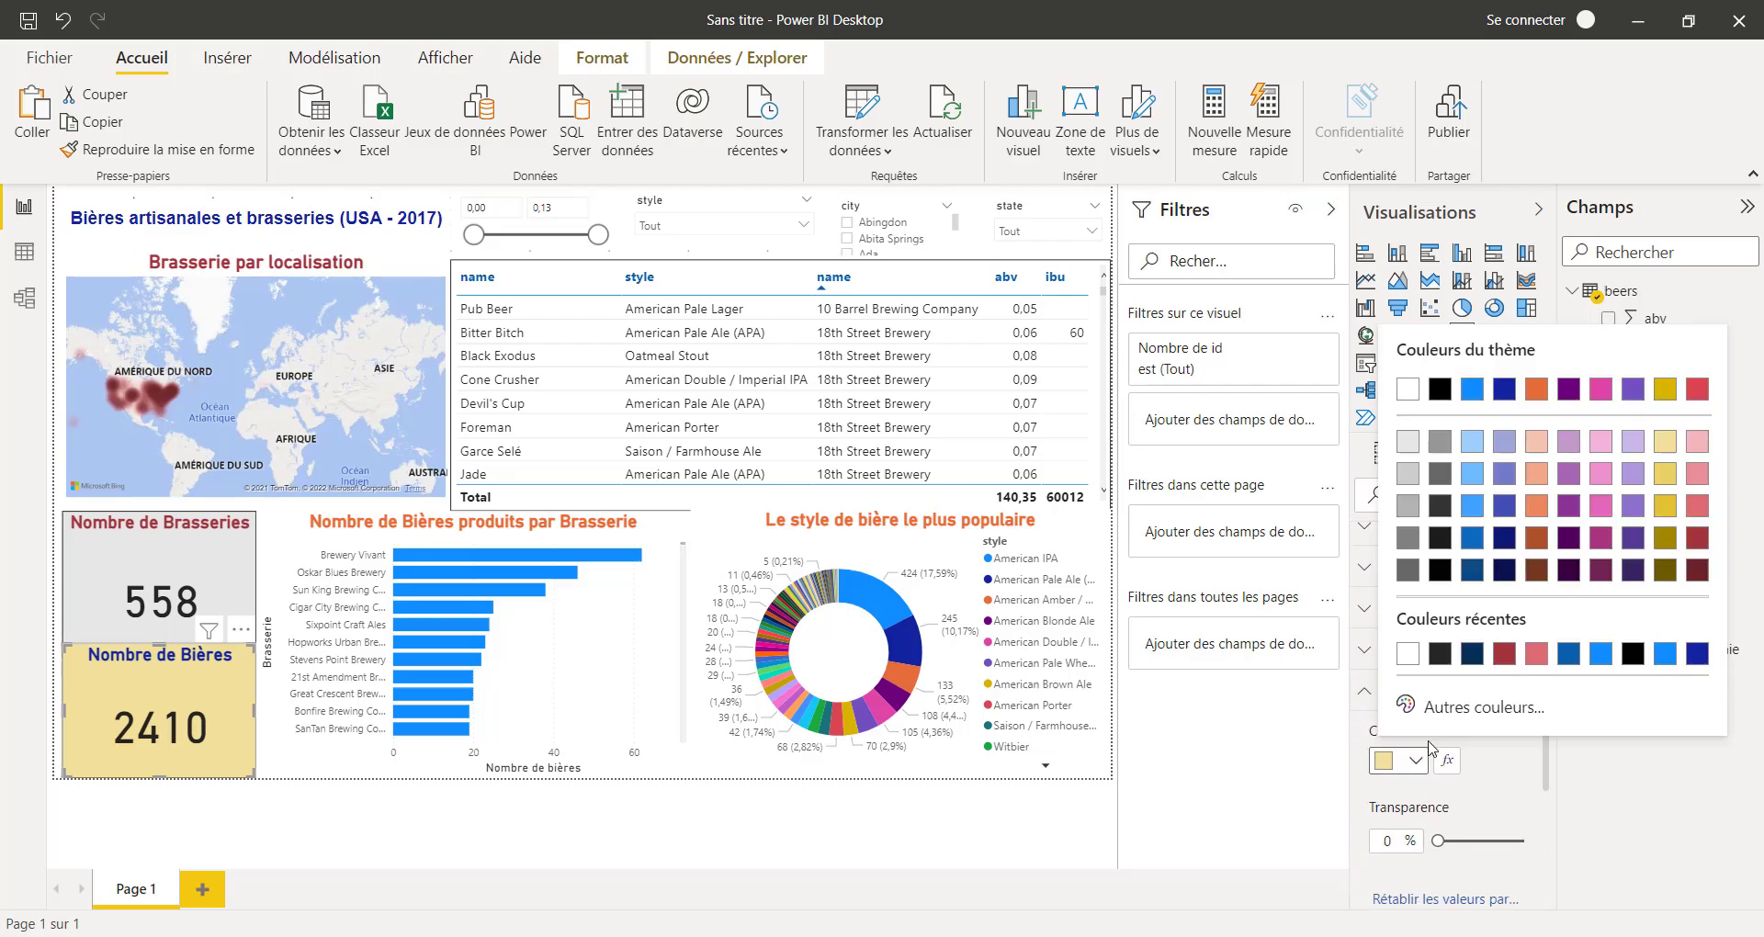
click(1408, 654)
click(947, 841)
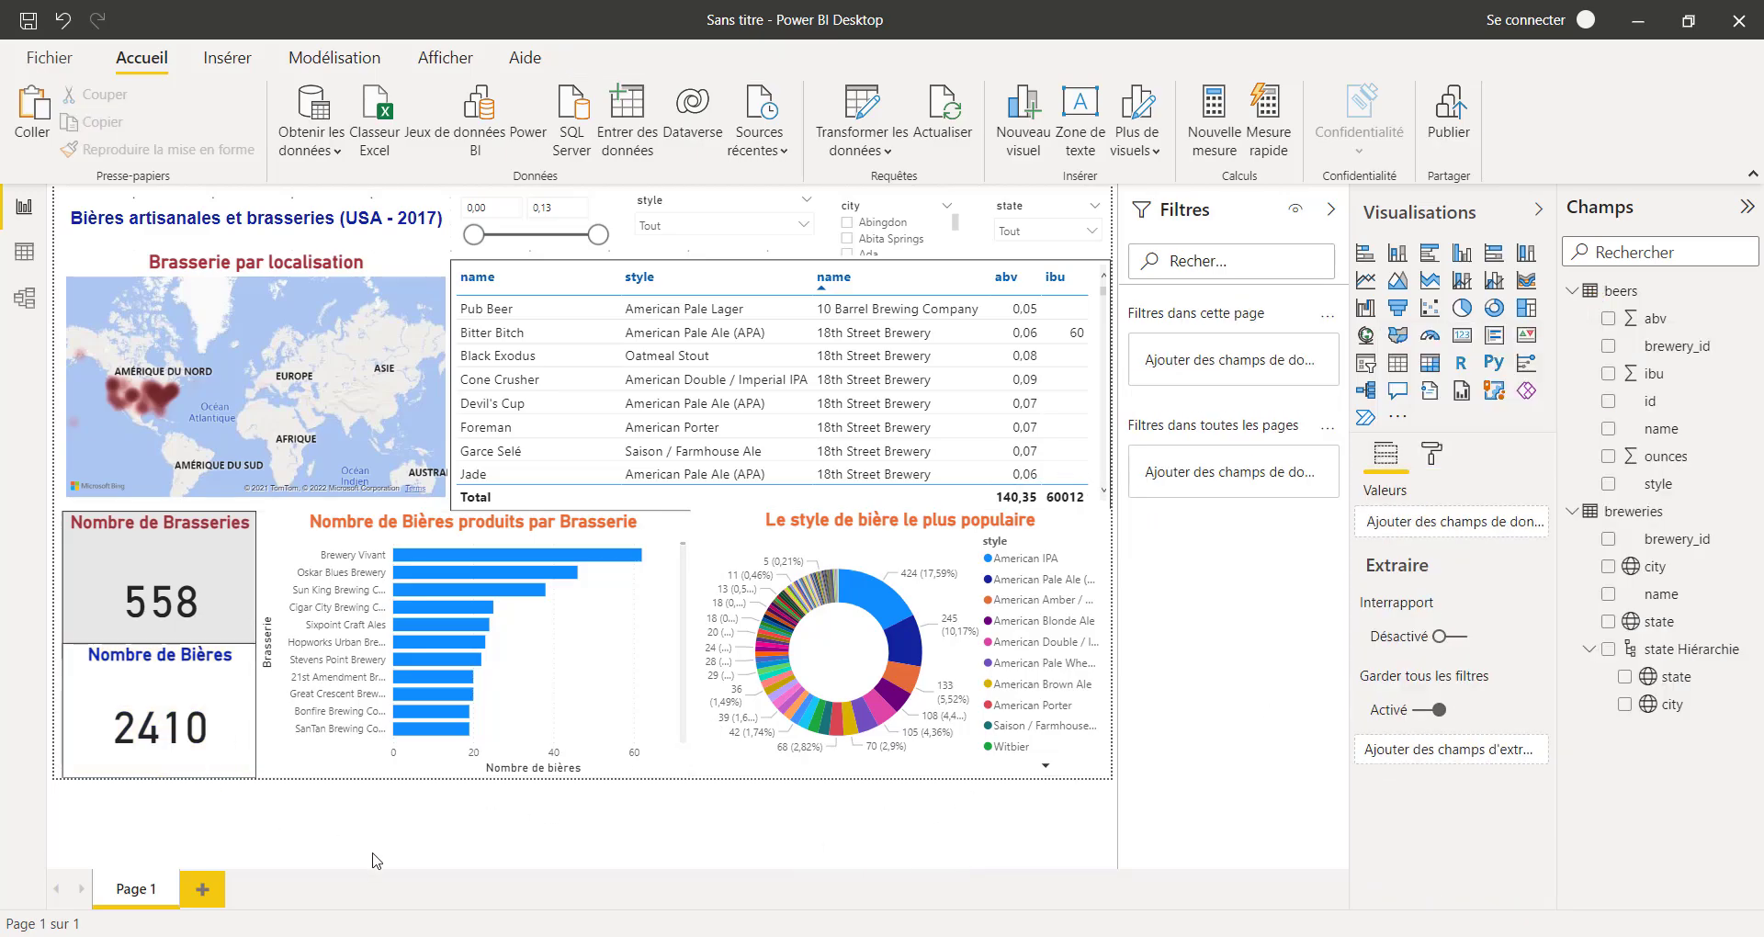
Turn on the border of the bar chart showing beers per brewery
click(616, 715)
click(1439, 454)
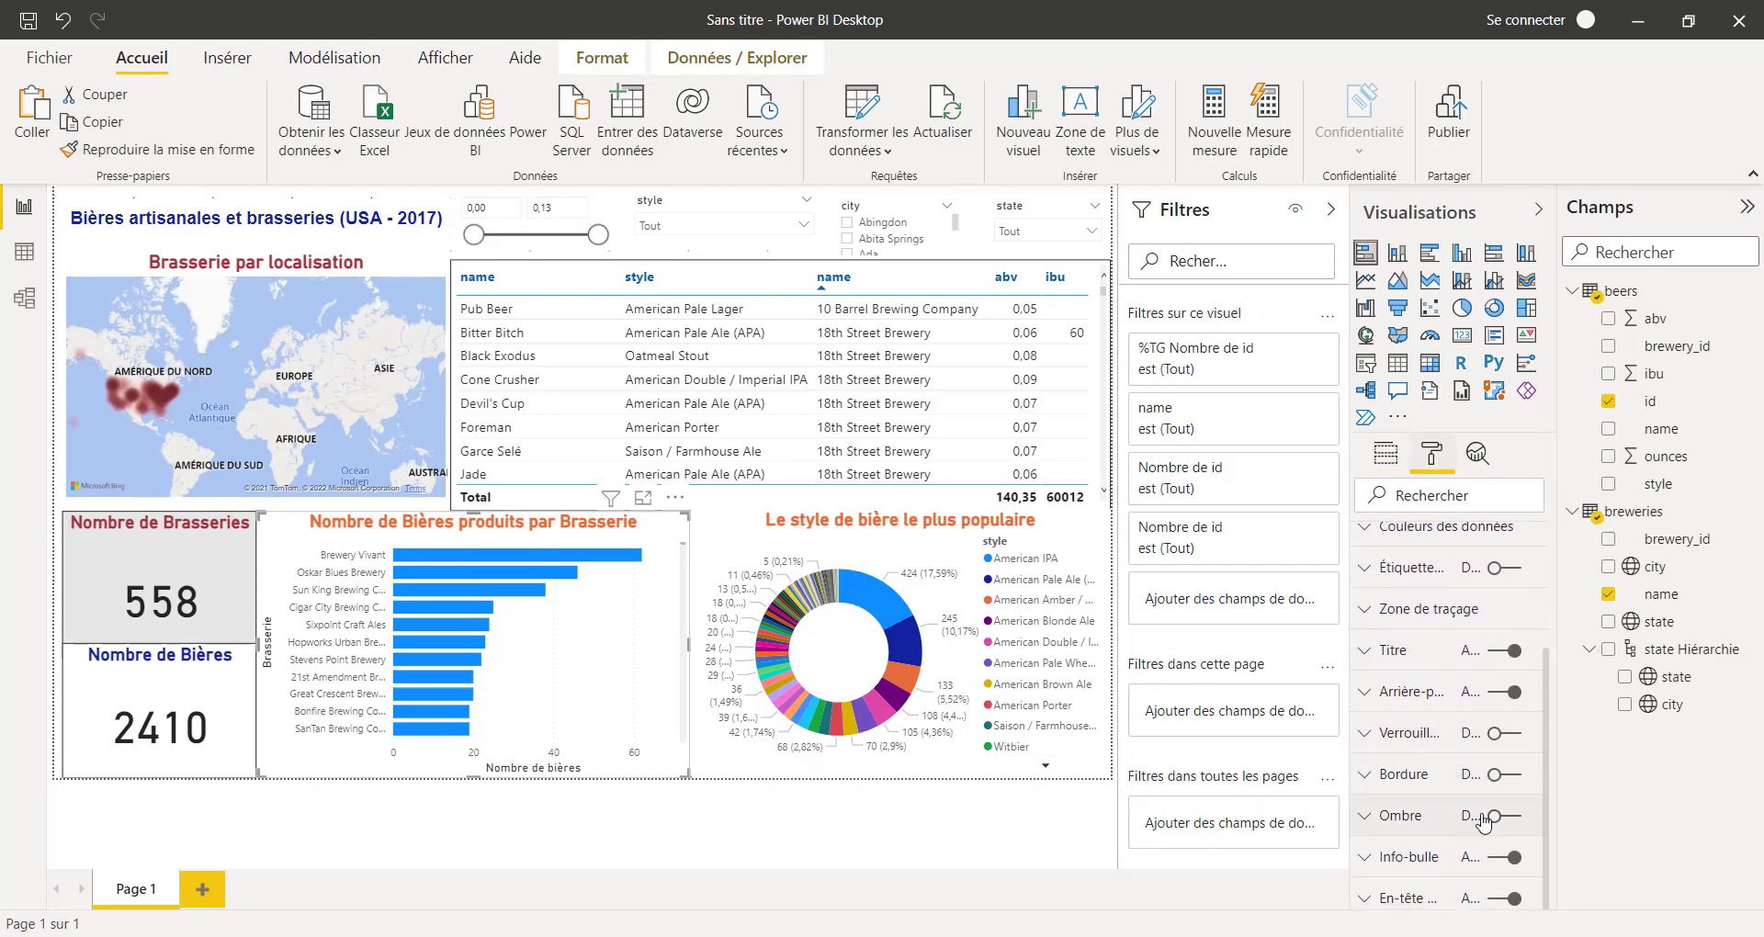
click(1507, 775)
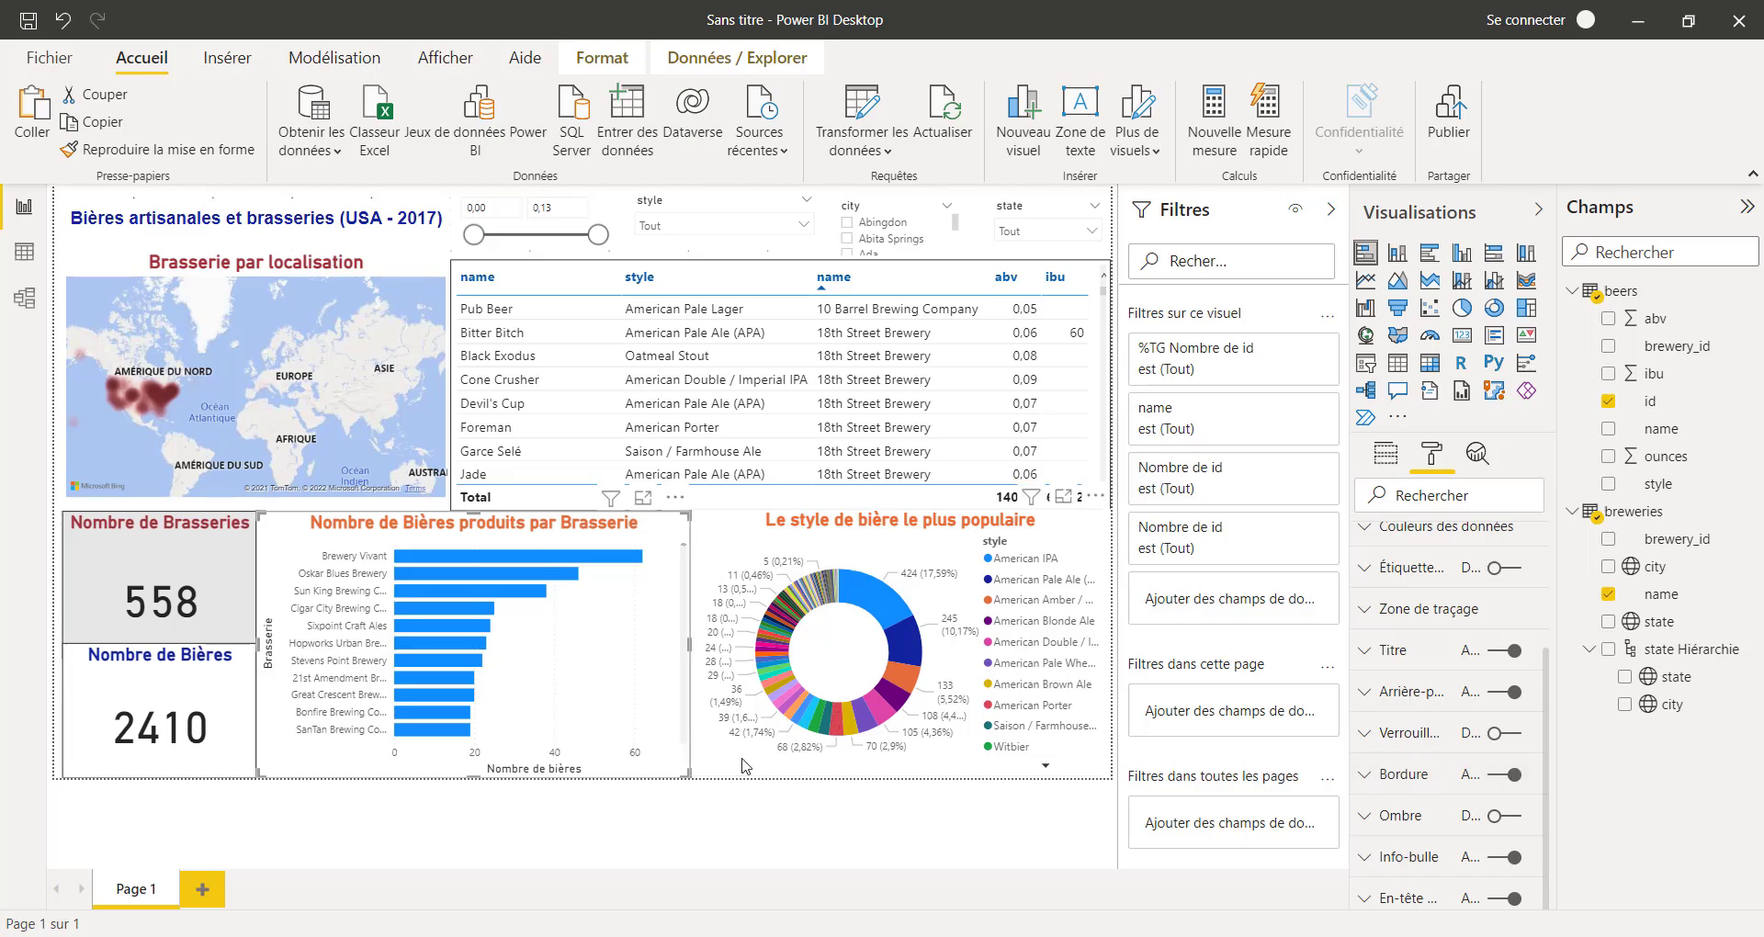
Turn on the border of the beer-style donut chart and align the chart with the neighbouring bar chart
click(746, 764)
click(1508, 777)
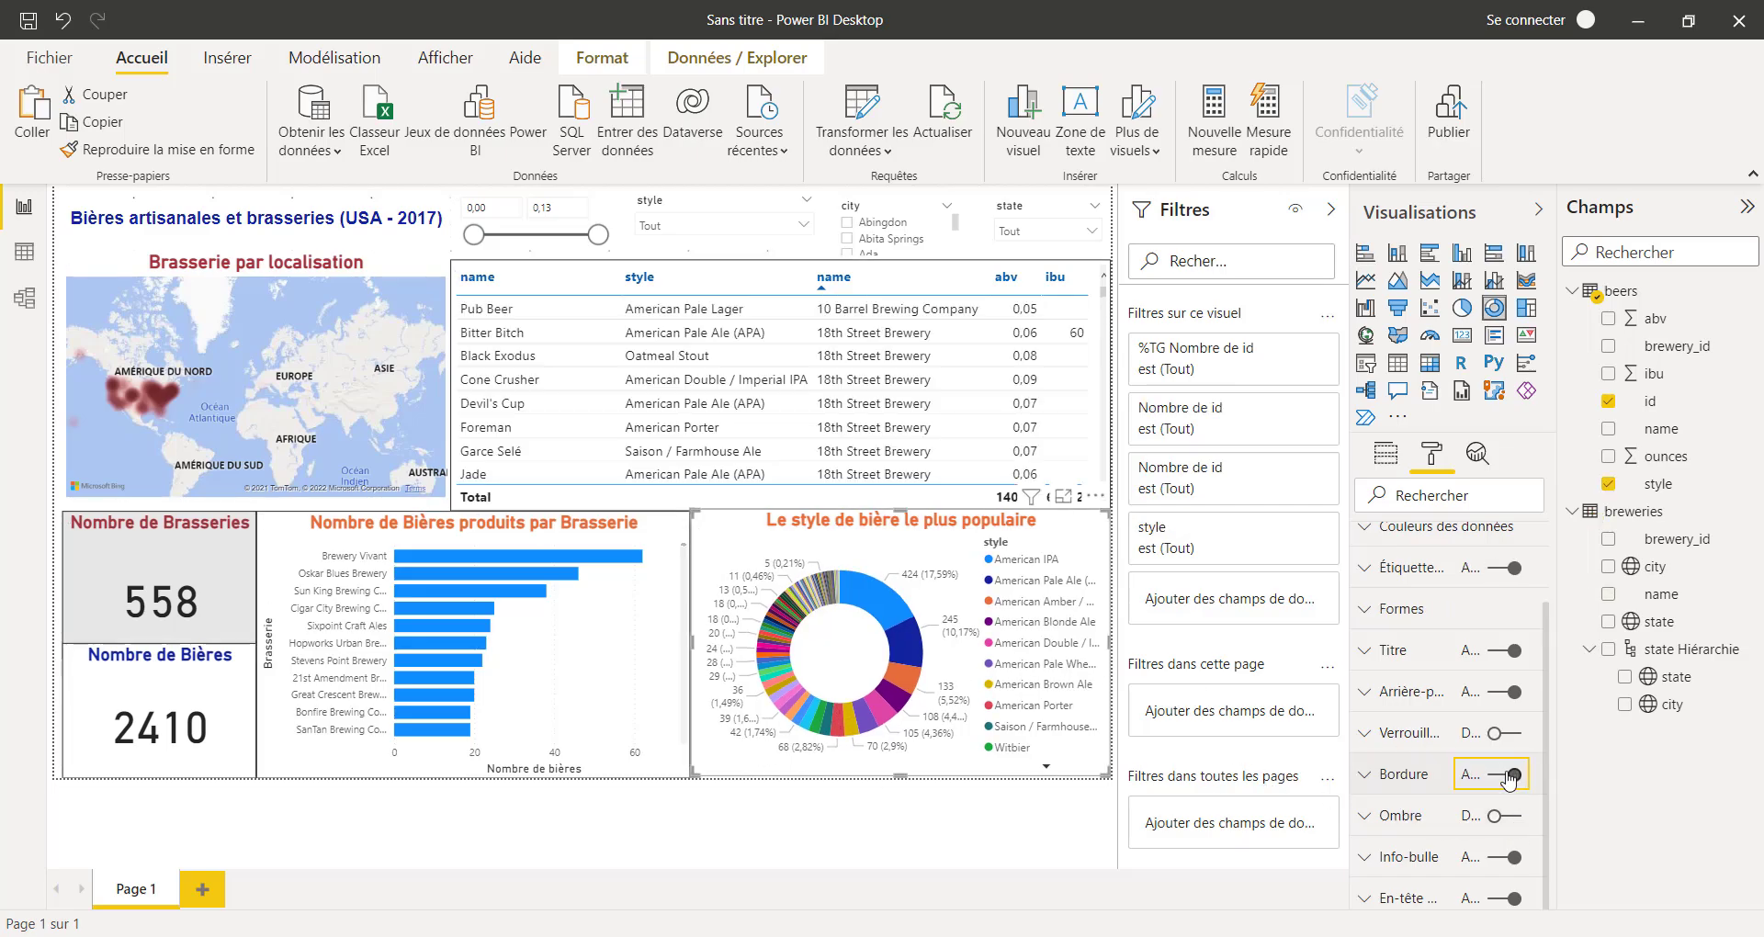
click(945, 849)
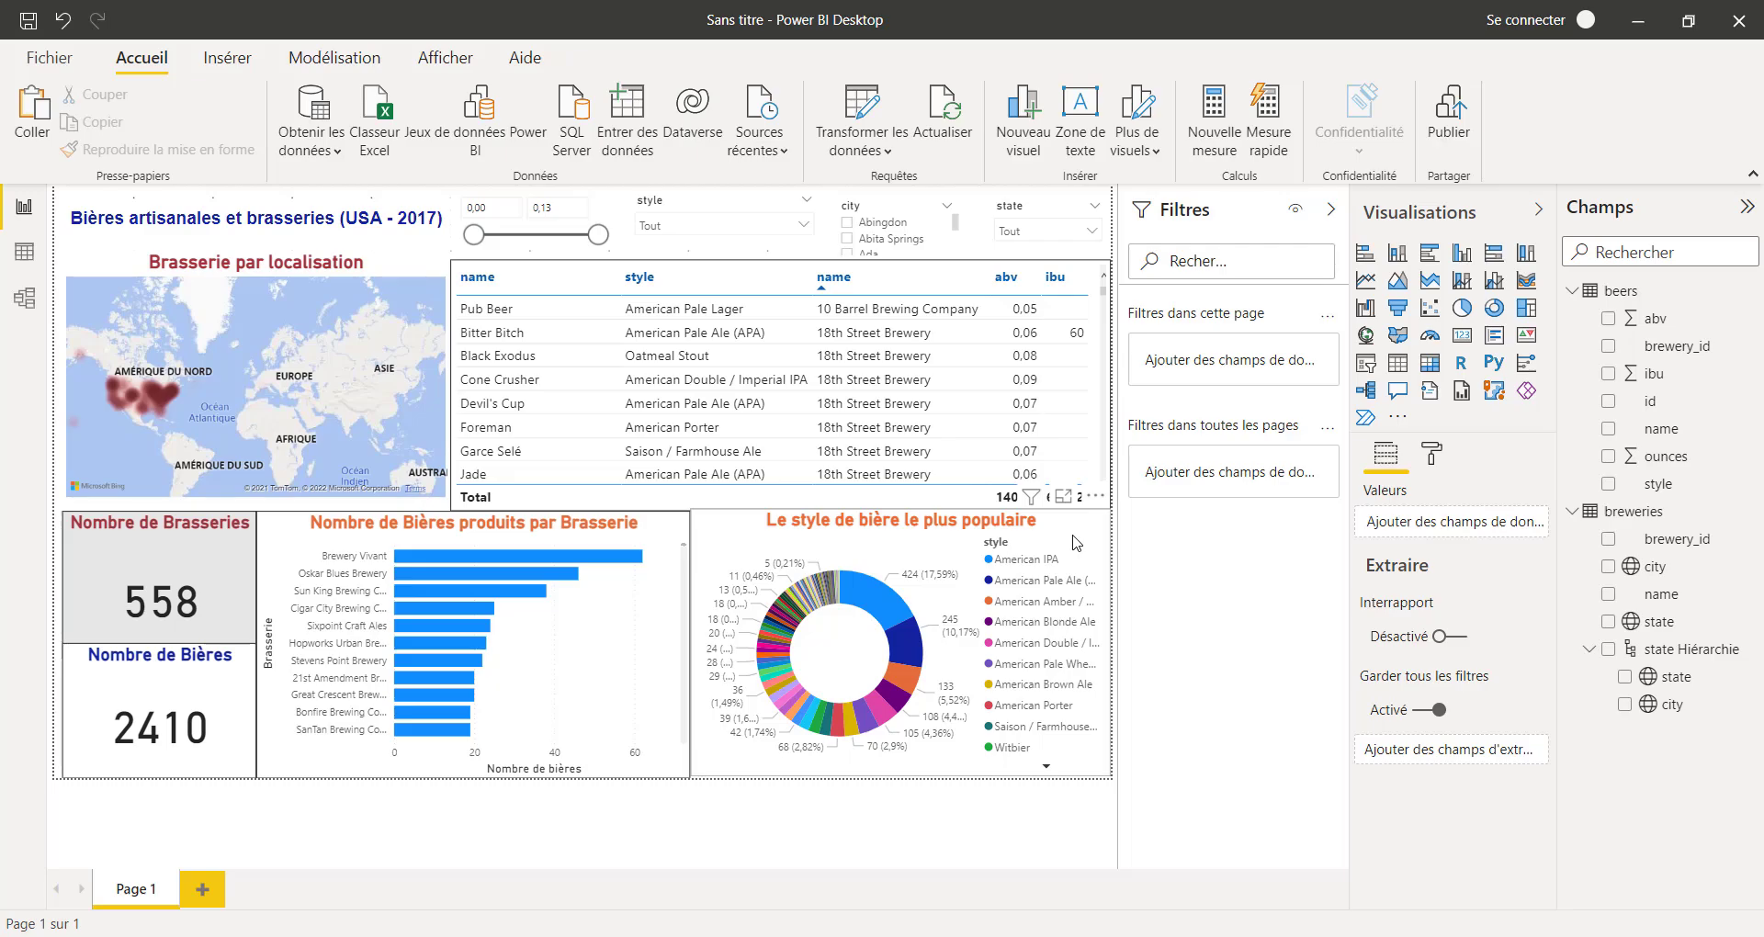
click(1075, 547)
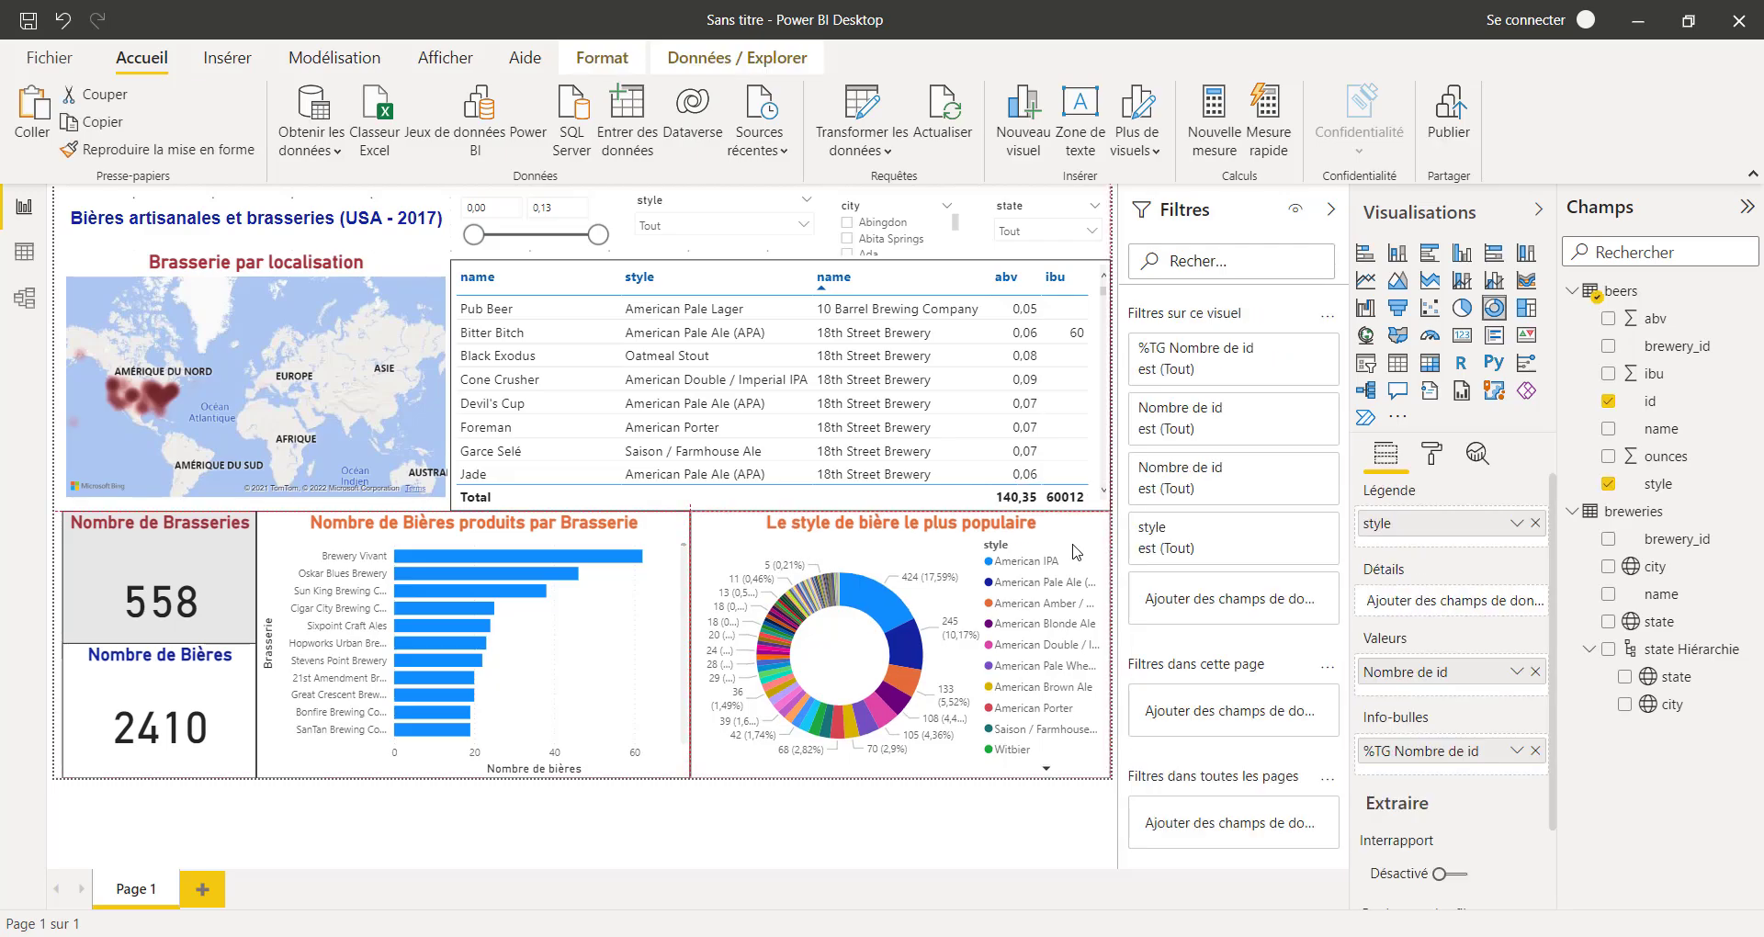
click(900, 832)
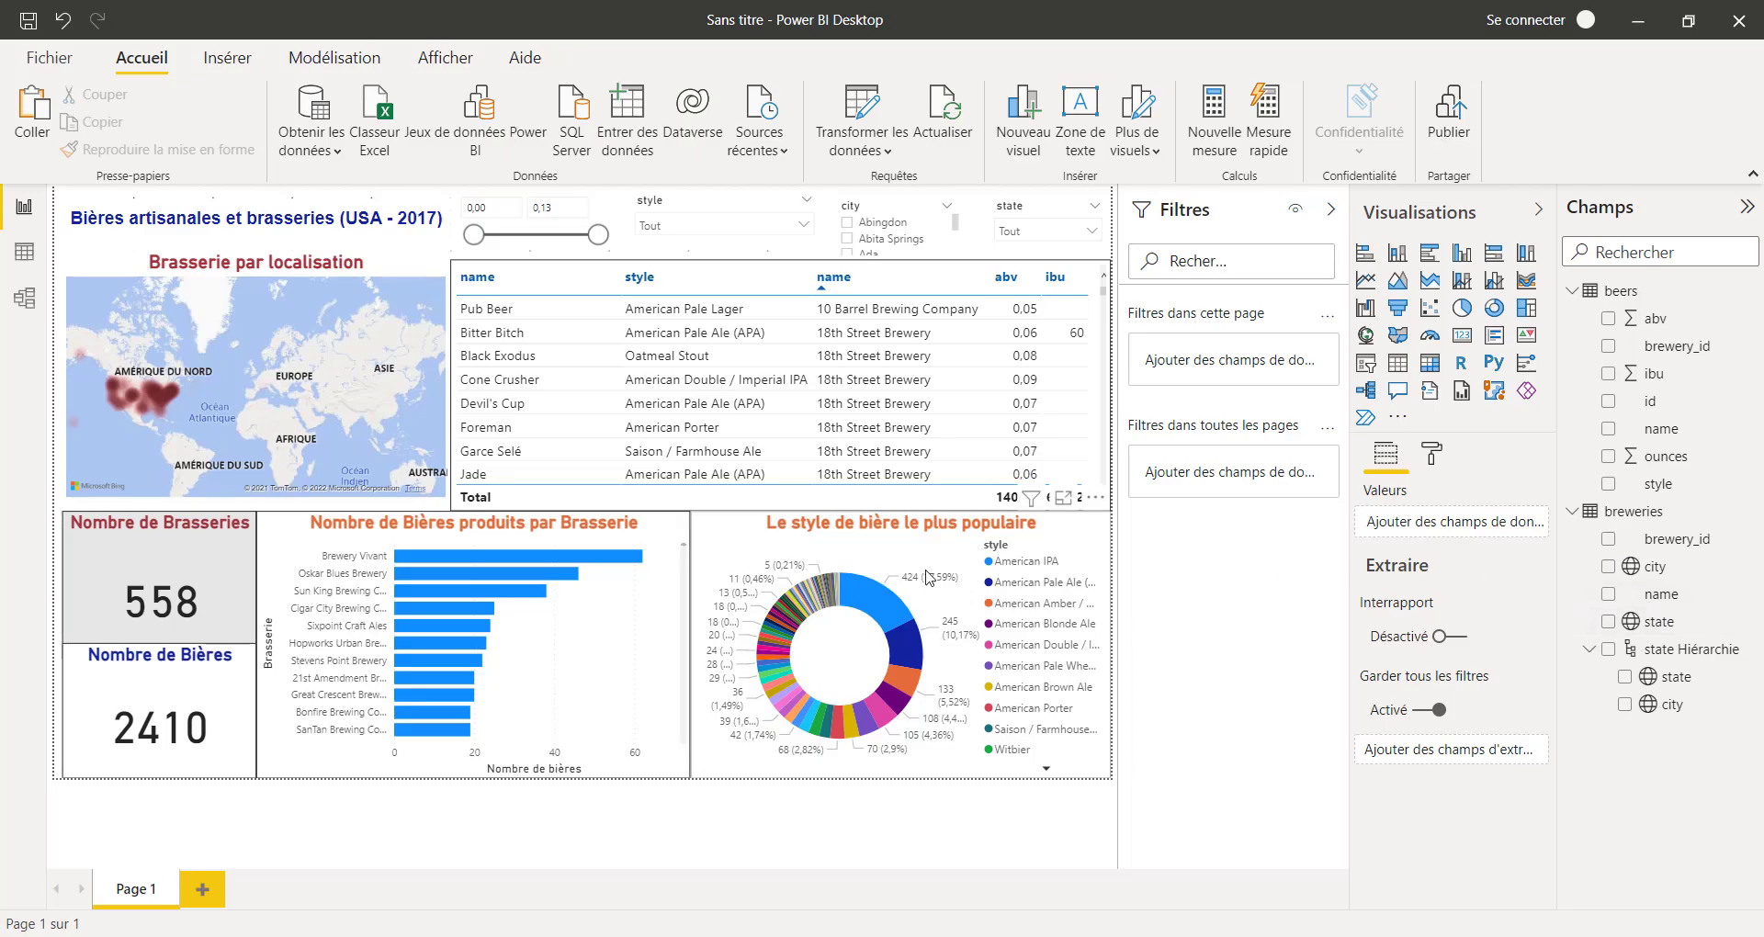
Turn off the legend of the beer-style donut chart
click(838, 553)
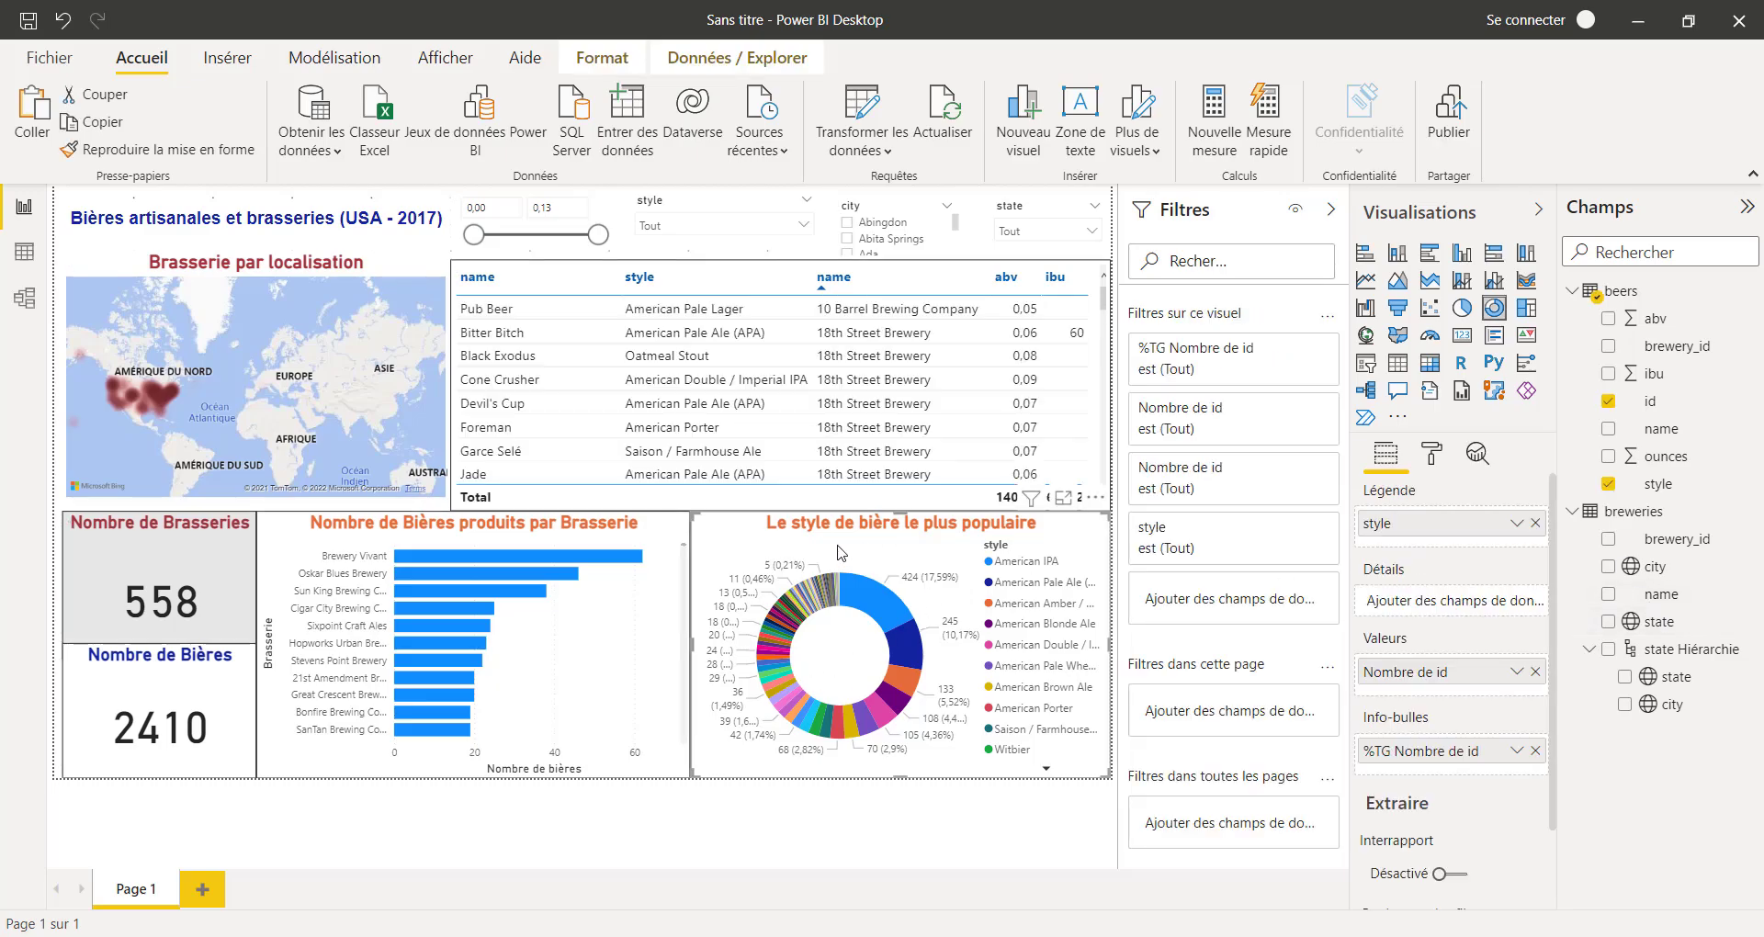
click(1432, 453)
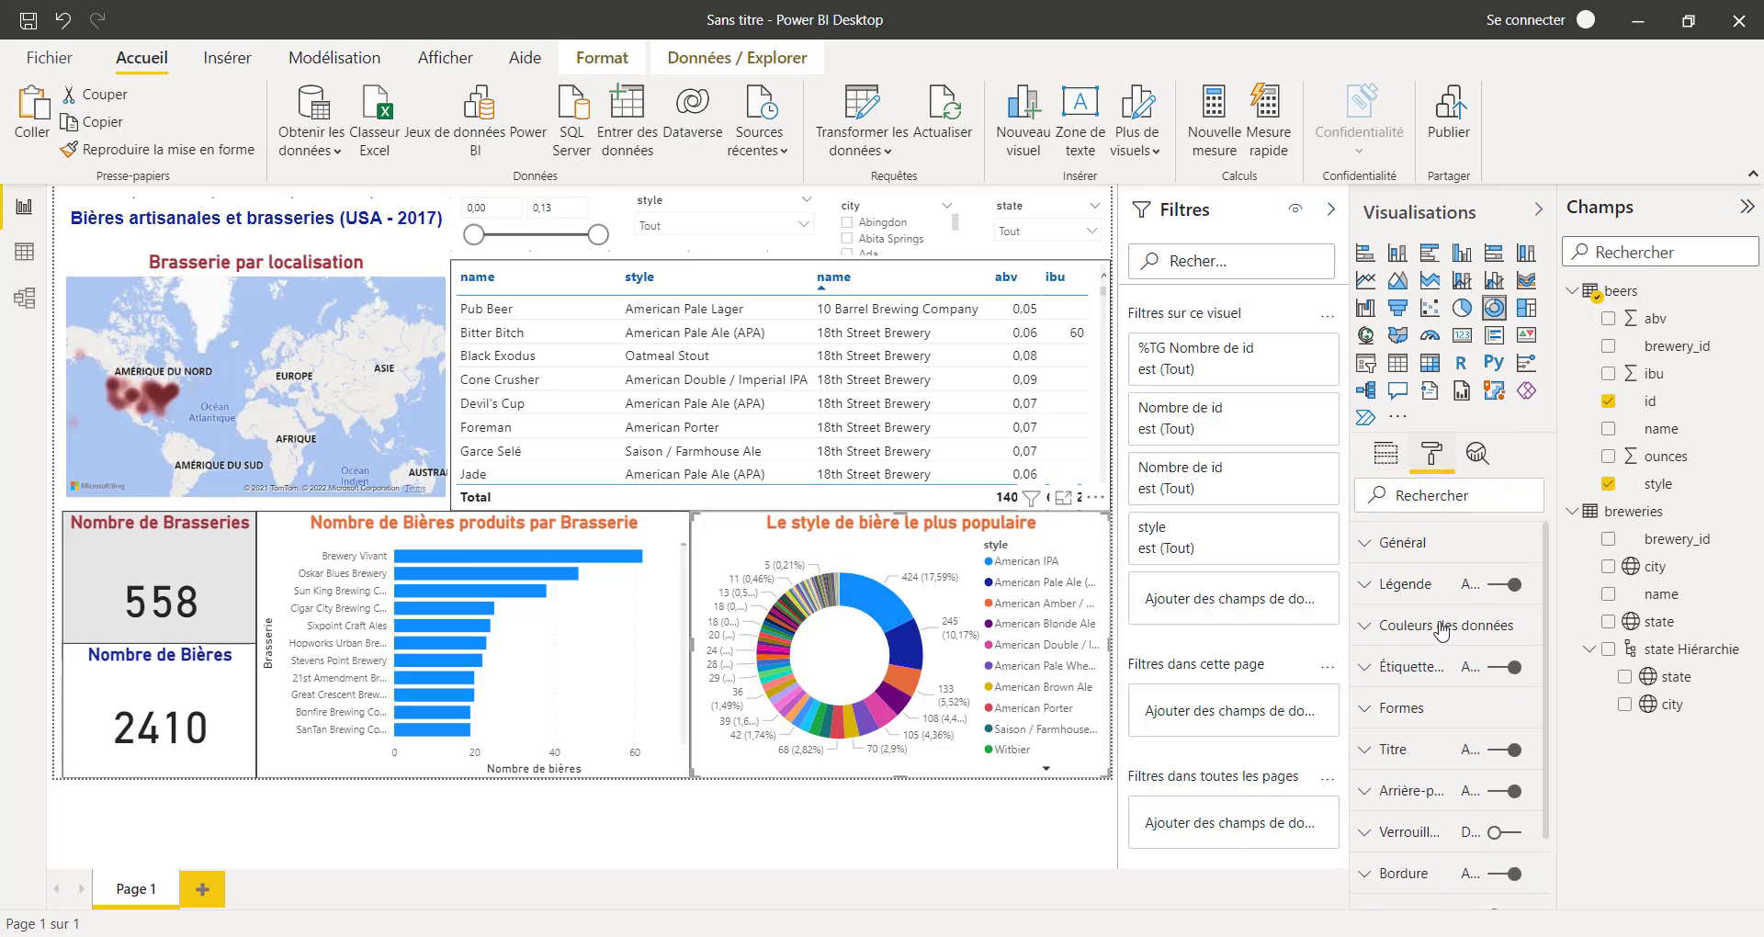
click(1494, 588)
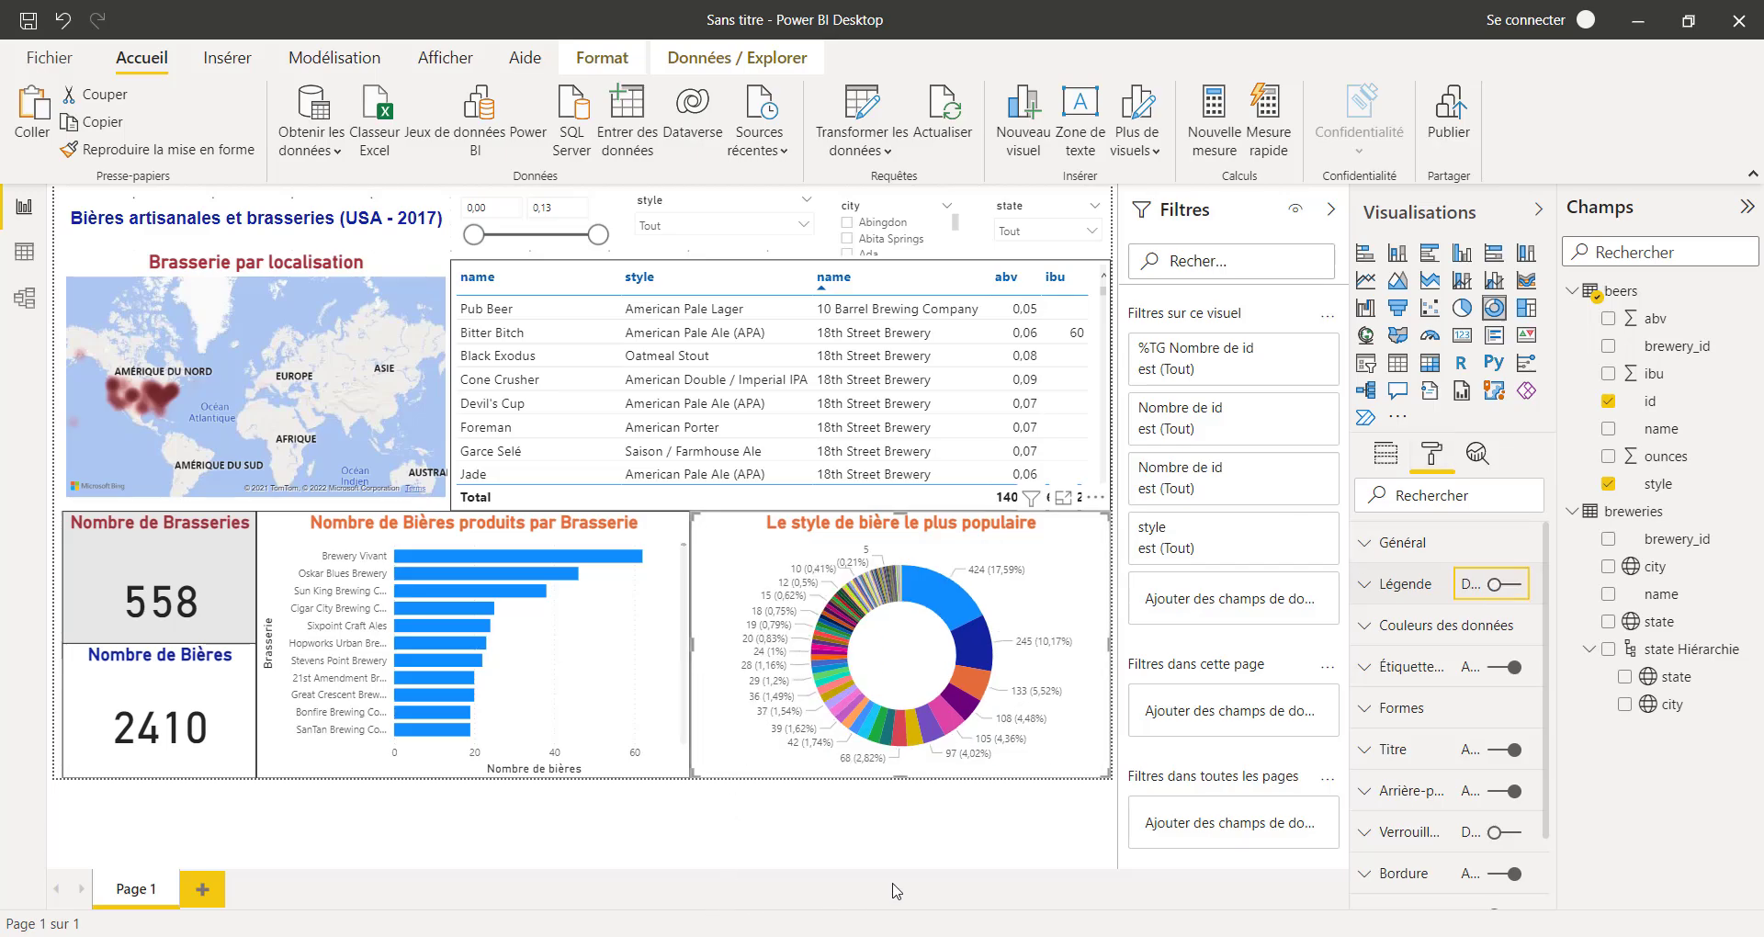
click(855, 839)
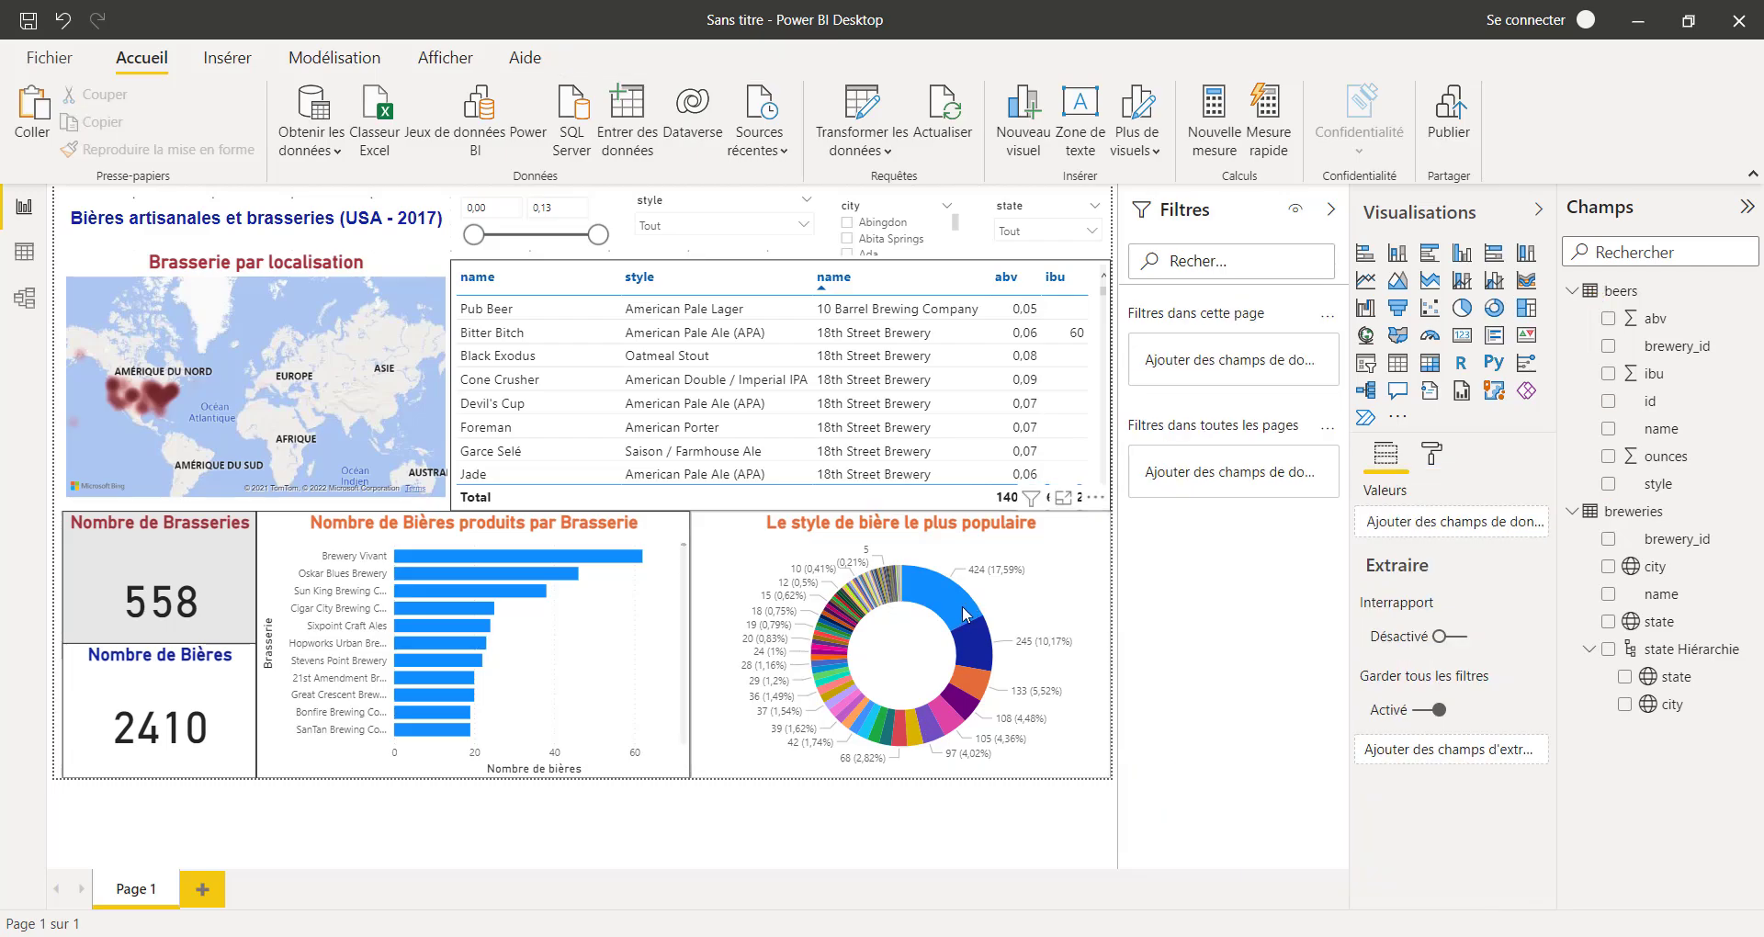
mouse_move(951, 613)
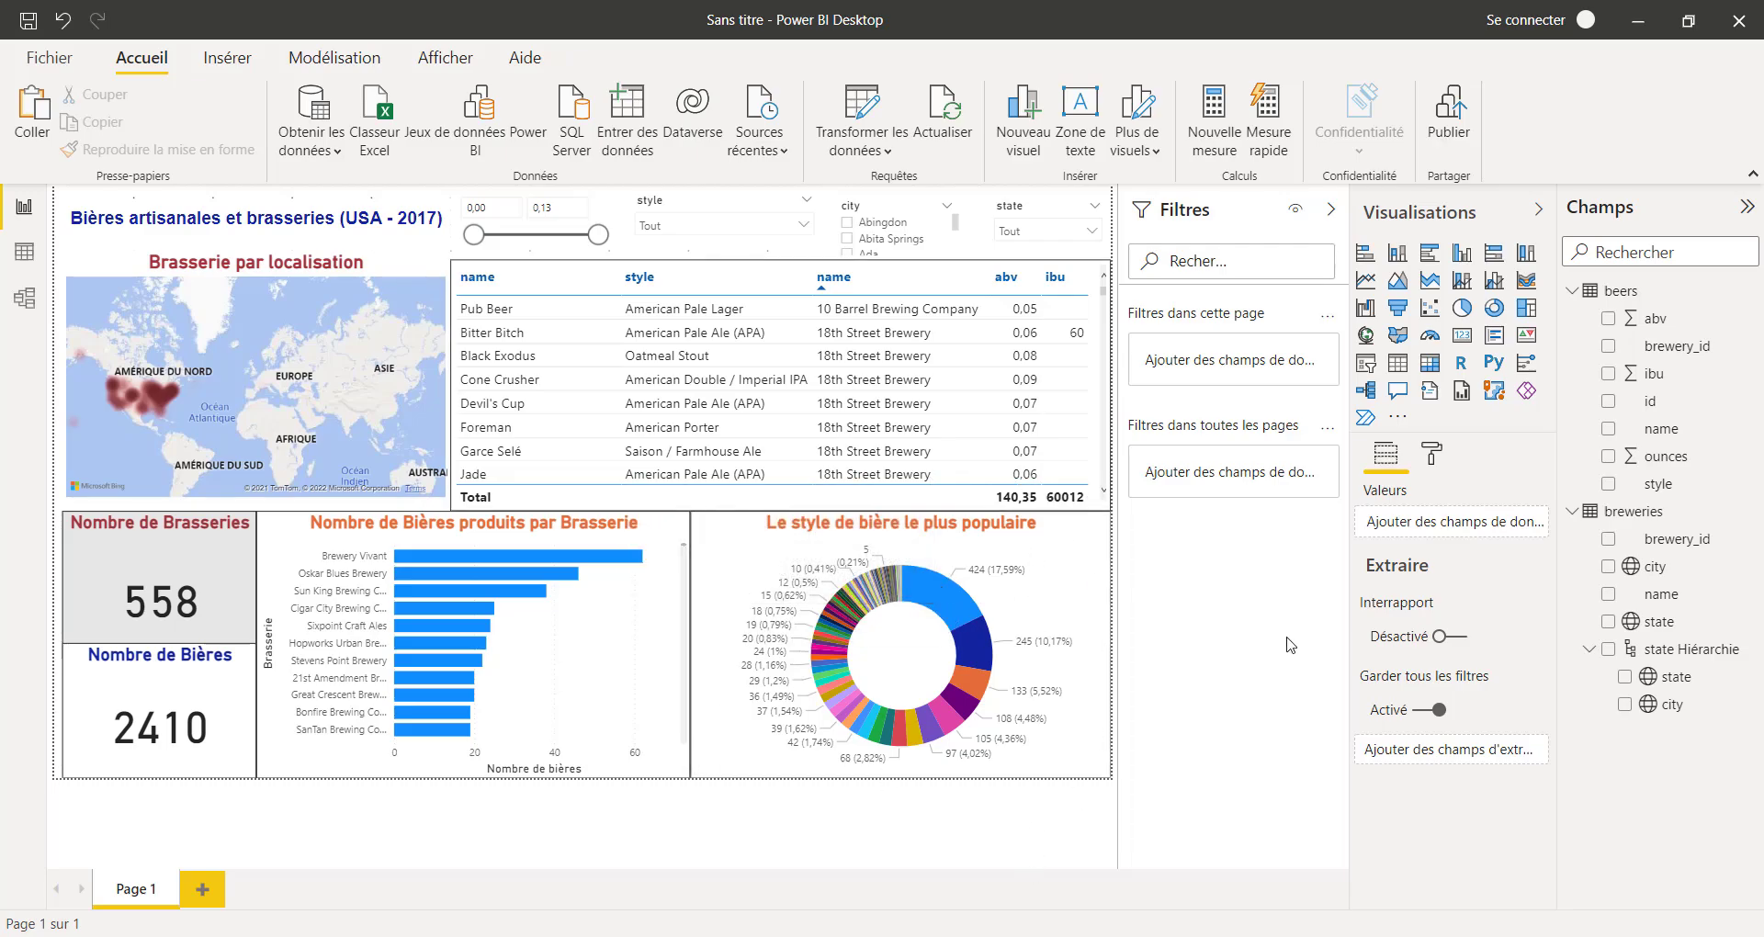
Collapse the Filtres, Visualisations and Champs panes to give the report page more room
click(1331, 209)
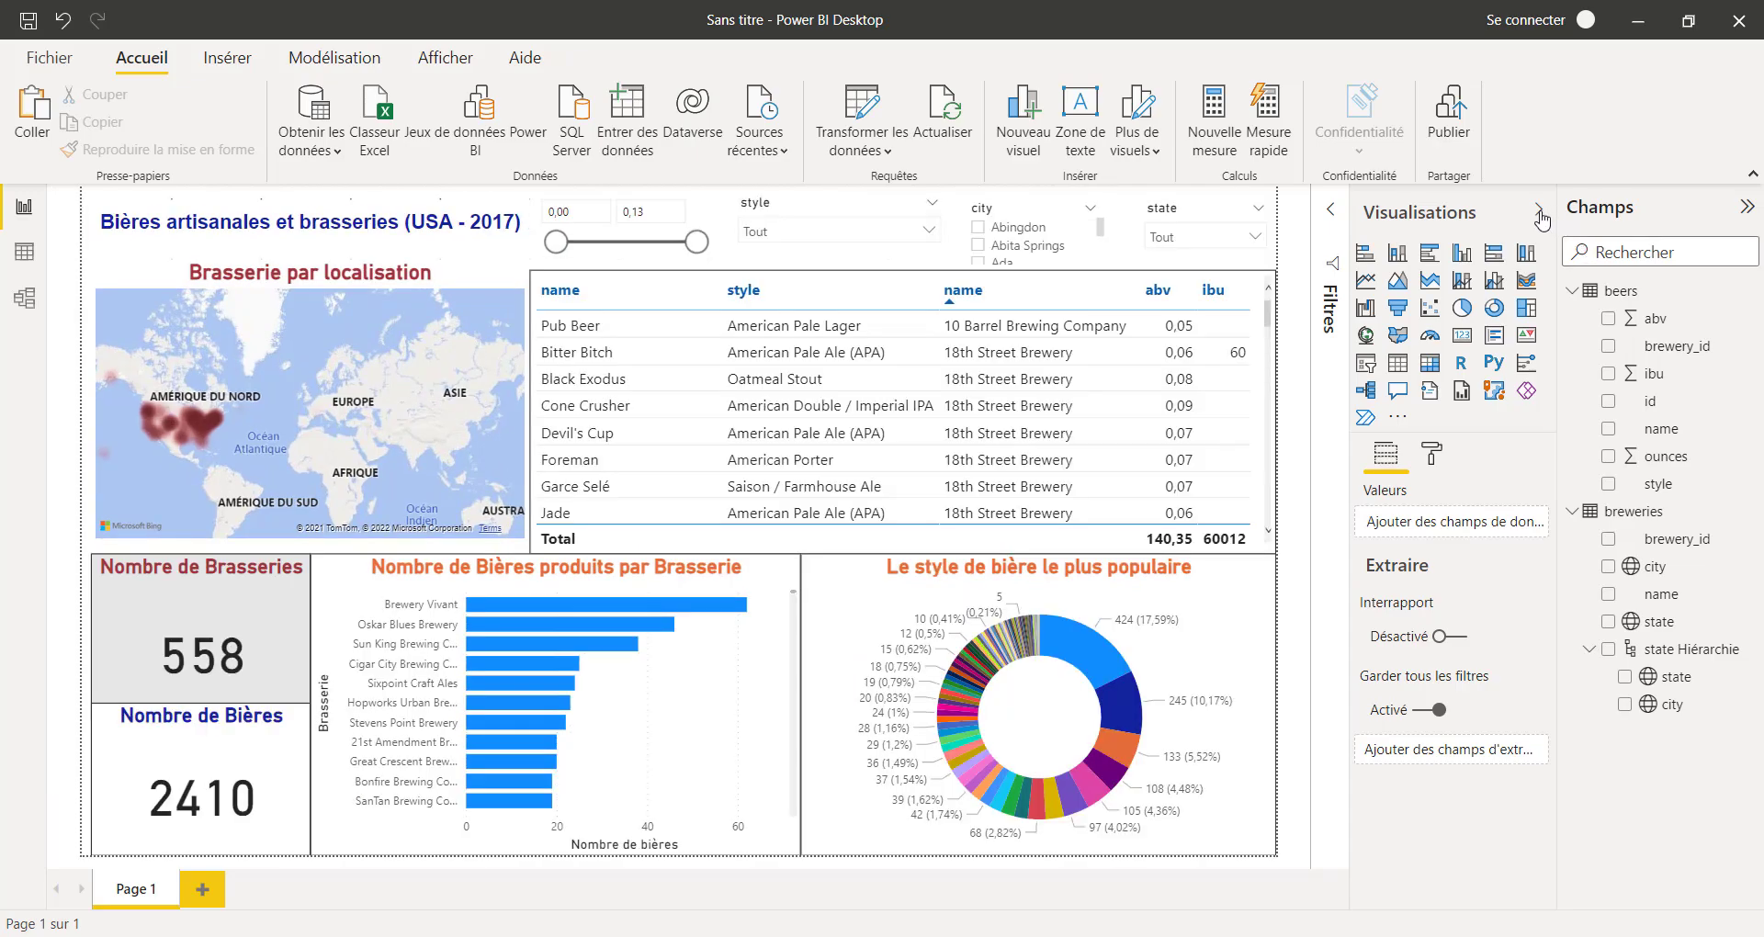
click(1538, 209)
click(1747, 207)
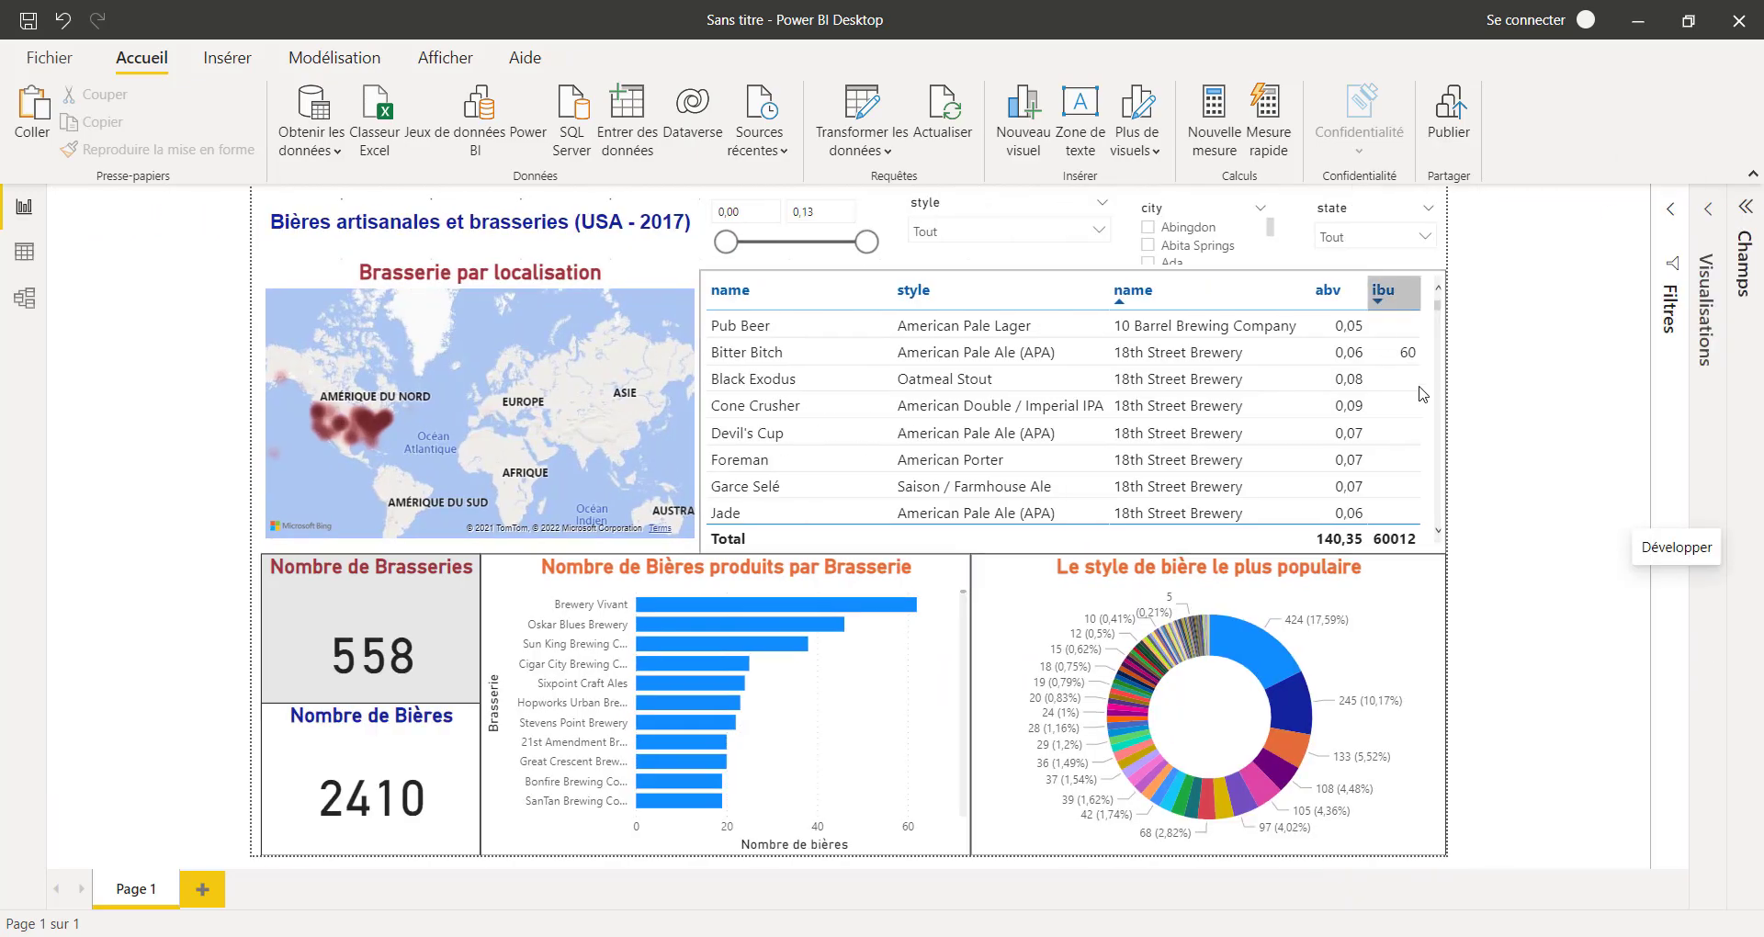
Rename the report page Page 1 as "Bières artisanales et brasseries"
double_click(138, 892)
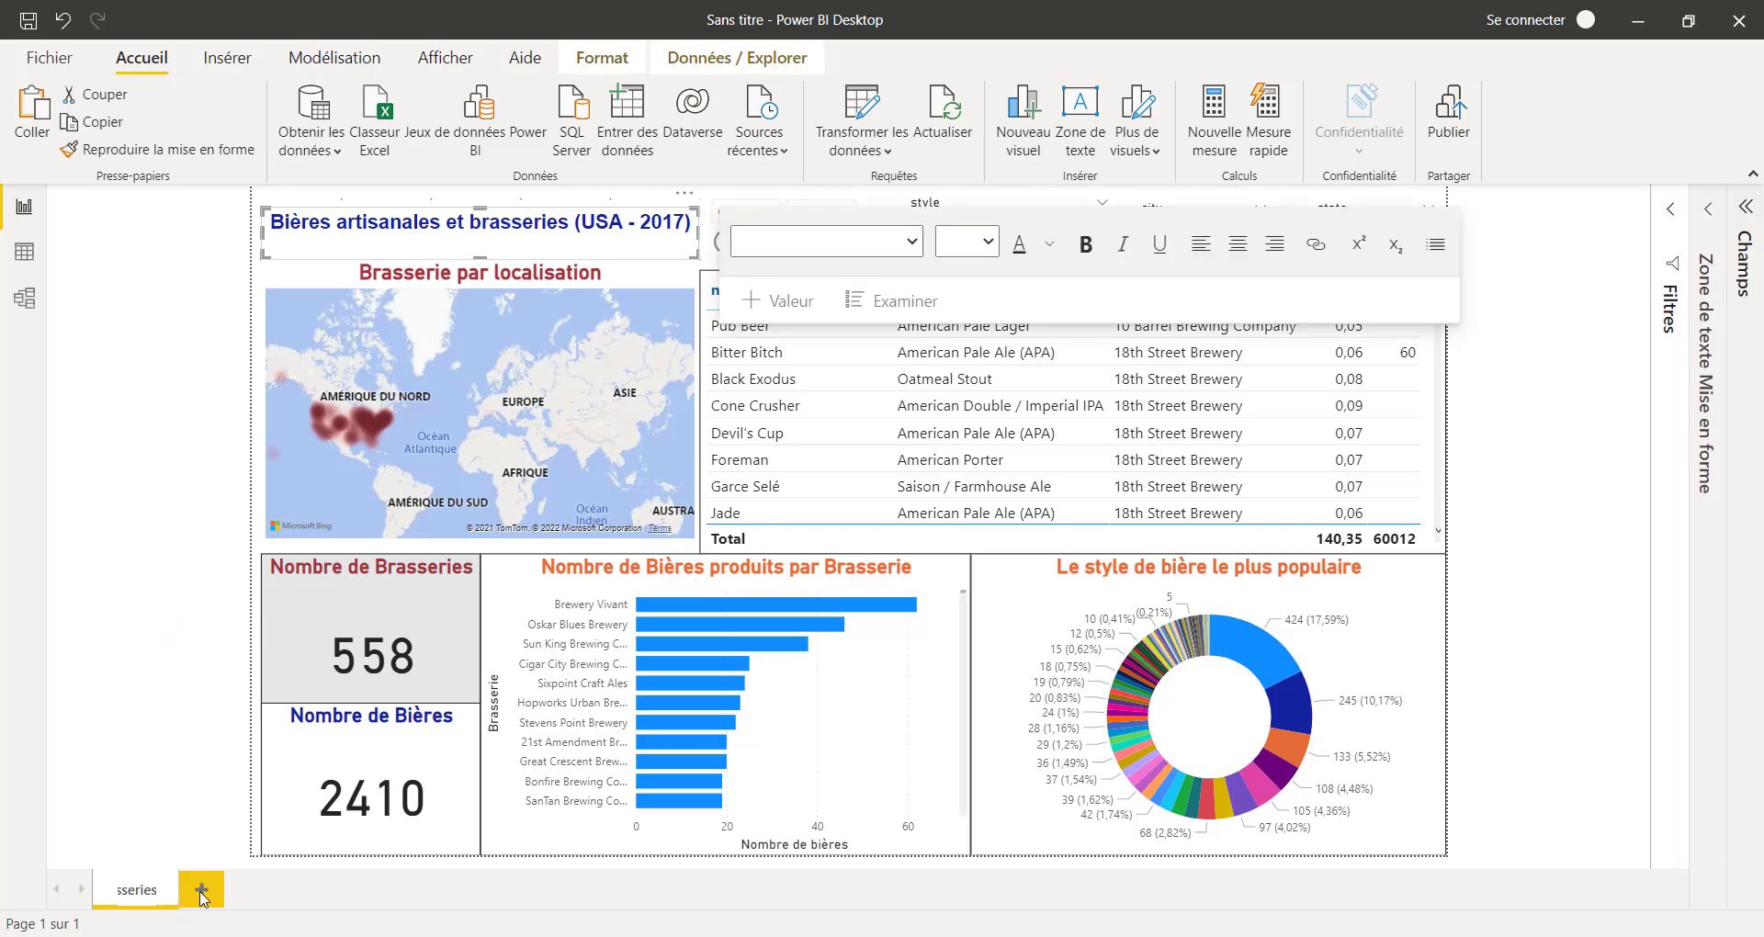
click(142, 712)
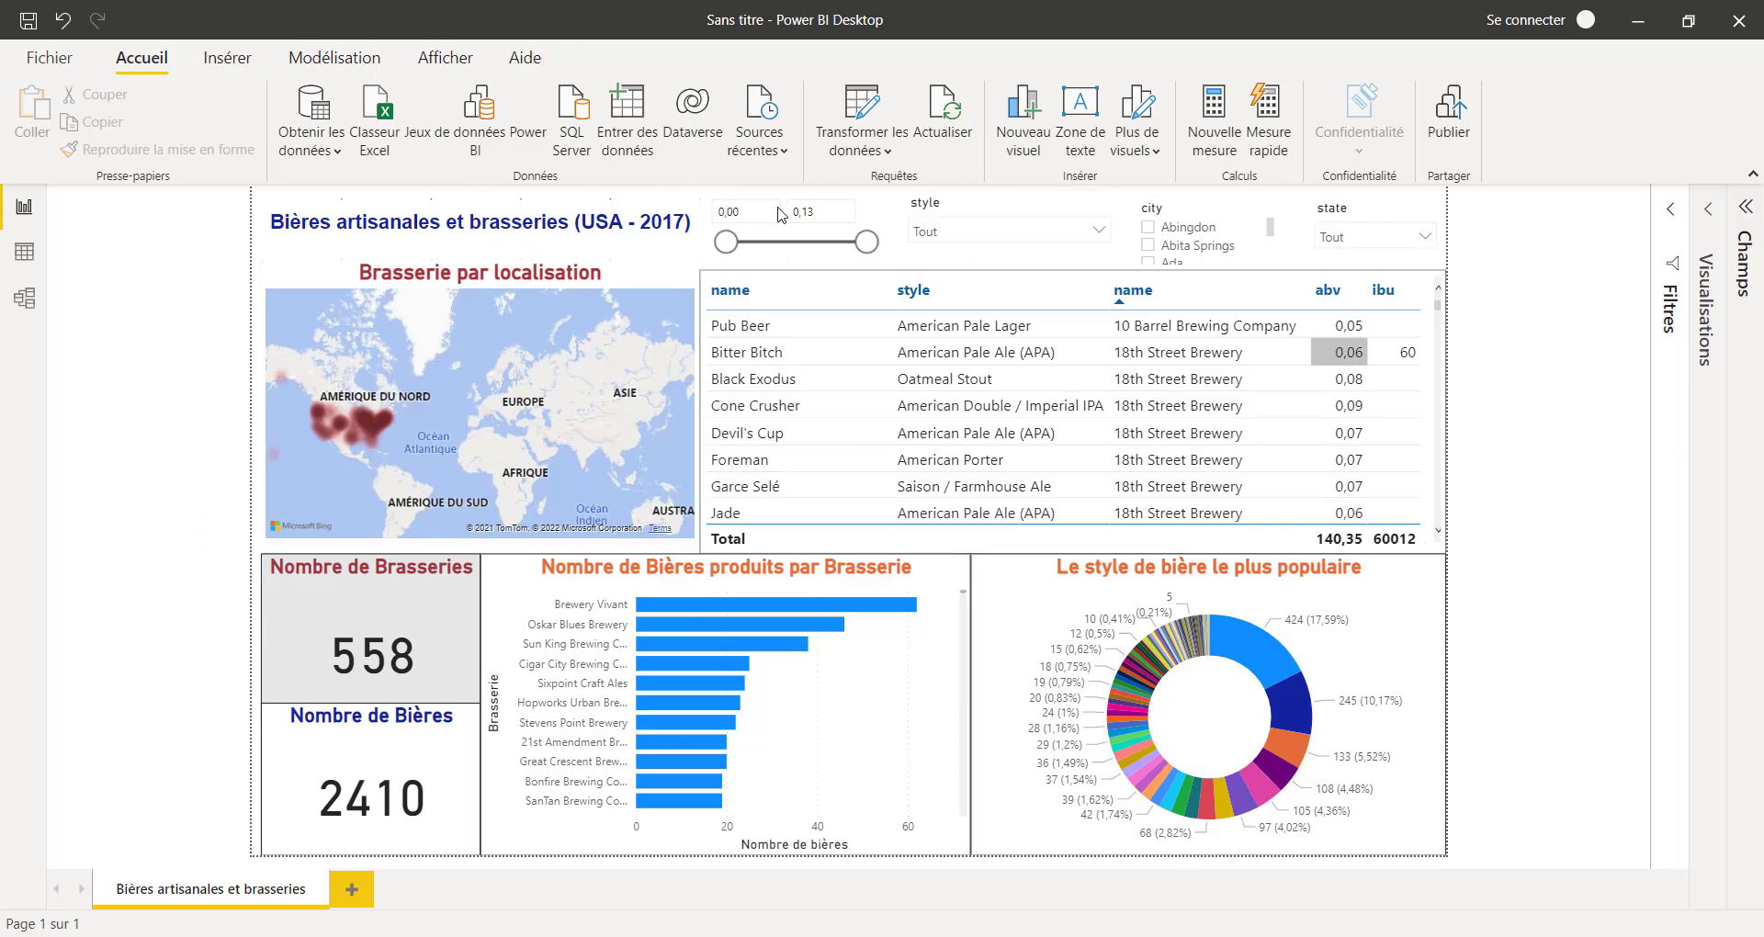
Save the report in the Dataset folder as a Power BI file named "Bières artisanales et brasseries_zak"
click(67, 64)
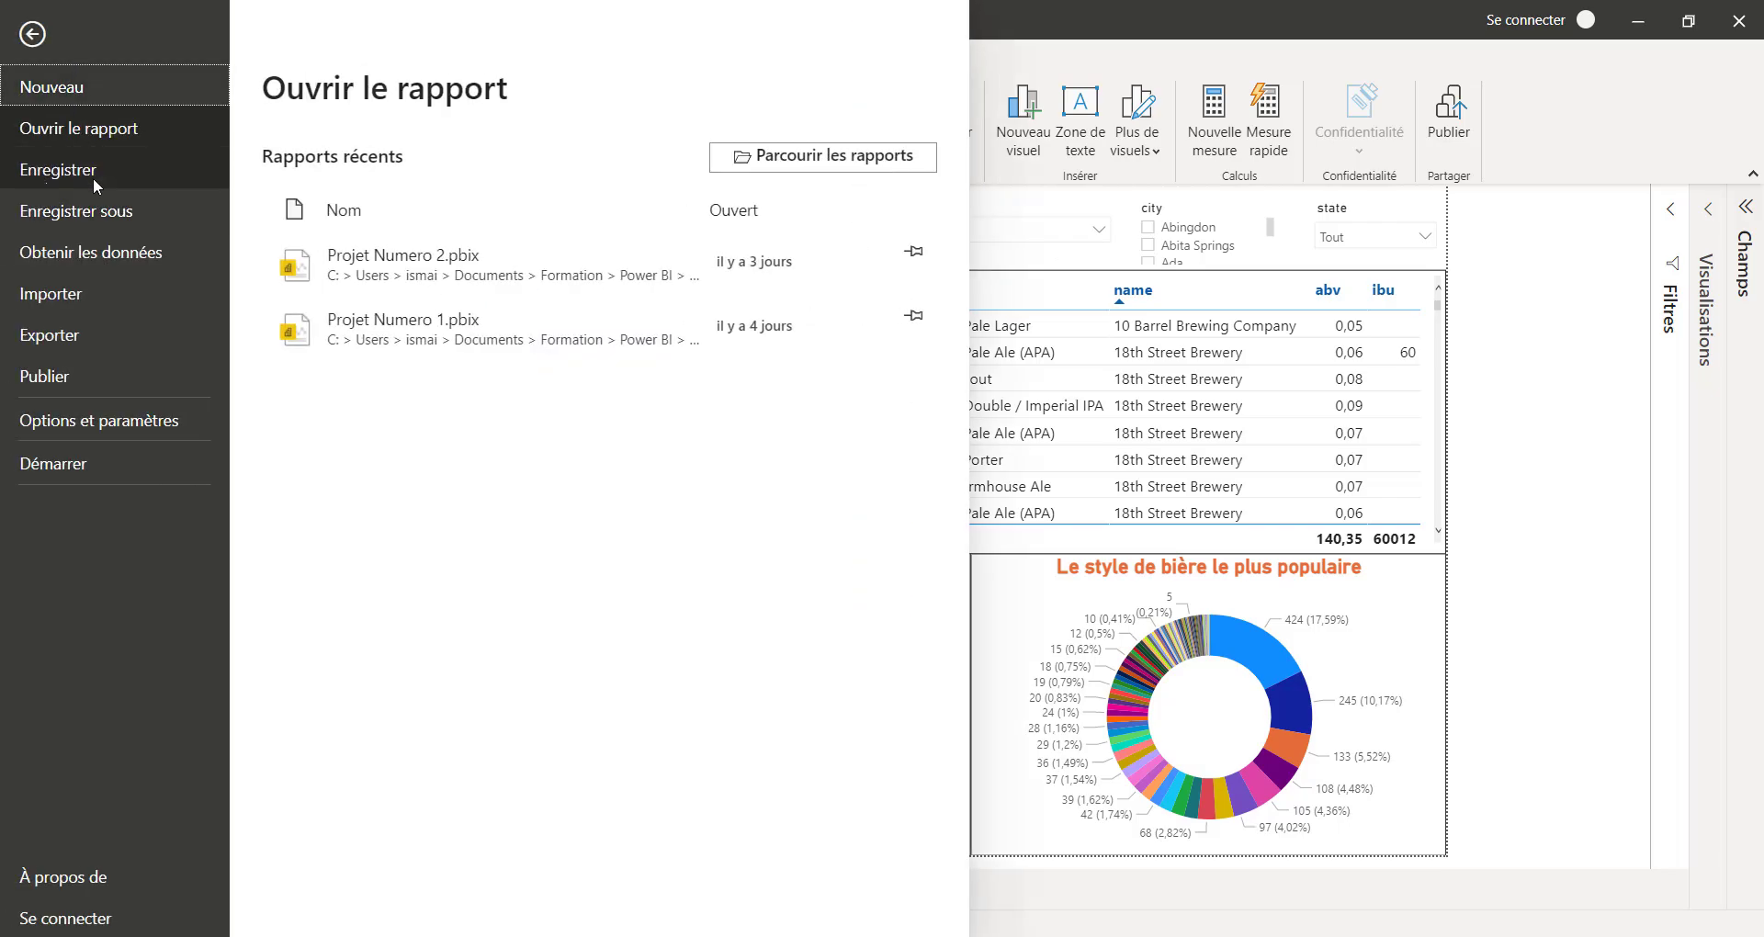
click(116, 211)
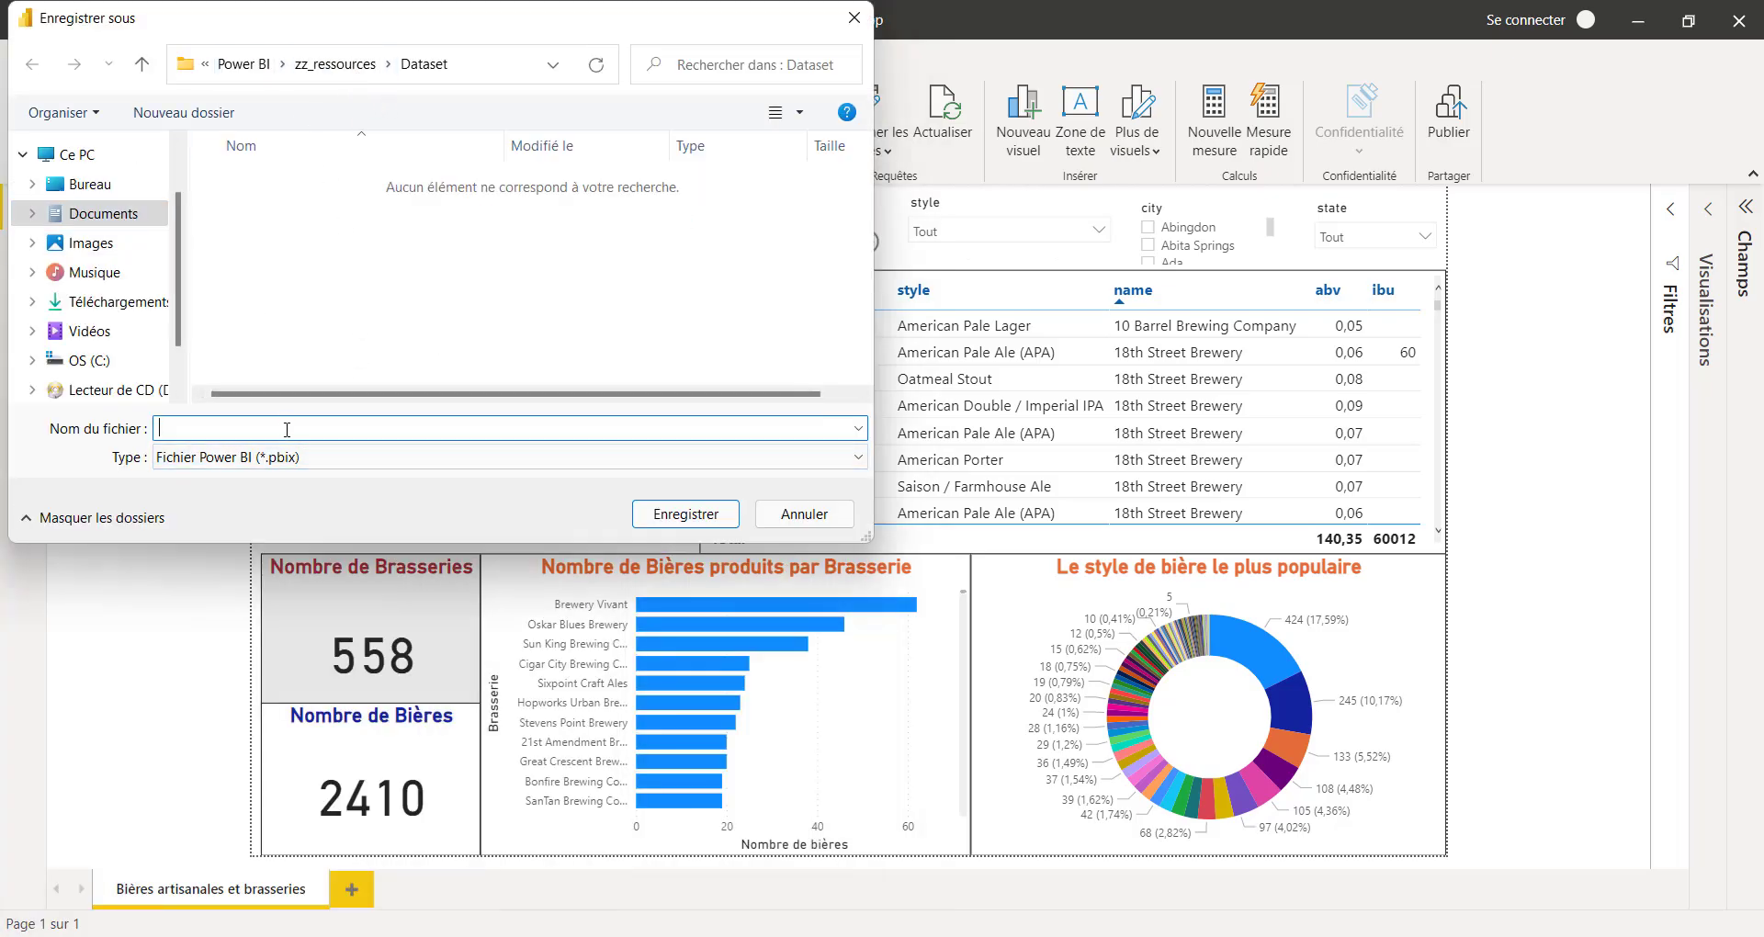
text(Pro)
key(BackSpace)
key(BackSpace)
key(BackSpace)
text(Bières artisanales et brasseries (USA - 2017))
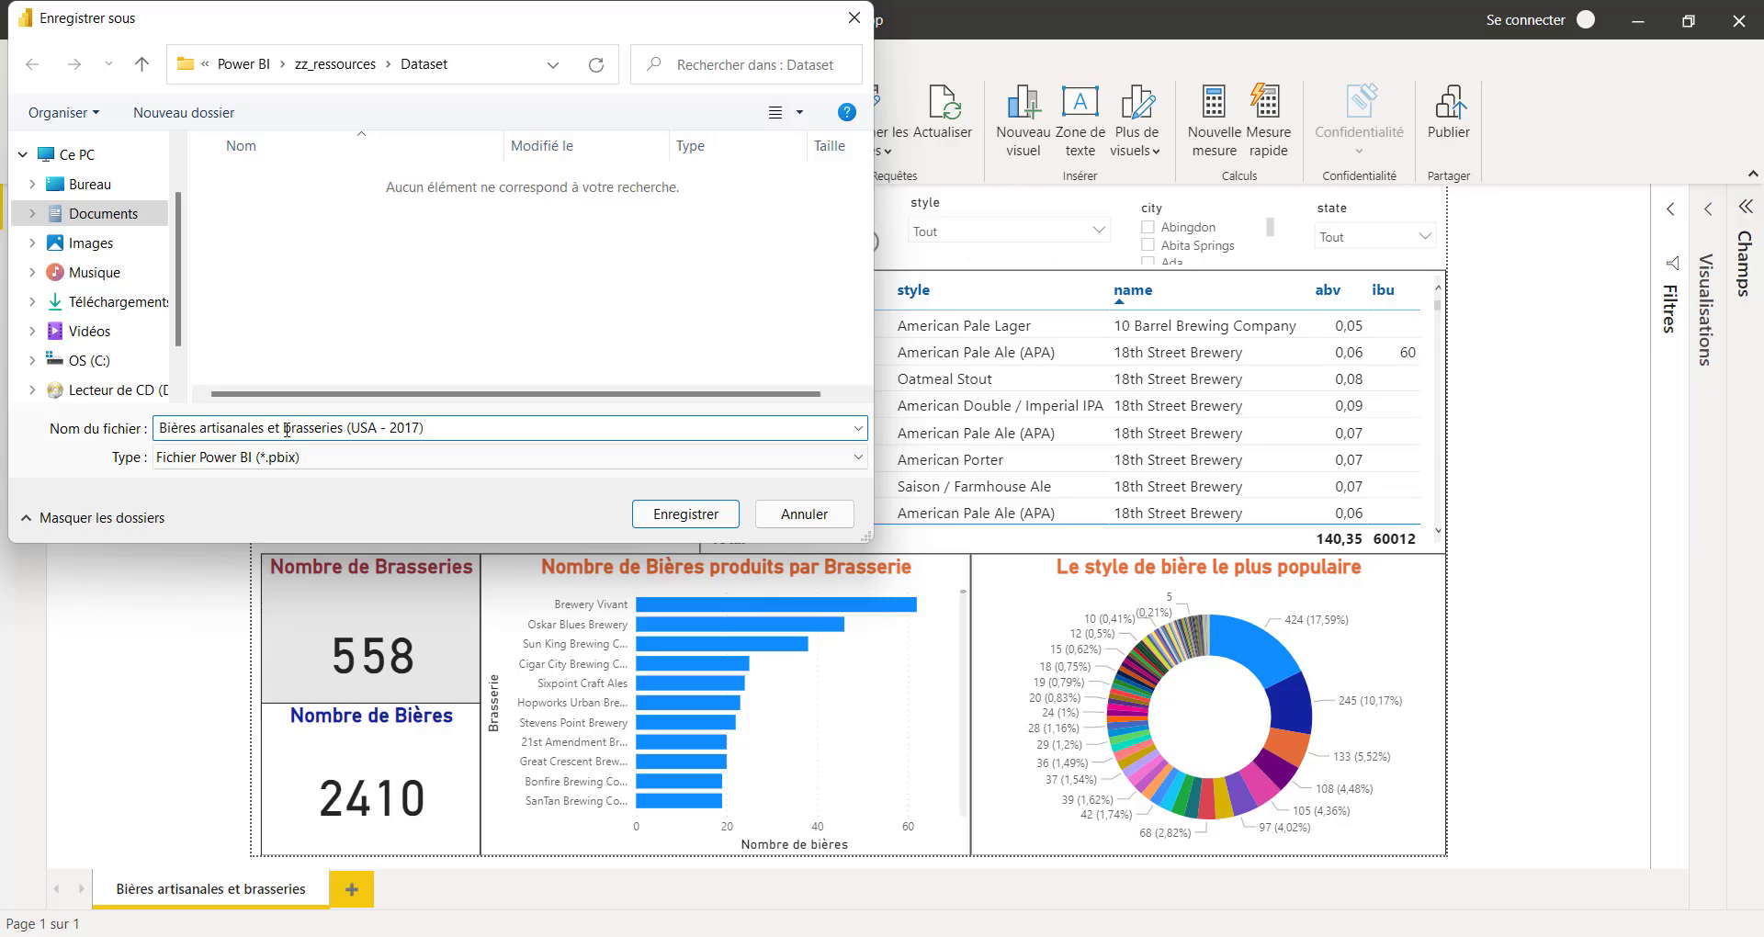
key(BackSpace)
key(BackSpace)
key(BackSpace)
key(BackSpace)
key(BackSpace)
key(BackSpace)
key(BackSpace)
key(BackSpace)
key(BackSpace)
key(BackSpace)
key(BackSpace)
key(BackSpace)
key(BackSpace)
text(_zak)
key(Return)
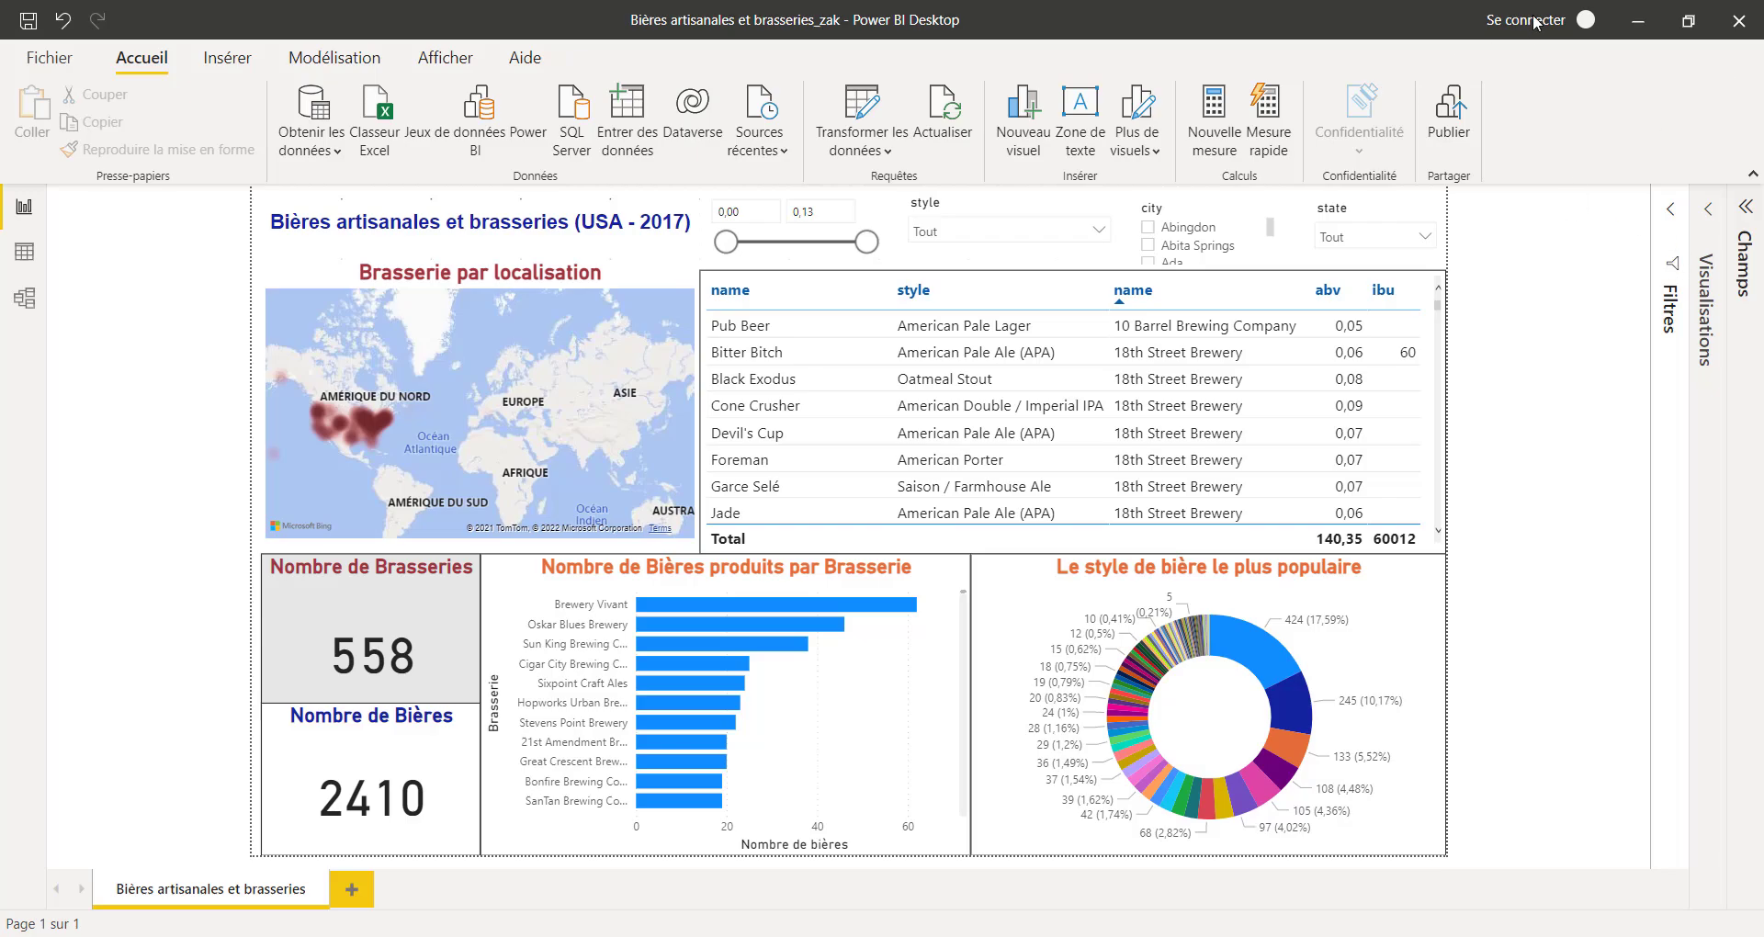
Start publishing the saved report to Power BI
click(66, 72)
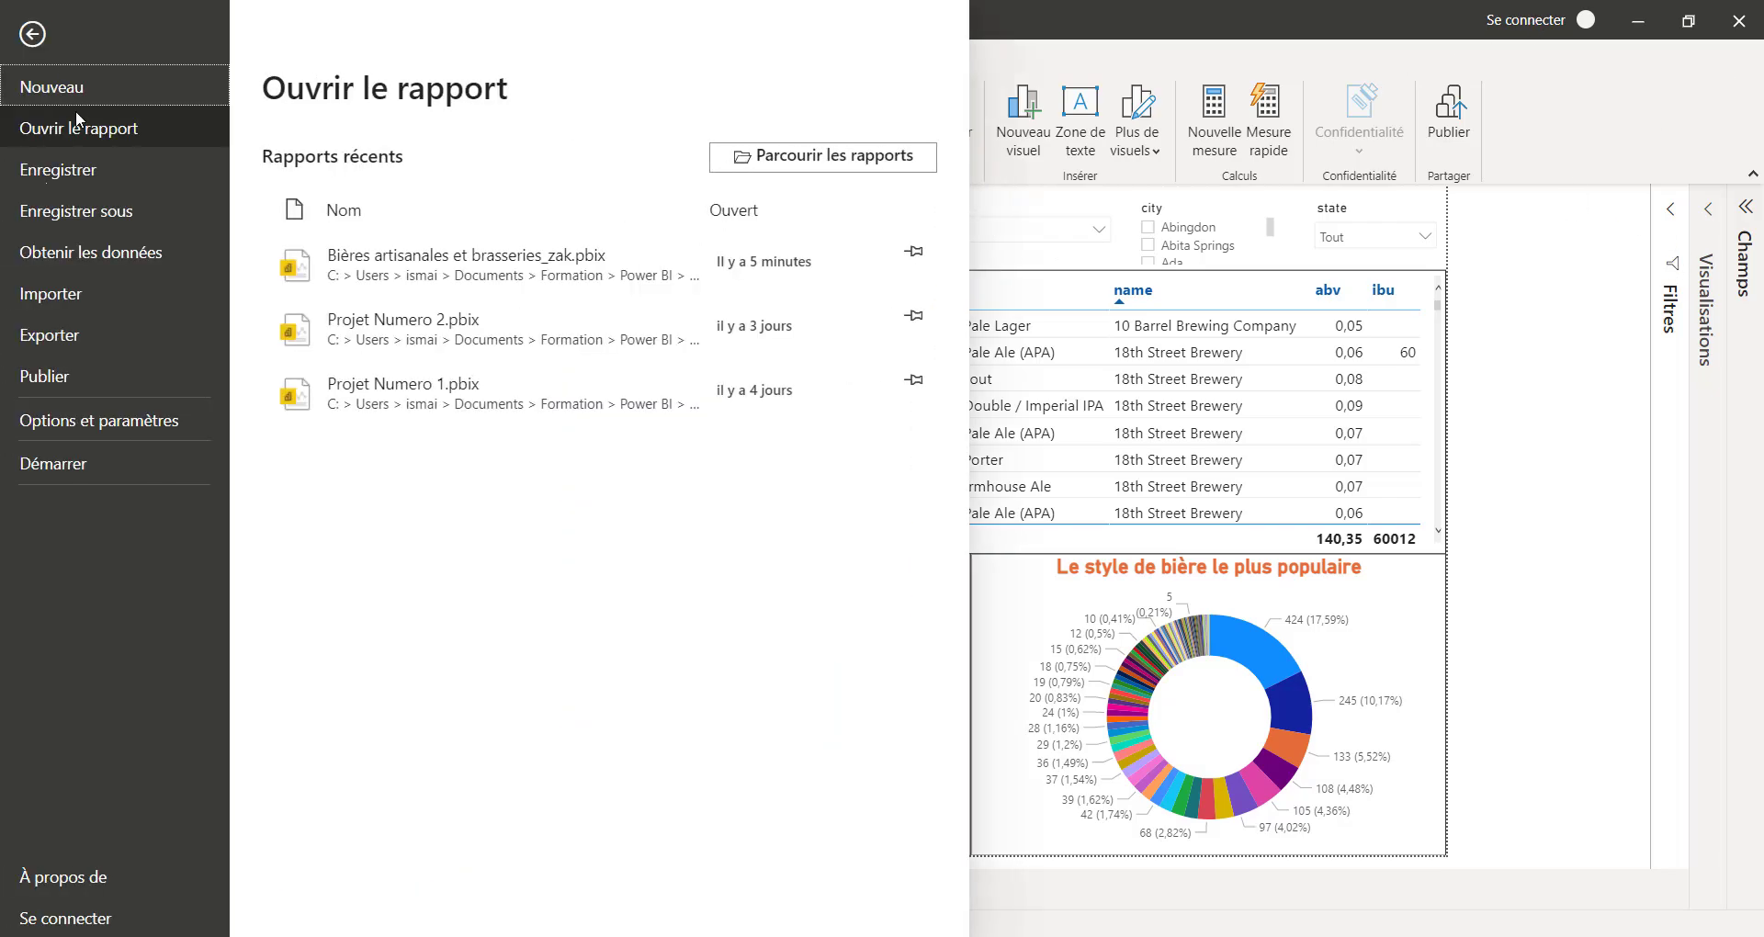
click(85, 378)
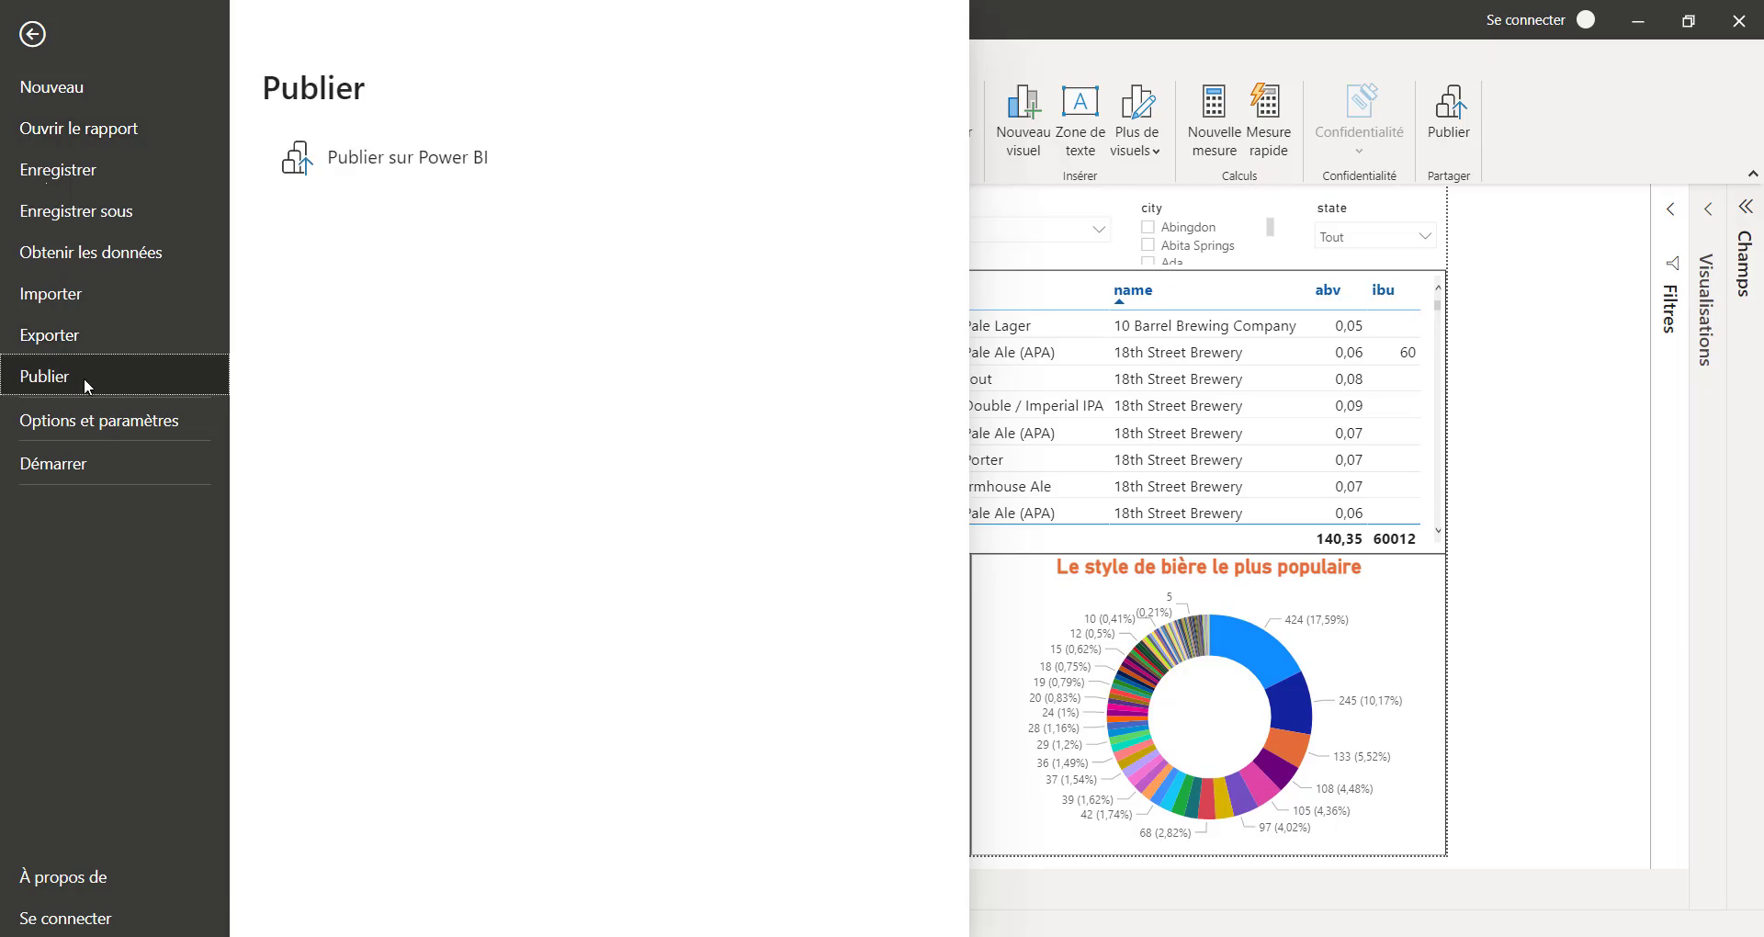
click(397, 157)
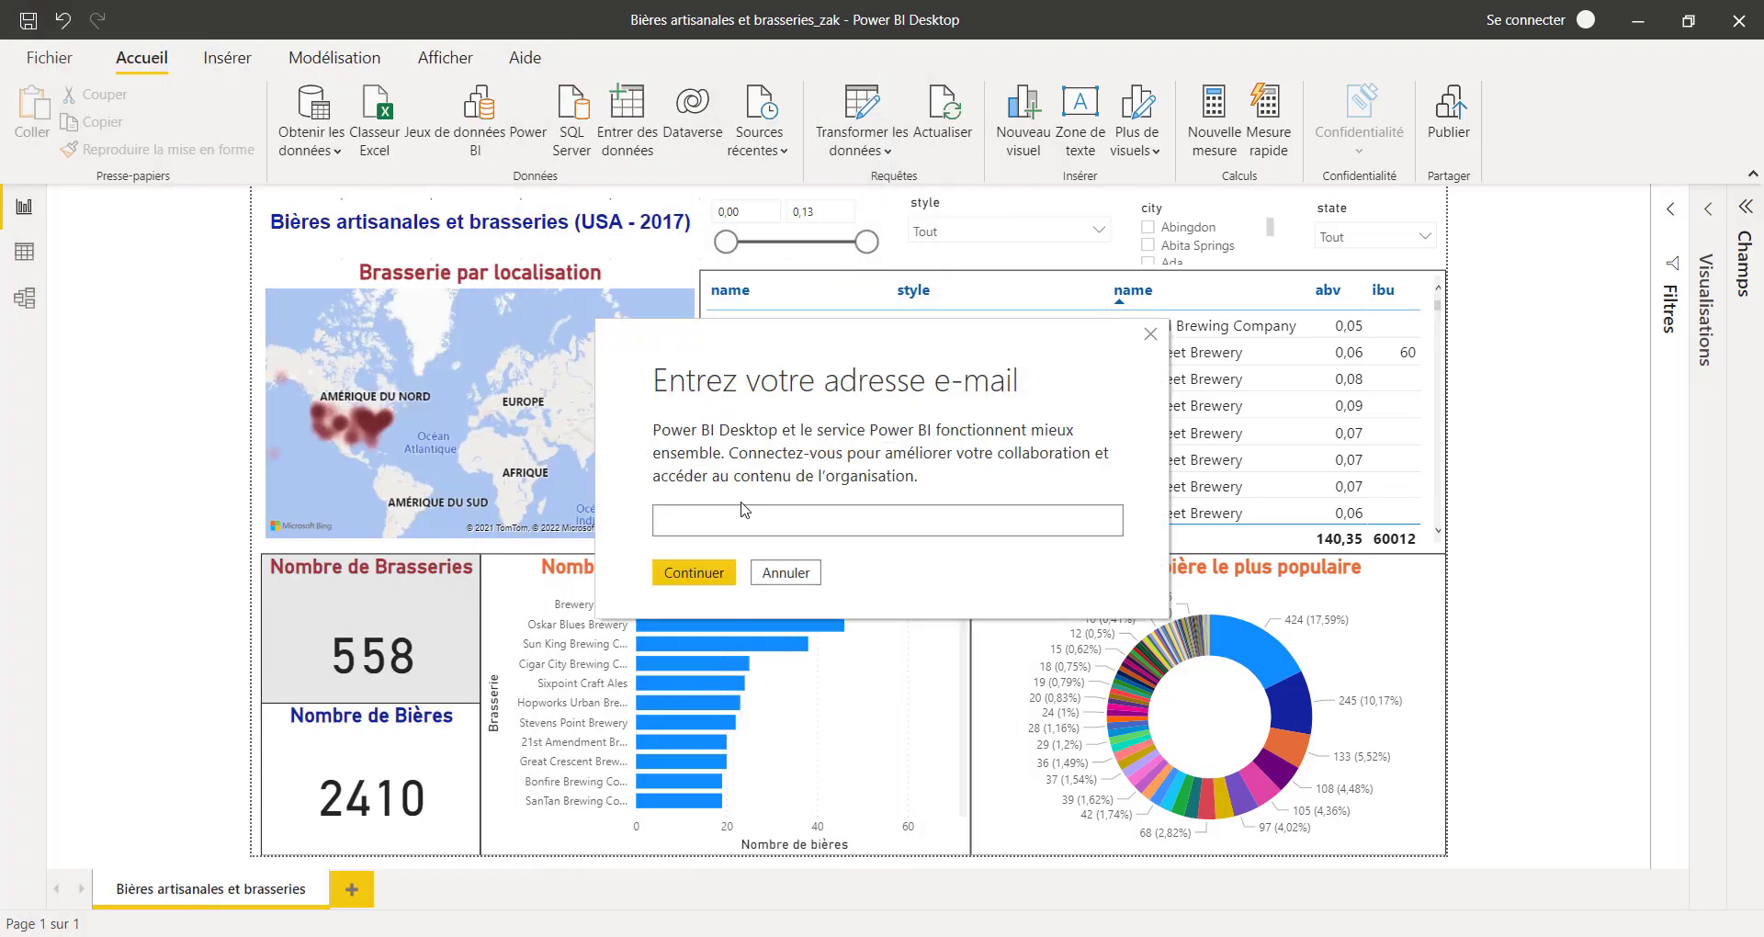